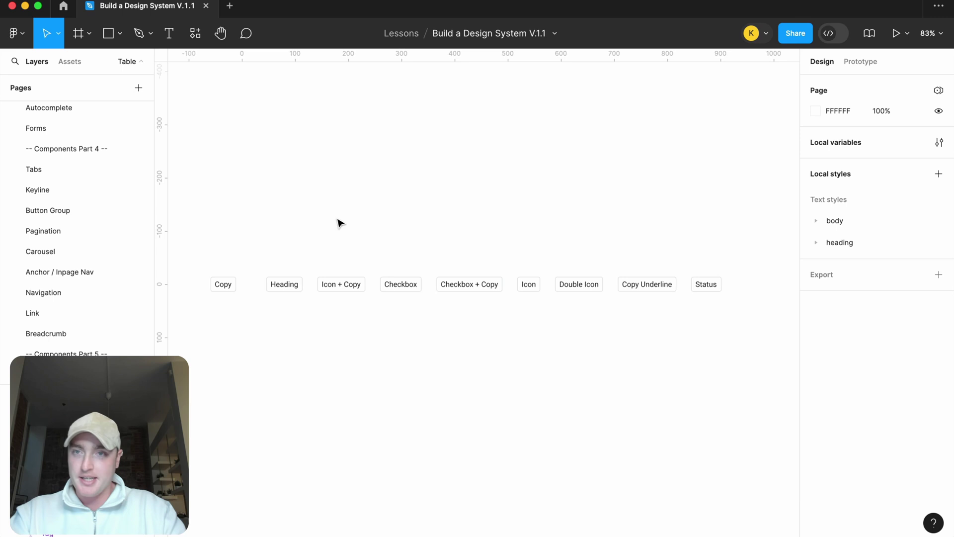
# Step: Add a text box about 86 by 17 below the Copy label and enter the text "Copy"
pyautogui.click(168, 34)
pyautogui.scroll(5, 247, 388)
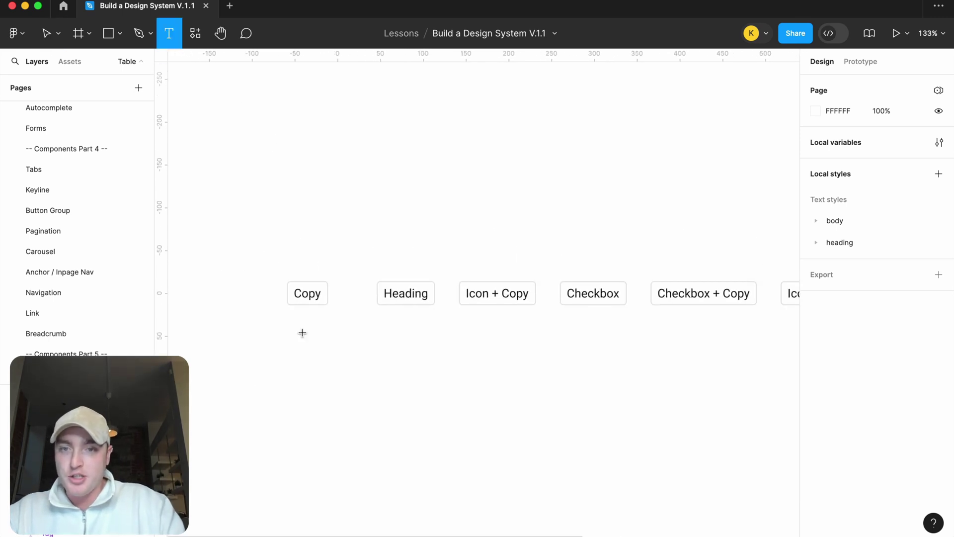
pyautogui.scroll(3, 302, 332)
pyautogui.moveTo(257, 329); pyautogui.dragTo(367, 350)
pyautogui.write('C')
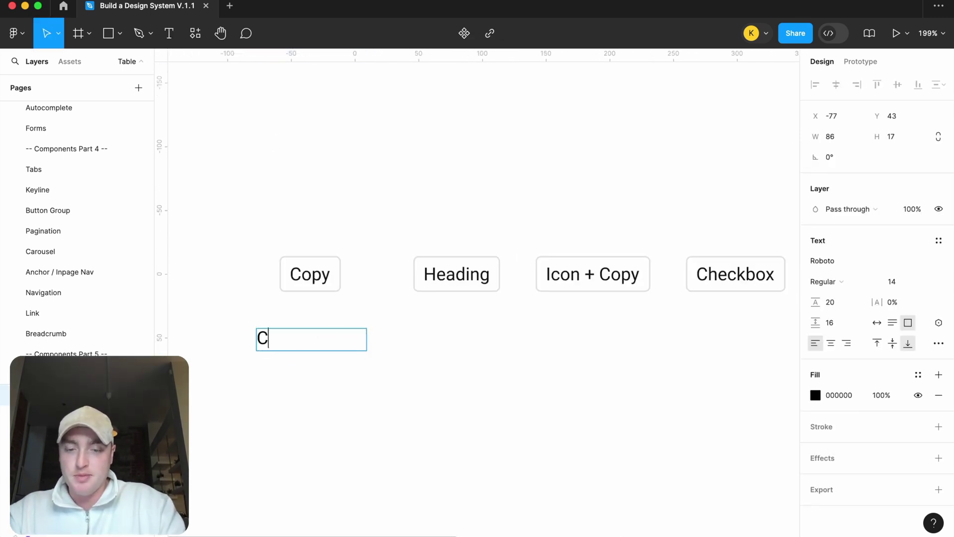
pyautogui.write('opy')
# Step: Apply the body/md text style and the text/body fill colour to the new Copy text
pyautogui.press('super+a')
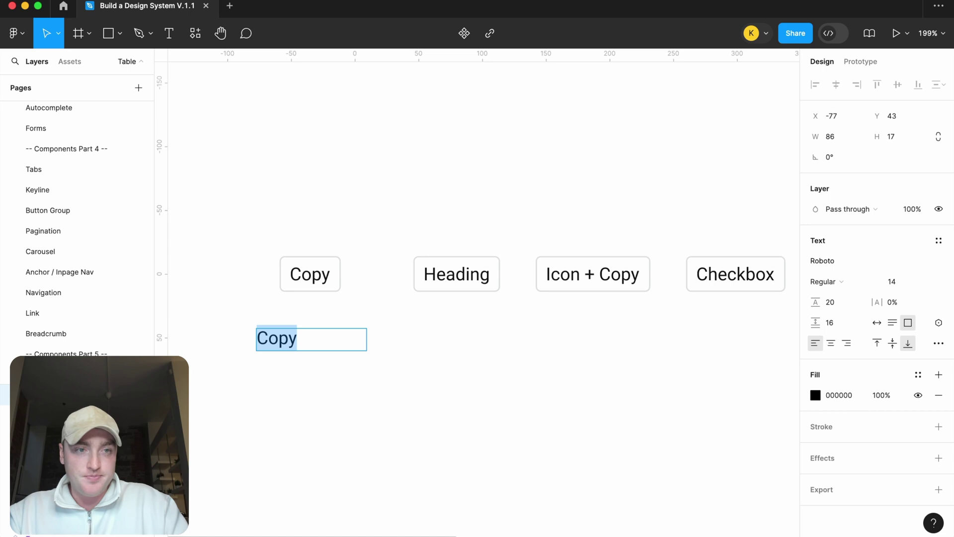
pyautogui.click(938, 242)
pyautogui.write('body')
pyautogui.click(870, 401)
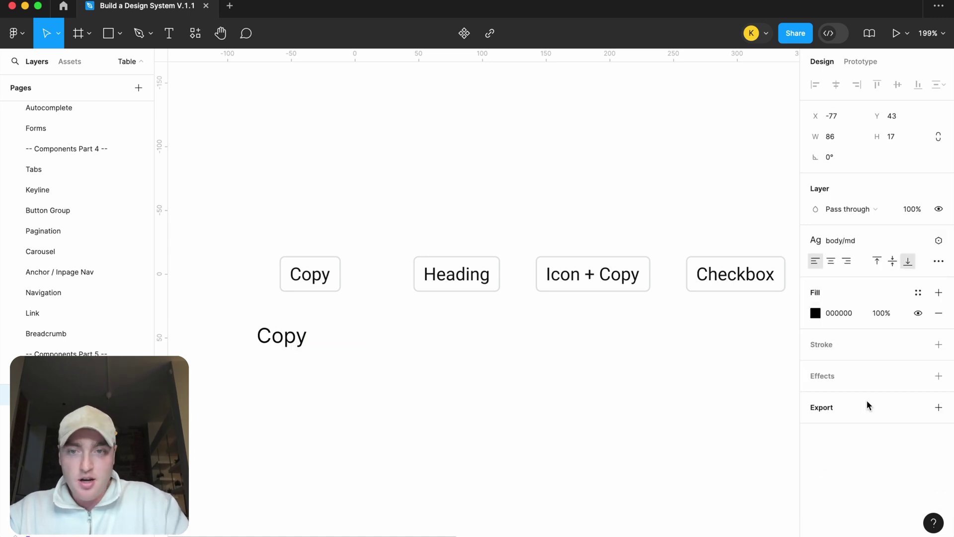
pyautogui.click(919, 293)
pyautogui.write('tet')
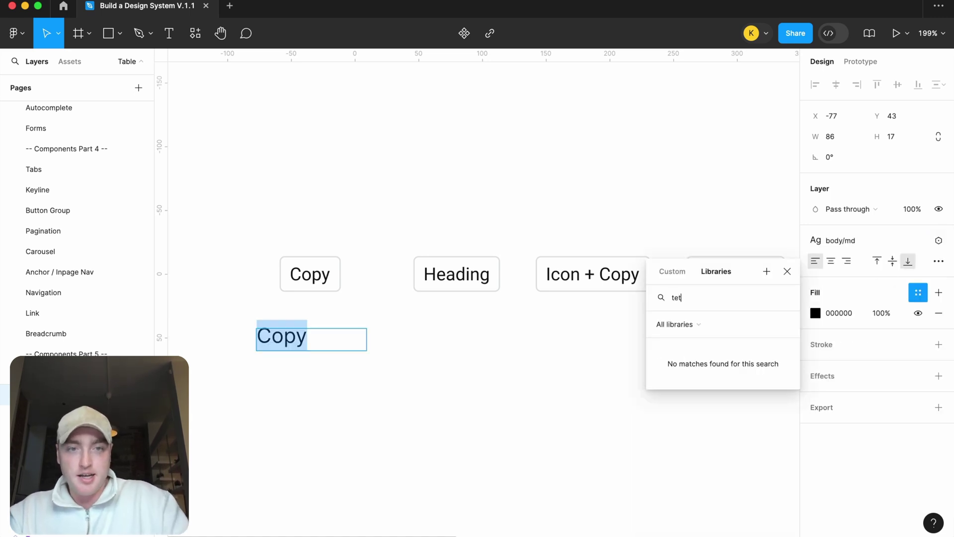
pyautogui.press('BackSpace')
pyautogui.write('xt')
pyautogui.click(733, 398)
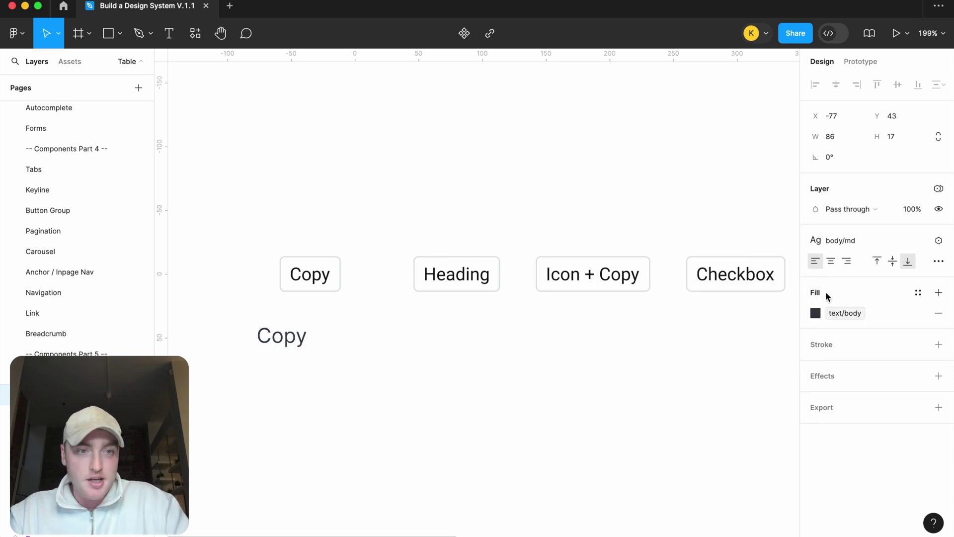
# Step: Wrap the Copy text in an auto layout frame with horizontal padding 0 and vertical padding 2
pyautogui.hotkey('shift', 'a')
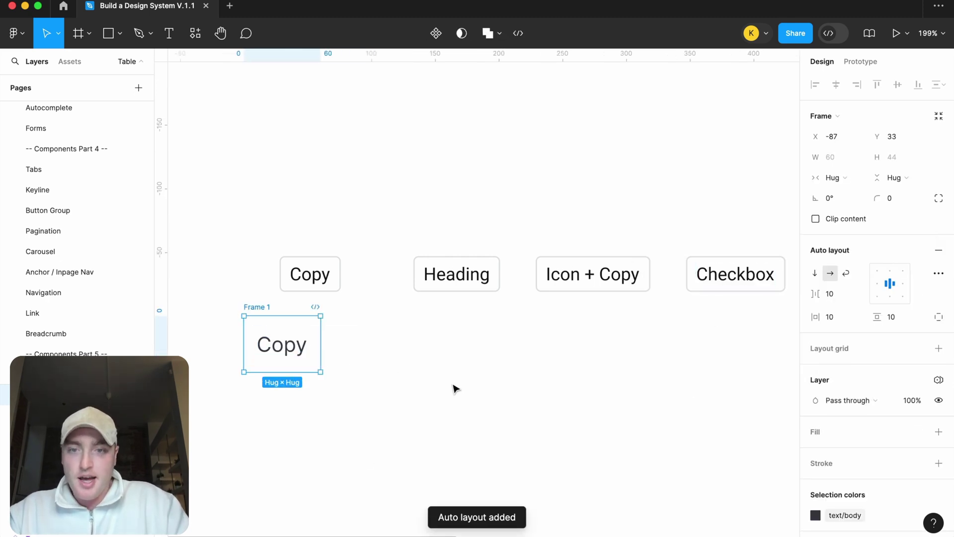
pyautogui.click(838, 318)
pyautogui.write('0')
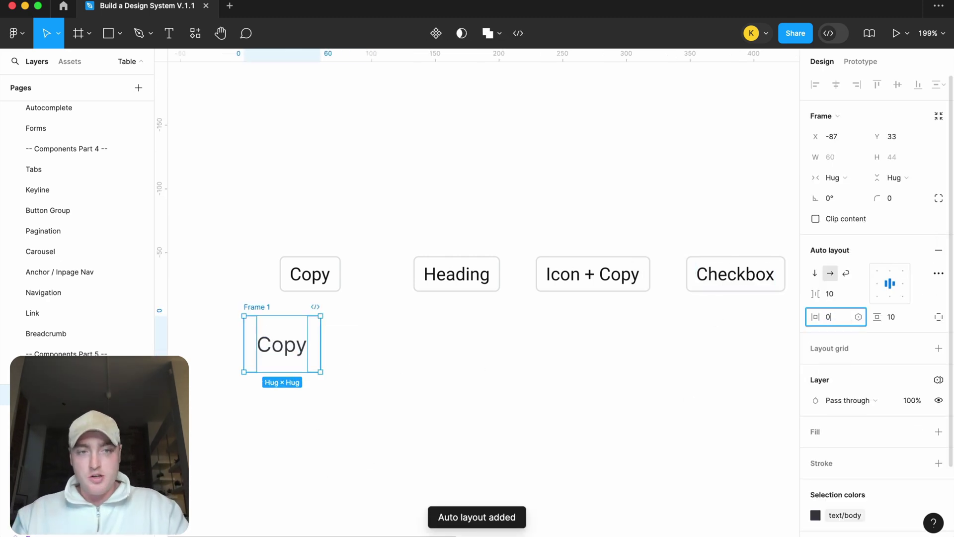
pyautogui.press('Return')
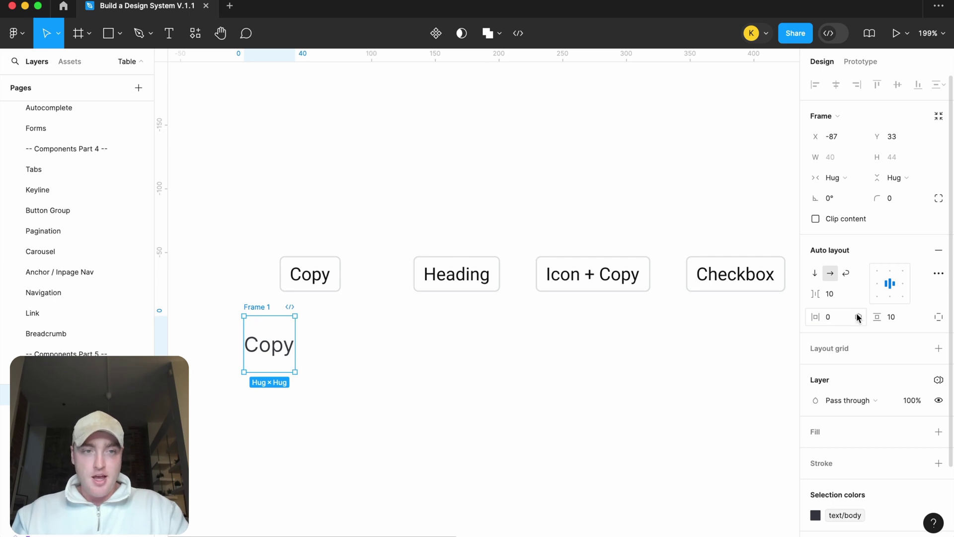
pyautogui.click(903, 317)
pyautogui.write('2')
pyautogui.press('Return')
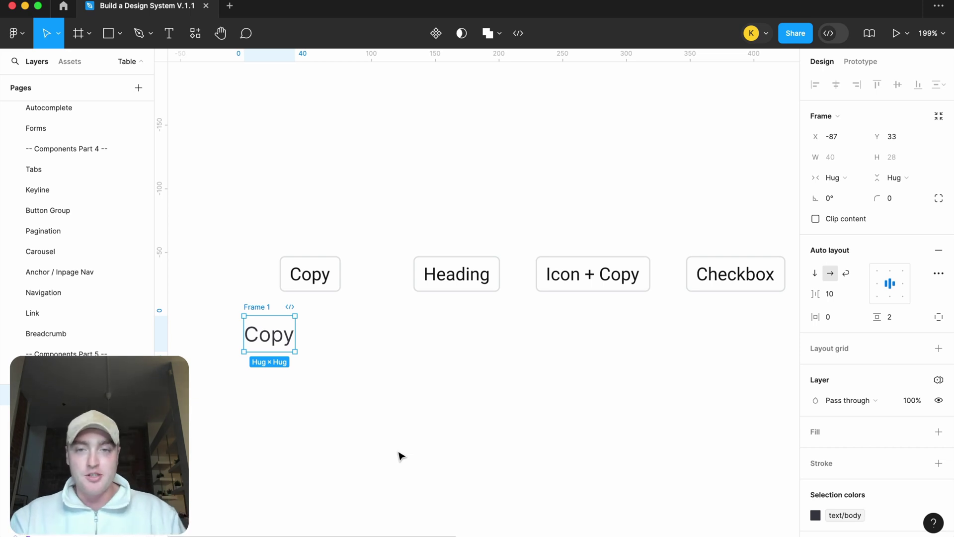
# Step: Rename the frame around the Copy text to ".items" and turn it into a component
pyautogui.doubleClick(260, 307)
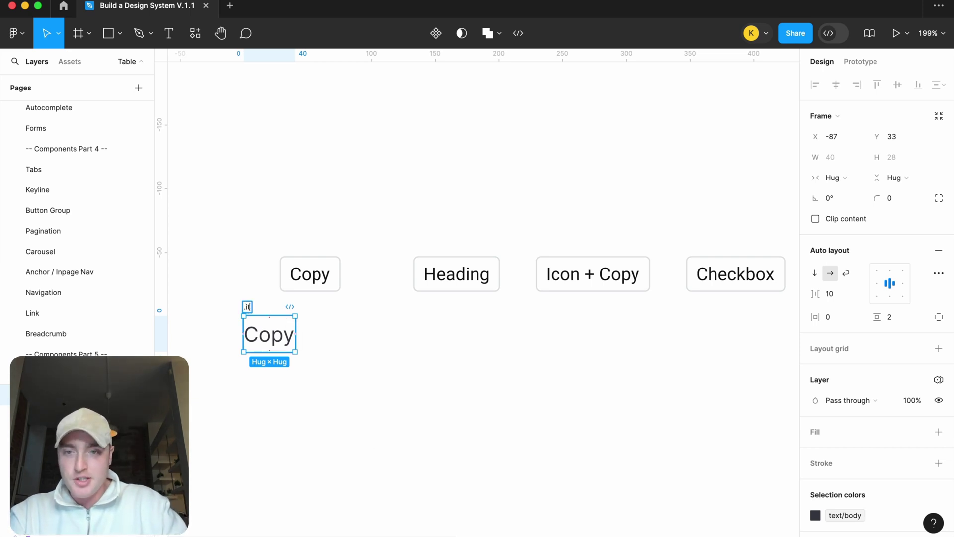
pyautogui.rightClick(247, 309)
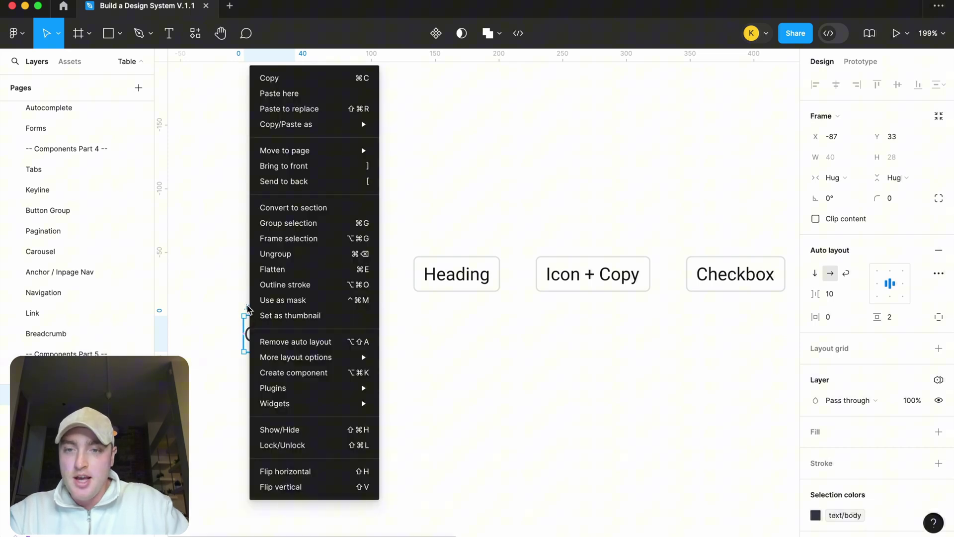
pyautogui.click(279, 373)
# Step: Add a second variant to the .items component
pyautogui.rightClick(259, 305)
pyautogui.moveTo(309, 387)
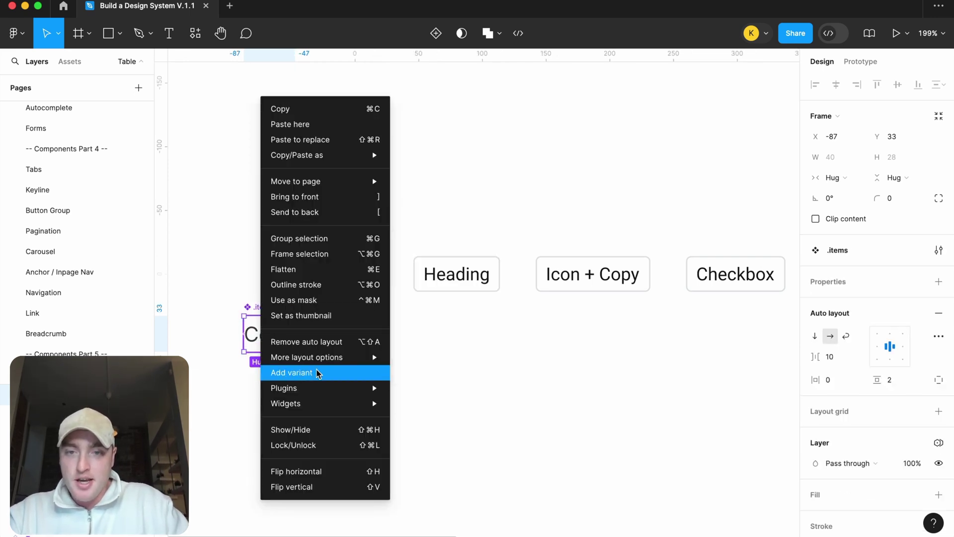
pyautogui.click(358, 373)
pyautogui.click(507, 381)
# Step: Move and resize the .items component set to about 1038 by 170 so it encloses the row of labels
pyautogui.moveTo(222, 282); pyautogui.dragTo(276, 222)
pyautogui.scroll(-5, 278, 236)
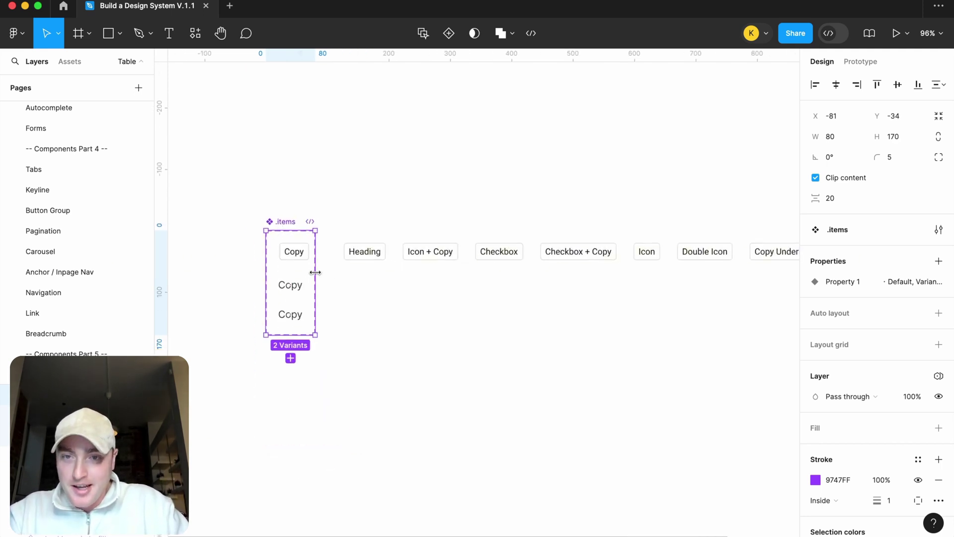
pyautogui.moveTo(316, 276); pyautogui.dragTo(739, 262)
pyautogui.hscroll(-5, 730, 268)
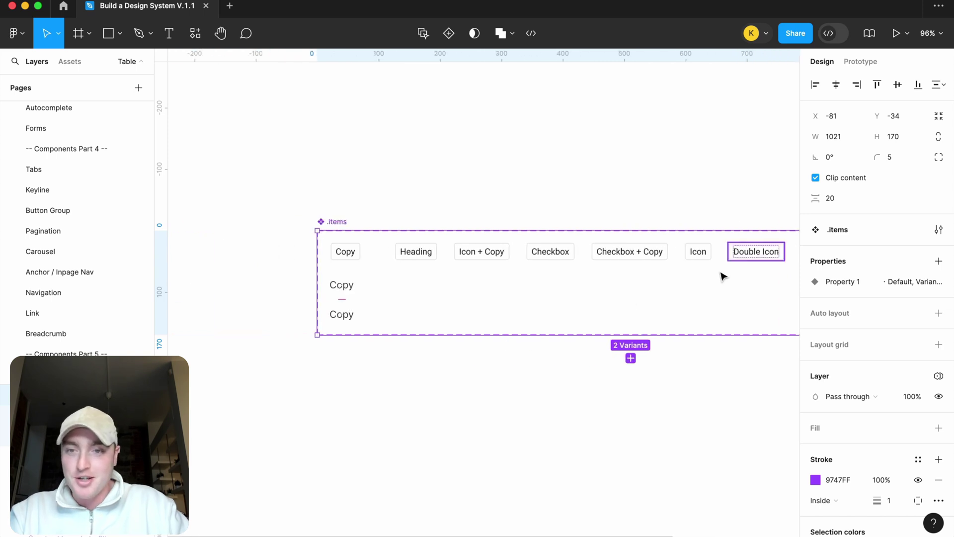
pyautogui.scroll(3, 413, 292)
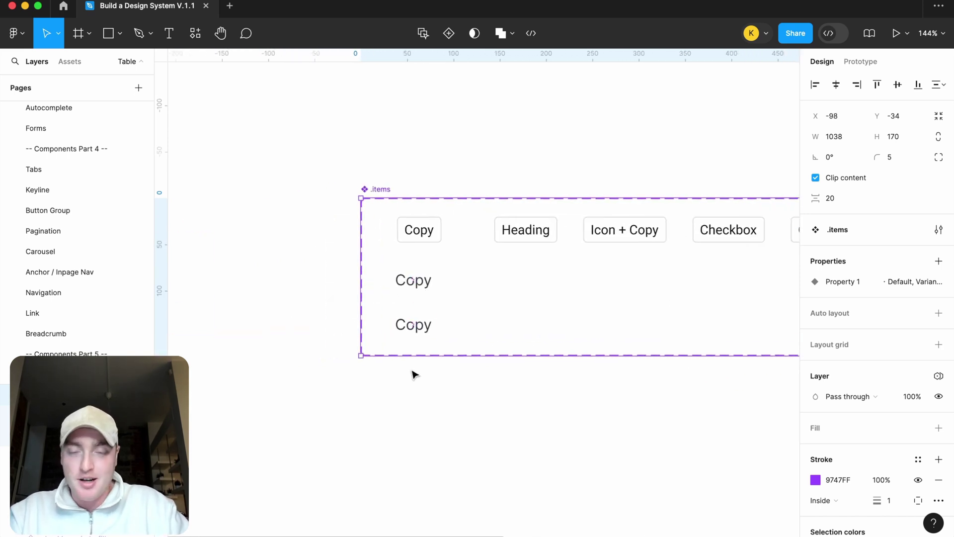
pyautogui.click(434, 401)
# Step: Position the two Copy variants beneath the Copy and Heading labels, aligned in one row at Y 68
pyautogui.scroll(3, 397, 393)
pyautogui.click(223, 301)
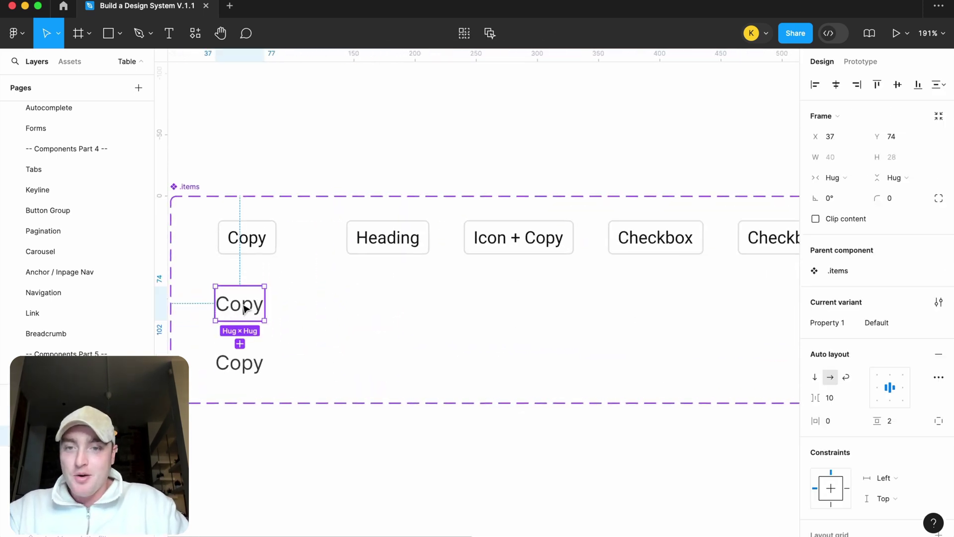
pyautogui.moveTo(241, 304); pyautogui.dragTo(255, 298)
pyautogui.moveTo(342, 343); pyautogui.dragTo(386, 300)
pyautogui.hscroll(-2, 448, 308)
# Step: Rename the variant property to "Status" and rename the value of the variant under the Copy label
pyautogui.doubleClick(820, 326)
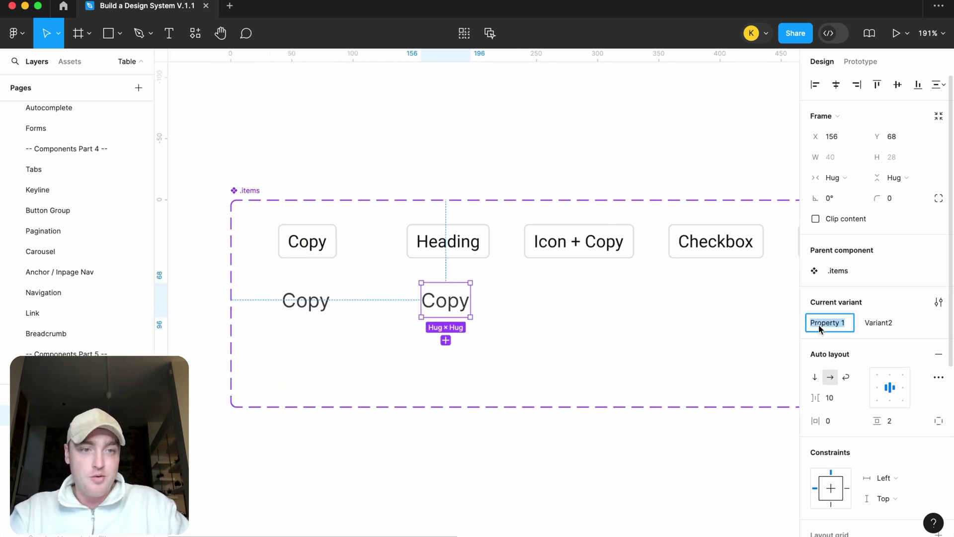
pyautogui.write('Status')
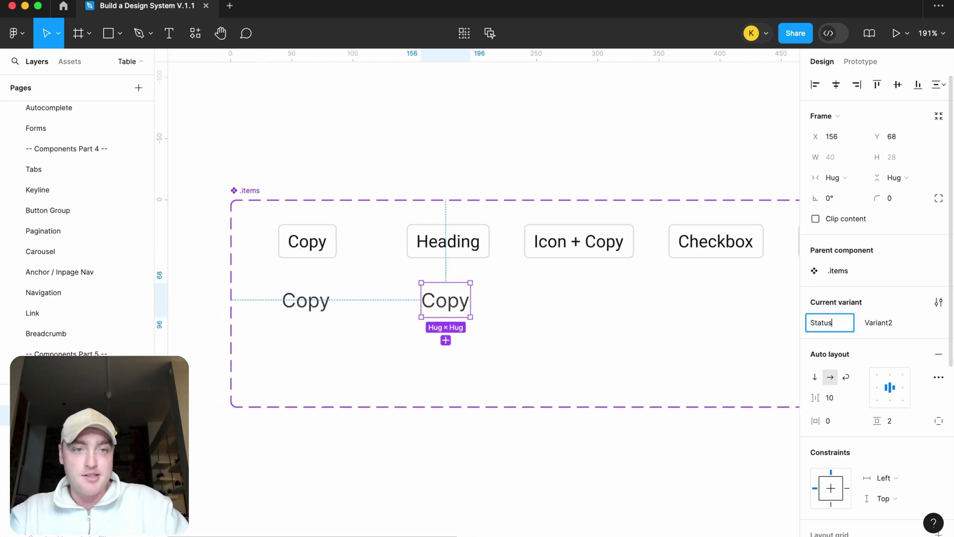
pyautogui.click(306, 301)
pyautogui.doubleClick(880, 323)
pyautogui.write('d')
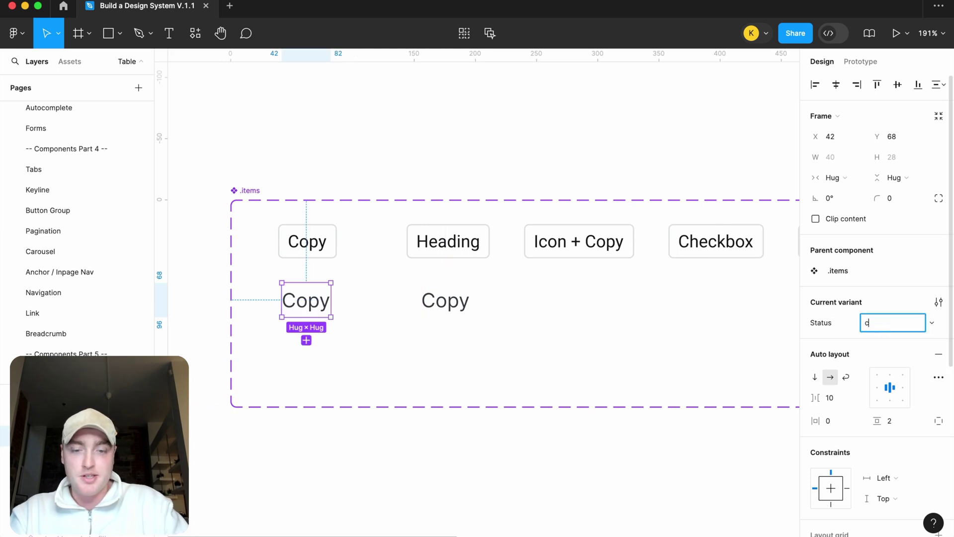
pyautogui.press('Return')
# Step: Set the Status value of the variant under the Heading label to "heading"
pyautogui.click(450, 301)
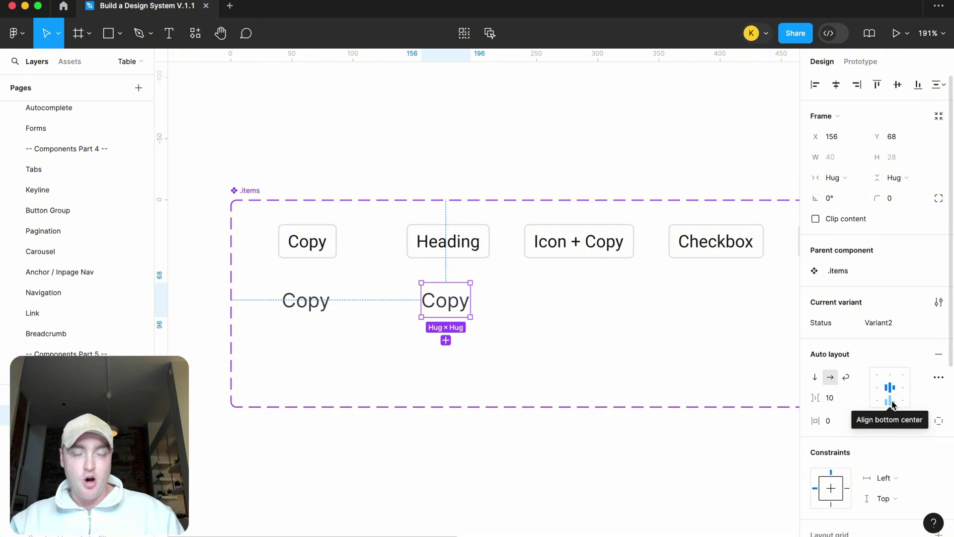
pyautogui.scroll(-3, 893, 404)
pyautogui.click(879, 233)
pyautogui.write('headinhg')
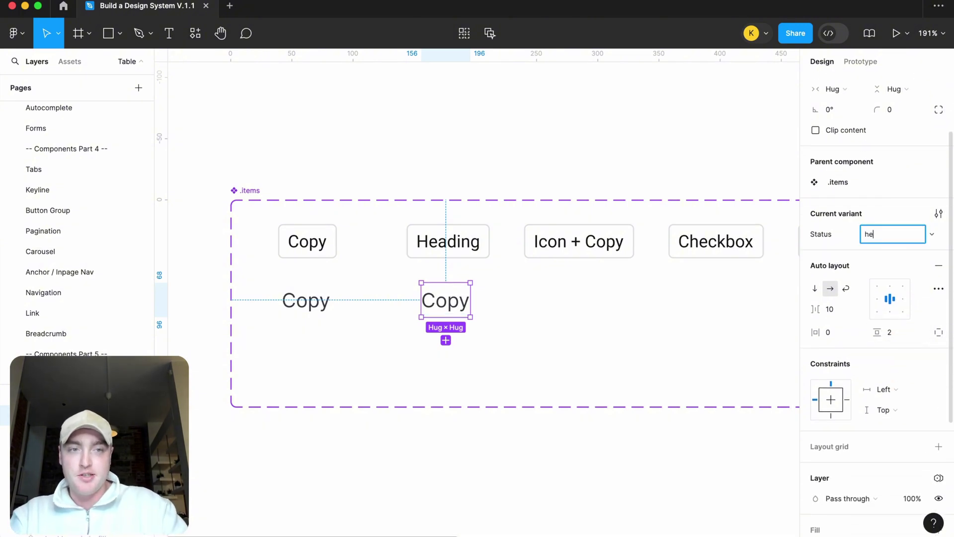
pyautogui.press('BackSpace')
pyautogui.write('g')
pyautogui.press('Return')
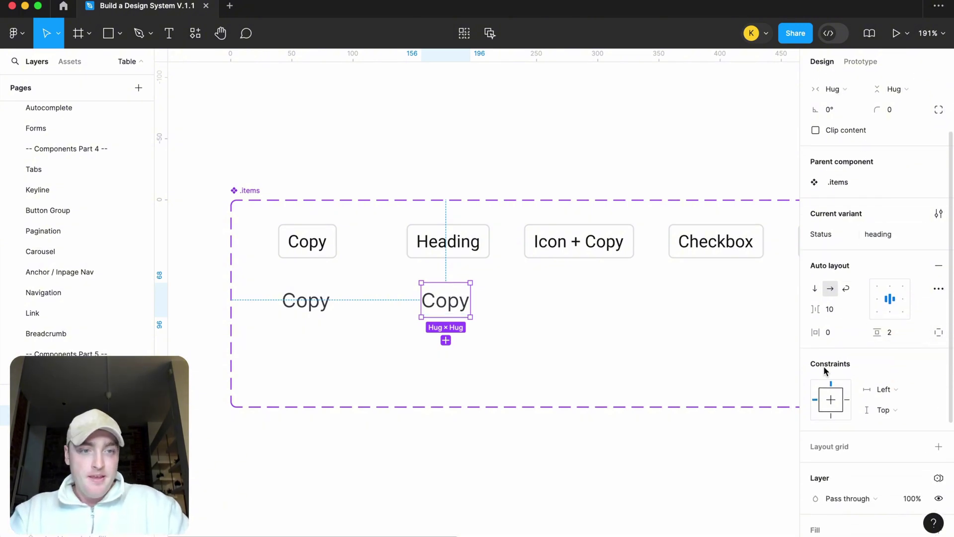
# Step: Apply the body/md-semibold text style to the text in the heading variant
pyautogui.scroll(-6, 845, 383)
pyautogui.click(458, 304)
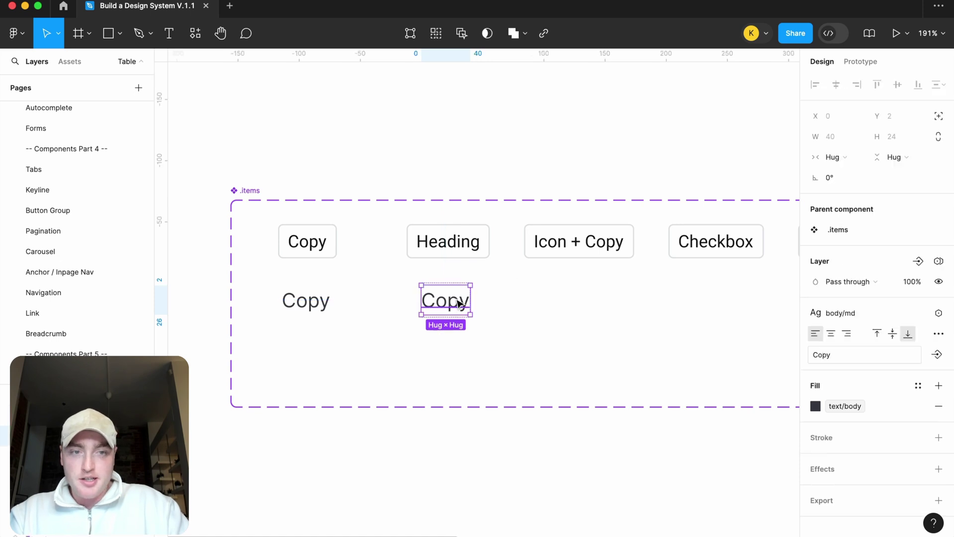
pyautogui.click(860, 316)
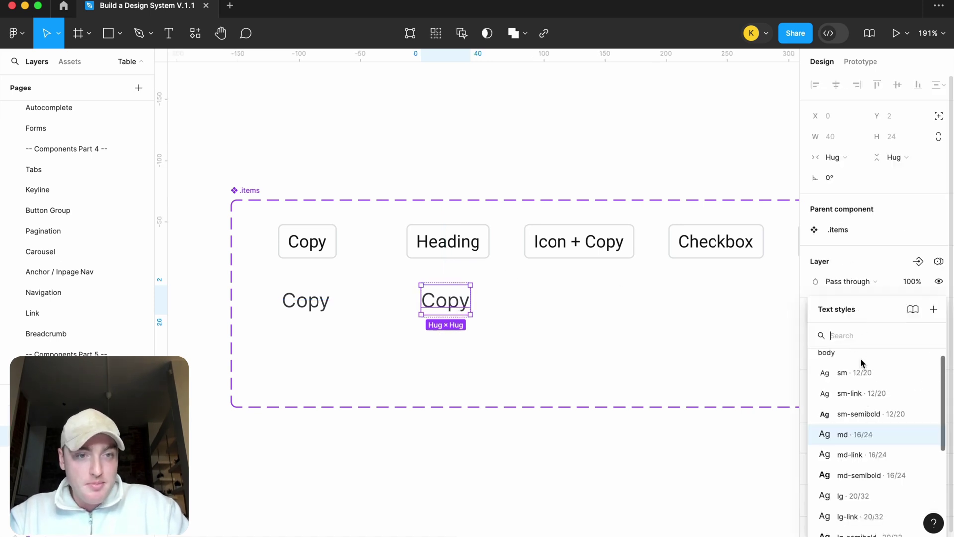
pyautogui.click(855, 475)
pyautogui.click(572, 324)
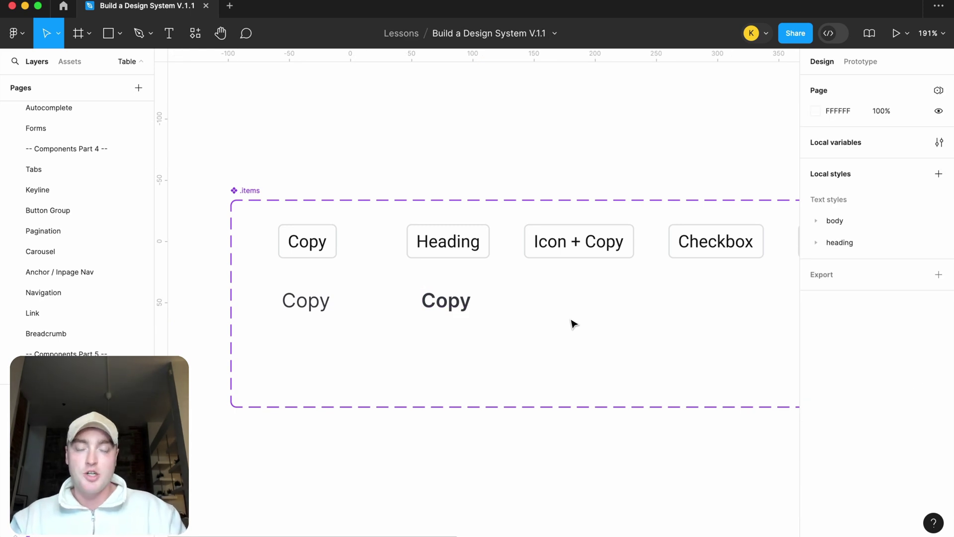
# Step: Duplicate the first Copy variant under the Icon + Copy label and set its Status to "icon + copy"
pyautogui.hscroll(2, 573, 324)
pyautogui.scroll(1, 572, 324)
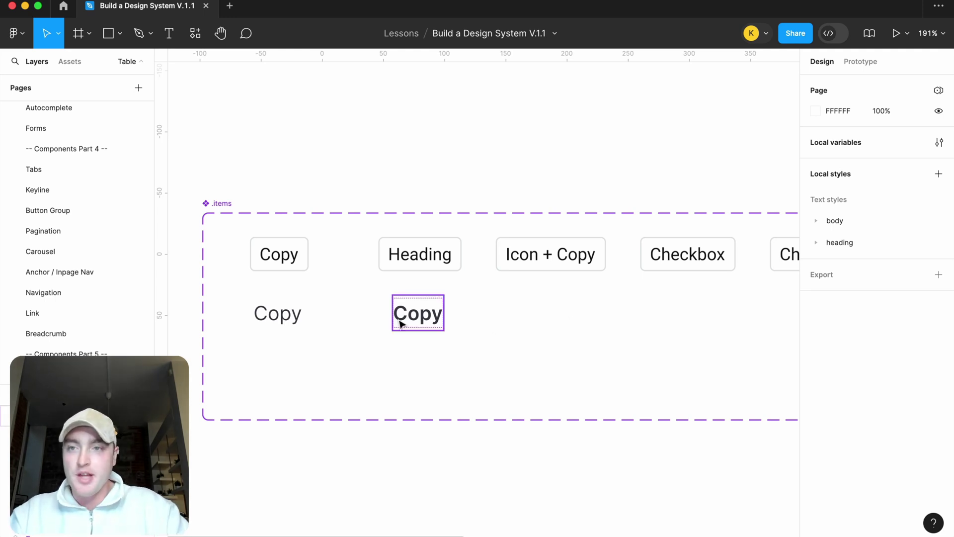
pyautogui.click(280, 318)
pyautogui.moveTo(279, 318); pyautogui.dragTo(548, 319)
pyautogui.write('icon')
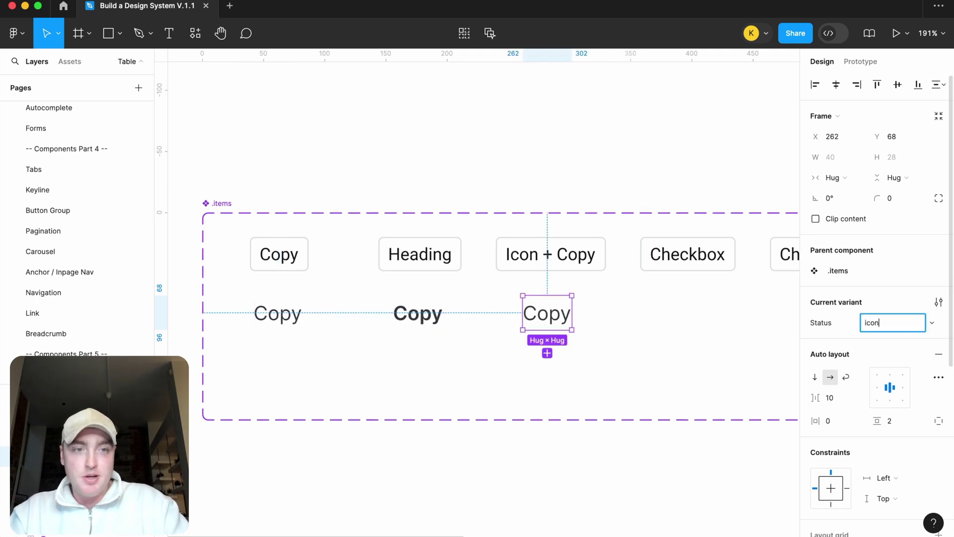
pyautogui.write(' + copy')
pyautogui.press('Return')
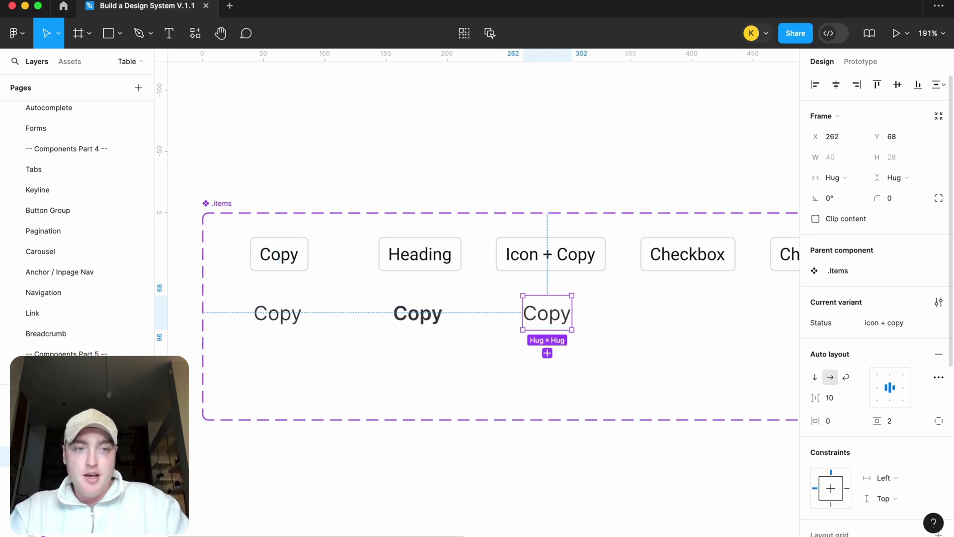
# Step: Replace the plus sign in the third variant's Status value with an ampersand, making it "icon & copy"
pyautogui.click(892, 326)
pyautogui.click(885, 324)
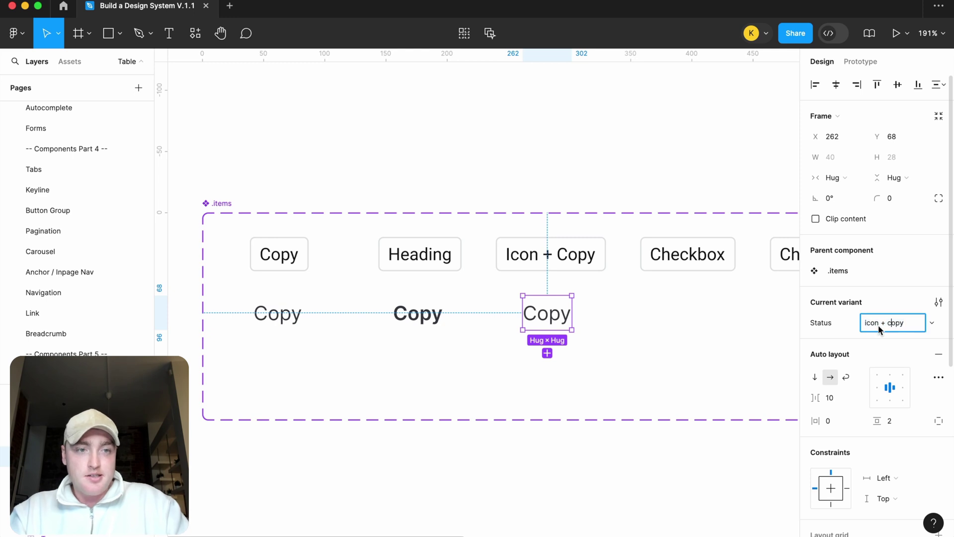
pyautogui.press('BackSpace')
pyautogui.write('&')
pyautogui.click(576, 388)
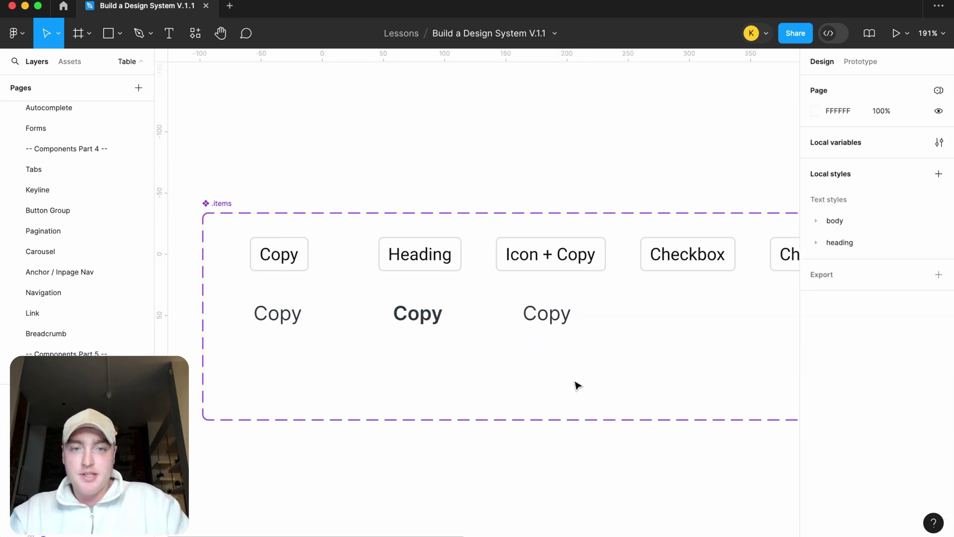
# Step: Limit the assets to the central+icon+system+v1.15 (1) library and search it for "arrow"
pyautogui.click(70, 61)
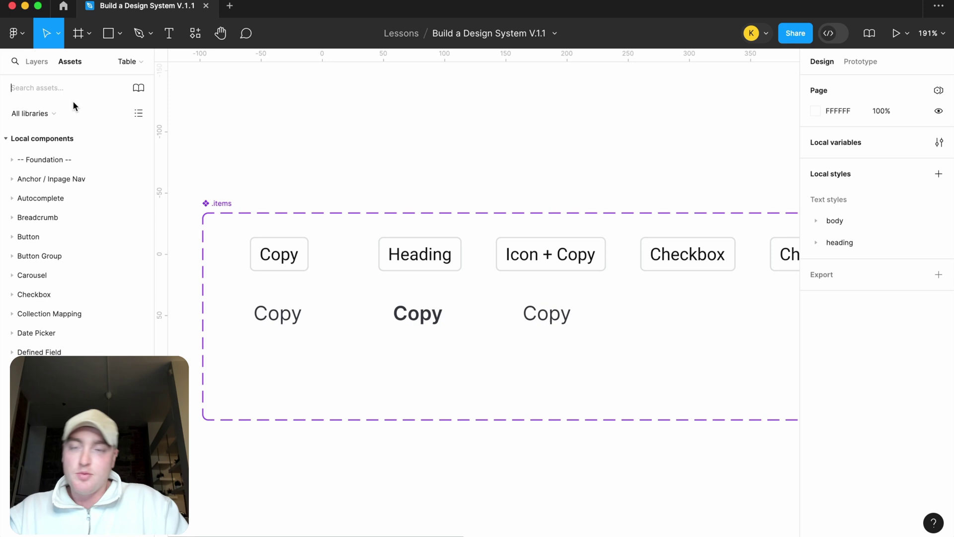
pyautogui.click(57, 112)
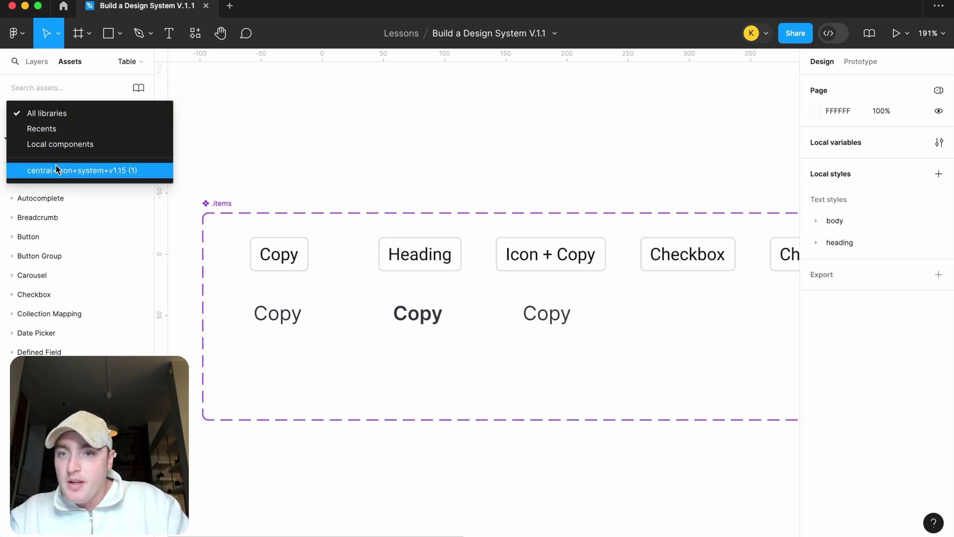
pyautogui.click(56, 169)
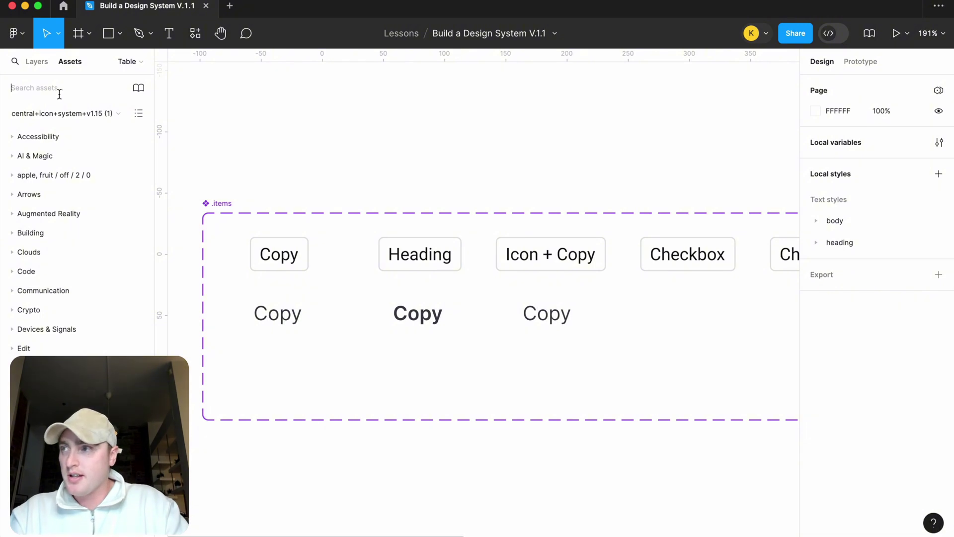
pyautogui.write('arrow')
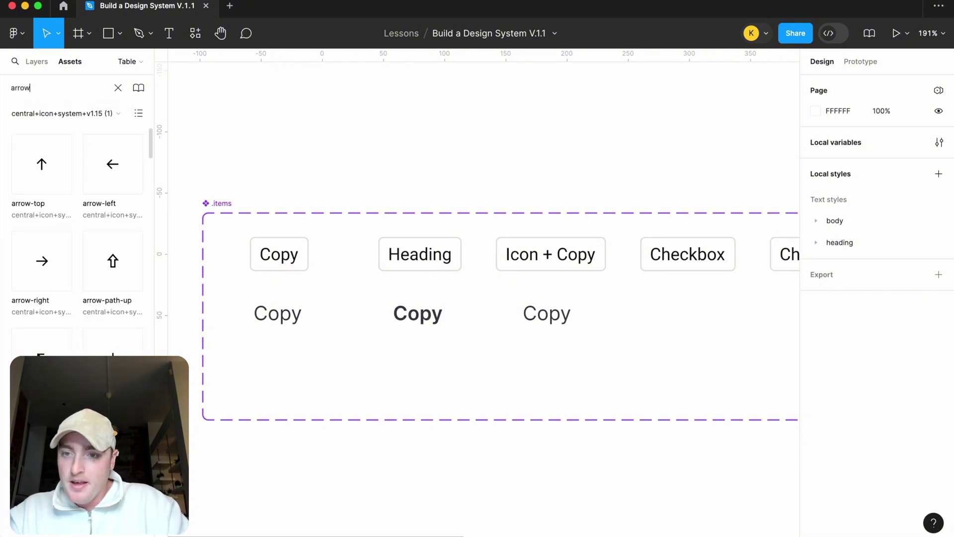
pyautogui.scroll(-2, 109, 224)
pyautogui.scroll(2, 109, 225)
# Step: Search the icon library for "chevro" and insert the small down chevron before the text in the icon & copy variant
pyautogui.press('super+a')
pyautogui.write('che')
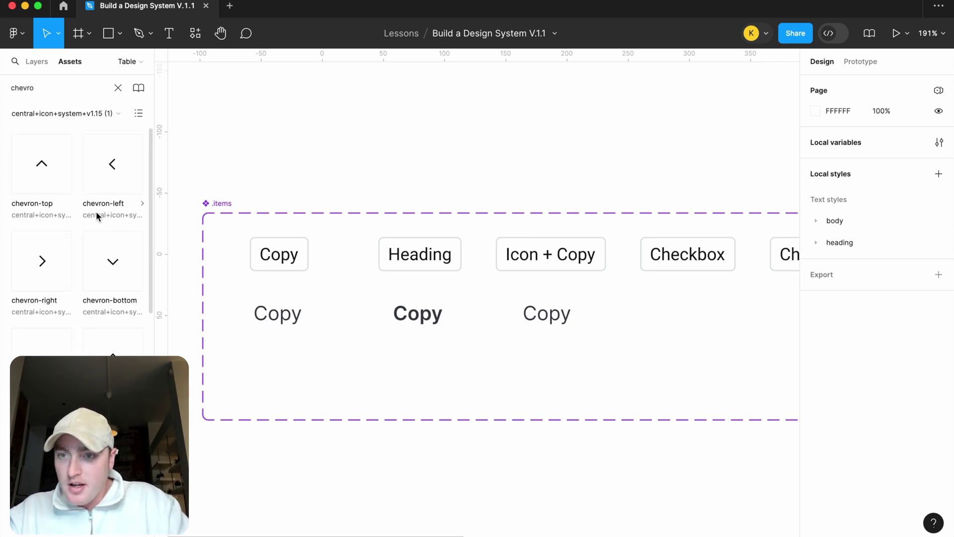
pyautogui.scroll(-3, 90, 351)
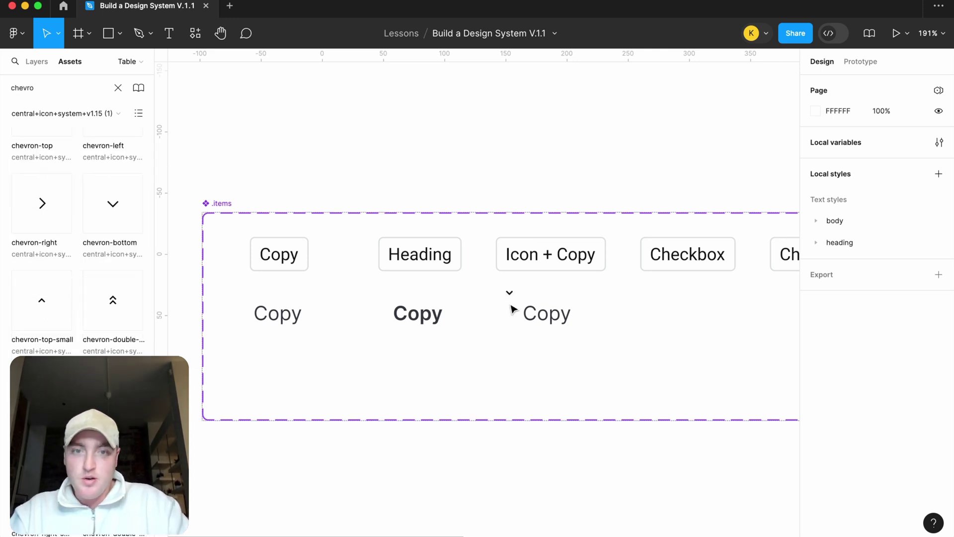
pyautogui.moveTo(524, 312); pyautogui.dragTo(526, 312)
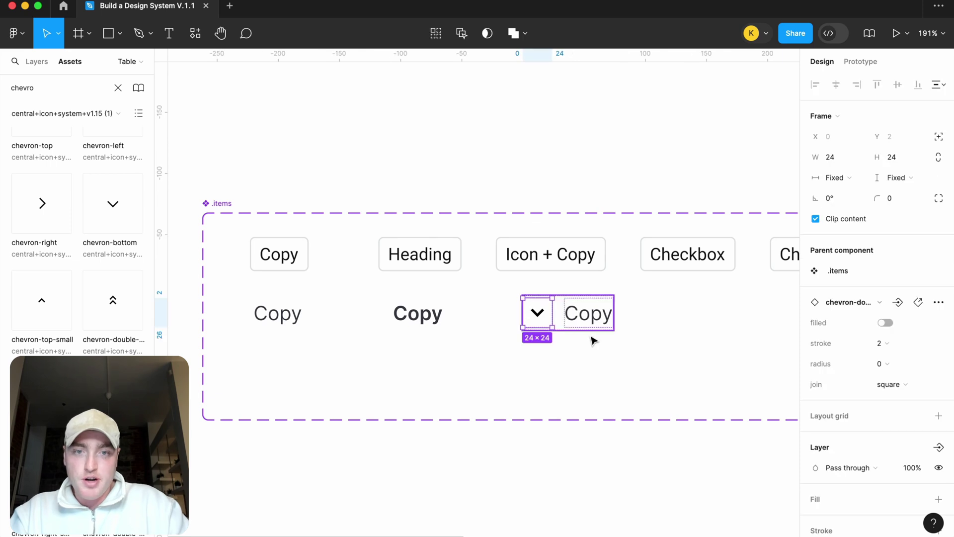
pyautogui.click(672, 354)
# Step: Set the auto layout gap between the icon and the text in the icon & copy variant to 4
pyautogui.click(566, 319)
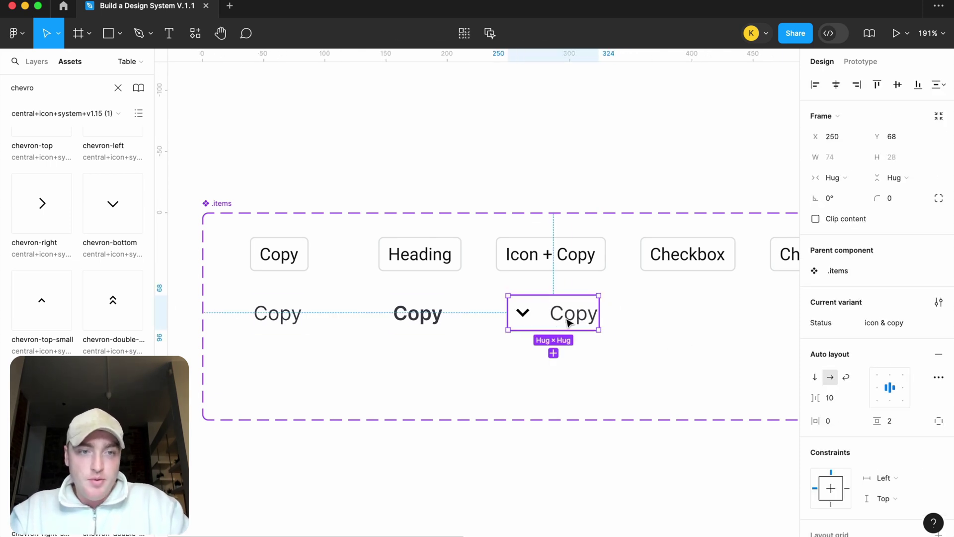
pyautogui.click(847, 398)
pyautogui.write('4')
pyautogui.press('Return')
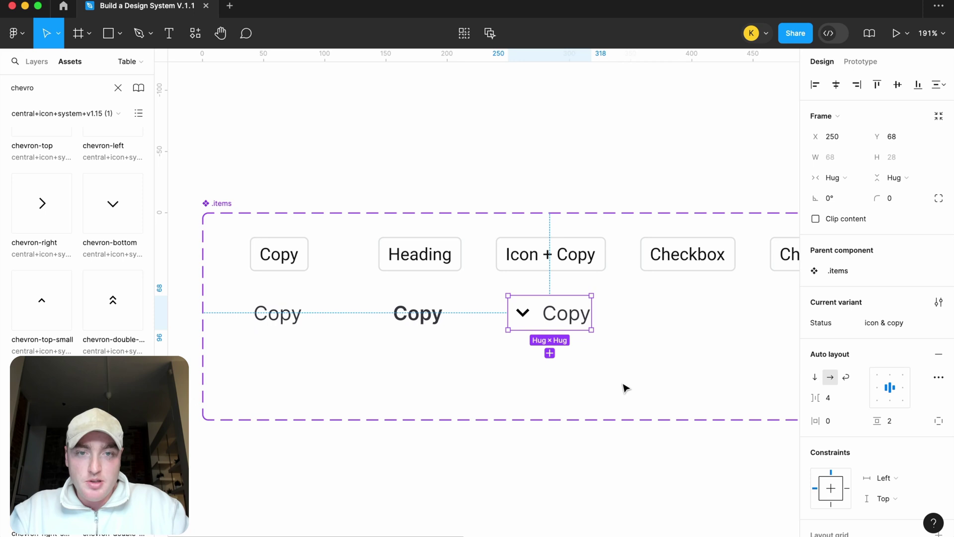
# Step: Create an instance swap property named "Icon" for the chevron in the icon & copy variant
pyautogui.click(520, 317)
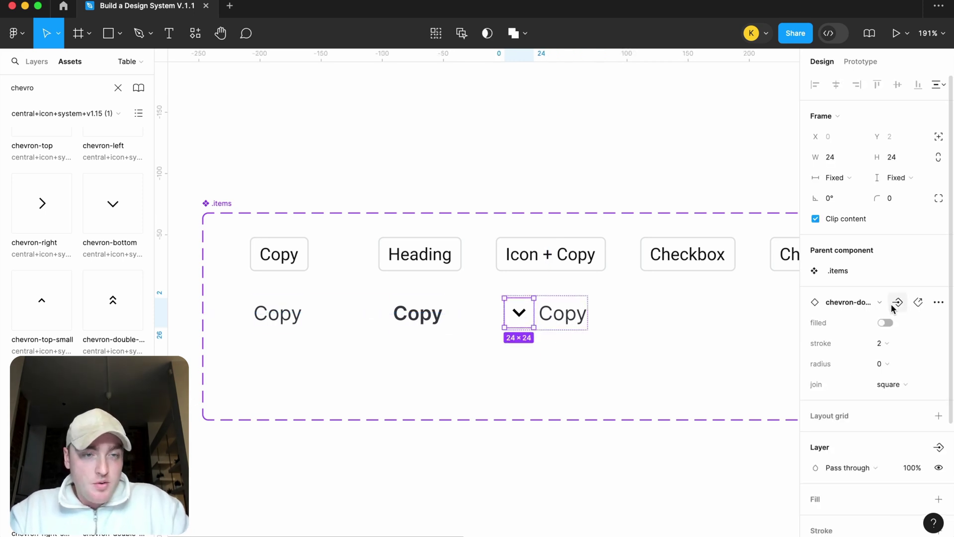
pyautogui.click(893, 304)
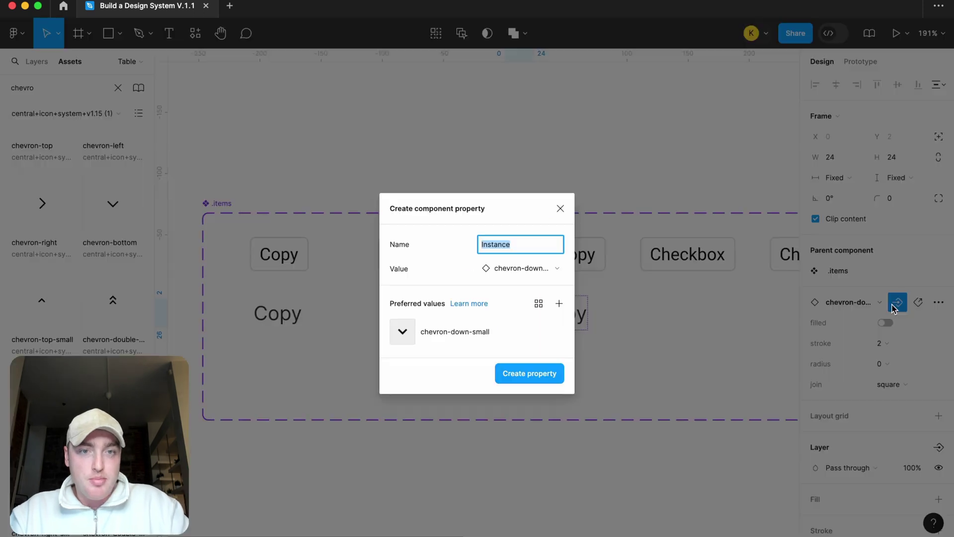
pyautogui.press('BackSpace')
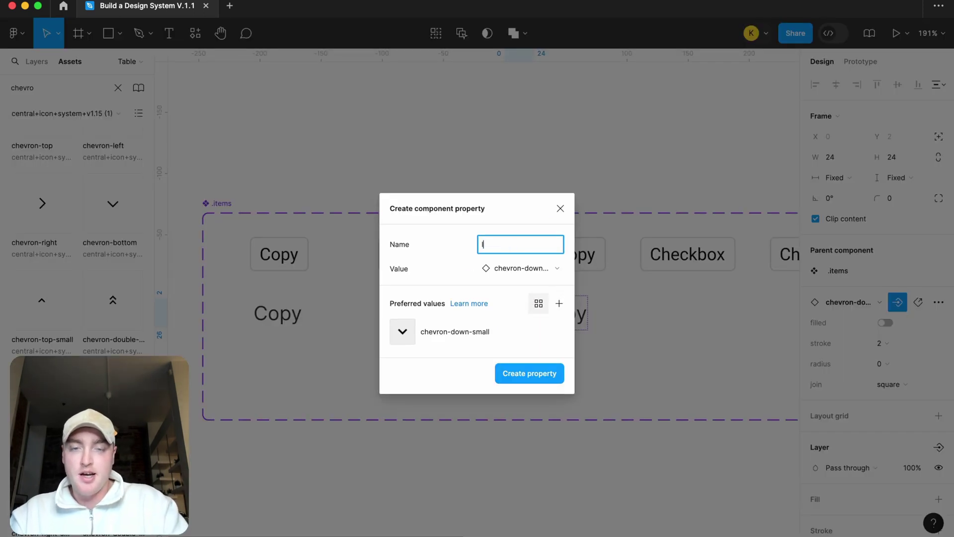
pyautogui.click(531, 374)
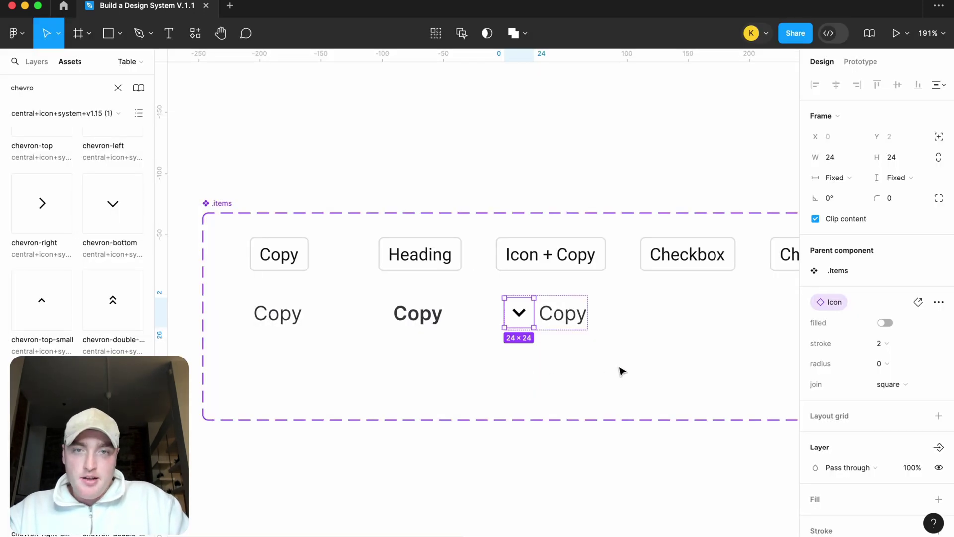
# Step: Place an instance of the icon & copy variant above the .items component set
pyautogui.click(632, 370)
pyautogui.moveTo(545, 313); pyautogui.dragTo(558, 131)
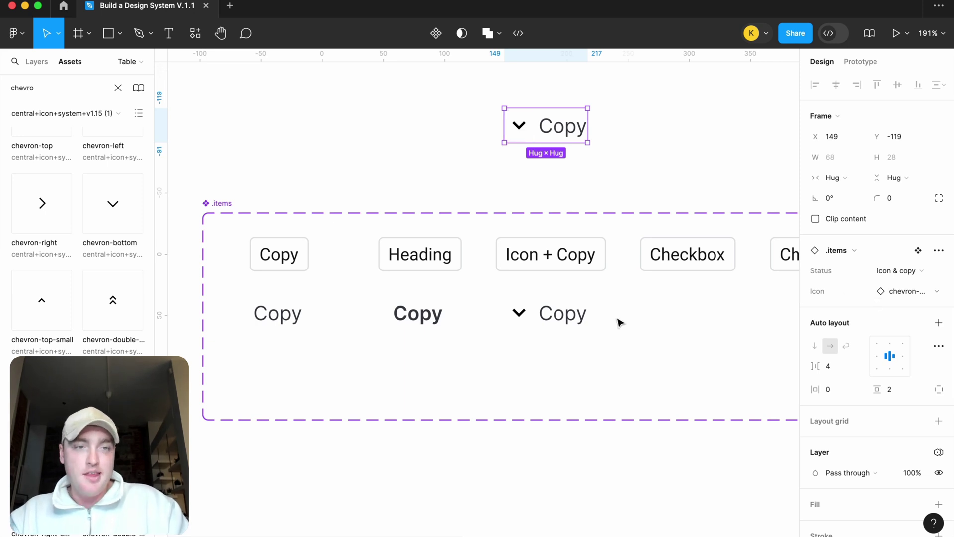
pyautogui.click(274, 326)
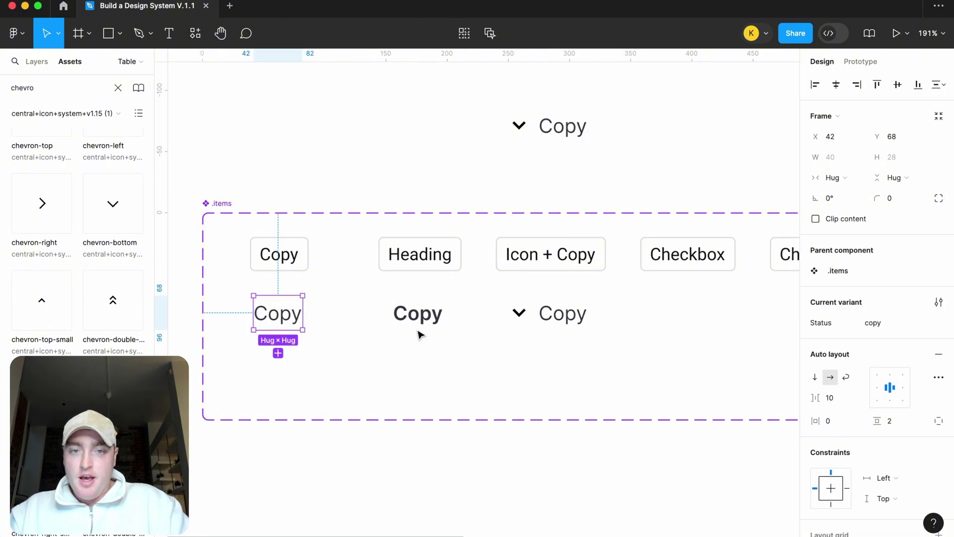
# Step: Set the chevron icon in the icon & copy variant to radius 2 with a round join
pyautogui.click(525, 322)
pyautogui.click(524, 322)
pyautogui.click(882, 343)
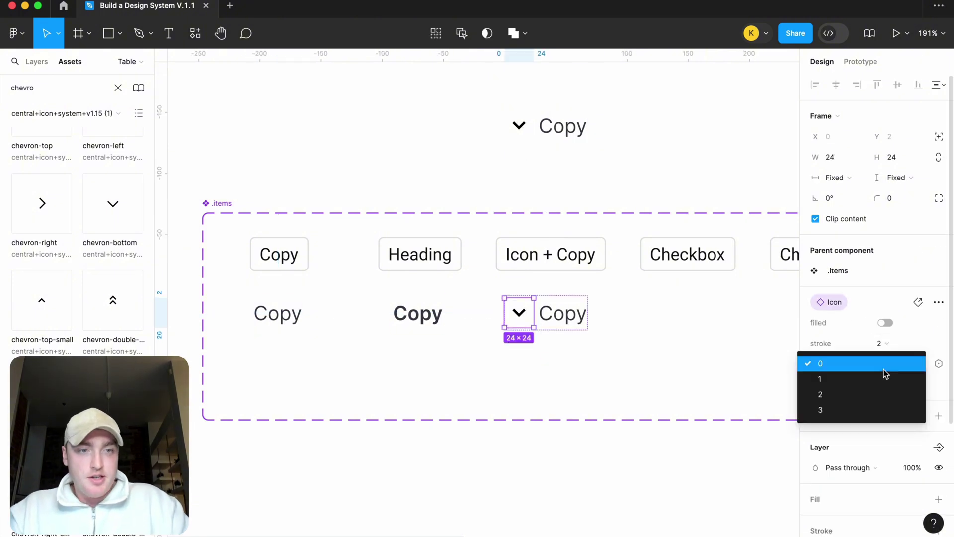
pyautogui.click(881, 397)
pyautogui.click(674, 381)
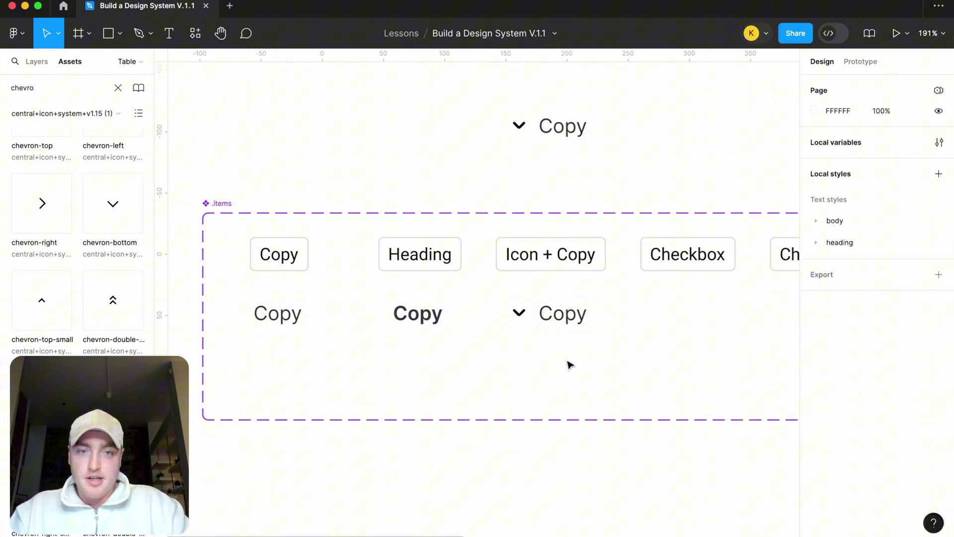
# Step: Apply the icon/primary color to the chevron in the icon & copy variant
pyautogui.doubleClick(528, 316)
pyautogui.scroll(-3, 863, 439)
pyautogui.click(919, 432)
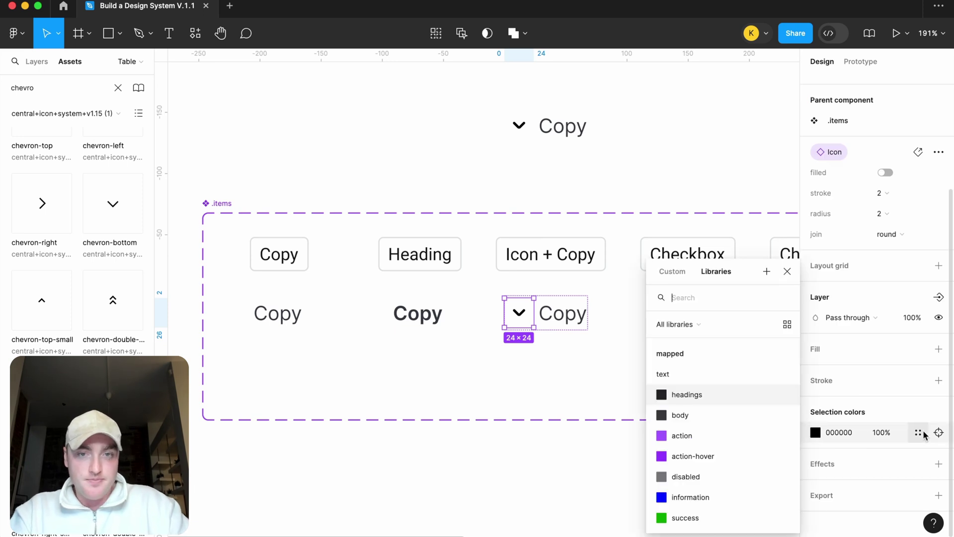
pyautogui.write('ico')
pyautogui.click(756, 375)
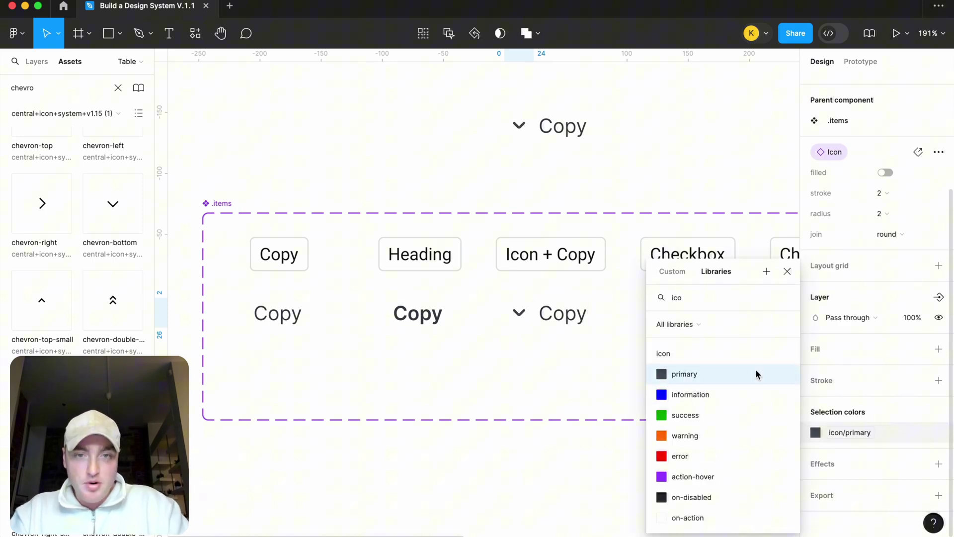
pyautogui.click(550, 364)
# Step: Duplicate the first Copy variant under the Checkbox label and set its Status to "checkbox"
pyautogui.hscroll(5, 550, 364)
pyautogui.hscroll(-5, 507, 348)
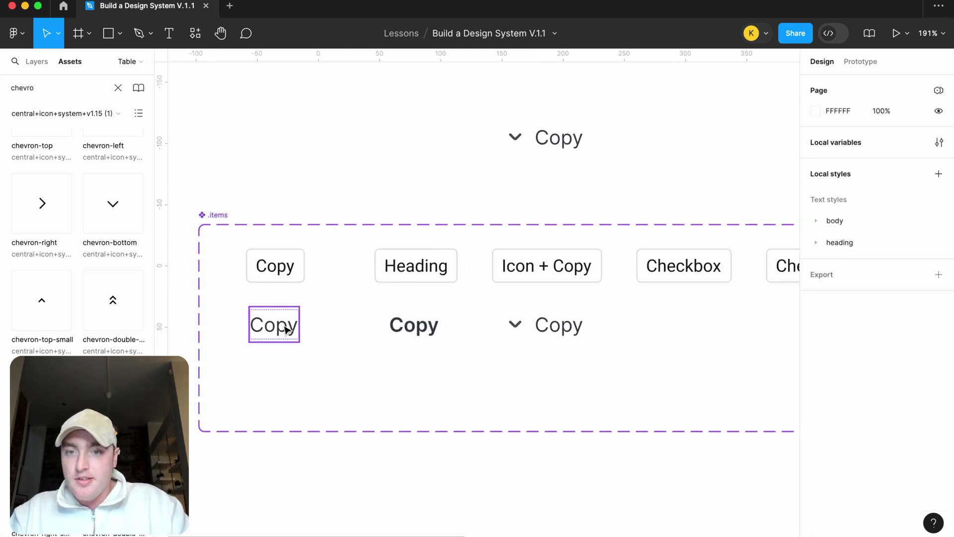
pyautogui.moveTo(282, 330); pyautogui.dragTo(666, 326)
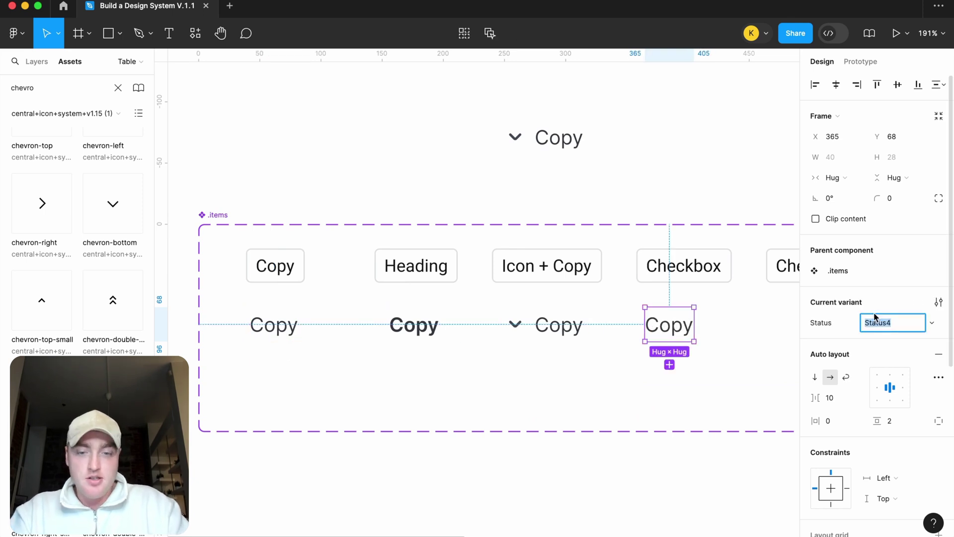
pyautogui.write('checkbox')
pyautogui.press('Return')
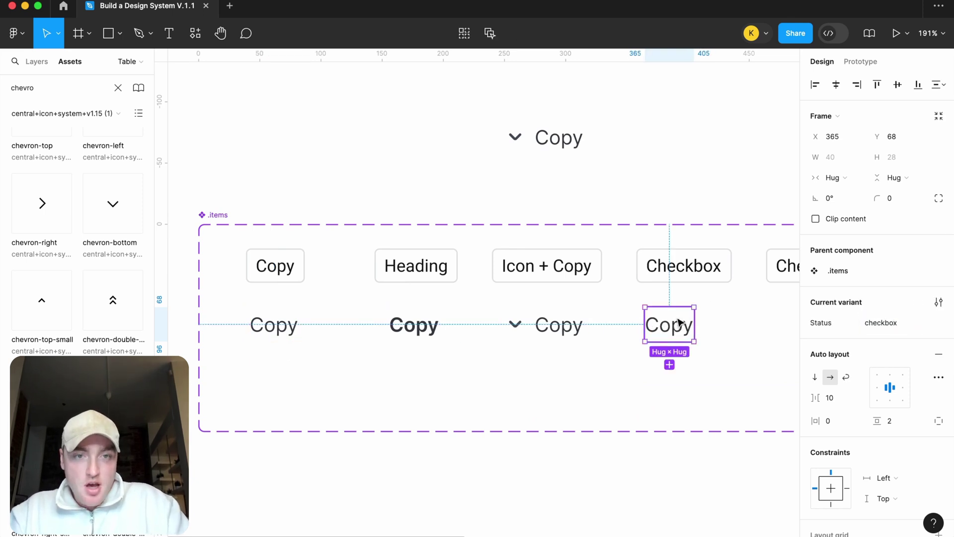
pyautogui.moveTo(678, 324); pyautogui.dragTo(685, 326)
# Step: Search the local components for "checkbox" and insert the Checkbox component before the text in the checkbox variant
pyautogui.doubleClick(22, 88)
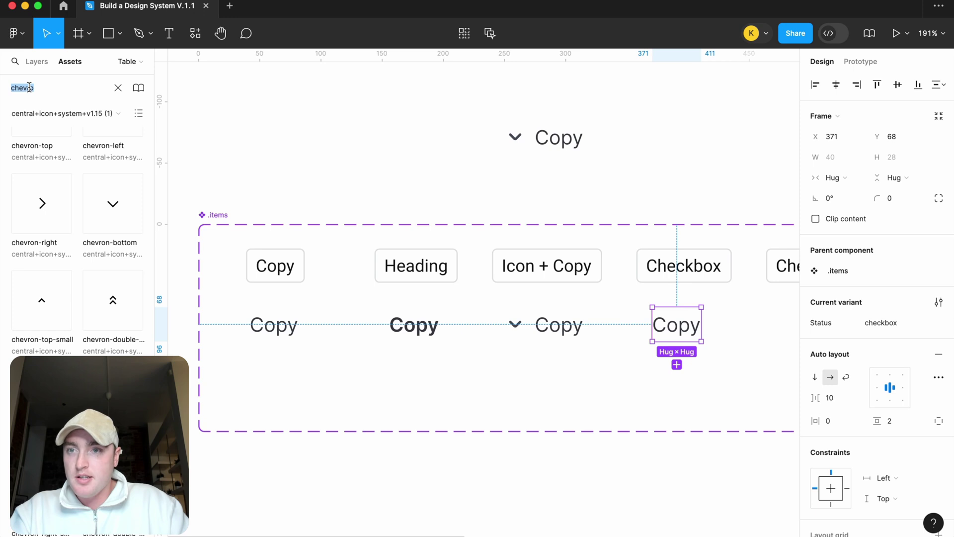
pyautogui.write('de')
pyautogui.press('BackSpace')
pyautogui.write('heckbox')
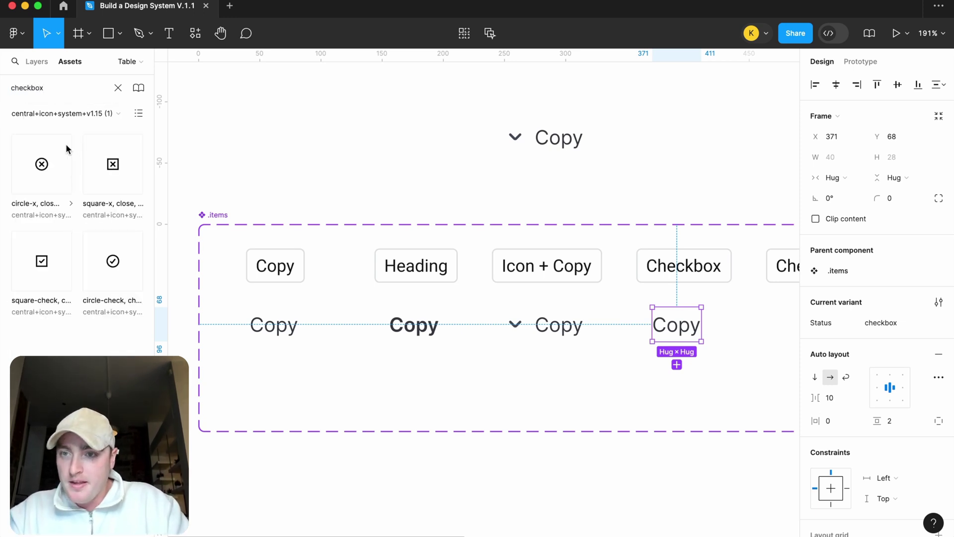
pyautogui.click(59, 115)
pyautogui.click(67, 90)
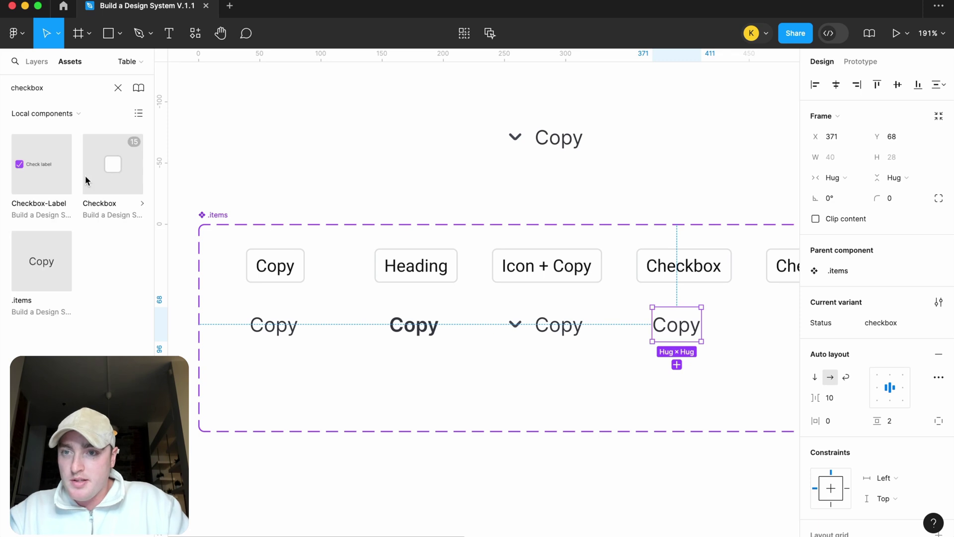
pyautogui.moveTo(111, 178); pyautogui.dragTo(779, 335)
pyautogui.moveTo(659, 341); pyautogui.dragTo(660, 341)
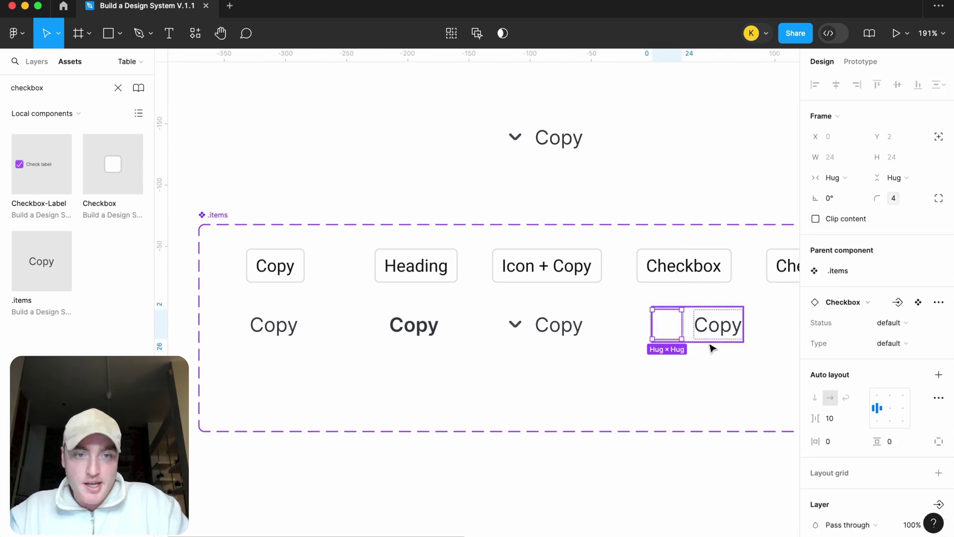
pyautogui.click(697, 374)
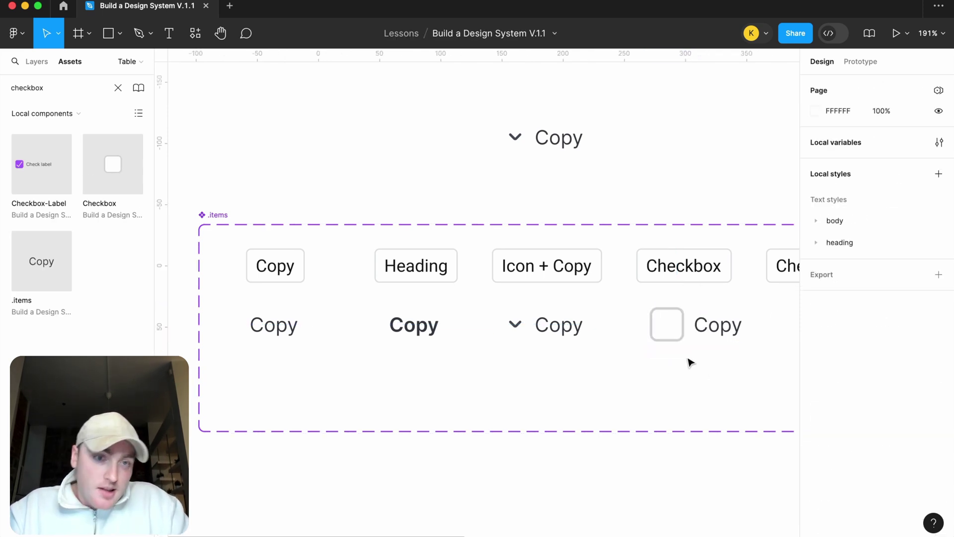
# Step: Open the Checkbox page and place an instance of the default checkbox above its component set
pyautogui.doubleClick(676, 334)
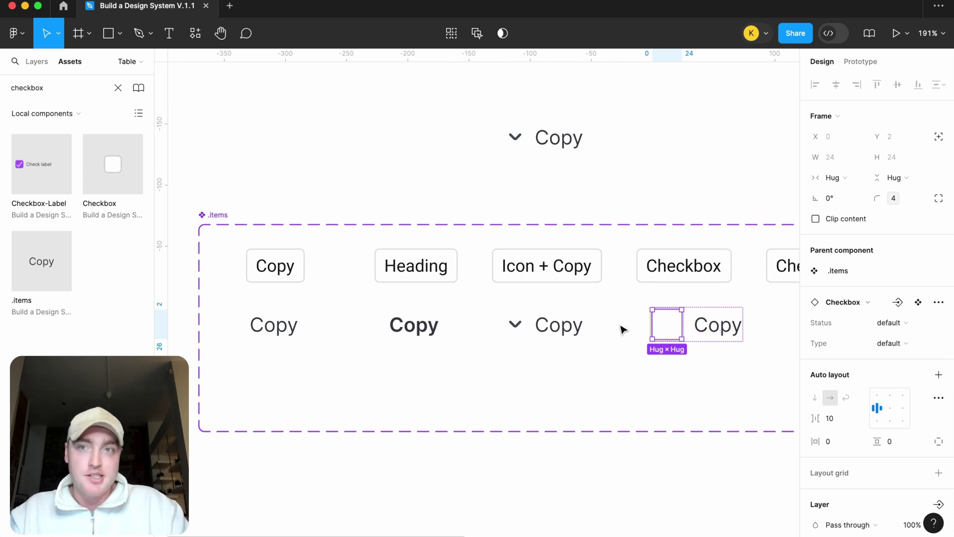
pyautogui.click(37, 61)
pyautogui.scroll(-1, 105, 262)
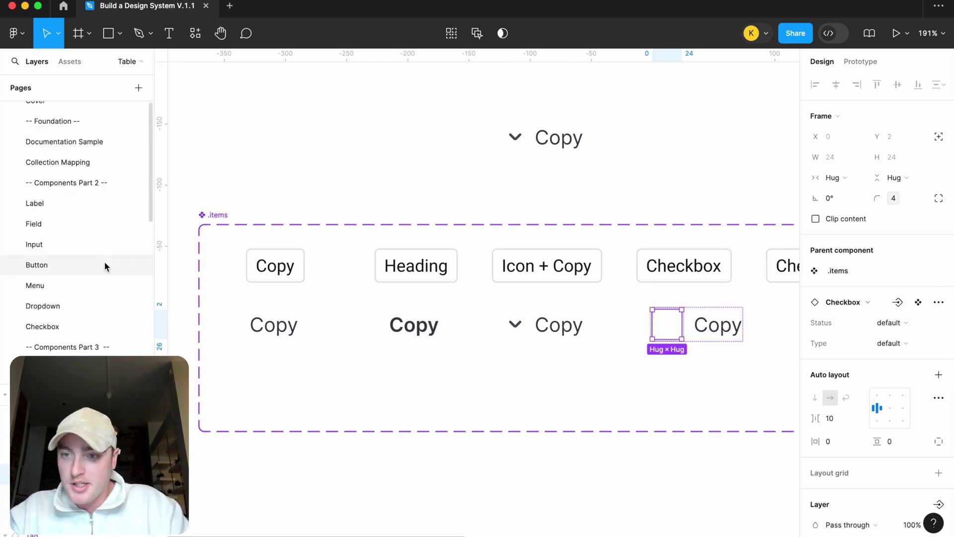
pyautogui.click(82, 324)
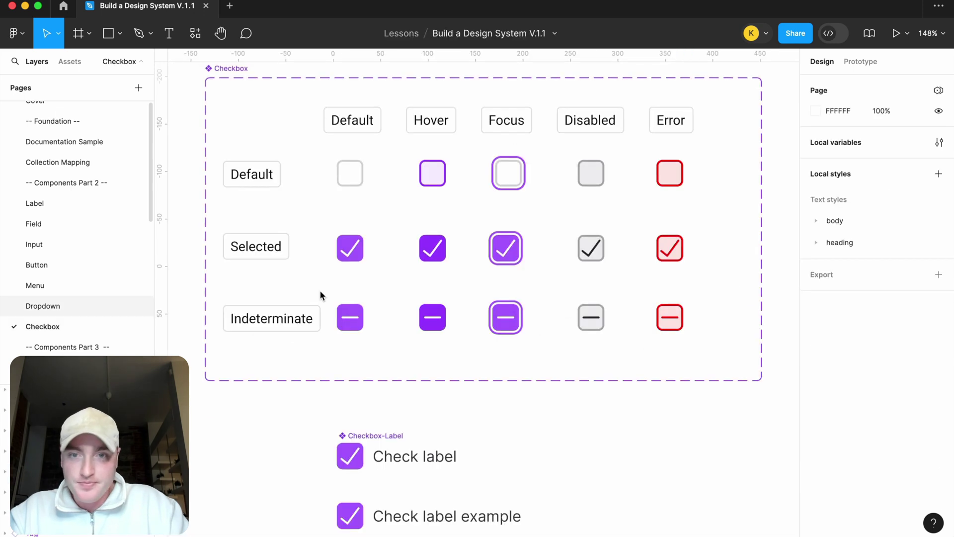
pyautogui.click(355, 187)
pyautogui.scroll(5, 353, 214)
pyautogui.moveTo(344, 312); pyautogui.dragTo(344, 174)
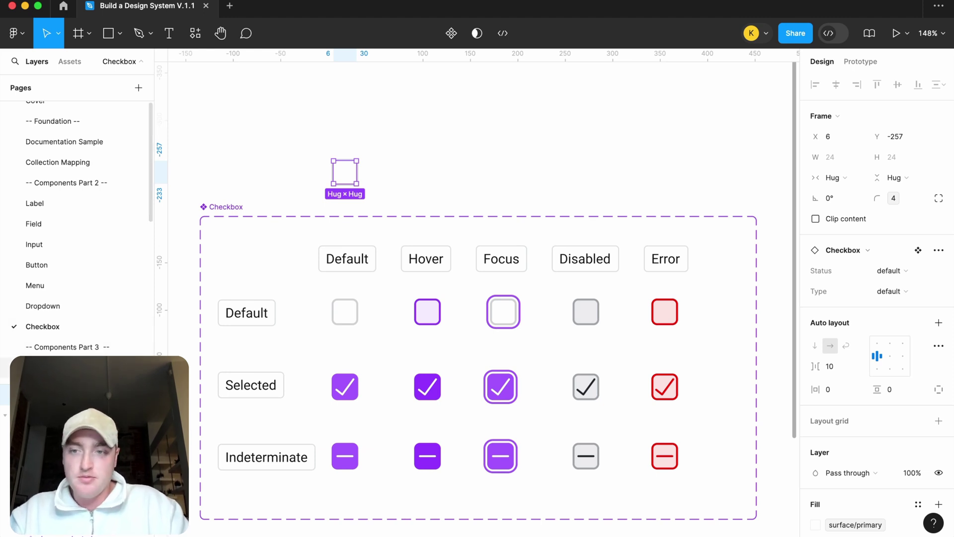
# Step: Return to the Table page and scale down the checkbox instance in the checkbox variant with the Scale tool
pyautogui.scroll(-10, 87, 348)
pyautogui.scroll(-1, 90, 349)
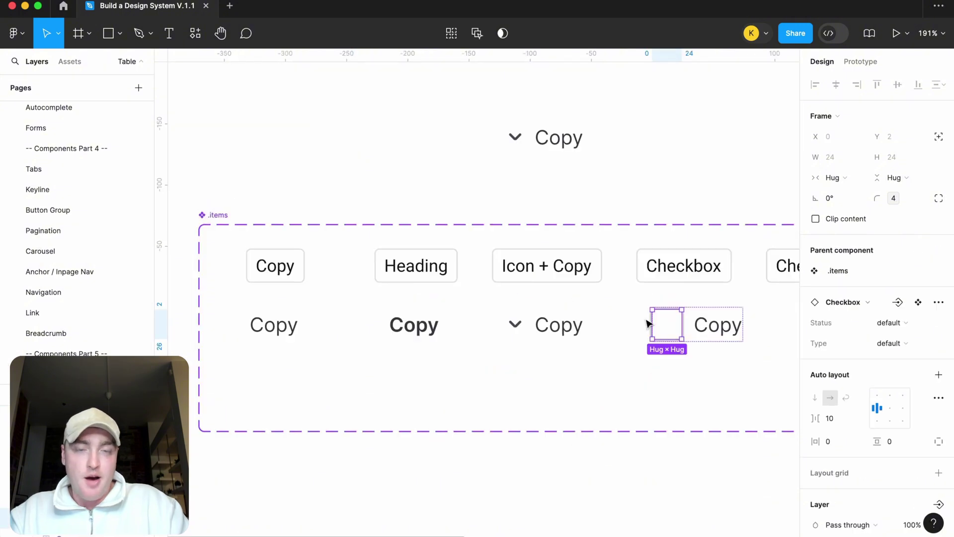
pyautogui.hscroll(2, 648, 324)
pyautogui.scroll(3, 640, 324)
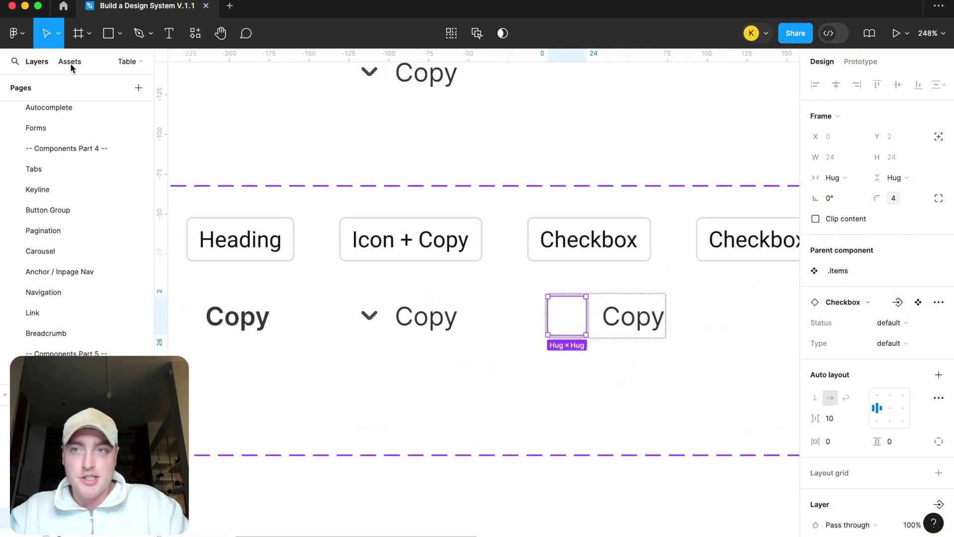
pyautogui.click(57, 34)
pyautogui.click(55, 80)
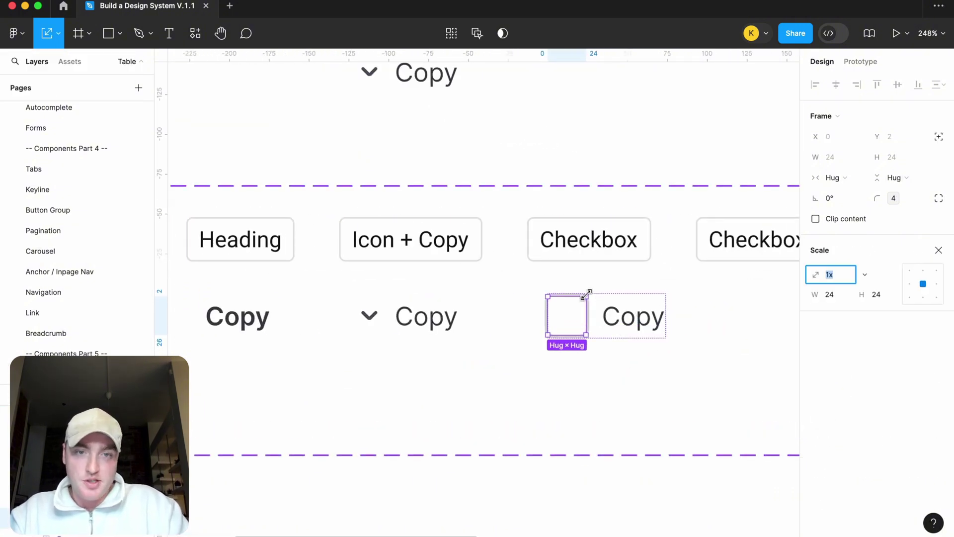
pyautogui.moveTo(587, 296); pyautogui.dragTo(580, 303)
# Step: Check the size of the chevron in the icon & copy variant against the scaled checkbox
pyautogui.doubleClick(368, 316)
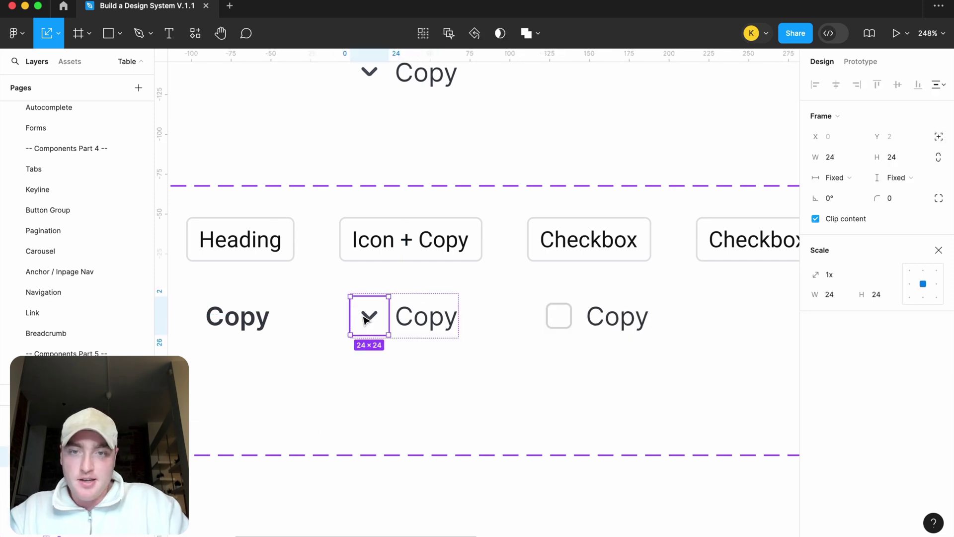
pyautogui.click(565, 327)
pyautogui.click(592, 378)
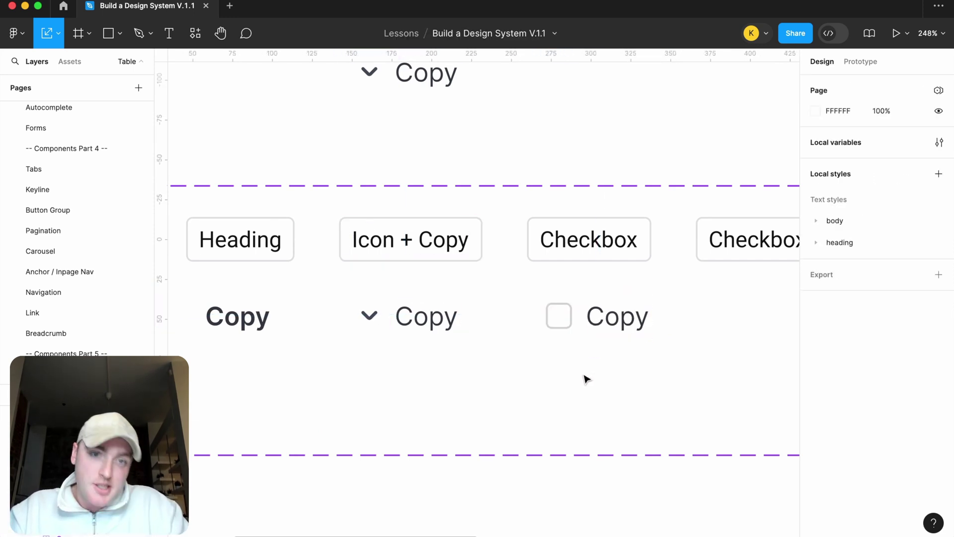
pyautogui.scroll(-3, 587, 379)
pyautogui.click(580, 346)
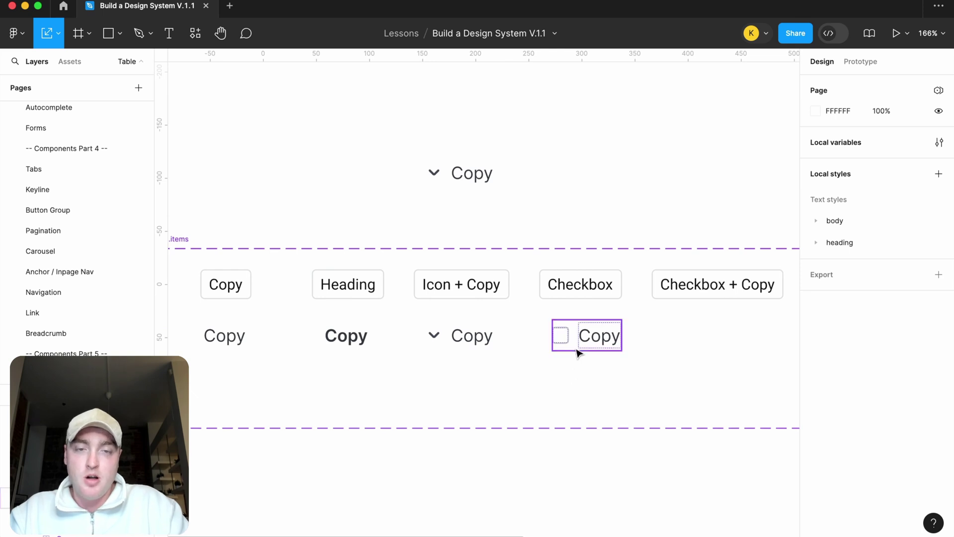
# Step: Switch back to the Move tool and set the auto layout gap of the checkbox variant to 4, matching the icon & copy variant
pyautogui.click(58, 39)
pyautogui.click(65, 65)
pyautogui.scroll(3, 635, 344)
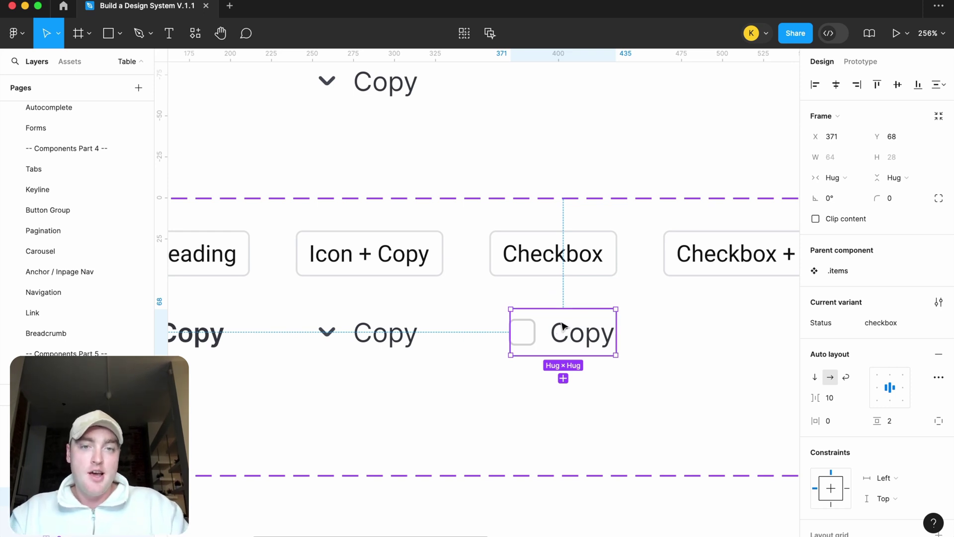
pyautogui.doubleClick(532, 335)
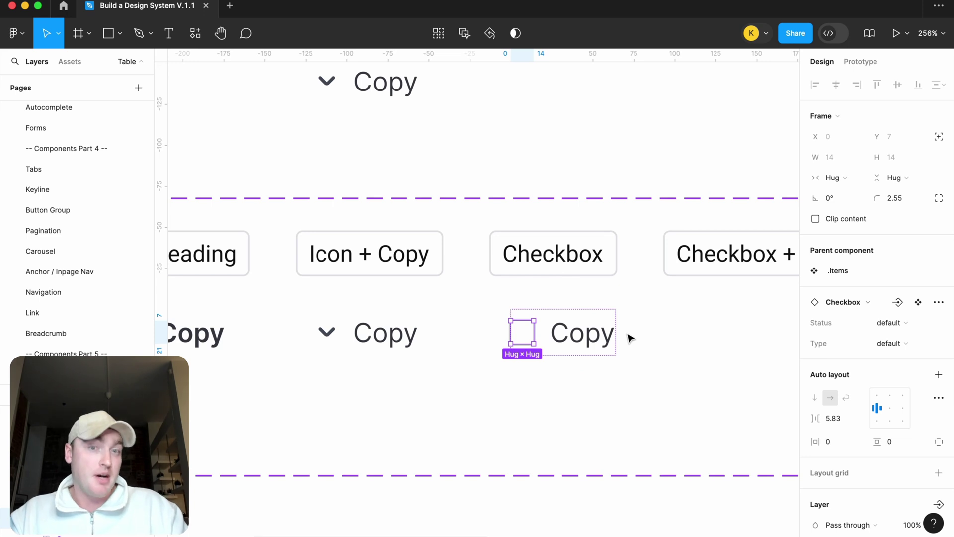
pyautogui.click(571, 313)
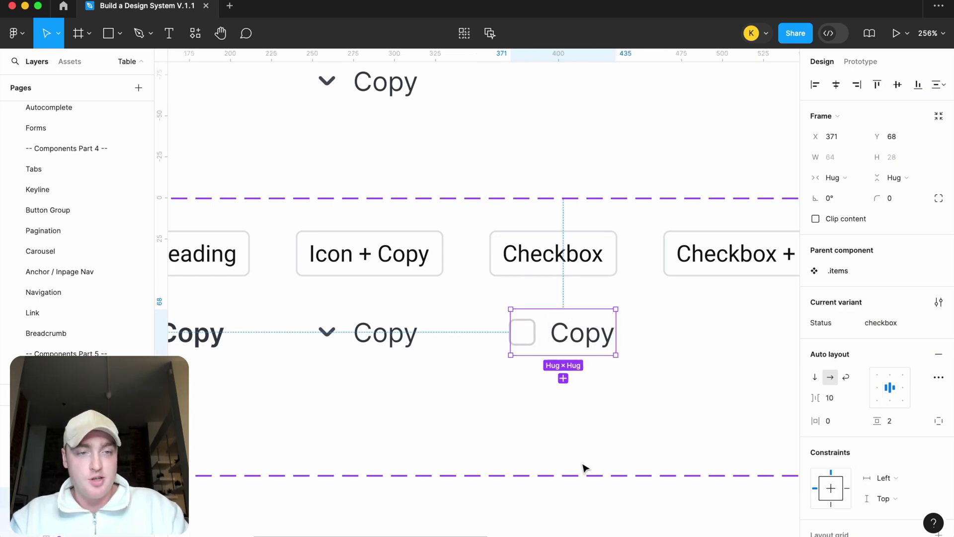
pyautogui.click(830, 397)
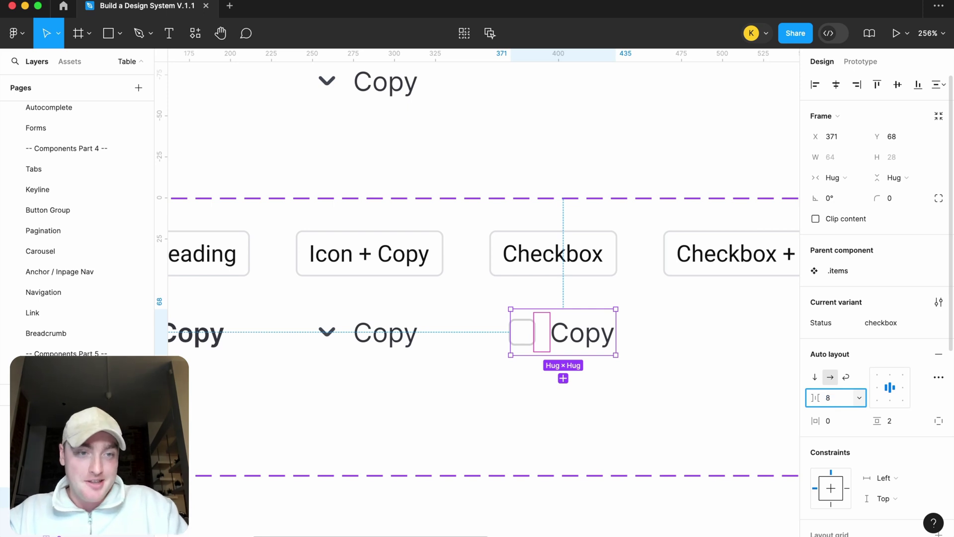
pyautogui.write('4')
pyautogui.press('Return')
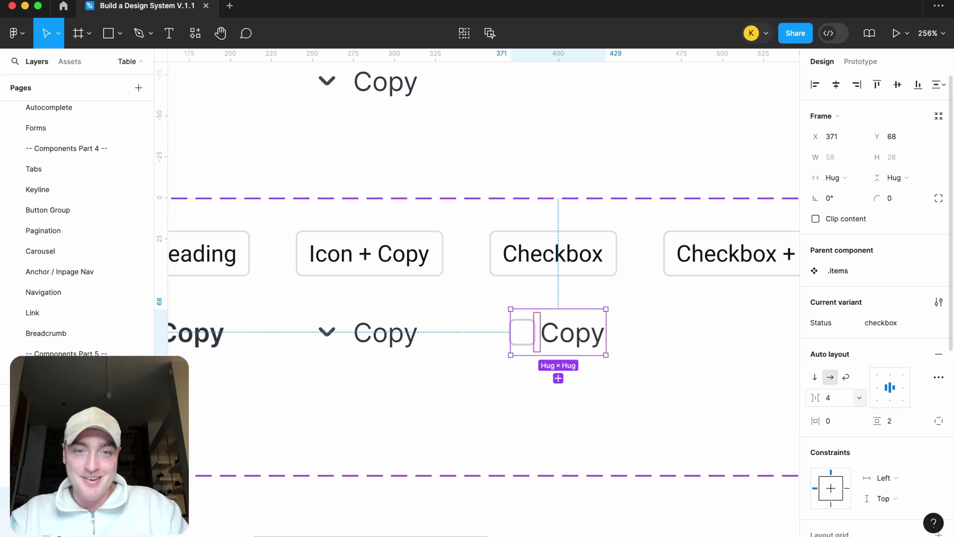
pyautogui.click(370, 330)
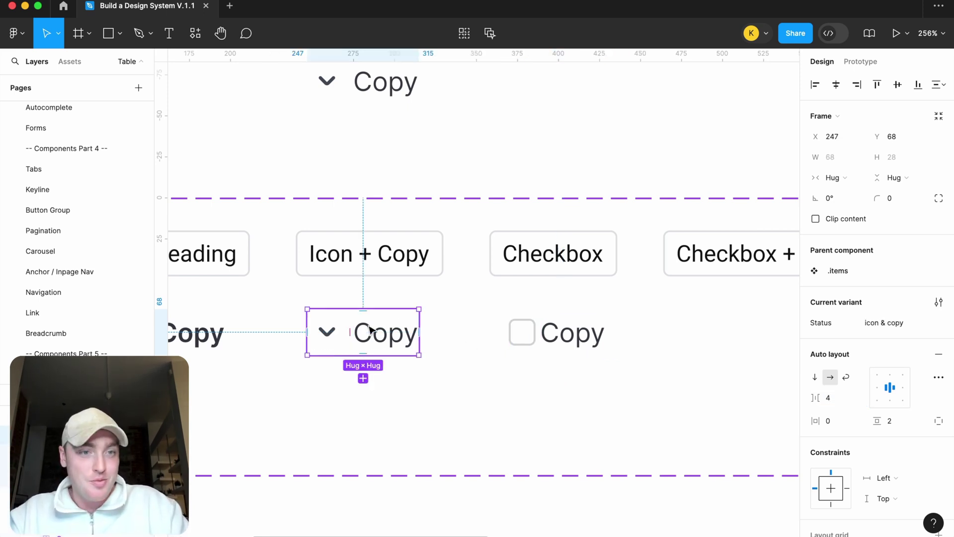
# Step: Duplicate the checkbox variant under the Checkbox + Copy label and set its Status to "checkbox + copy"
pyautogui.hscroll(5, 601, 367)
pyautogui.scroll(-5, 492, 334)
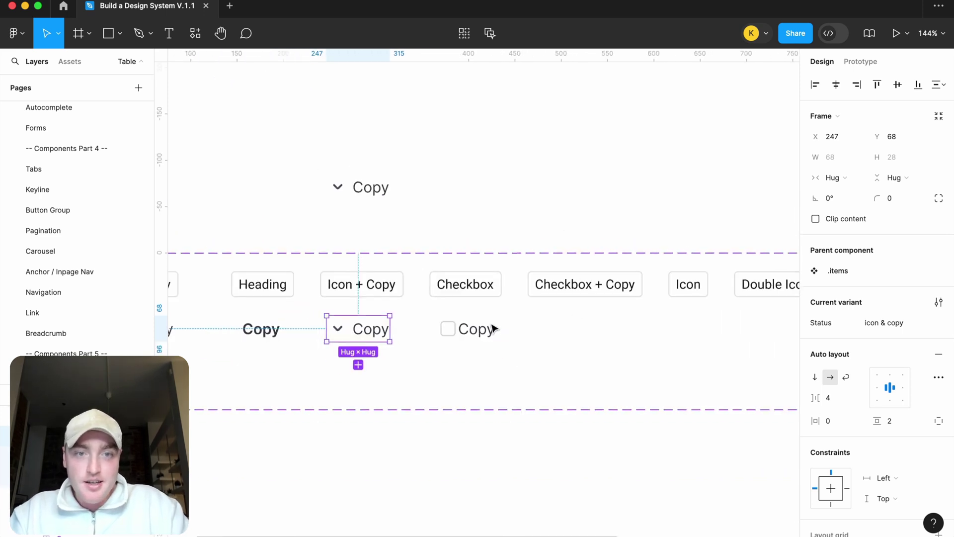
pyautogui.click(483, 334)
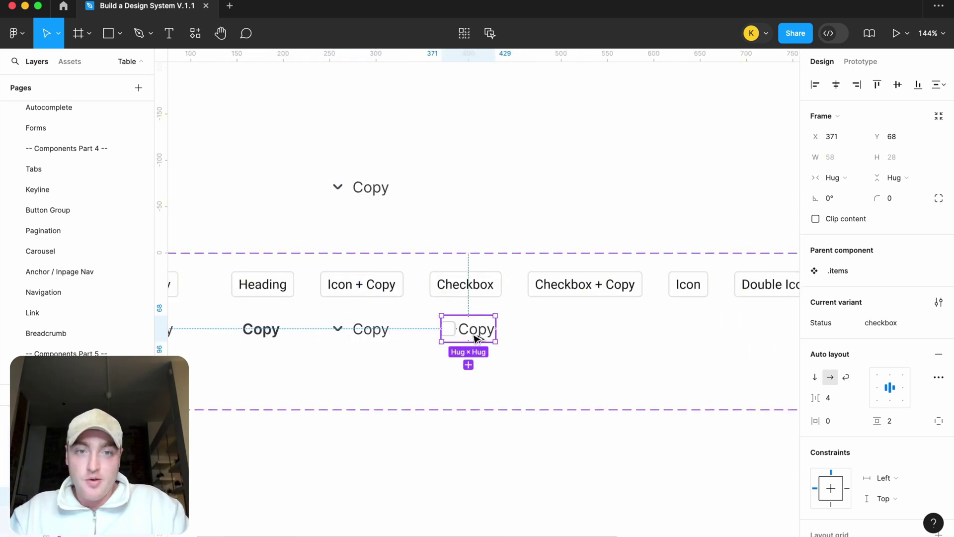
pyautogui.moveTo(477, 338); pyautogui.dragTo(599, 338)
pyautogui.click(880, 322)
pyautogui.write('copy')
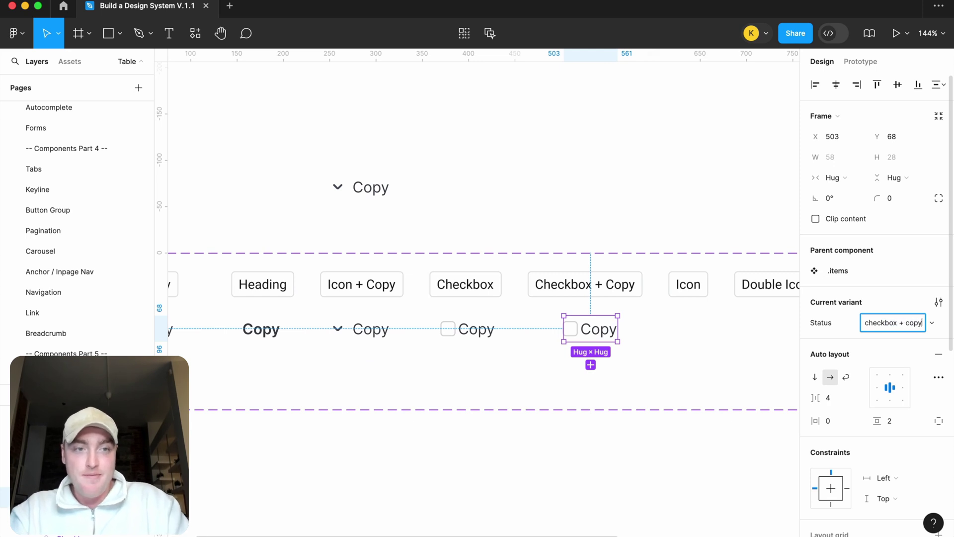
pyautogui.press('Return')
# Step: Delete the text from the checkbox variant and centre the remaining checkbox under the Checkbox label
pyautogui.doubleClick(484, 332)
pyautogui.press('Delete')
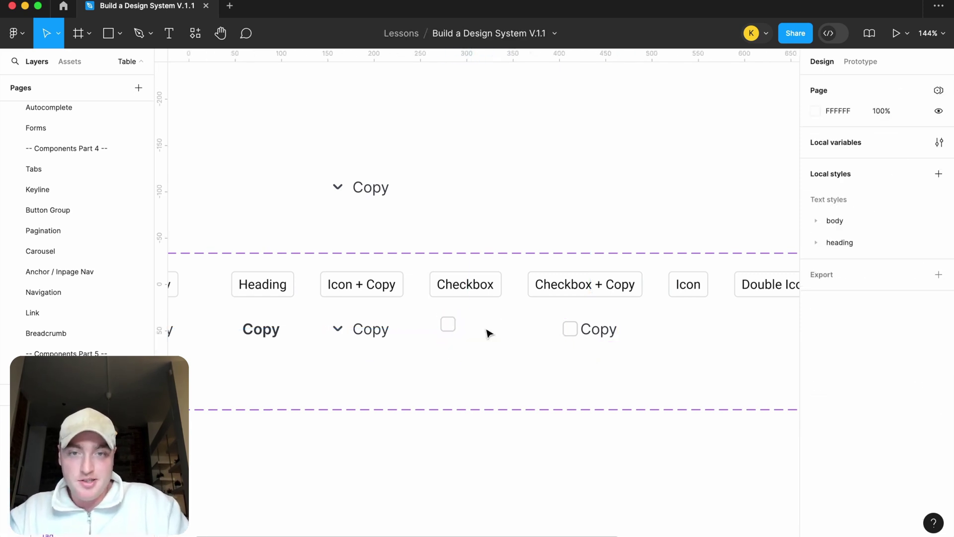
pyautogui.moveTo(453, 325); pyautogui.dragTo(472, 336)
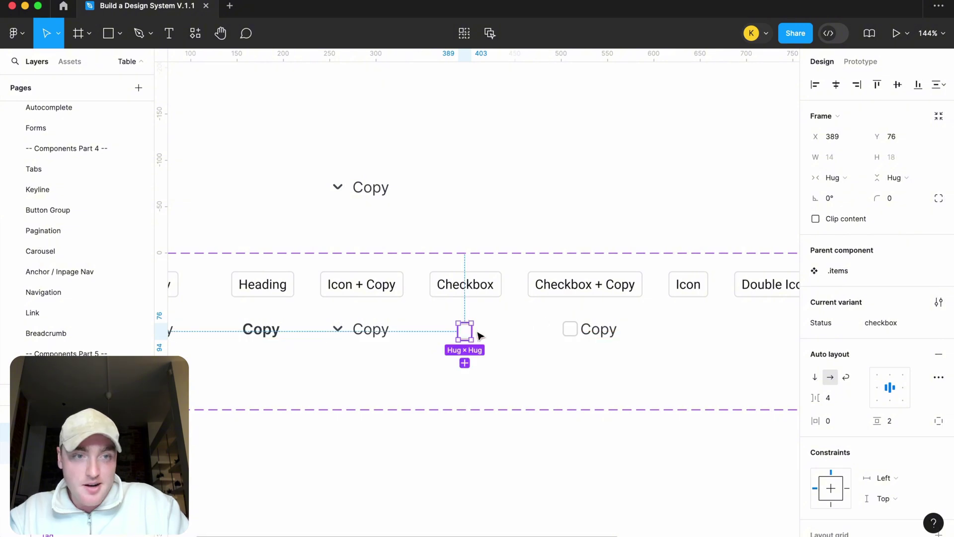
pyautogui.click(619, 380)
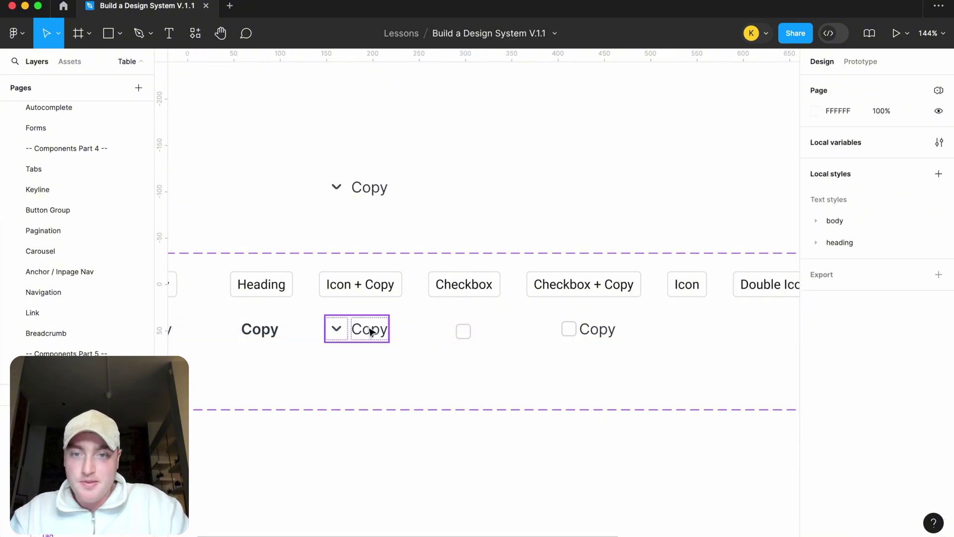
# Step: Duplicate the icon & copy variant under the Icon label and set its Status to "Icon"
pyautogui.click(348, 332)
pyautogui.moveTo(348, 332); pyautogui.dragTo(690, 332)
pyautogui.click(875, 324)
pyautogui.write('Icon')
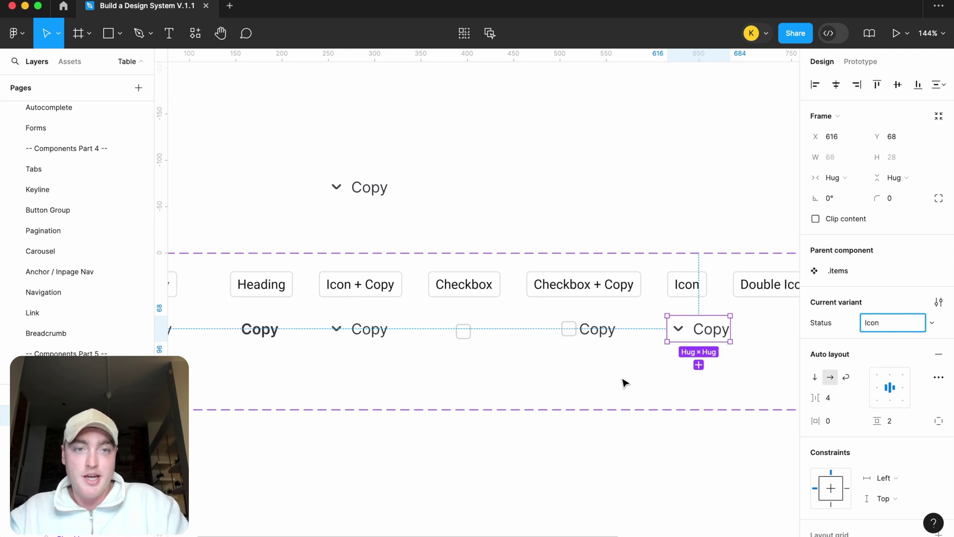
pyautogui.click(626, 382)
# Step: Delete the text from the Icon variant and move the remaining chevron under the Icon label
pyautogui.doubleClick(711, 330)
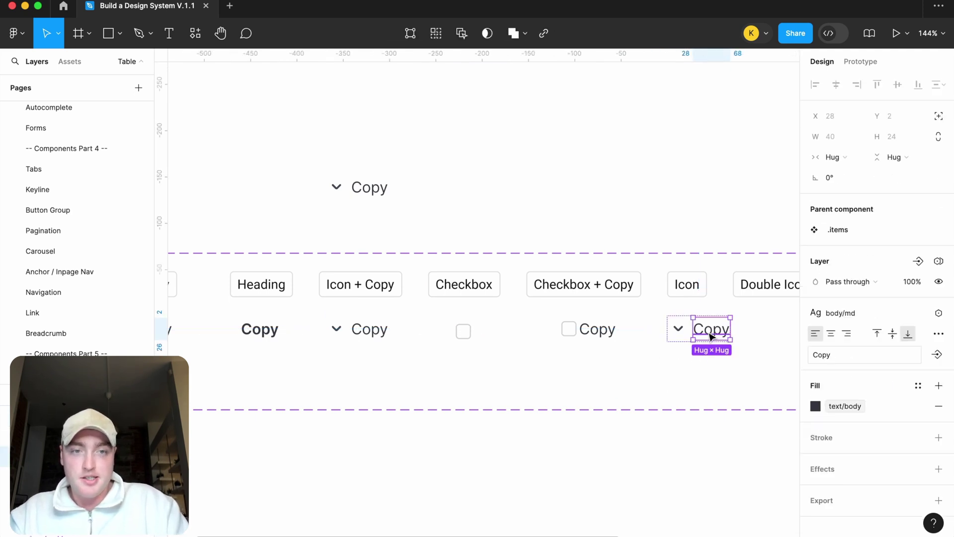
pyautogui.press('Delete')
pyautogui.click(680, 332)
pyautogui.moveTo(681, 333); pyautogui.dragTo(698, 332)
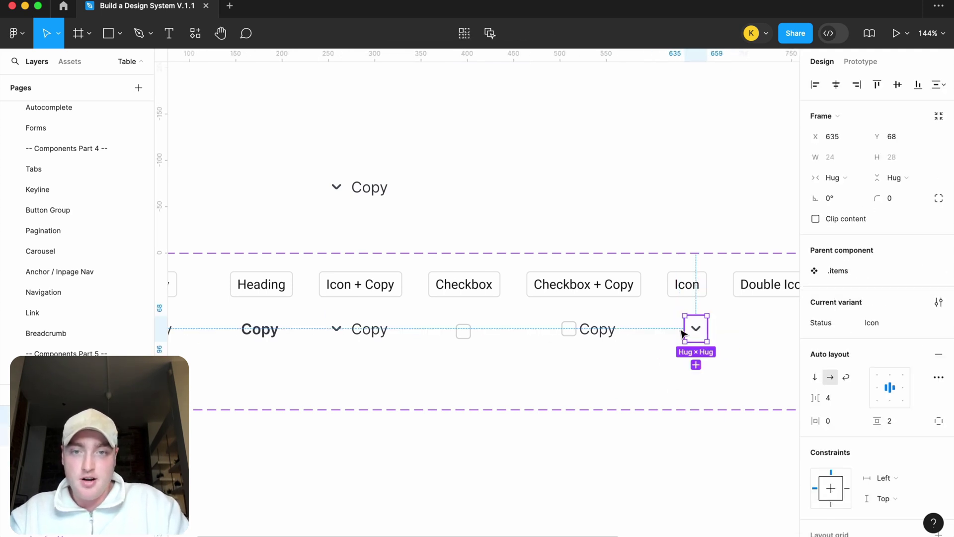
# Step: Change the Status value of the icon & copy variant to "icon + copy", matching the naming of the checkbox + copy variant
pyautogui.click(366, 330)
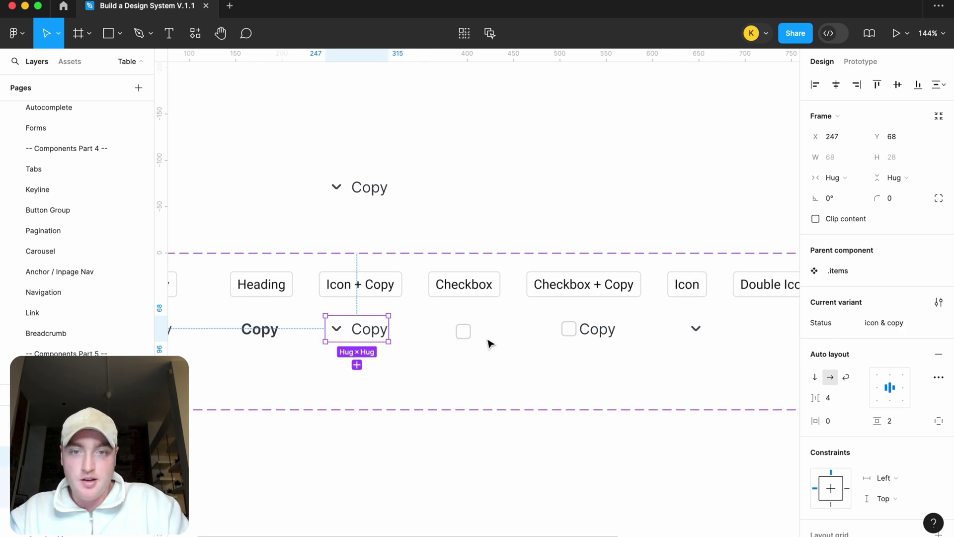
pyautogui.click(463, 331)
pyautogui.click(594, 331)
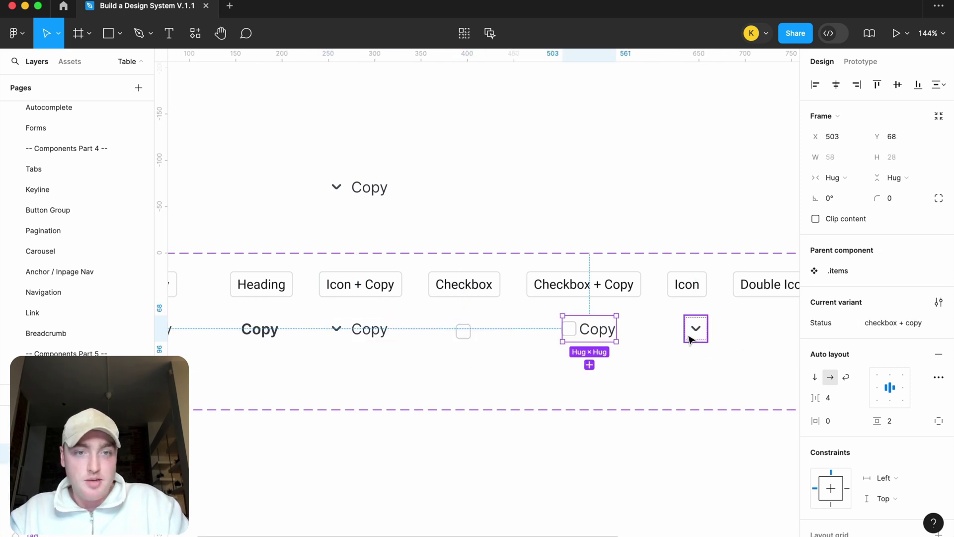
pyautogui.click(348, 328)
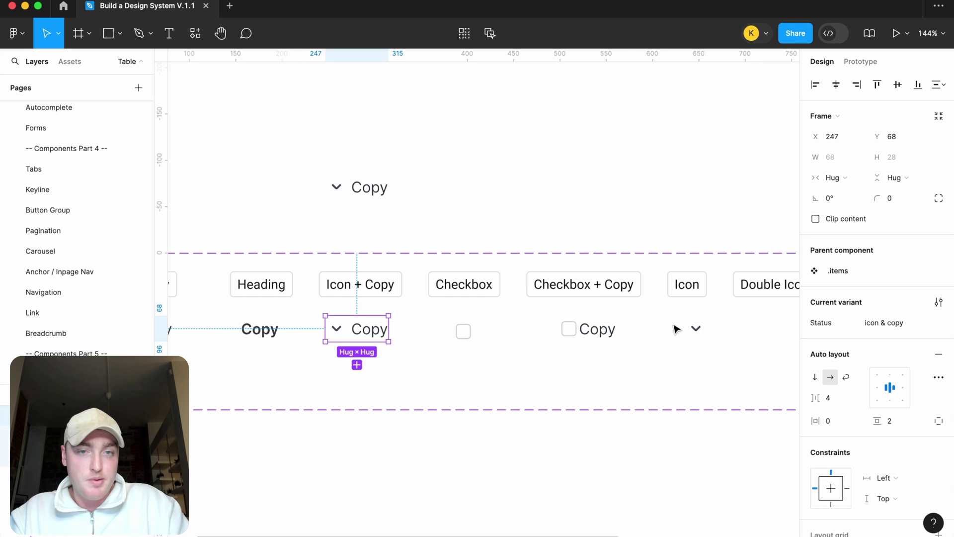
pyautogui.click(889, 323)
pyautogui.click(888, 323)
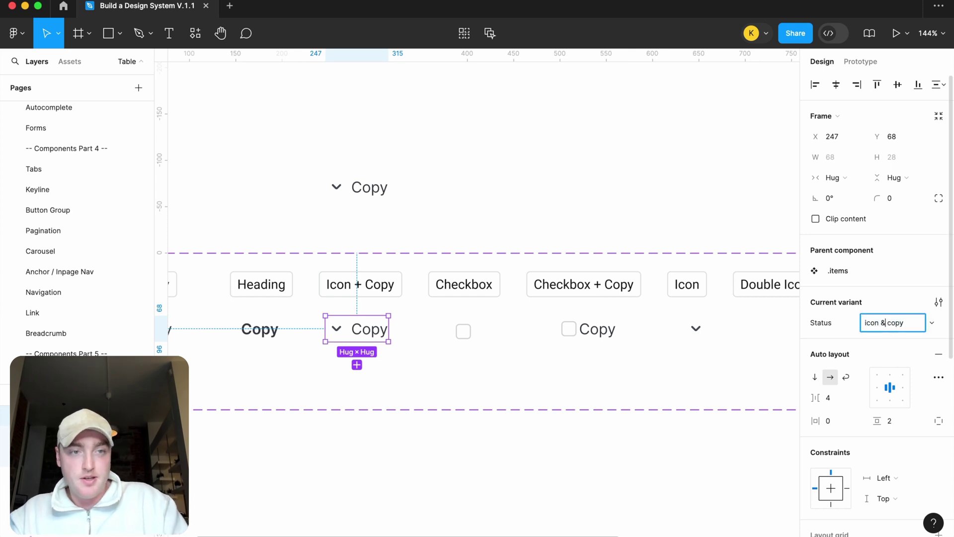
pyautogui.write('+')
pyautogui.click(717, 383)
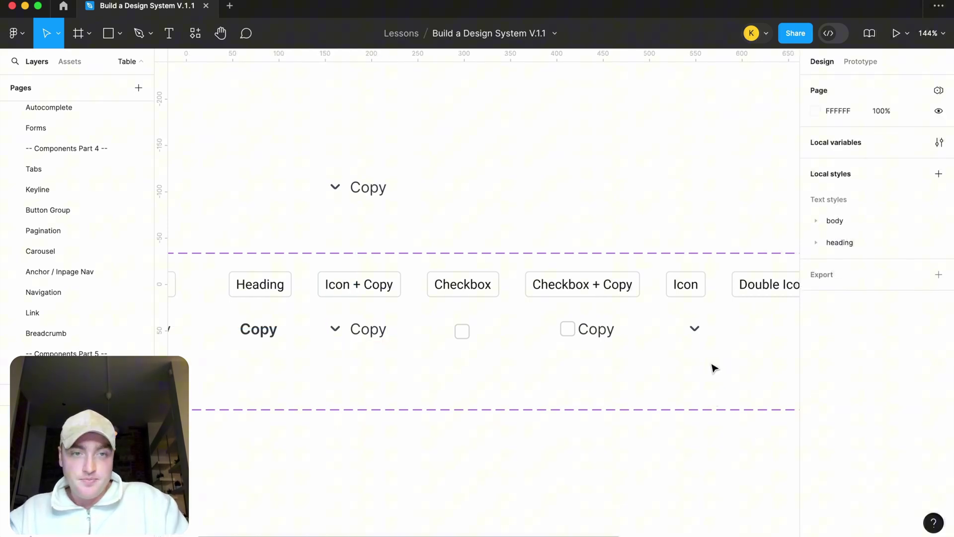
# Step: Duplicate the Icon variant under the Double Icon label and set its Status to "double icon"
pyautogui.click(692, 329)
pyautogui.hscroll(5, 625, 330)
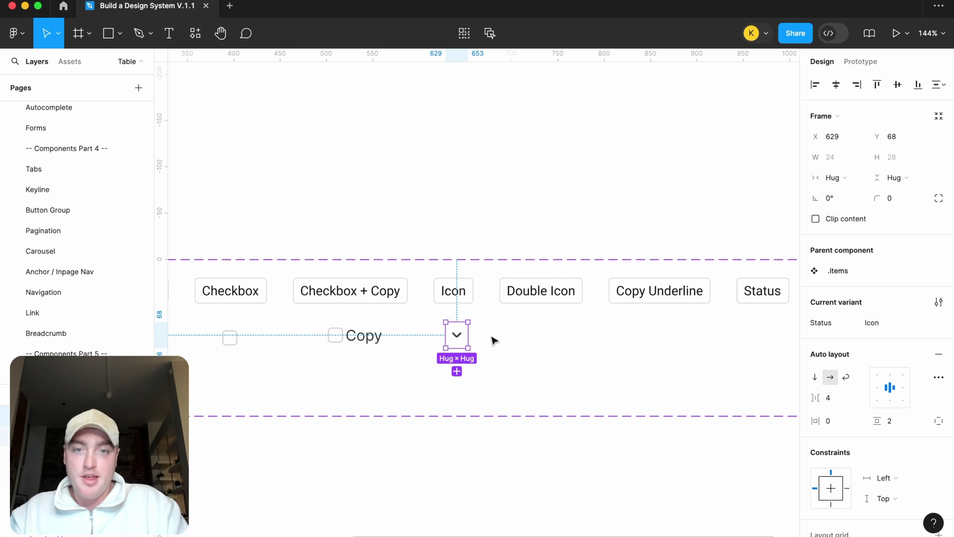
pyautogui.keyDown('alt'); pyautogui.moveTo(454, 334); pyautogui.dragTo(547, 335); pyautogui.keyUp('alt')
pyautogui.scroll(5, 545, 335)
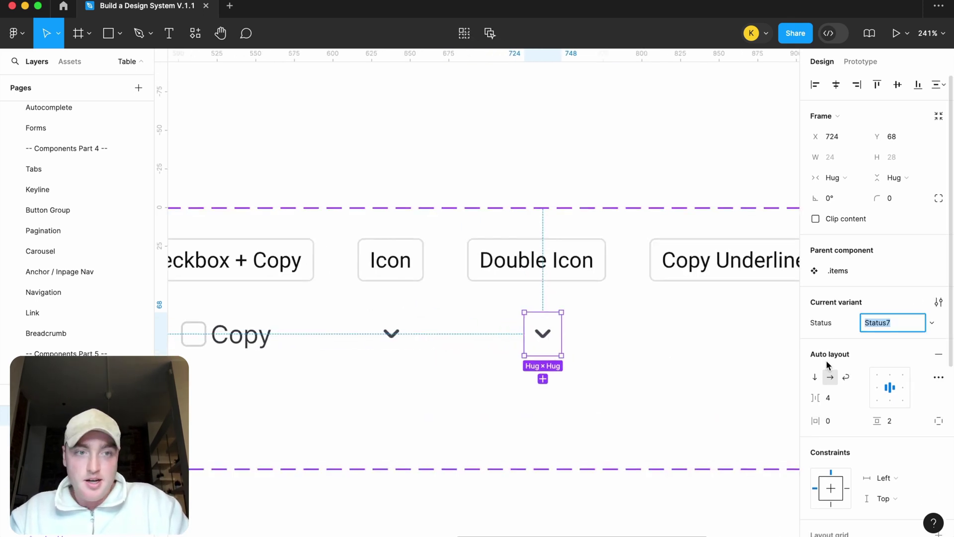
pyautogui.write('double icon')
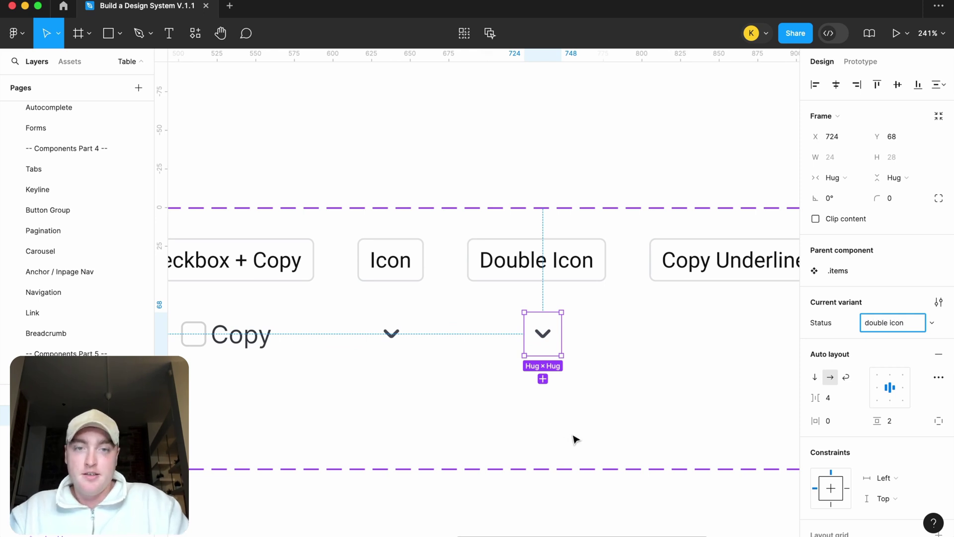
pyautogui.click(584, 392)
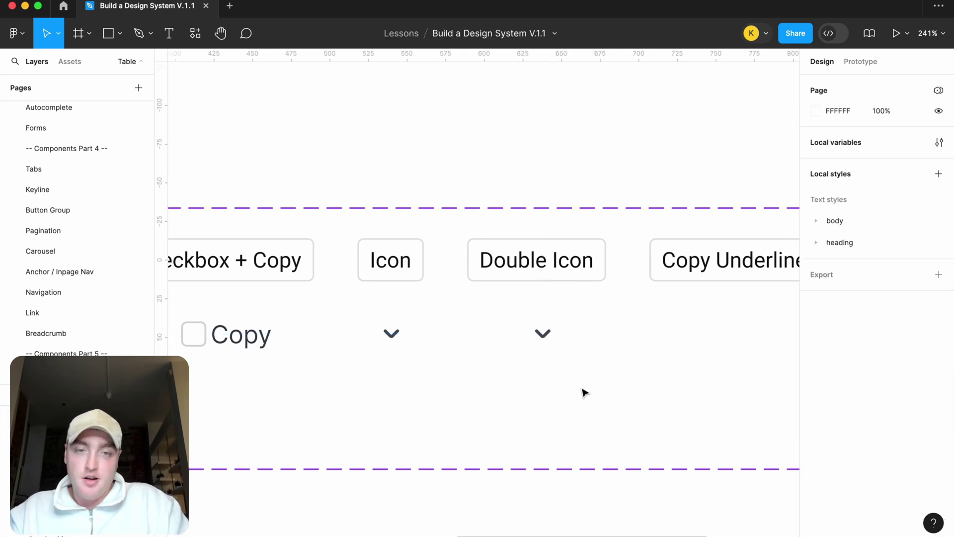
# Step: Search the central icon system library for "arrow" and insert arrow-right after the chevron in the double icon variant
pyautogui.click(69, 62)
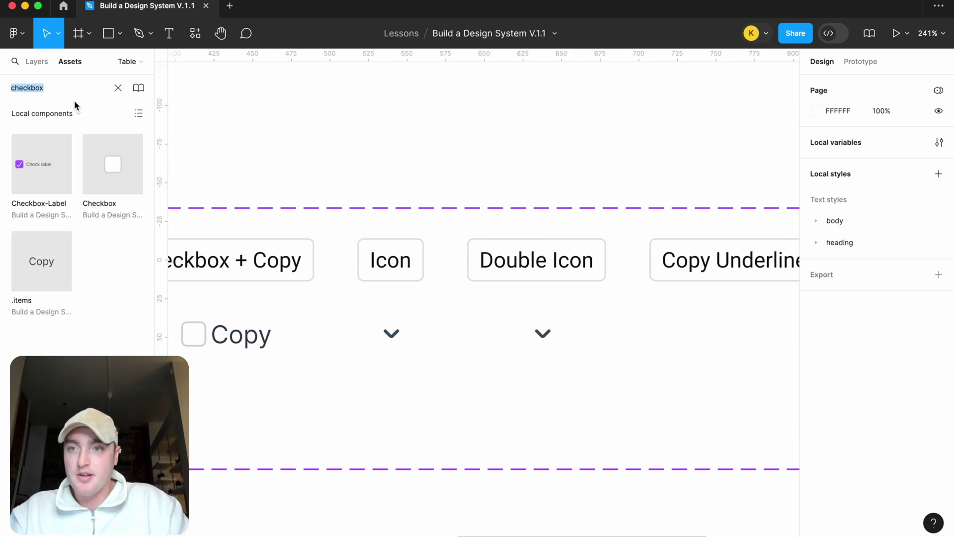
pyautogui.write('arrow')
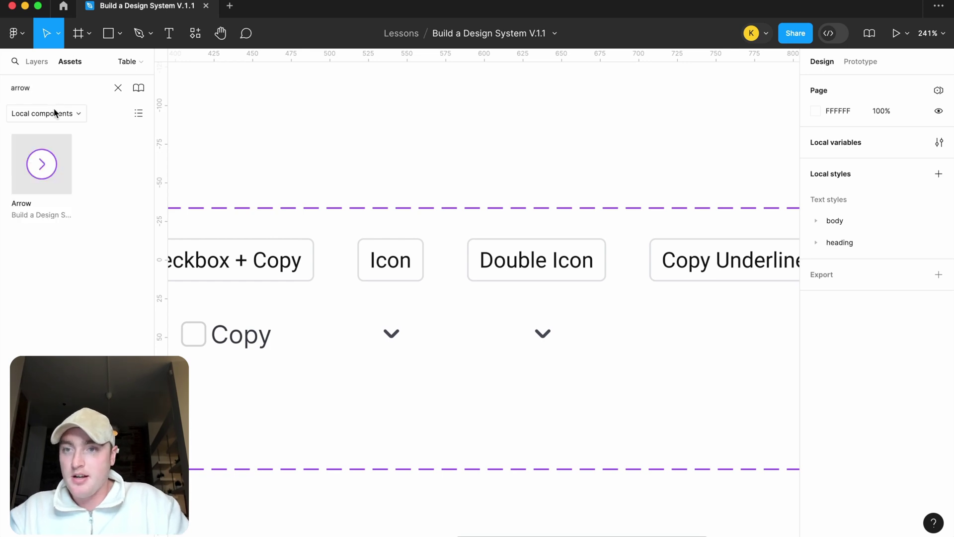
pyautogui.click(53, 112)
pyautogui.click(54, 144)
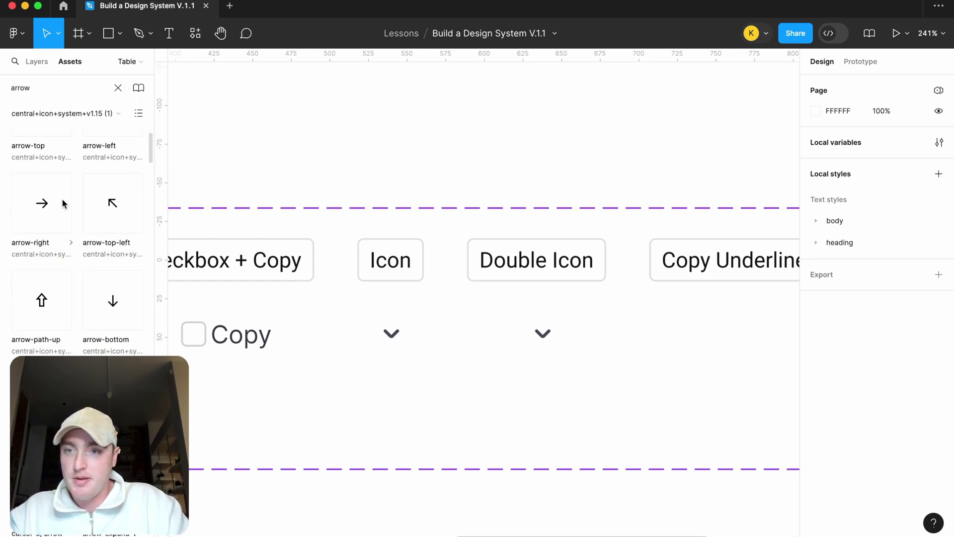
pyautogui.moveTo(52, 205); pyautogui.dragTo(587, 336)
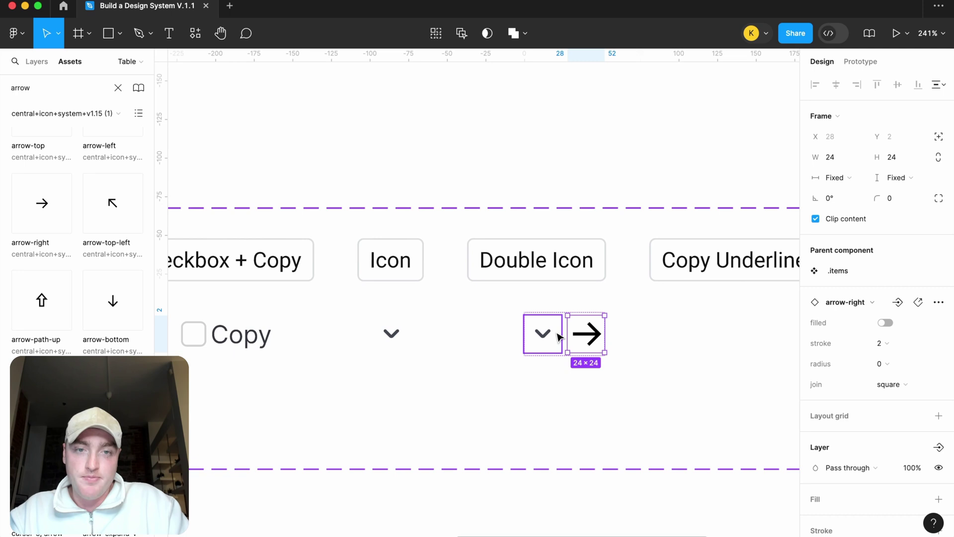
# Step: Set the radius property of the arrow-right icon in the double icon variant to 2
pyautogui.click(883, 363)
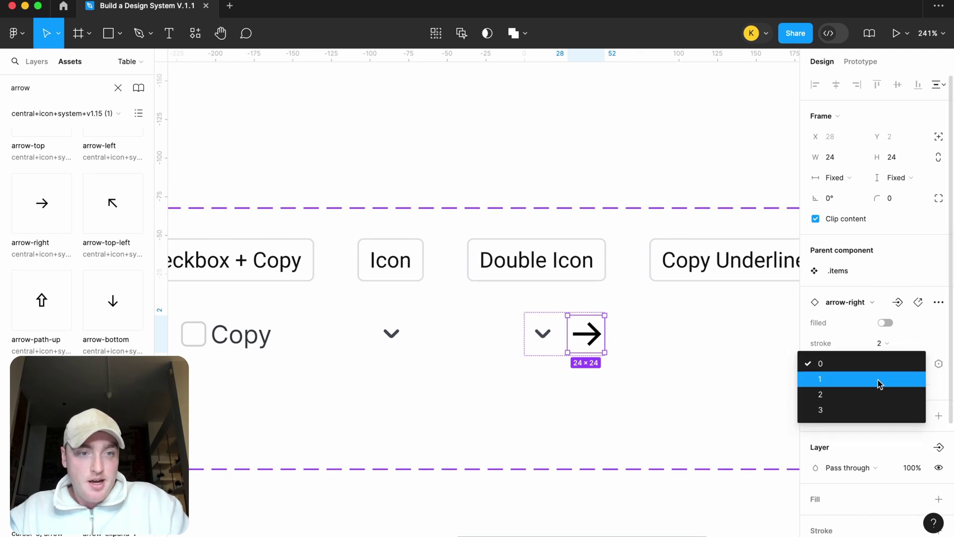
pyautogui.click(880, 394)
pyautogui.click(649, 379)
# Step: Reposition the double icon variant under the Double Icon label and select its chevron to check the icon settings
pyautogui.click(547, 320)
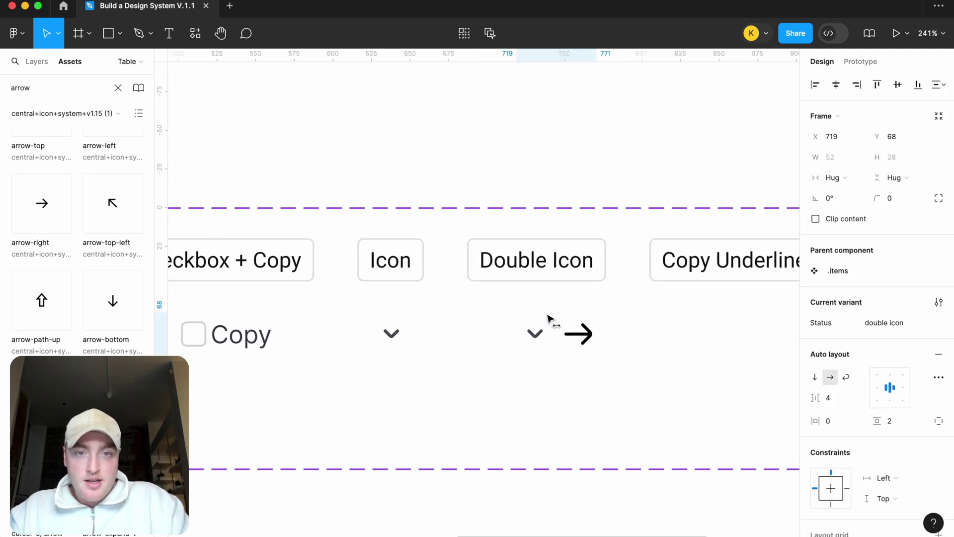
pyautogui.moveTo(547, 320); pyautogui.dragTo(539, 314)
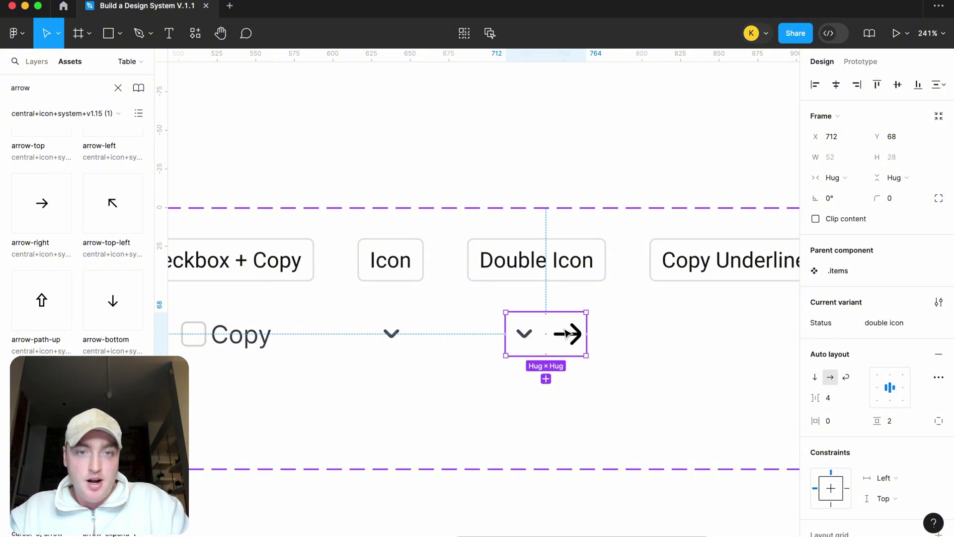
pyautogui.click(534, 340)
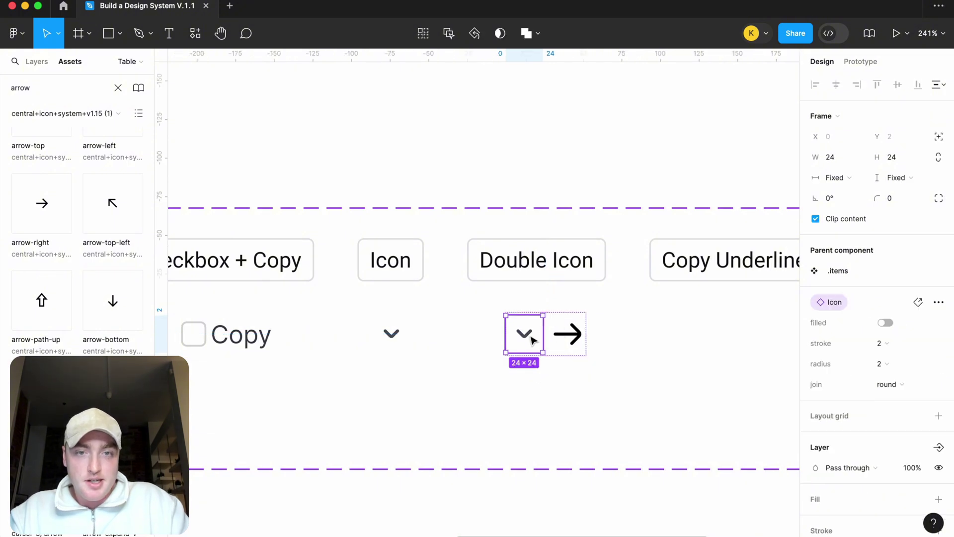
# Step: Try applying the existing Icon property to the arrow-right icon and testing it with an instance above the component set
pyautogui.click(574, 342)
pyautogui.click(898, 302)
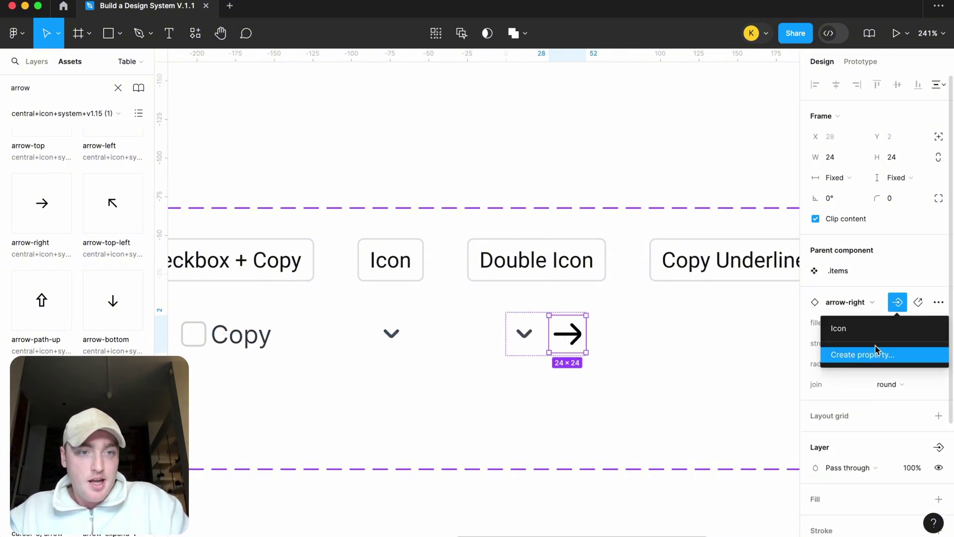
pyautogui.click(873, 330)
pyautogui.click(673, 353)
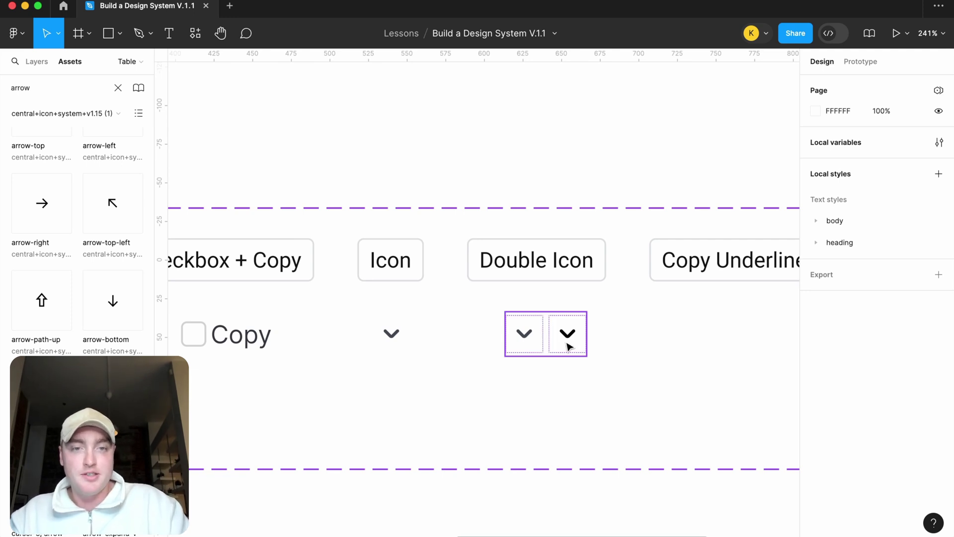
pyautogui.keyDown('alt'); pyautogui.moveTo(569, 346); pyautogui.dragTo(571, 158); pyautogui.keyUp('alt')
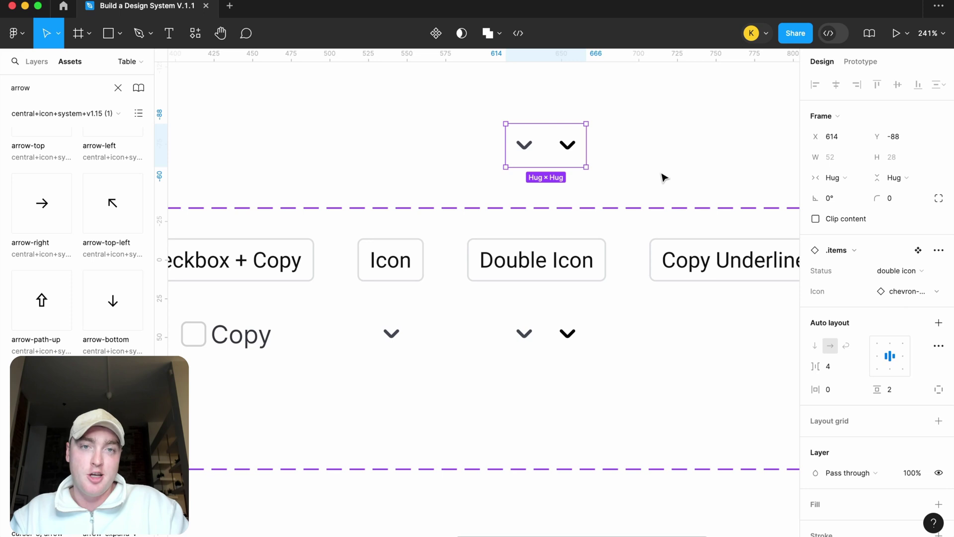
pyautogui.press('super+z')
pyautogui.press('super+z')
pyautogui.press('super+z')
pyautogui.press('super+z')
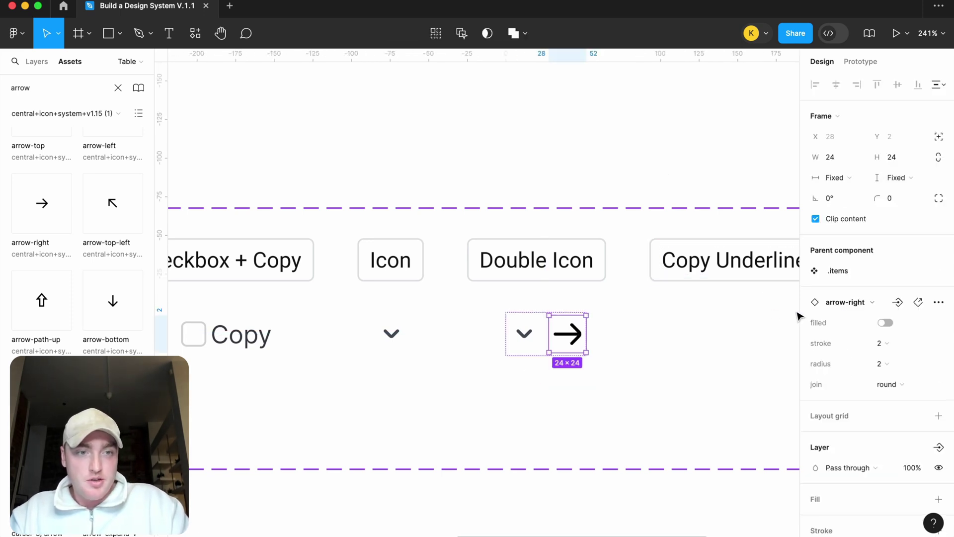
# Step: Create an instance swap property named "Second Icon" for the arrow-right icon in the double icon variant
pyautogui.click(898, 302)
pyautogui.click(850, 353)
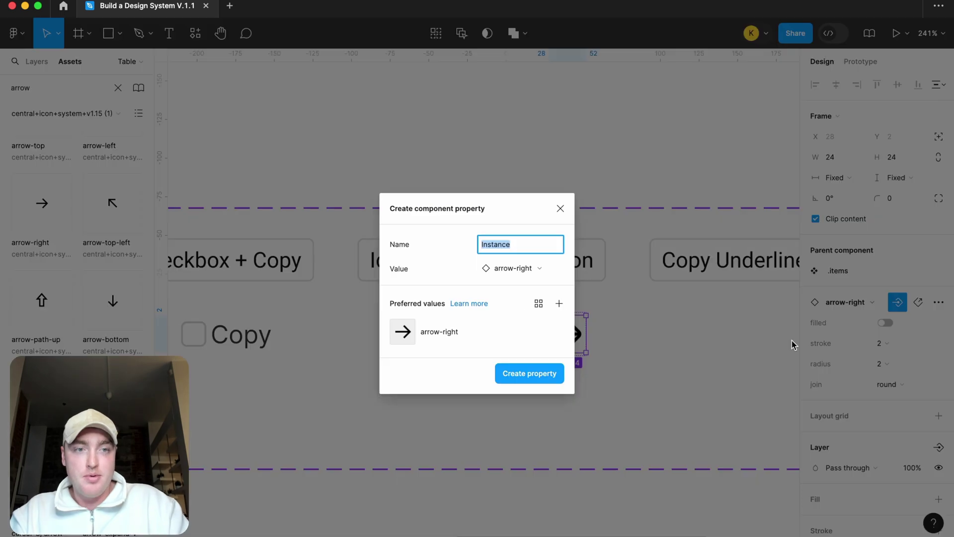
pyautogui.write('Second Ico')
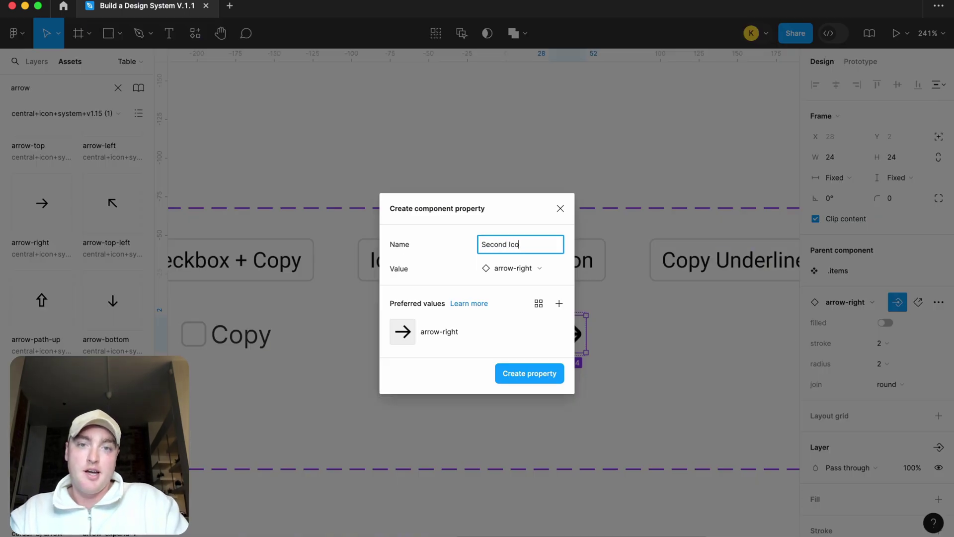
pyautogui.write('n')
pyautogui.press('Return')
pyautogui.click(575, 172)
# Step: Set the color of the arrow-right icon in the double icon variant to the icon/primary library color
pyautogui.doubleClick(567, 333)
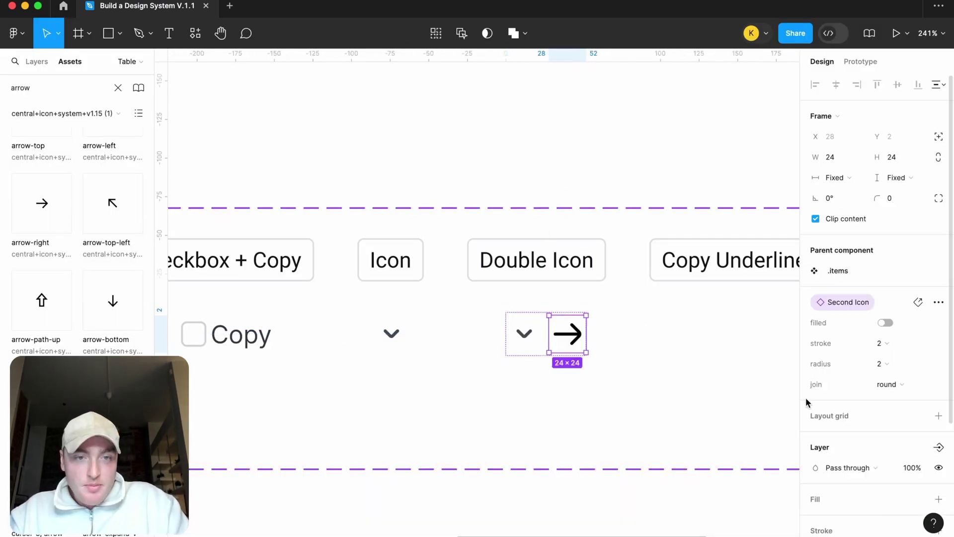
pyautogui.scroll(-5, 845, 423)
pyautogui.click(918, 432)
pyautogui.write('icon')
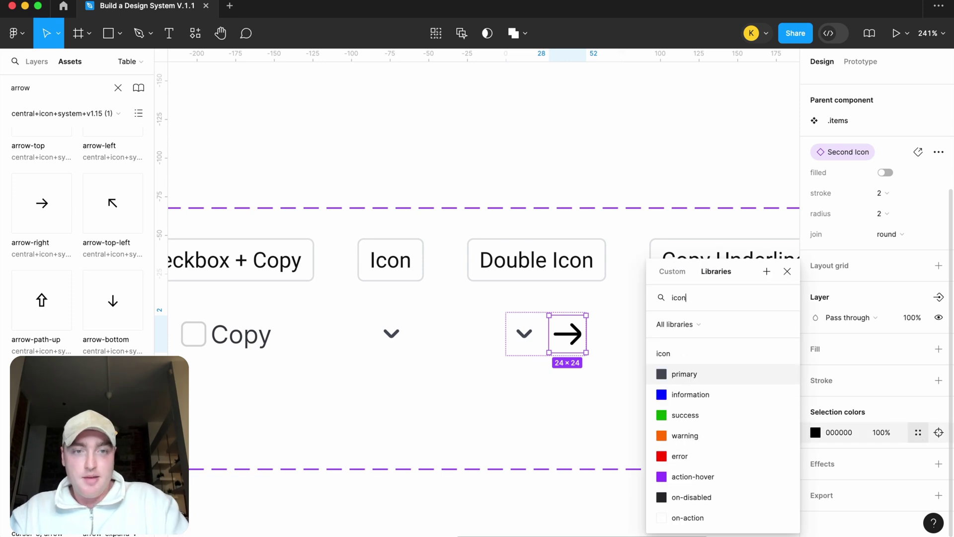
pyautogui.click(725, 377)
pyautogui.press('Escape')
# Step: Place a test instance of the double icon variant above the set and review the variant chevron's property options
pyautogui.click(554, 330)
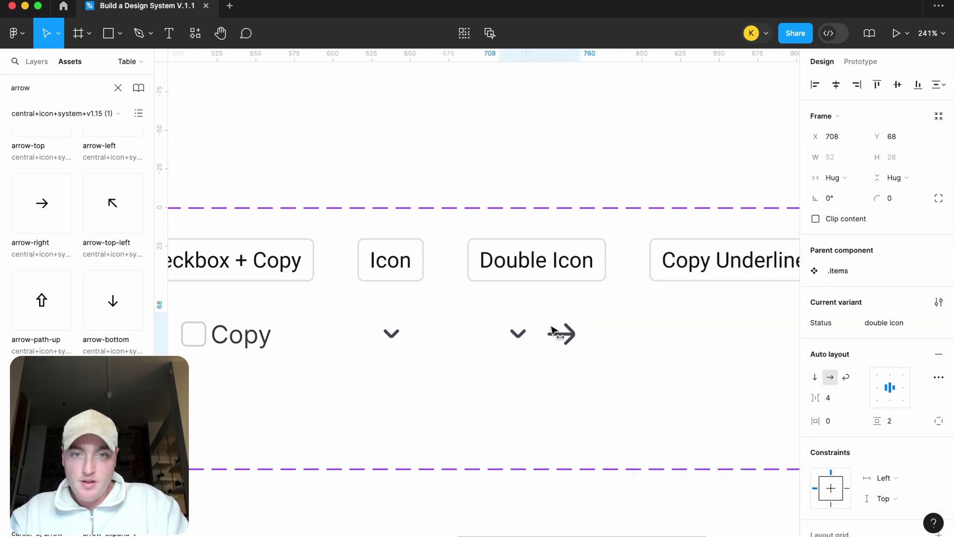
pyautogui.moveTo(553, 330); pyautogui.dragTo(555, 132)
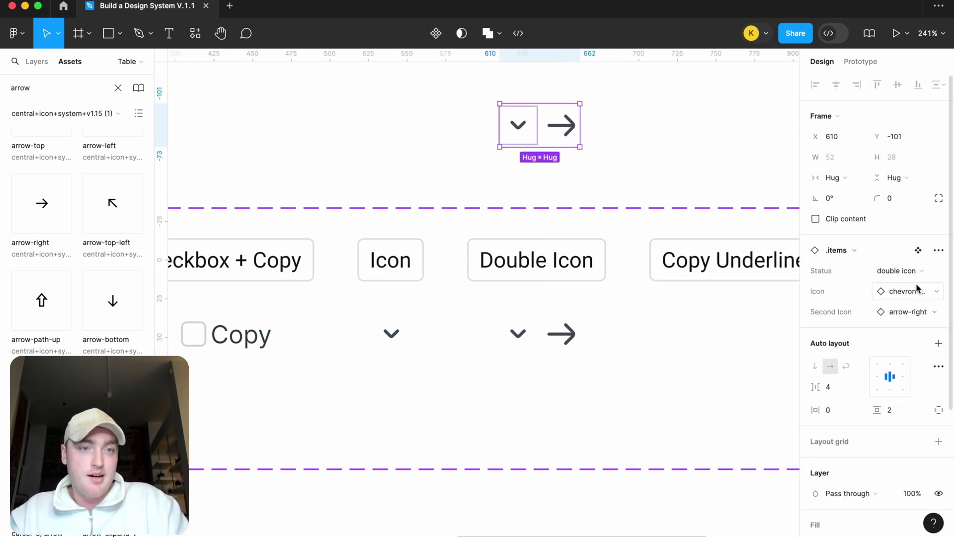
pyautogui.click(538, 319)
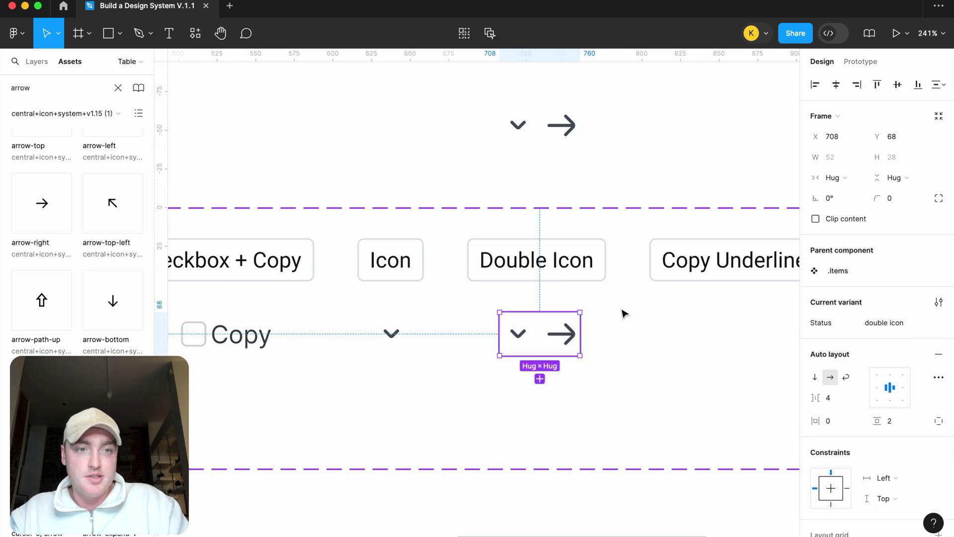
pyautogui.click(517, 337)
pyautogui.click(833, 303)
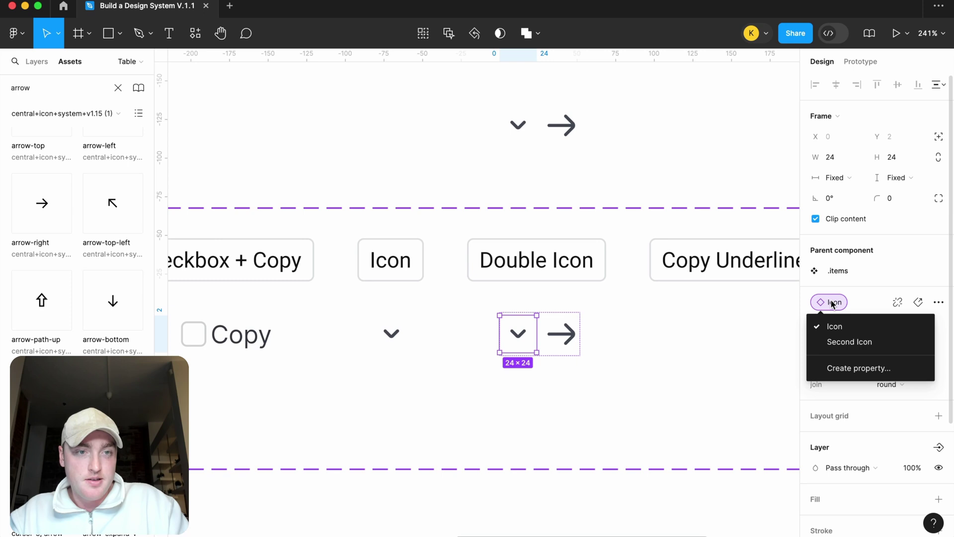
pyautogui.click(635, 117)
# Step: Duplicate the Copy variant under the Copy Underline label and set its Status to "copy underline"
pyautogui.hscroll(3, 631, 129)
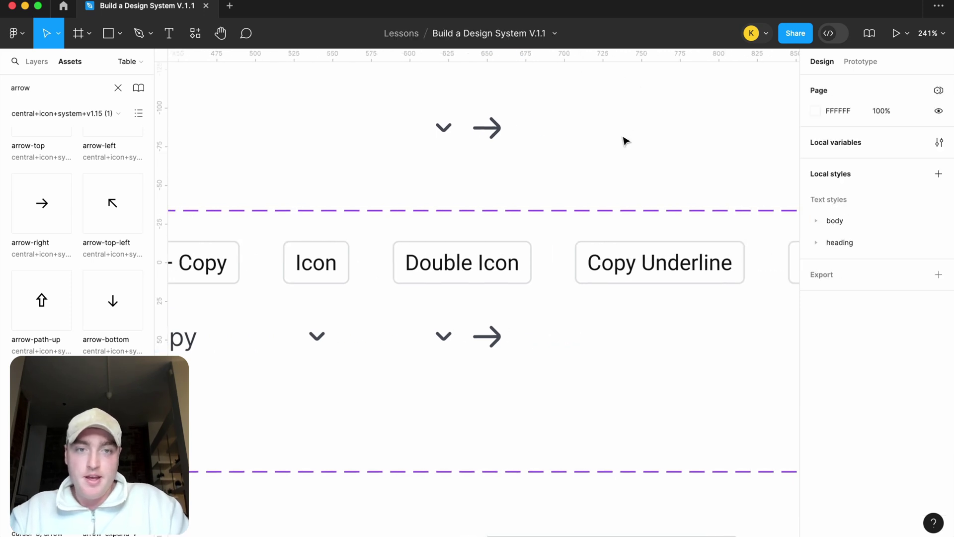
pyautogui.scroll(-5, 621, 149)
pyautogui.hscroll(-6, 486, 260)
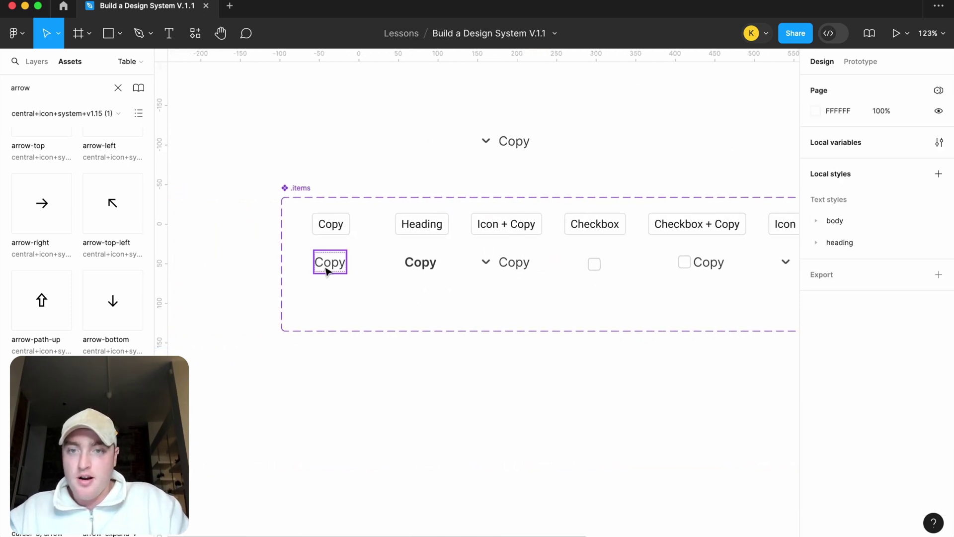
pyautogui.click(328, 270)
pyautogui.moveTo(328, 271); pyautogui.dragTo(780, 271)
pyautogui.scroll(3, 784, 268)
pyautogui.hscroll(3, 783, 272)
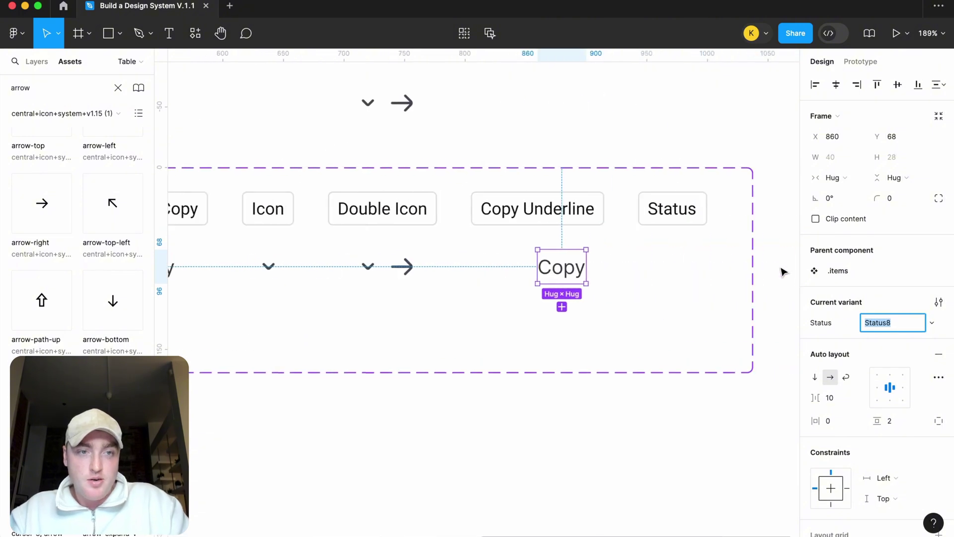
pyautogui.write('copy underline')
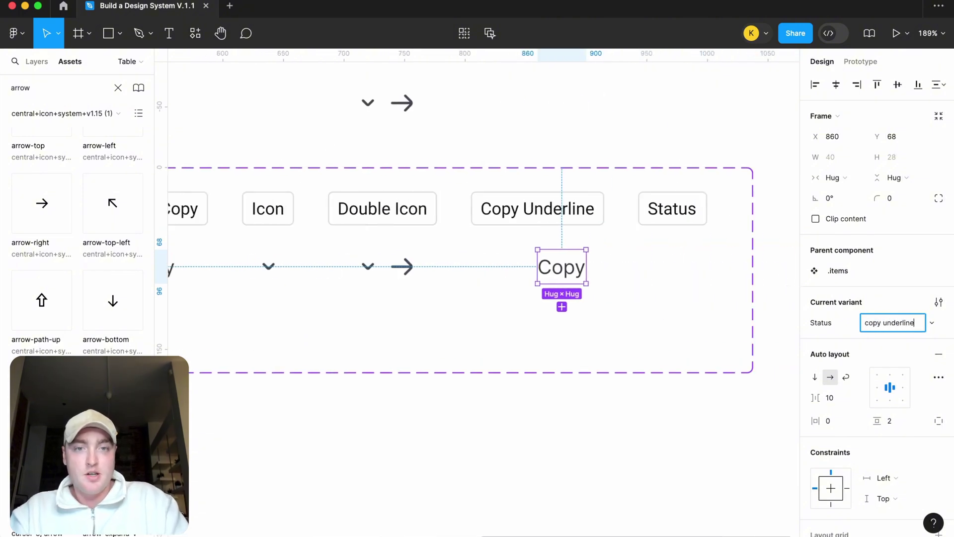
pyautogui.press('Return')
pyautogui.moveTo(558, 268); pyautogui.dragTo(535, 269)
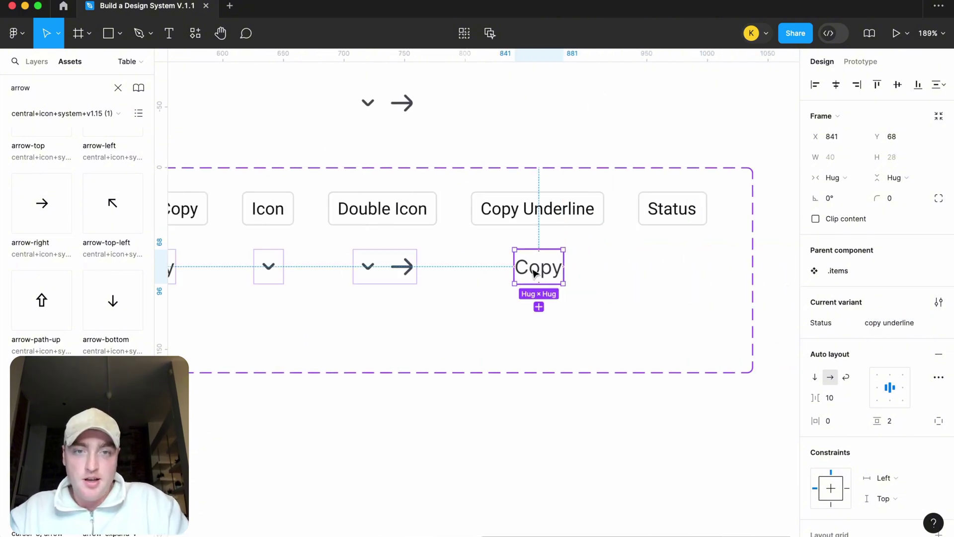
# Step: Apply the md-link body text style to the text in the copy underline variant
pyautogui.scroll(-1, 853, 434)
pyautogui.scroll(-5, 854, 435)
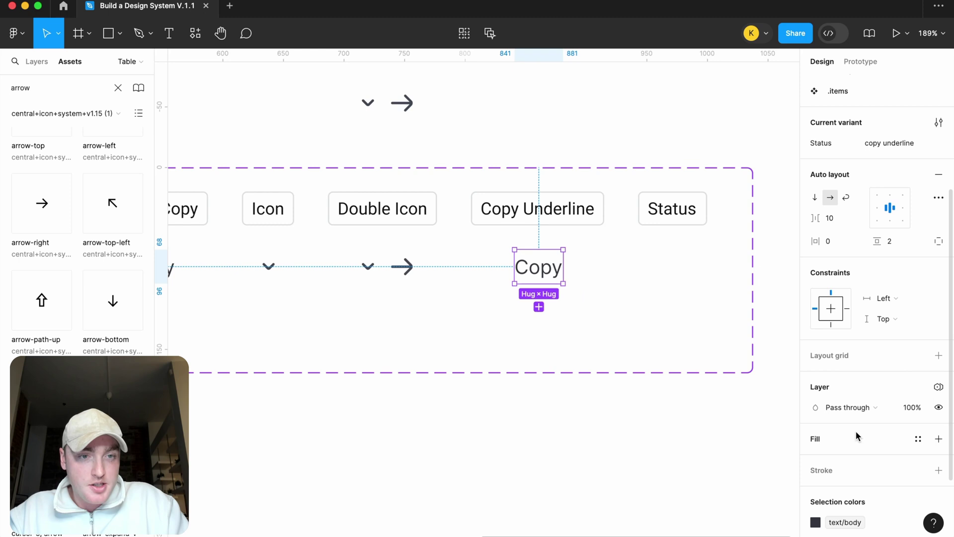
pyautogui.click(539, 267)
pyautogui.click(861, 313)
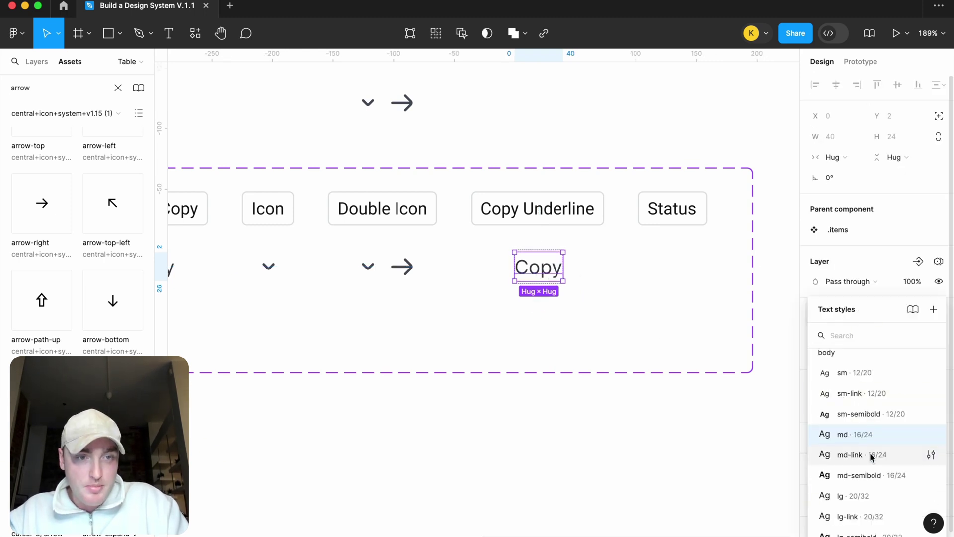
pyautogui.scroll(-1, 871, 456)
pyautogui.click(865, 440)
pyautogui.click(662, 291)
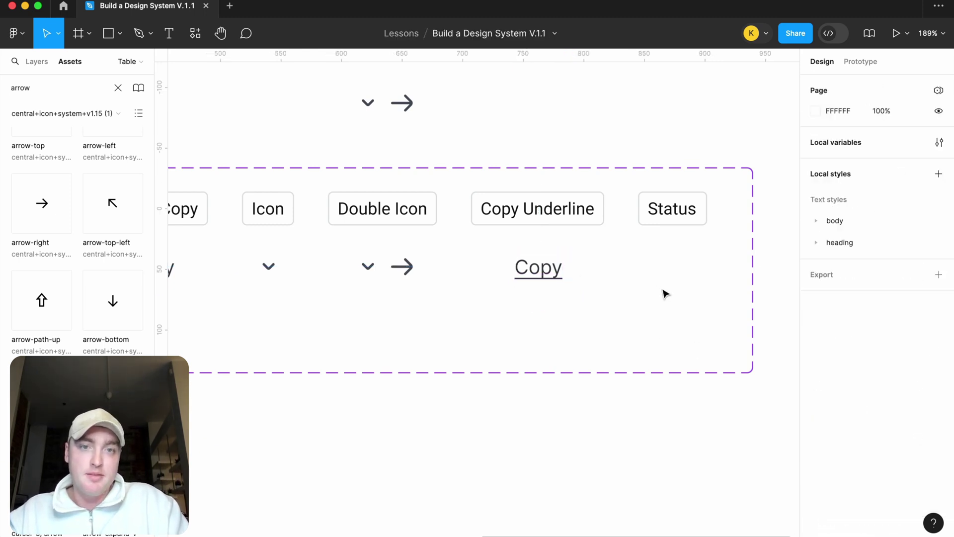
pyautogui.hscroll(-3, 641, 283)
pyautogui.click(628, 276)
pyautogui.scroll(-5, 903, 443)
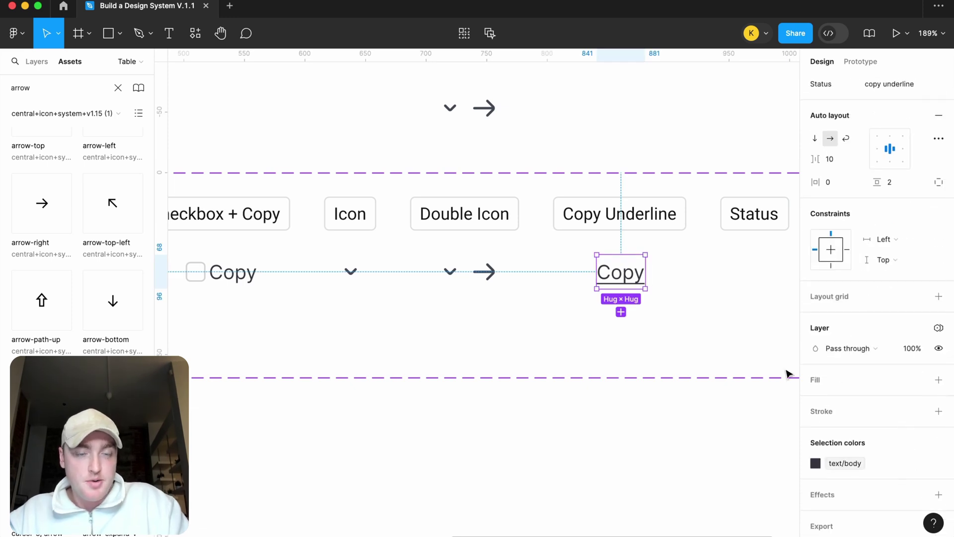
pyautogui.click(671, 283)
# Step: Duplicate the Copy variant under the Status label and set its Status to "status"
pyautogui.scroll(-3, 671, 283)
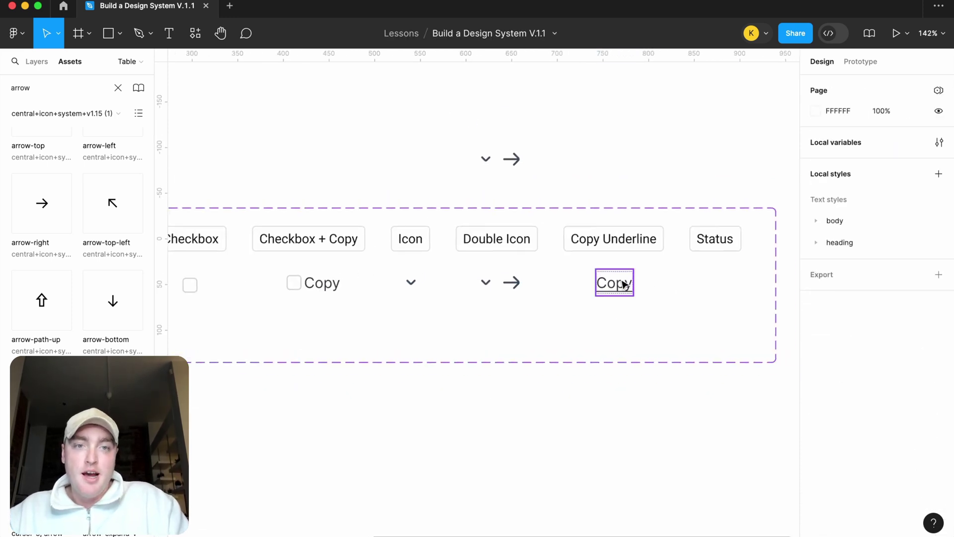
pyautogui.scroll(-2, 623, 281)
pyautogui.scroll(-2, 619, 288)
pyautogui.moveTo(284, 279); pyautogui.dragTo(759, 294)
pyautogui.click(887, 322)
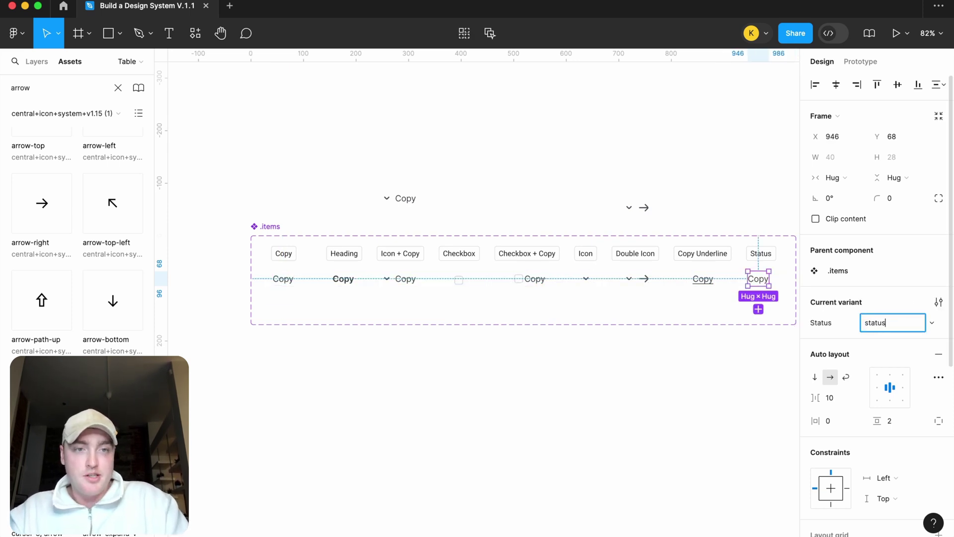
pyautogui.click(754, 386)
# Step: Draw a 12 × 12 circle below the component set and fill it with the icon/success library color
pyautogui.scroll(5, 765, 271)
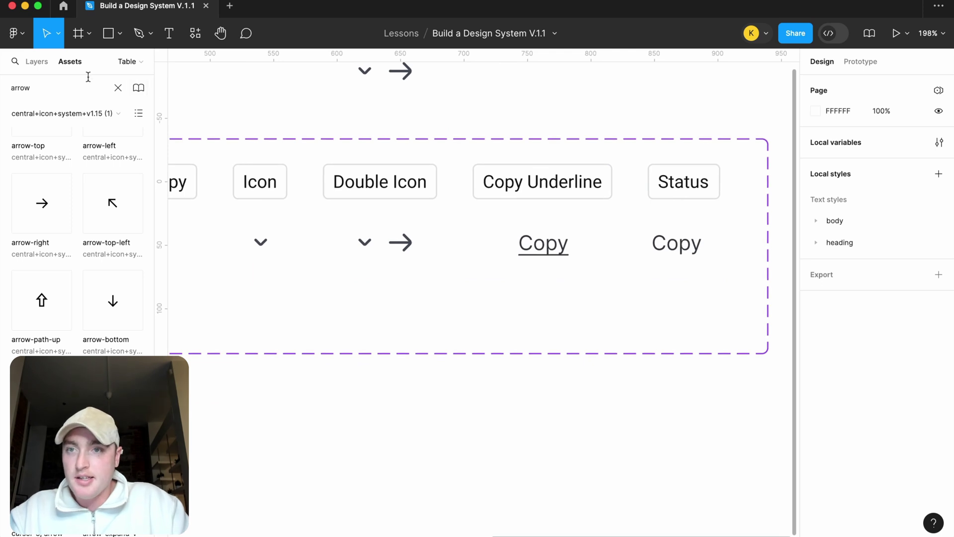
pyautogui.click(120, 33)
pyautogui.click(117, 110)
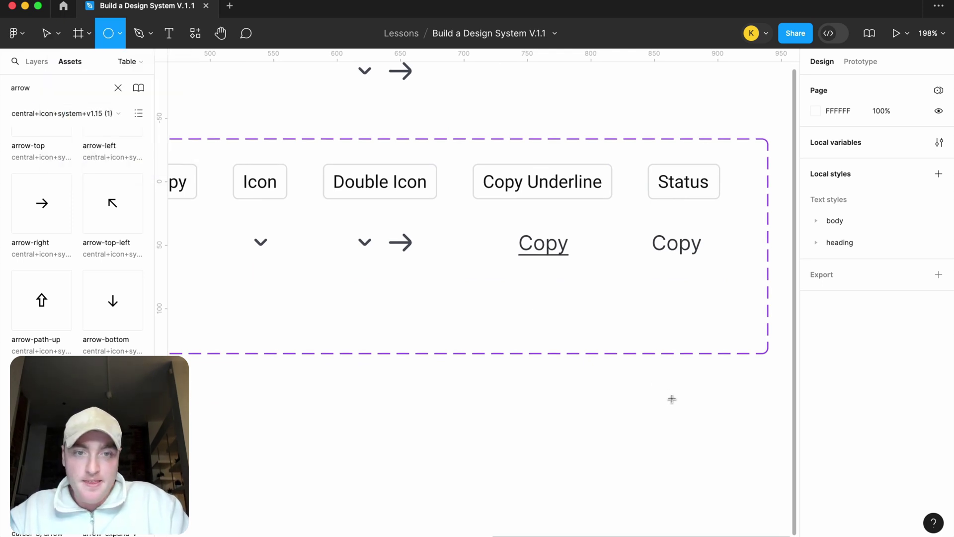
pyautogui.moveTo(672, 399); pyautogui.dragTo(688, 413)
pyautogui.click(918, 240)
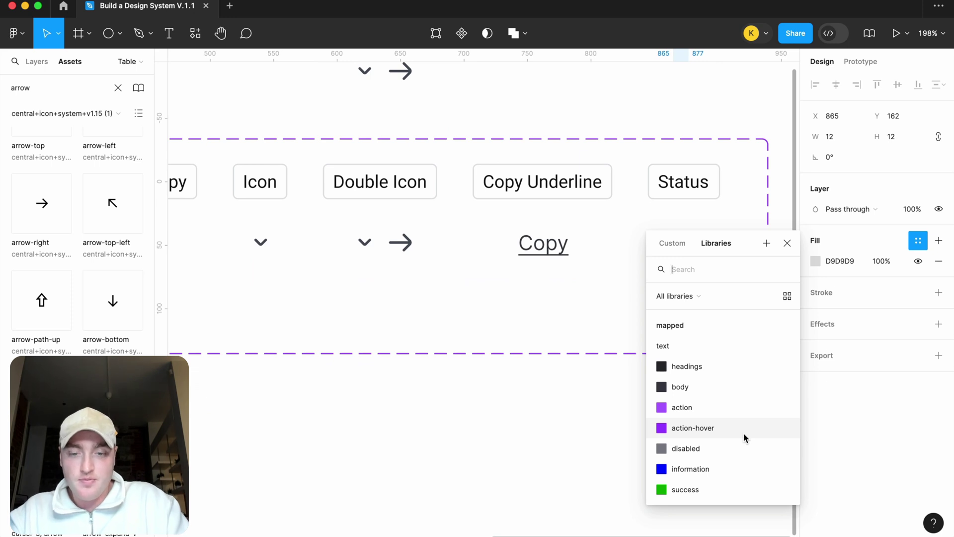
pyautogui.write('ico')
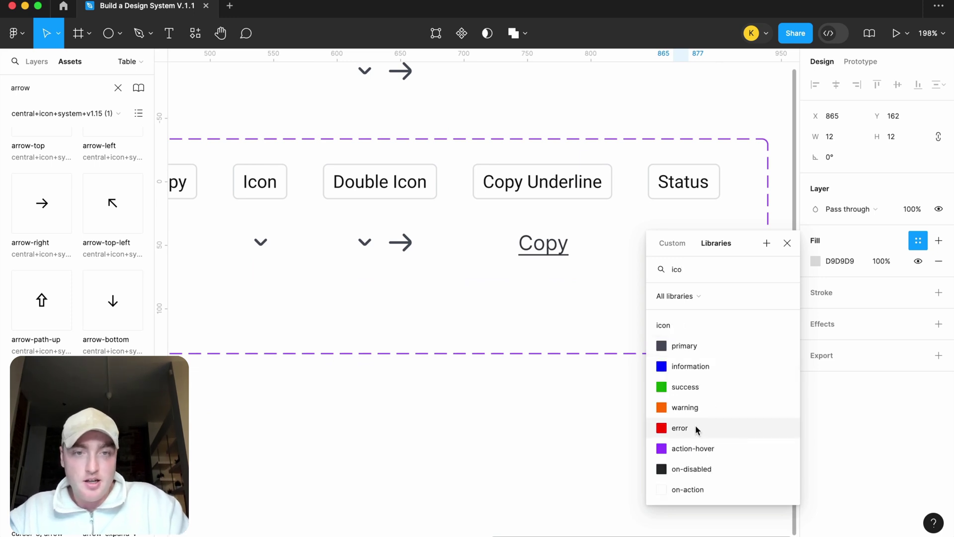
pyautogui.click(705, 390)
pyautogui.click(636, 427)
# Step: Move the green circle into the status variant, in front of the Copy text, and set the auto layout gap to 4
pyautogui.click(681, 395)
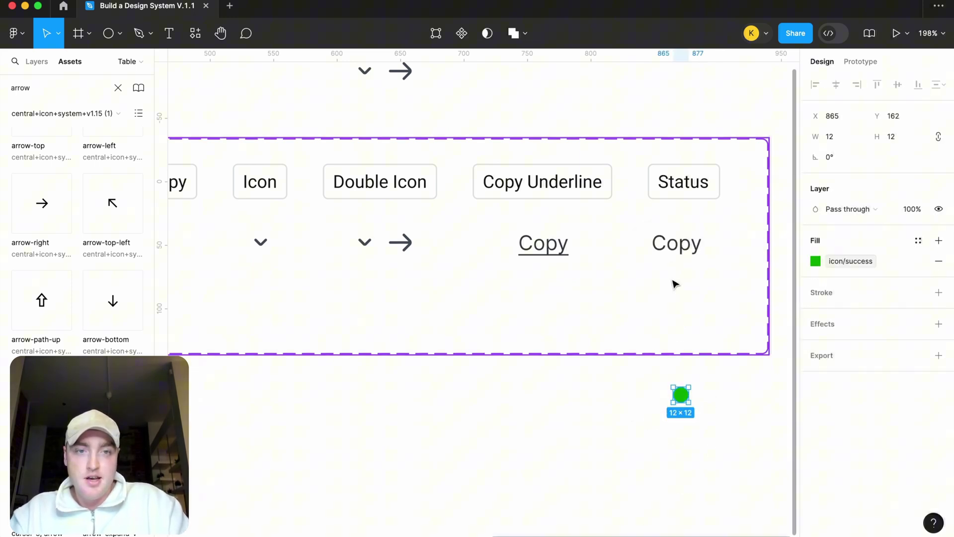
pyautogui.press('super+x')
pyautogui.click(673, 249)
pyautogui.press('super+v')
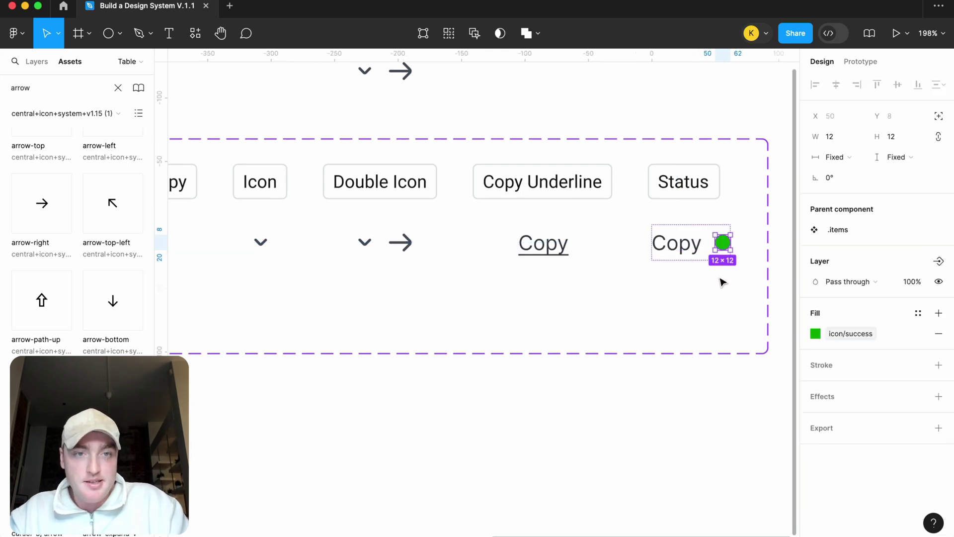
pyautogui.press('Left')
pyautogui.hotkey('shift', 'Return')
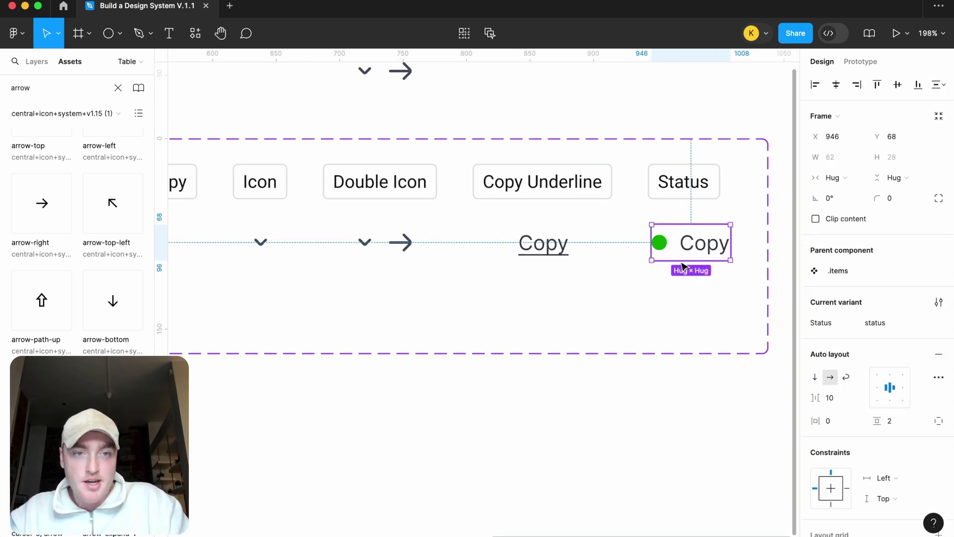
pyautogui.click(837, 401)
pyautogui.write('4')
pyautogui.press('Return')
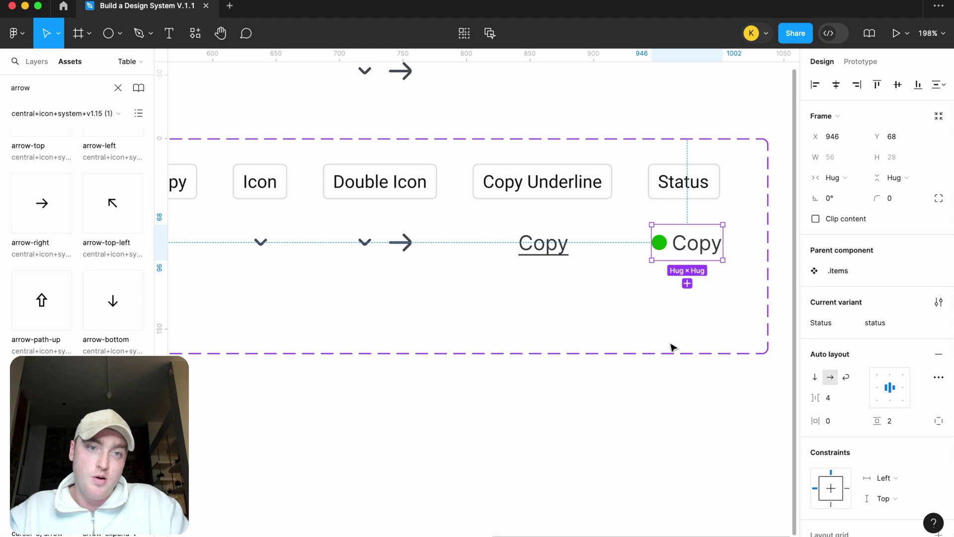
pyautogui.keyDown('ctrl'); pyautogui.scroll(-5, 676, 333); pyautogui.keyUp('ctrl')
pyautogui.click(688, 326)
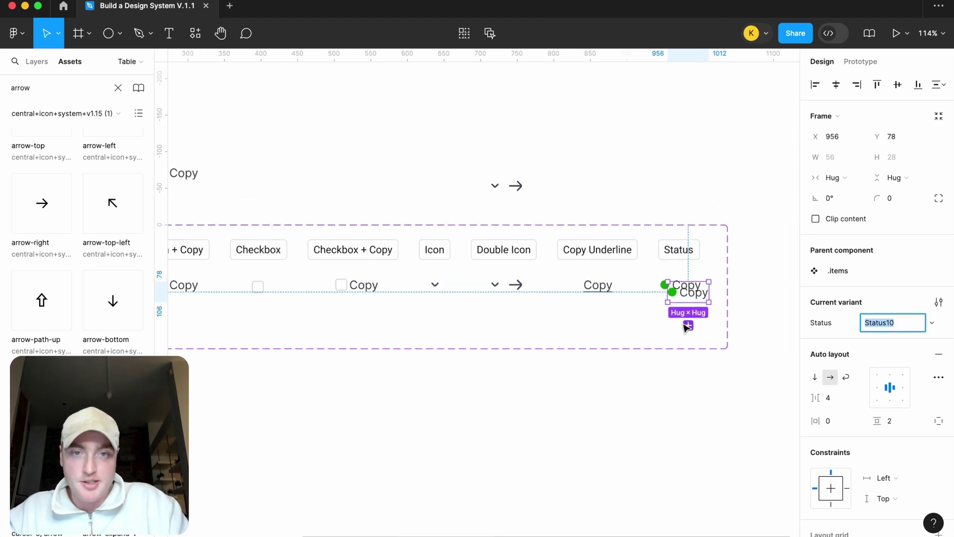
pyautogui.click(753, 376)
pyautogui.click(705, 302)
pyautogui.press('Delete')
# Step: Delete the two test instances above the component set and shorten the .items set to a height of 140
pyautogui.scroll(-3, 715, 306)
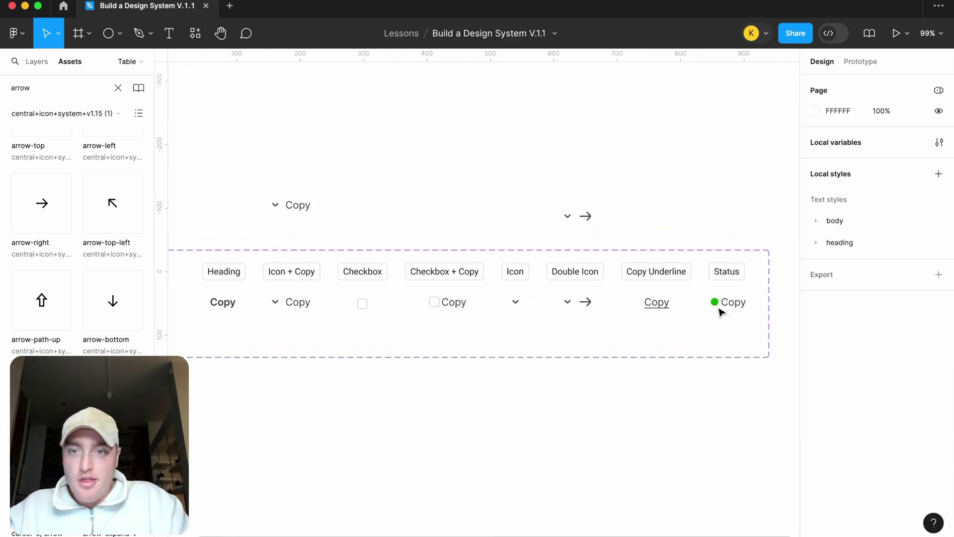
pyautogui.moveTo(351, 195); pyautogui.dragTo(703, 252)
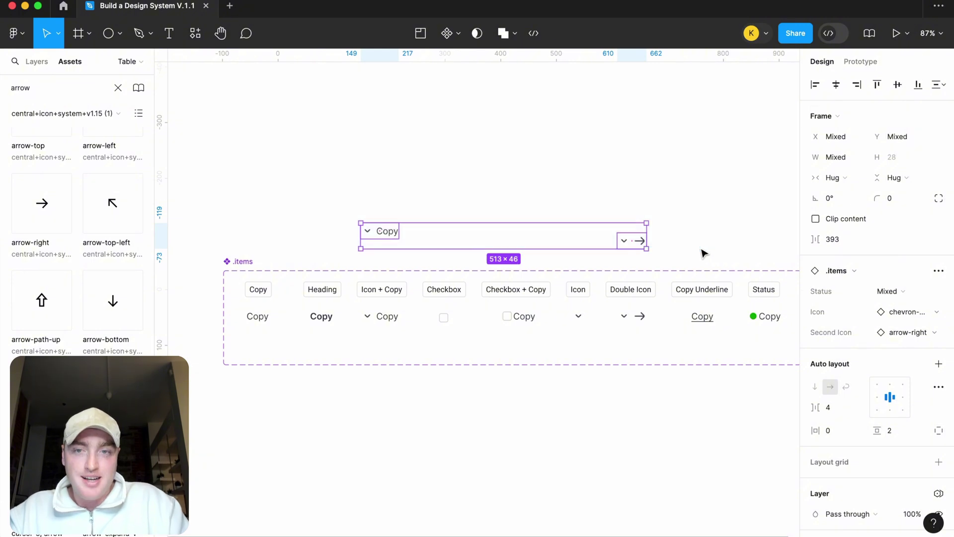
pyautogui.press('Delete')
pyautogui.click(323, 355)
pyautogui.moveTo(347, 365); pyautogui.dragTo(347, 349)
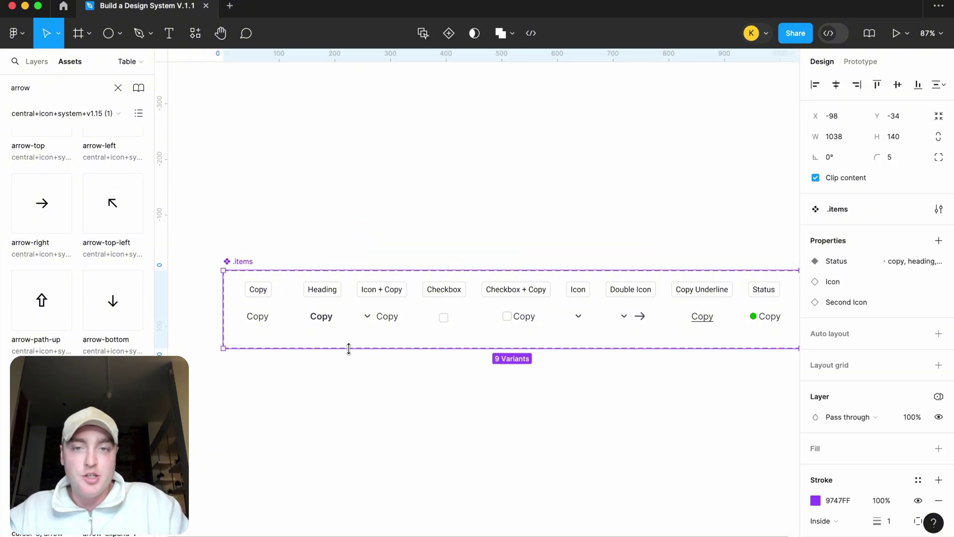
# Step: Review each variant in the .items set, from Copy to Status, and check its Status property value
pyautogui.click(335, 377)
pyautogui.scroll(3, 269, 341)
pyautogui.click(256, 314)
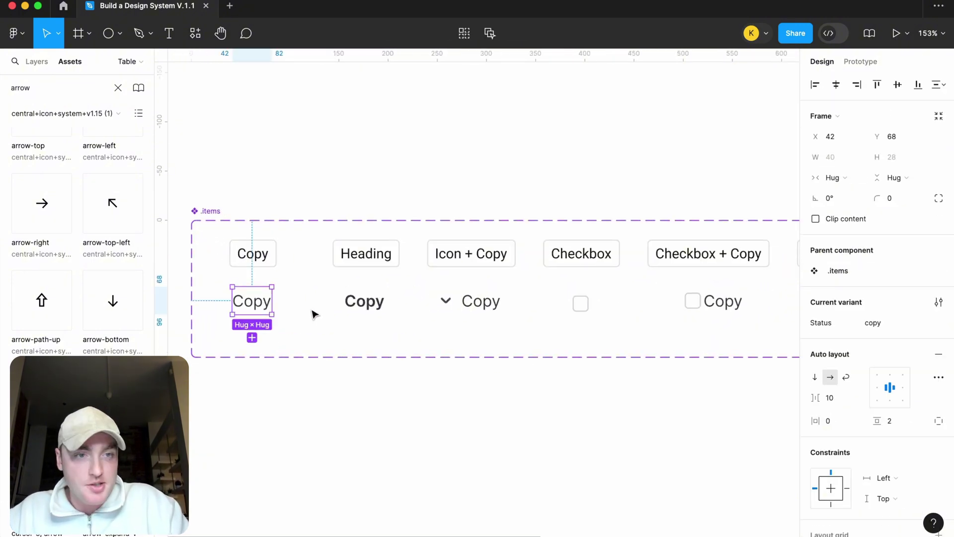
pyautogui.click(364, 301)
pyautogui.hscroll(5, 348, 306)
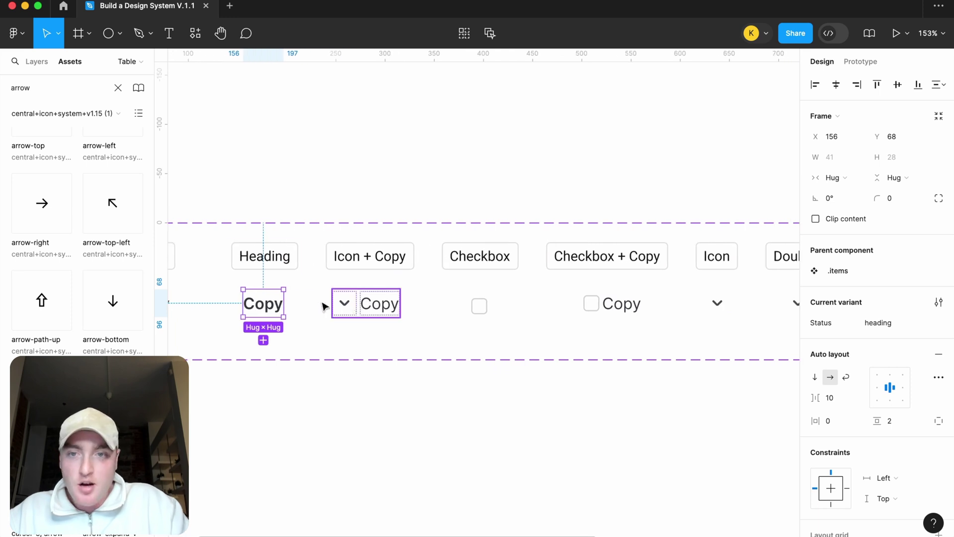
pyautogui.click(383, 311)
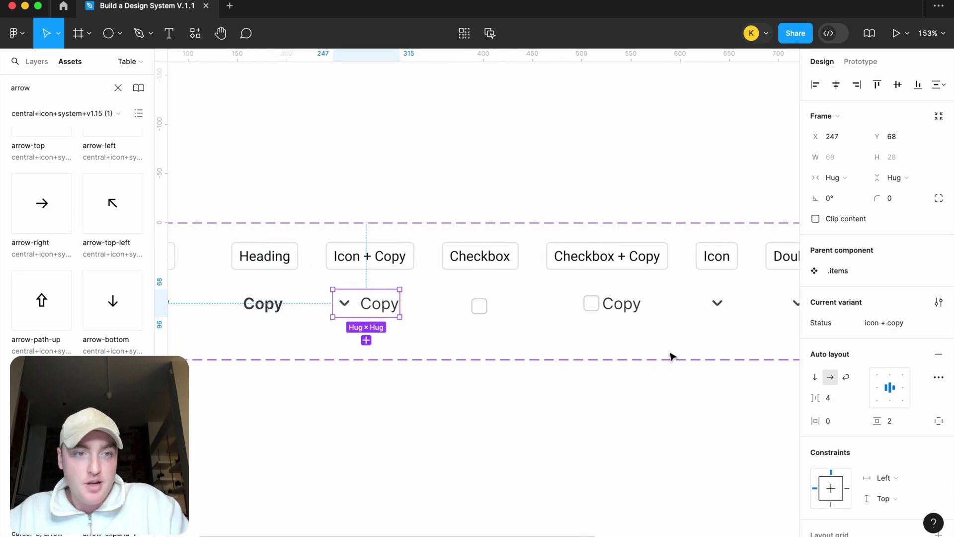
pyautogui.click(479, 306)
pyautogui.click(610, 313)
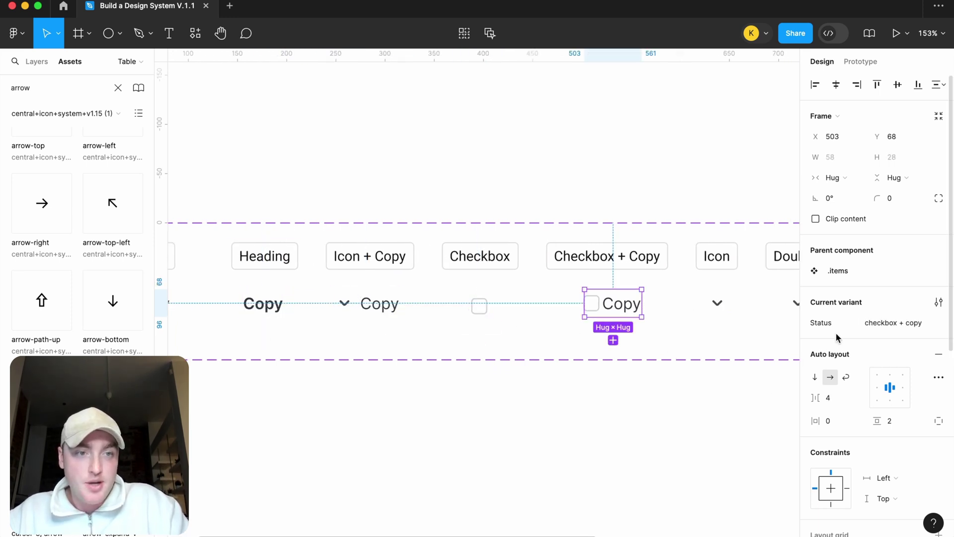
pyautogui.hscroll(6, 752, 316)
pyautogui.click(562, 313)
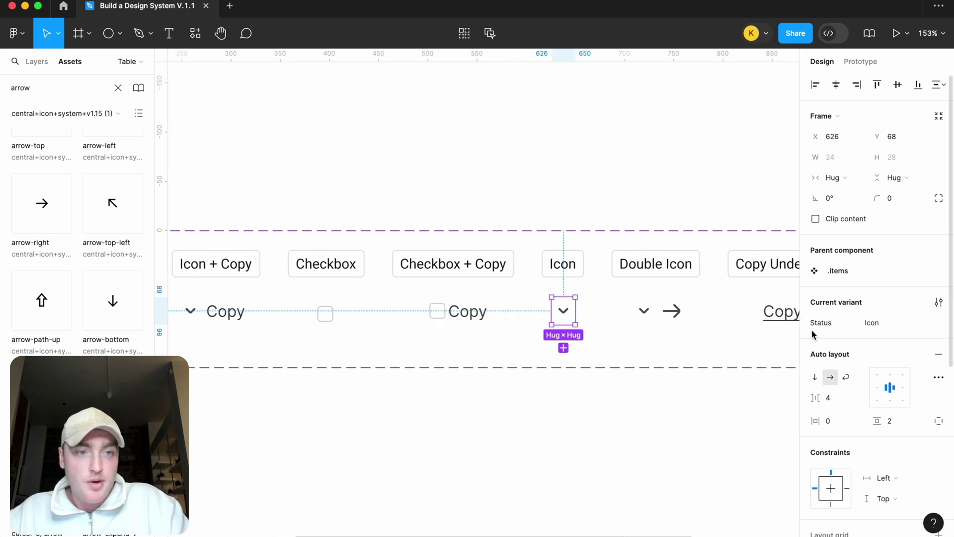
pyautogui.click(671, 313)
pyautogui.hscroll(5, 744, 354)
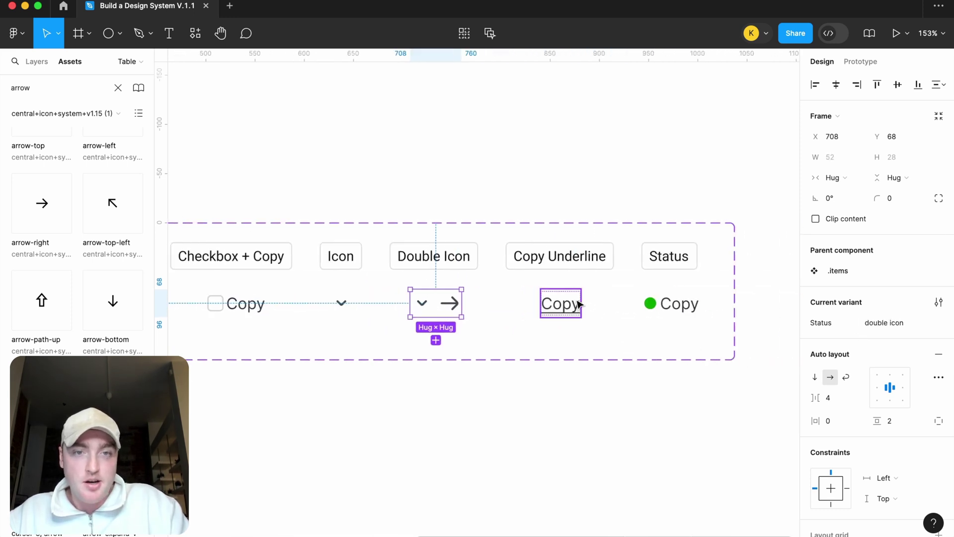
pyautogui.click(569, 305)
pyautogui.click(660, 312)
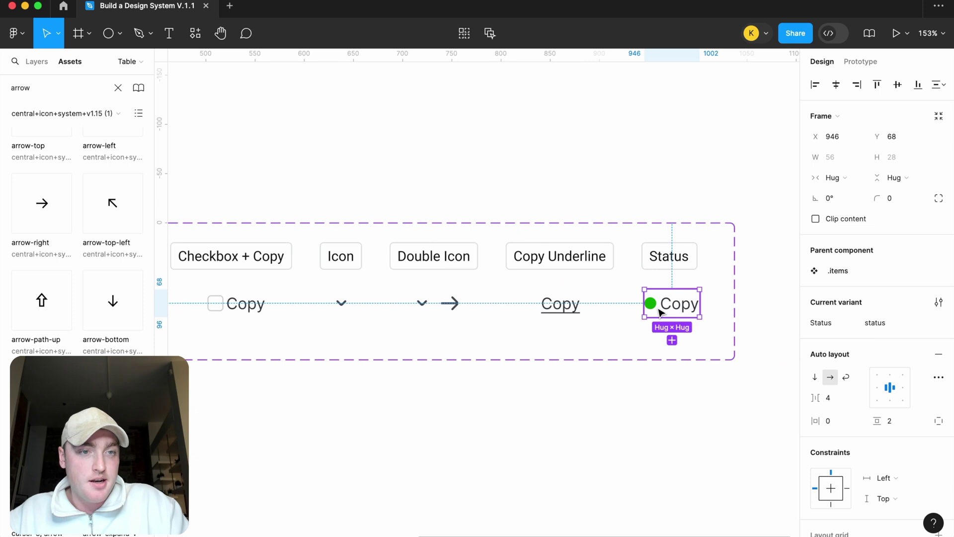
pyautogui.scroll(-5, 746, 325)
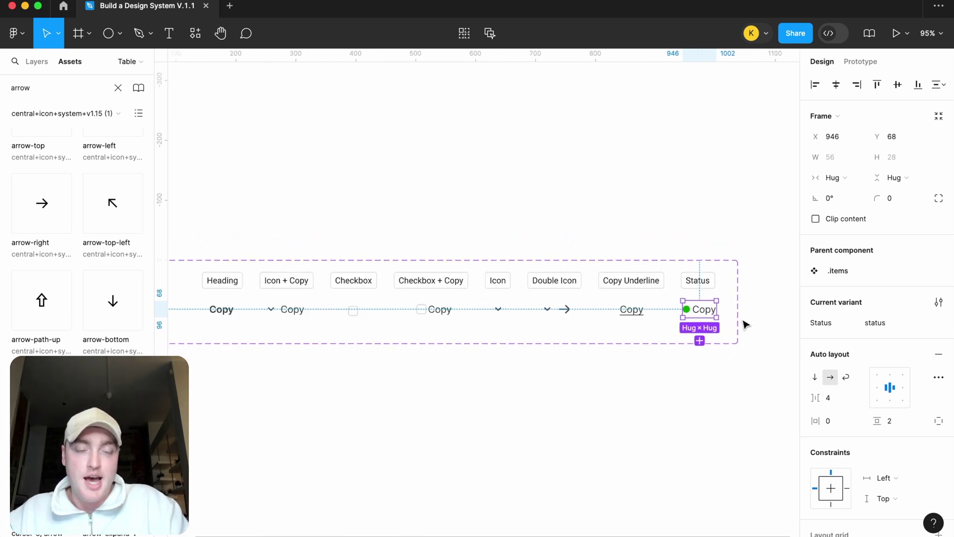
pyautogui.hscroll(-2, 646, 409)
pyautogui.hscroll(-3, 648, 411)
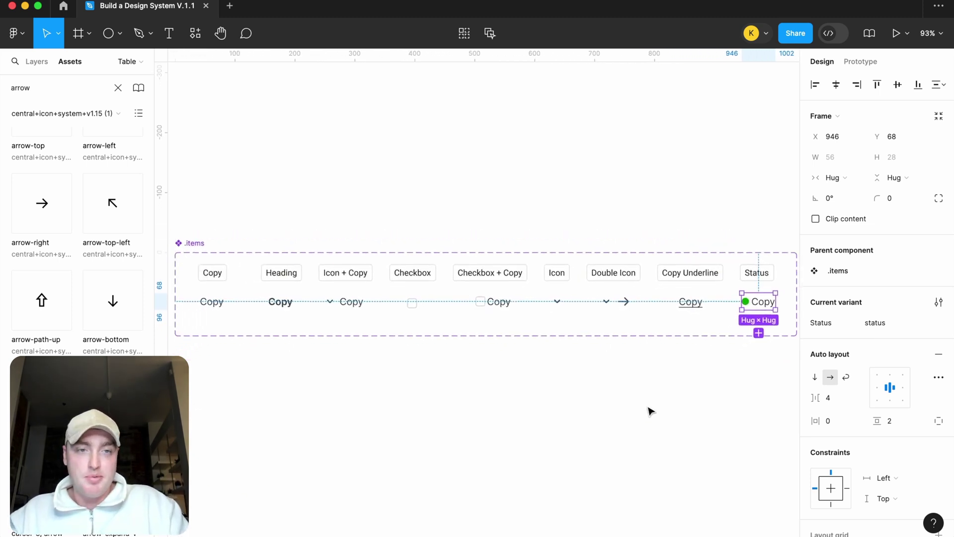
pyautogui.scroll(-2, 647, 410)
pyautogui.click(644, 410)
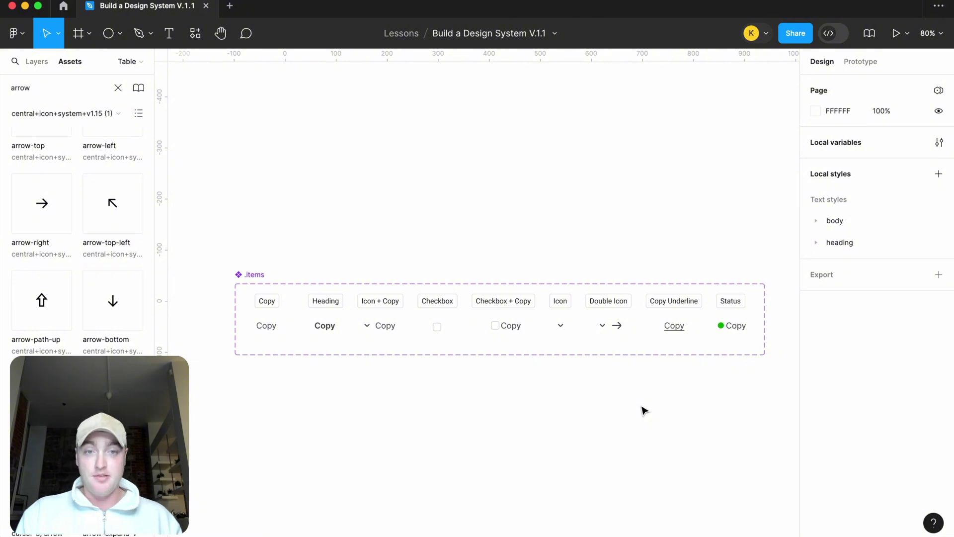
# Step: Rename the .items set's Status property to Type and place an instance of the Copy variant below the set
pyautogui.hotkey('alt', '1')
pyautogui.scroll(-4, 616, 414)
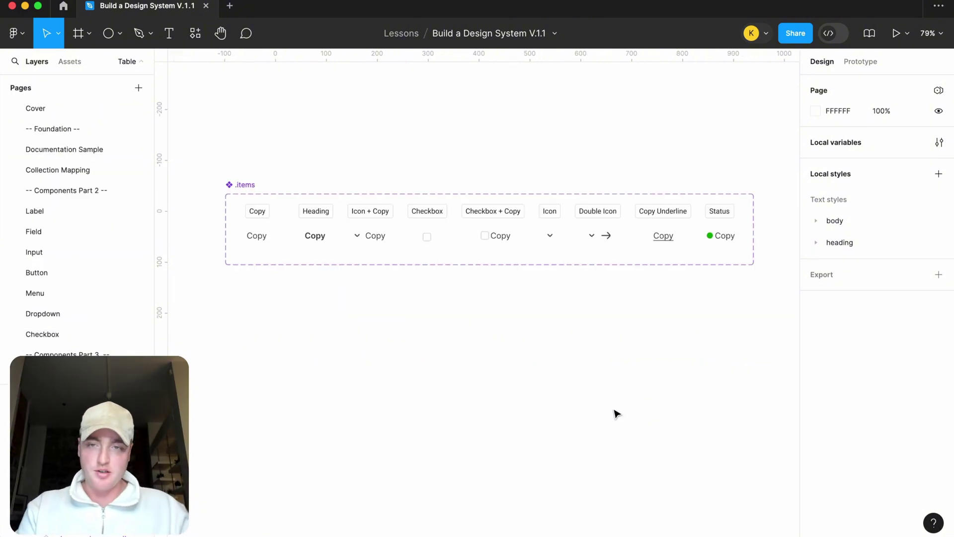
pyautogui.click(248, 192)
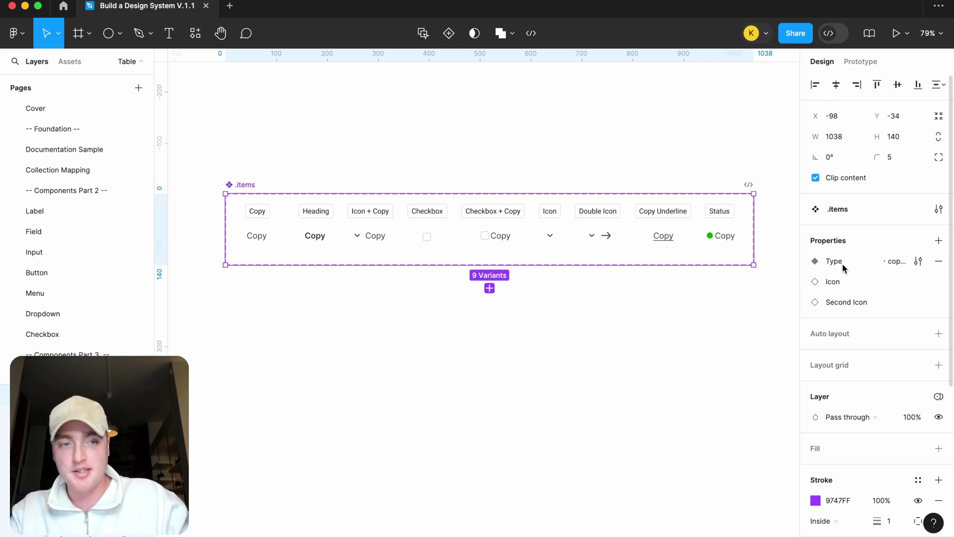
pyautogui.click(252, 238)
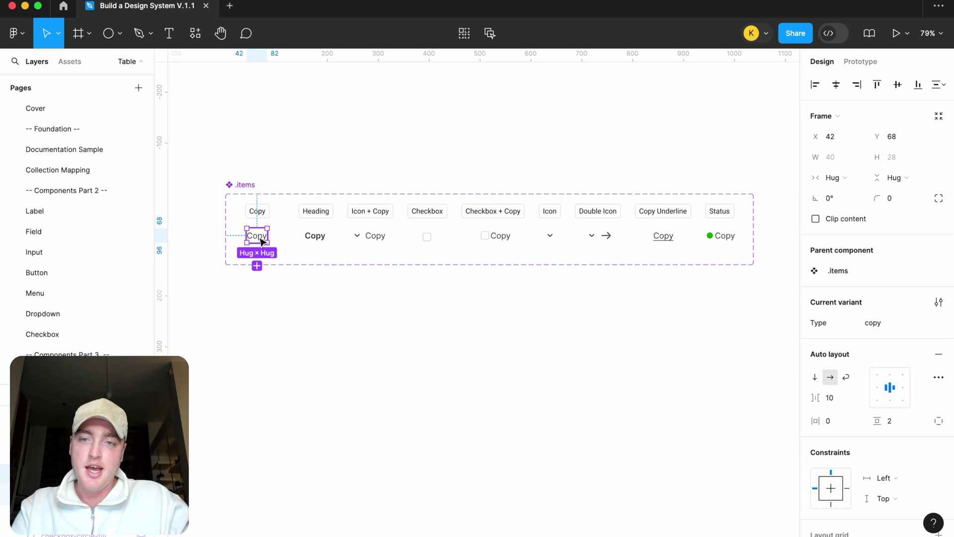
pyautogui.moveTo(258, 329); pyautogui.dragTo(258, 330)
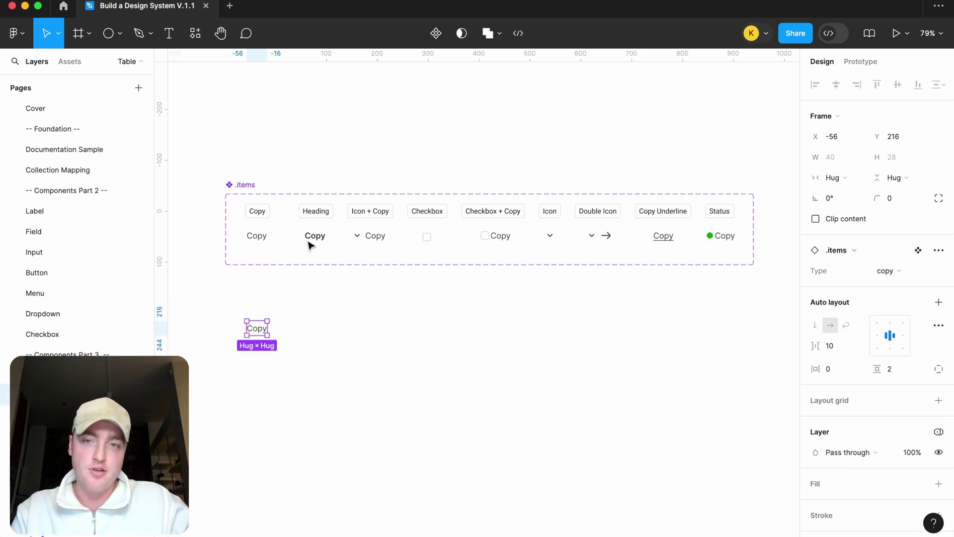
# Step: Select the matching Copy text layers across all variants and create a text property named Label with the value Copy
pyautogui.doubleClick(262, 240)
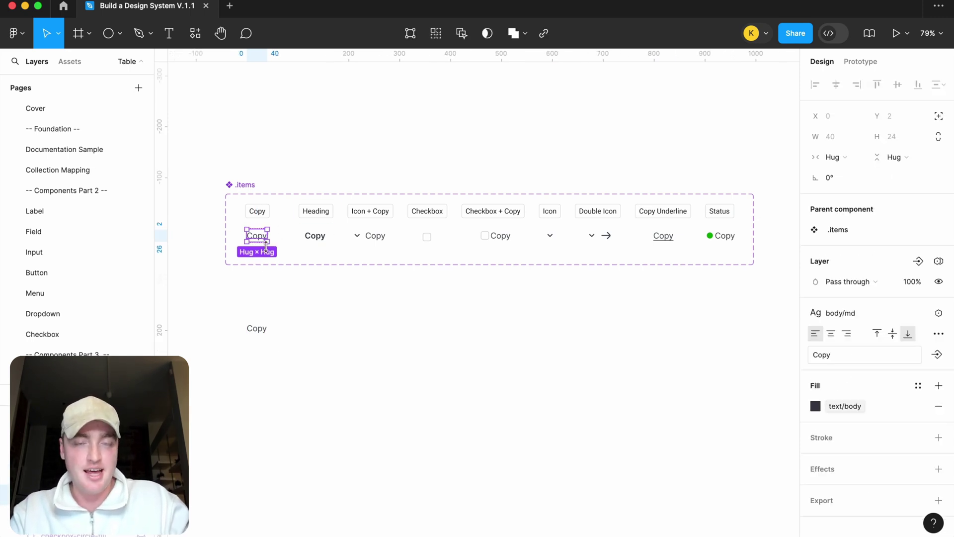
pyautogui.click(437, 33)
pyautogui.click(937, 406)
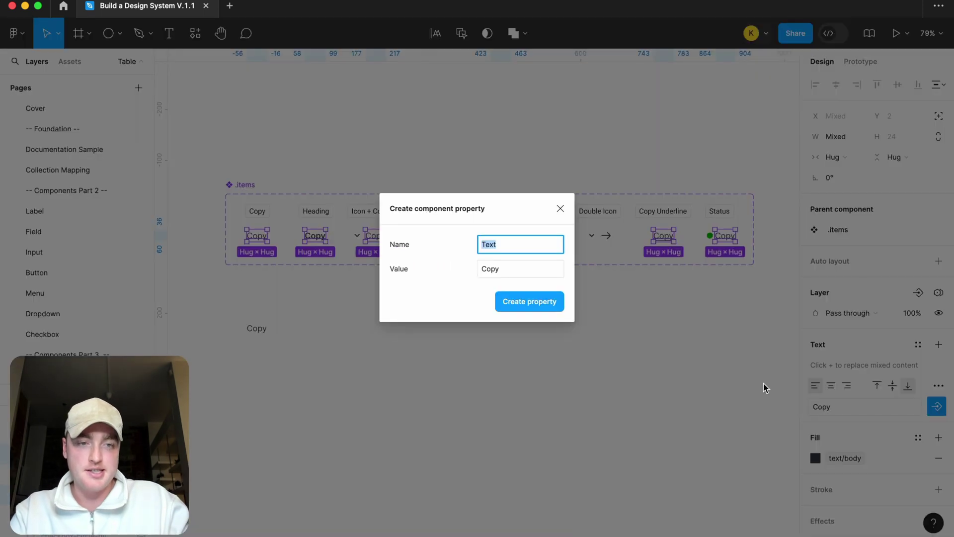
pyautogui.write('Label')
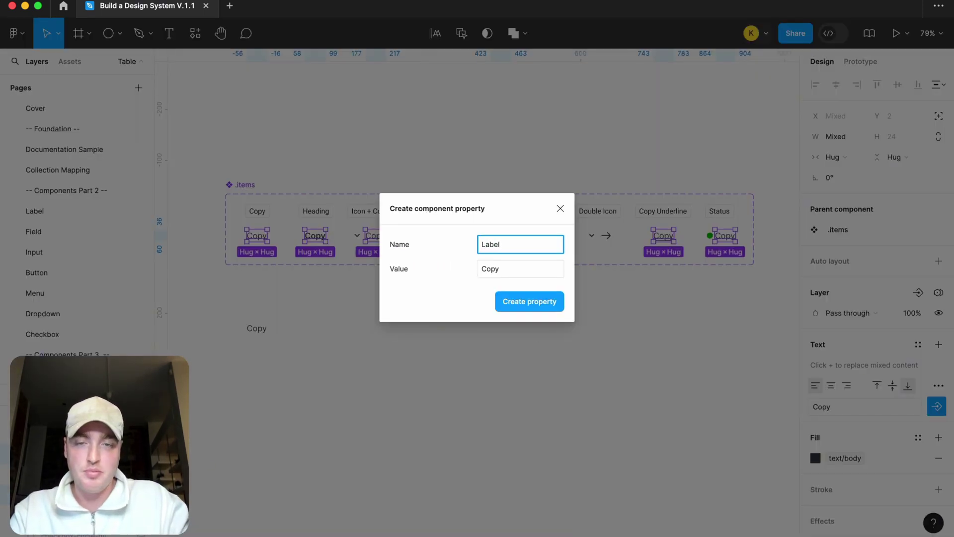
pyautogui.press('Return')
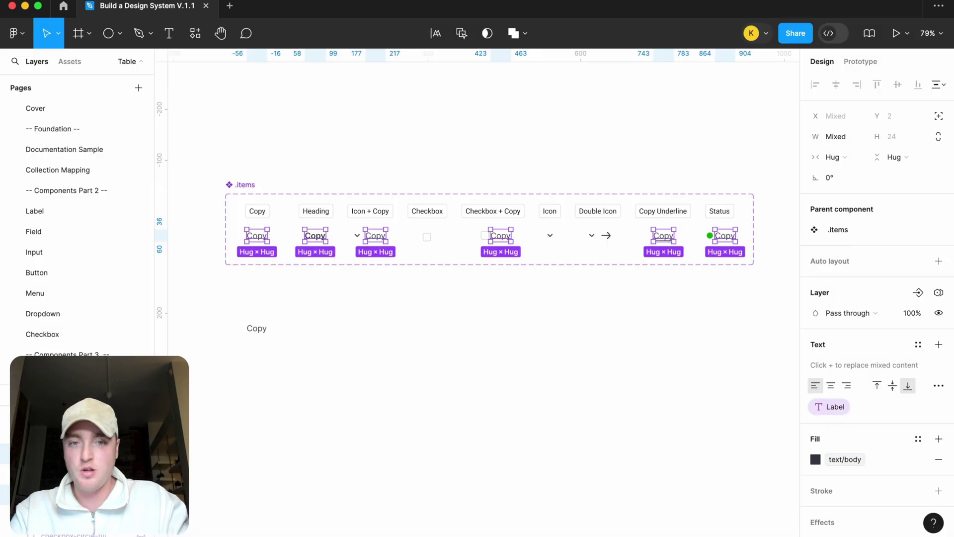
# Step: Try the Label property on the instance below the set by setting it to "Copy text", and undo the change
pyautogui.click(256, 329)
pyautogui.click(931, 292)
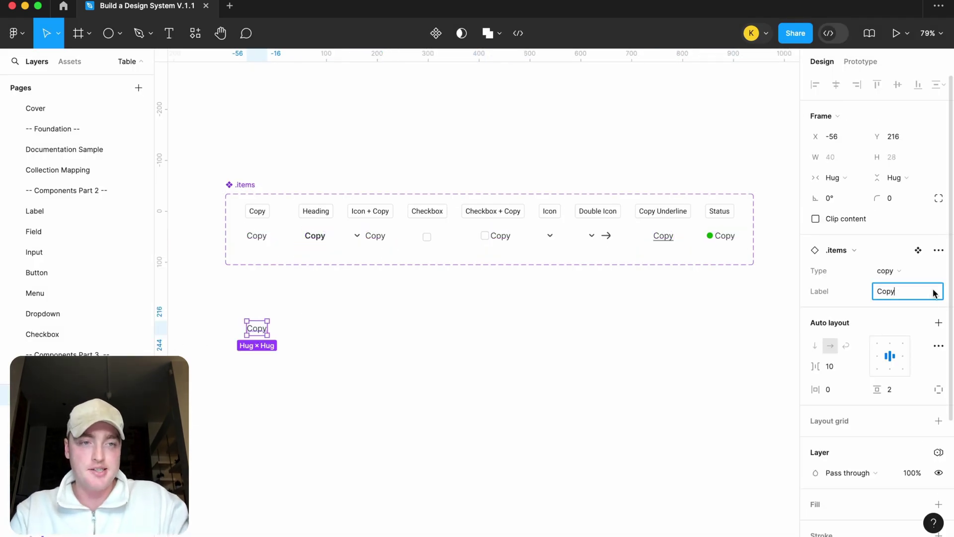
pyautogui.write('text')
pyautogui.press('Return')
pyautogui.click(470, 387)
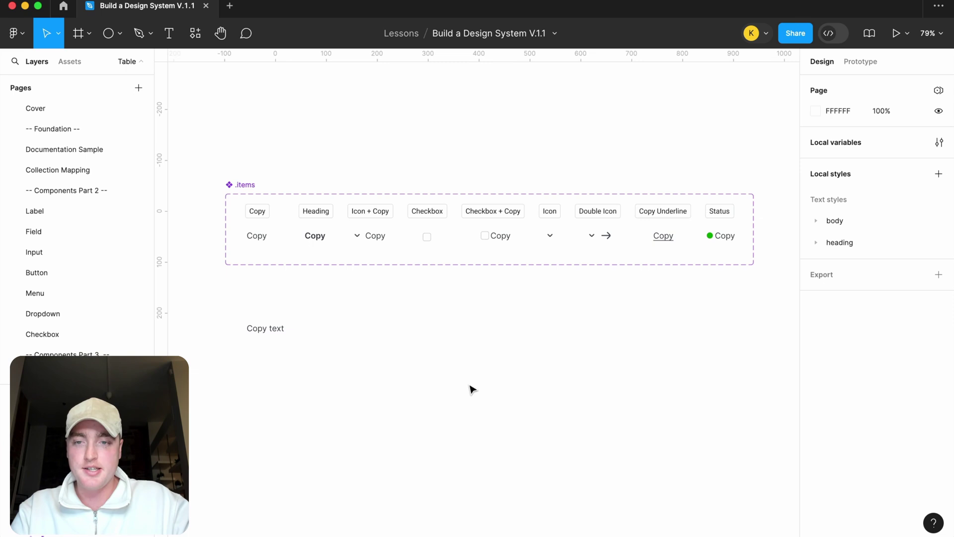
pyautogui.hotkey('ctrl', 'z')
pyautogui.hotkey('ctrl', 'z')
pyautogui.click(458, 390)
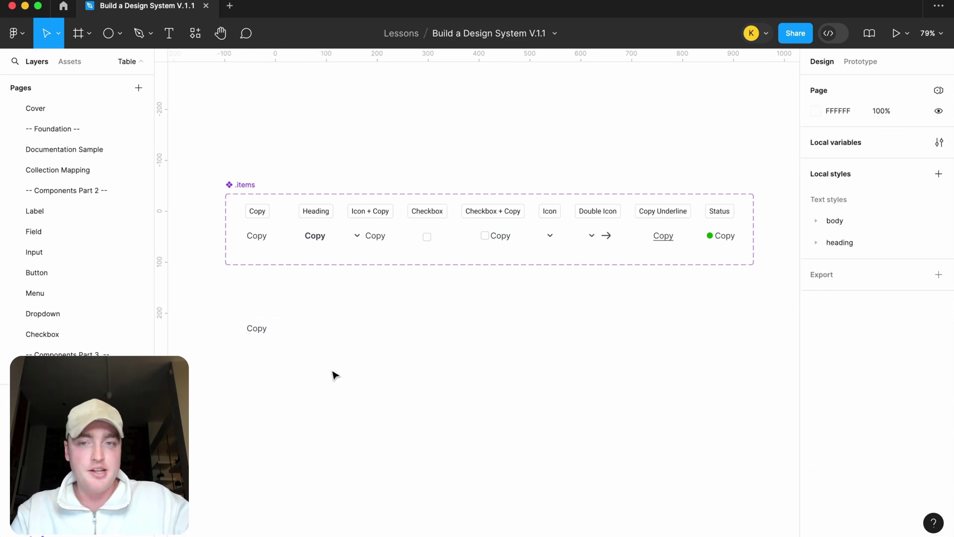
# Step: Wrap the Copy instance below the set in an auto layout frame and rename the frame .cell
pyautogui.scroll(3, 300, 363)
pyautogui.click(243, 323)
pyautogui.scroll(2, 244, 323)
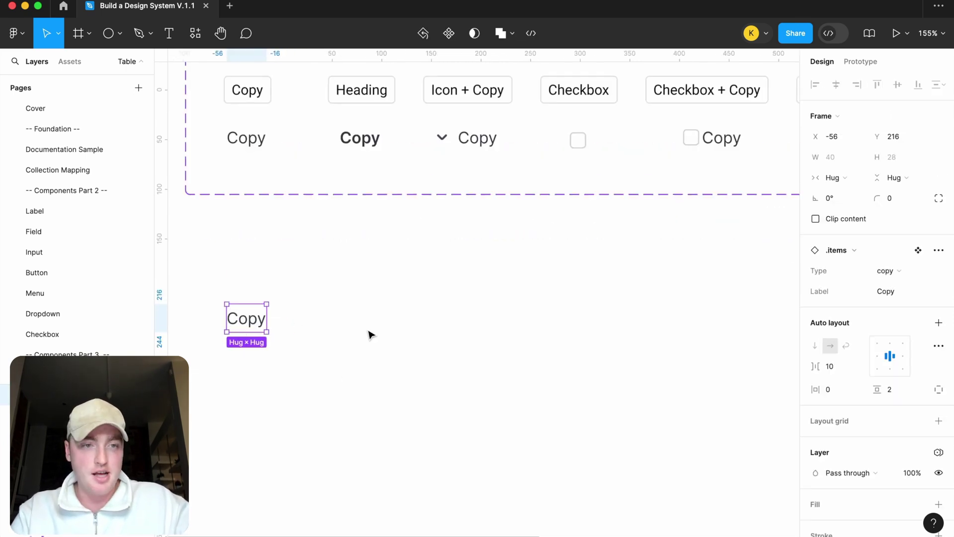
pyautogui.scroll(2, 371, 334)
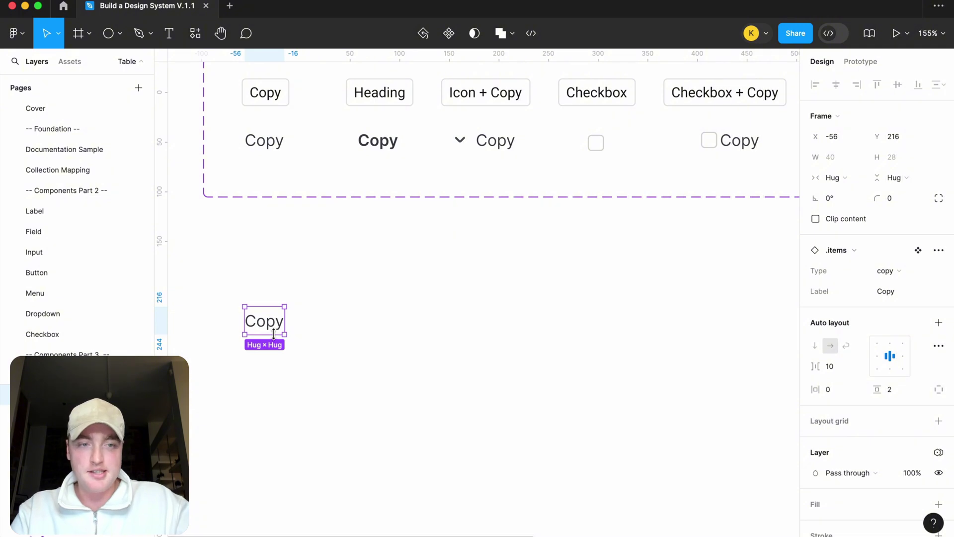
pyautogui.hotkey('shift', 'a')
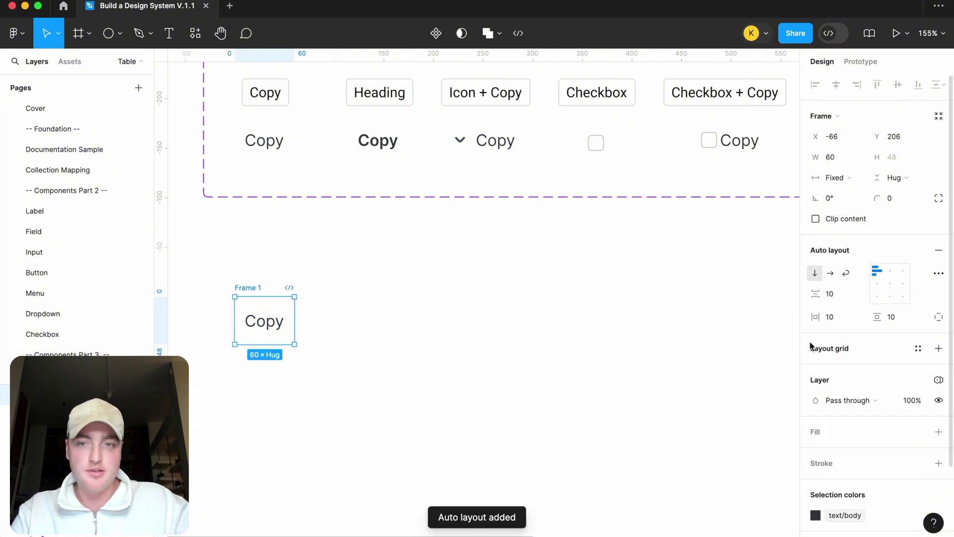
pyautogui.doubleClick(245, 287)
pyautogui.write('.cel')
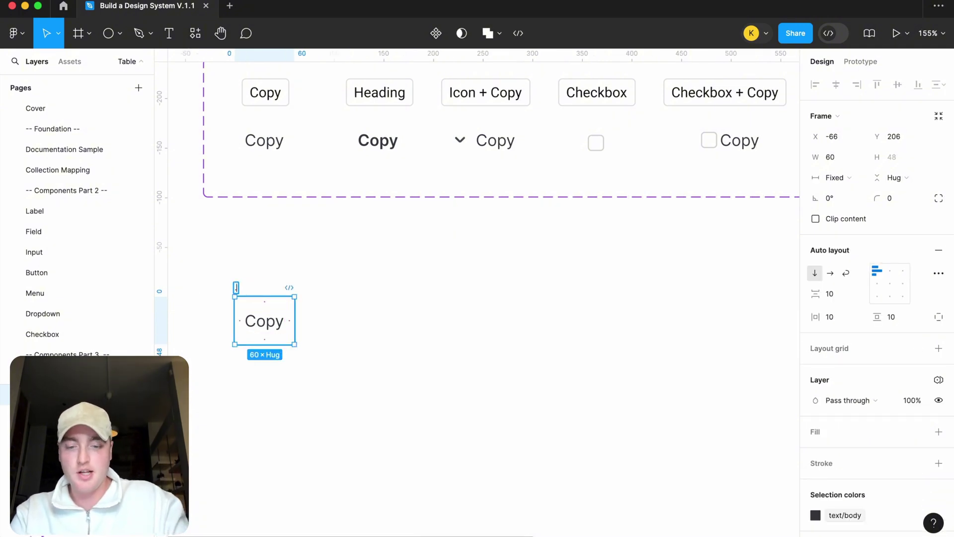
pyautogui.write('l')
pyautogui.press('Return')
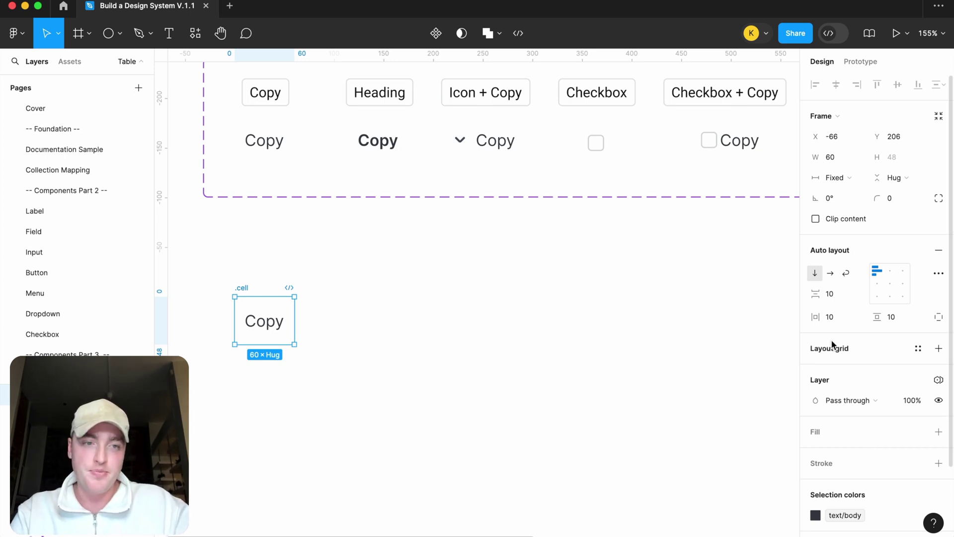
# Step: Set the .cell frame's auto layout padding to 16 horizontal and 12 vertical
pyautogui.write('1')
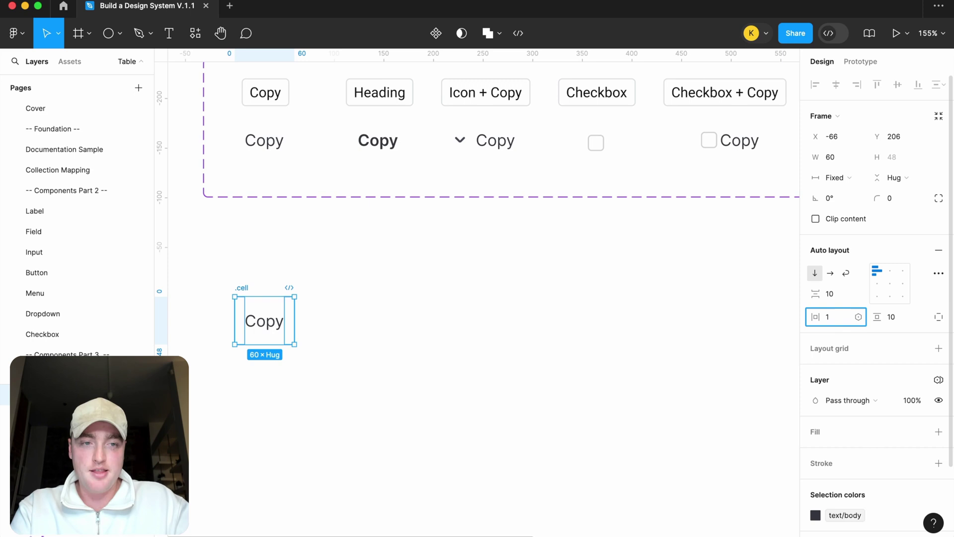
pyautogui.click(906, 319)
pyautogui.write('12')
pyautogui.press('Return')
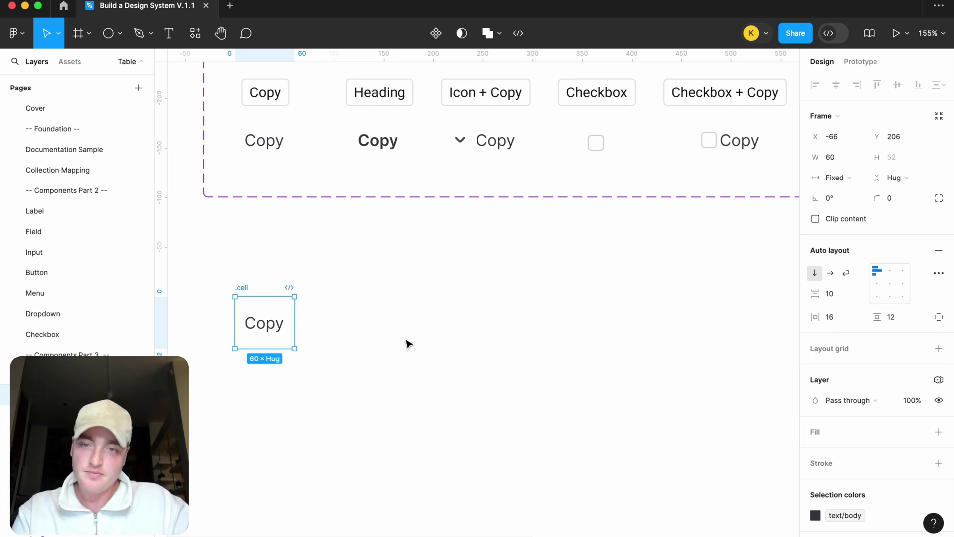
# Step: Set the Label of the instance inside the .cell frame to "Copy text"
pyautogui.click(278, 331)
pyautogui.scroll(6, 277, 332)
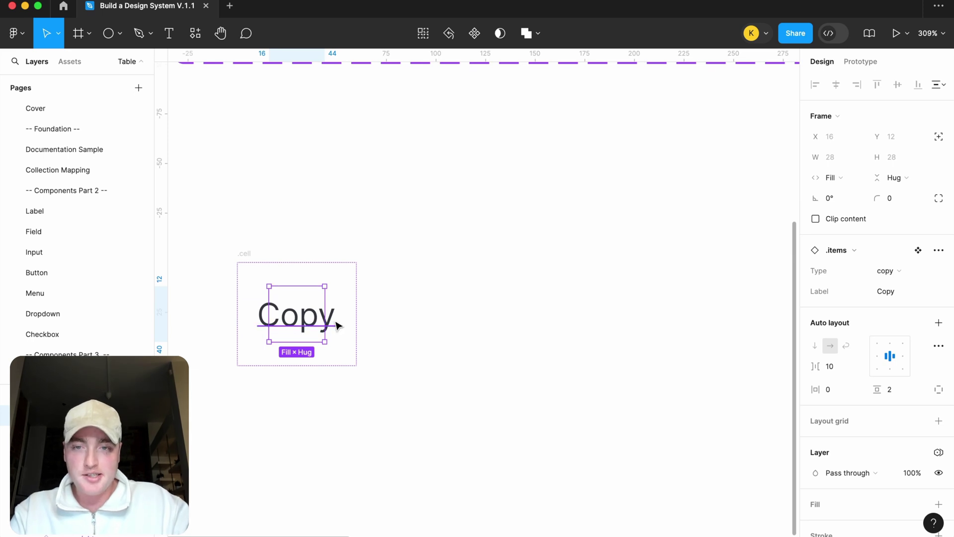
pyautogui.click(904, 291)
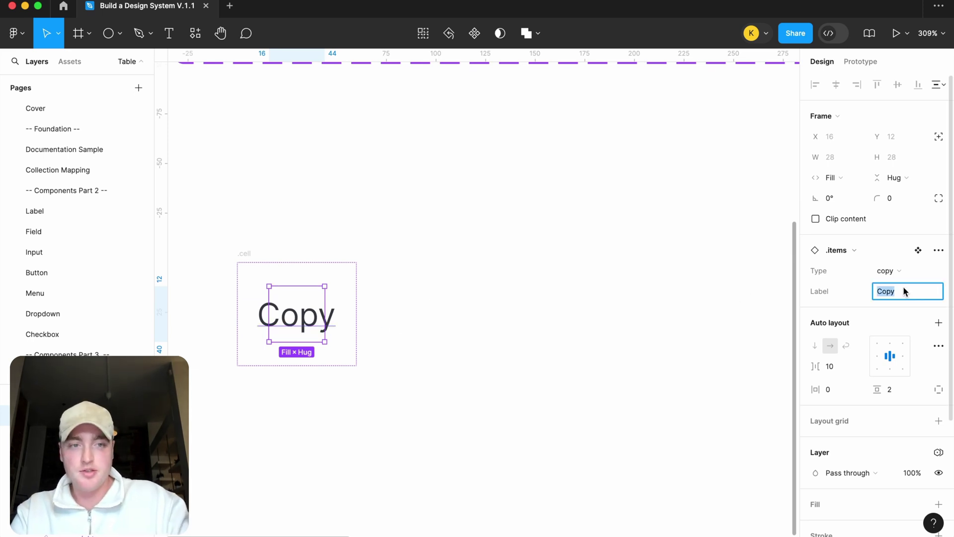
pyautogui.click(905, 291)
pyautogui.write('text')
pyautogui.press('Return')
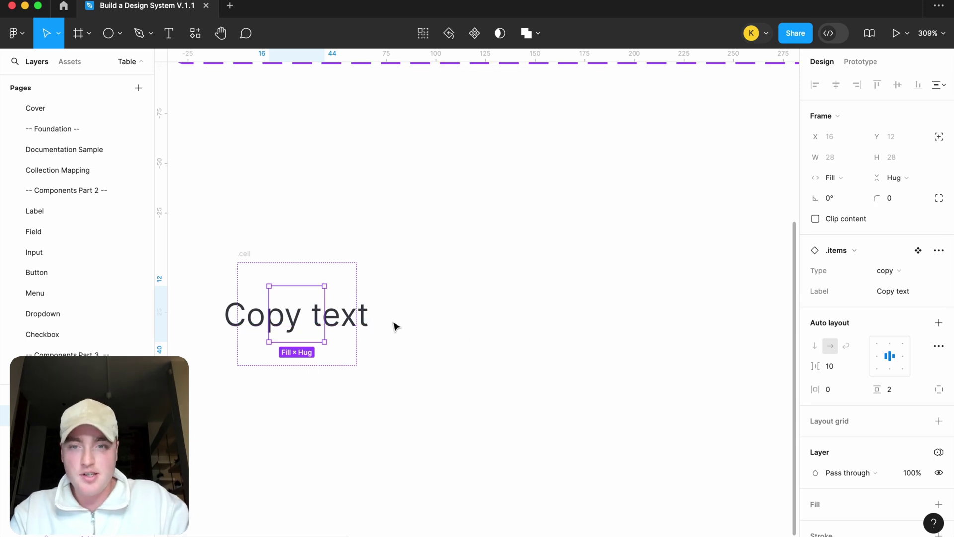
# Step: Set the width of both the nested .items instance and the .cell frame to Hug contents
pyautogui.click(844, 180)
pyautogui.click(852, 160)
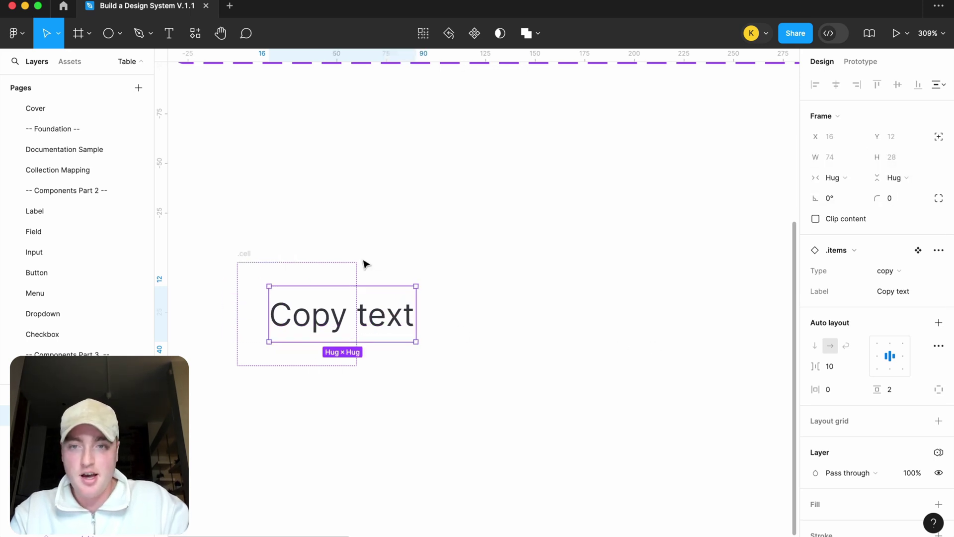
pyautogui.click(242, 254)
pyautogui.click(834, 177)
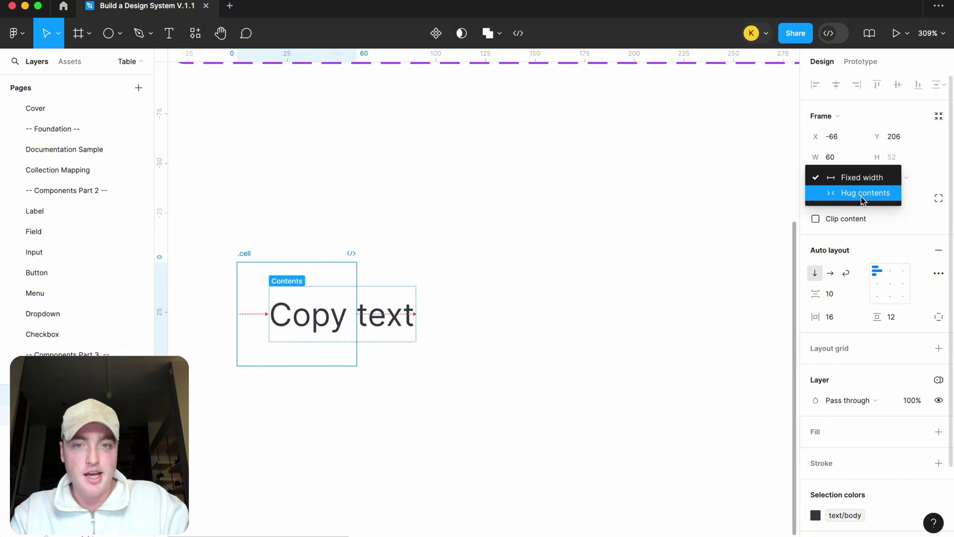
pyautogui.click(845, 194)
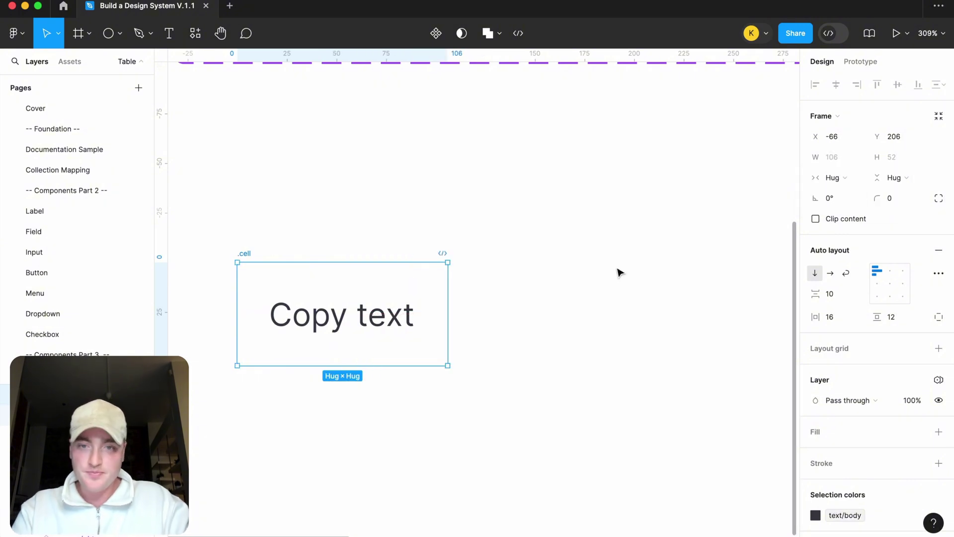
pyautogui.click(611, 274)
pyautogui.click(247, 259)
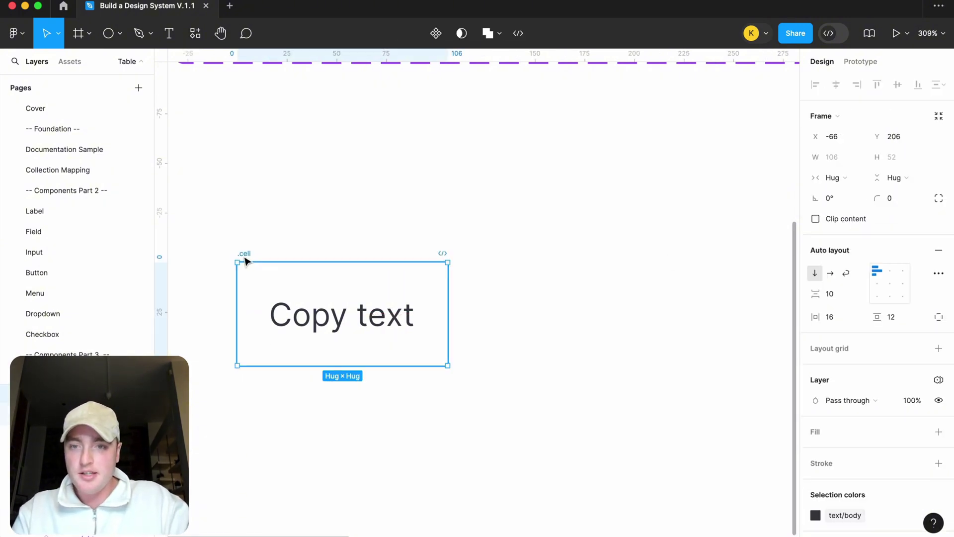
# Step: Convert the .cell frame into a component and place an instance of it beside the original
pyautogui.rightClick(247, 259)
pyautogui.moveTo(311, 392)
pyautogui.click(315, 373)
pyautogui.keyDown('alt'); pyautogui.moveTo(337, 320); pyautogui.dragTo(686, 316); pyautogui.keyUp('alt')
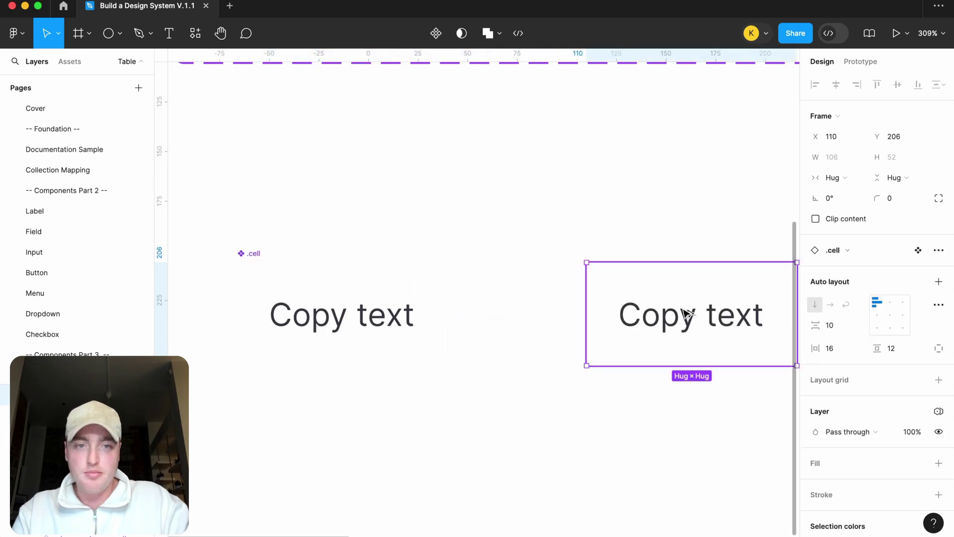
pyautogui.scroll(-3, 686, 315)
pyautogui.scroll(-2, 686, 314)
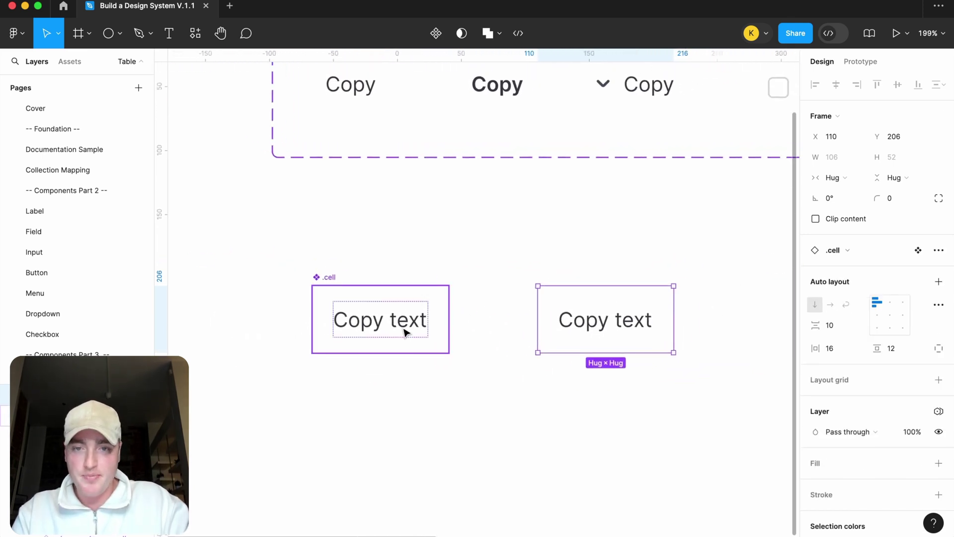
# Step: Expose the properties of the nested .items instance on the main .cell component
pyautogui.doubleClick(405, 328)
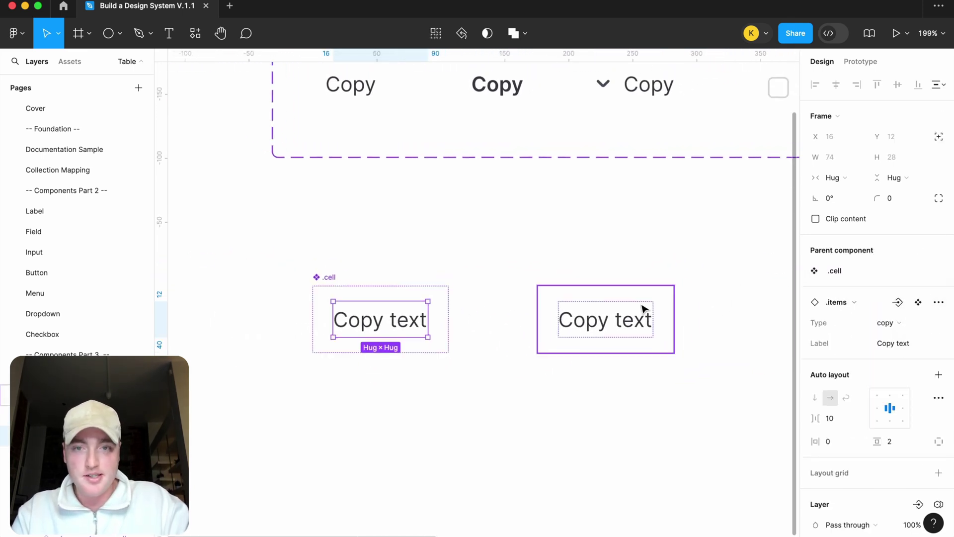
pyautogui.click(331, 278)
pyautogui.click(938, 281)
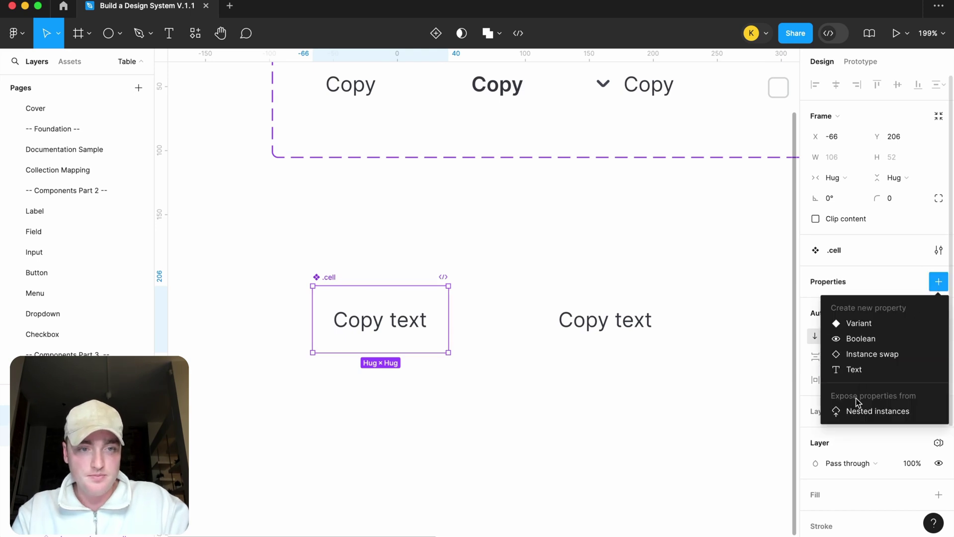
pyautogui.click(852, 409)
pyautogui.click(620, 306)
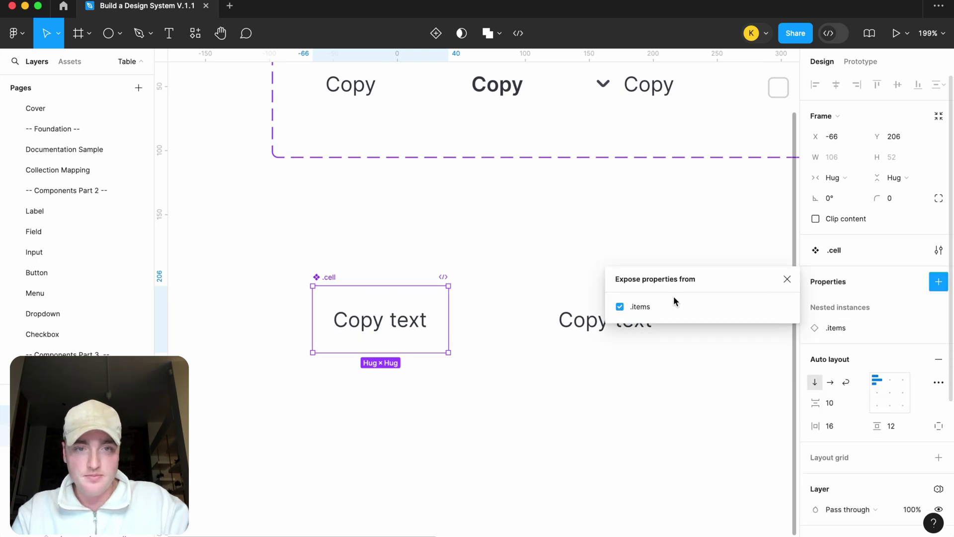
pyautogui.click(788, 279)
# Step: Widen the .cell instance to 180 and set the main component's auto layout alignment to left, vertically centred
pyautogui.click(613, 311)
pyautogui.hscroll(2, 696, 298)
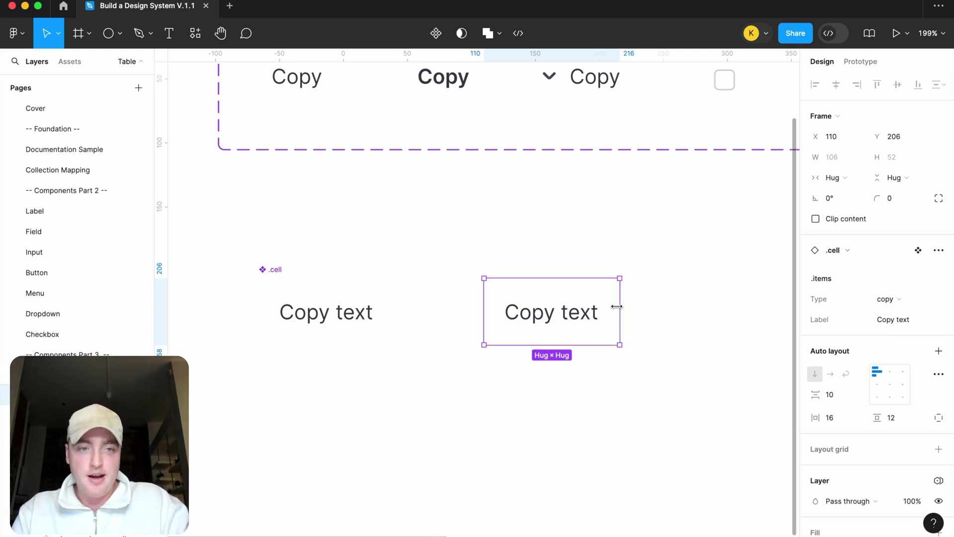
pyautogui.moveTo(617, 307); pyautogui.dragTo(716, 306)
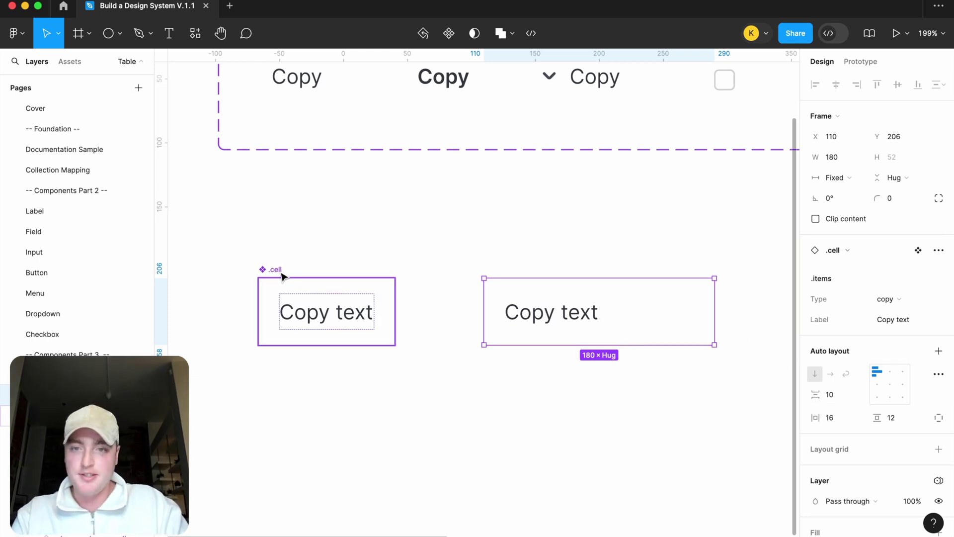
pyautogui.click(383, 293)
pyautogui.click(877, 392)
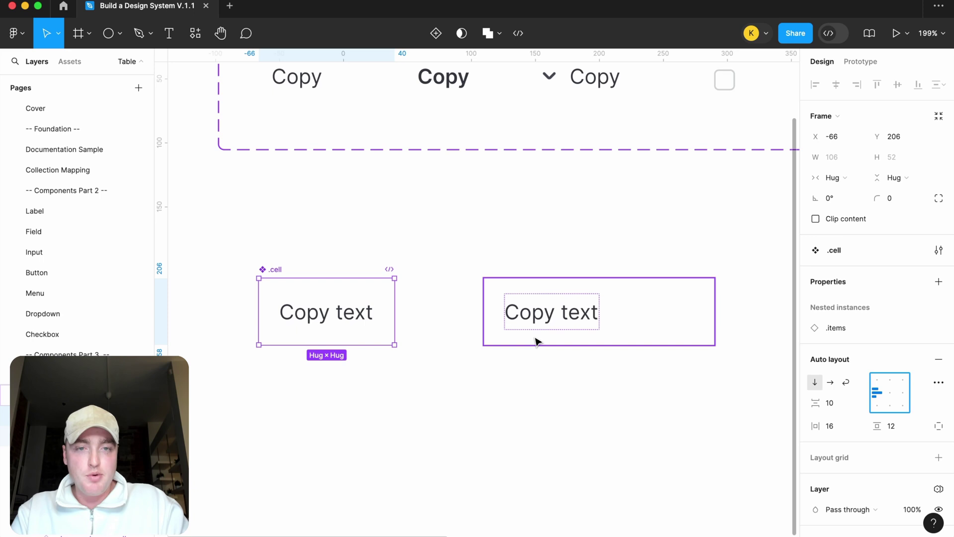
# Step: Try the icon + copy, icon and double icon types on the .cell instance, and delete the instance
pyautogui.click(603, 318)
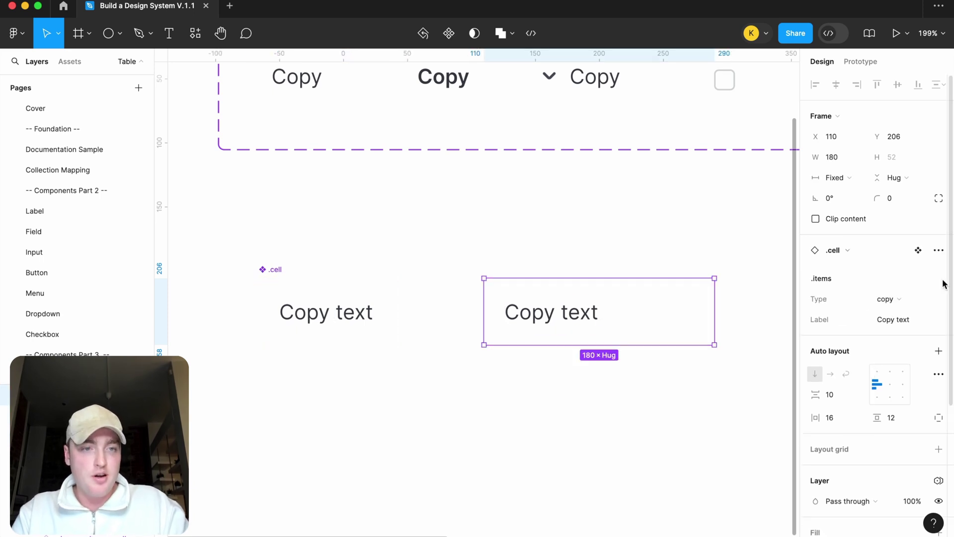
pyautogui.click(908, 298)
pyautogui.click(871, 330)
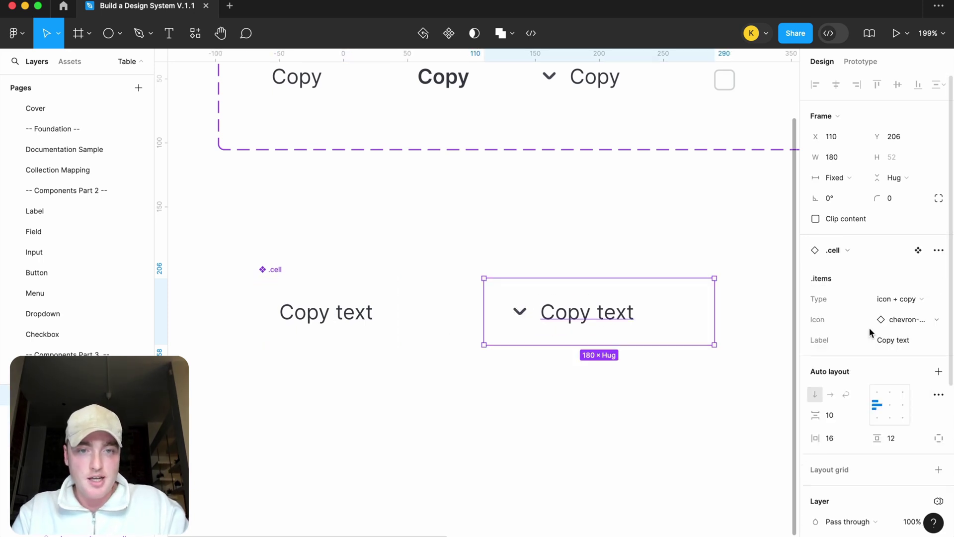
pyautogui.click(894, 299)
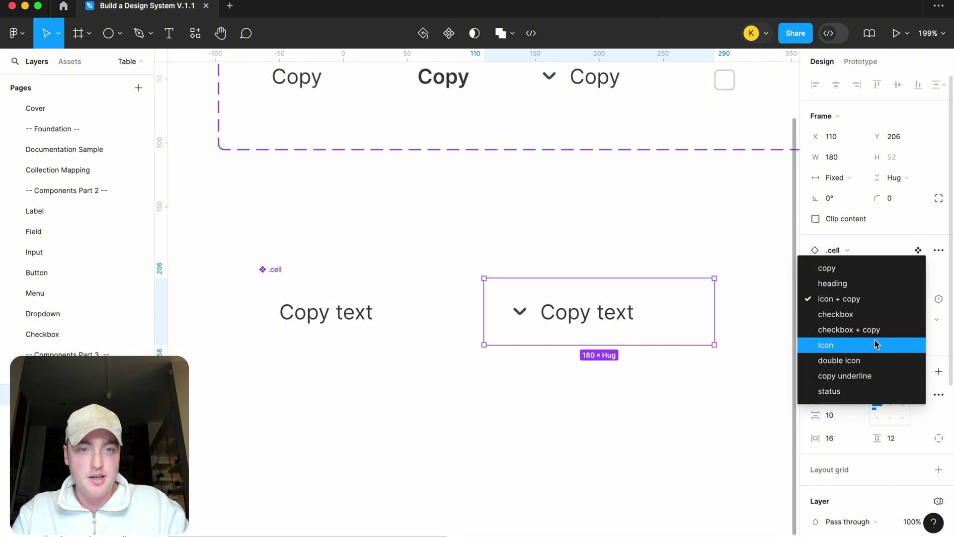
pyautogui.click(876, 344)
pyautogui.click(888, 299)
pyautogui.click(886, 315)
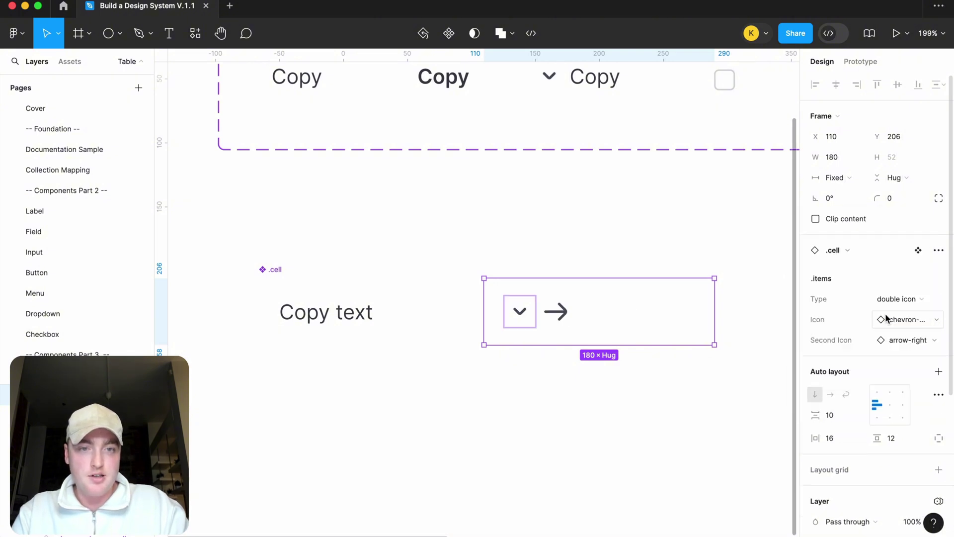
pyautogui.click(640, 364)
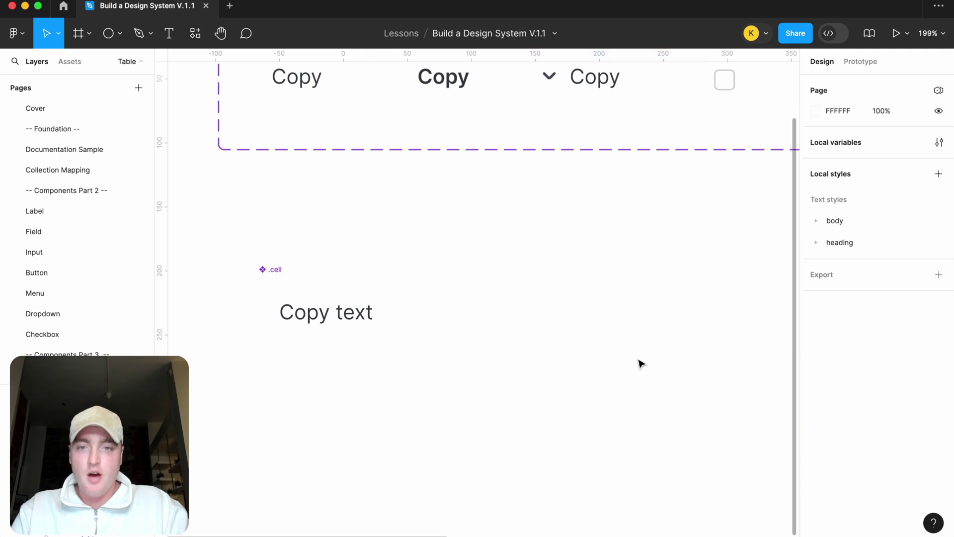
# Step: Duplicate the Copy, Heading and Icon + Copy tags into the space between the .items set and the .cell component
pyautogui.scroll(-4, 624, 341)
pyautogui.click(309, 164)
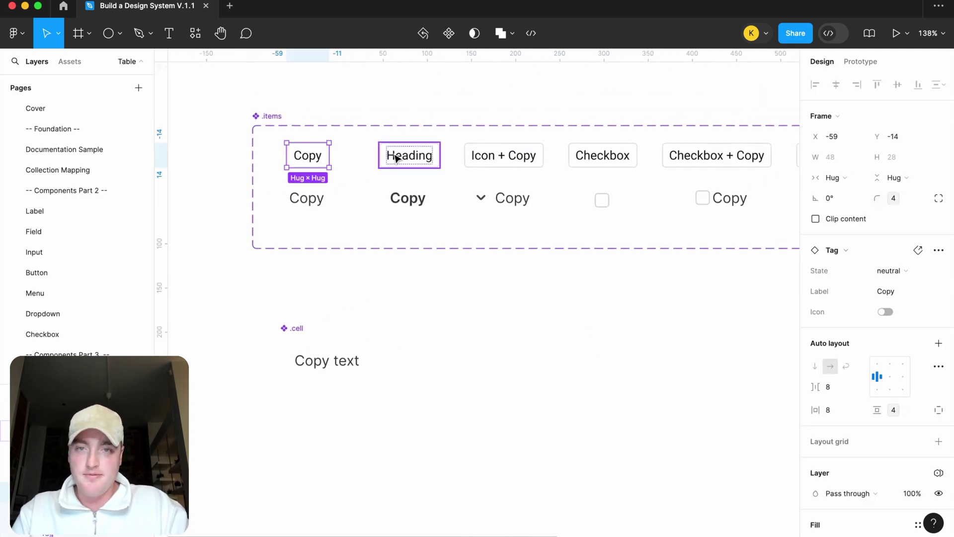
pyautogui.keyDown('shift'); pyautogui.click(410, 155); pyautogui.keyUp('shift')
pyautogui.keyDown('shift'); pyautogui.click(537, 156); pyautogui.keyUp('shift')
pyautogui.moveTo(500, 160); pyautogui.dragTo(501, 296)
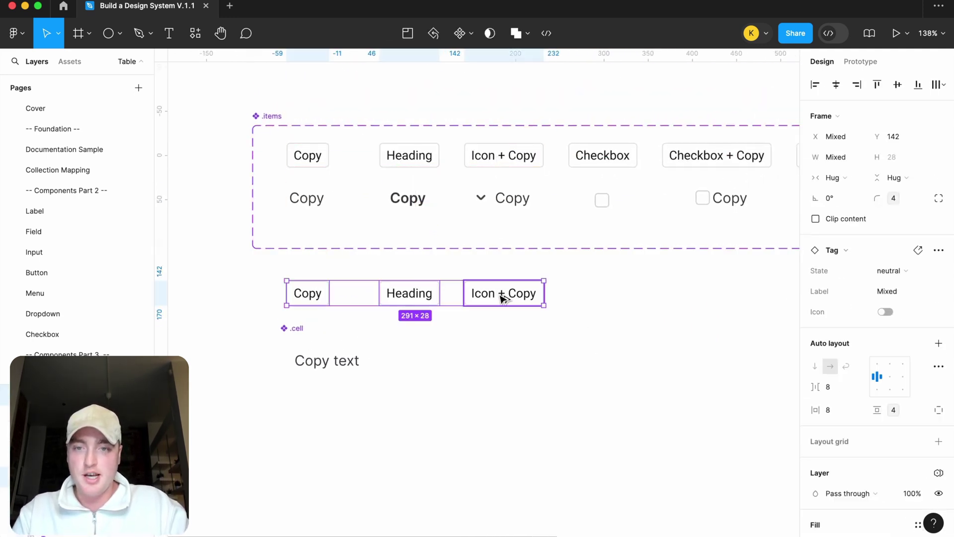
# Step: Relabel the three duplicated tags None, Bottom and Full, and spread them further apart horizontally
pyautogui.doubleClick(310, 297)
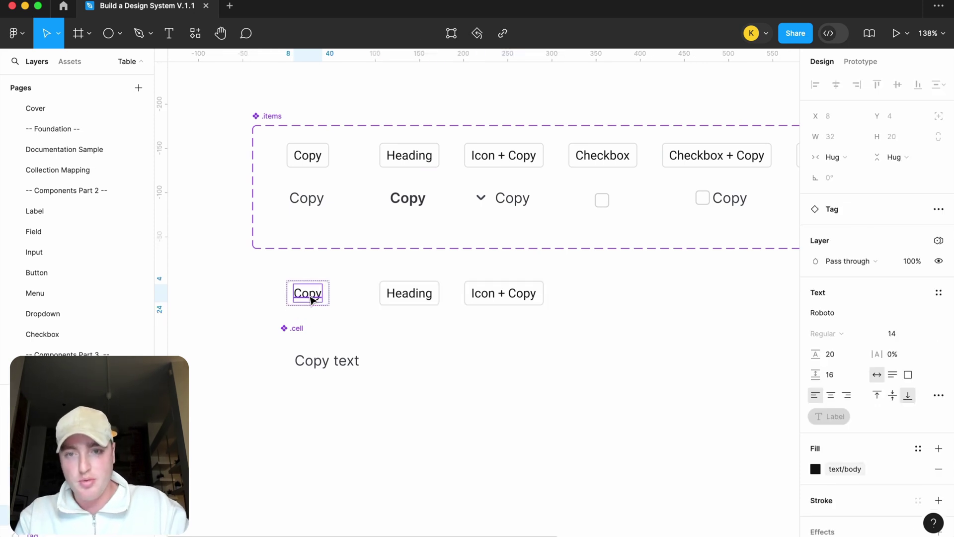
pyautogui.doubleClick(309, 297)
pyautogui.write('None')
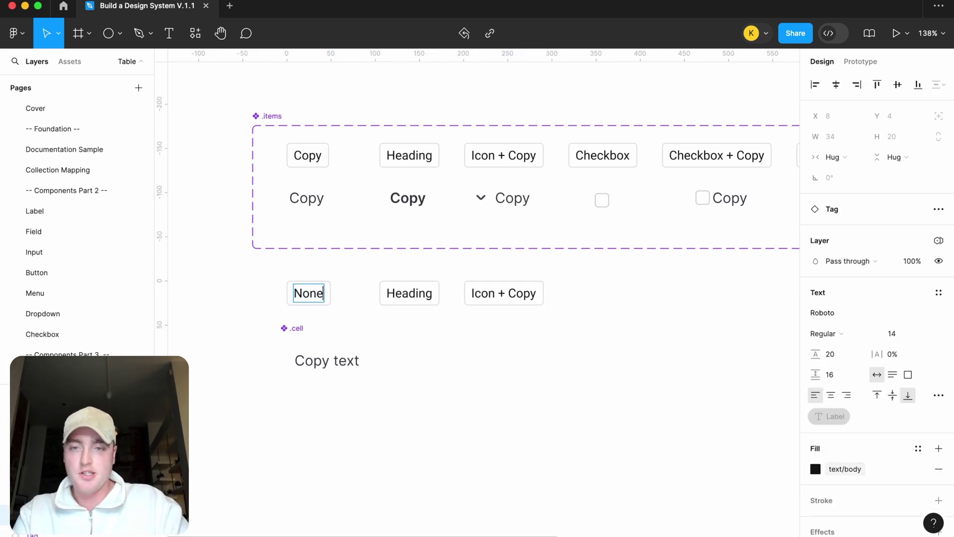
pyautogui.doubleClick(416, 293)
pyautogui.write('Bottom')
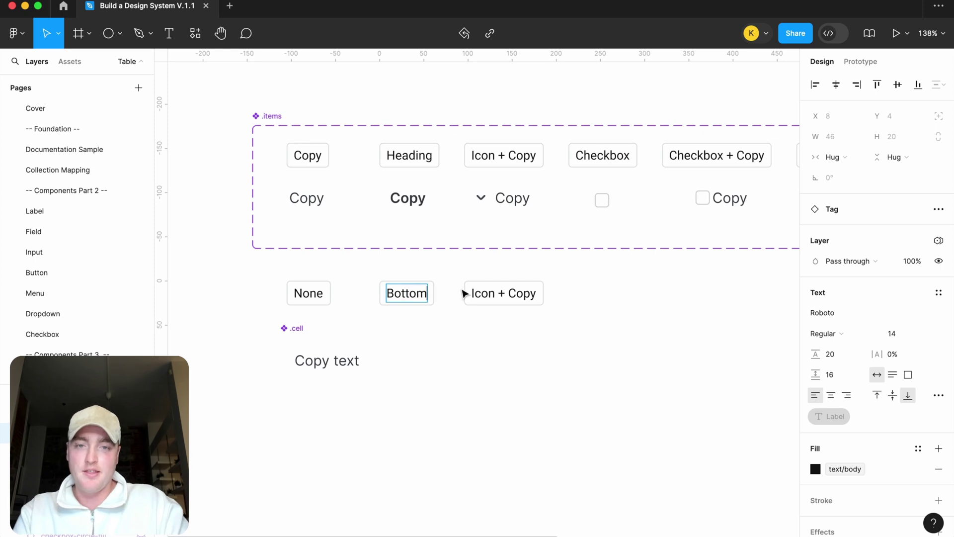
pyautogui.doubleClick(507, 292)
pyautogui.press('super+a')
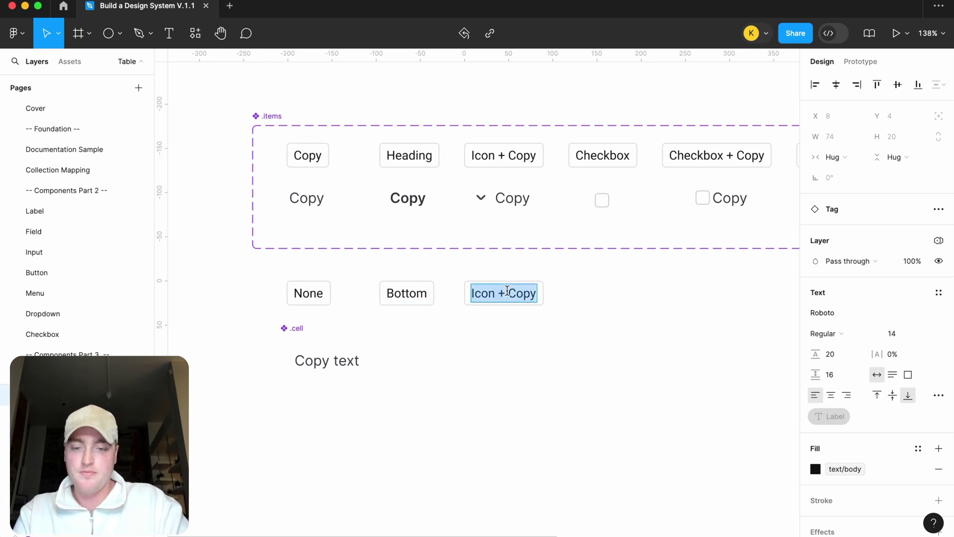
pyautogui.write('Full')
pyautogui.click(536, 385)
pyautogui.moveTo(487, 293); pyautogui.dragTo(574, 292)
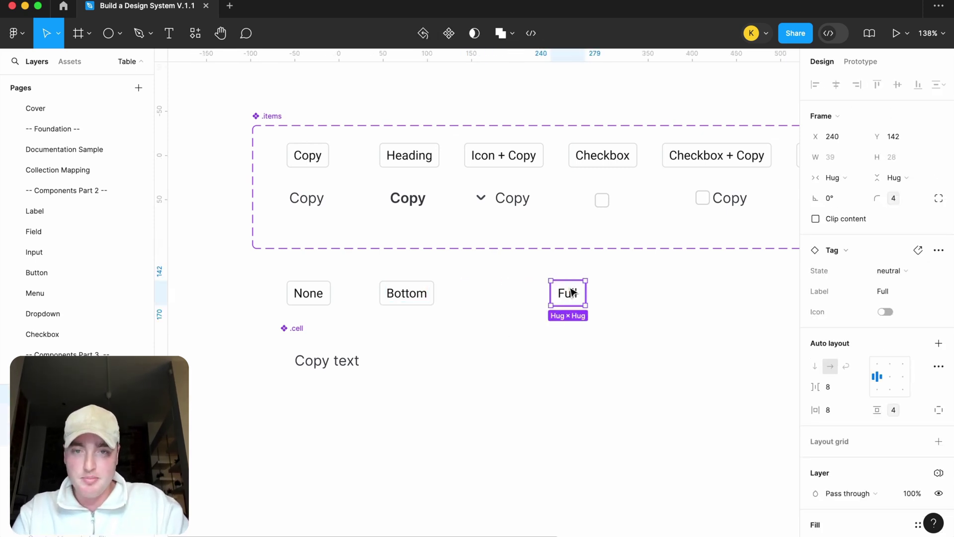
pyautogui.moveTo(424, 295); pyautogui.dragTo(470, 295)
# Step: Add a second variant to the .cell component and rename the set's variant property to Border
pyautogui.click(295, 331)
pyautogui.rightClick(295, 332)
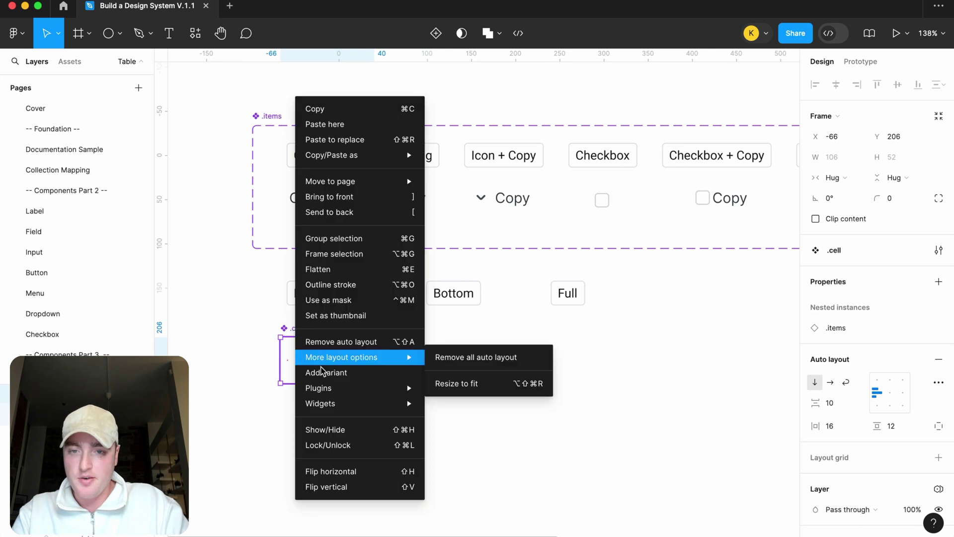
pyautogui.click(365, 374)
pyautogui.click(458, 386)
pyautogui.click(286, 311)
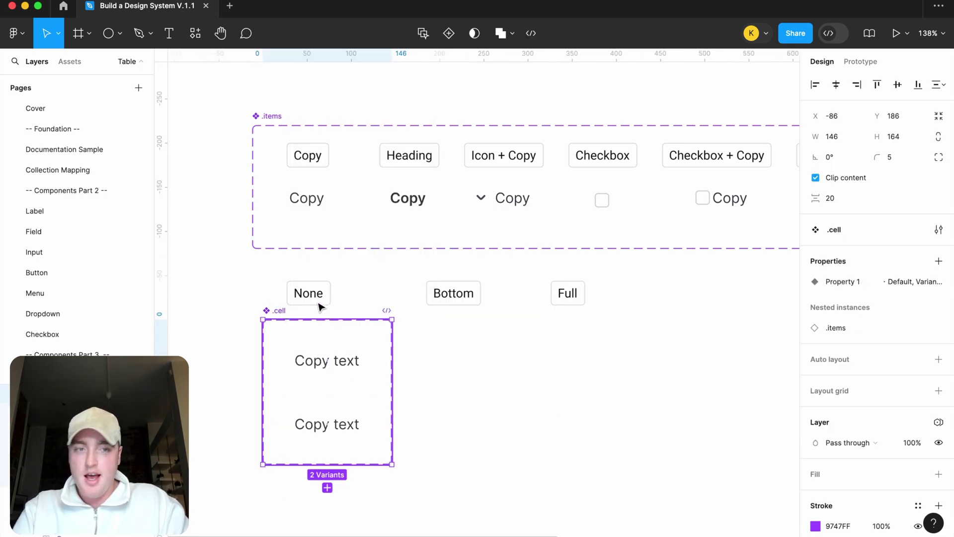
pyautogui.doubleClick(845, 281)
pyautogui.write('Border')
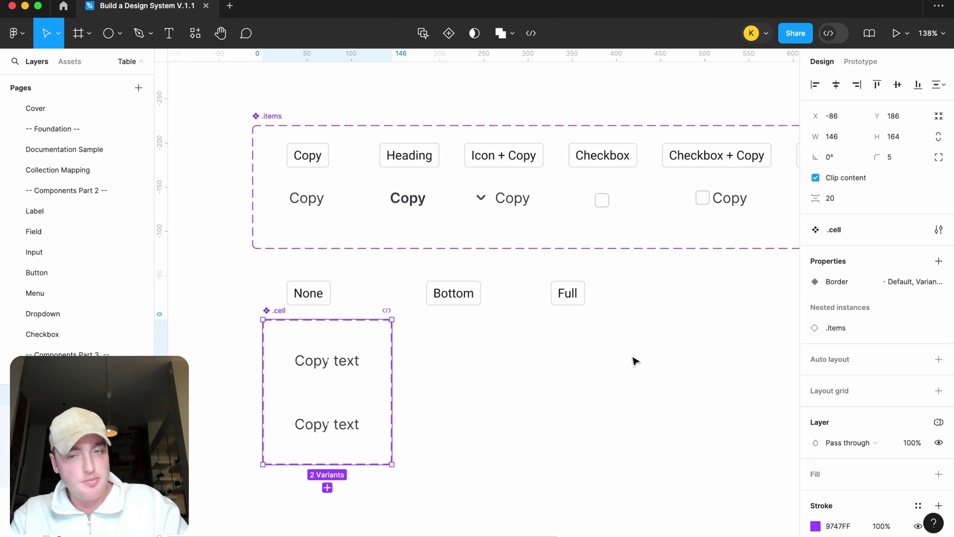
pyautogui.click(553, 373)
# Step: Enlarge the .cell component set to about 470 by 227 so that it encloses the None, Bottom and Full tags
pyautogui.click(280, 312)
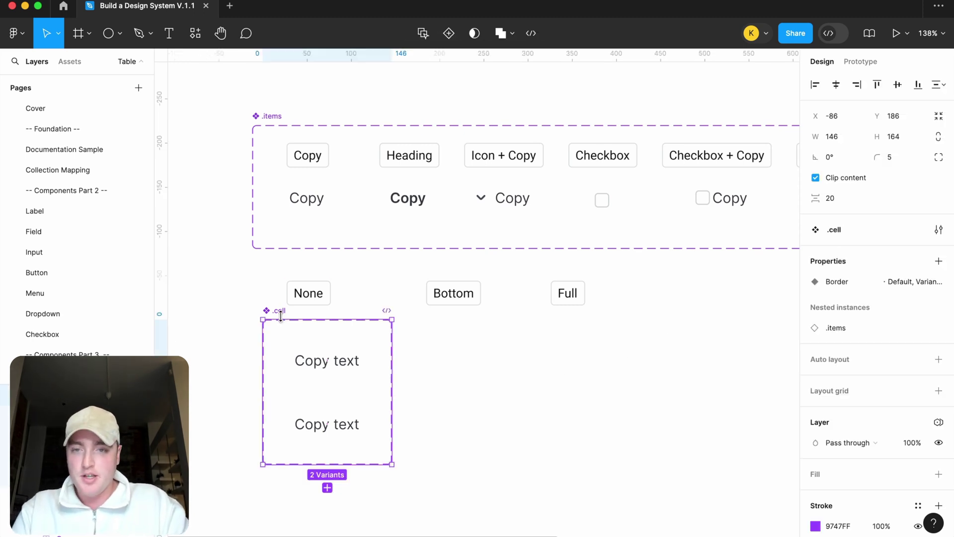
pyautogui.moveTo(260, 344); pyautogui.dragTo(270, 317)
pyautogui.moveTo(336, 318); pyautogui.dragTo(335, 263)
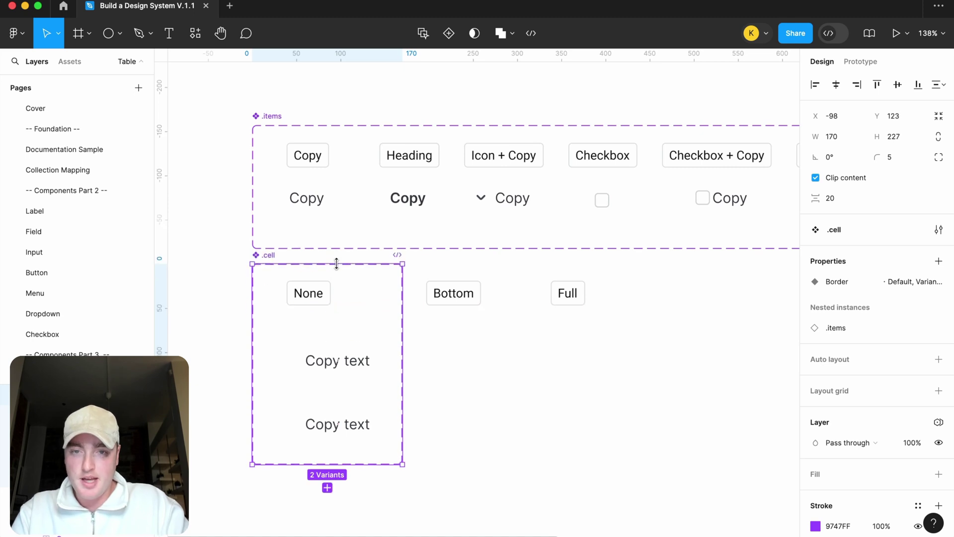
pyautogui.moveTo(406, 309); pyautogui.dragTo(667, 305)
# Step: Arrange the two .cell variants side by side under the None and Bottom tags, aligning the None tag with its variant
pyautogui.click(366, 360)
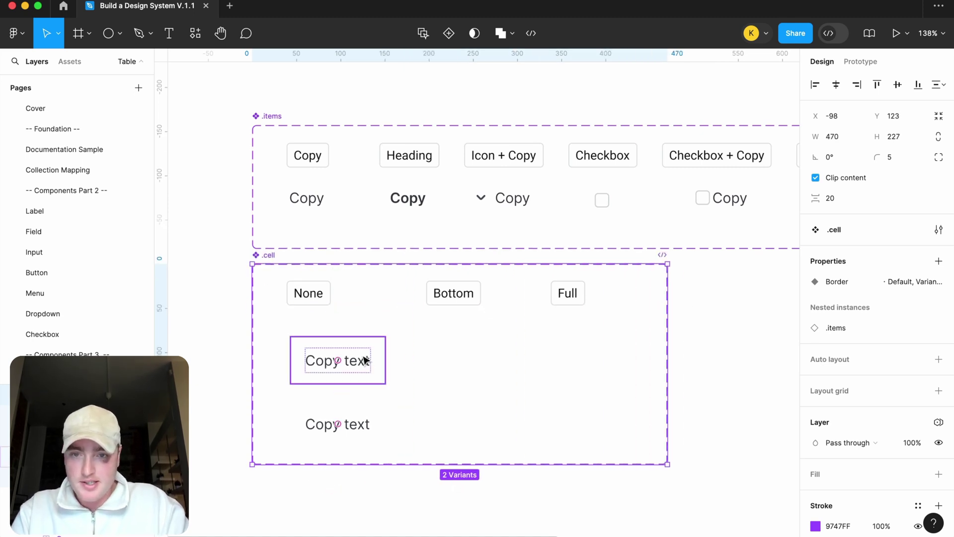
pyautogui.moveTo(376, 361); pyautogui.dragTo(358, 348)
pyautogui.click(313, 294)
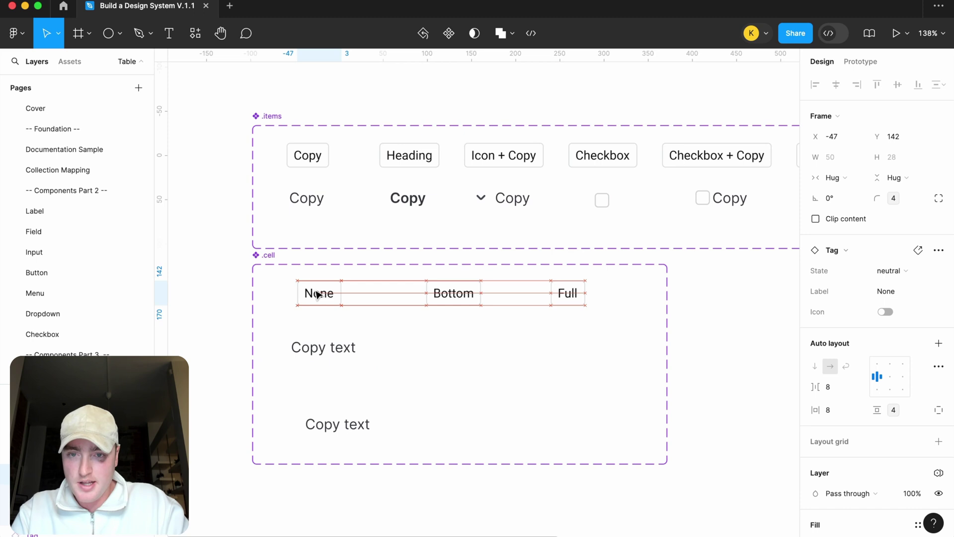
pyautogui.moveTo(348, 425)
pyautogui.mouseDown()
pyautogui.moveTo(443, 407)
pyautogui.moveTo(458, 347)
pyautogui.mouseUp()
# Step: Set the Border value of the variant under the Bottom tag to "bottom"
pyautogui.scroll(-3, 912, 383)
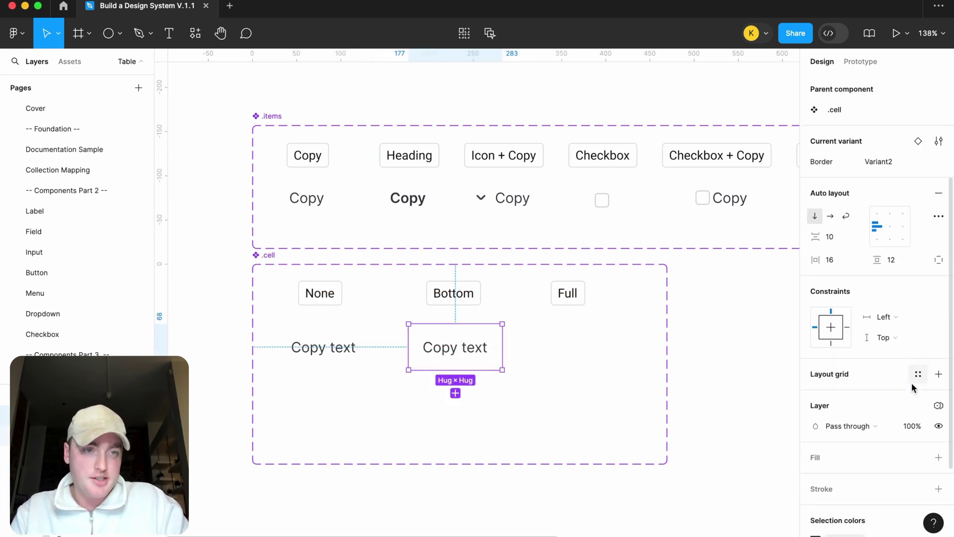
pyautogui.click(879, 162)
pyautogui.write('bo')
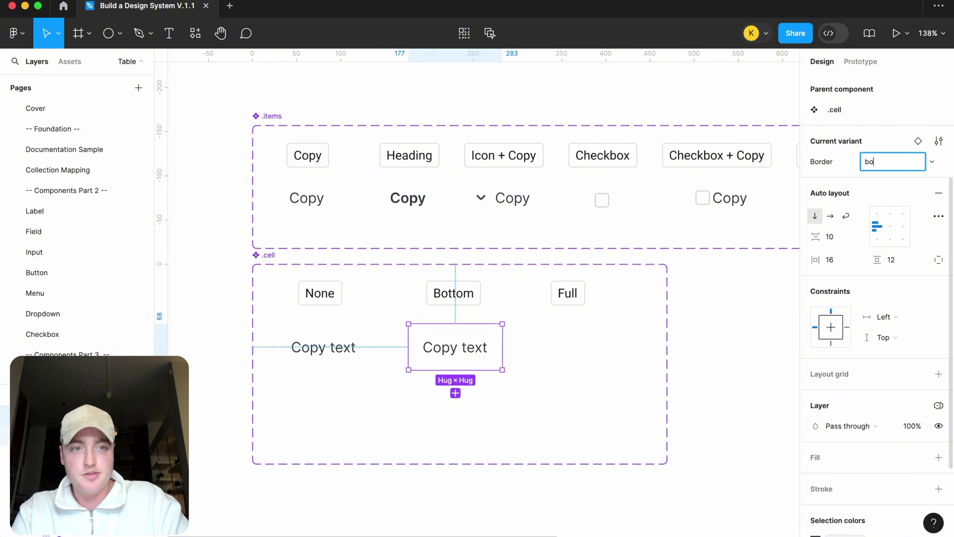
pyautogui.write('ttom')
pyautogui.press('Return')
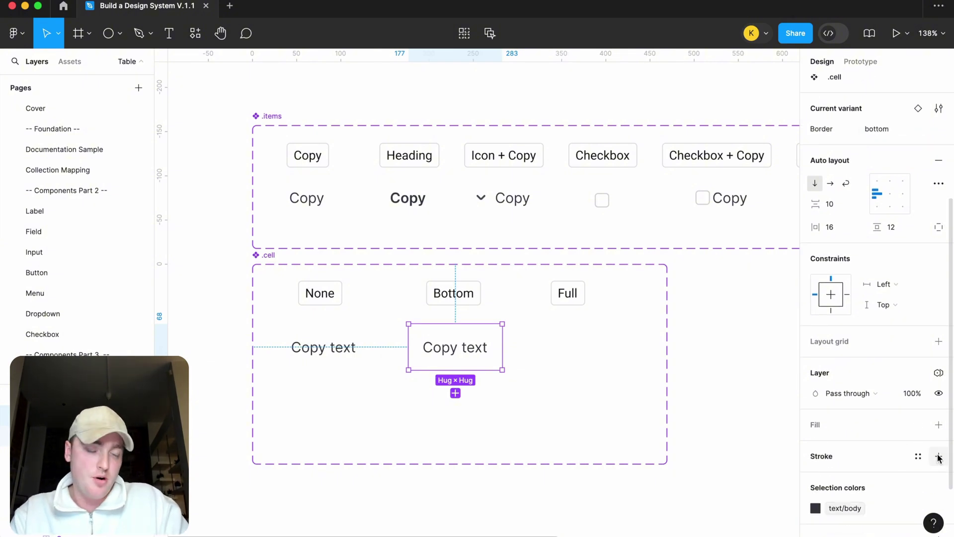
# Step: Add a stroke to only the bottom side of the bottom variant and position it Outside
pyautogui.click(938, 457)
pyautogui.scroll(-2, 937, 459)
pyautogui.click(919, 455)
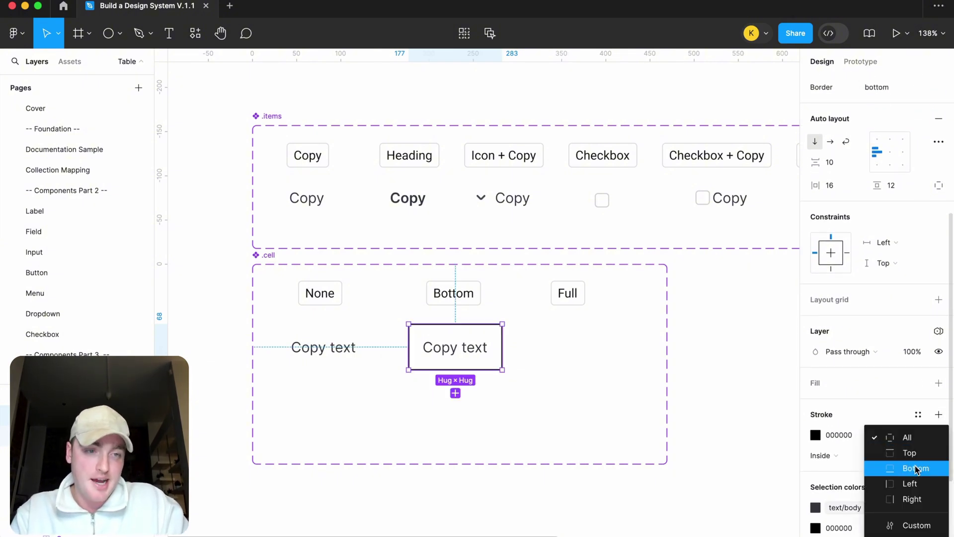
pyautogui.click(916, 468)
pyautogui.scroll(-3, 894, 453)
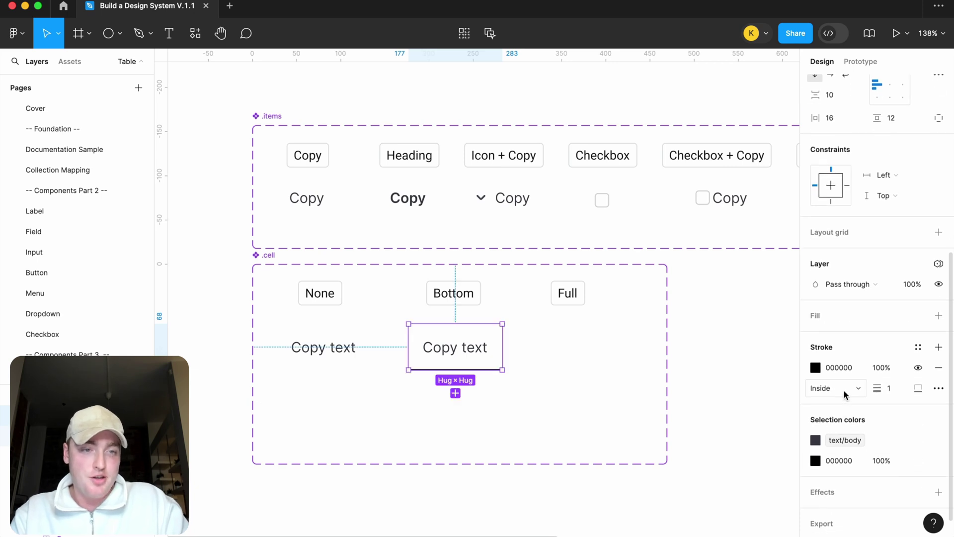
pyautogui.scroll(-1, 846, 382)
pyautogui.click(848, 360)
pyautogui.click(847, 380)
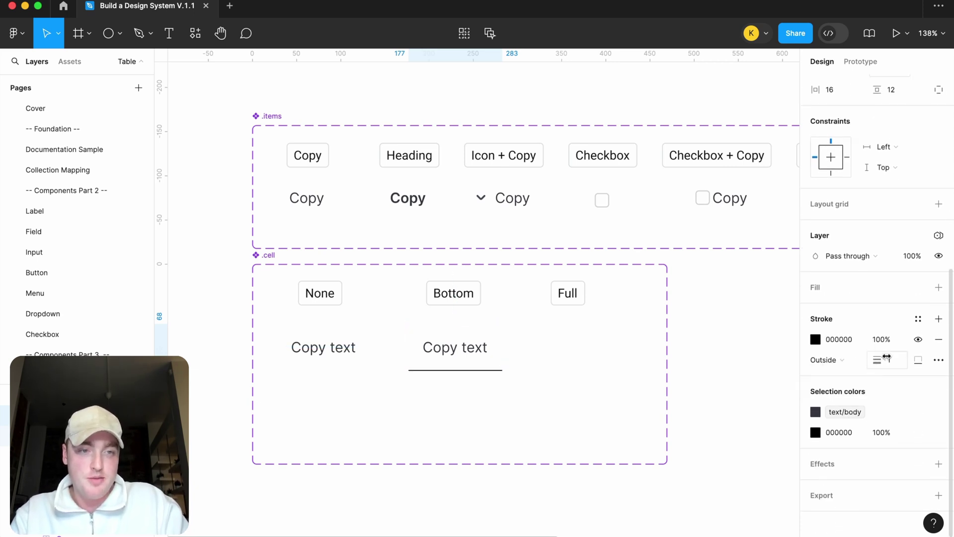
# Step: Bind the bottom variant's stroke weight to the border width variable sm
pyautogui.rightClick(886, 361)
pyautogui.click(905, 441)
pyautogui.write('wid')
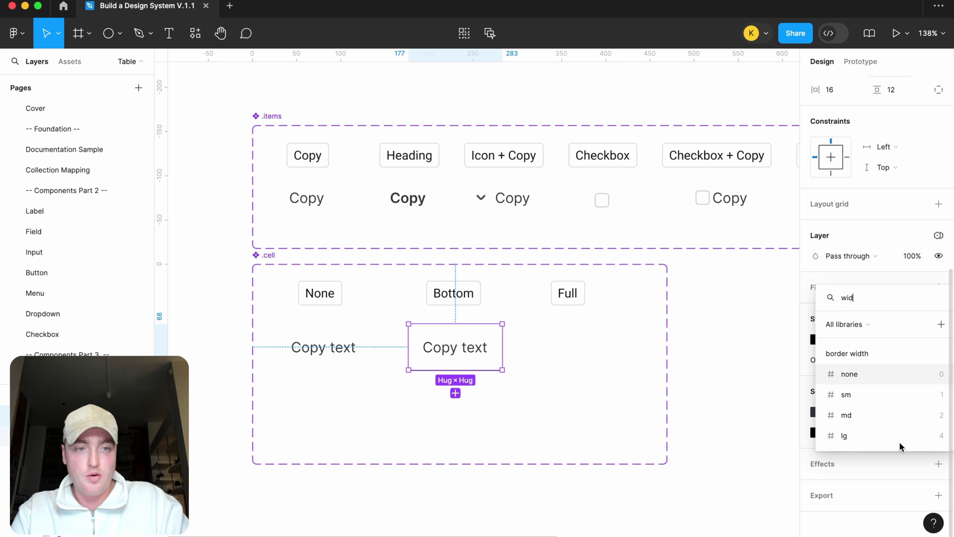
pyautogui.click(882, 394)
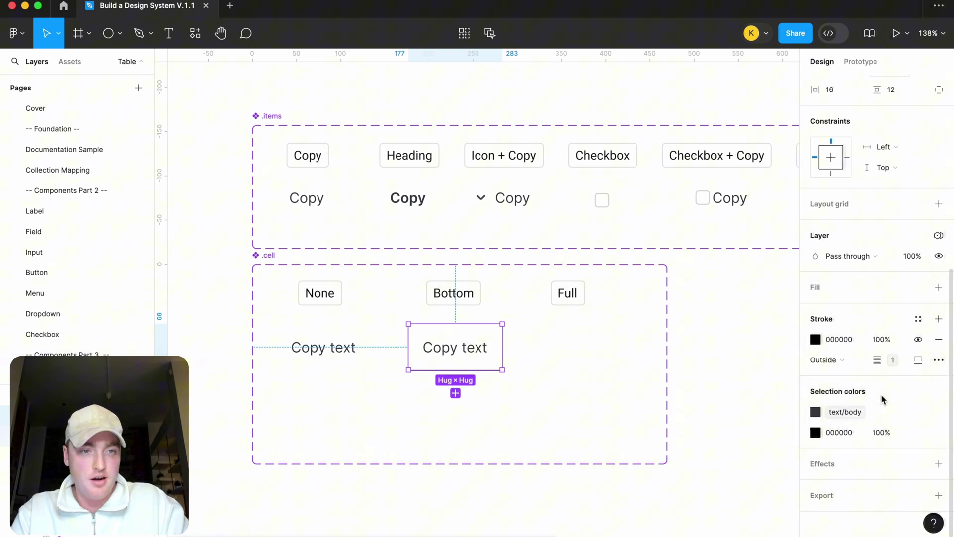
# Step: Apply the border/primary colour variable to the bottom variant's stroke
pyautogui.click(919, 318)
pyautogui.write('bor')
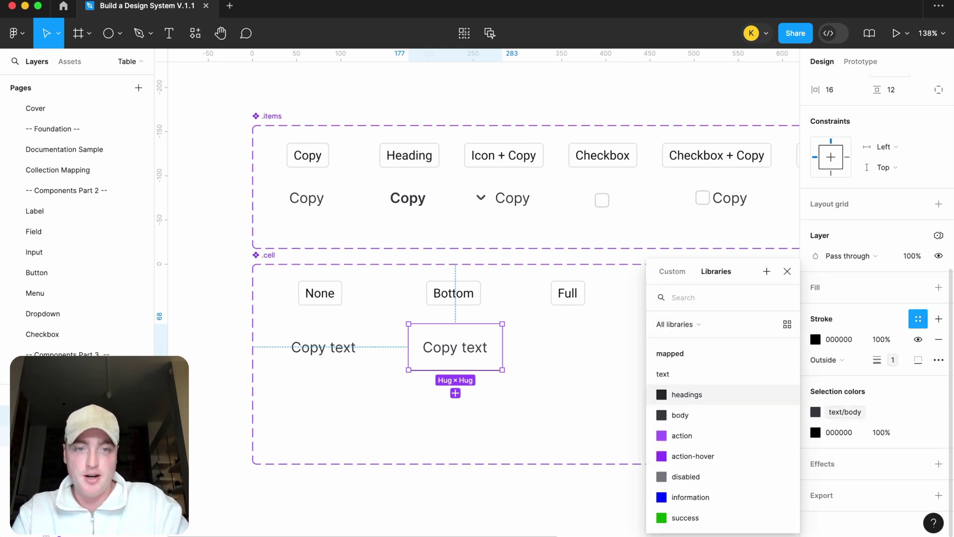
pyautogui.click(795, 372)
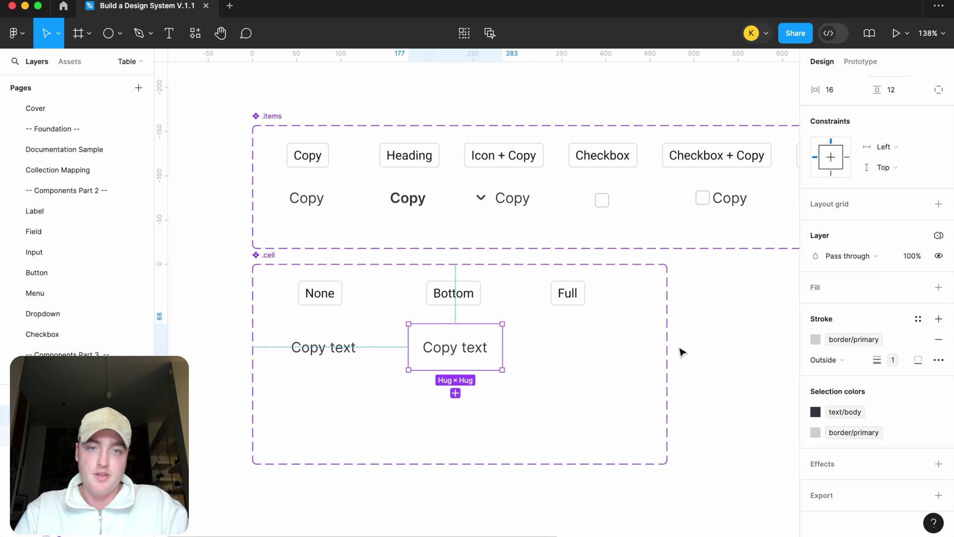
pyautogui.click(694, 352)
# Step: Duplicate the bottom variant beneath the Full tag and set the copy's Border value to "full"
pyautogui.click(349, 356)
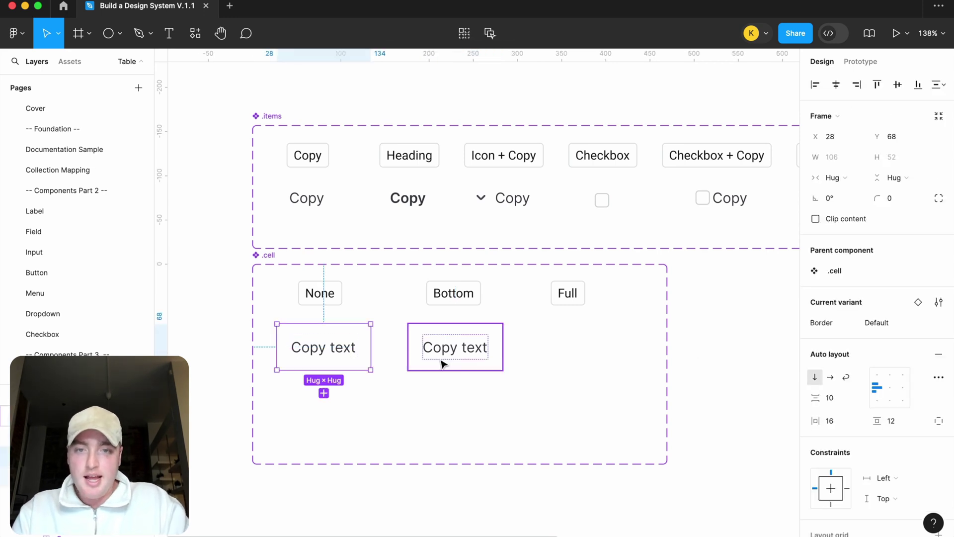
pyautogui.click(441, 364)
pyautogui.moveTo(458, 362); pyautogui.dragTo(571, 363)
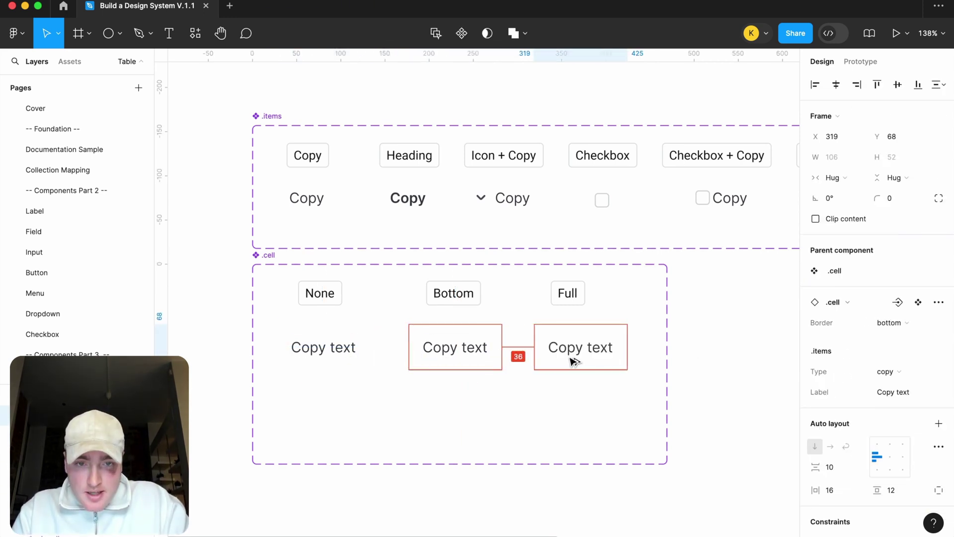
pyautogui.write('full')
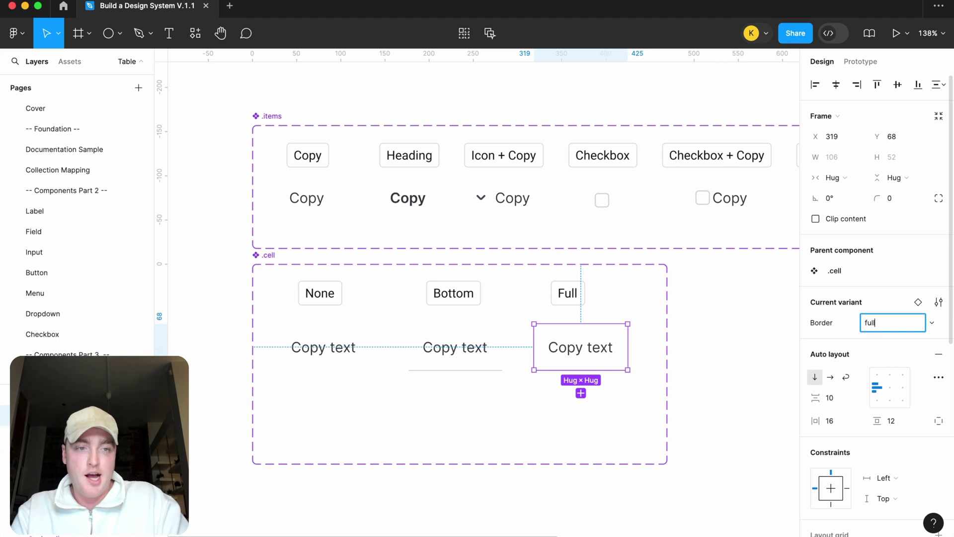
pyautogui.press('Return')
# Step: Switch the full variant's stroke to individual side weights and bind its left side to the border width variable sm
pyautogui.scroll(-7, 848, 425)
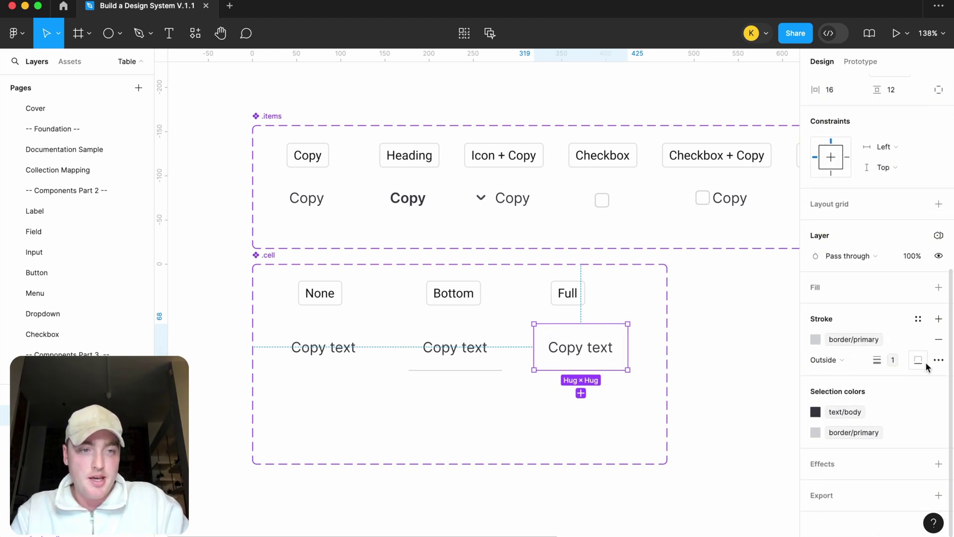
pyautogui.click(922, 361)
pyautogui.click(909, 473)
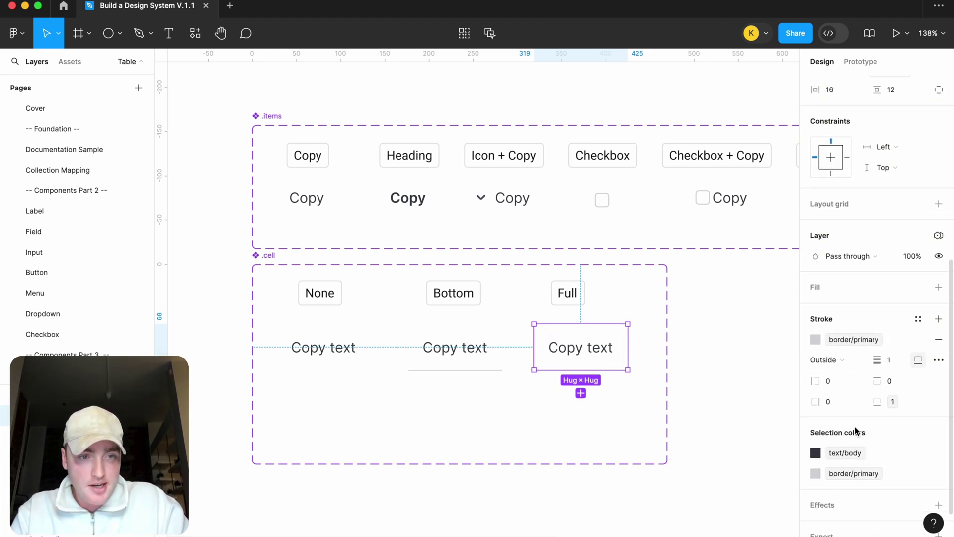
pyautogui.scroll(-2, 855, 426)
pyautogui.click(855, 339)
pyautogui.write('wid')
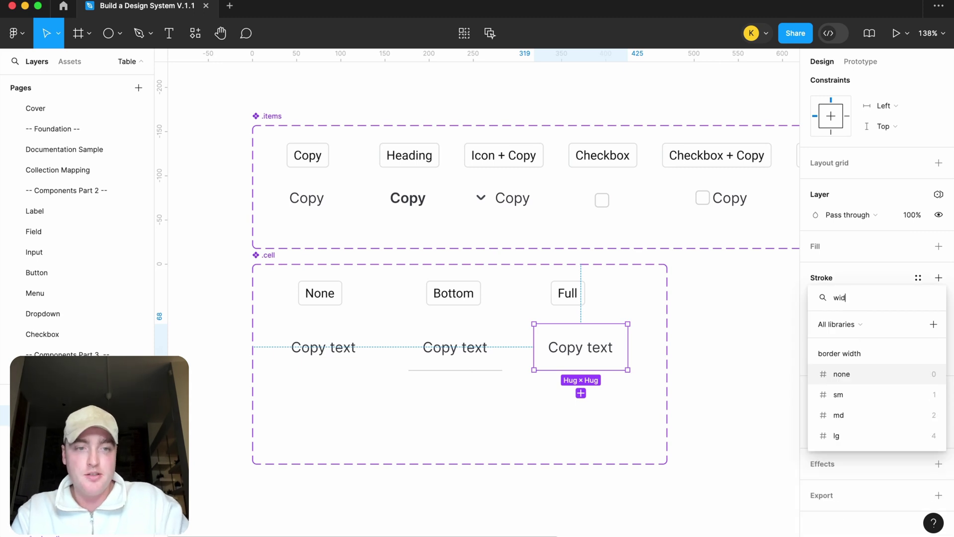
pyautogui.click(845, 394)
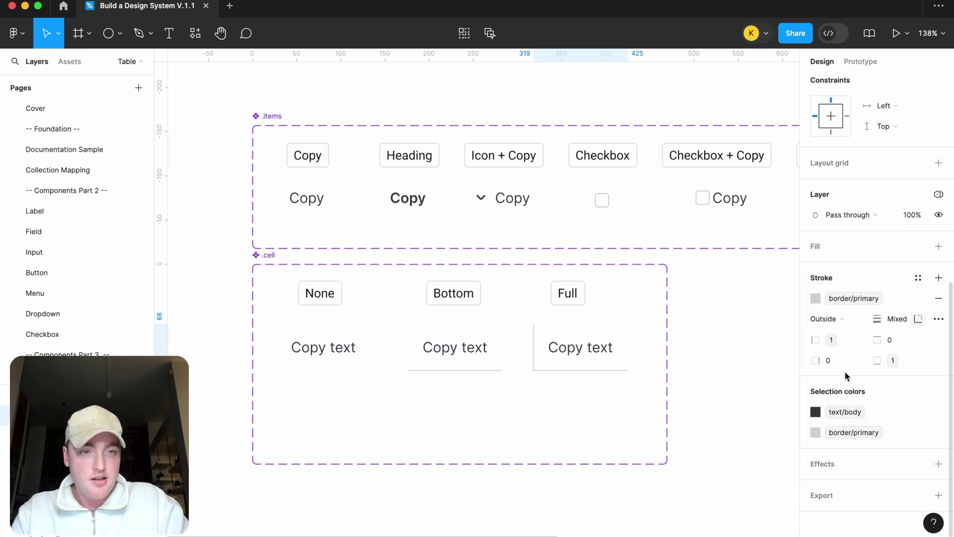
# Step: Bind the full variant's right stroke weight to border width sm and its top stroke weight to border width none
pyautogui.click(857, 360)
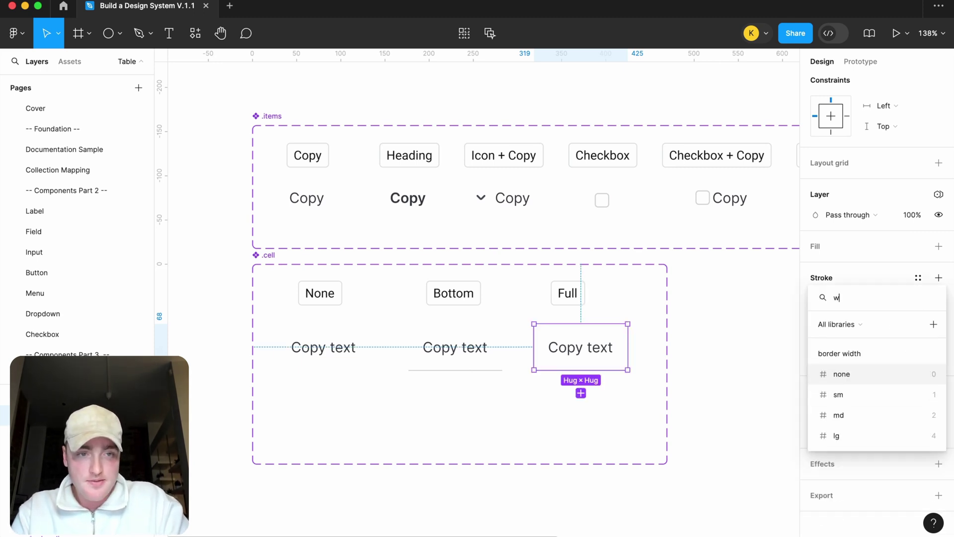
pyautogui.click(844, 393)
pyautogui.click(914, 341)
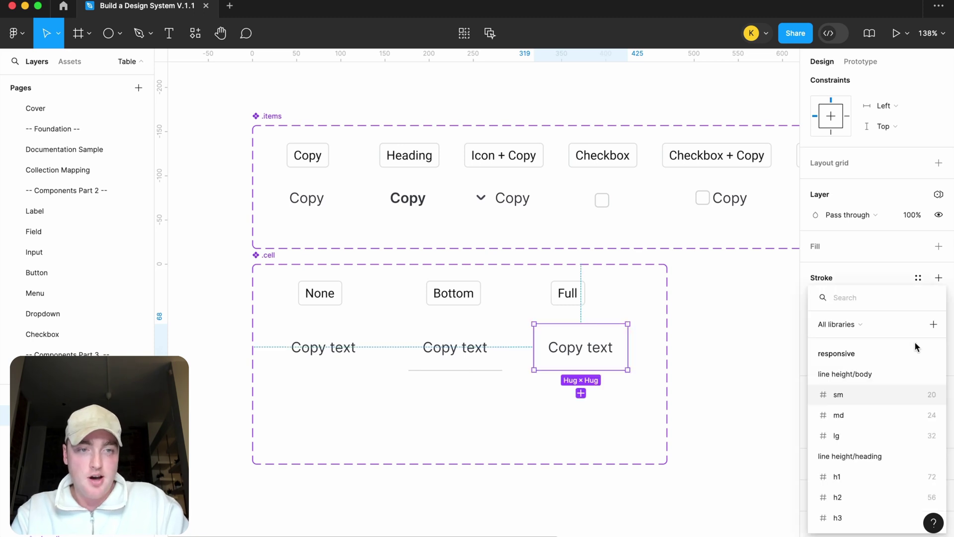
pyautogui.write('wid')
pyautogui.click(866, 372)
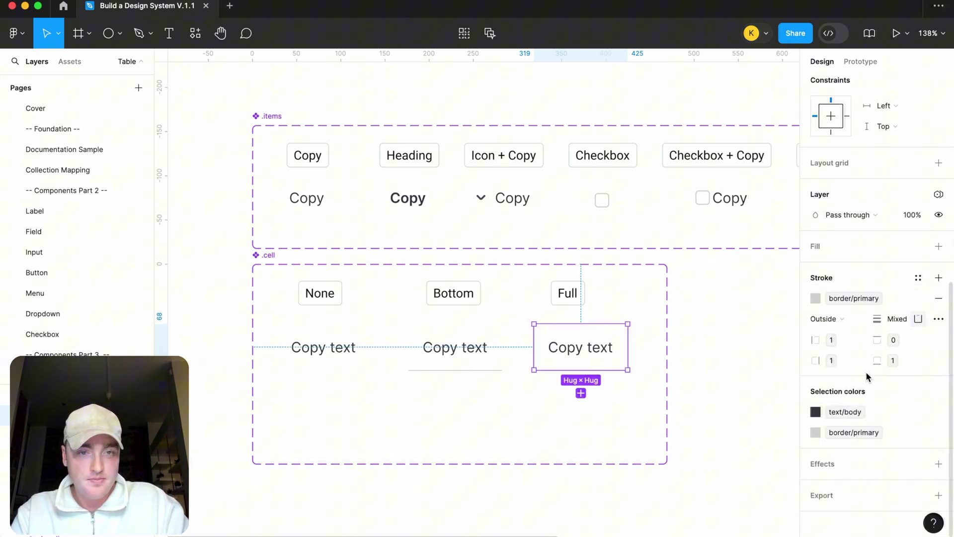
pyautogui.click(725, 321)
pyautogui.click(610, 348)
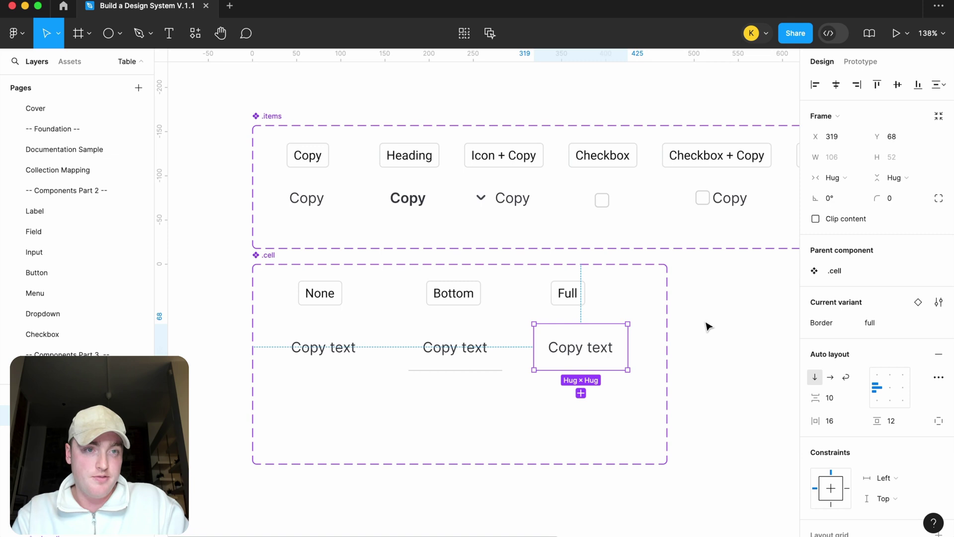
pyautogui.scroll(-7, 864, 398)
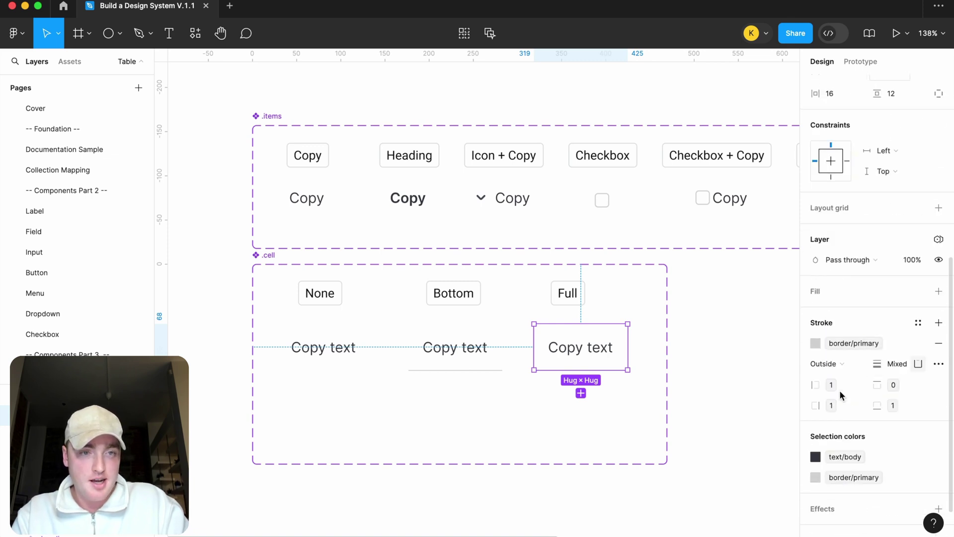
pyautogui.click(706, 309)
# Step: Place test instances of the bottom and full .cell variants beside the set, stacked one above the other
pyautogui.scroll(-2, 707, 309)
pyautogui.hscroll(3, 708, 308)
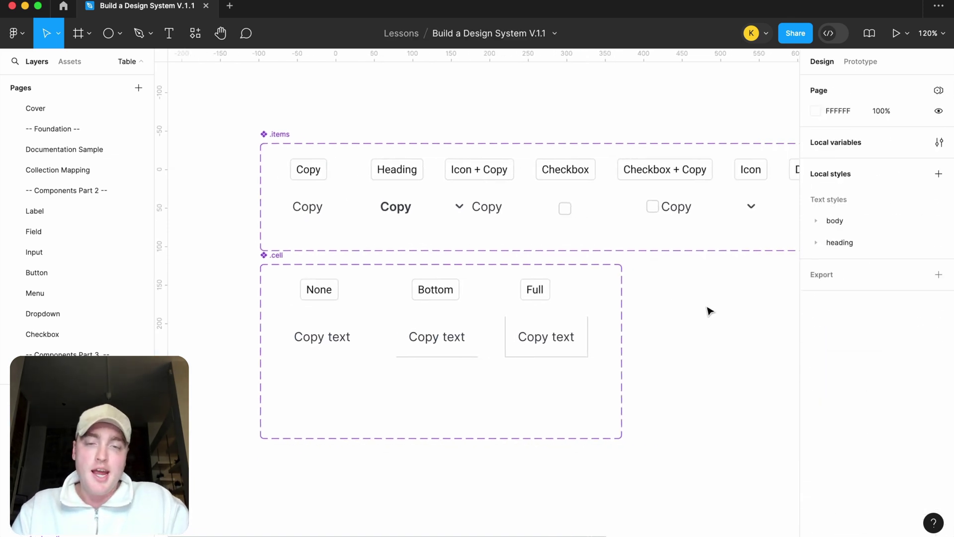
pyautogui.click(443, 337)
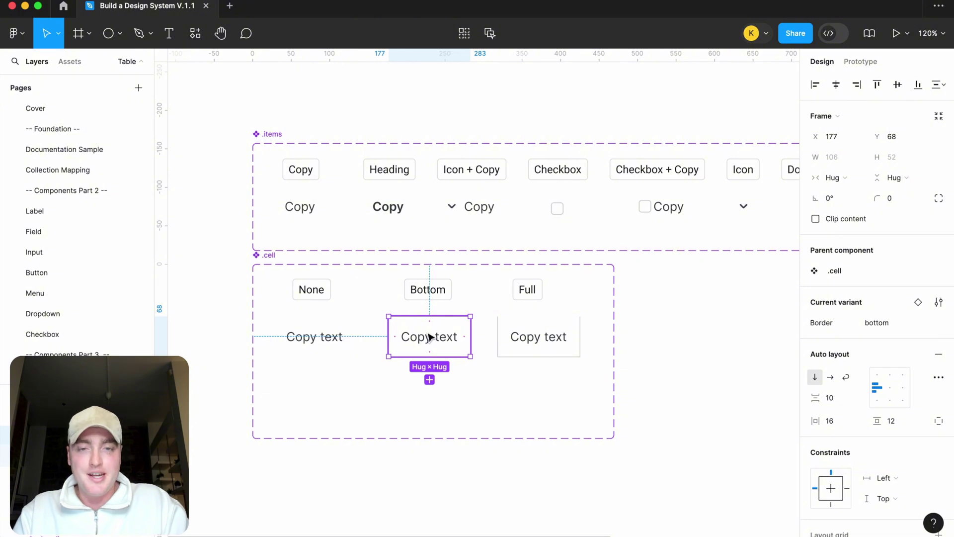
pyautogui.moveTo(431, 338); pyautogui.dragTo(756, 341)
pyautogui.hscroll(3, 565, 341)
pyautogui.click(434, 328)
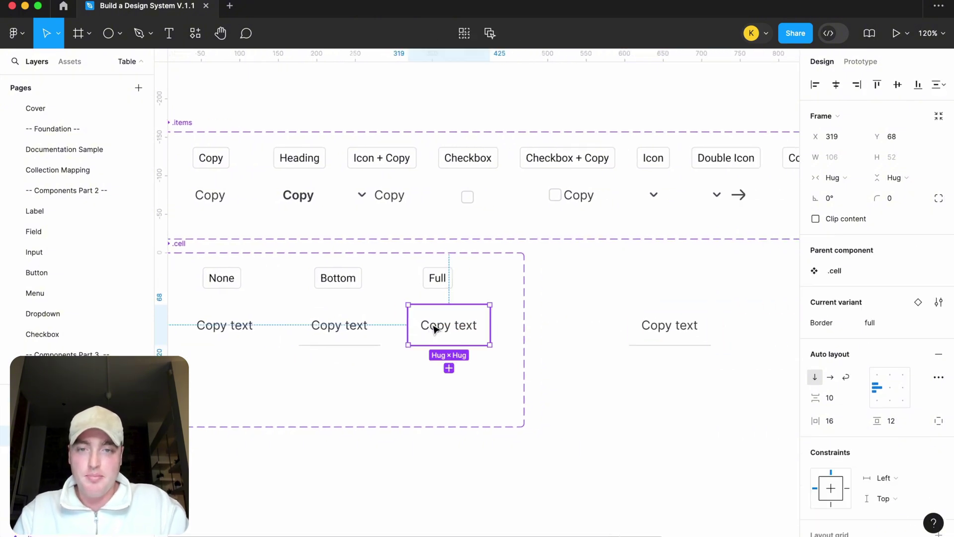
pyautogui.moveTo(434, 328); pyautogui.dragTo(653, 330)
pyautogui.click(728, 312)
# Step: Align the full test instance directly beneath the bottom one and examine how their borders meet
pyautogui.scroll(5, 731, 314)
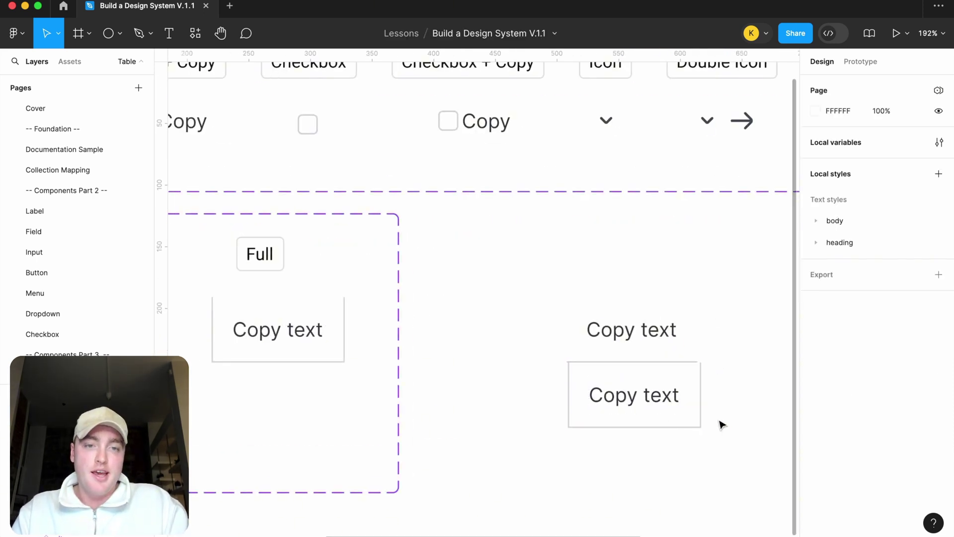
pyautogui.scroll(4, 734, 424)
pyautogui.moveTo(660, 401); pyautogui.dragTo(654, 402)
pyautogui.click(742, 277)
pyautogui.scroll(-5, 742, 276)
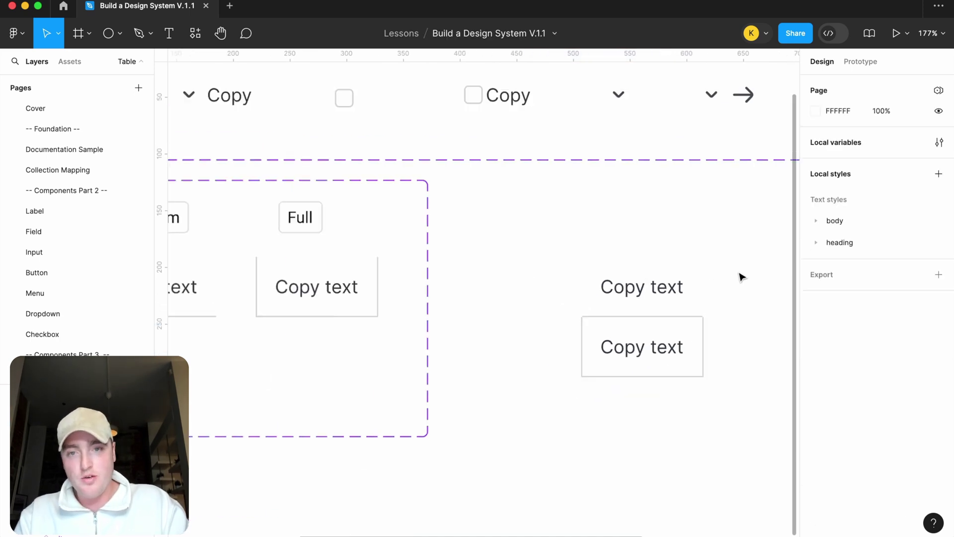
pyautogui.scroll(-2, 742, 277)
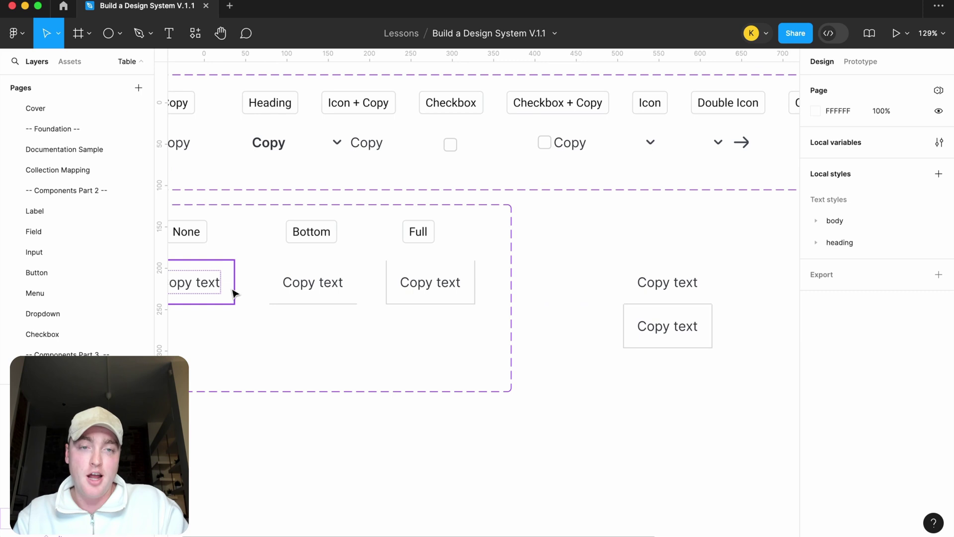
pyautogui.scroll(3, 741, 302)
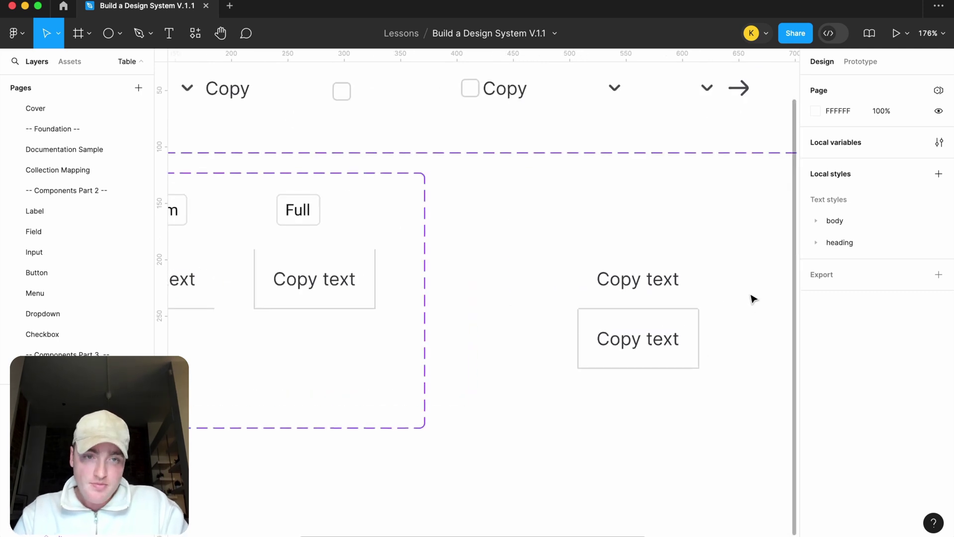
pyautogui.scroll(1, 739, 330)
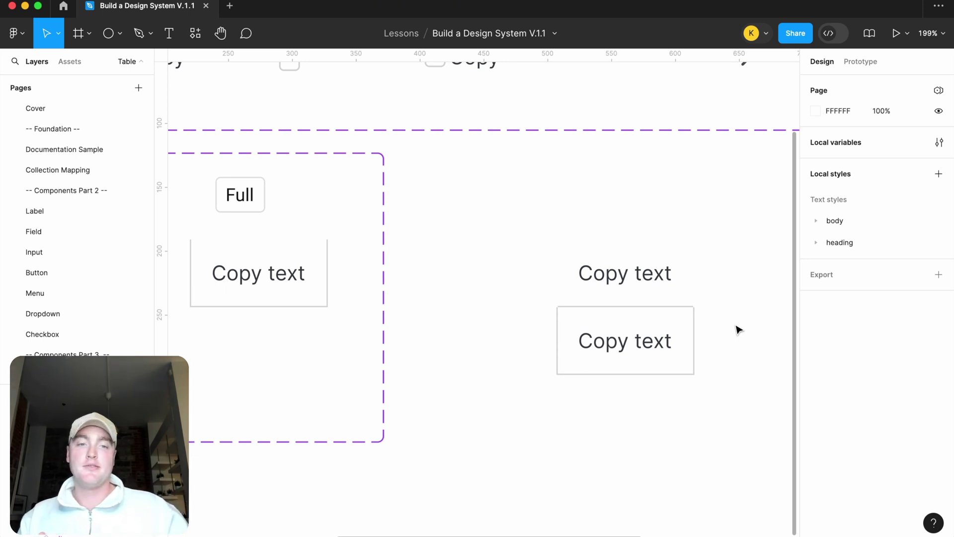
pyautogui.scroll(-2, 739, 330)
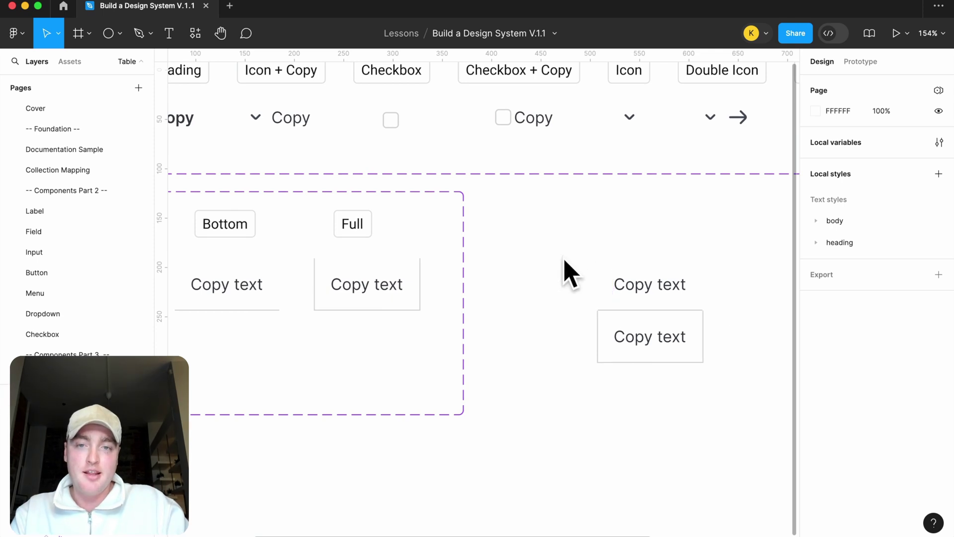
pyautogui.scroll(-2, 637, 262)
# Step: Delete the two stacked test instances beside the .cell set
pyautogui.click(647, 298)
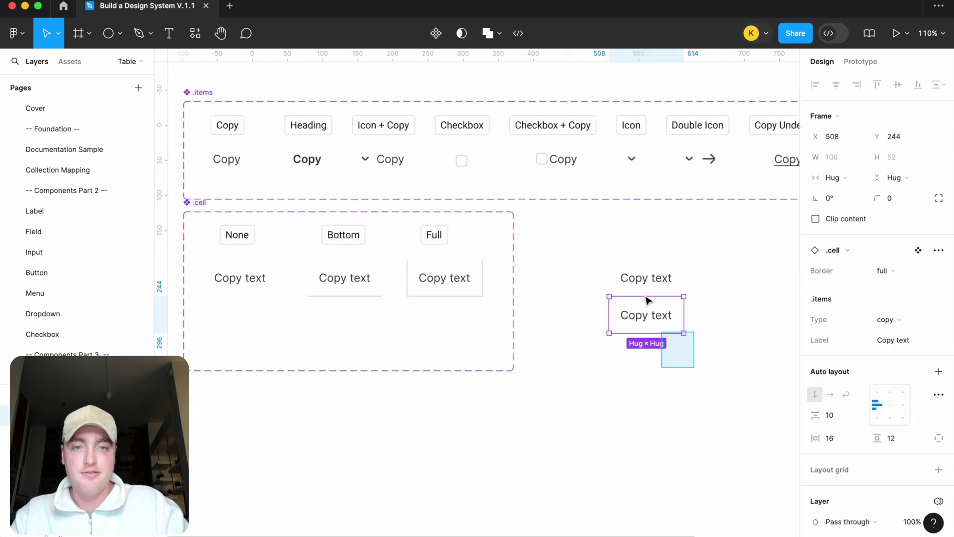
pyautogui.keyDown('shift'); pyautogui.click(638, 283); pyautogui.keyUp('shift')
pyautogui.press('Delete')
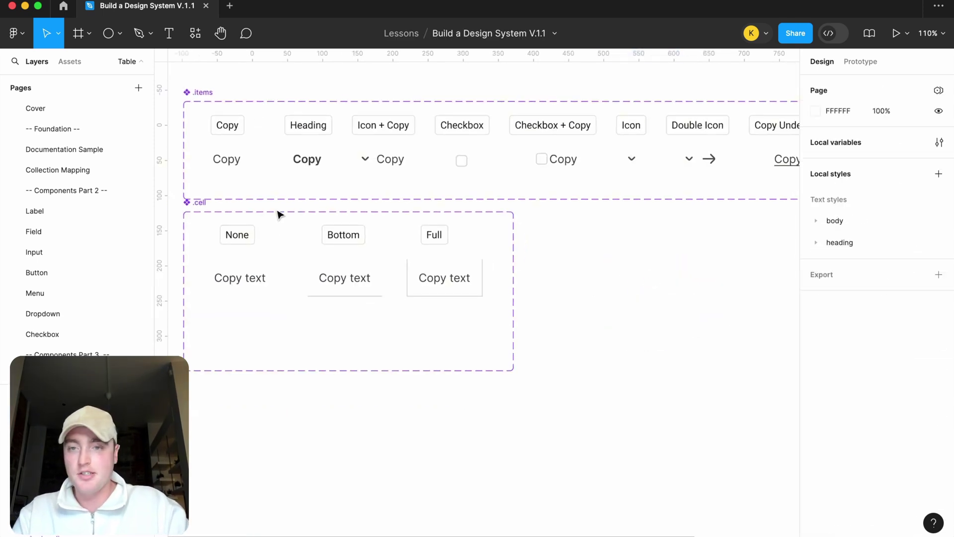
# Step: Place an instance of the variant under the None tag beside the set and rename that variant's Border value to "none"
pyautogui.moveTo(238, 277); pyautogui.dragTo(625, 277)
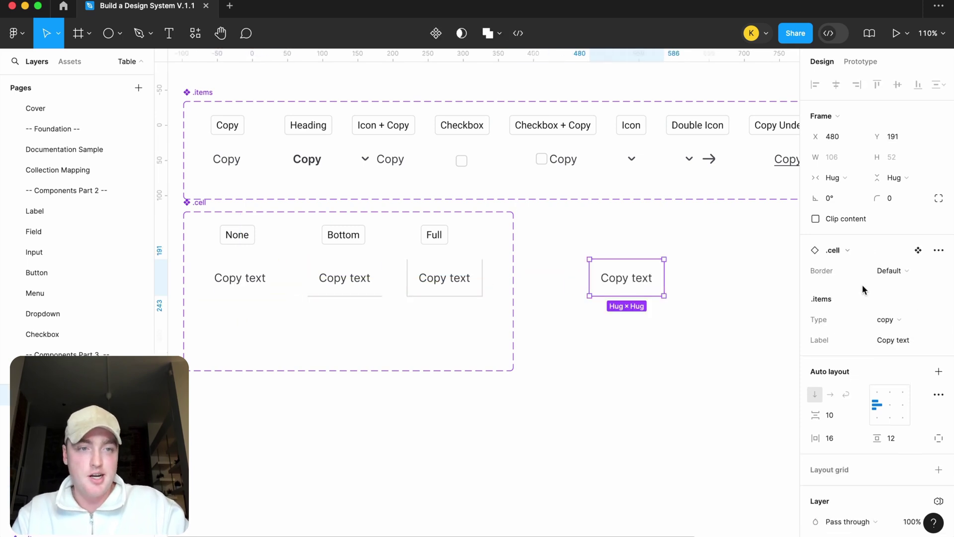
pyautogui.click(230, 271)
pyautogui.click(899, 324)
pyautogui.write('nonme')
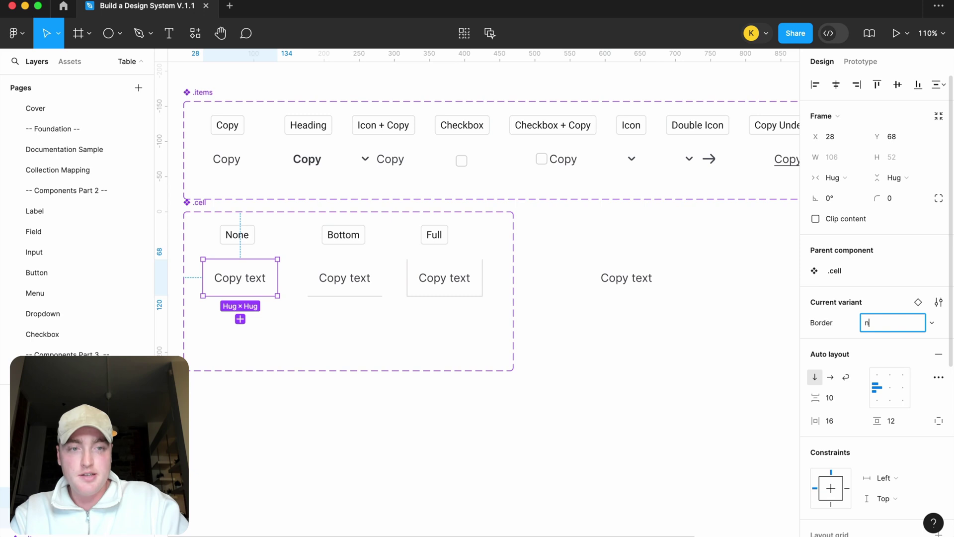
pyautogui.press('Return')
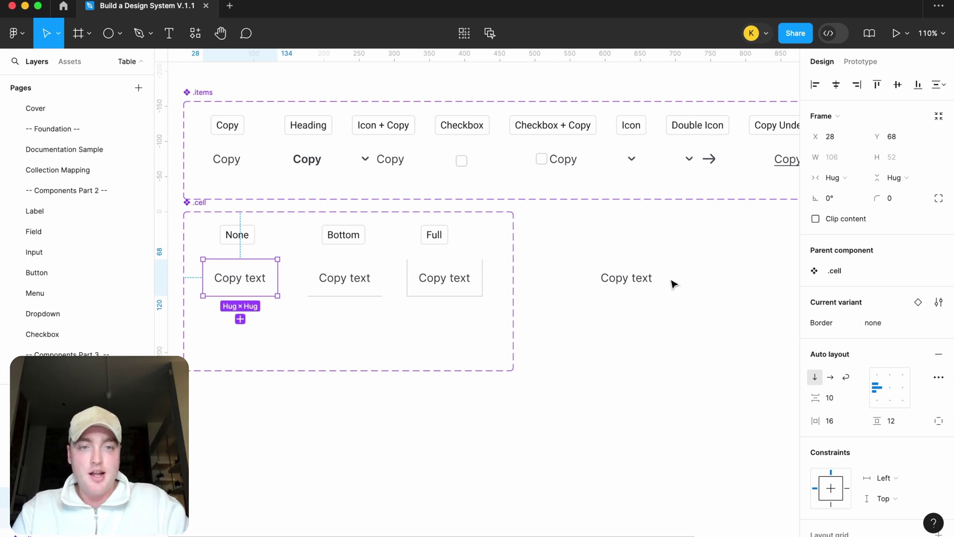
# Step: Test the new instance's Border property by switching it to bottom and to full
pyautogui.click(646, 279)
pyautogui.click(879, 270)
pyautogui.click(874, 285)
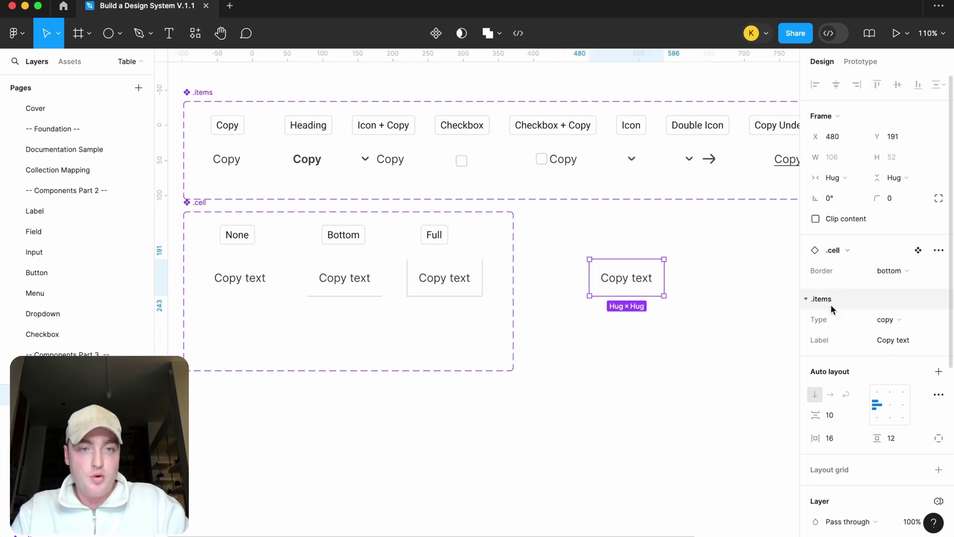
pyautogui.click(693, 337)
pyautogui.click(626, 279)
pyautogui.click(899, 273)
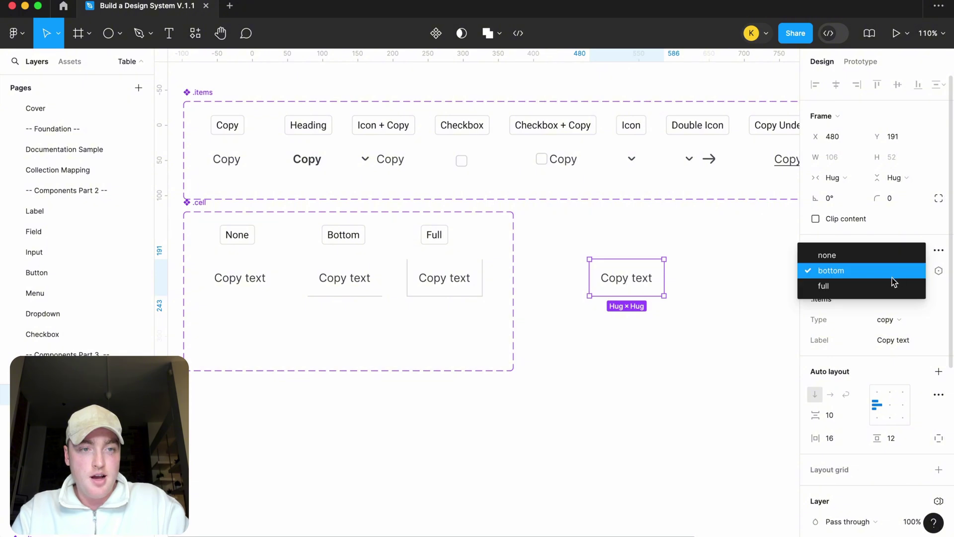
pyautogui.click(888, 285)
# Step: Examine the stroke settings of the bottom variant in the .cell set
pyautogui.click(420, 333)
pyautogui.click(378, 279)
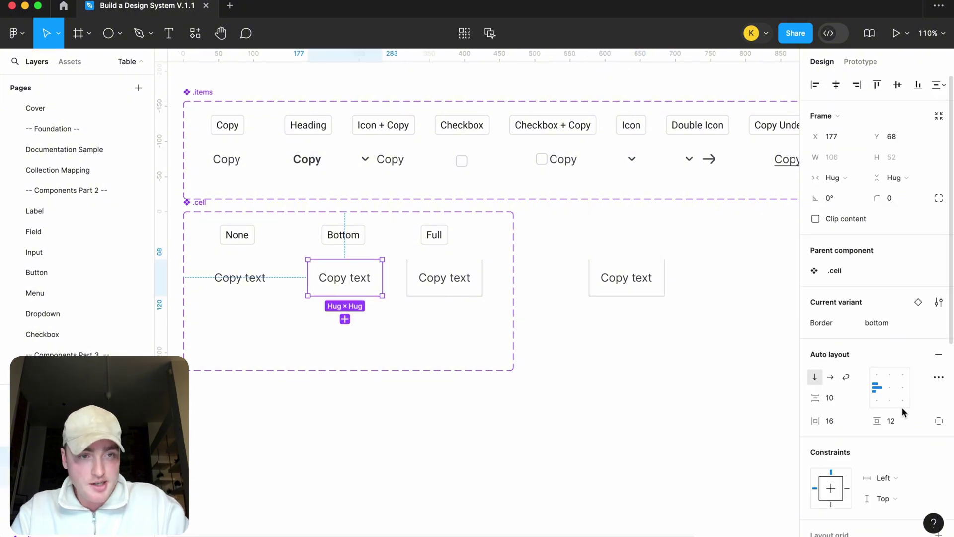
pyautogui.scroll(-7, 903, 407)
pyautogui.click(427, 284)
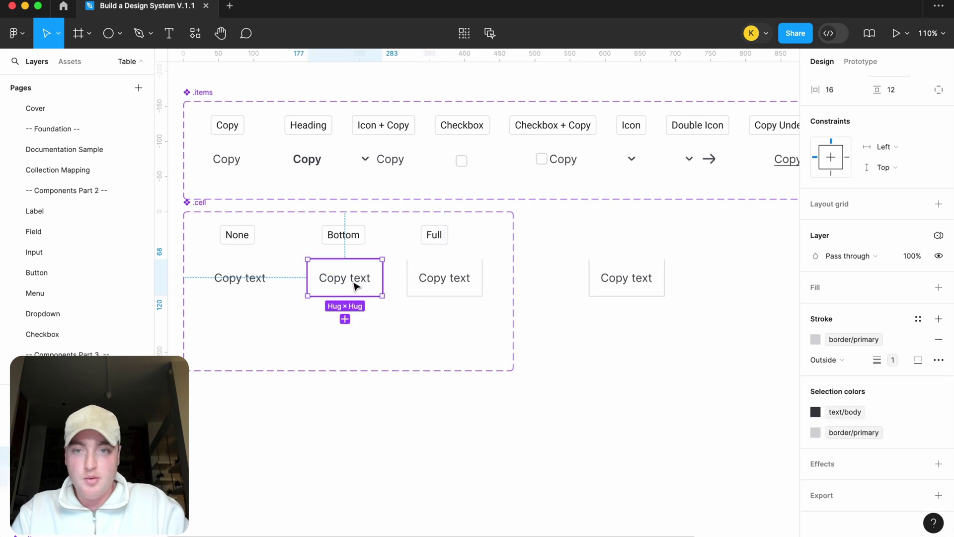
# Step: Delete the test instance beside the .cell set and reduce the set's height to about 161
pyautogui.click(673, 366)
pyautogui.moveTo(687, 362); pyautogui.dragTo(627, 273)
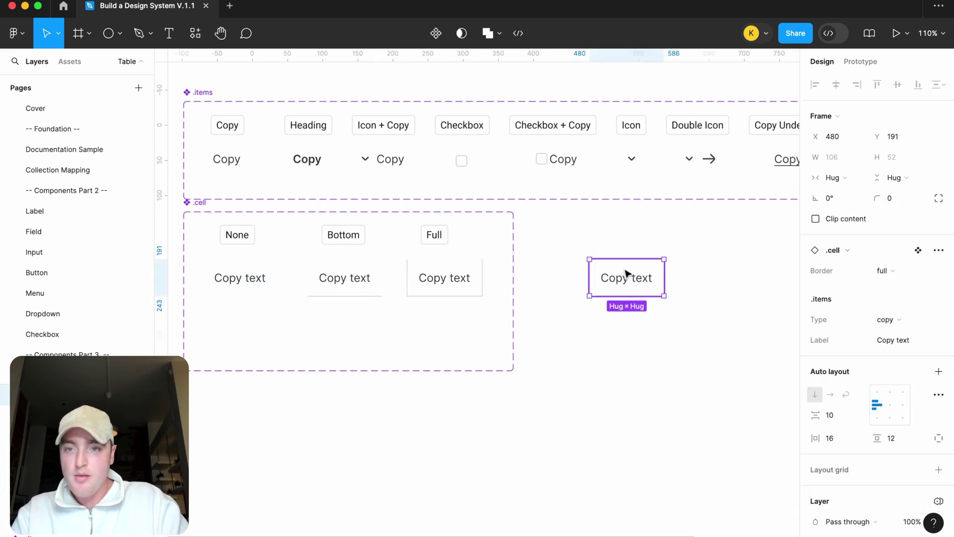
pyautogui.press('Delete')
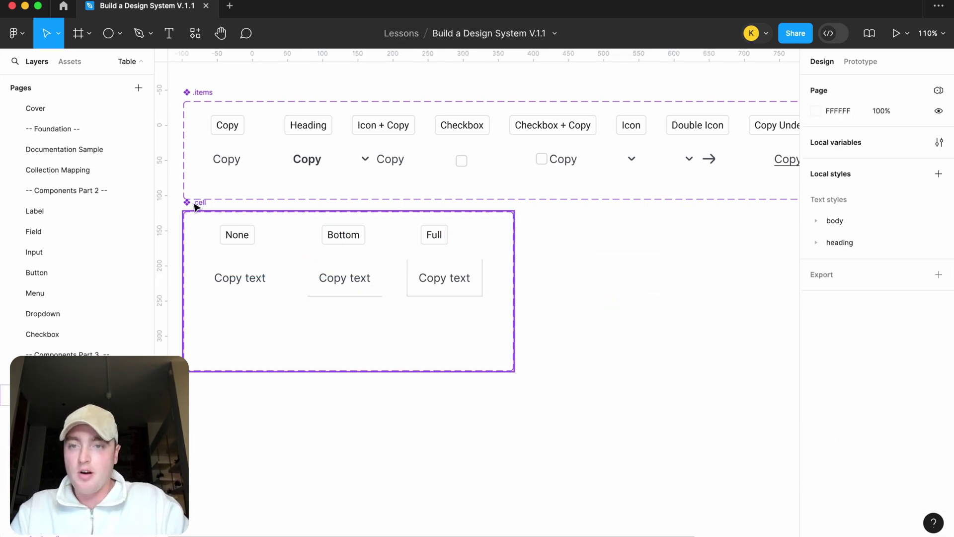
pyautogui.click(368, 363)
pyautogui.moveTo(368, 369); pyautogui.dragTo(367, 324)
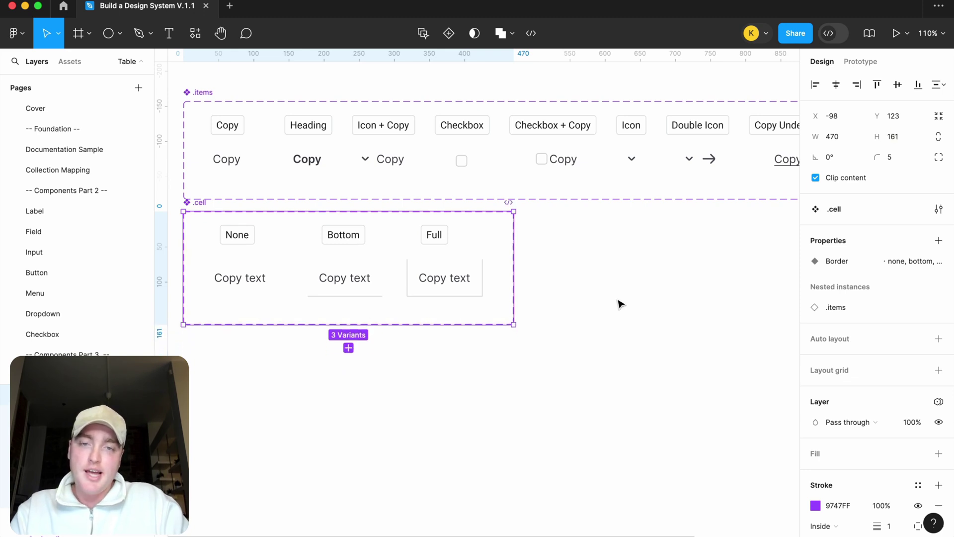
# Step: Place an instance of the bottom .cell variant below the .cell set and put a duplicate directly beside it
pyautogui.click(672, 298)
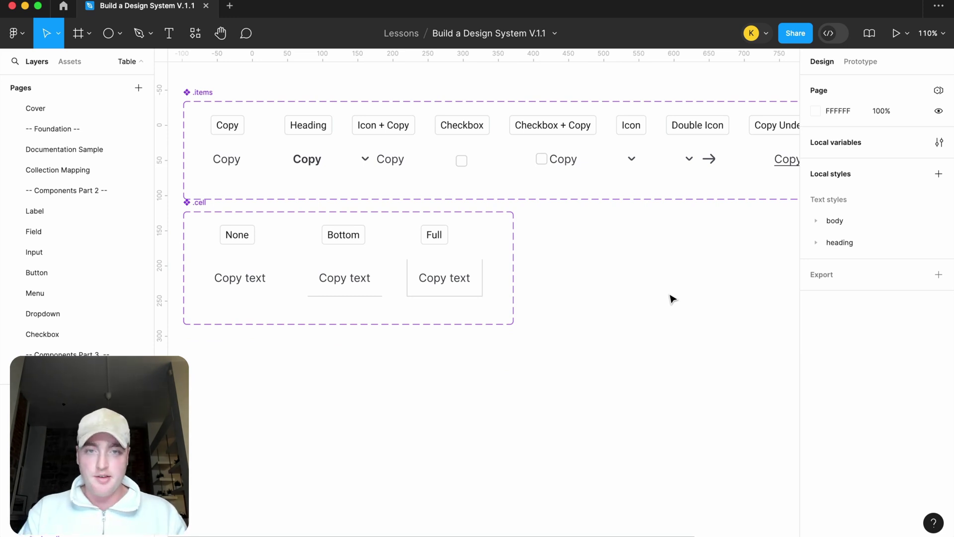
pyautogui.scroll(-5, 580, 228)
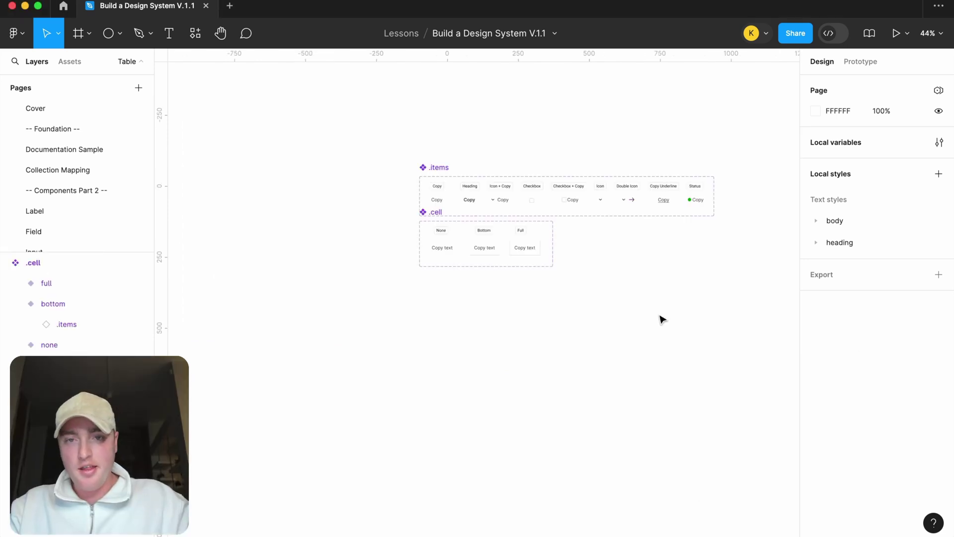
pyautogui.hscroll(5, 663, 319)
pyautogui.scroll(2, 663, 319)
pyautogui.scroll(5, 572, 314)
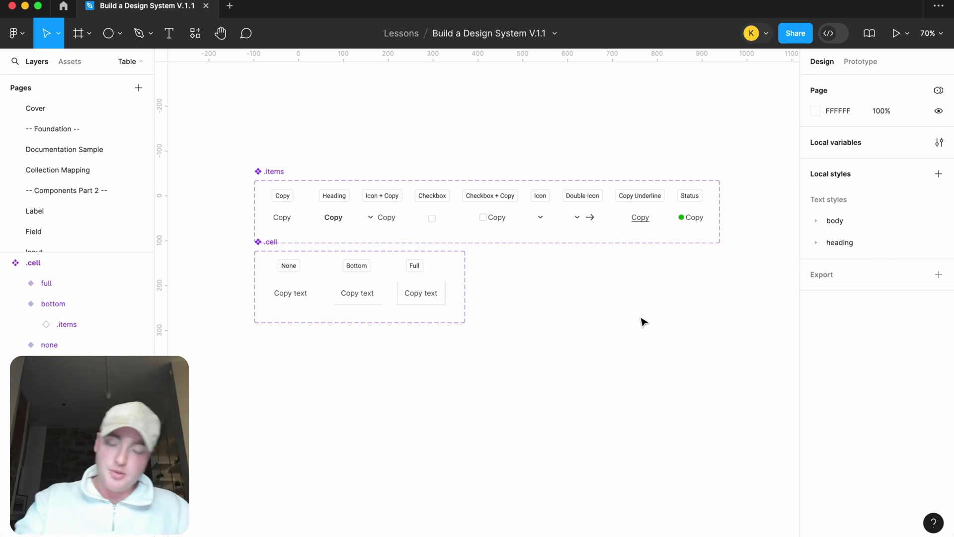
pyautogui.click(366, 295)
pyautogui.moveTo(367, 296); pyautogui.dragTo(374, 423)
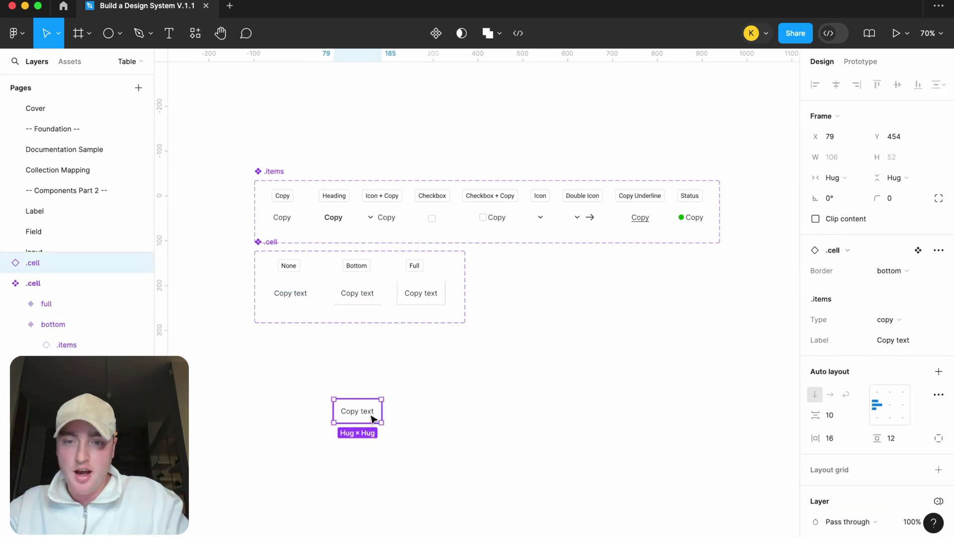
pyautogui.scroll(3, 366, 420)
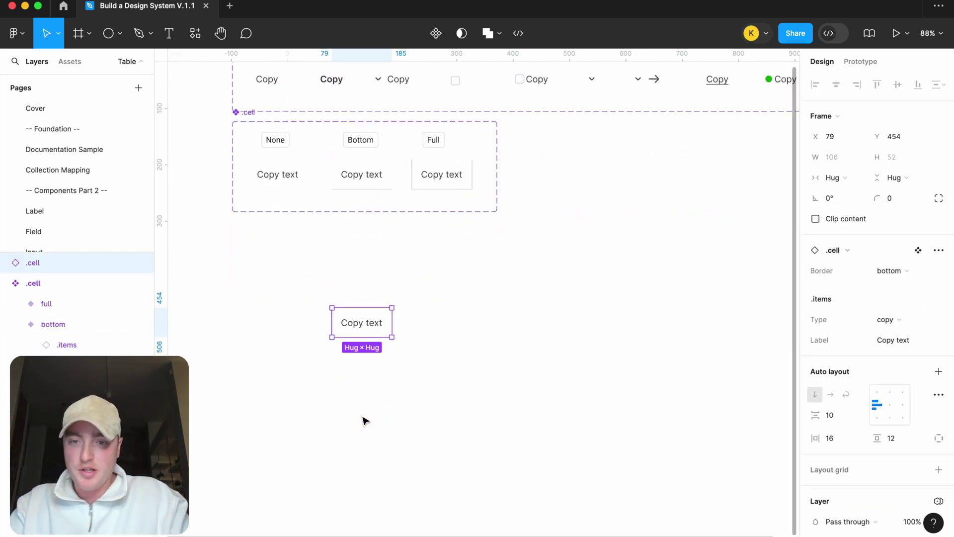
pyautogui.scroll(-3, 389, 266)
pyautogui.keyDown('alt'); pyautogui.moveTo(370, 246); pyautogui.dragTo(428, 247); pyautogui.keyUp('alt')
# Step: Wrap the two cell instances in a horizontal auto layout frame with 0 spacing and name it ".row"
pyautogui.moveTo(494, 277); pyautogui.dragTo(378, 246)
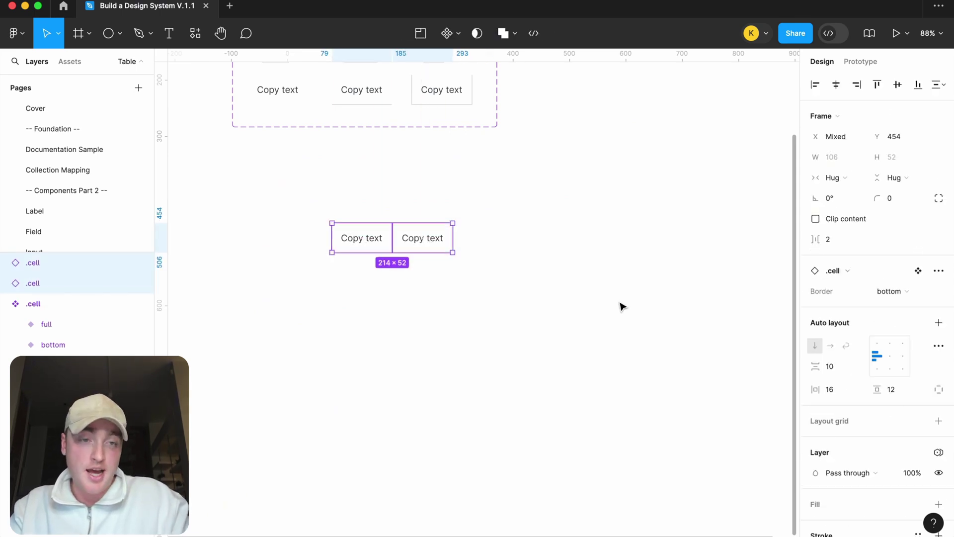
pyautogui.hotkey('shift', 'a')
pyautogui.click(828, 294)
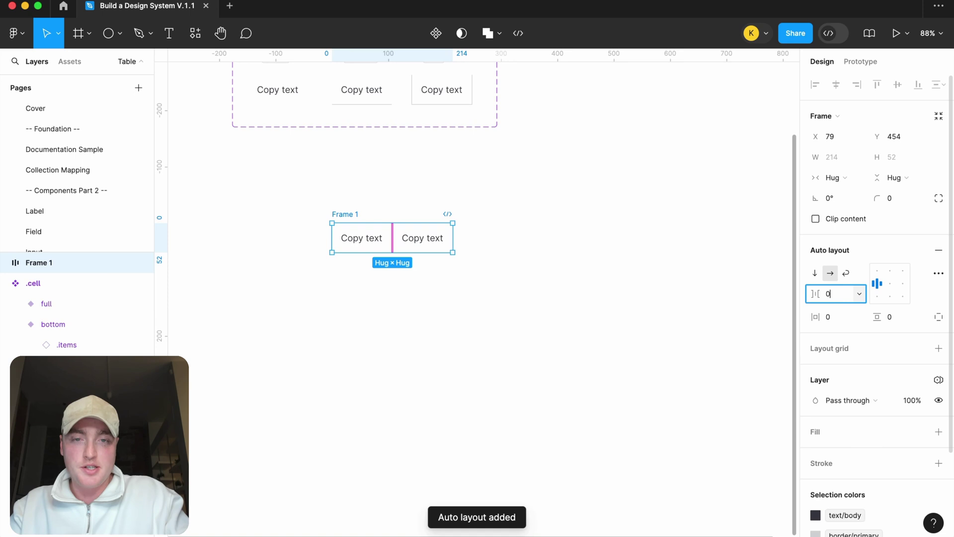
pyautogui.write('0')
pyautogui.press('Return')
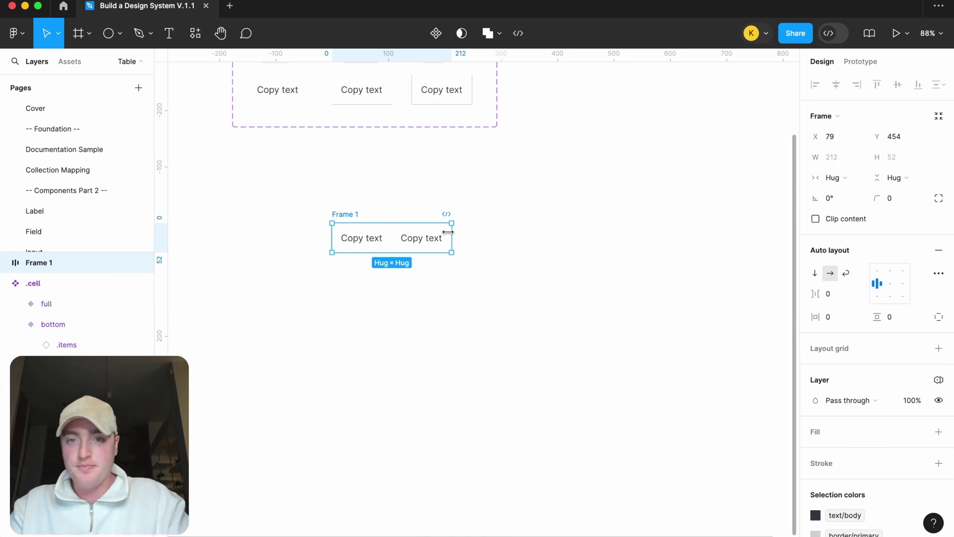
pyautogui.doubleClick(352, 213)
pyautogui.press('BackSpace')
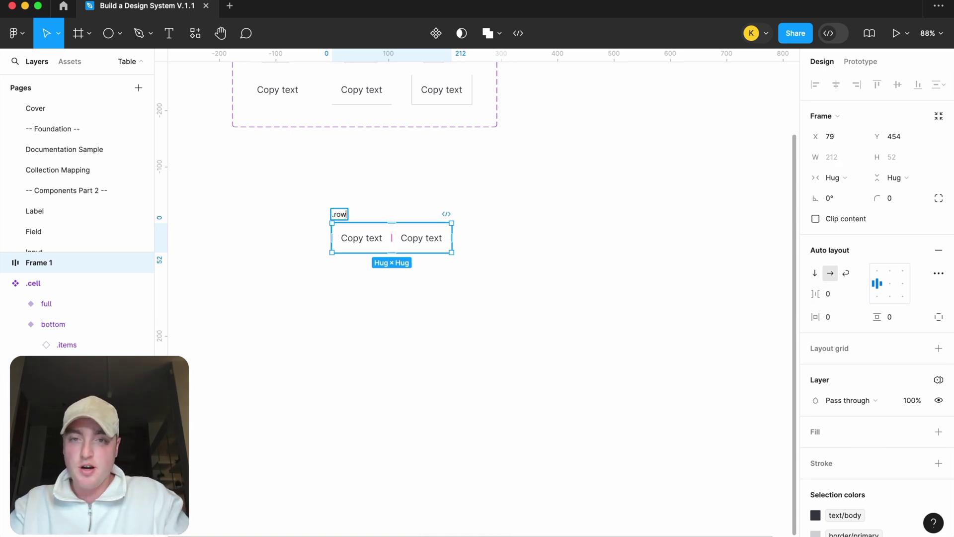
pyautogui.write('.row')
pyautogui.press('Return')
# Step: Duplicate the last cell inside the .row frame repeatedly until the row holds twelve cells
pyautogui.click(411, 241)
pyautogui.scroll(-5, 411, 241)
pyautogui.press('super+d')
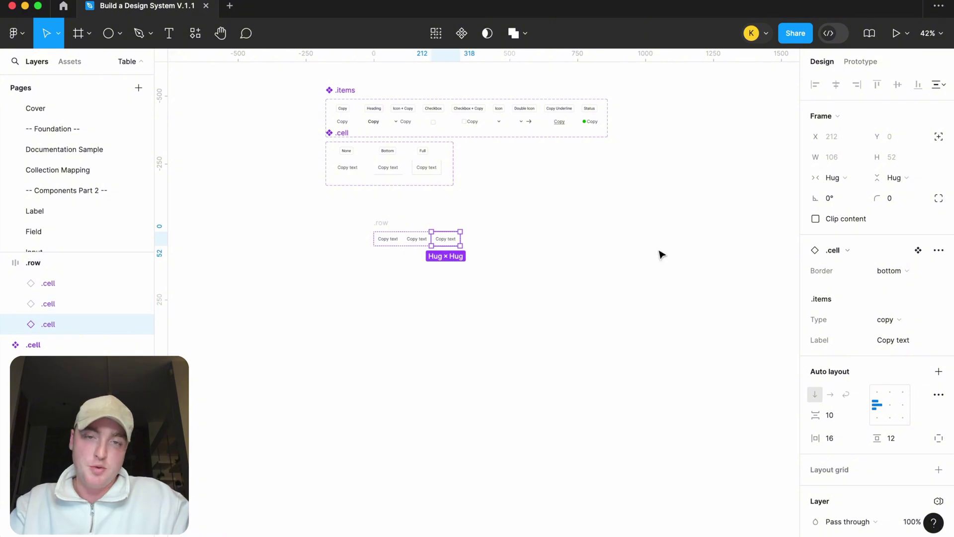
pyautogui.press('super+d')
pyautogui.press('super+d')
pyautogui.scroll(5, 560, 249)
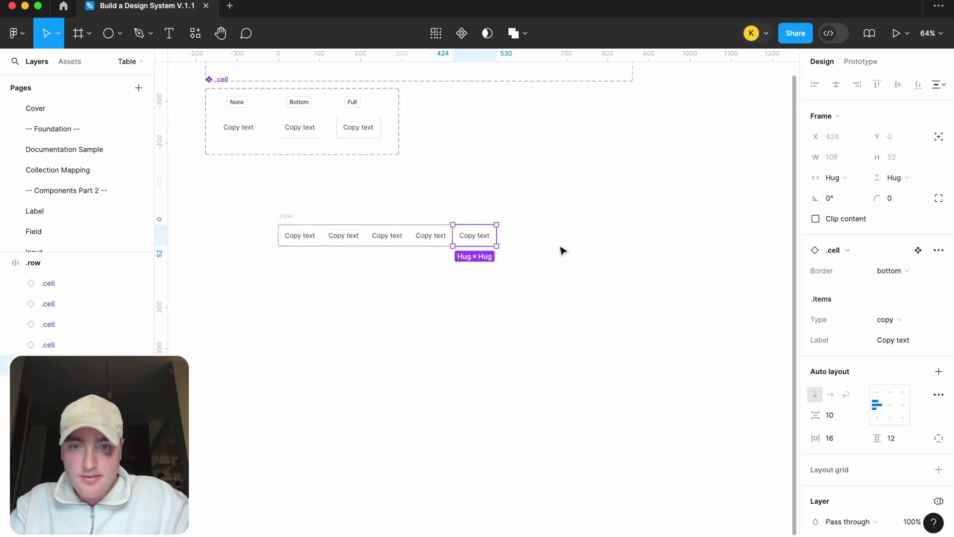
pyautogui.scroll(1, 569, 249)
pyautogui.press('super+d')
pyautogui.press('super+d')
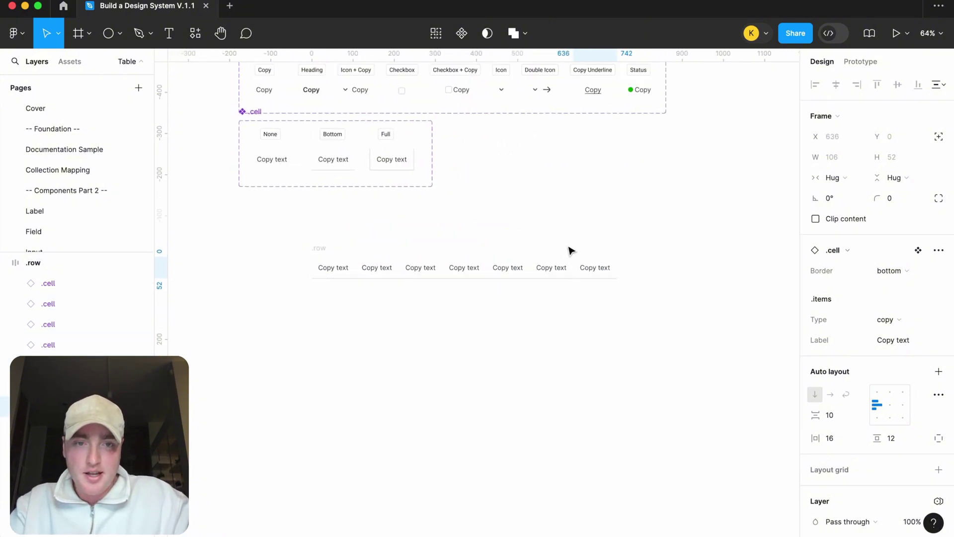
pyautogui.press('super+d')
pyautogui.press('super+d')
pyautogui.press('super+d')
pyautogui.press('super+d')
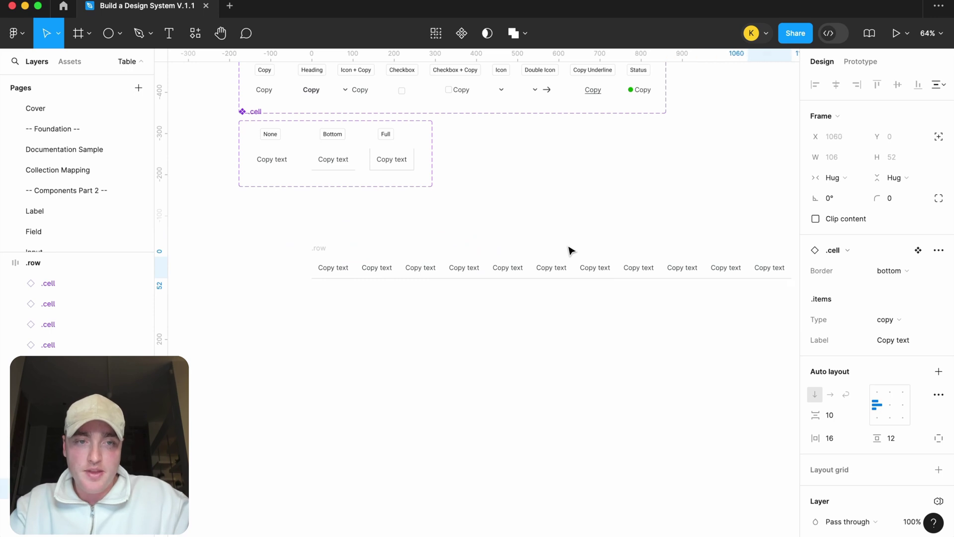
pyautogui.press('super+d')
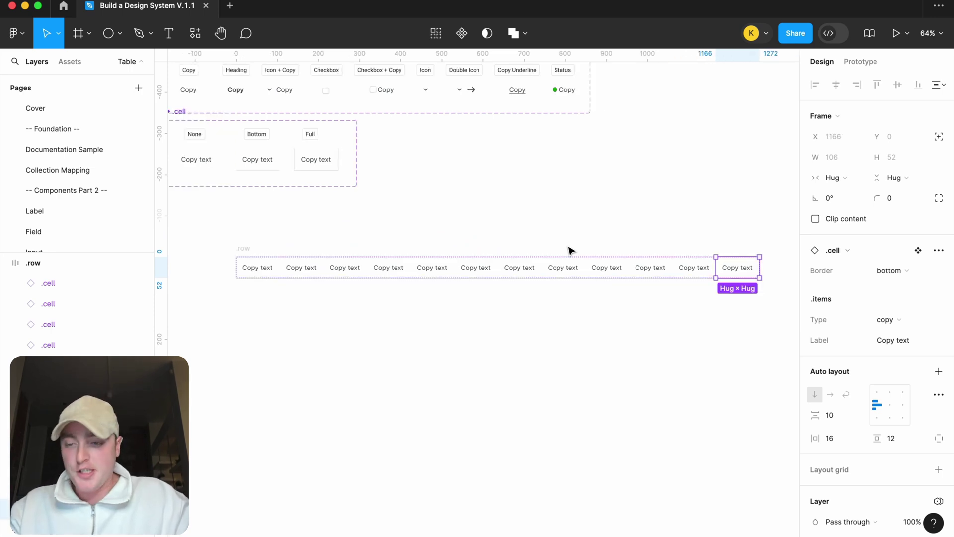
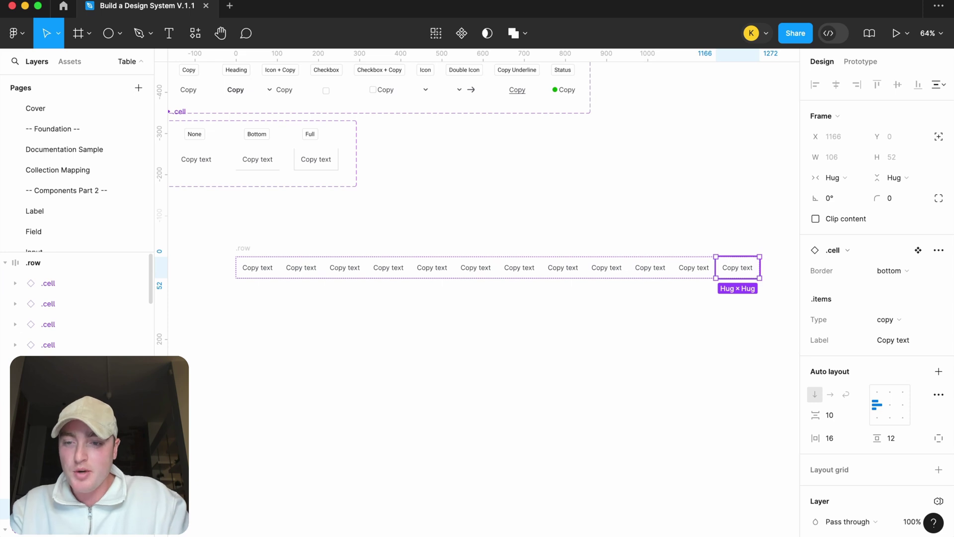
# Step: Hide the last six cells of the .row frame so that six remain displayed
pyautogui.press('shift+super+h')
pyautogui.press('shift+super+h')
pyautogui.press('shift+super+h')
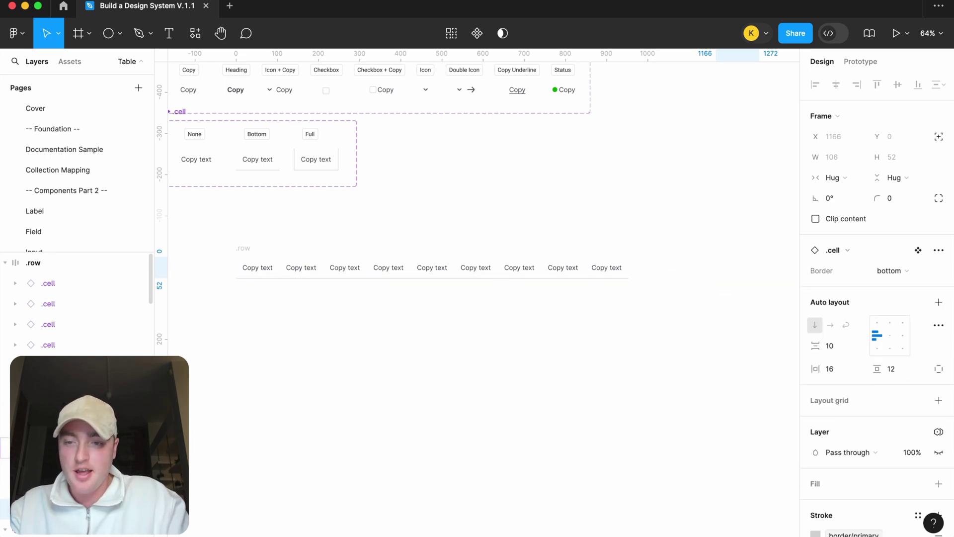
pyautogui.press('shift+super+h')
pyautogui.press('shift+super+h')
pyautogui.press('shift+super+h')
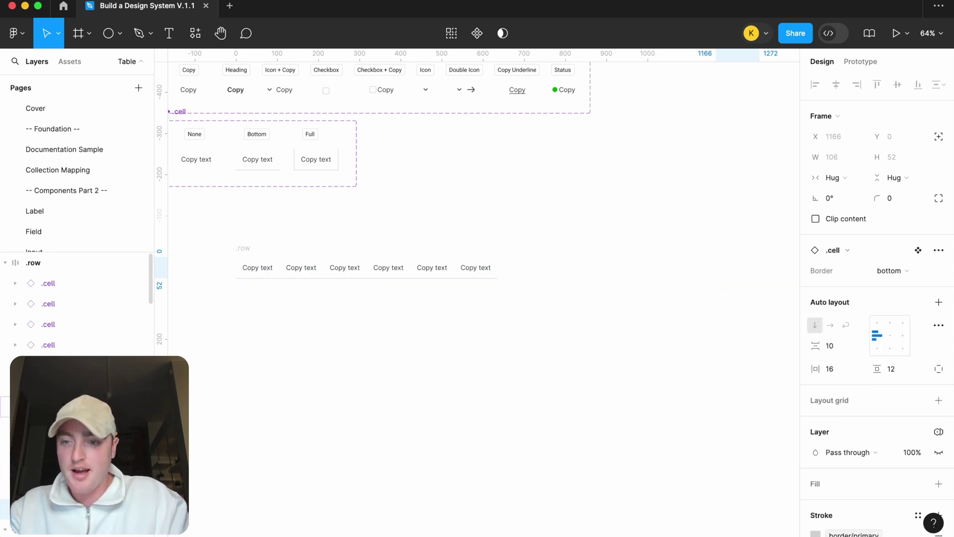
# Step: Move the .row frame closer beneath the .cell set, at about X -75, Y 412, and convert it into a component
pyautogui.hscroll(-2, 311, 385)
pyautogui.click(259, 287)
pyautogui.click(262, 257)
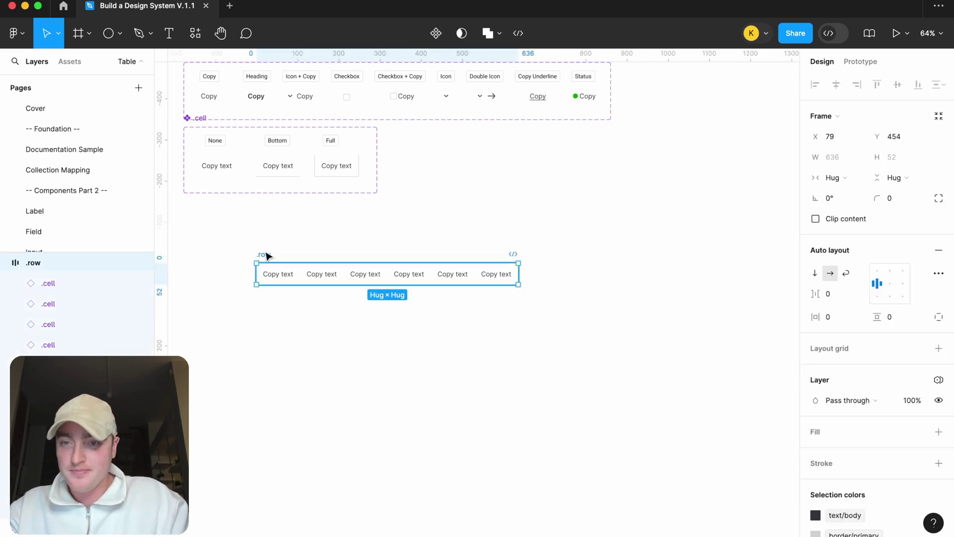
pyautogui.moveTo(267, 256); pyautogui.dragTo(207, 247)
pyautogui.hscroll(-2, 207, 244)
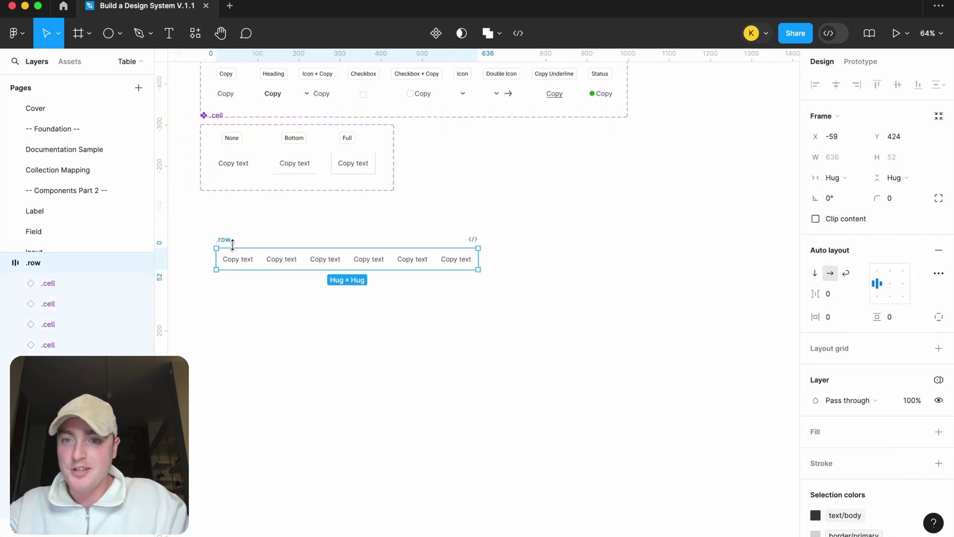
pyautogui.hscroll(-2, 233, 244)
pyautogui.scroll(2, 232, 244)
pyautogui.moveTo(254, 264); pyautogui.dragTo(246, 259)
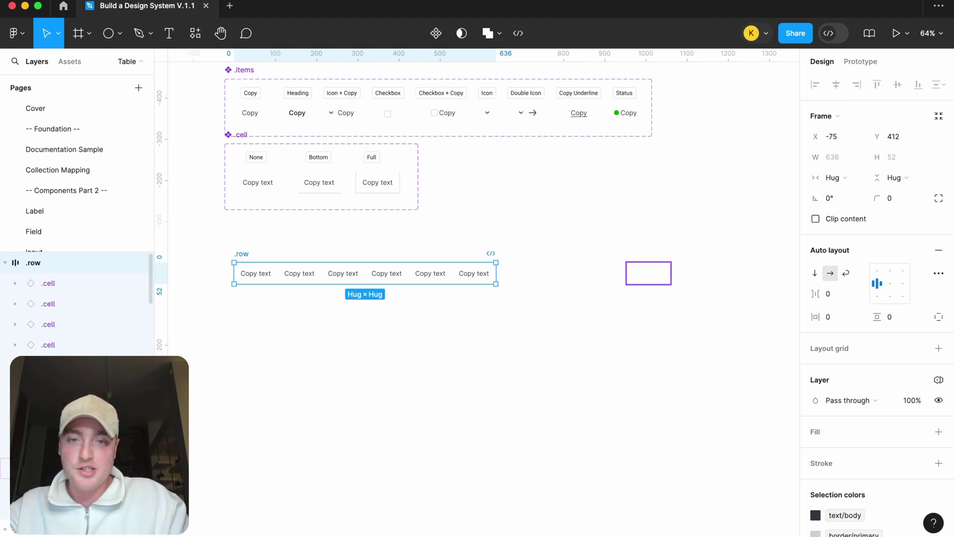
pyautogui.rightClick(245, 258)
pyautogui.click(297, 372)
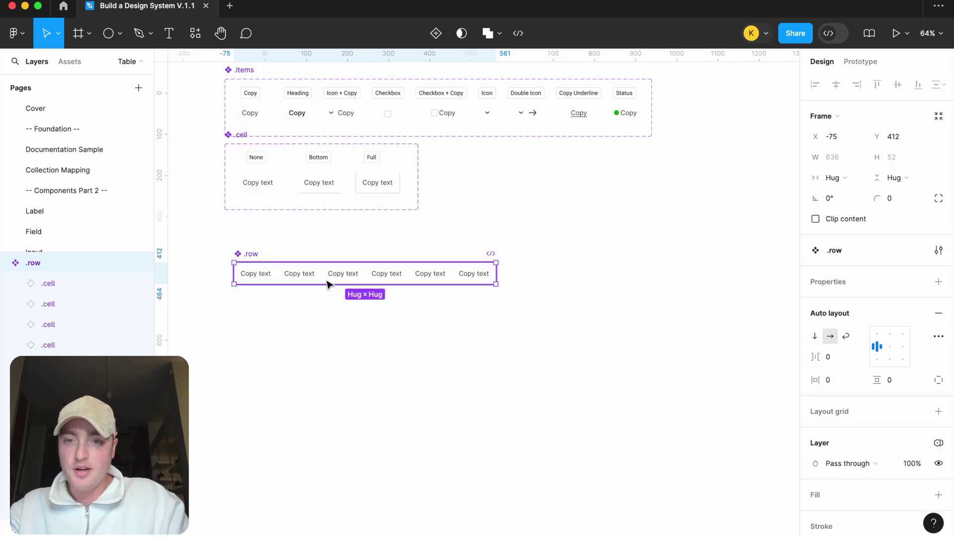
# Step: Place an instance of .row below the component, add a second variant to .row, and move the instance clear of the set
pyautogui.moveTo(336, 280); pyautogui.dragTo(338, 345)
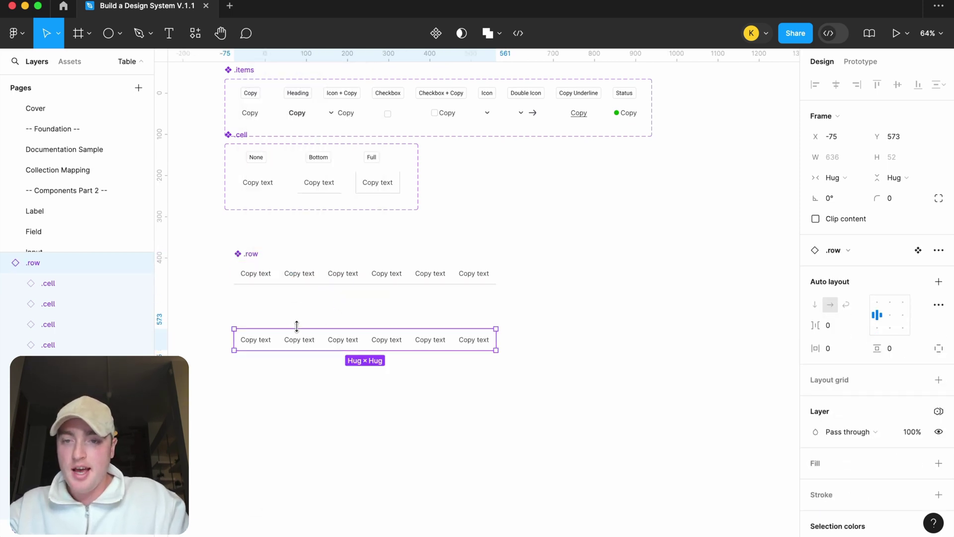
pyautogui.rightClick(259, 257)
pyautogui.click(325, 372)
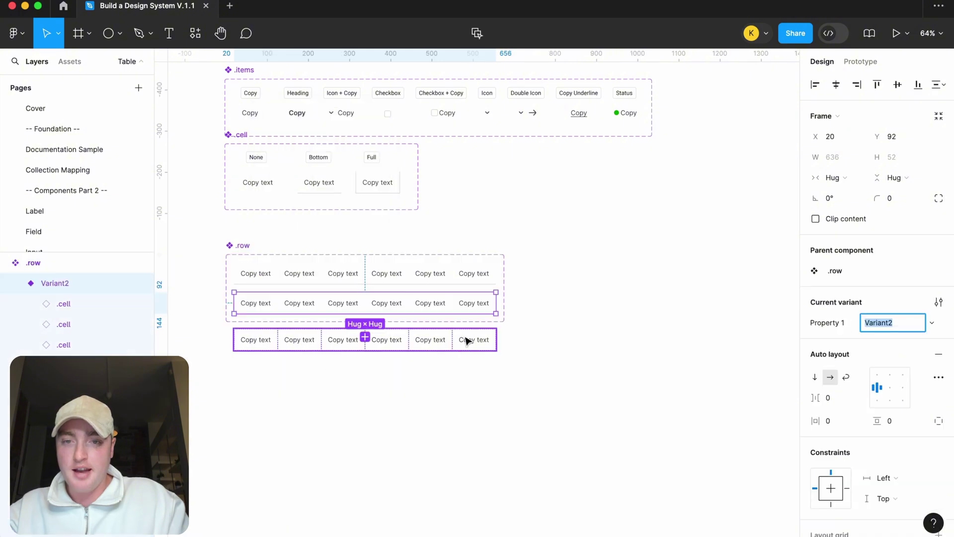
pyautogui.moveTo(439, 350); pyautogui.dragTo(439, 465)
# Step: Enlarge the .row set in width and height and space its two variants apart inside it, leaving room above each
pyautogui.click(241, 246)
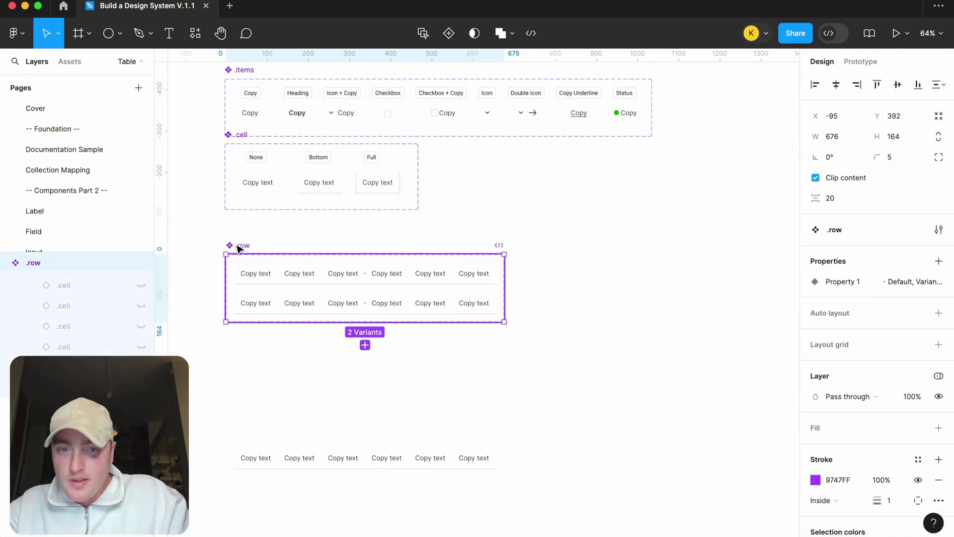
pyautogui.moveTo(507, 282); pyautogui.dragTo(690, 281)
pyautogui.moveTo(564, 322); pyautogui.dragTo(565, 424)
pyautogui.moveTo(449, 313); pyautogui.dragTo(513, 356)
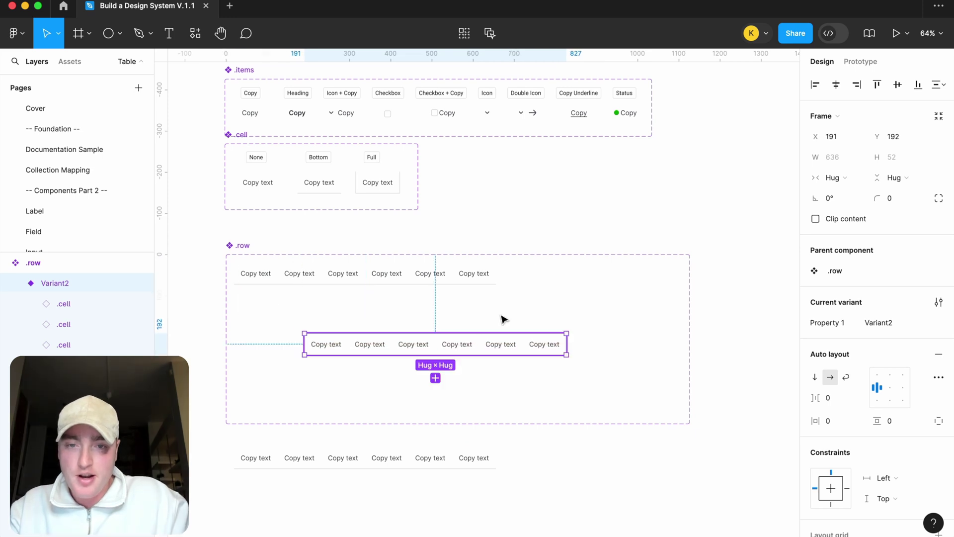
pyautogui.moveTo(475, 285); pyautogui.dragTo(539, 304)
# Step: Copy the None tag from the .cell set above the first .row variant and label it "Default"
pyautogui.click(256, 157)
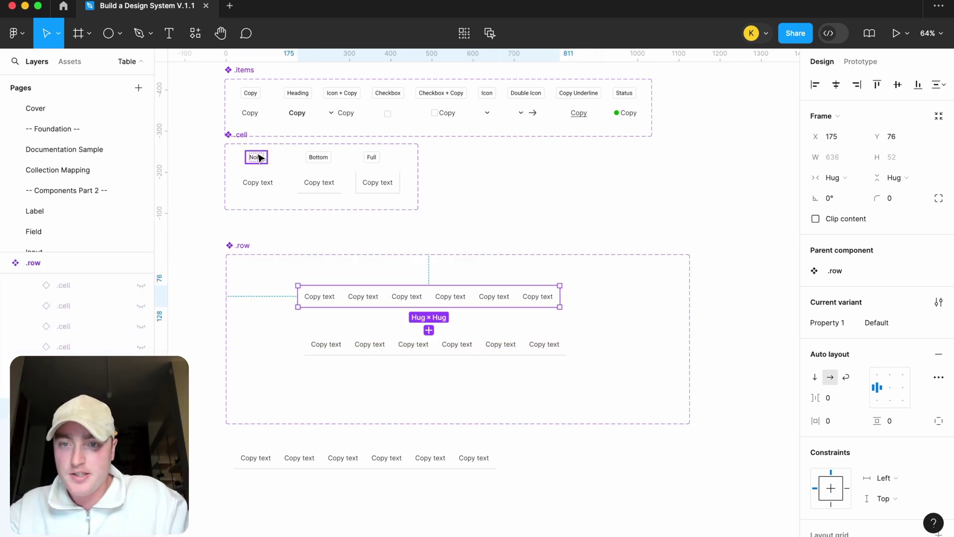
pyautogui.moveTo(256, 157); pyautogui.dragTo(439, 278)
pyautogui.doubleClick(436, 274)
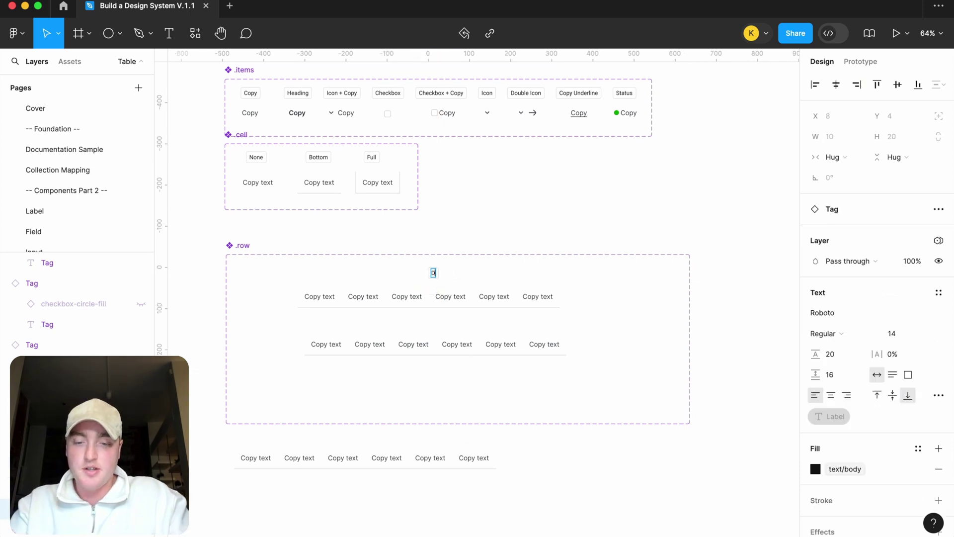
pyautogui.press('Escape')
# Step: Duplicate the Default tag above the second .row variant and label the copy "Hover"
pyautogui.moveTo(446, 274); pyautogui.dragTo(430, 328)
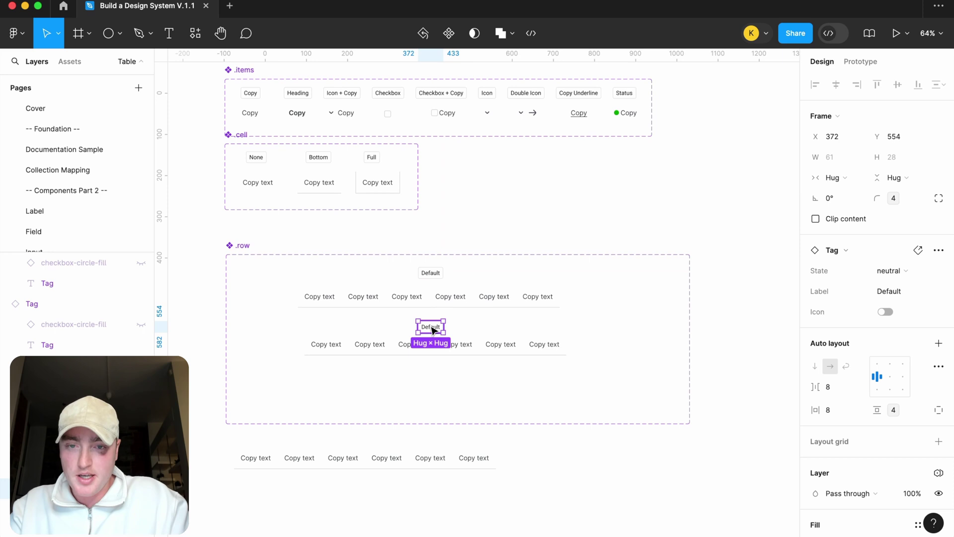
pyautogui.doubleClick(430, 326)
pyautogui.write('Hover')
pyautogui.press('Escape')
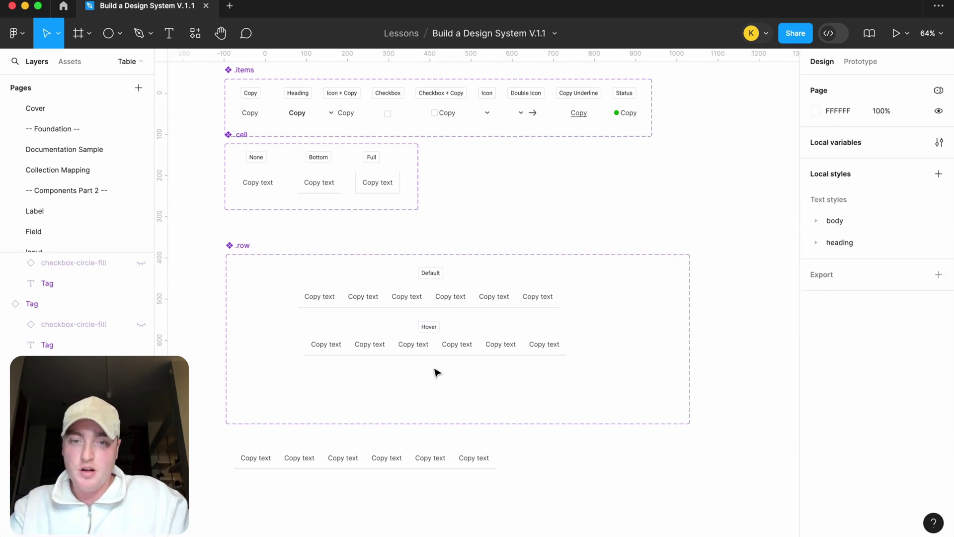
# Step: Duplicate the Hover tag below the second .row variant and label the copy "Selected"
pyautogui.click(429, 327)
pyautogui.moveTo(430, 327); pyautogui.dragTo(429, 387)
pyautogui.doubleClick(427, 385)
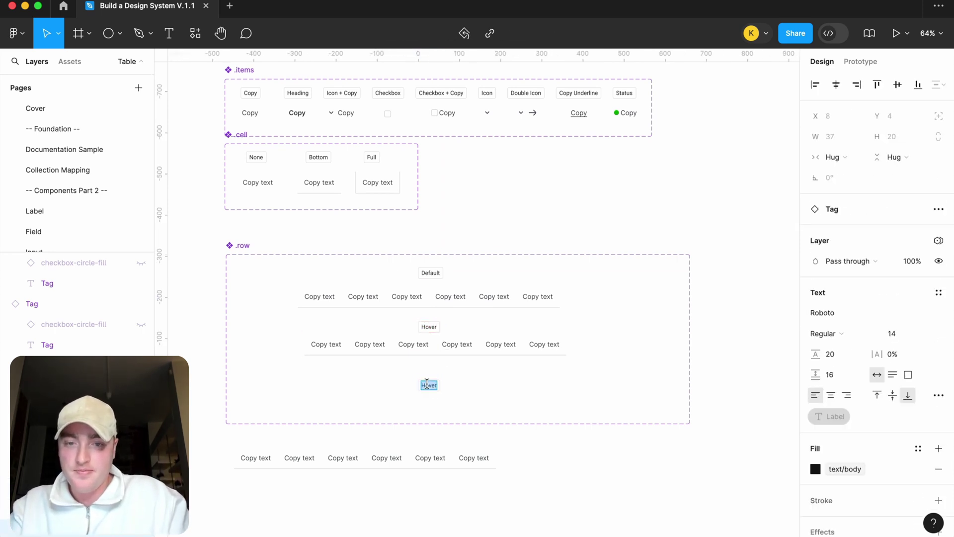
pyautogui.write('Selected')
pyautogui.press('Escape')
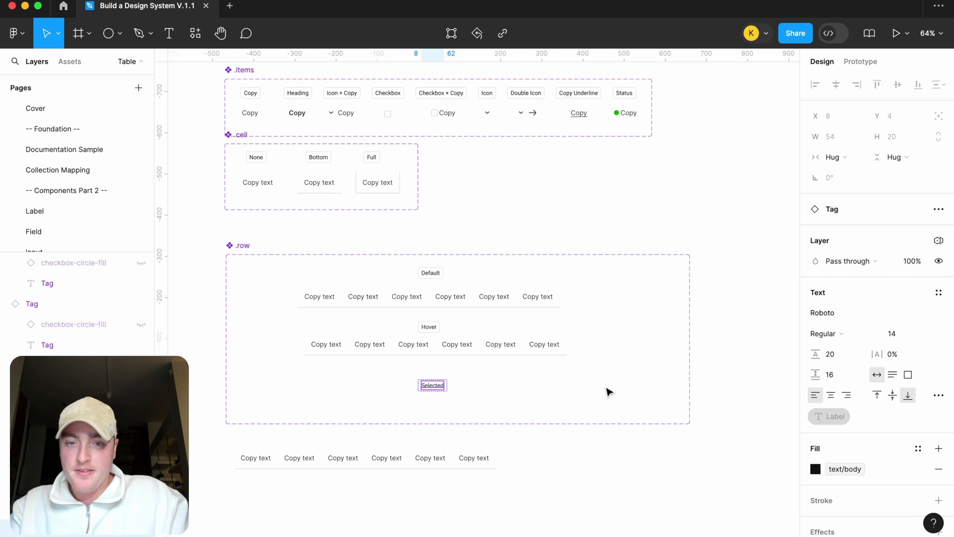
# Step: Rename the .row set's variant property to "Status" and the first variant's value to "default"
pyautogui.click(380, 299)
pyautogui.doubleClick(830, 324)
pyautogui.write('Status')
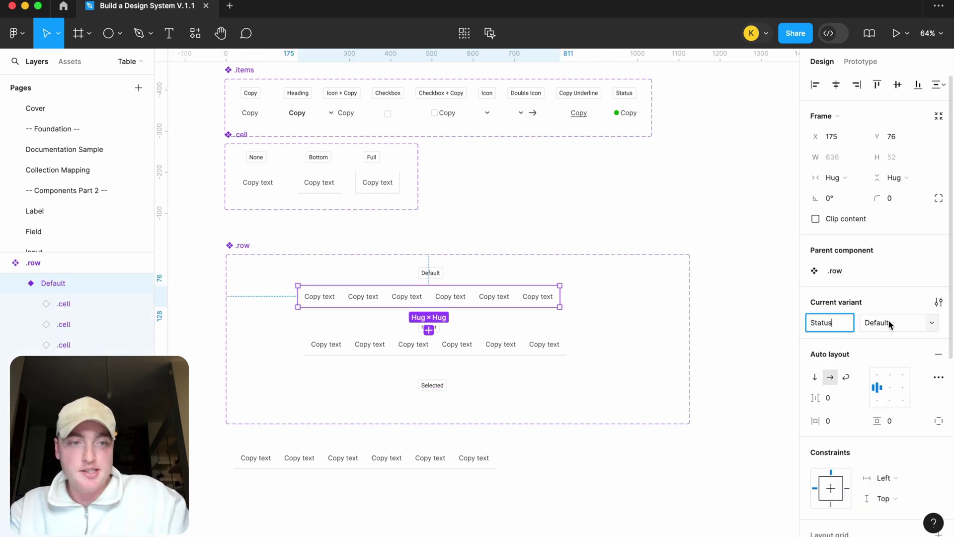
pyautogui.press('Return')
pyautogui.doubleClick(887, 323)
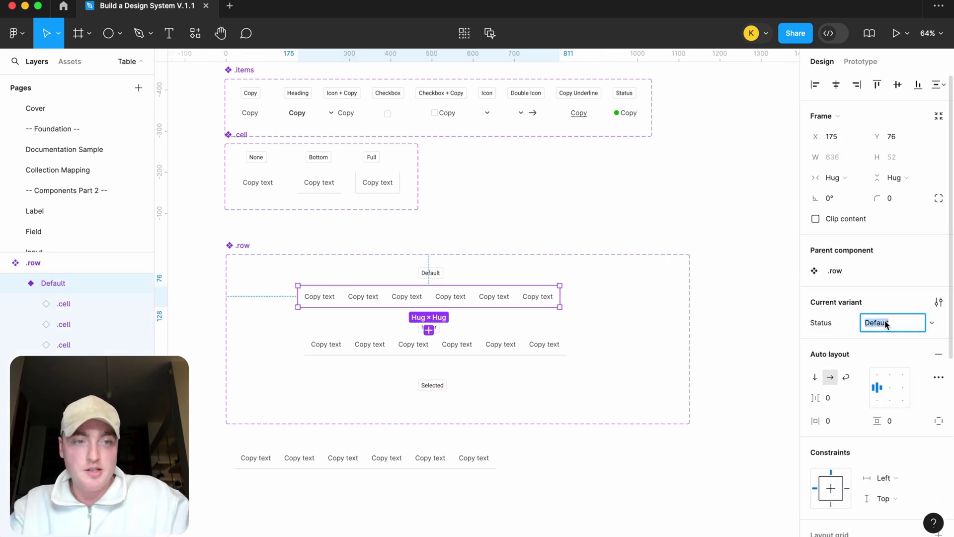
pyautogui.click(619, 343)
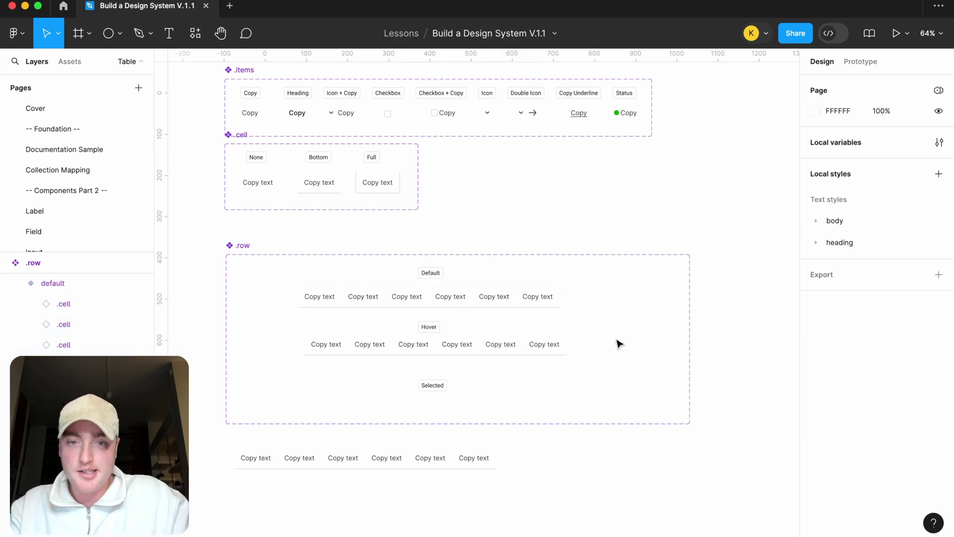
# Step: Move the second .row variant slightly lower under the Hover tag, to Y 202
pyautogui.click(502, 352)
pyautogui.moveTo(501, 352); pyautogui.dragTo(502, 356)
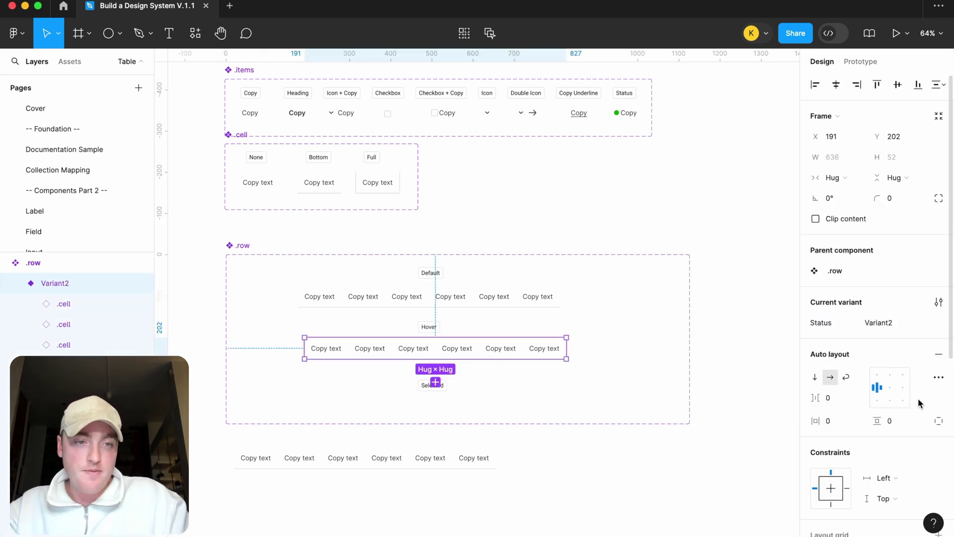
# Step: Set the second .row variant's Status value to "hover" and delete the loose row of cells below the .row set
pyautogui.scroll(-4, 920, 401)
pyautogui.doubleClick(879, 188)
pyautogui.write('hover')
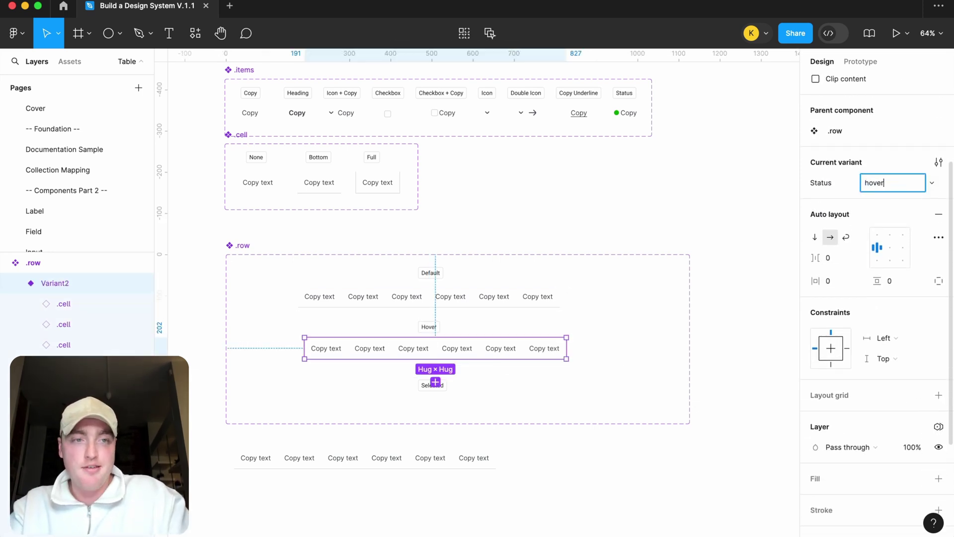
pyautogui.press('Return')
pyautogui.scroll(5, 639, 351)
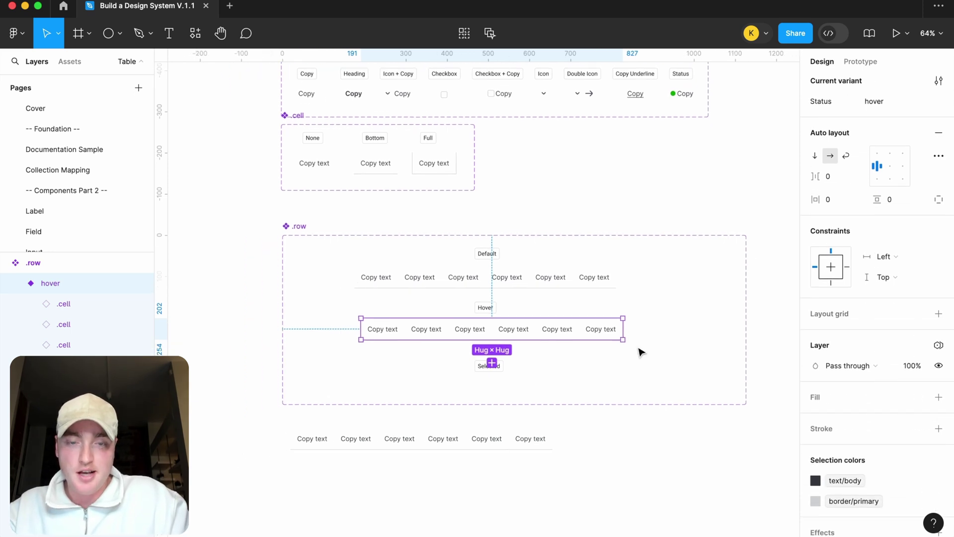
pyautogui.scroll(-3, 642, 339)
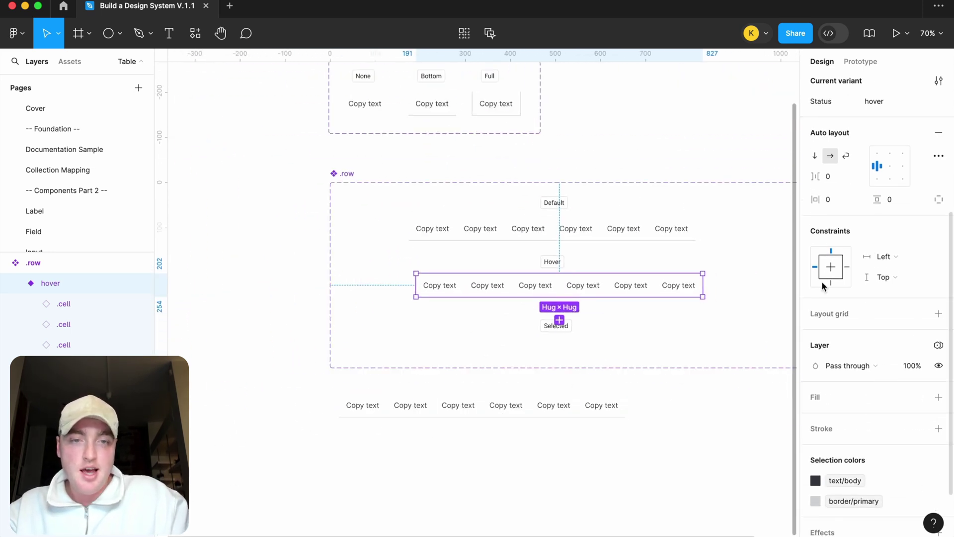
pyautogui.click(578, 413)
# Step: Give the hover variant of .row a fill using the library color surface/action-hover 2
pyautogui.click(679, 293)
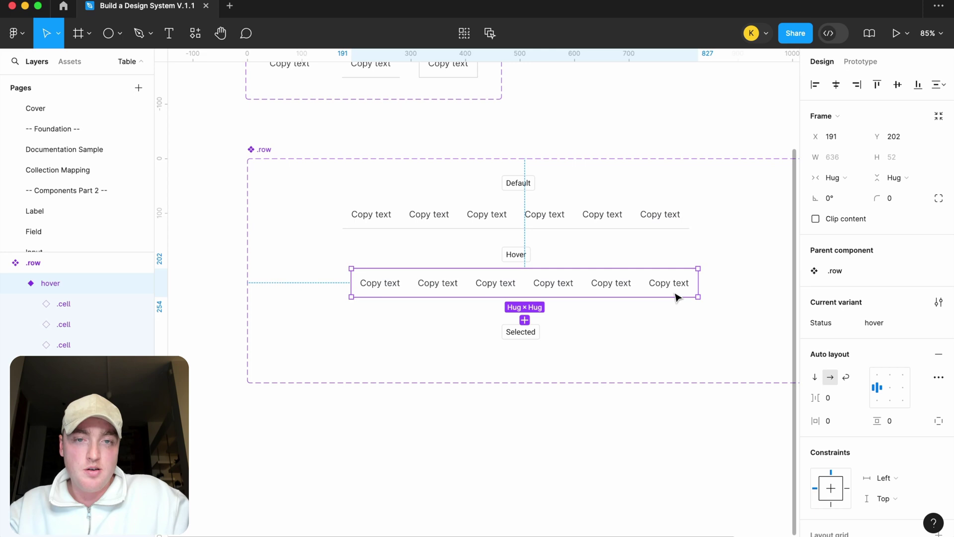
pyautogui.scroll(2, 696, 300)
pyautogui.scroll(-2, 877, 359)
pyautogui.scroll(-4, 878, 359)
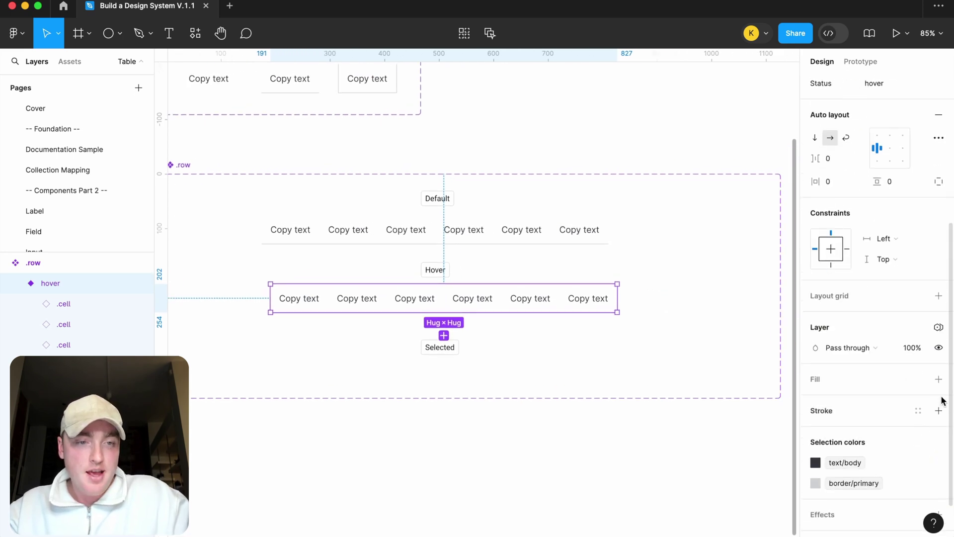
pyautogui.click(939, 379)
pyautogui.click(917, 380)
pyautogui.write('surf')
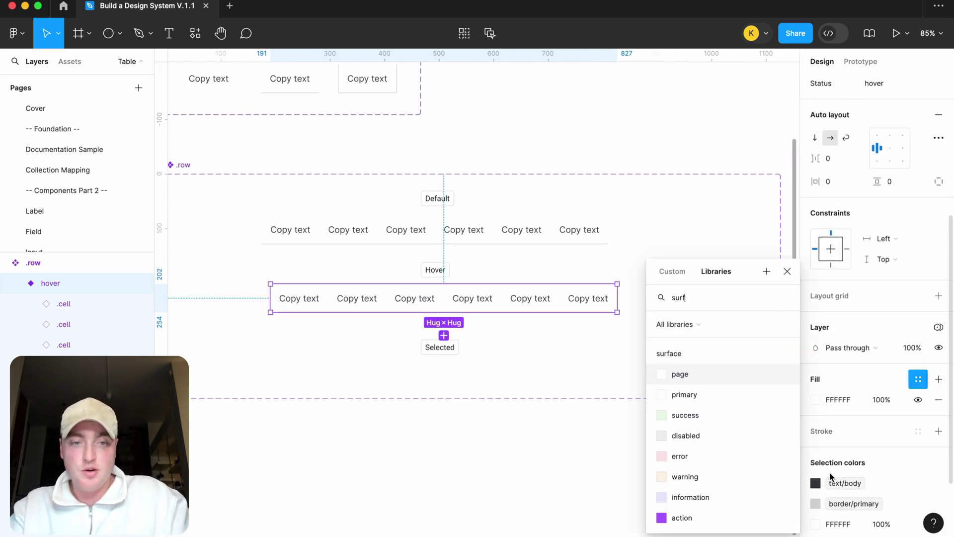
pyautogui.scroll(-3, 732, 471)
pyautogui.click(718, 497)
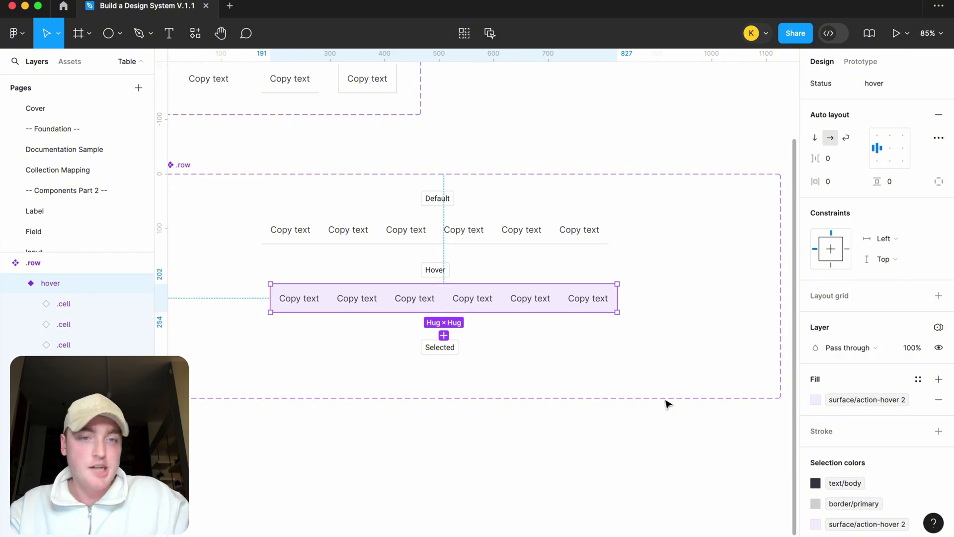
pyautogui.click(668, 401)
# Step: Extend the .row set's lower edge downward to a set height of 507
pyautogui.scroll(-2, 667, 399)
pyautogui.scroll(3, 526, 309)
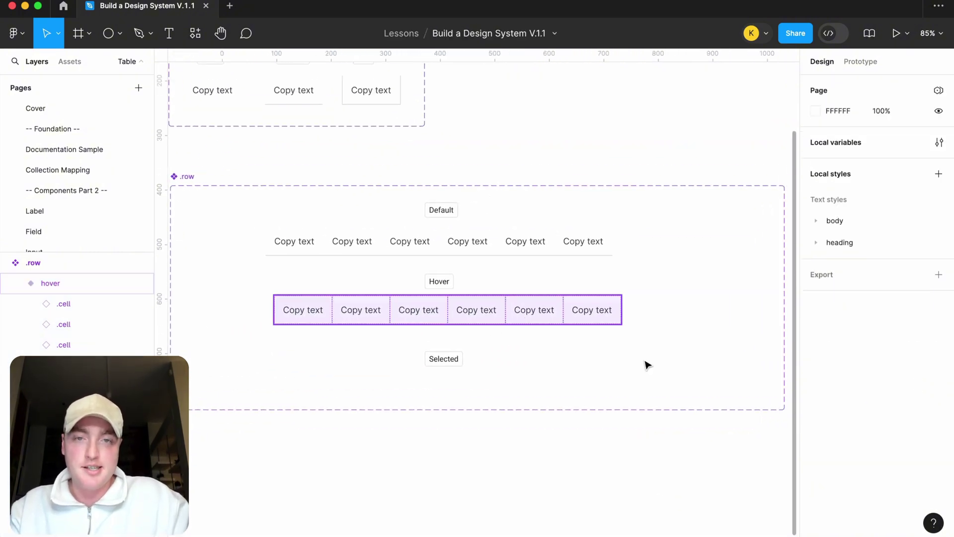
pyautogui.hscroll(-1, 336, 222)
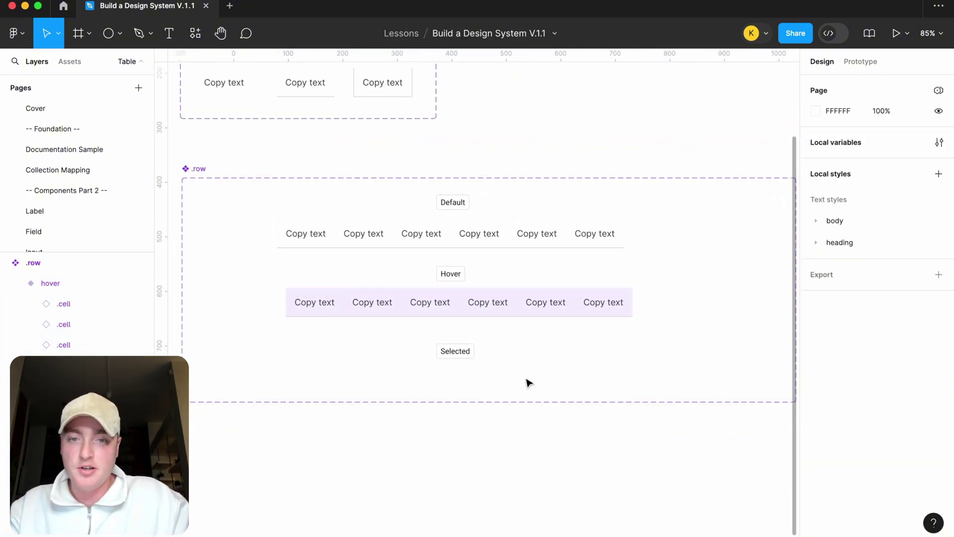
pyautogui.click(248, 203)
pyautogui.moveTo(575, 403); pyautogui.dragTo(571, 438)
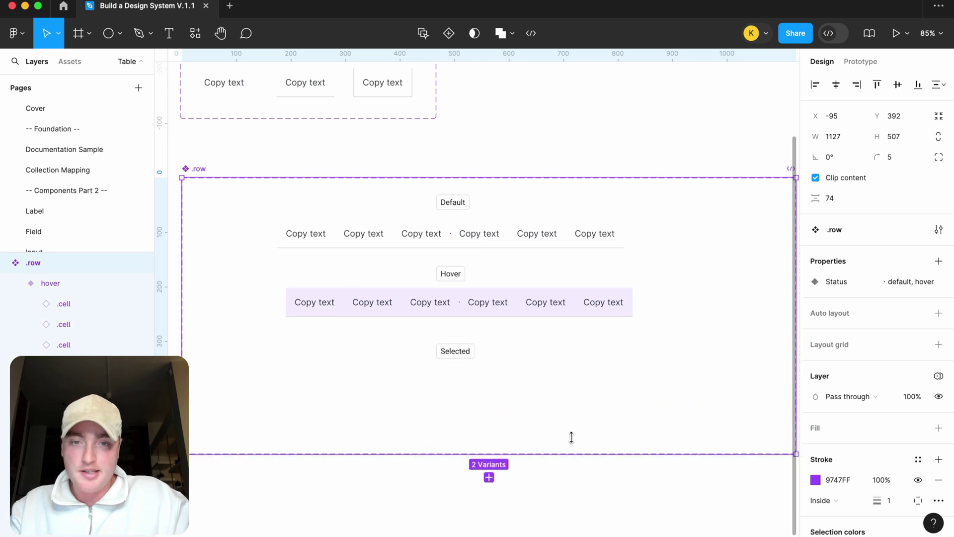
# Step: Duplicate the default .row variant and set the copy's Status value to "selected"
pyautogui.click(536, 301)
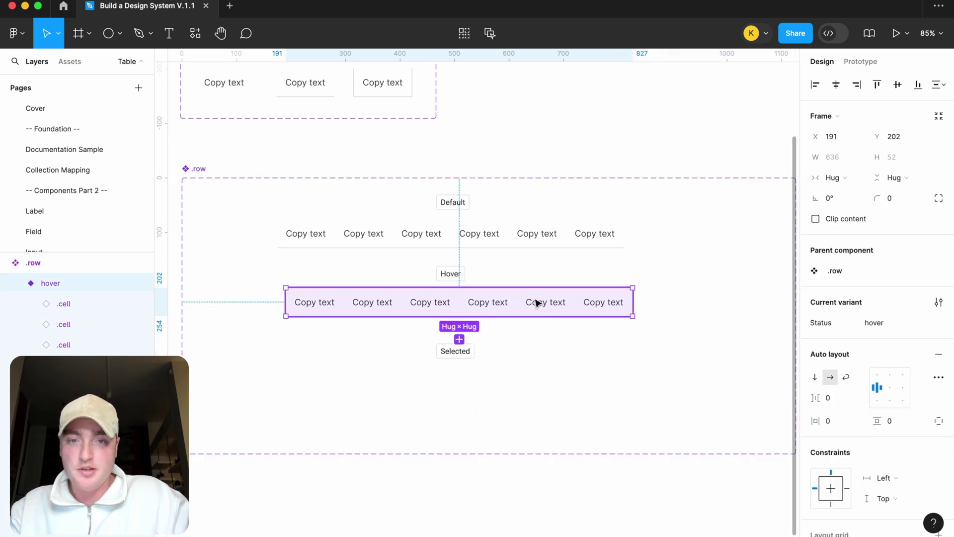
pyautogui.click(526, 231)
pyautogui.hotkey('ctrl', 'd')
pyautogui.write('s')
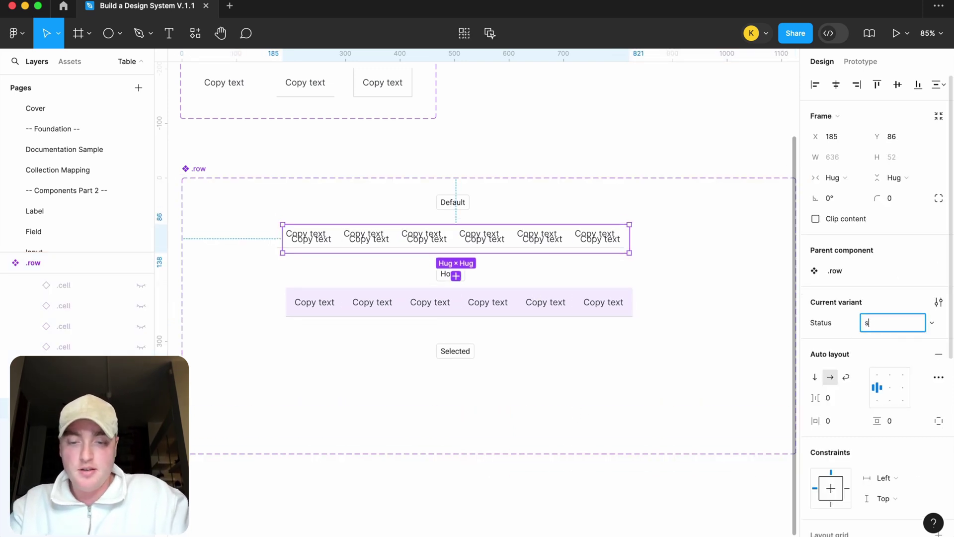
pyautogui.write('electe')
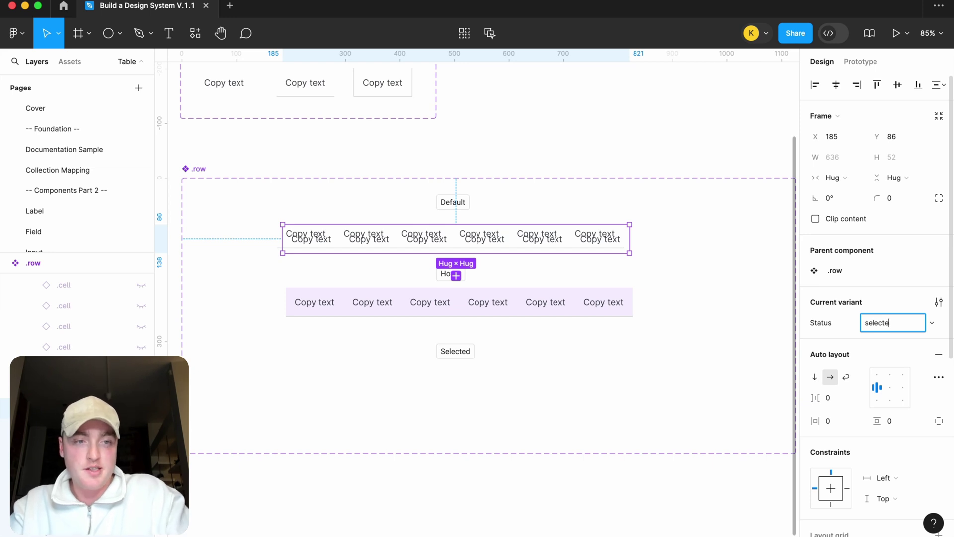
pyautogui.write('d')
pyautogui.press('Return')
# Step: Move the selected variant below the Selected tag, aligned with the hover variant at X 191
pyautogui.click(671, 300)
pyautogui.click(603, 236)
pyautogui.moveTo(603, 237); pyautogui.dragTo(603, 392)
# Step: Give the selected variant of .row a fill using the library color surface/action
pyautogui.scroll(-4, 893, 407)
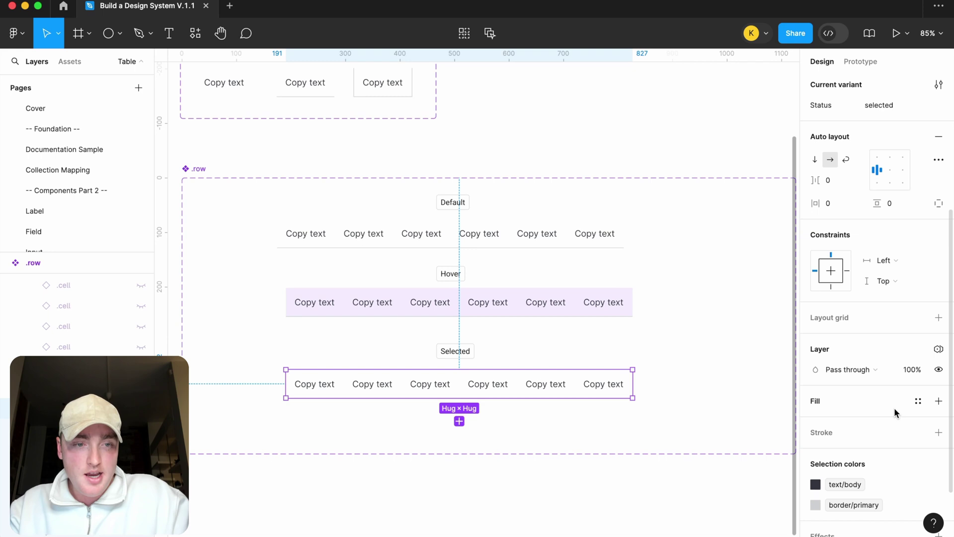
pyautogui.scroll(-2, 894, 407)
pyautogui.click(939, 354)
pyautogui.click(918, 354)
pyautogui.write('surf')
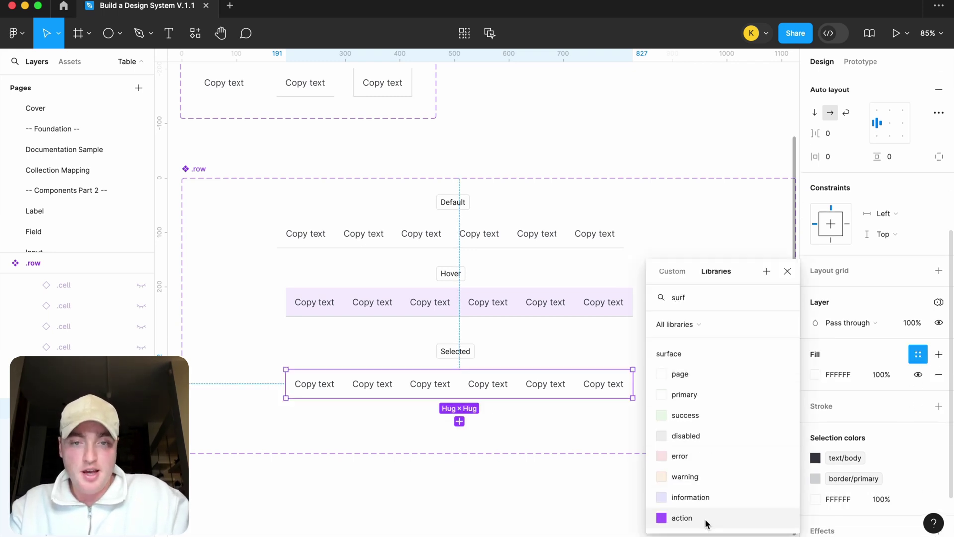
pyautogui.click(705, 518)
# Step: Replace the selected variant's text/body color with text/on-action
pyautogui.scroll(-3, 850, 393)
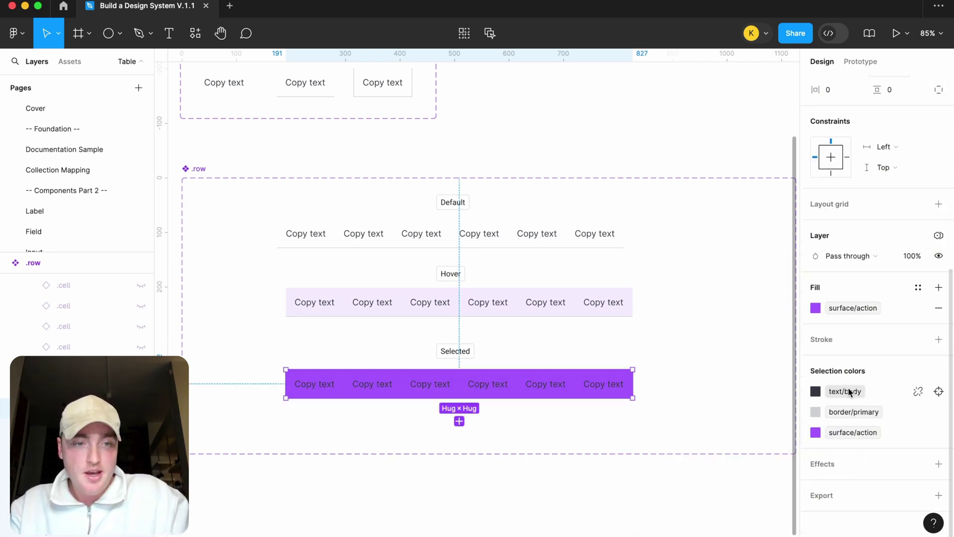
pyautogui.click(849, 391)
pyautogui.write('text')
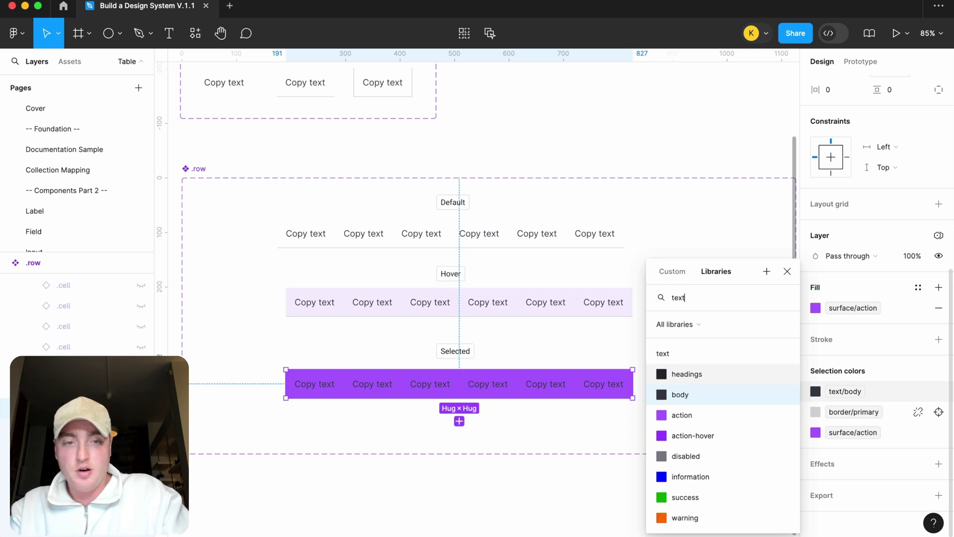
pyautogui.scroll(-2, 717, 457)
pyautogui.click(691, 498)
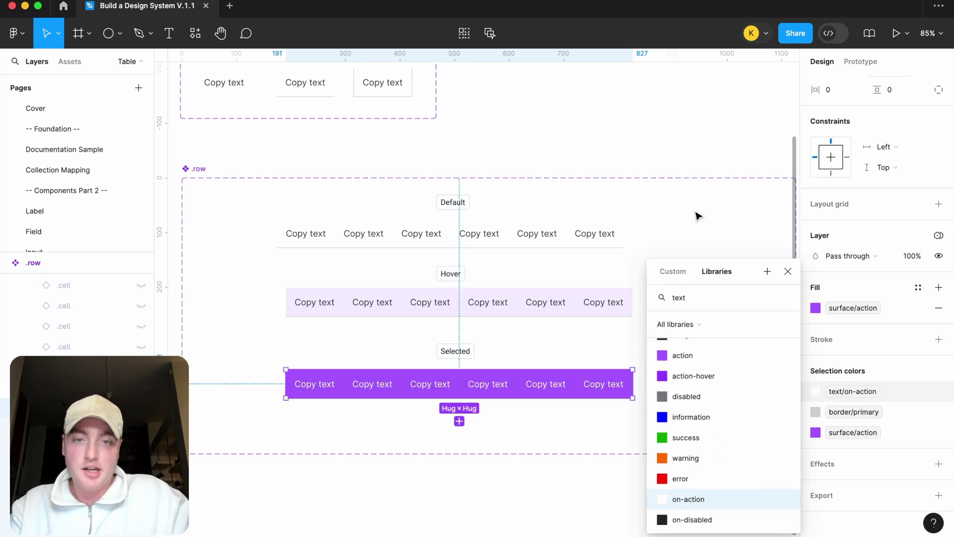
pyautogui.click(698, 216)
# Step: Place an instance of the default .row variant below the .row set for testing
pyautogui.scroll(-3, 535, 219)
pyautogui.click(496, 230)
pyautogui.press('alt')
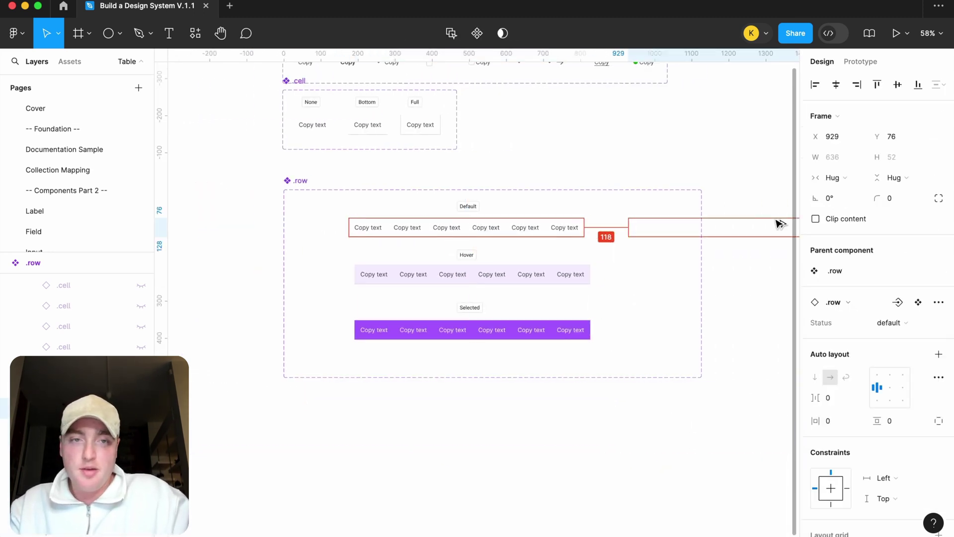
pyautogui.moveTo(780, 224); pyautogui.dragTo(330, 401)
pyautogui.hscroll(-3, 547, 348)
# Step: Preview the hover and selected Status options on the test row instance, and delete the instance
pyautogui.click(890, 271)
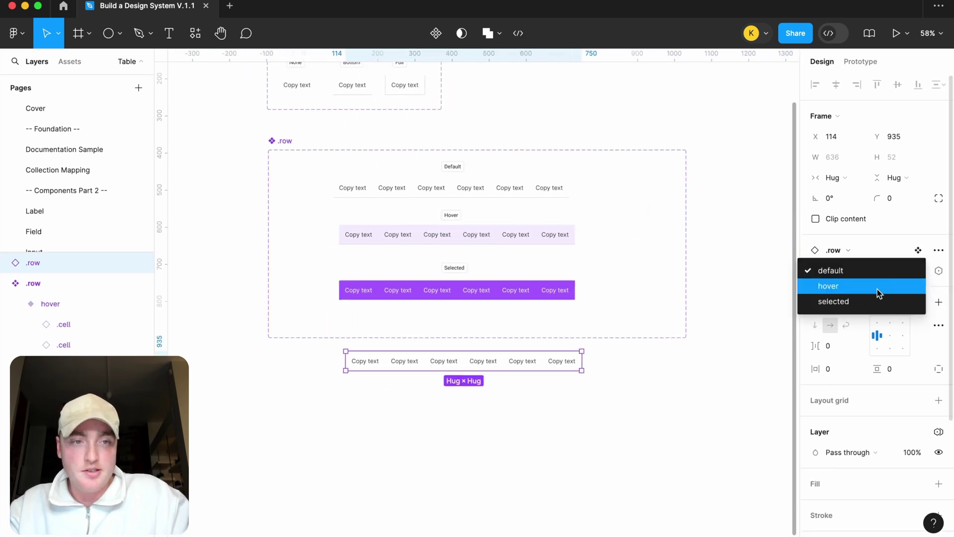
pyautogui.click(879, 293)
pyautogui.scroll(3, 490, 366)
pyautogui.click(885, 270)
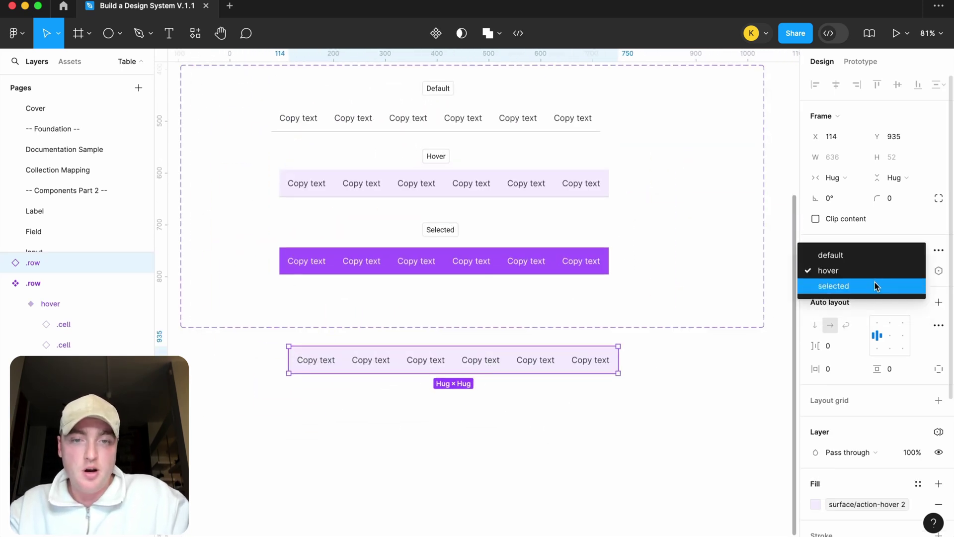
pyautogui.click(875, 286)
pyautogui.scroll(-3, 688, 415)
pyautogui.click(671, 458)
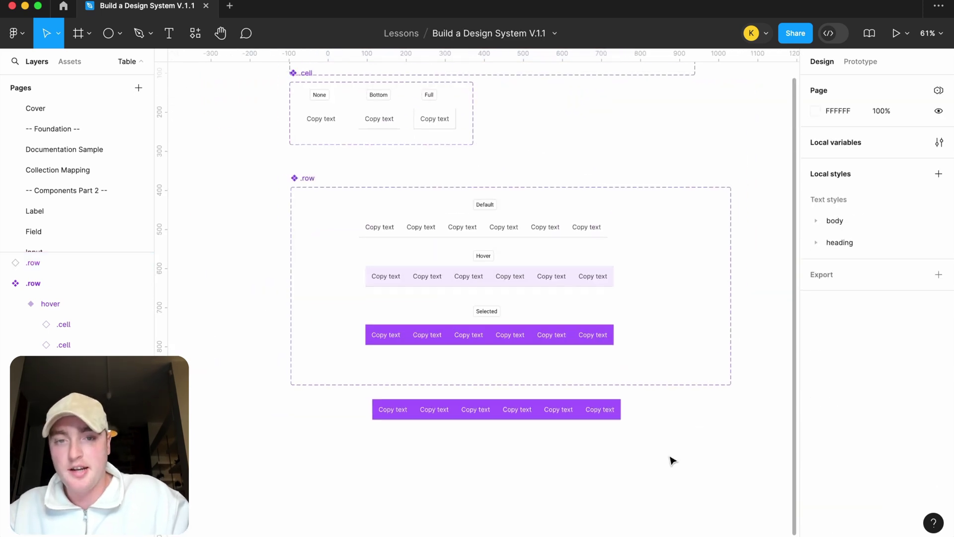
pyautogui.click(584, 411)
pyautogui.press('Delete')
# Step: Place an instance of the hover .row variant below the .row set
pyautogui.click(310, 184)
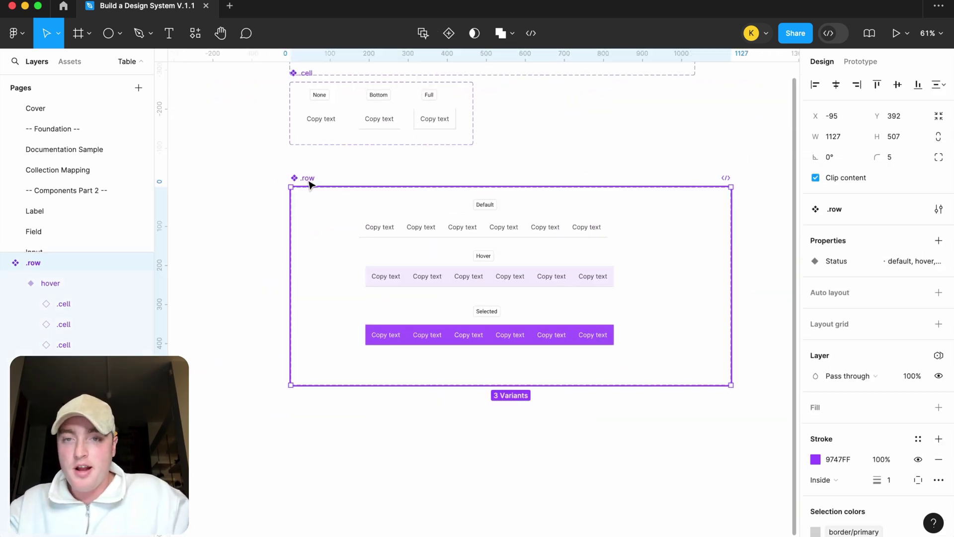
pyautogui.click(522, 234)
pyautogui.click(572, 279)
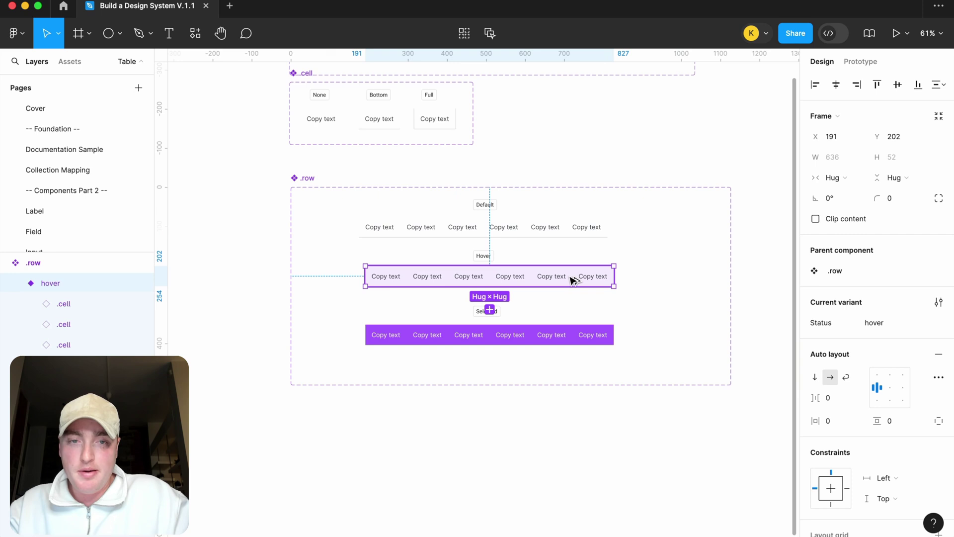
pyautogui.moveTo(572, 279); pyautogui.dragTo(532, 426)
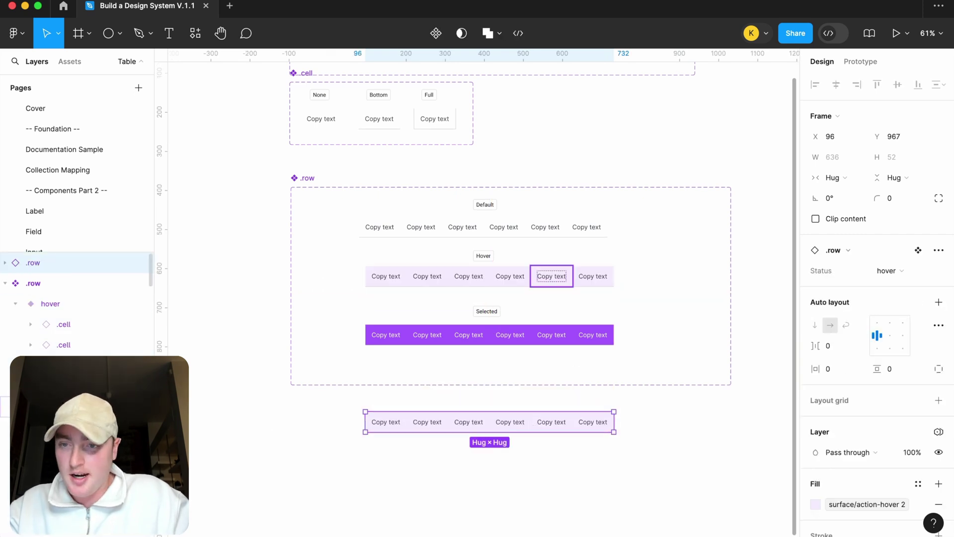
# Step: Duplicate a cell three times inside the hover variant of the .row set to test how the instance updates
pyautogui.hotkey('ctrl', 'd')
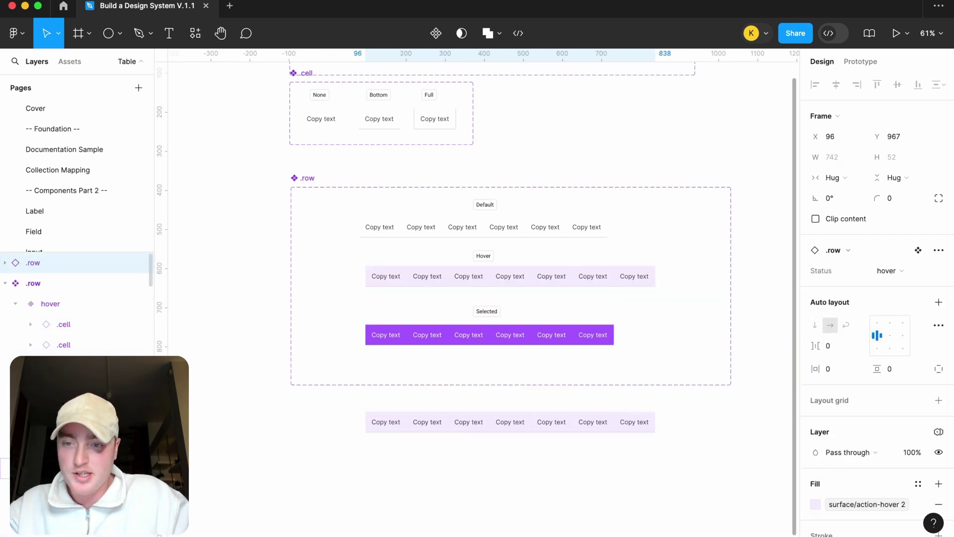
pyautogui.hotkey('ctrl', 'd')
pyautogui.hotkey('ctrl', 'd')
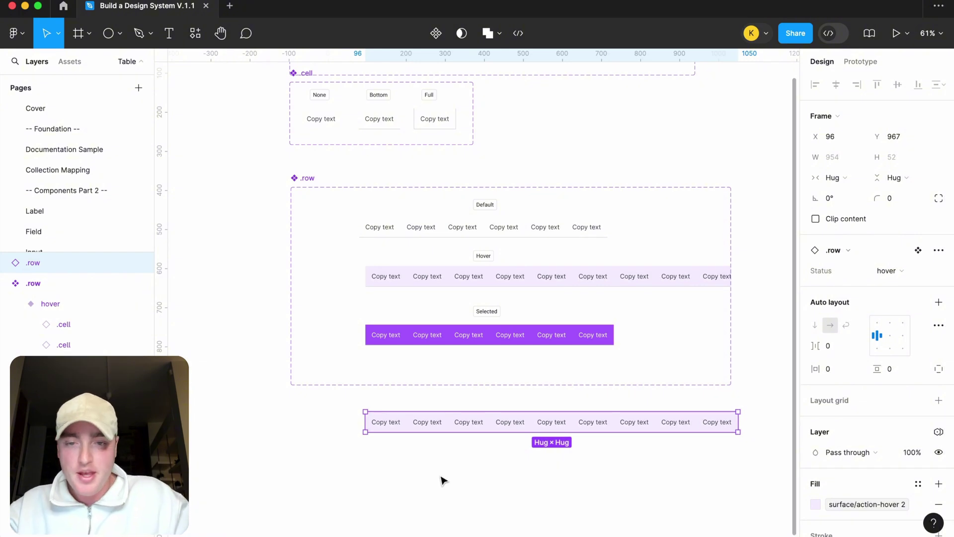
# Step: Delete the hover test instance and undo the three cells added to the hover variant
pyautogui.click(444, 480)
pyautogui.click(493, 426)
pyautogui.press('Delete')
pyautogui.click(626, 272)
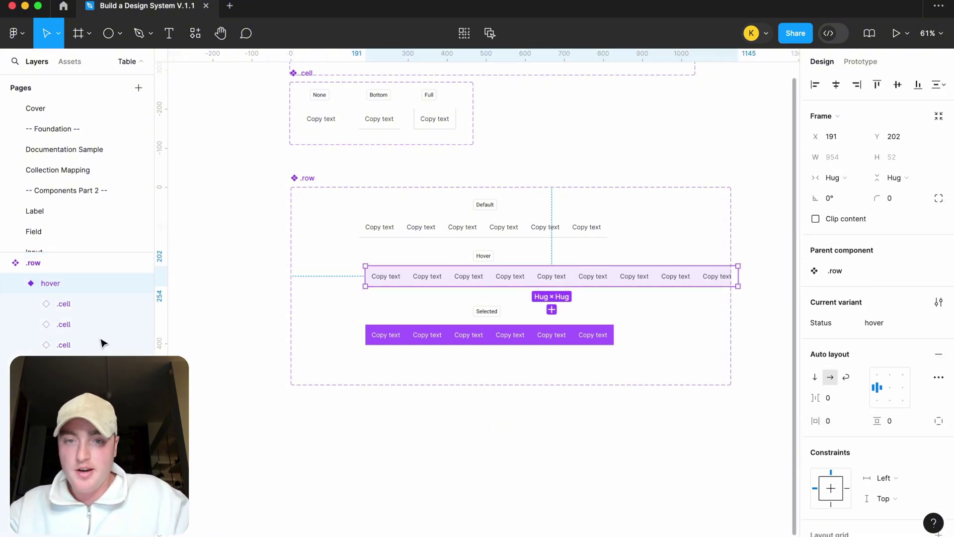
pyautogui.hotkey('ctrl', 'z')
pyautogui.hotkey('ctrl', 'z')
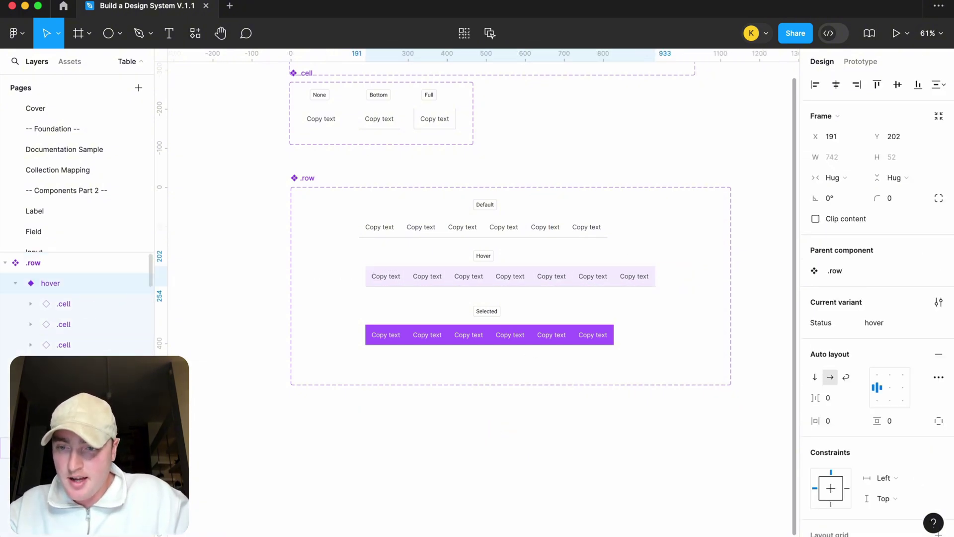
pyautogui.hotkey('ctrl', 'z')
pyautogui.click(502, 475)
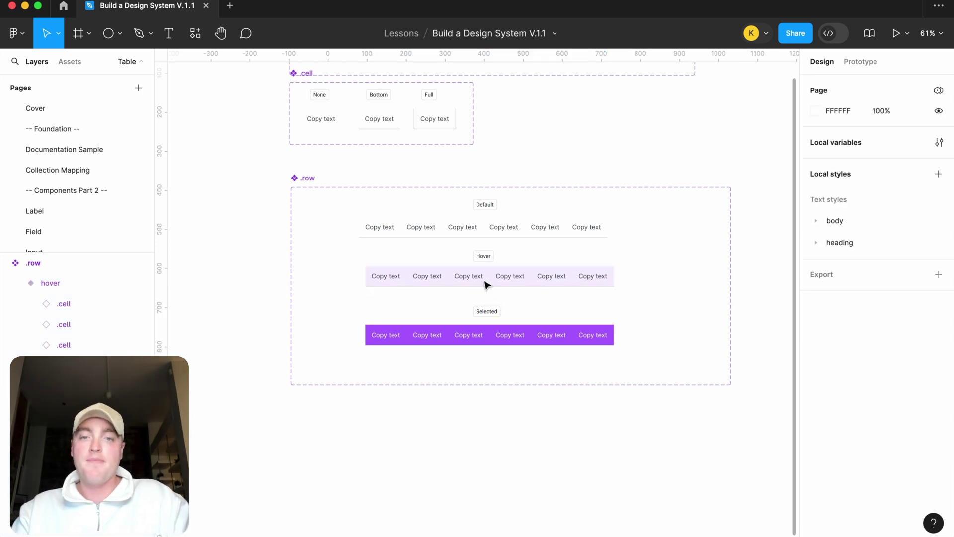
# Step: Shift all three .row variants and their tags together 110 px to the left inside the set
pyautogui.scroll(1, 520, 343)
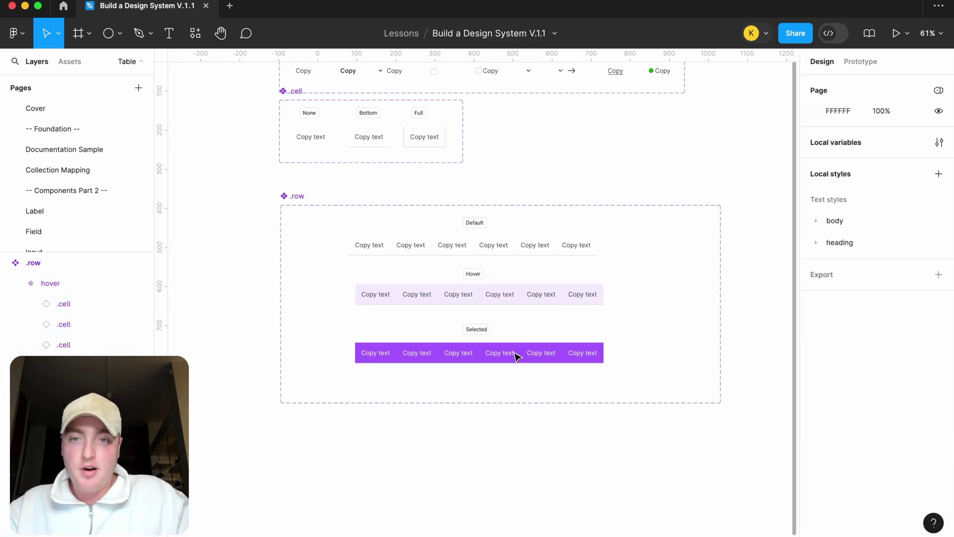
pyautogui.moveTo(679, 466); pyautogui.dragTo(362, 227)
pyautogui.hotkey('shift', 'Left')
pyautogui.hotkey('shift', 'Left')
pyautogui.hotkey('shift', 'Left')
pyautogui.hotkey('shift', 'Left')
pyautogui.hotkey('shift', 'Left')
pyautogui.hotkey('shift', 'Left')
pyautogui.hotkey('shift', 'Left')
pyautogui.hotkey('shift', 'Left')
pyautogui.hotkey('shift', 'Left')
pyautogui.hotkey('shift', 'Left')
pyautogui.hotkey('shift', 'Left')
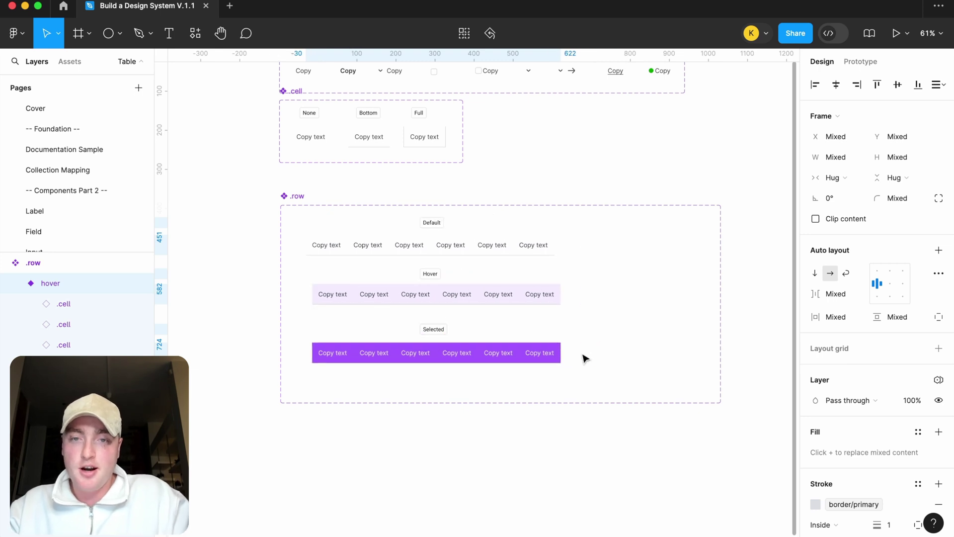
pyautogui.press('Escape')
# Step: Narrow the .row set from its right edge to fit its variants, and move it up directly beneath the .cell set
pyautogui.moveTo(721, 258); pyautogui.dragTo(594, 258)
pyautogui.click(642, 264)
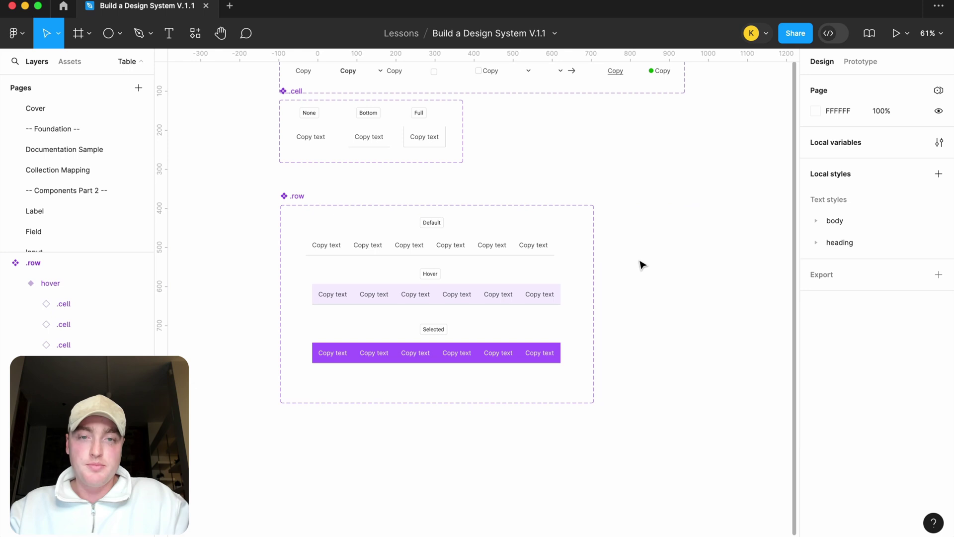
pyautogui.scroll(-5, 642, 264)
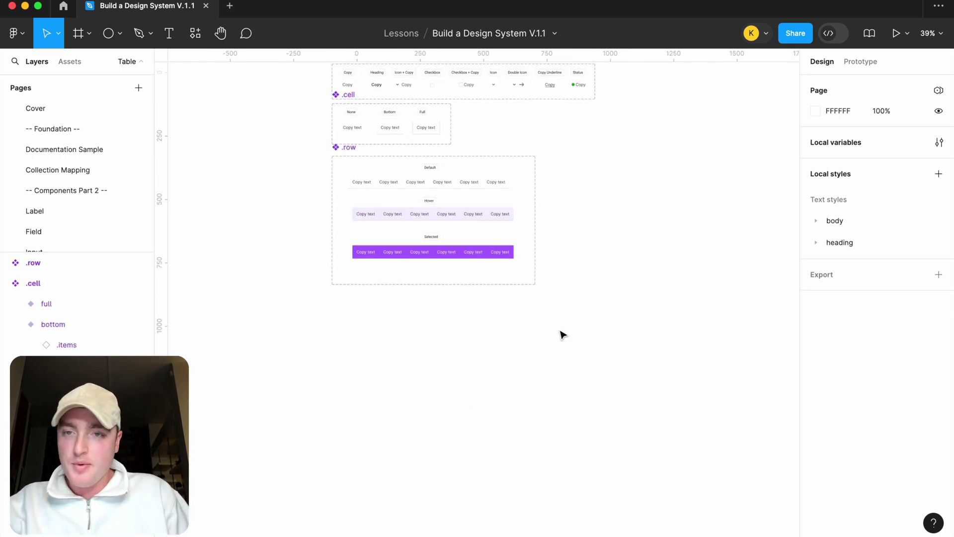
pyautogui.scroll(5, 560, 332)
pyautogui.scroll(3, 609, 285)
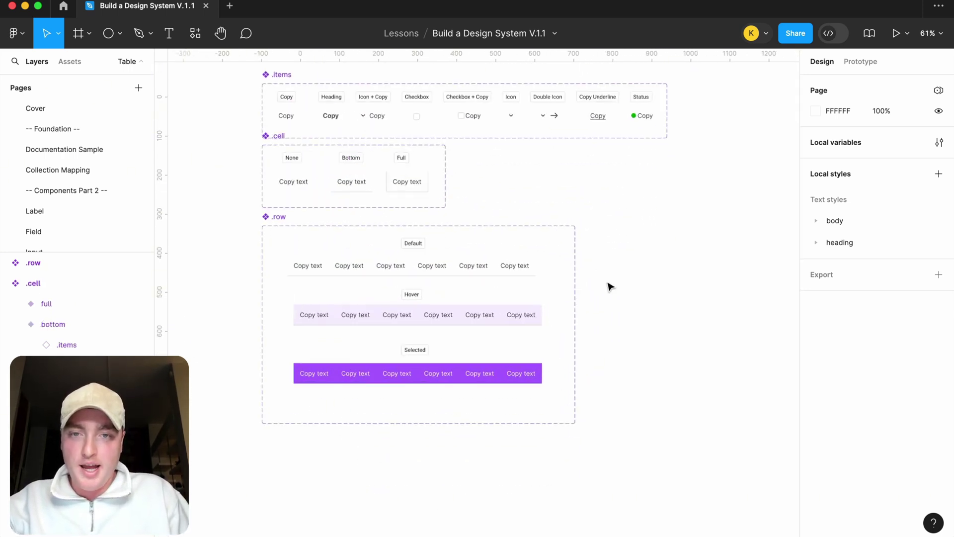
# Step: Place an instance of the bottom-border .cell below the .row set and stack a copy directly beneath it
pyautogui.moveTo(342, 199); pyautogui.dragTo(337, 508)
pyautogui.scroll(-5, 383, 398)
pyautogui.click(384, 398)
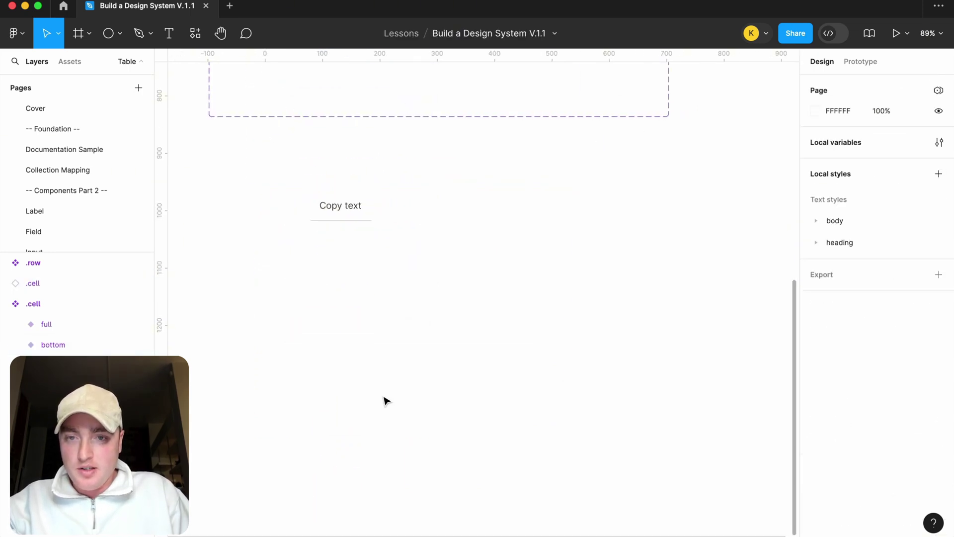
pyautogui.scroll(-2, 415, 173)
pyautogui.click(412, 157)
pyautogui.moveTo(412, 157); pyautogui.dragTo(418, 187)
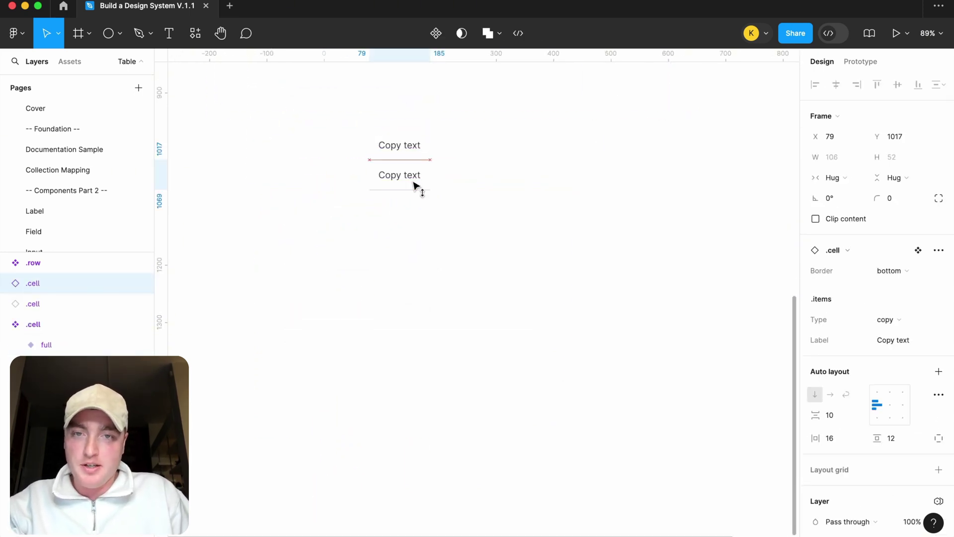
# Step: Wrap the two stacked cells in a vertical auto layout frame with a gap of 0
pyautogui.moveTo(462, 224); pyautogui.dragTo(361, 132)
pyautogui.hotkey('shift', 'a')
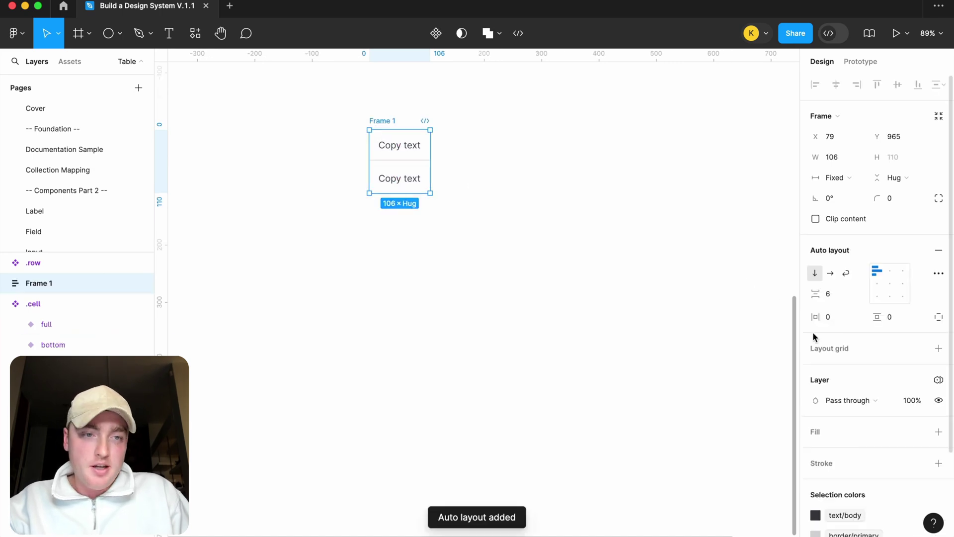
pyautogui.click(839, 302)
pyautogui.write('0')
pyautogui.press('Return')
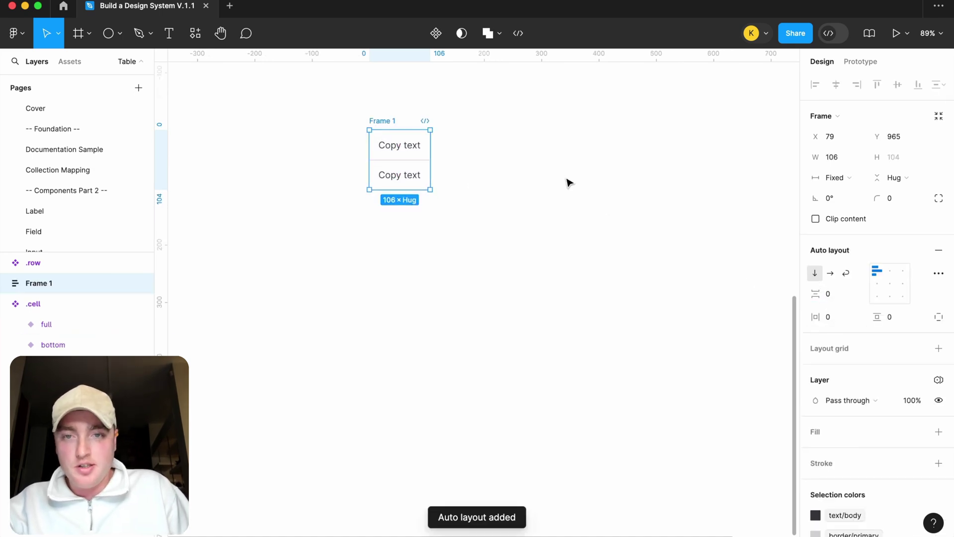
# Step: Rename the auto layout frame holding the two cells to .column
pyautogui.doubleClick(385, 120)
pyautogui.write('.column')
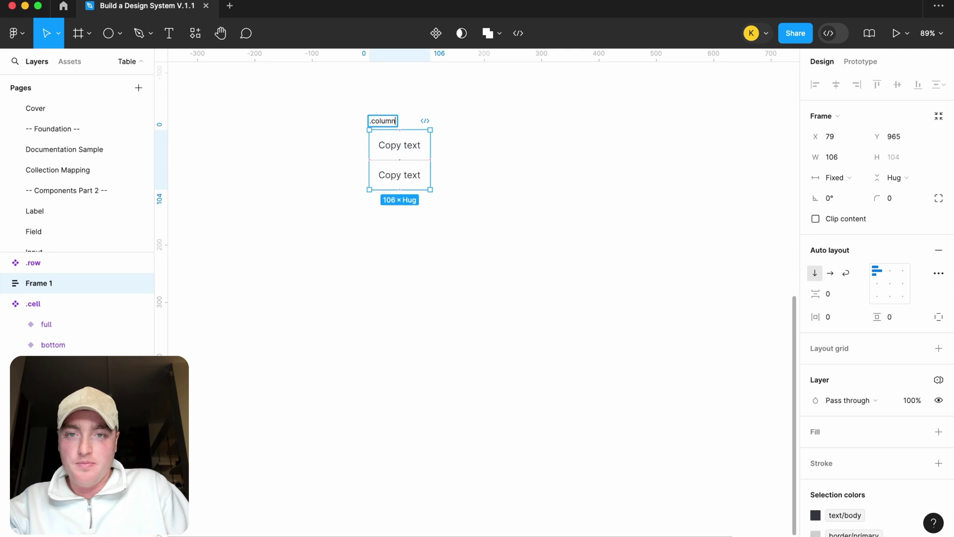
pyautogui.press('Return')
# Step: Duplicate the lower cell inside .column until the column holds twelve cells
pyautogui.click(394, 166)
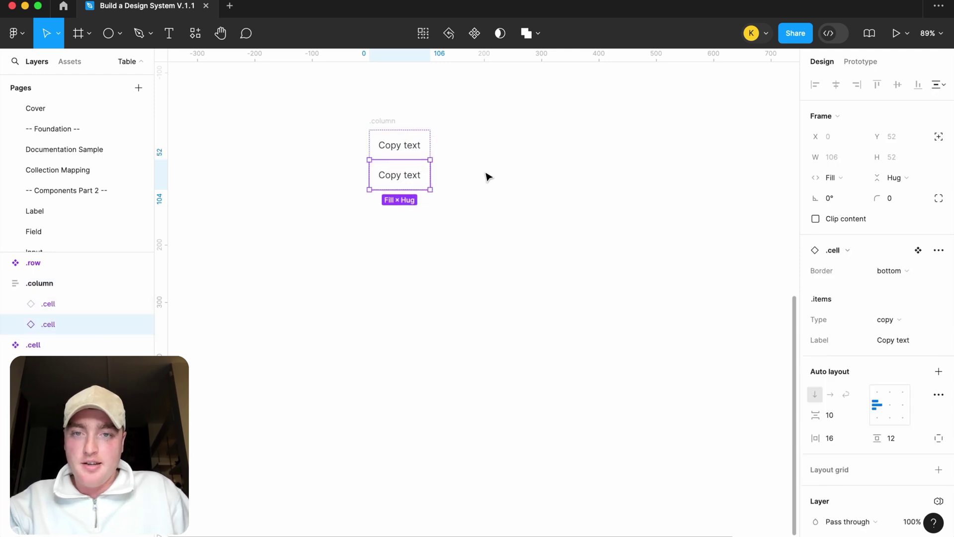
pyautogui.press('super+d')
pyautogui.press('super+d')
pyautogui.press('super+d')
pyautogui.press('super+d')
pyautogui.press('super+d')
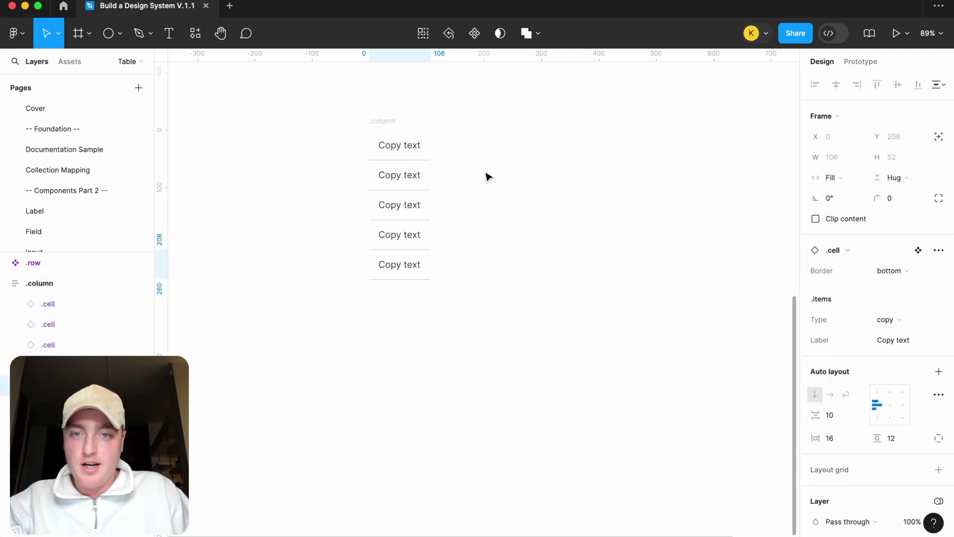
pyautogui.press('super+d')
pyautogui.press('super+d')
pyautogui.press('super+d')
pyautogui.press('super+d')
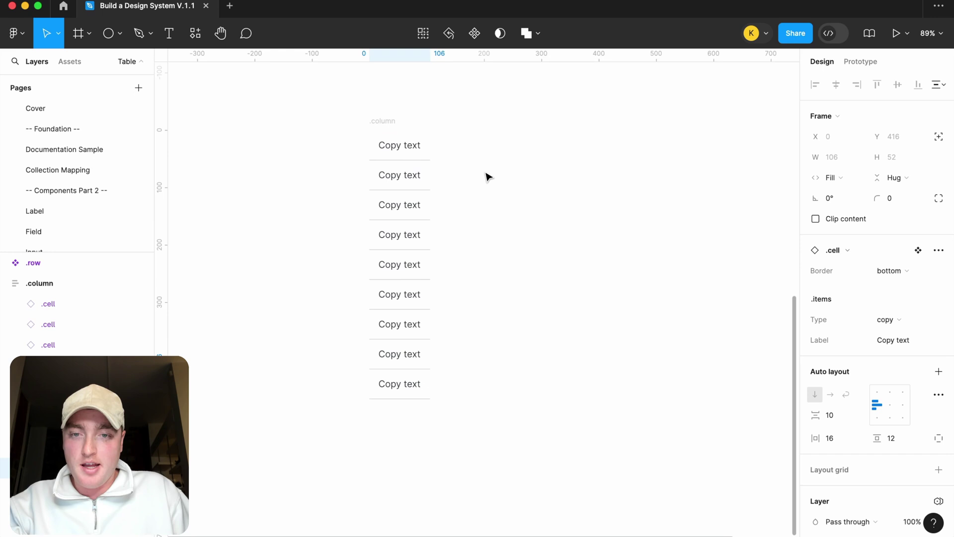
# Step: Convert the .column frame into a component and place an instance of it alongside to the right
pyautogui.click(381, 121)
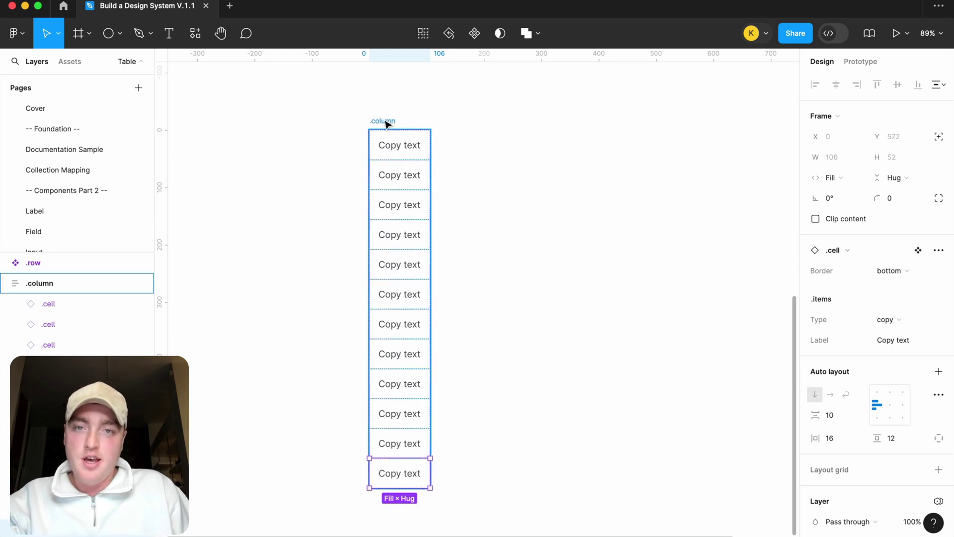
pyautogui.rightClick(388, 125)
pyautogui.click(425, 373)
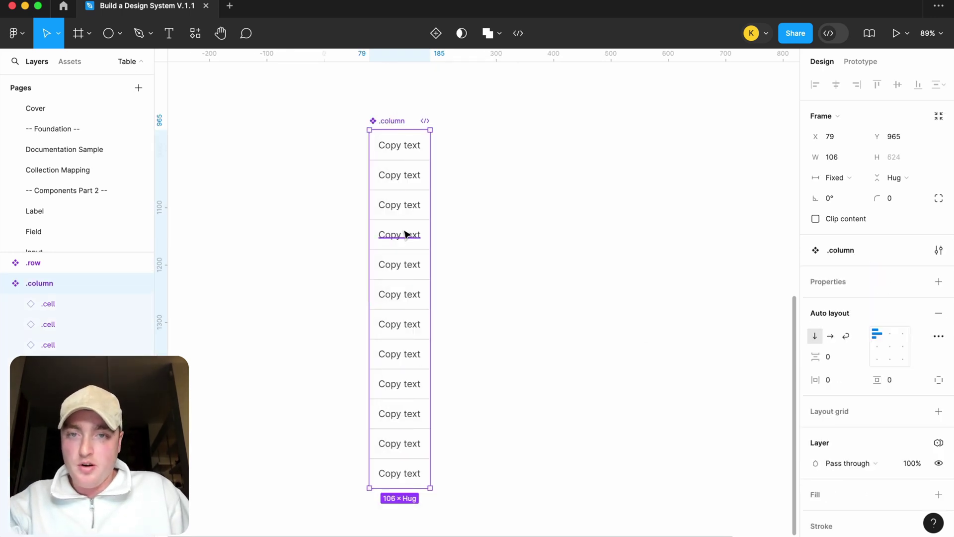
pyautogui.keyDown('alt'); pyautogui.moveTo(406, 235); pyautogui.dragTo(537, 236); pyautogui.keyUp('alt')
pyautogui.click(621, 169)
pyautogui.scroll(-2, 622, 169)
pyautogui.hscroll(1, 621, 169)
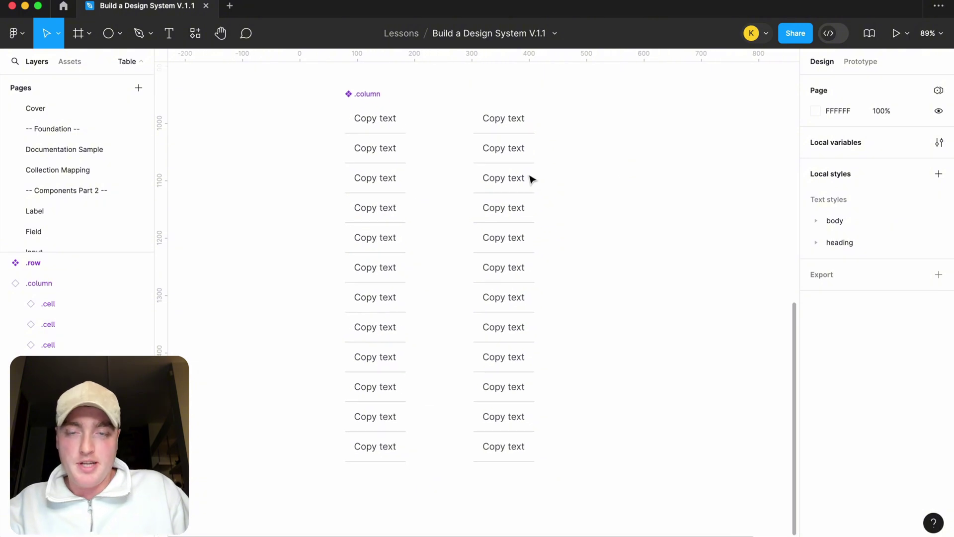
pyautogui.keyDown('ctrl'); pyautogui.scroll(-2, 531, 178); pyautogui.keyUp('ctrl')
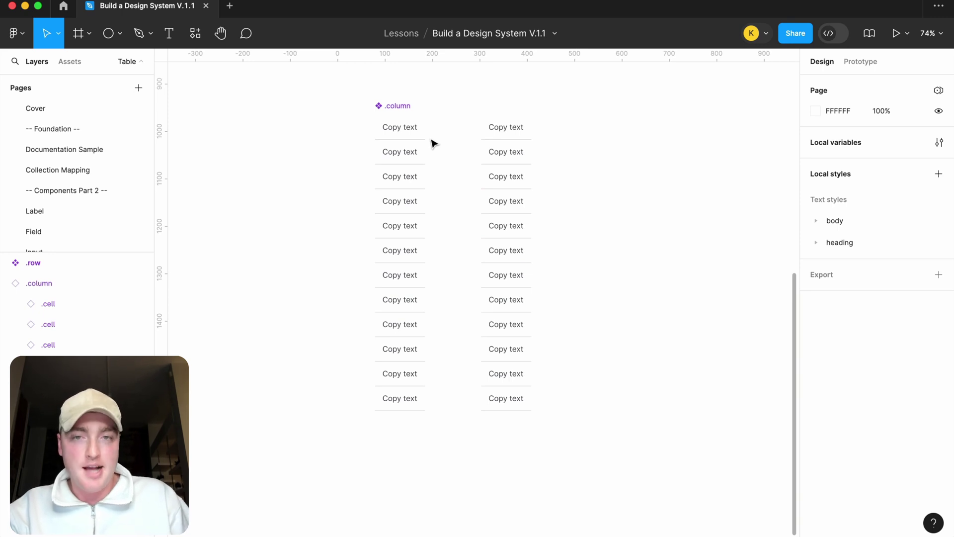
# Step: Set the item type of the top cell in the .column component to heading
pyautogui.click(407, 133)
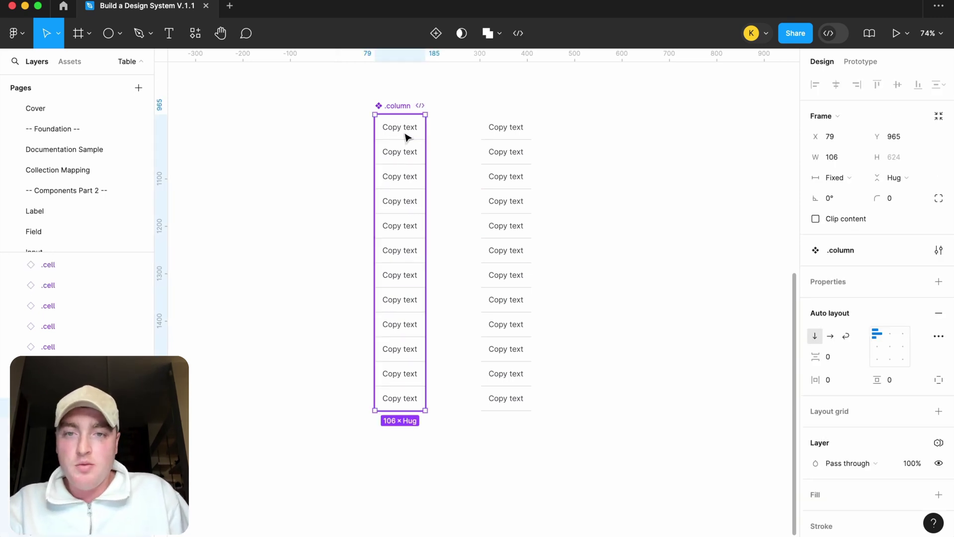
pyautogui.doubleClick(408, 132)
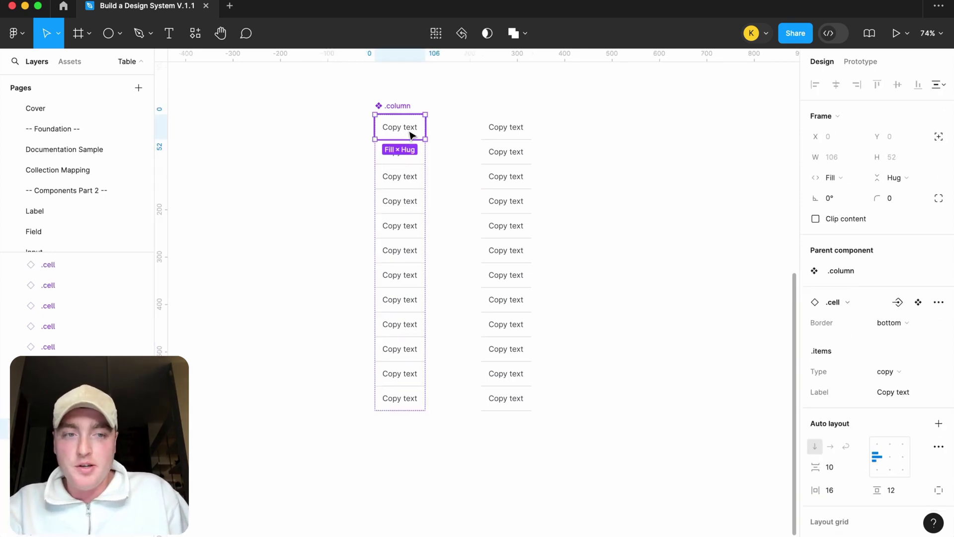
pyautogui.click(899, 376)
pyautogui.click(890, 386)
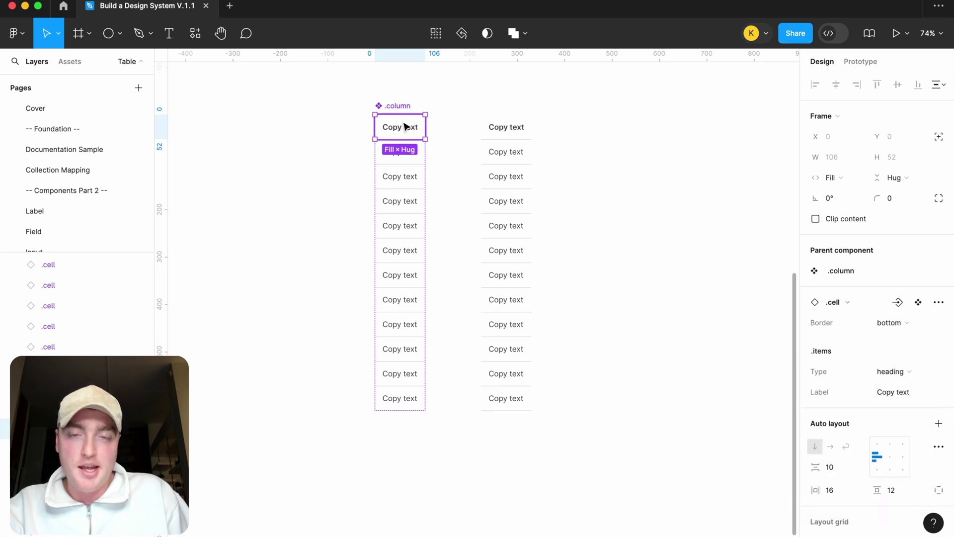
# Step: Apply the surface/disabled colour as the fill of the .column component's heading cell
pyautogui.scroll(5, 405, 128)
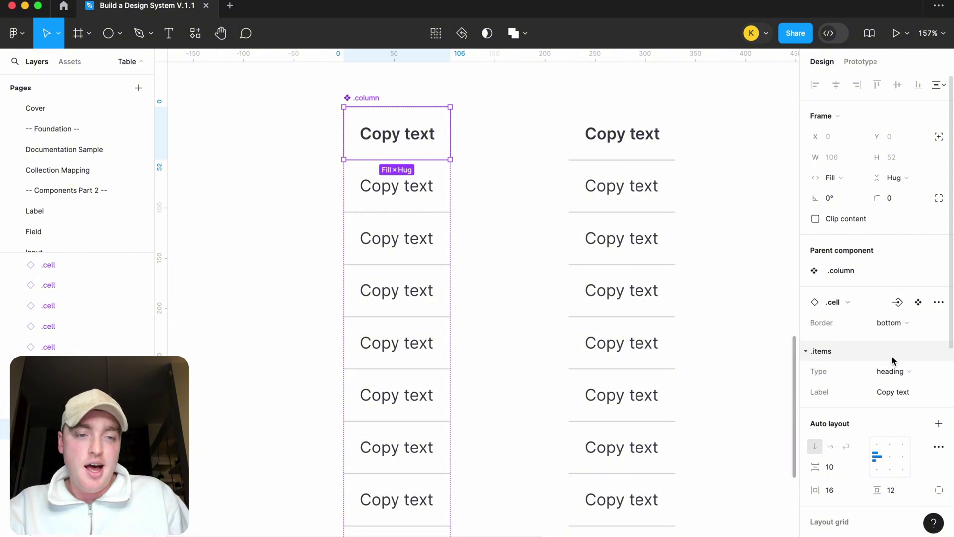
pyautogui.scroll(-5, 897, 370)
pyautogui.click(939, 357)
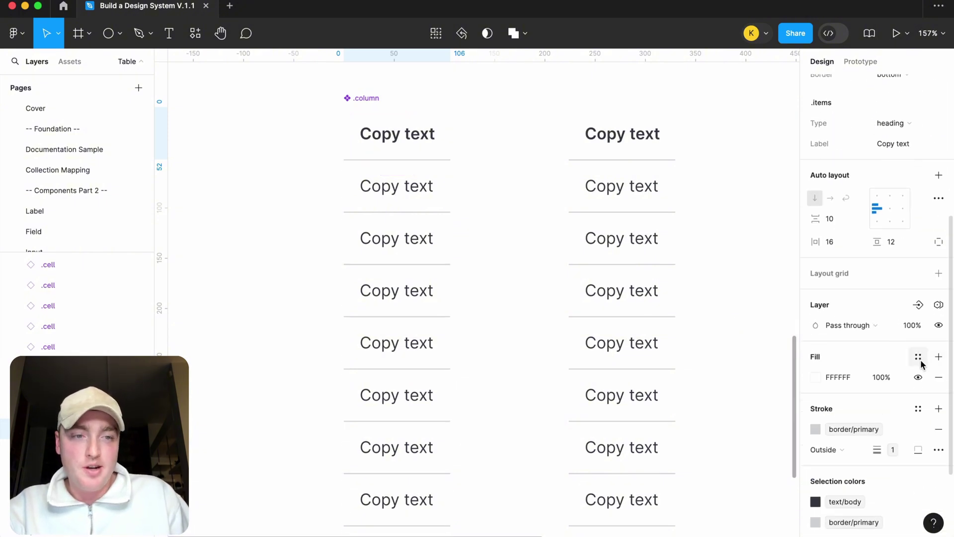
pyautogui.click(918, 361)
pyautogui.write('surf')
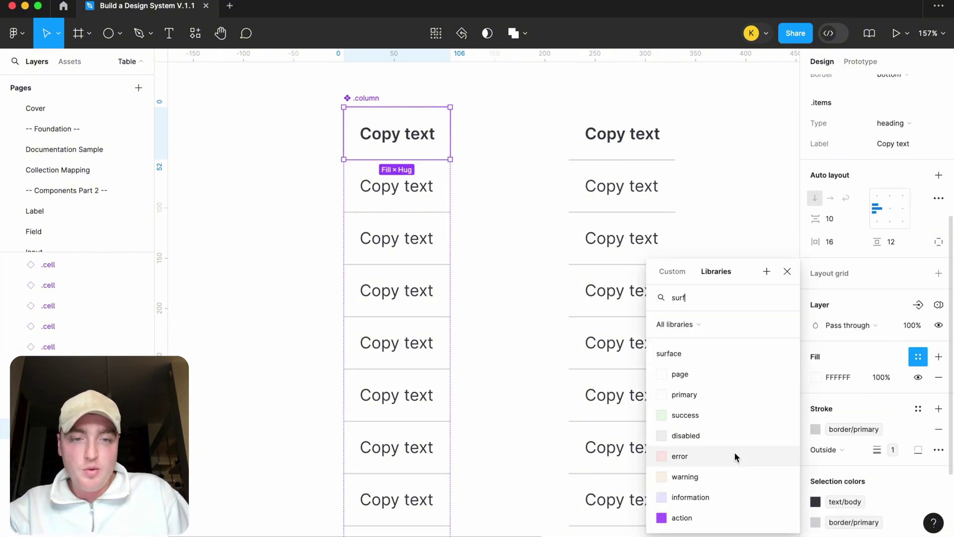
pyautogui.click(736, 436)
pyautogui.click(727, 146)
pyautogui.scroll(-5, 726, 145)
pyautogui.hscroll(3, 622, 156)
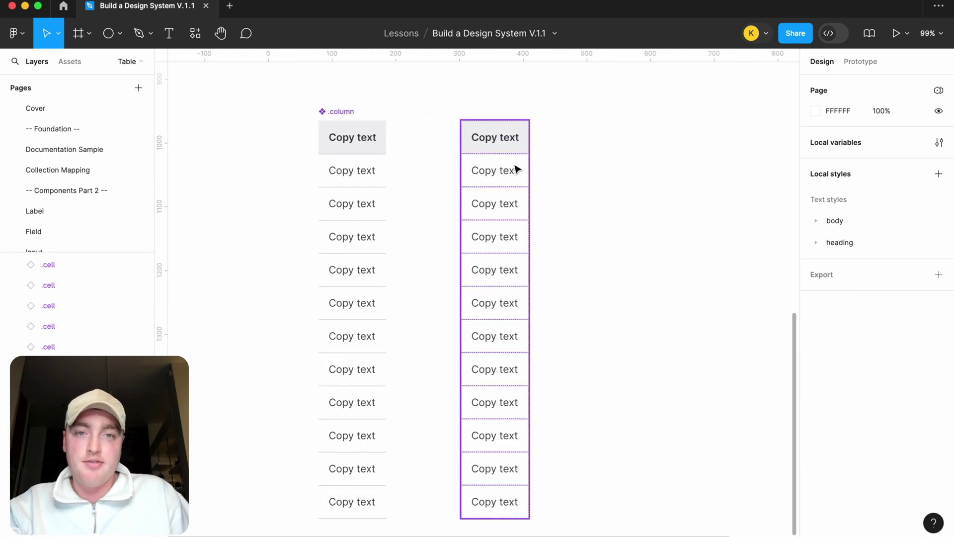
# Step: Move the .column instance right to X 476 and rename its top cell layer heading
pyautogui.click(524, 162)
pyautogui.moveTo(512, 160); pyautogui.dragTo(621, 160)
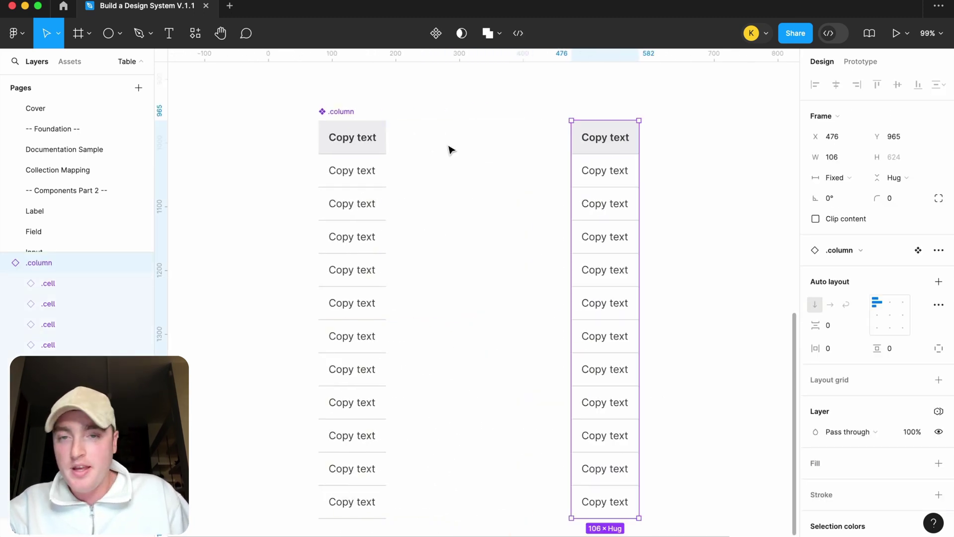
pyautogui.doubleClick(52, 282)
pyautogui.write('headi')
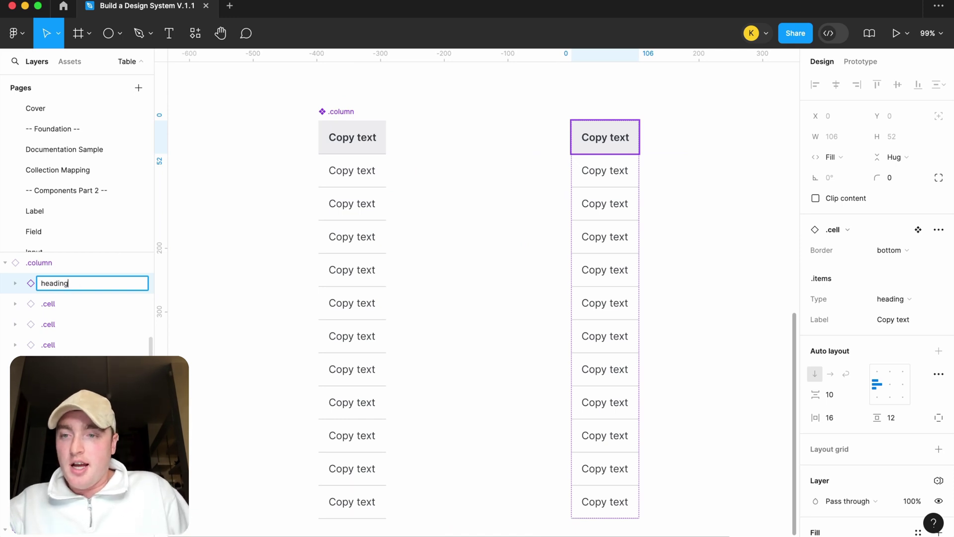
pyautogui.write('ng')
pyautogui.press('Return')
pyautogui.click(525, 127)
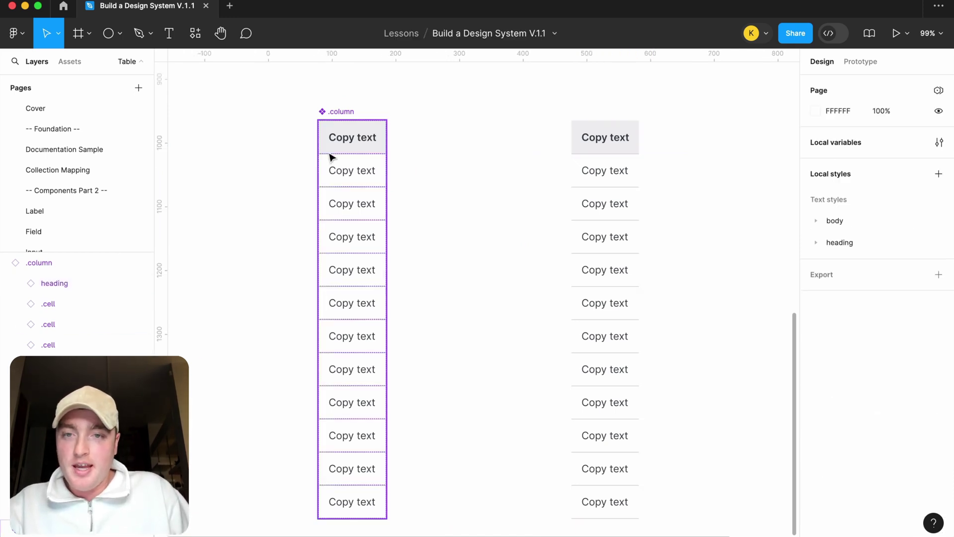
# Step: Expose the nested instance properties of all twelve .cell instances on the .column component
pyautogui.click(342, 112)
pyautogui.click(938, 281)
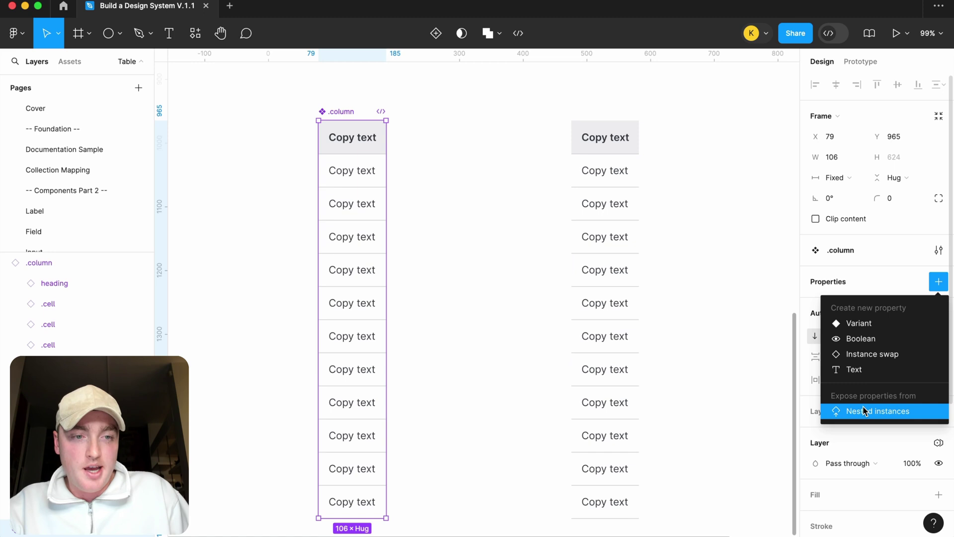
pyautogui.click(865, 411)
pyautogui.click(620, 281)
pyautogui.click(620, 321)
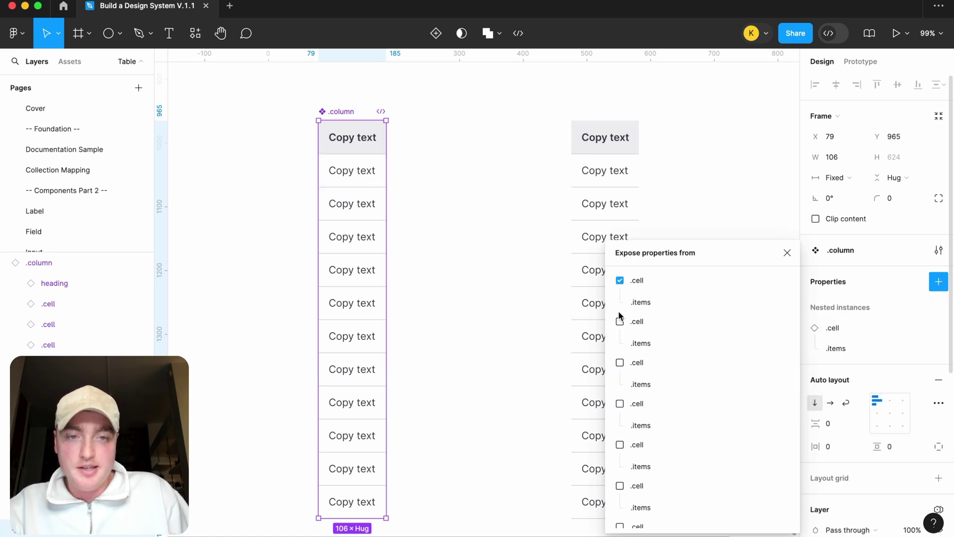
pyautogui.click(620, 362)
pyautogui.click(620, 404)
pyautogui.scroll(-2, 620, 404)
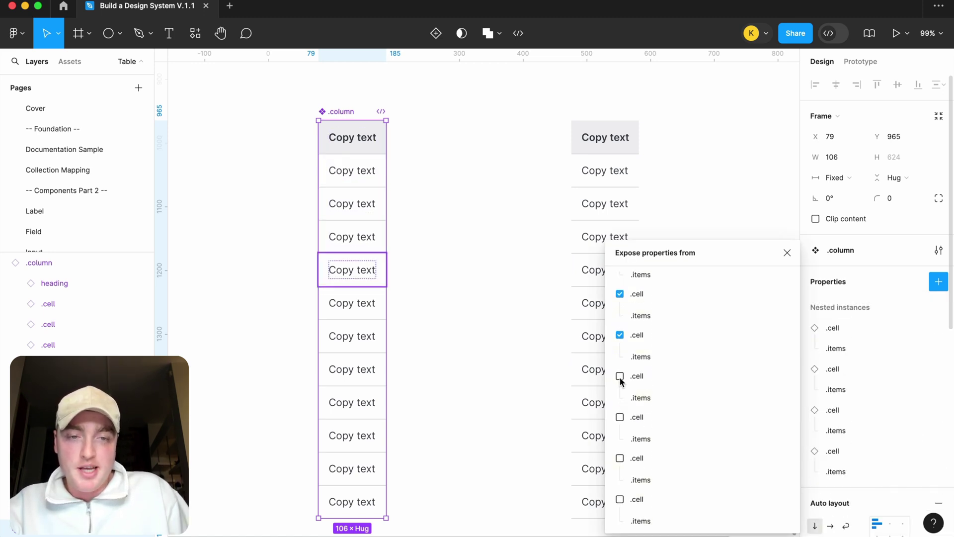
pyautogui.click(620, 376)
pyautogui.click(620, 417)
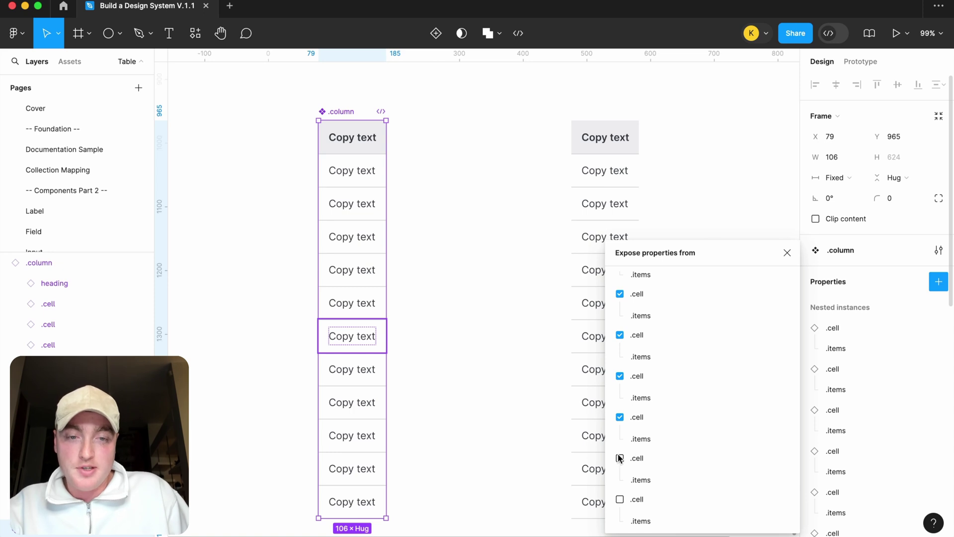
pyautogui.scroll(-2, 619, 448)
pyautogui.click(620, 372)
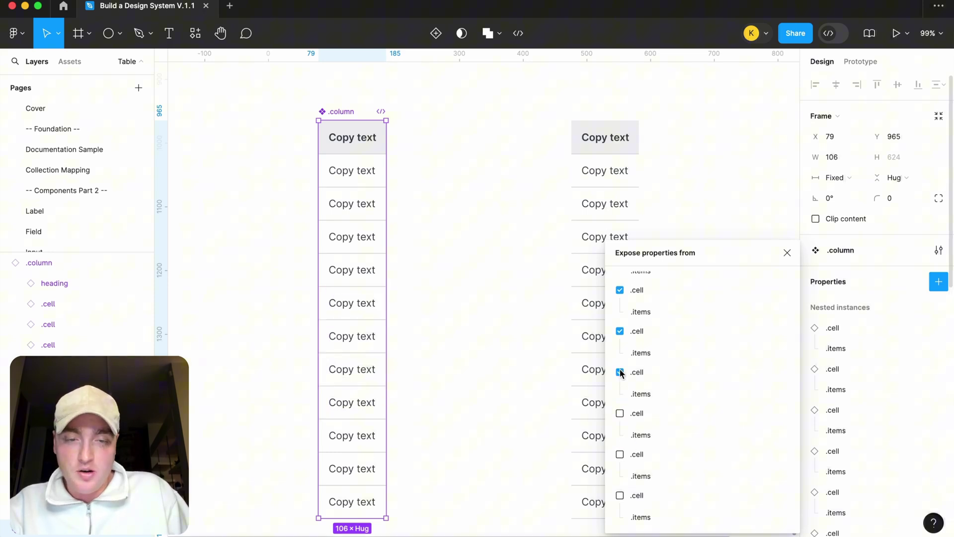
pyautogui.click(620, 414)
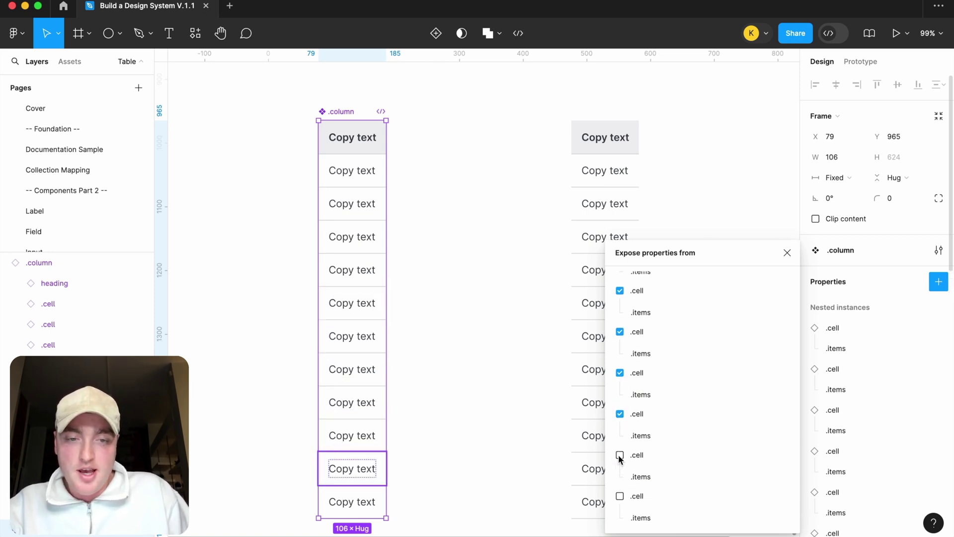
pyautogui.click(620, 455)
pyautogui.click(620, 496)
pyautogui.click(787, 252)
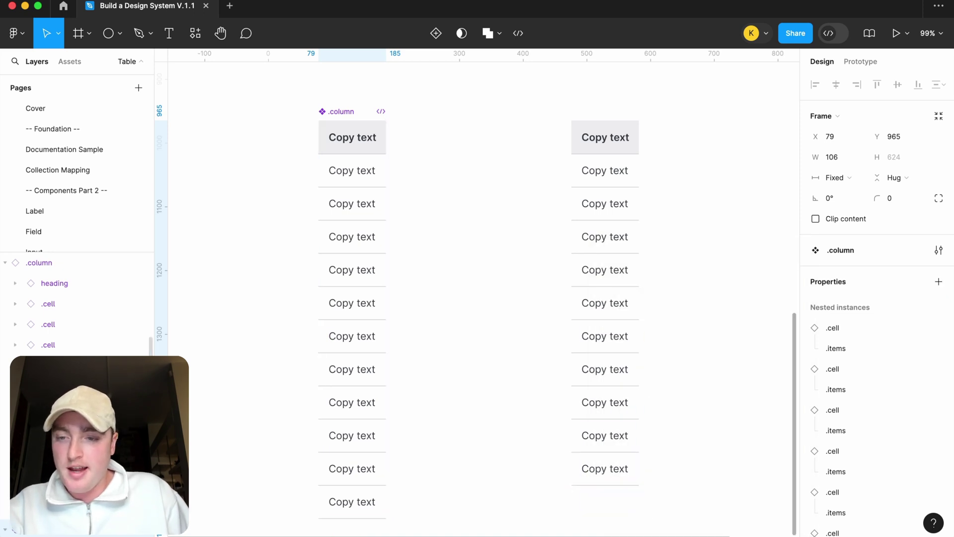
# Step: Try hiding the bottom six cells of the .column instance, and restore them
pyautogui.press('super+z')
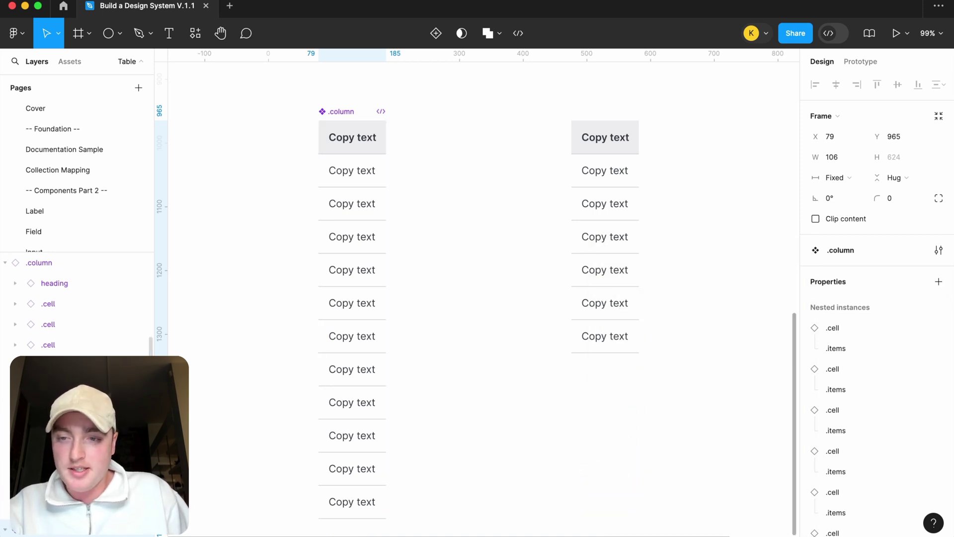
pyautogui.press('super+z')
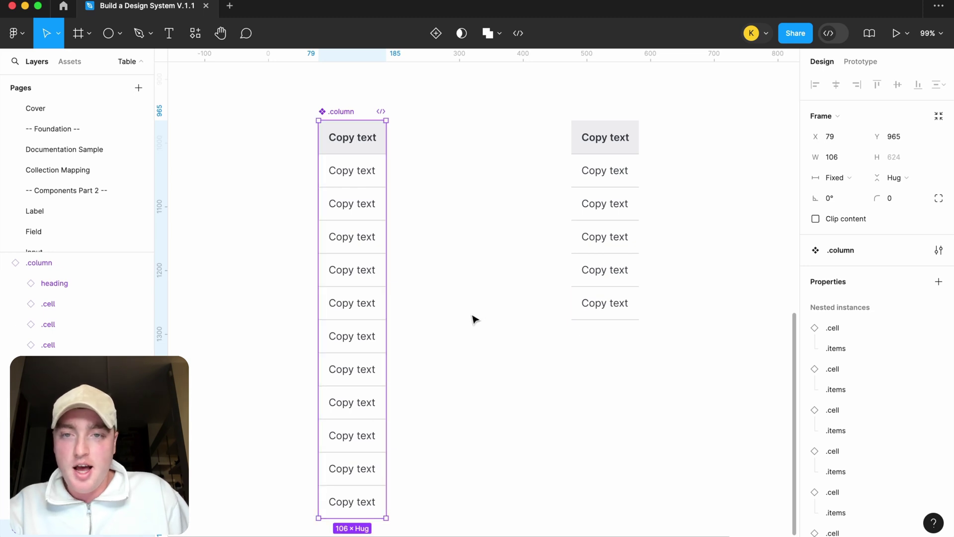
pyautogui.press('super+shift+z')
pyautogui.press('super+shift+z')
pyautogui.press('super+shift+z')
pyautogui.press('super+shift+z')
pyautogui.press('super+shift+z')
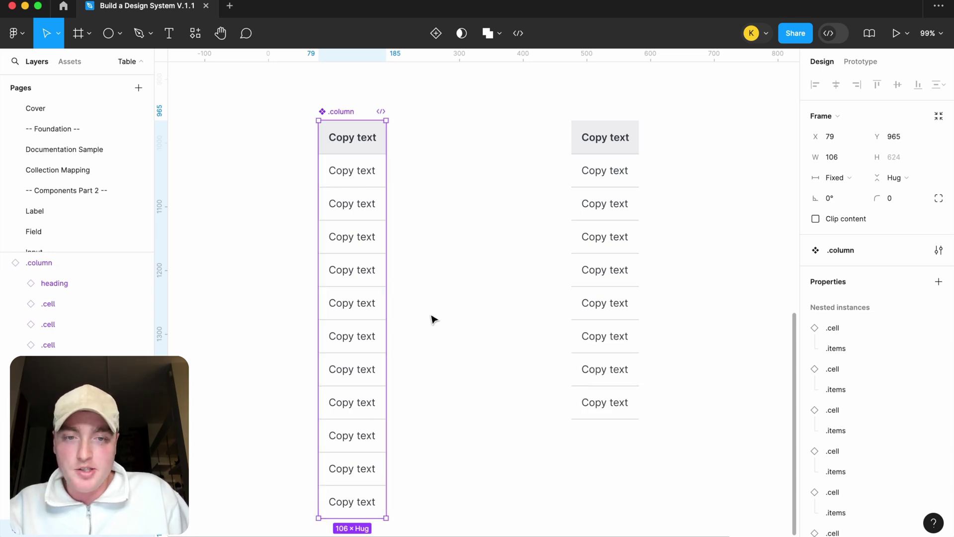
# Step: Hide the bottom six .cell layers of the main .column component
pyautogui.scroll(-2, 432, 319)
pyautogui.scroll(1, 358, 115)
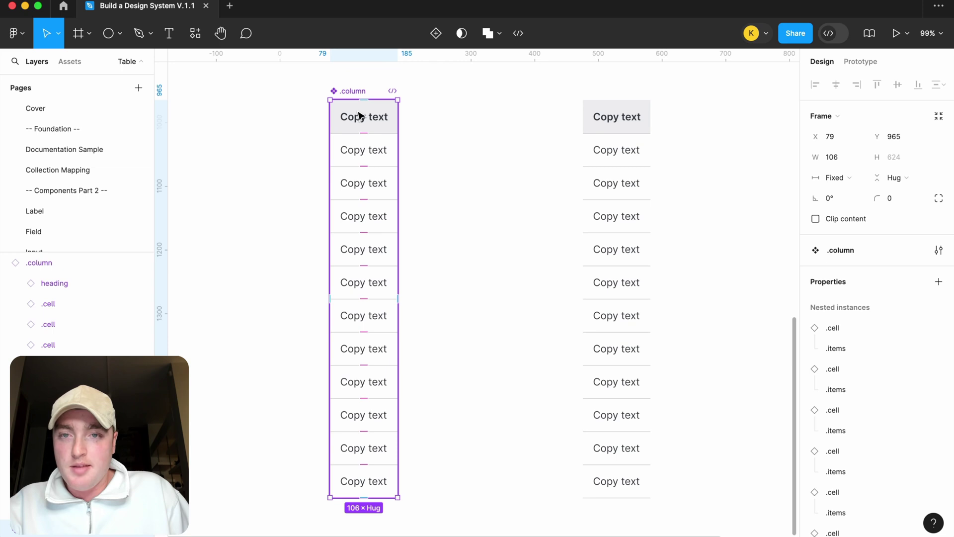
pyautogui.hscroll(-5, 432, 115)
pyautogui.press('Escape')
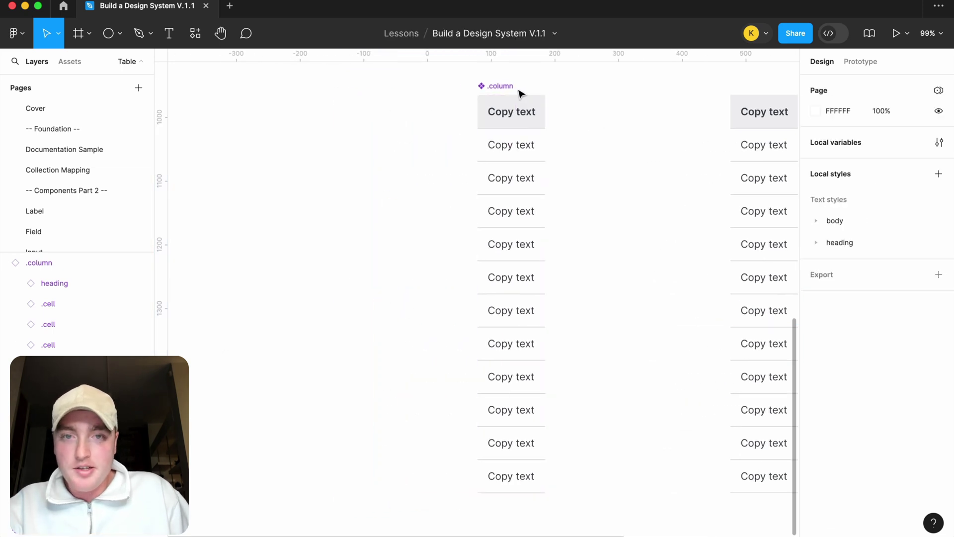
pyautogui.click(511, 87)
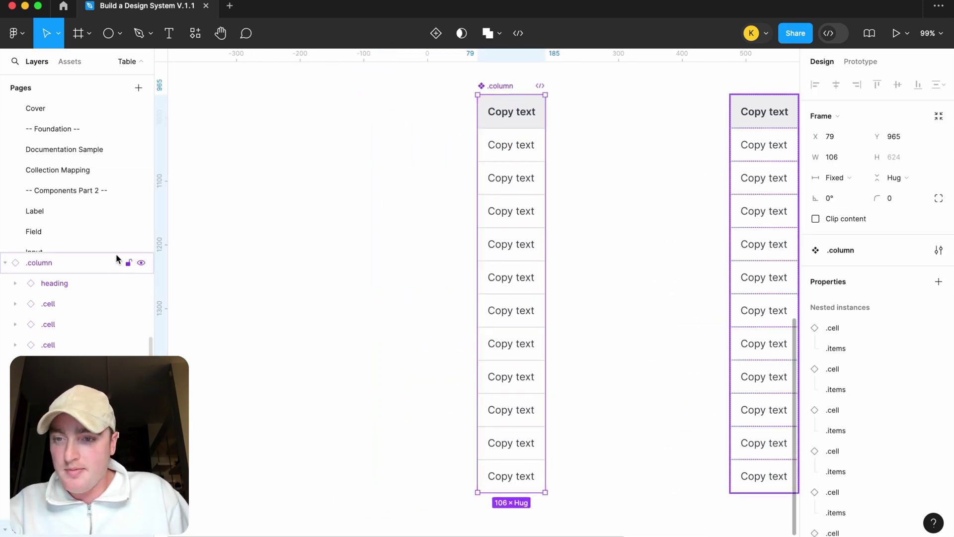
pyautogui.moveTo(117, 252); pyautogui.dragTo(117, 177)
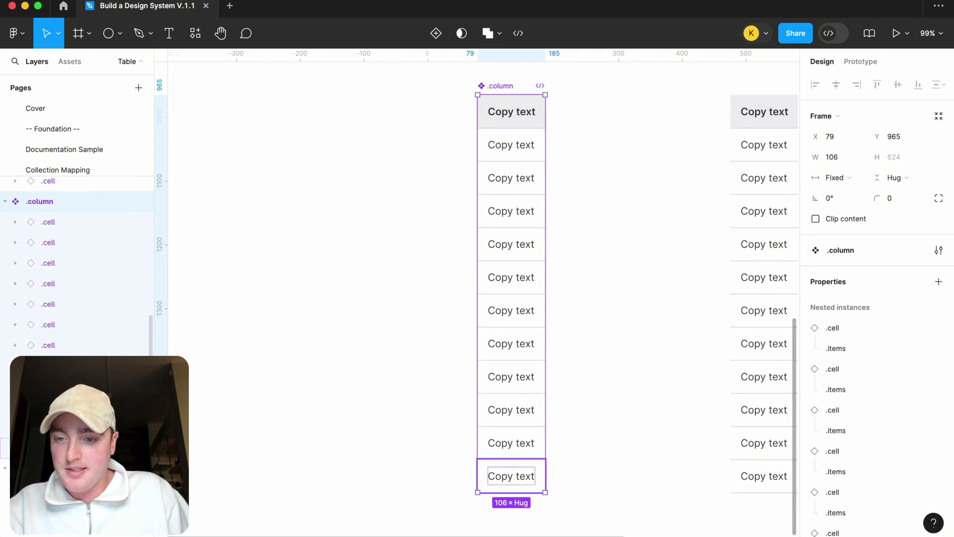
pyautogui.click(141, 181)
pyautogui.click(141, 427)
pyautogui.click(141, 406)
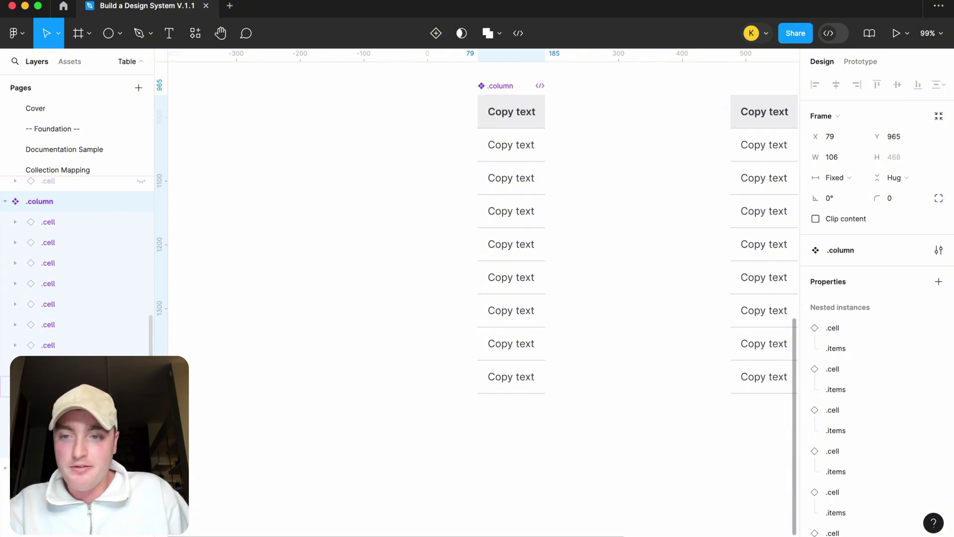
pyautogui.click(142, 386)
pyautogui.click(141, 366)
pyautogui.click(142, 345)
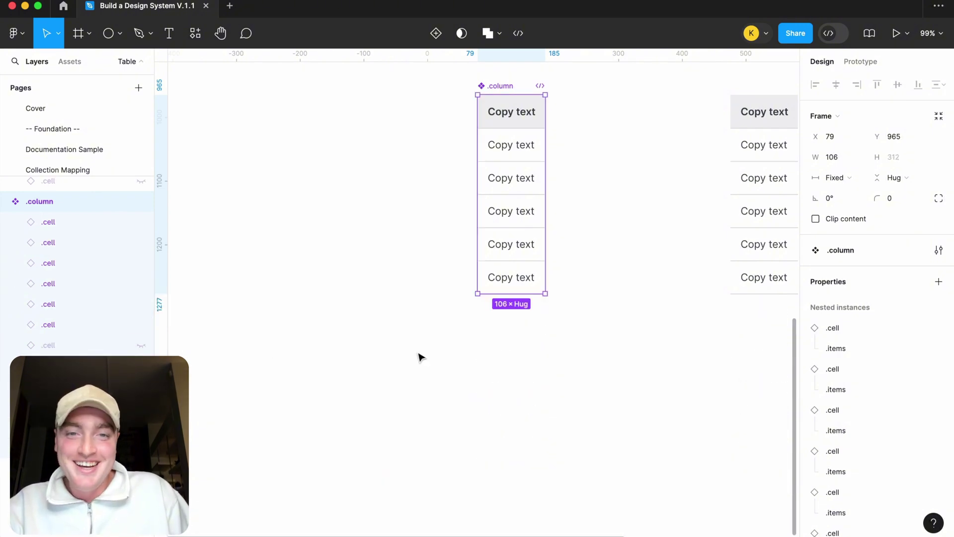
# Step: Show the uppermost hidden .cell layer of the main .column component again
pyautogui.hscroll(2, 420, 357)
pyautogui.scroll(2, 420, 357)
pyautogui.click(141, 345)
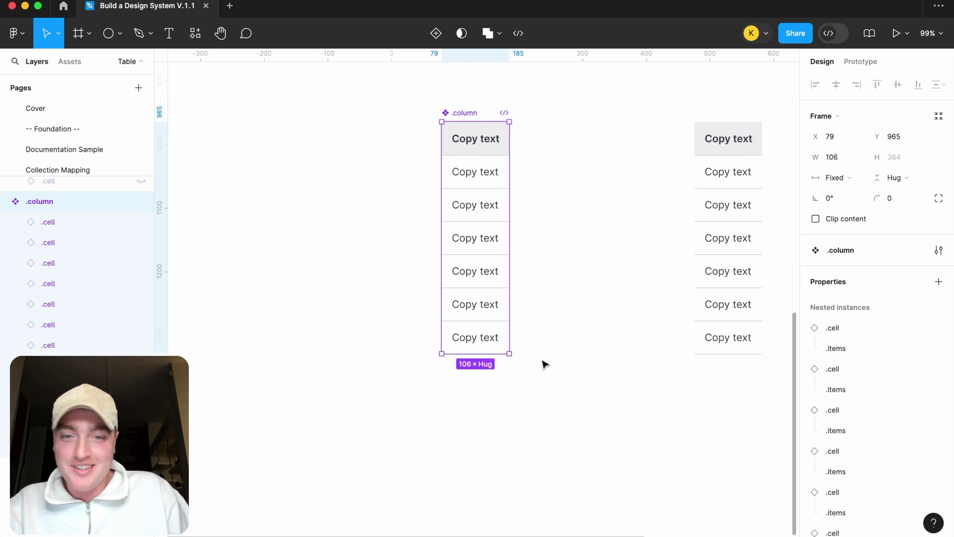
pyautogui.click(565, 373)
# Step: Review the .column instance's exposed properties and the Default, Hover and Selected variants of the .row component
pyautogui.scroll(-3, 565, 371)
pyautogui.click(616, 230)
pyautogui.scroll(3, 629, 244)
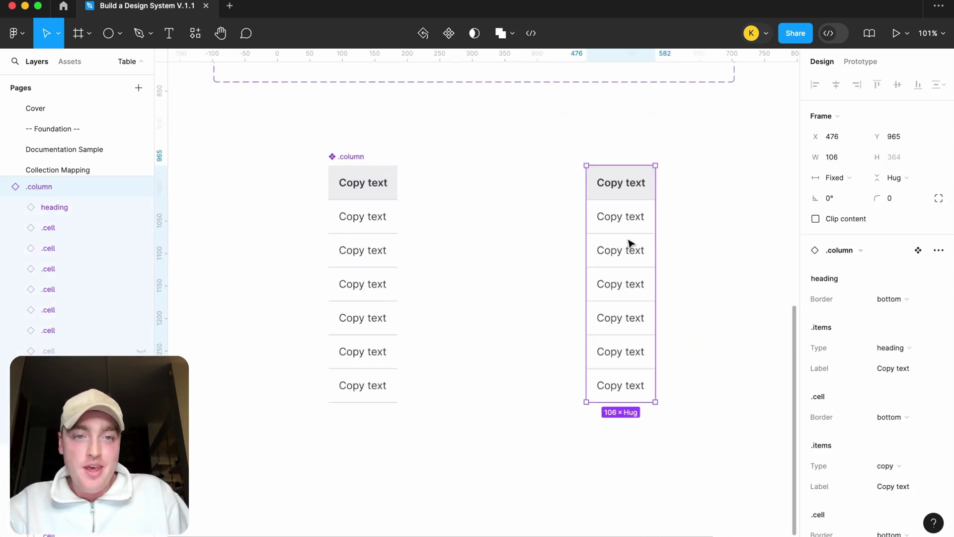
pyautogui.scroll(-1, 629, 241)
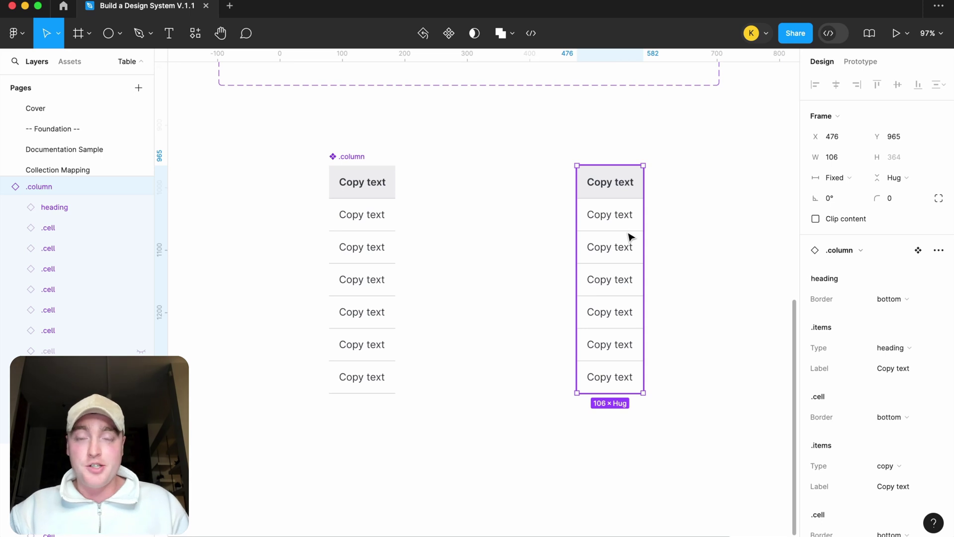
pyautogui.scroll(10, 631, 237)
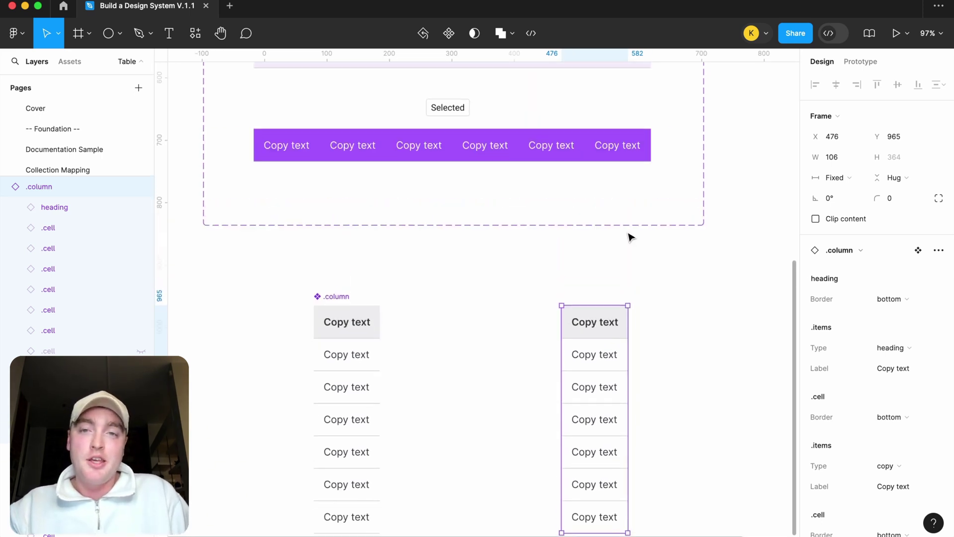
pyautogui.scroll(1, 531, 212)
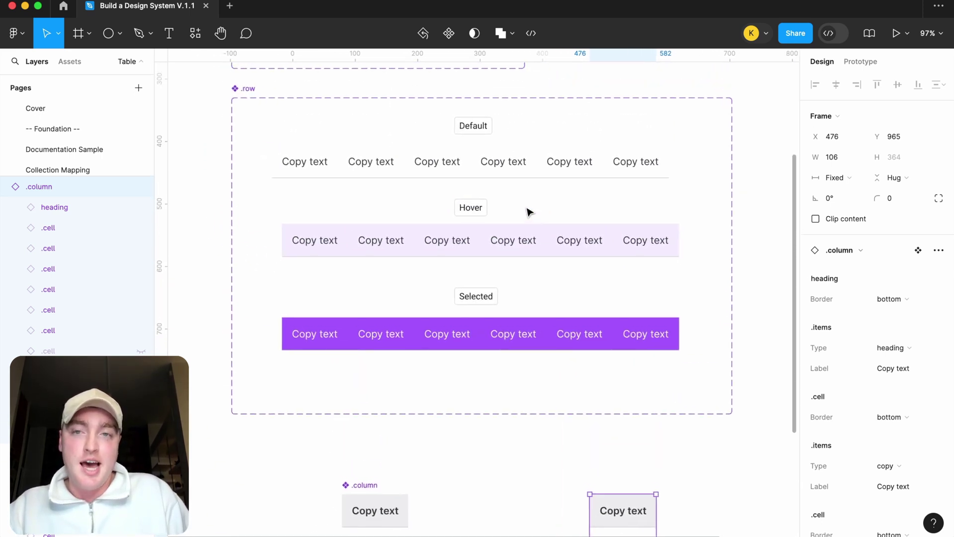
pyautogui.click(481, 214)
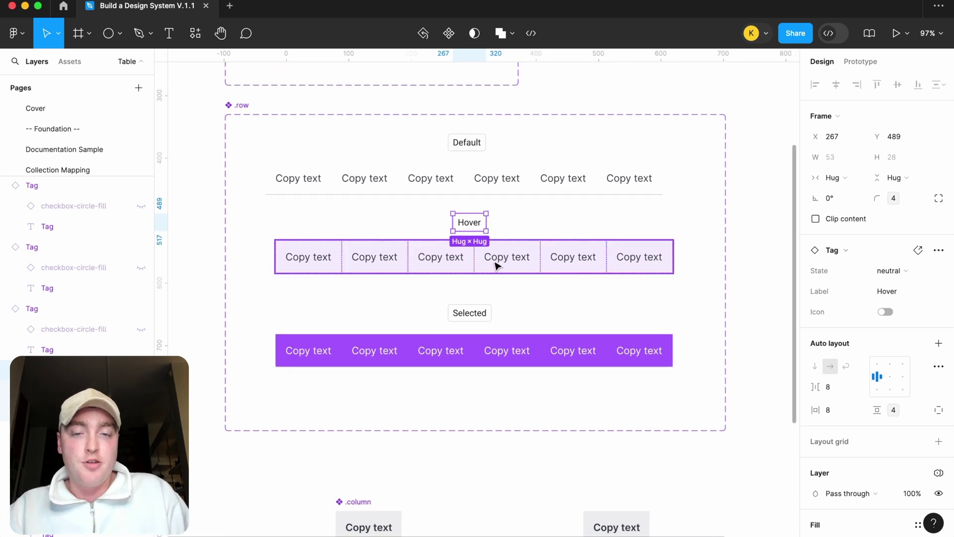
pyautogui.scroll(-14, 499, 267)
pyautogui.click(498, 266)
pyautogui.scroll(2, 498, 266)
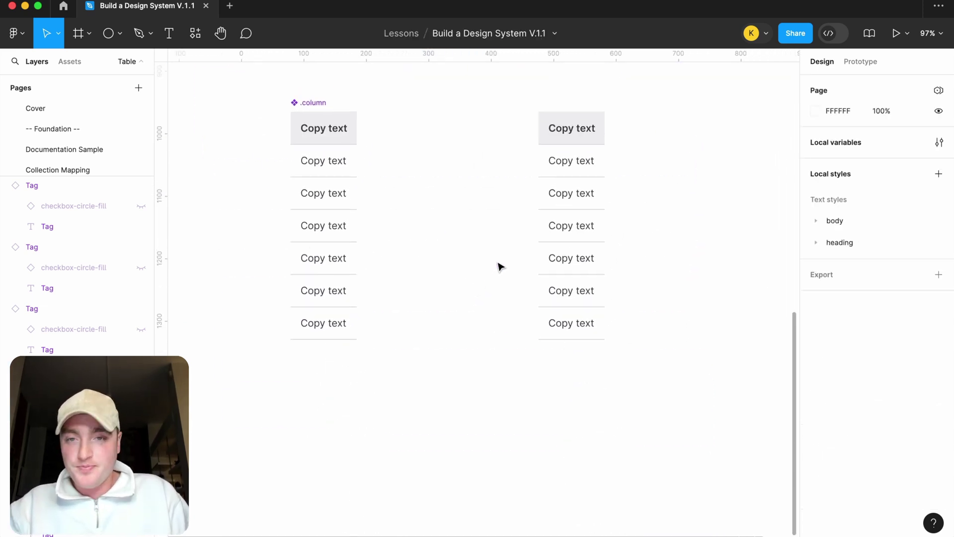
# Step: Duplicate the .column instance twice and place the three instances edge to edge at X 446, 552 and 658
pyautogui.click(581, 225)
pyautogui.moveTo(581, 225); pyautogui.dragTo(658, 247)
pyautogui.hscroll(3, 528, 224)
pyautogui.scroll(2, 529, 224)
pyautogui.click(671, 237)
pyautogui.click(588, 247)
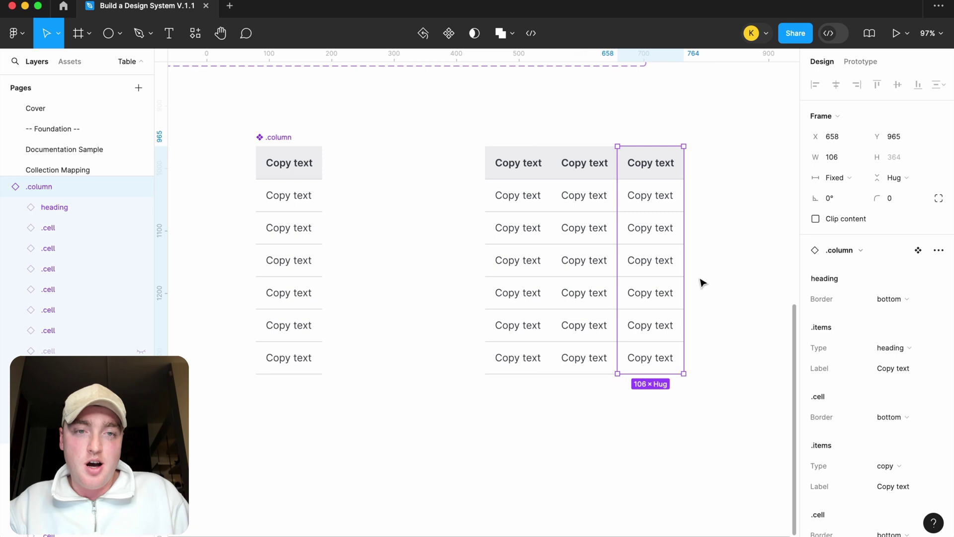
# Step: Wrap the three adjoining .column instances in a horizontal auto layout frame
pyautogui.click(703, 282)
pyautogui.hscroll(3, 703, 282)
pyautogui.moveTo(693, 320); pyautogui.dragTo(440, 198)
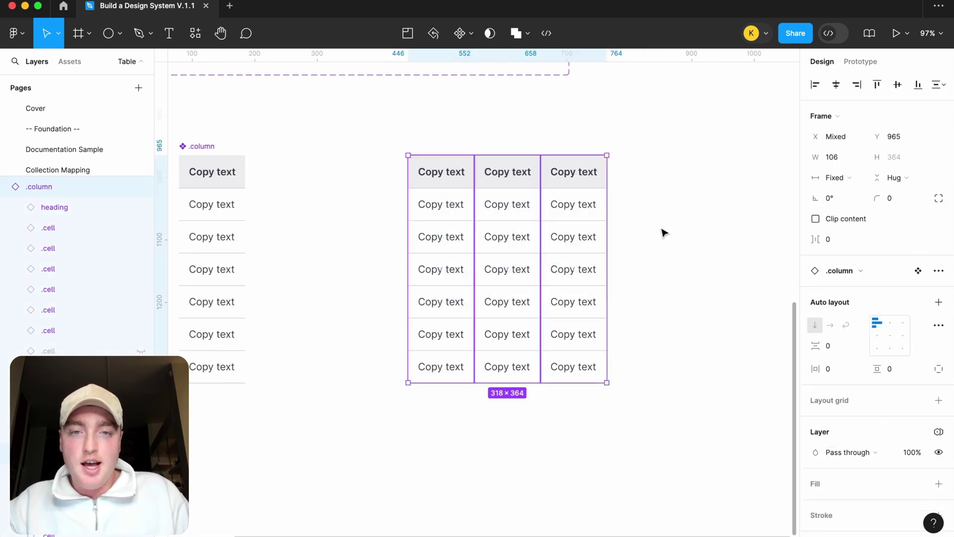
pyautogui.hotkey('shift', 'a')
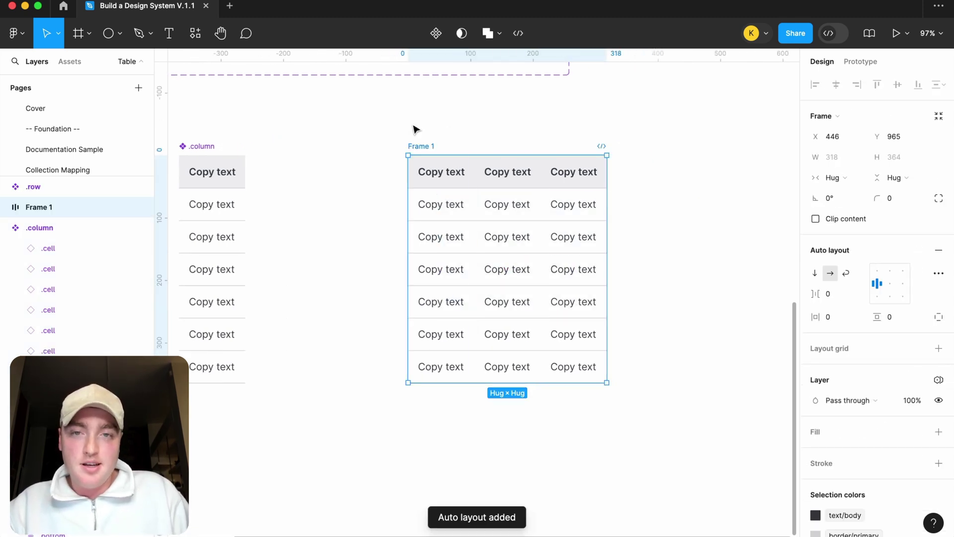
# Step: Rename the auto layout frame around the three columns as Sample Table
pyautogui.doubleClick(418, 145)
pyautogui.write('Sample ')
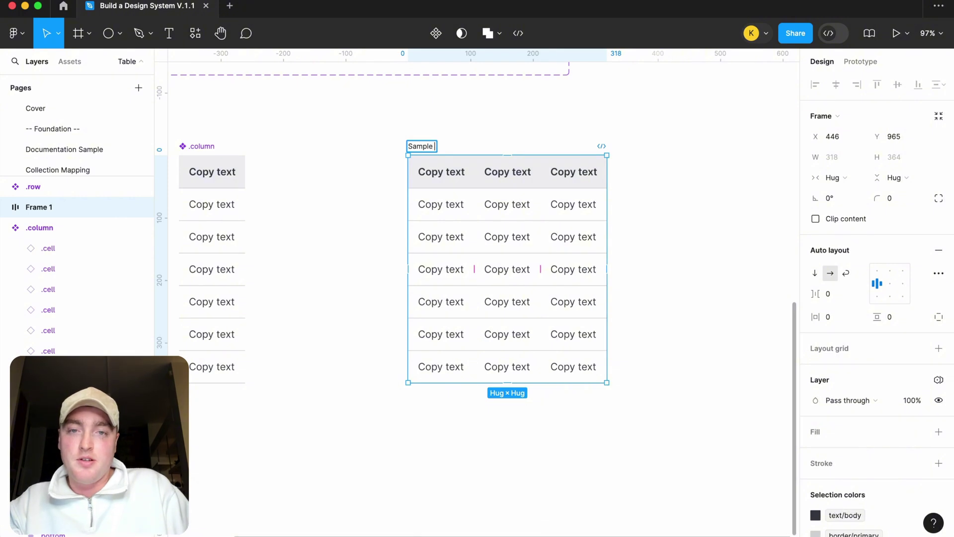
pyautogui.write('Table')
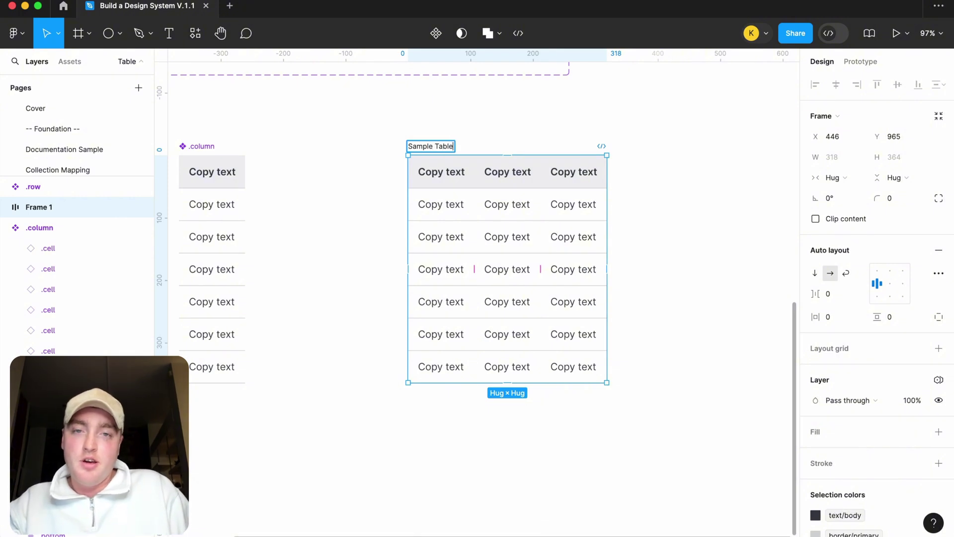
pyautogui.press('Return')
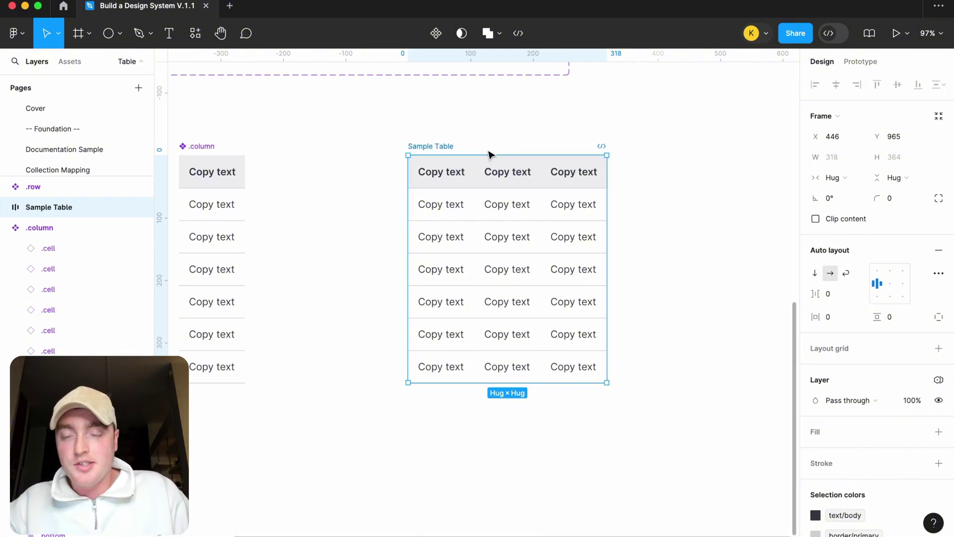
# Step: Try widening the Sample Table frame, and select all three .column instances inside it
pyautogui.moveTo(607, 178); pyautogui.dragTo(684, 177)
pyautogui.click(500, 210)
pyautogui.press('super+a')
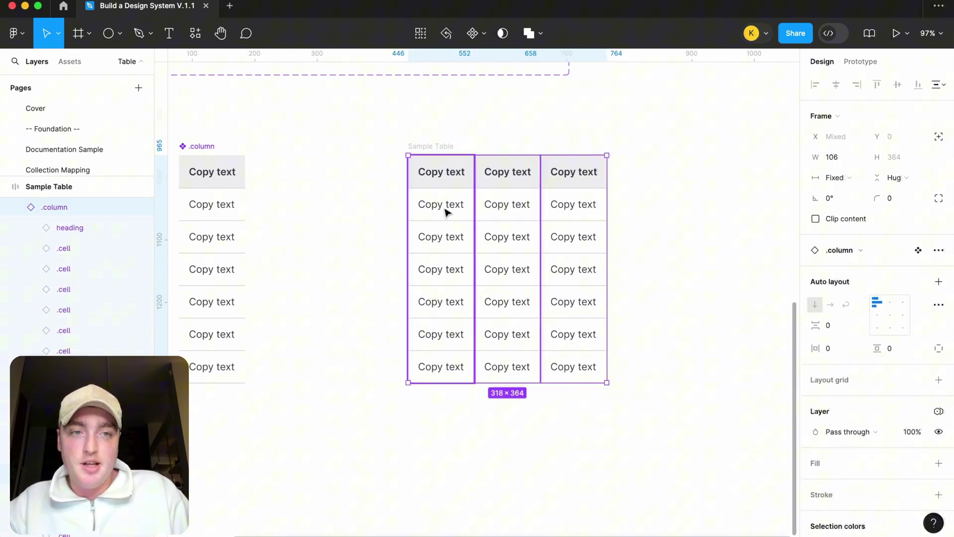
# Step: Set the three table columns' horizontal sizing to fill container and widen the Sample Table frame to 441
pyautogui.click(836, 178)
pyautogui.click(859, 207)
pyautogui.click(671, 151)
# Step: Turn the Sample Table frame into a component
pyautogui.click(445, 147)
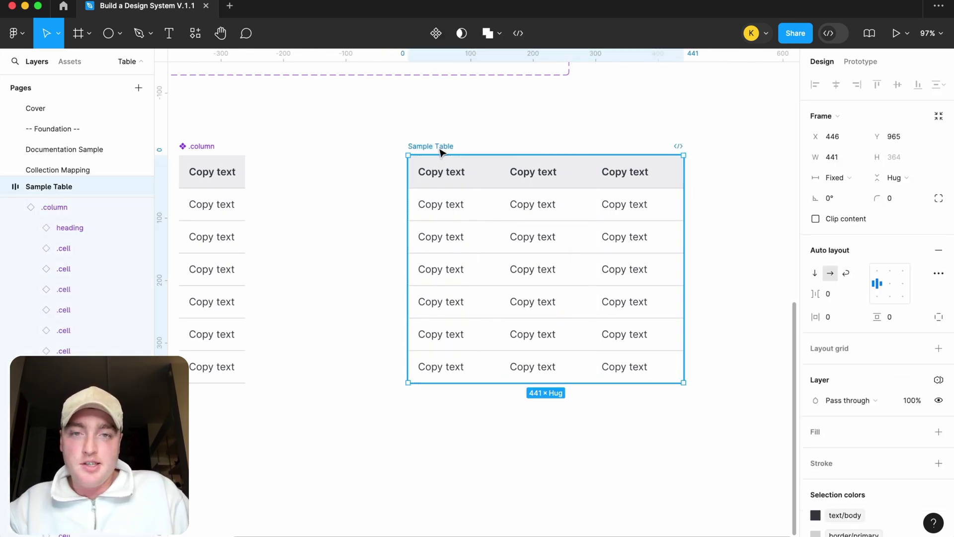
pyautogui.rightClick(440, 151)
pyautogui.click(487, 372)
# Step: Create an instance of the Sample Table component at X 1007, level with the original
pyautogui.keyDown('alt'); pyautogui.moveTo(482, 276); pyautogui.dragTo(750, 260); pyautogui.keyUp('alt')
pyautogui.hscroll(2, 752, 259)
pyautogui.hscroll(4, 751, 259)
pyautogui.moveTo(604, 238); pyautogui.dragTo(676, 235)
pyautogui.hscroll(3, 673, 235)
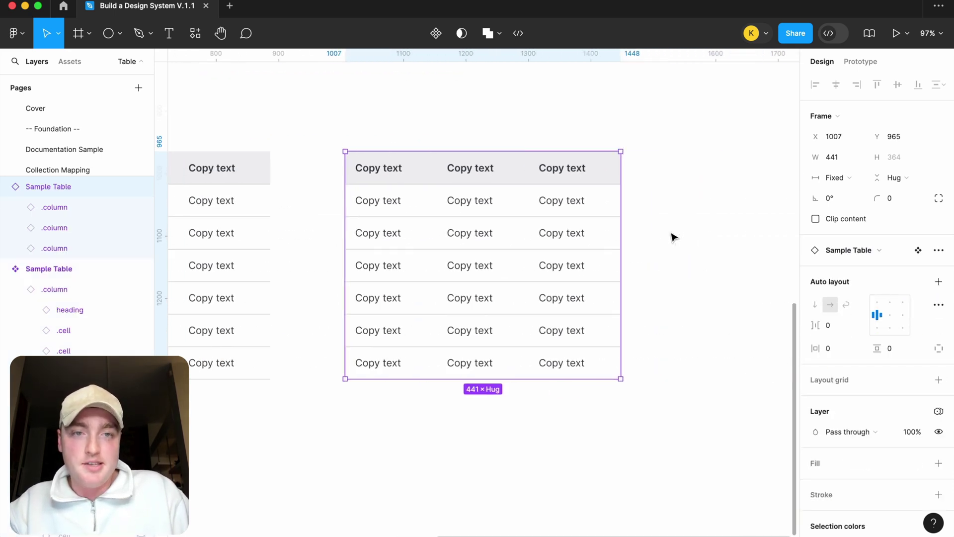
# Step: Change the middle column's heading in the table instance to "Description"
pyautogui.hscroll(-1, 671, 234)
pyautogui.doubleClick(545, 203)
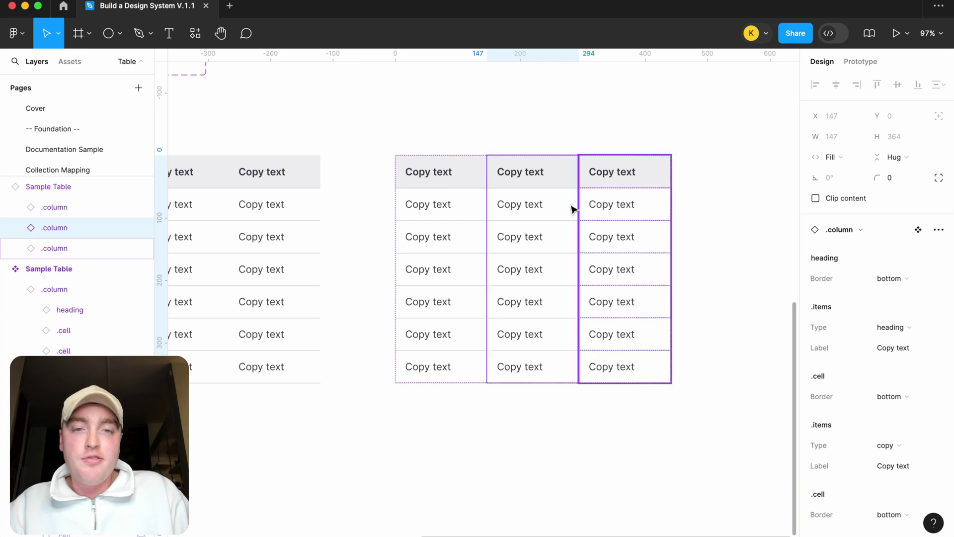
pyautogui.doubleClick(530, 205)
pyautogui.click(532, 177)
pyautogui.doubleClick(532, 177)
pyautogui.press('Return')
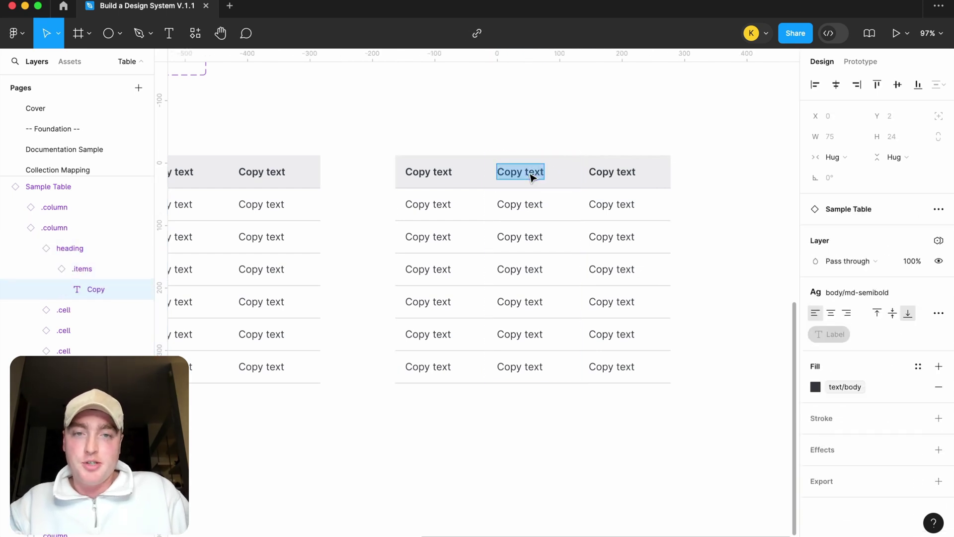
pyautogui.write('Description')
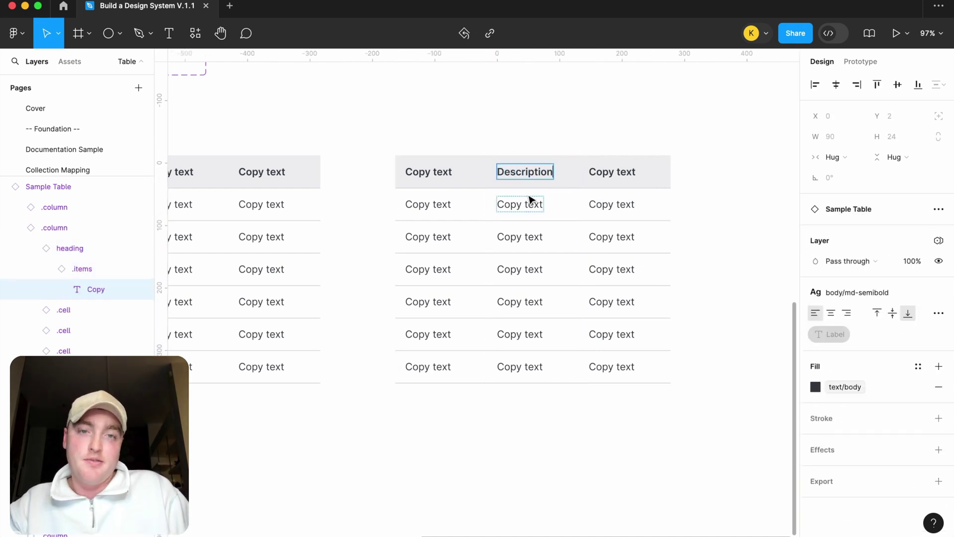
# Step: Extend the text of the first cell under Description to "Copy text goes here goes here"
pyautogui.tripleClick(527, 204)
pyautogui.press('Right')
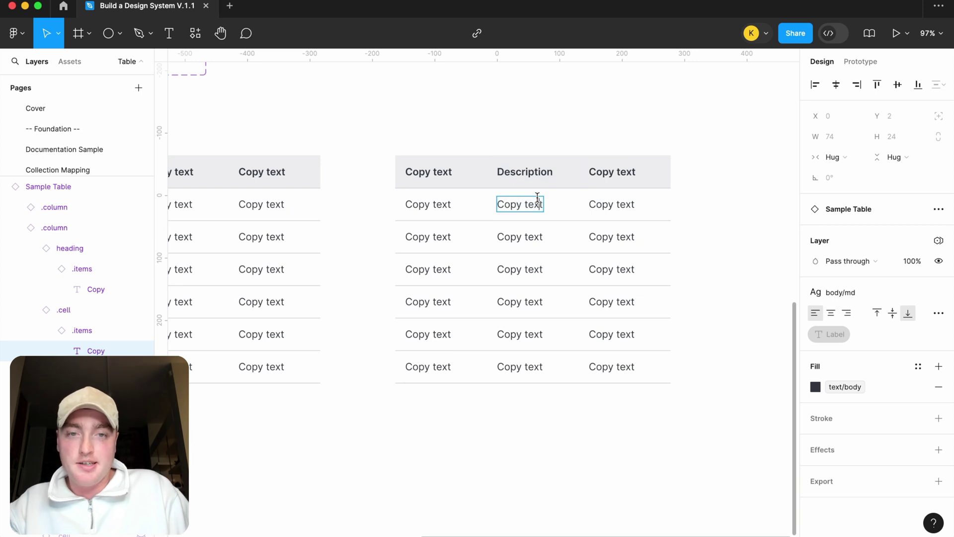
pyautogui.write('goes here goes here')
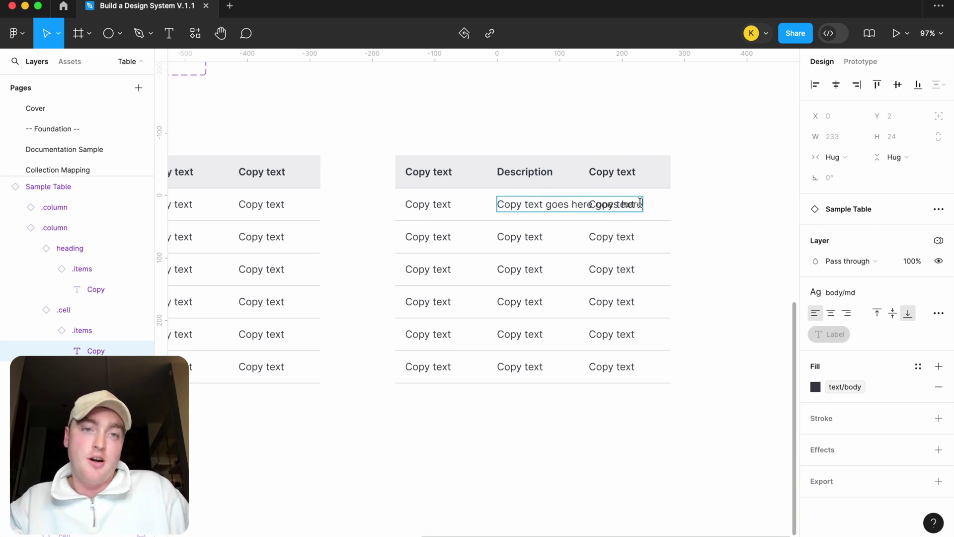
pyautogui.click(729, 193)
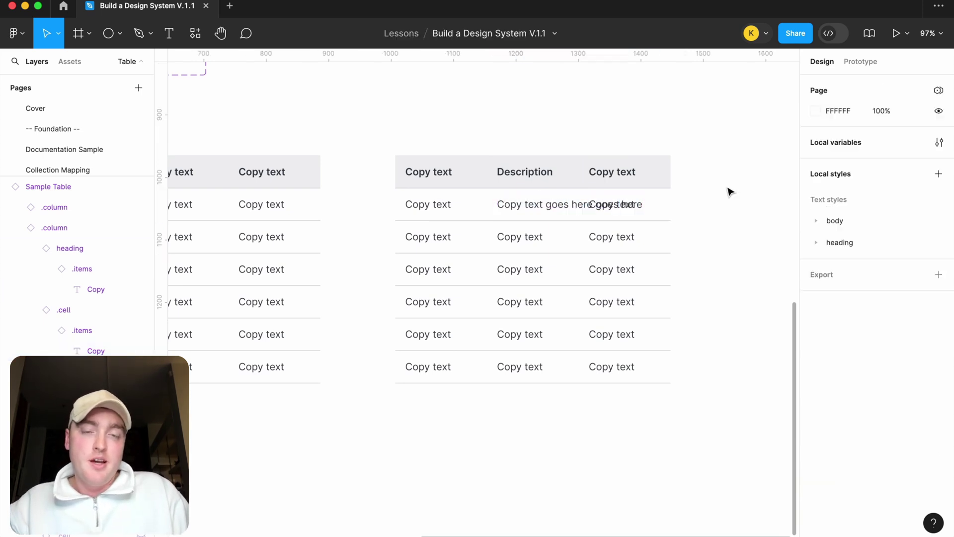
# Step: Inspect the Description column inside the table instance and check whether its width can be edited
pyautogui.click(571, 219)
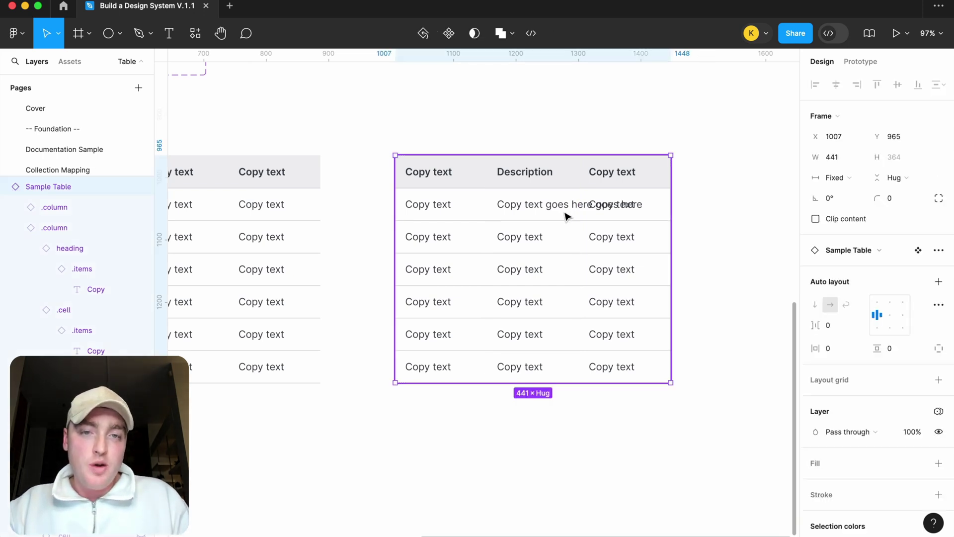
pyautogui.click(566, 213)
pyautogui.click(658, 126)
pyautogui.click(545, 192)
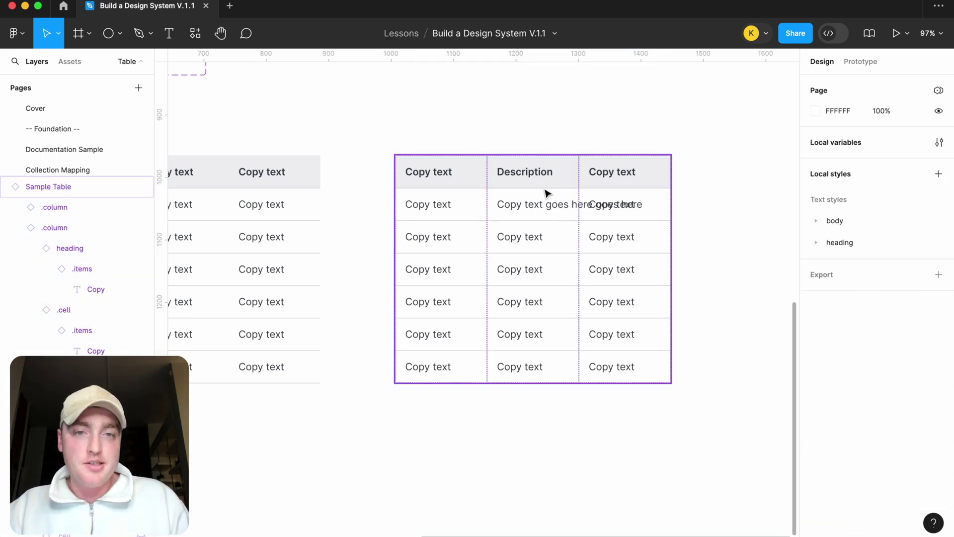
pyautogui.click(546, 191)
pyautogui.click(657, 126)
pyautogui.click(550, 184)
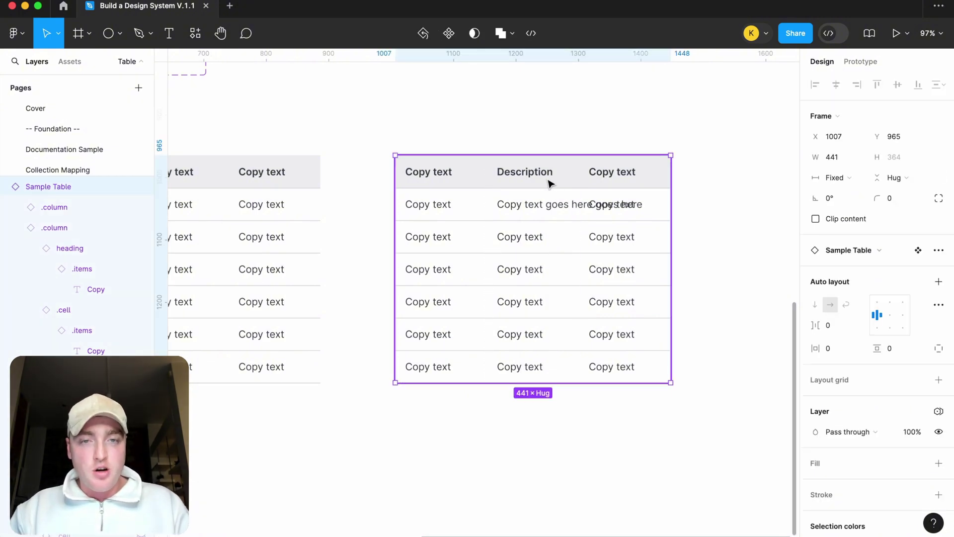
pyautogui.click(544, 195)
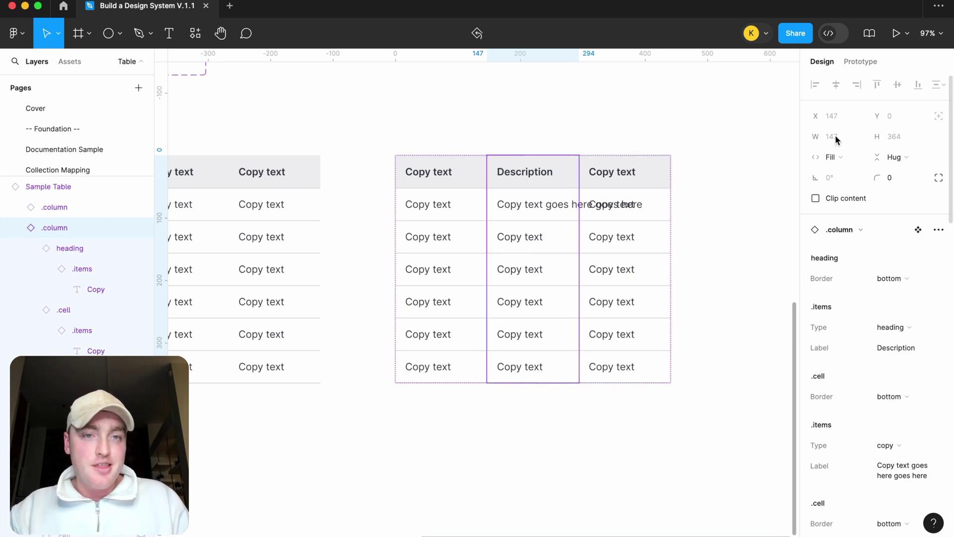
pyautogui.click(656, 135)
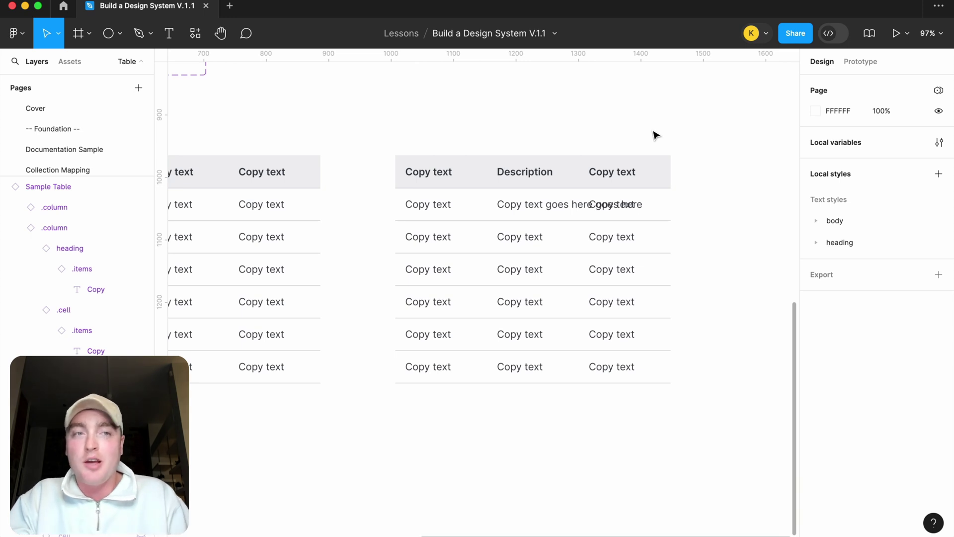
# Step: Detach the edited Sample Table instance from its component
pyautogui.click(540, 183)
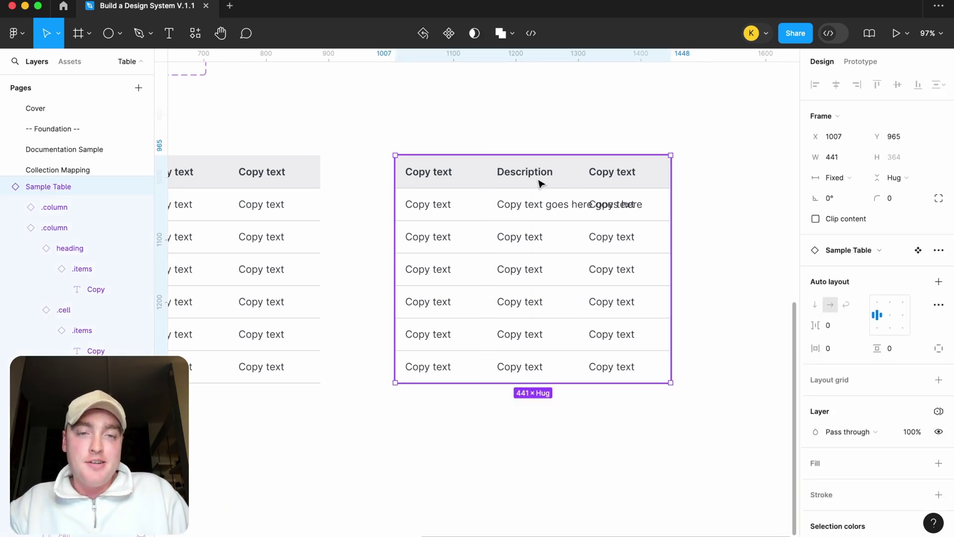
pyautogui.rightClick(540, 183)
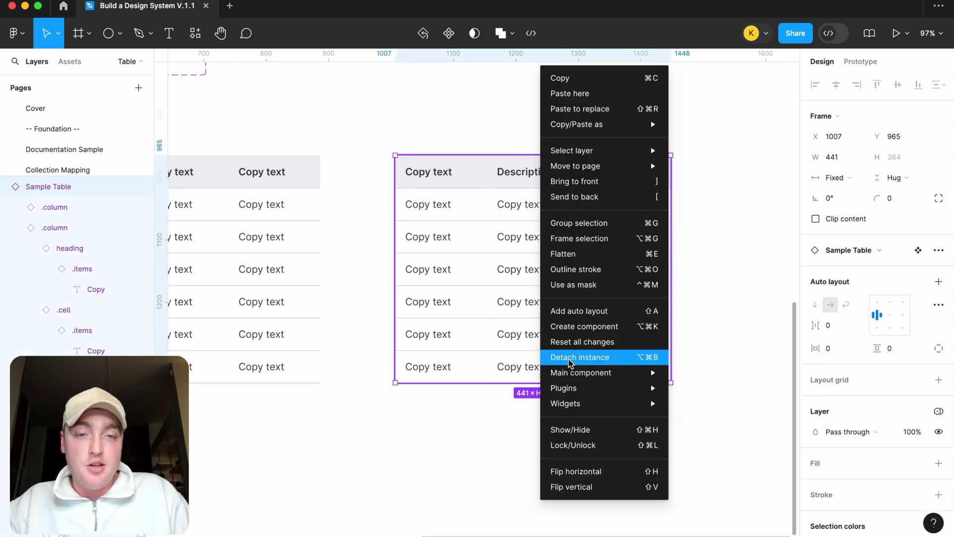
pyautogui.click(570, 357)
# Step: Try widening the Description column in the detached table, then undo the resize
pyautogui.click(547, 205)
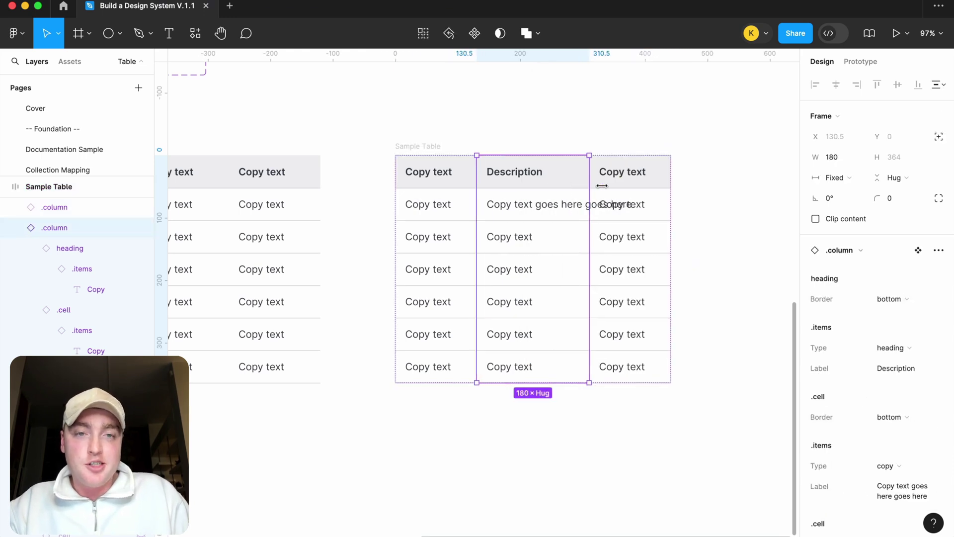
pyautogui.moveTo(602, 186)
pyautogui.mouseDown()
pyautogui.moveTo(636, 184)
pyautogui.moveTo(618, 184)
pyautogui.mouseUp()
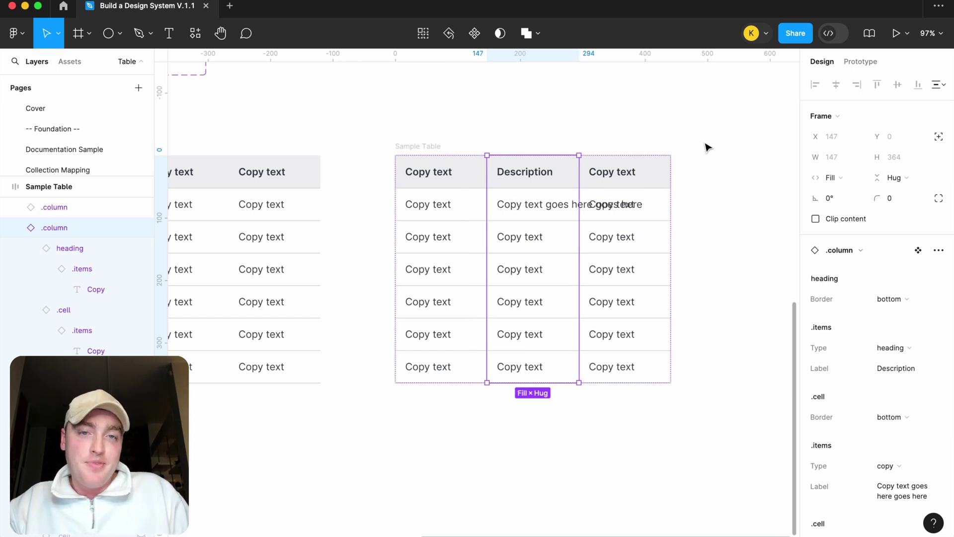
pyautogui.press('Escape')
pyautogui.press('super+alt+k')
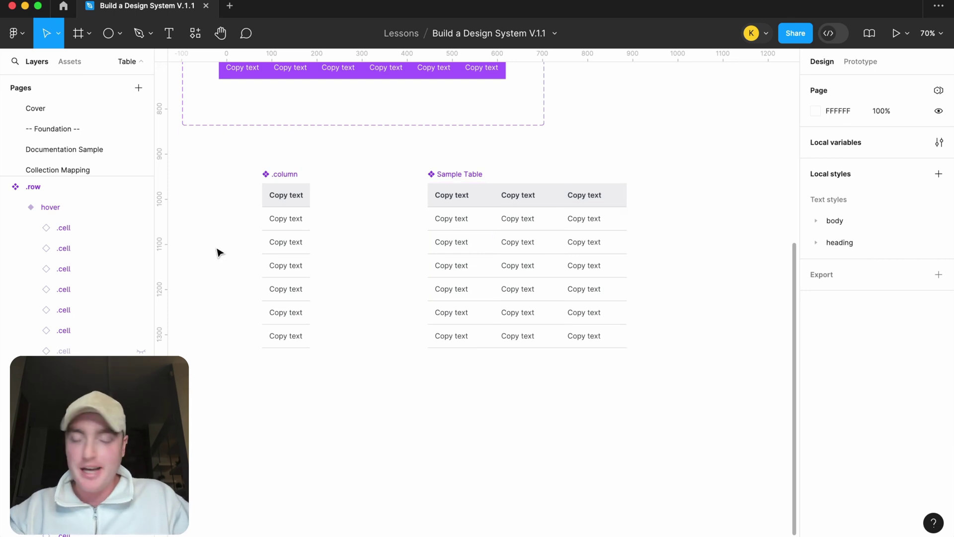
# Step: Draw an 11 × 11 circle with the Ellipse tool beside the .column component
pyautogui.scroll(3, 193, 181)
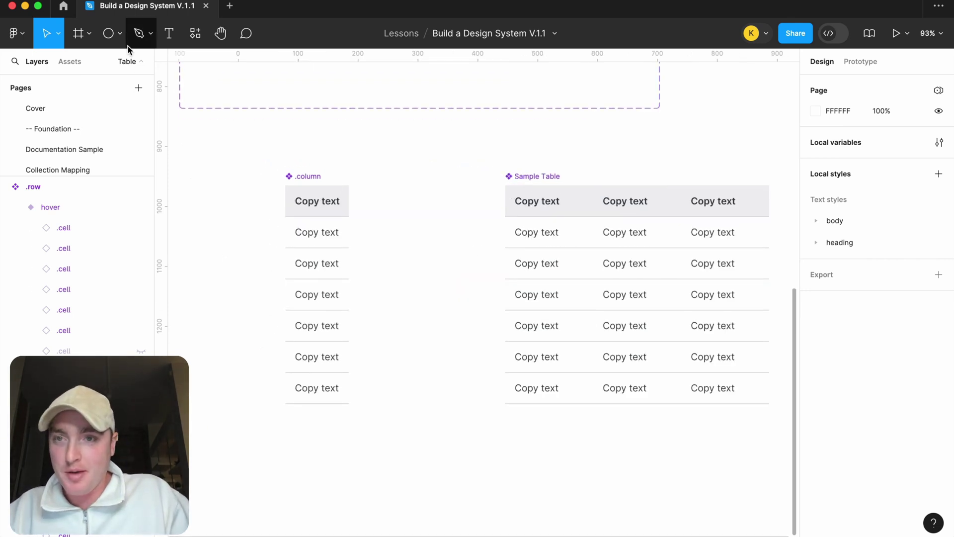
pyautogui.click(120, 34)
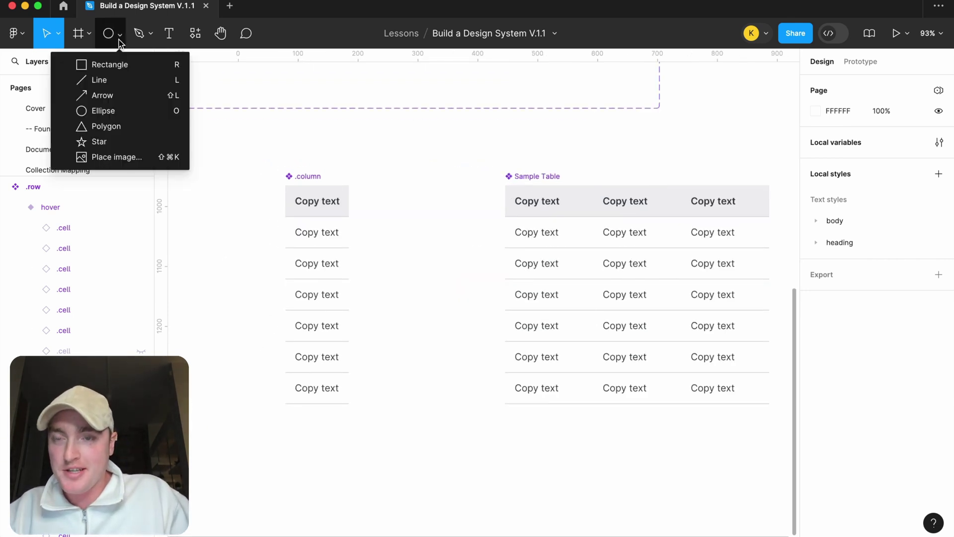
pyautogui.click(104, 111)
pyautogui.scroll(5, 241, 203)
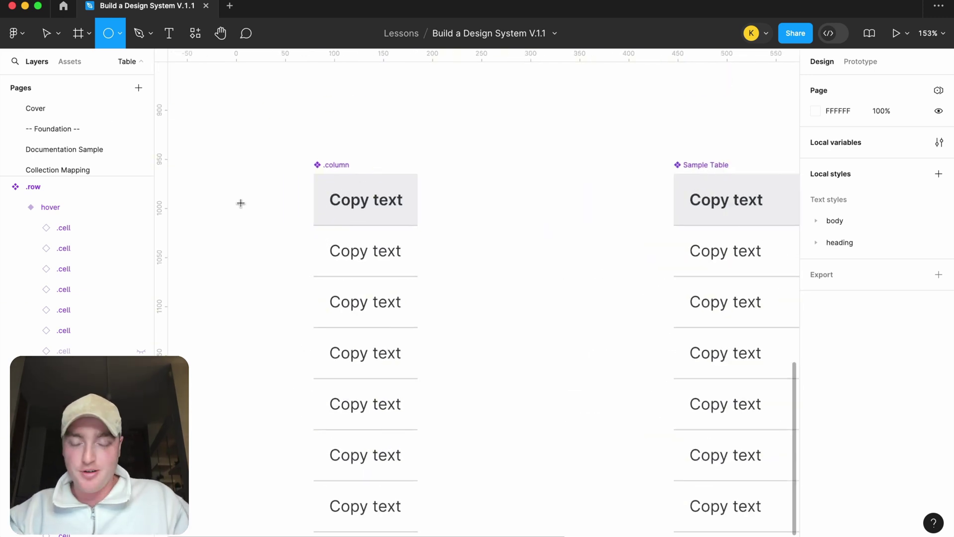
pyautogui.scroll(5, 251, 205)
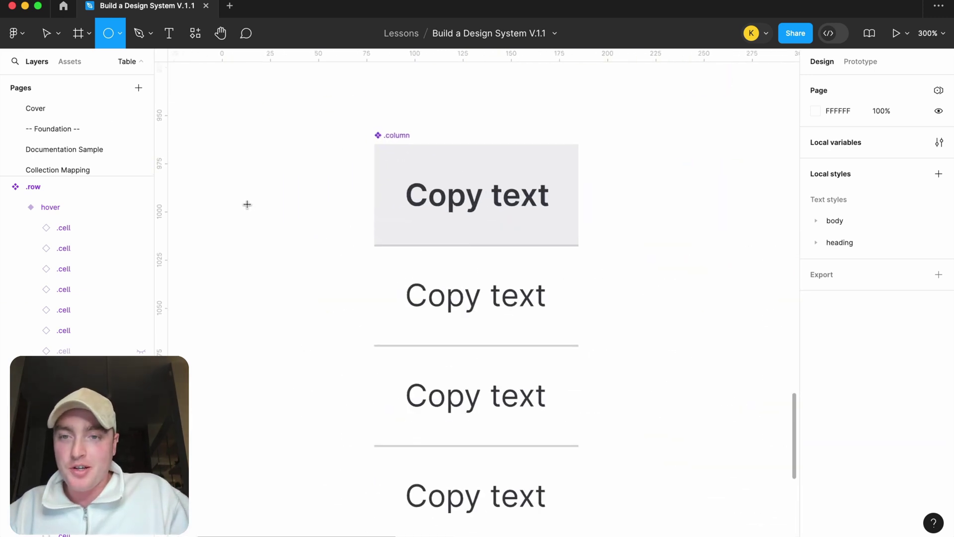
pyautogui.moveTo(232, 207)
pyautogui.mouseDown()
pyautogui.moveTo(242, 218)
pyautogui.moveTo(301, 207)
pyautogui.mouseUp()
# Step: Duplicate the small circle and place the copy next to the original
pyautogui.scroll(5, 241, 218)
pyautogui.press('super+d')
pyautogui.scroll(-5, 302, 207)
# Step: Copy both circles into the .column component, stack them above the heading cell, and delete the originals outside it
pyautogui.click(272, 203)
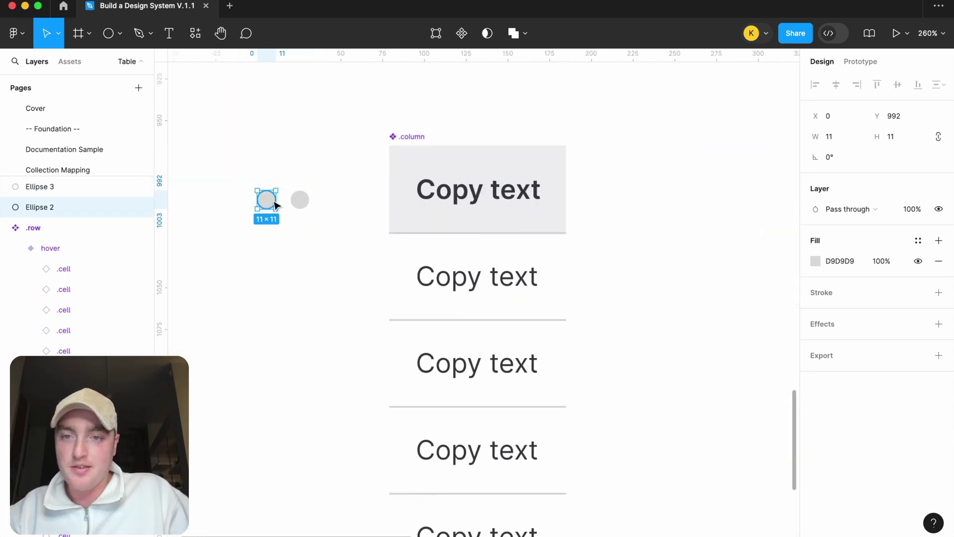
pyautogui.click(418, 139)
pyautogui.press('super+v')
pyautogui.press('Up')
pyautogui.press('Up')
pyautogui.press('Up')
pyautogui.press('Up')
pyautogui.press('Up')
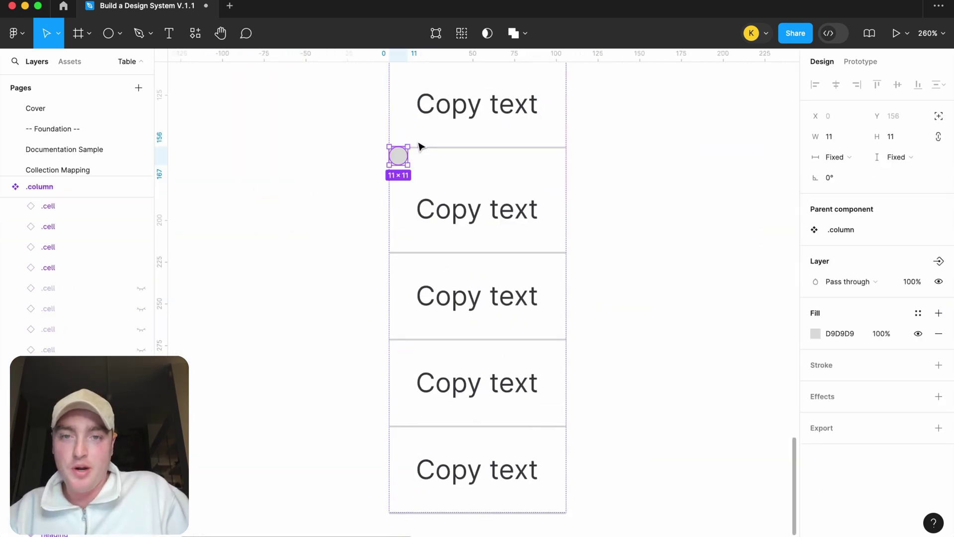
pyautogui.scroll(3, 380, 196)
pyautogui.press('super+v')
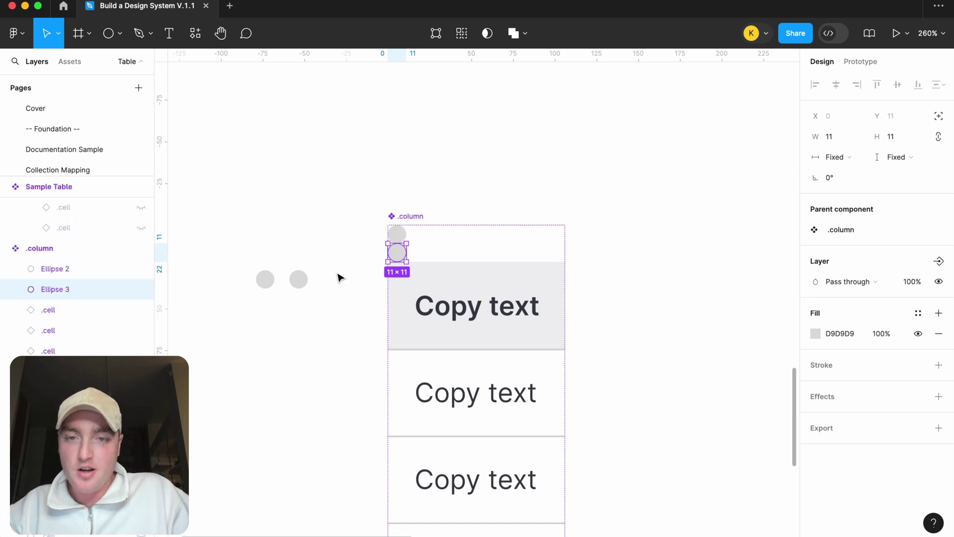
pyautogui.click(256, 307)
# Step: Wrap the two circles in an auto layout frame with horizontal direction
pyautogui.click(399, 252)
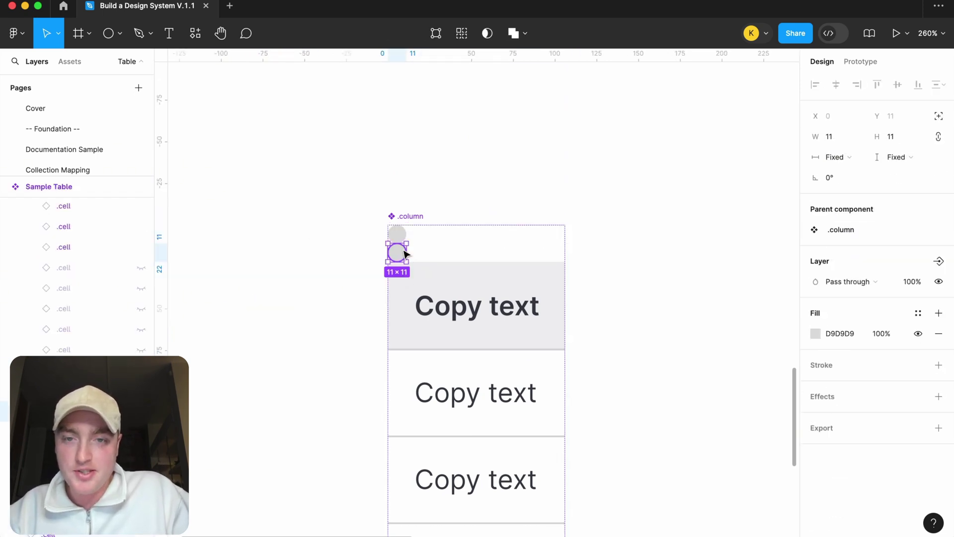
pyautogui.keyDown('shift'); pyautogui.click(400, 235); pyautogui.keyUp('shift')
pyautogui.hotkey('shift', 'a')
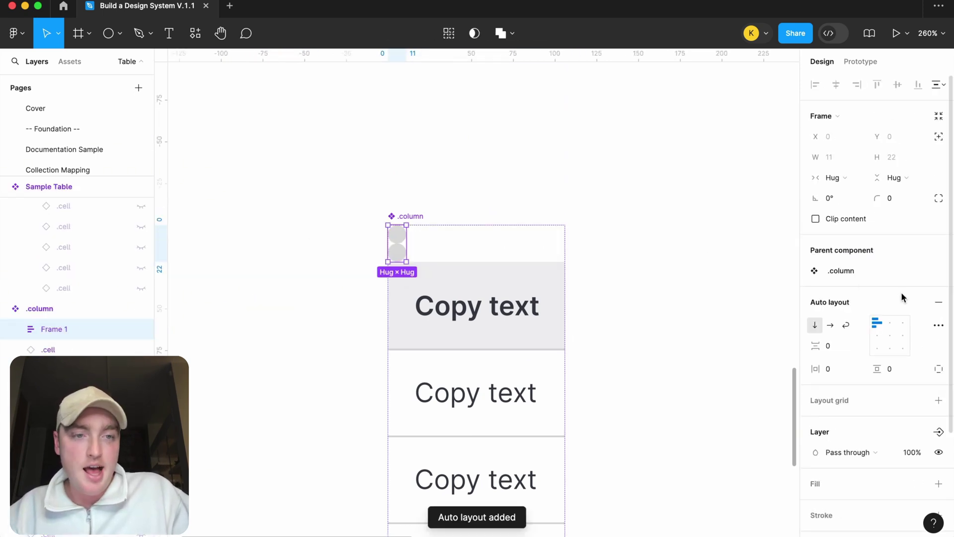
pyautogui.click(830, 328)
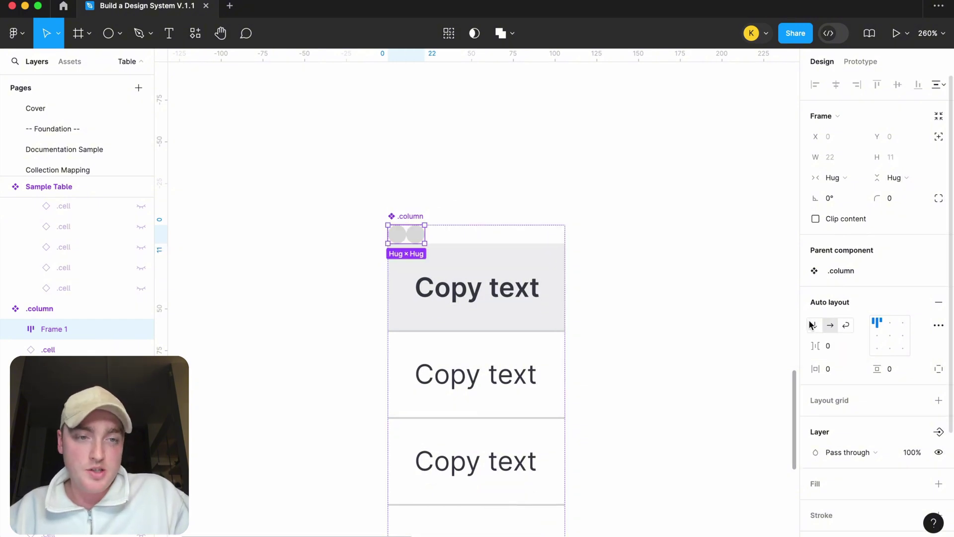
# Step: Rename the first circle's layer inside the auto layout frame to "start point"
pyautogui.click(15, 329)
pyautogui.doubleClick(75, 349)
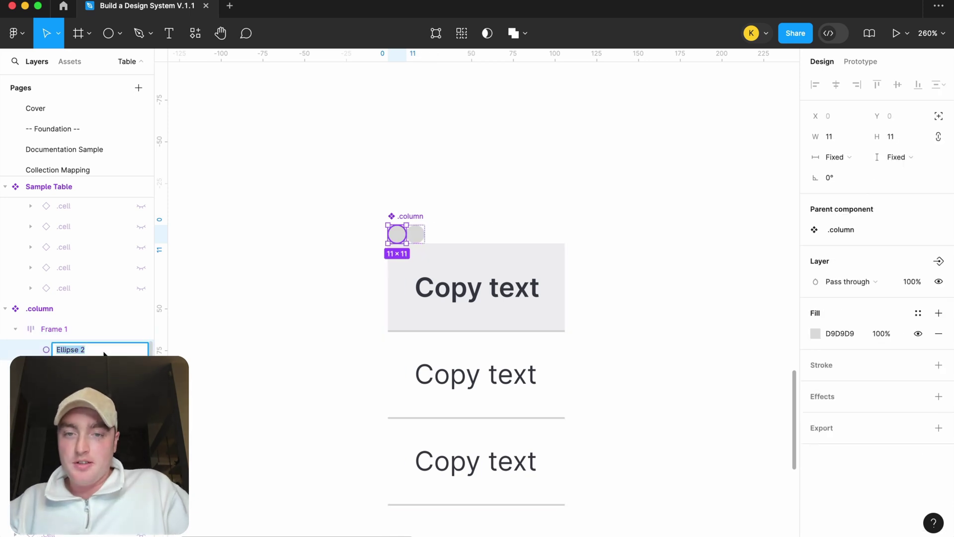
pyautogui.write('start poo')
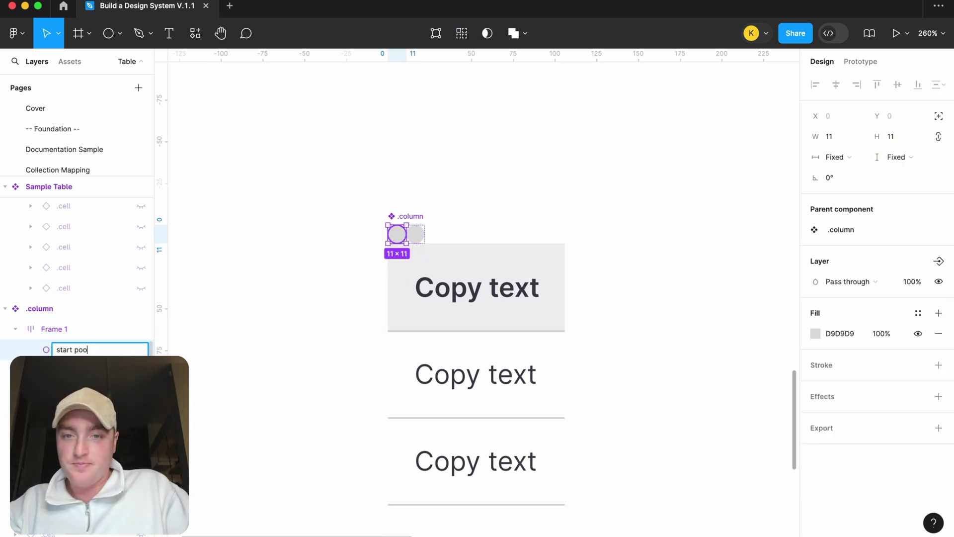
pyautogui.write('ntnt')
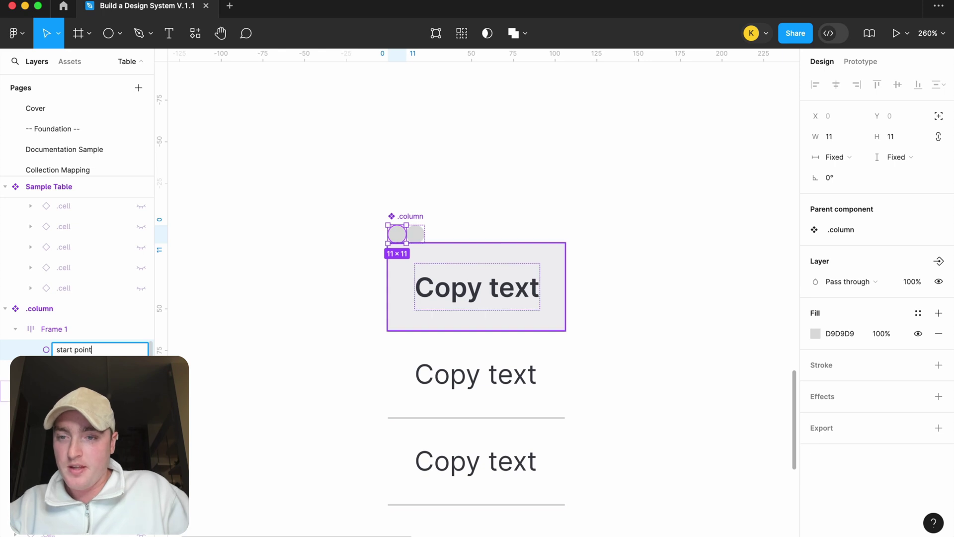
pyautogui.press('Tab')
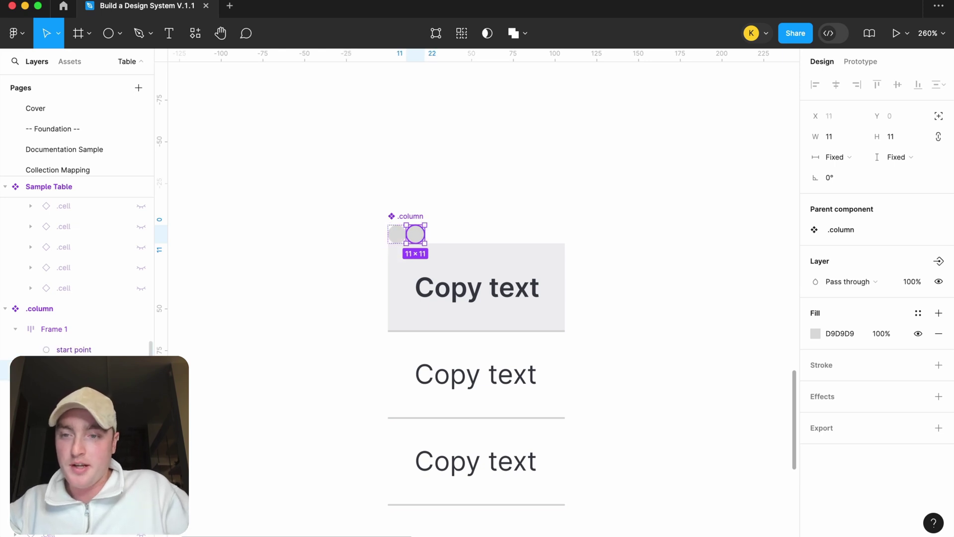
# Step: Rename the auto layout frame holding the two circles to "< Adjust gap >"
pyautogui.click(54, 330)
pyautogui.doubleClick(58, 332)
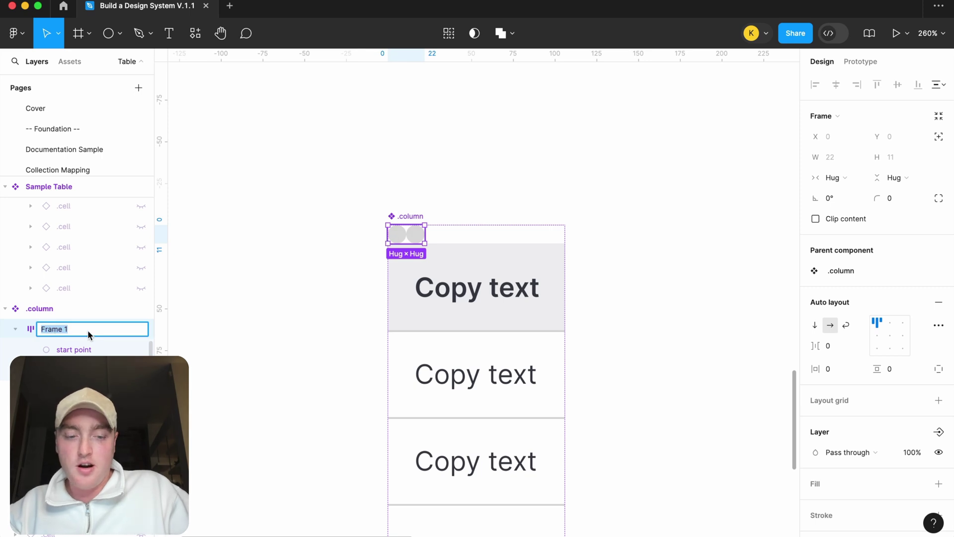
pyautogui.write('<')
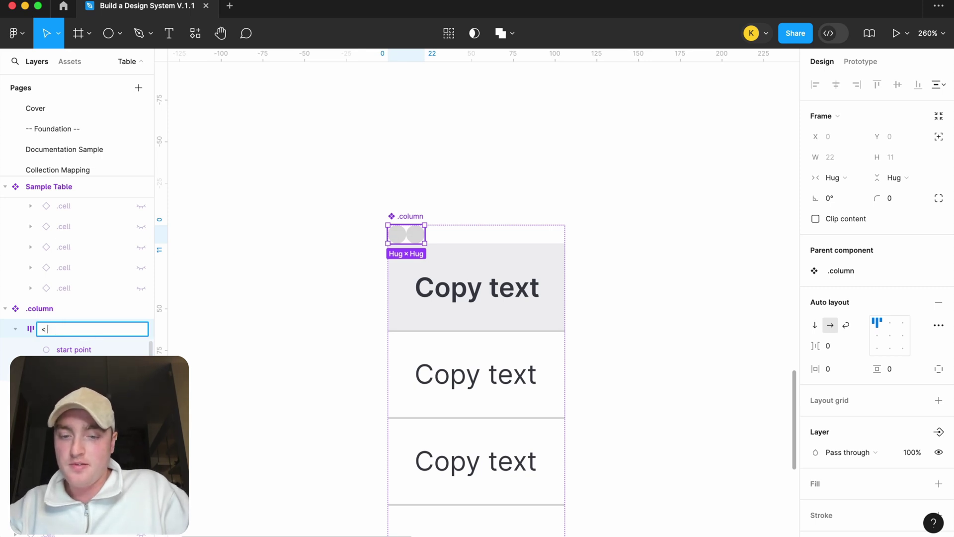
pyautogui.write(' Adjust gap >')
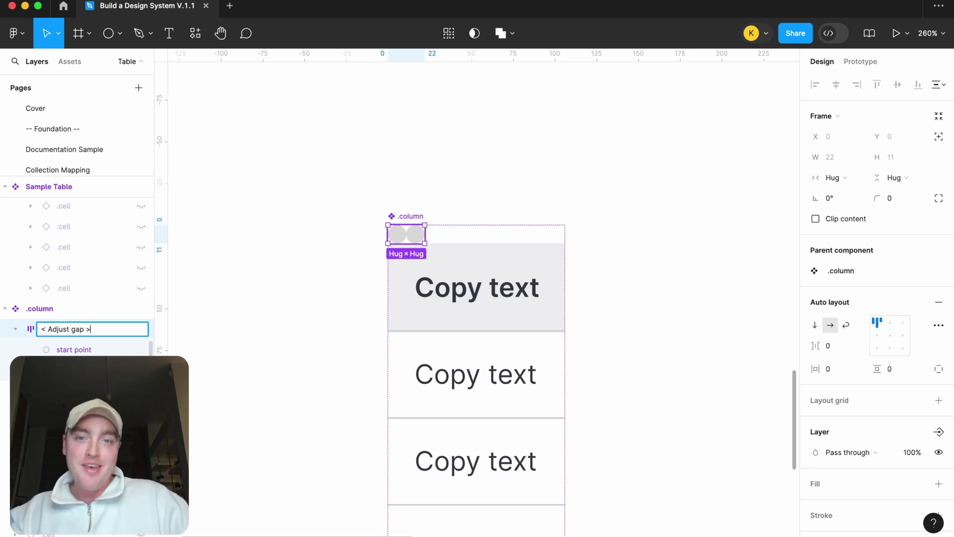
# Step: Set the width and height of both circles inside the "< Adjust gap >" frame of the .column component to 0
pyautogui.press('Return')
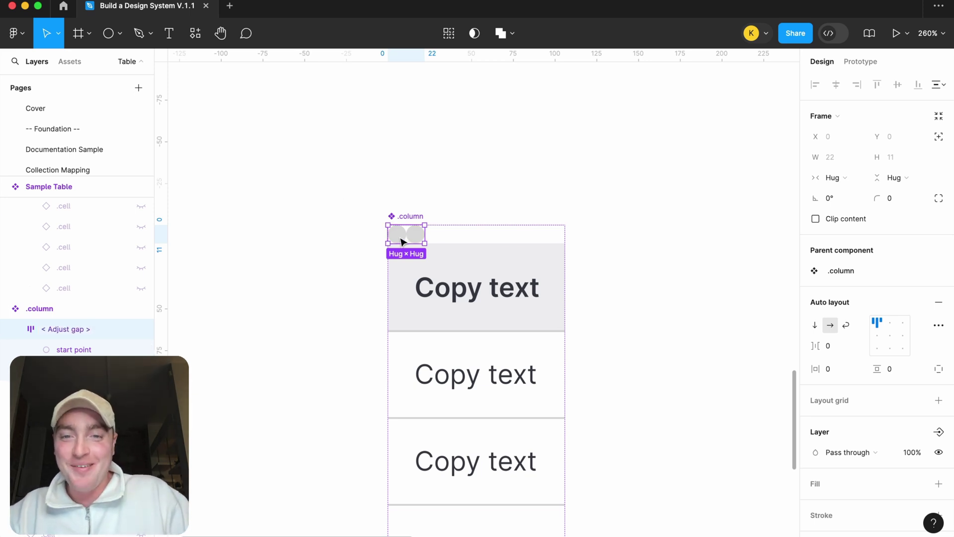
pyautogui.scroll(-5, 494, 222)
pyautogui.scroll(2, 497, 224)
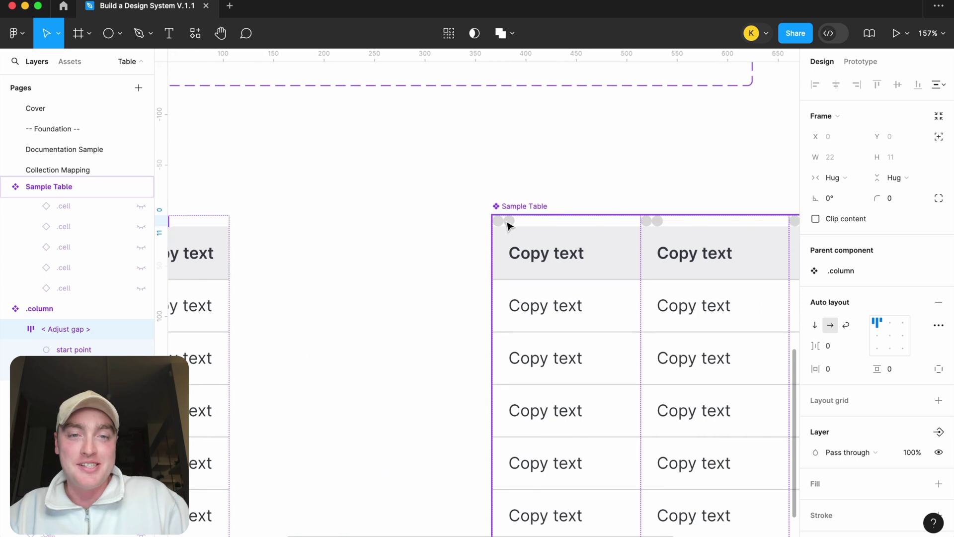
pyautogui.hscroll(-7, 521, 231)
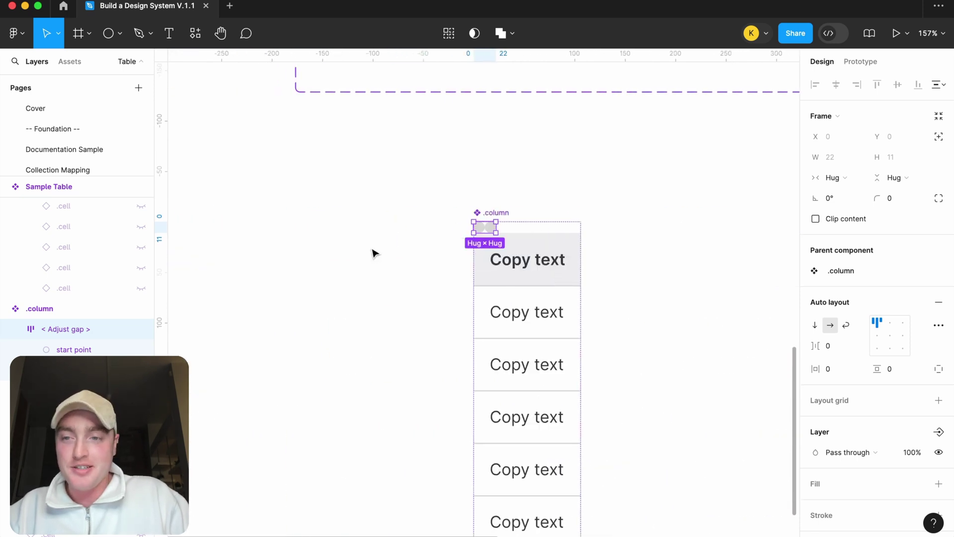
pyautogui.click(78, 349)
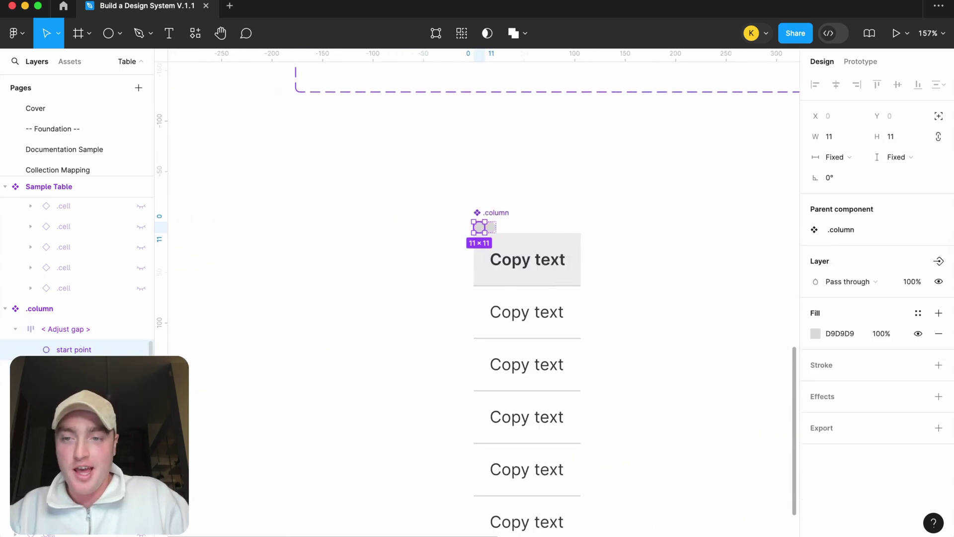
pyautogui.keyDown('shift'); pyautogui.click(78, 370); pyautogui.keyUp('shift')
pyautogui.click(838, 138)
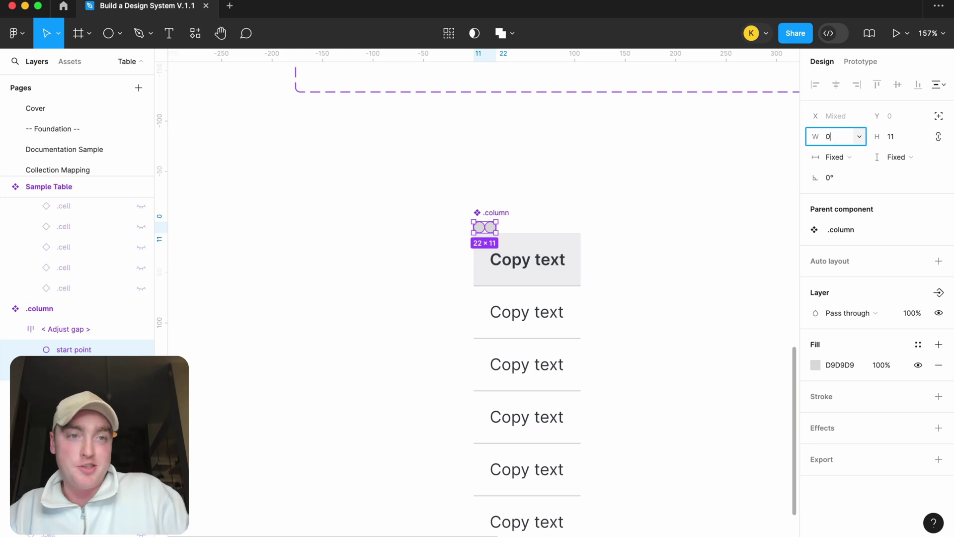
pyautogui.press('Return')
pyautogui.click(708, 197)
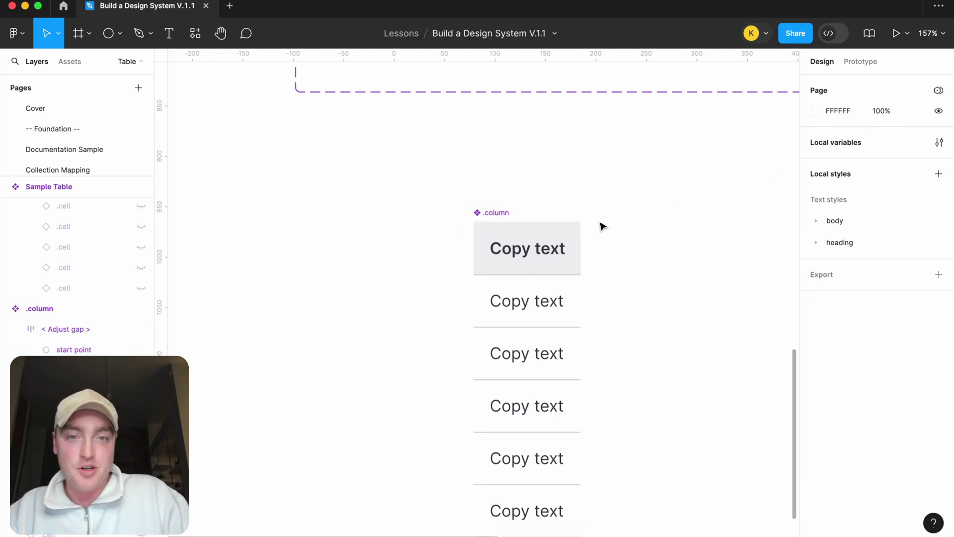
# Step: Increase the item spacing of the "< Adjust gap >" frame in Sample Table's first column to 176
pyautogui.scroll(2, 603, 227)
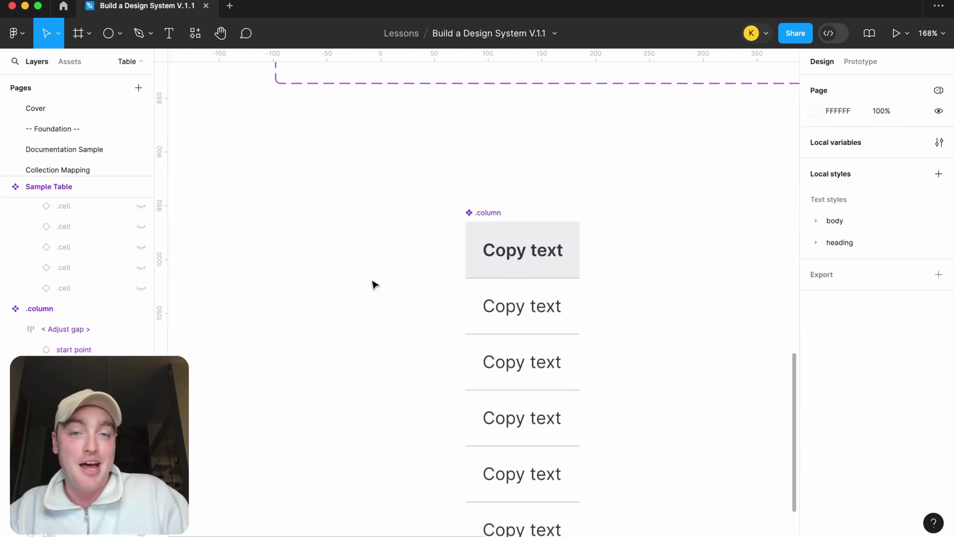
pyautogui.scroll(-5, 375, 285)
pyautogui.hscroll(1, 378, 281)
pyautogui.click(448, 273)
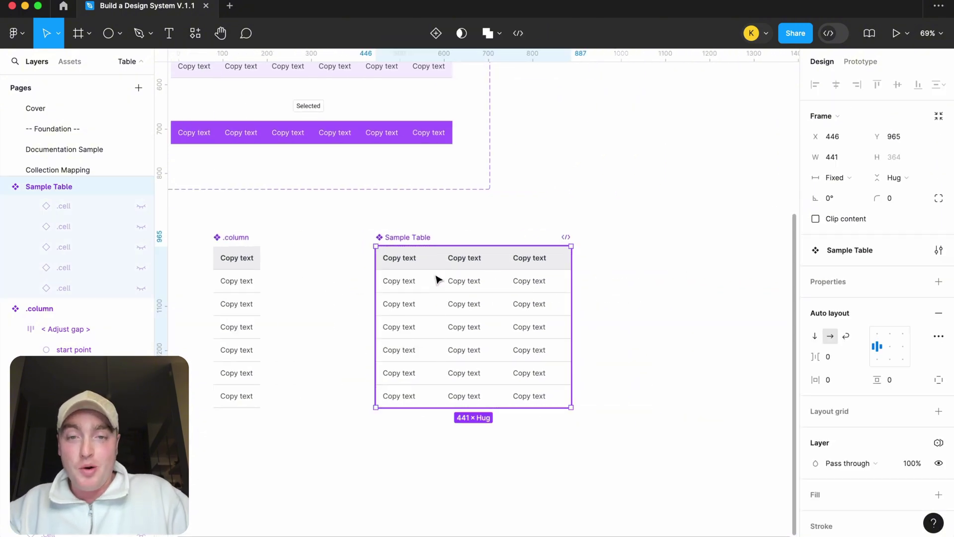
pyautogui.scroll(3, 442, 279)
pyautogui.click(403, 282)
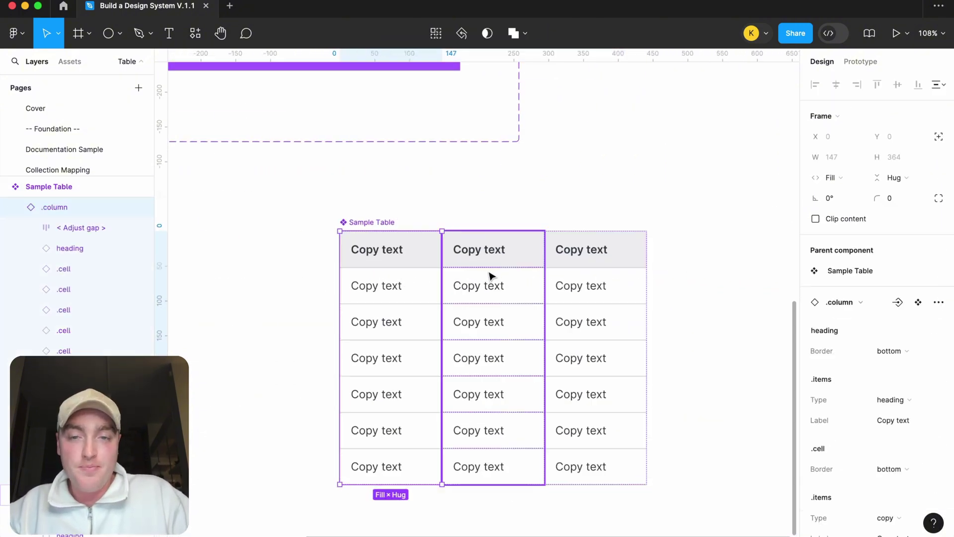
pyautogui.click(72, 227)
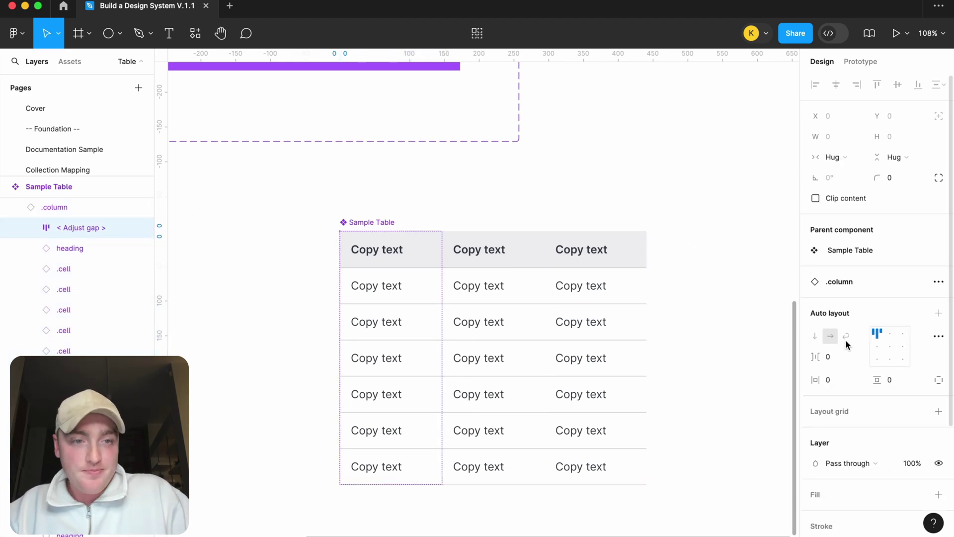
pyautogui.moveTo(820, 356); pyautogui.dragTo(921, 357)
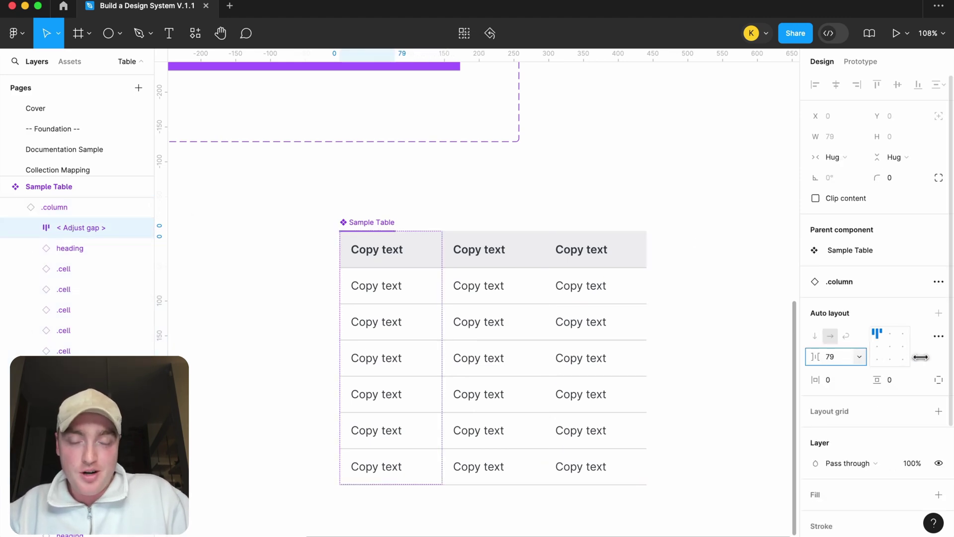
pyautogui.scroll(5, 363, 300)
pyautogui.scroll(5, 430, 224)
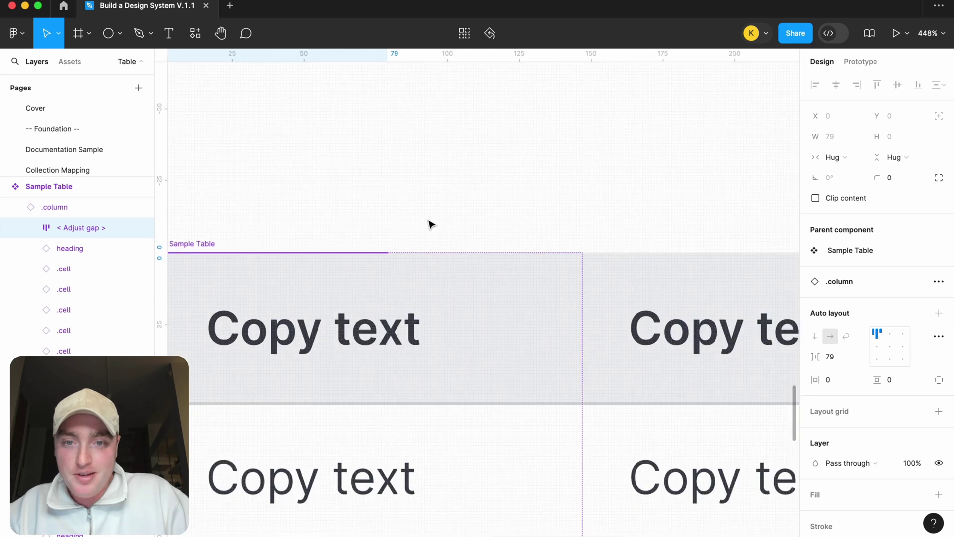
pyautogui.moveTo(816, 357); pyautogui.dragTo(913, 361)
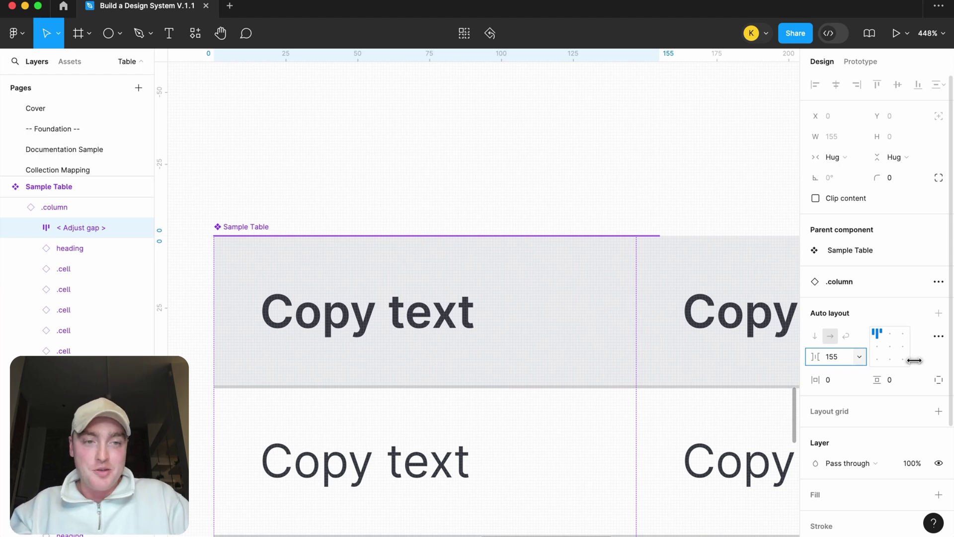
pyautogui.moveTo(915, 360); pyautogui.dragTo(944, 372)
pyautogui.scroll(-3, 527, 223)
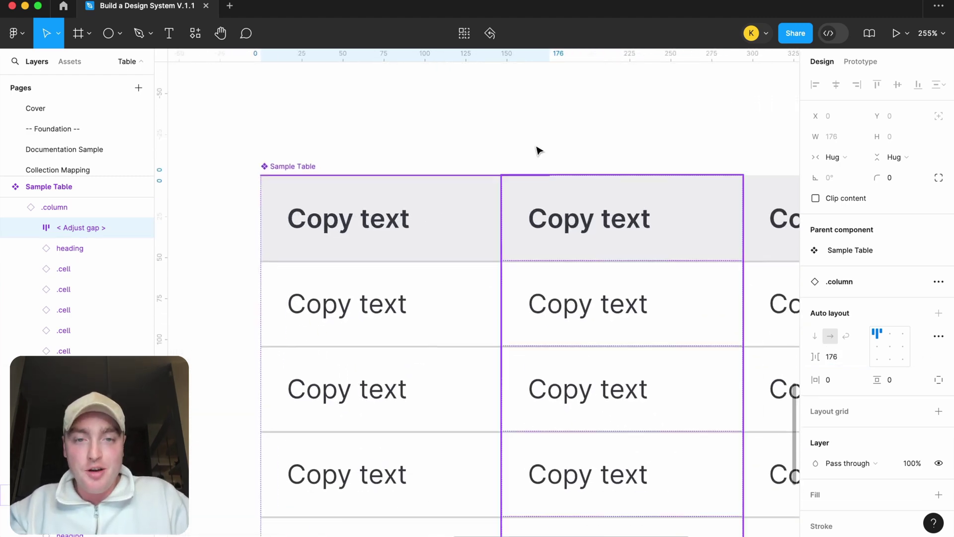
# Step: Set the horizontal resizing of Sample Table's first .column instance to Hug contents
pyautogui.press('Escape')
pyautogui.click(369, 285)
pyautogui.click(851, 179)
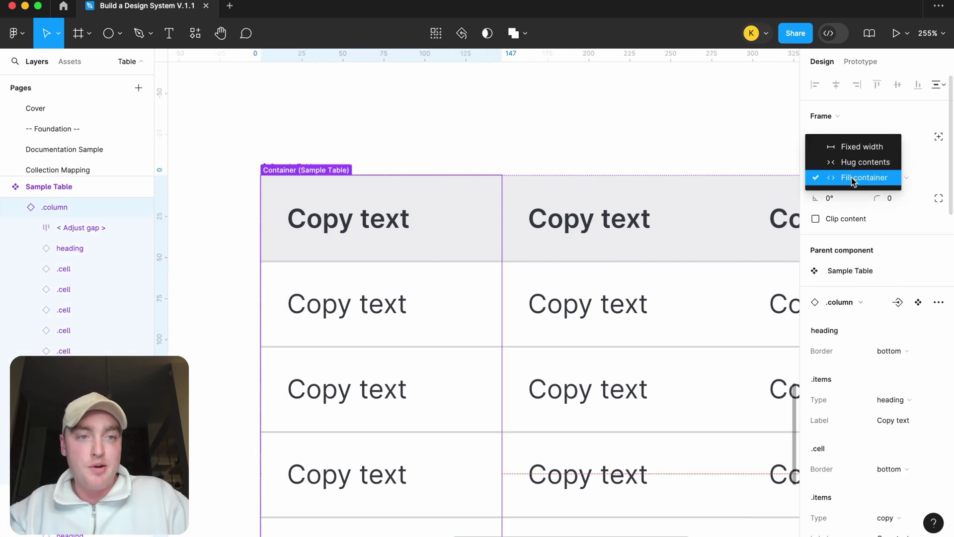
pyautogui.click(855, 160)
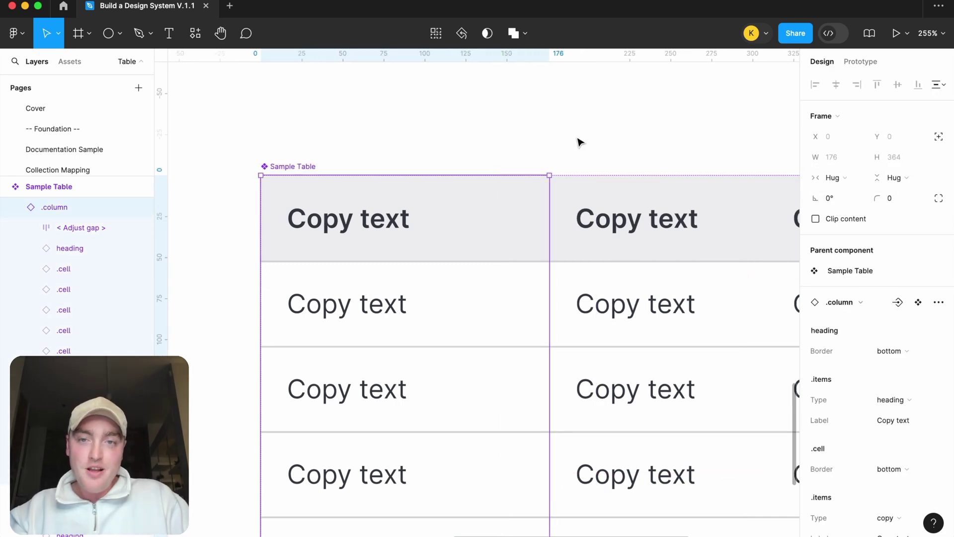
# Step: Reduce the item spacing of the first column's "< Adjust gap >" frame to 140 to narrow that column
pyautogui.click(80, 227)
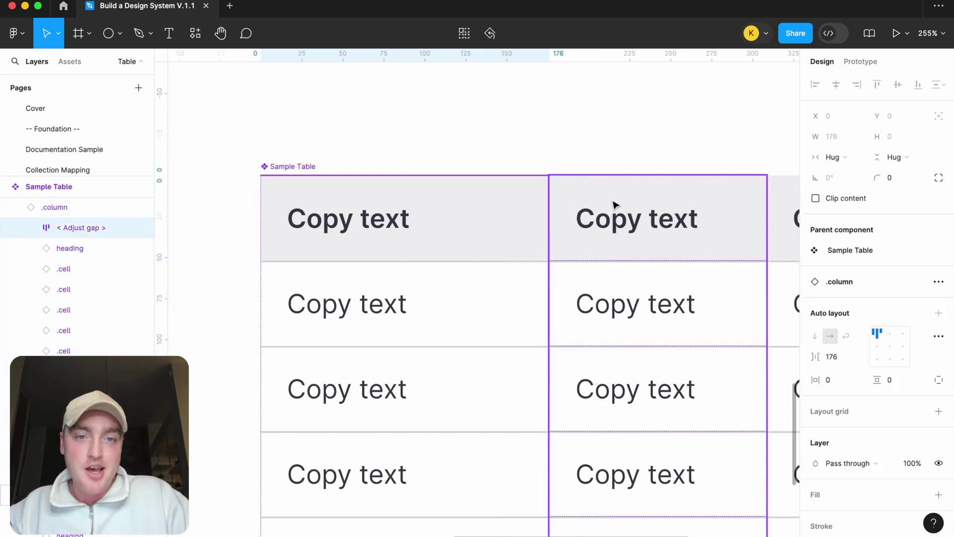
pyautogui.scroll(-3, 615, 205)
pyautogui.moveTo(816, 357)
pyautogui.mouseDown()
pyautogui.moveTo(748, 358)
pyautogui.moveTo(835, 356)
pyautogui.moveTo(804, 360)
pyautogui.moveTo(818, 356)
pyautogui.mouseUp()
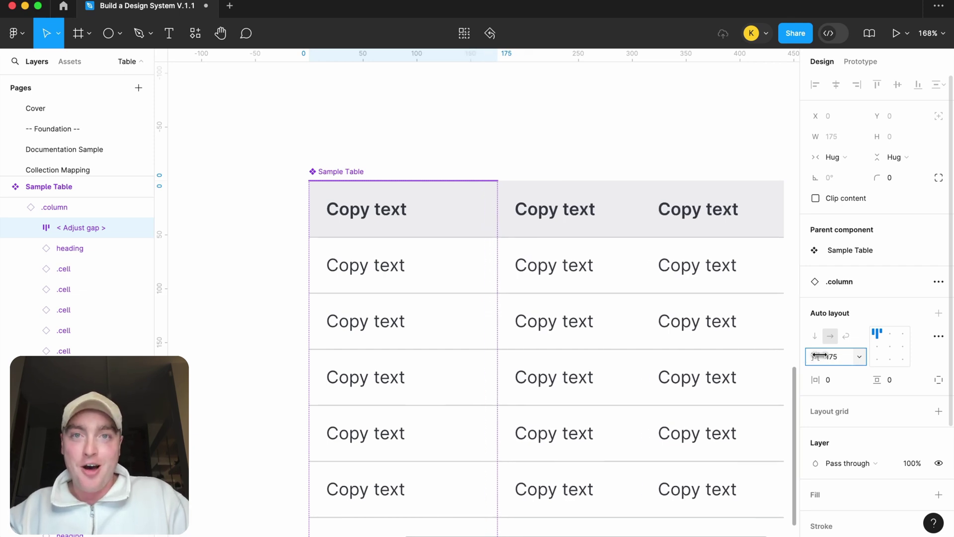
pyautogui.moveTo(819, 356); pyautogui.dragTo(772, 356)
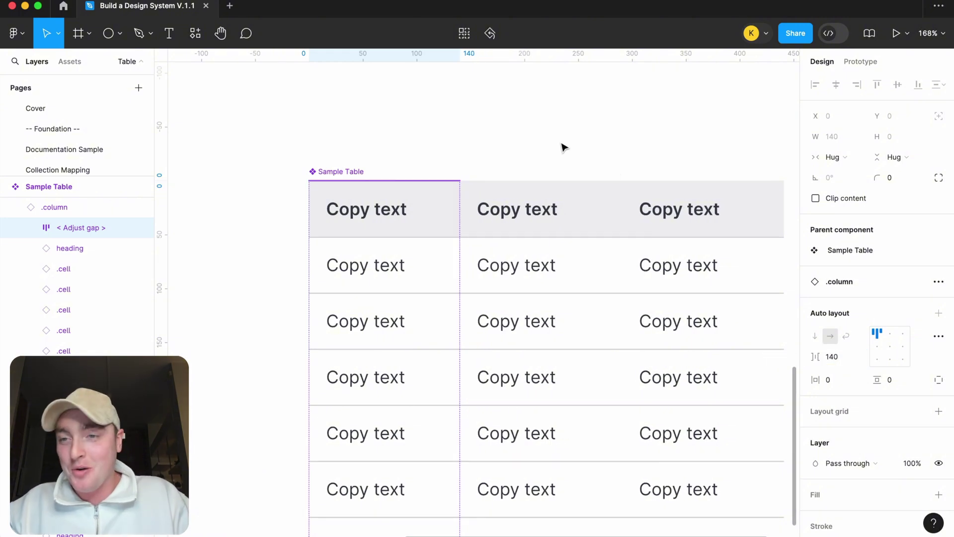
# Step: Set the item spacing of the "< Adjust gap >" frame in Sample Table's middle column to 64
pyautogui.hotkey('shift', '0')
pyautogui.click(547, 183)
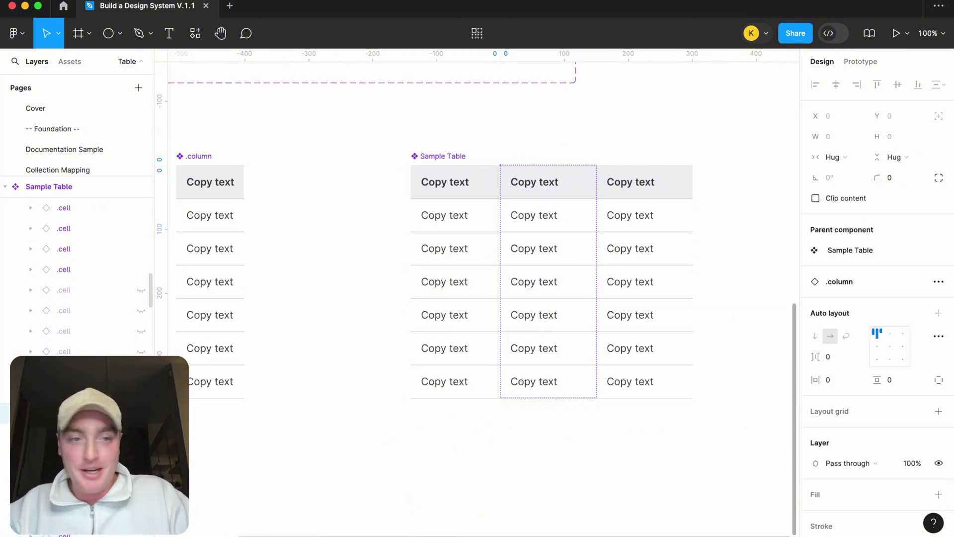
pyautogui.click(815, 358)
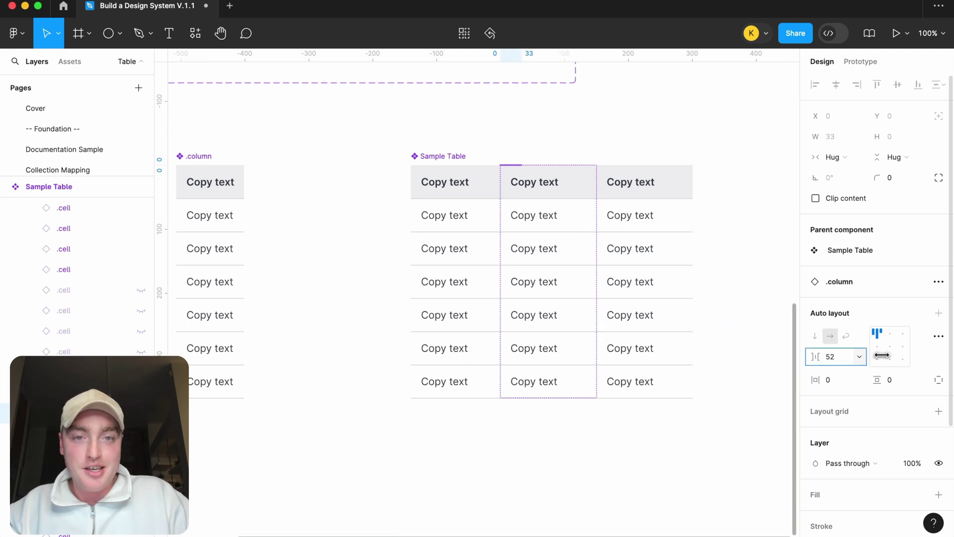
pyautogui.click(535, 416)
# Step: Set the horizontal resizing of Sample Table's middle .column instance to Hug contents
pyautogui.click(540, 274)
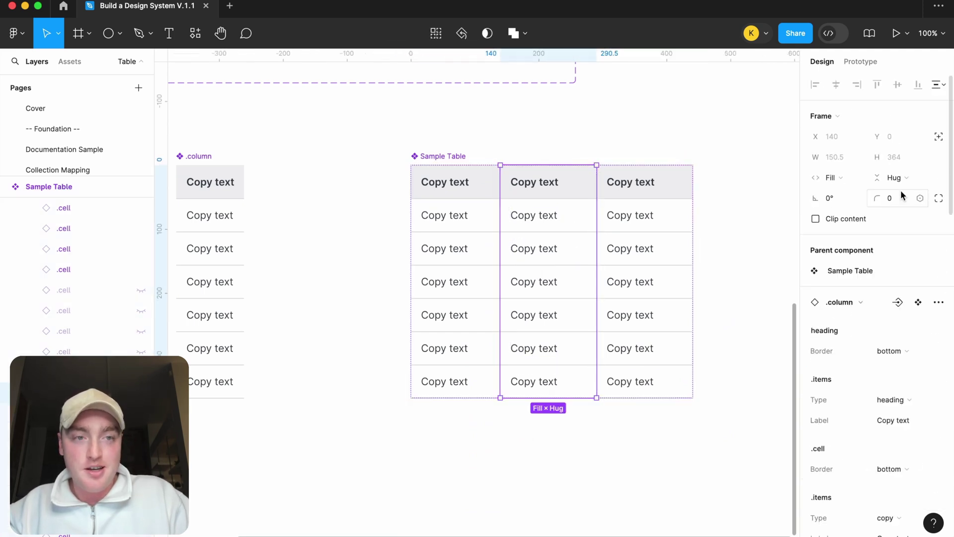
pyautogui.click(845, 178)
pyautogui.click(852, 164)
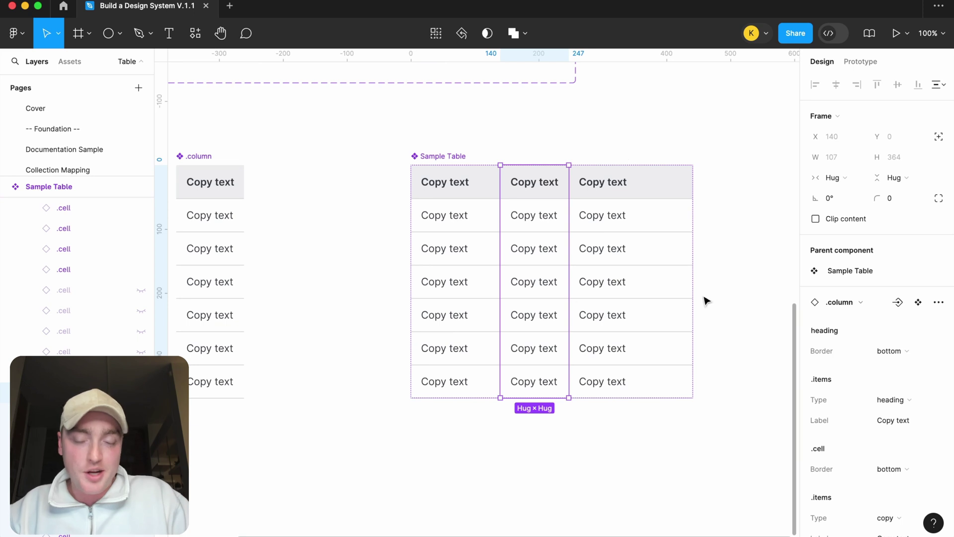
# Step: Widen Sample Table's middle column by raising its "< Adjust gap >" item spacing to 137, and clear the selection
pyautogui.press('Return')
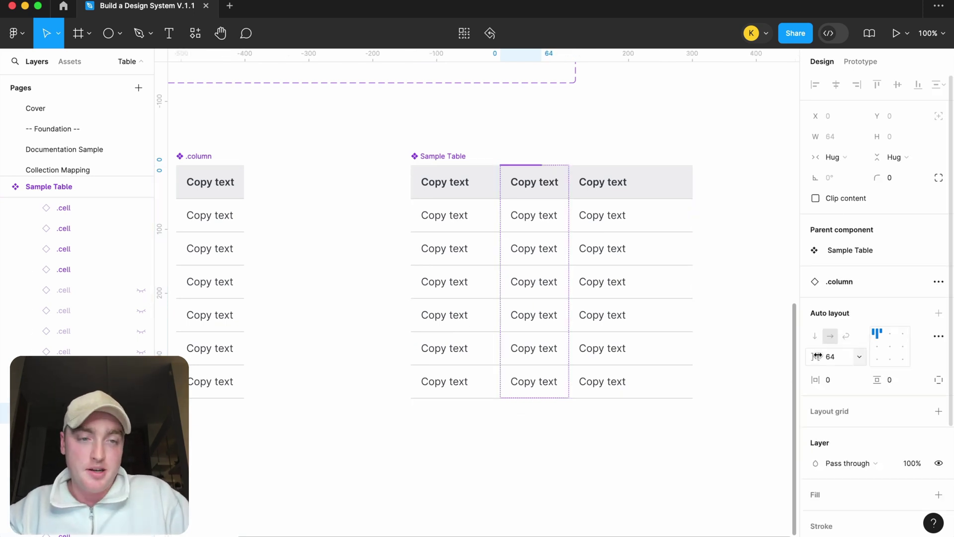
pyautogui.moveTo(813, 356); pyautogui.dragTo(859, 356)
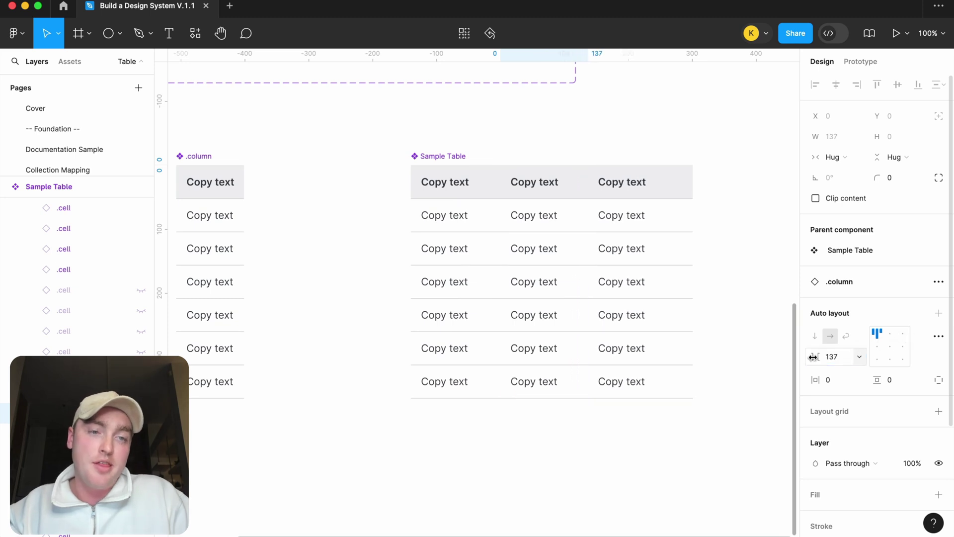
pyautogui.click(713, 215)
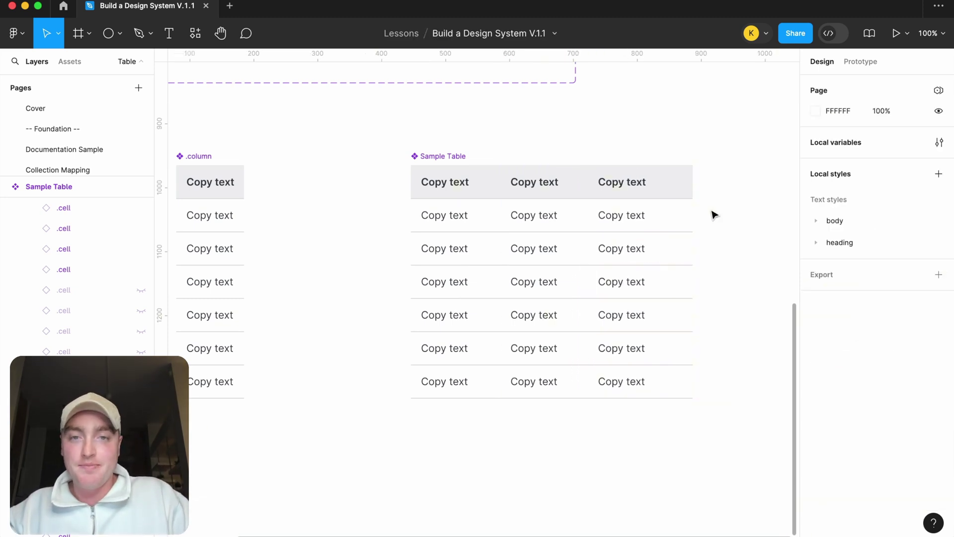
# Step: Delete the Sample Table component beside the .column component
pyautogui.scroll(-3, 713, 215)
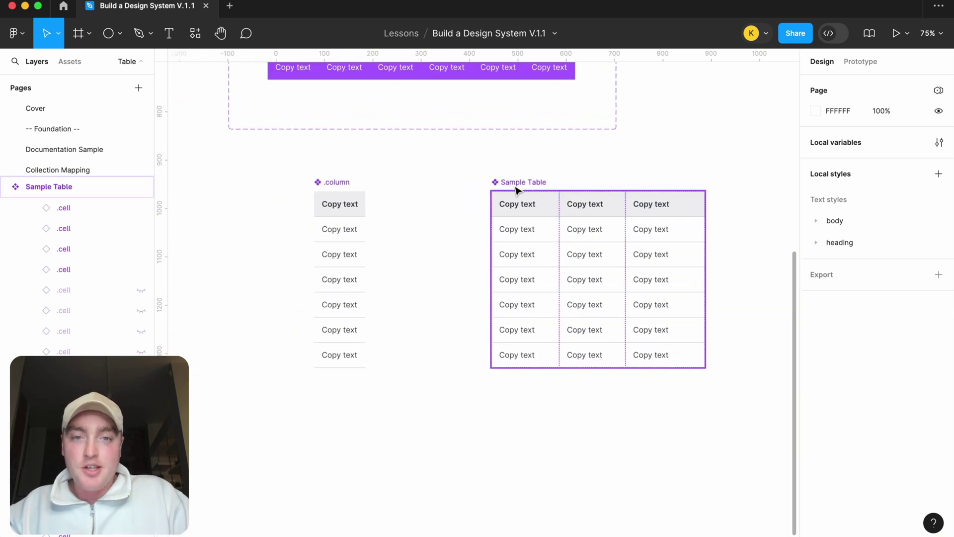
pyautogui.click(517, 189)
pyautogui.press('Delete')
pyautogui.scroll(-3, 517, 190)
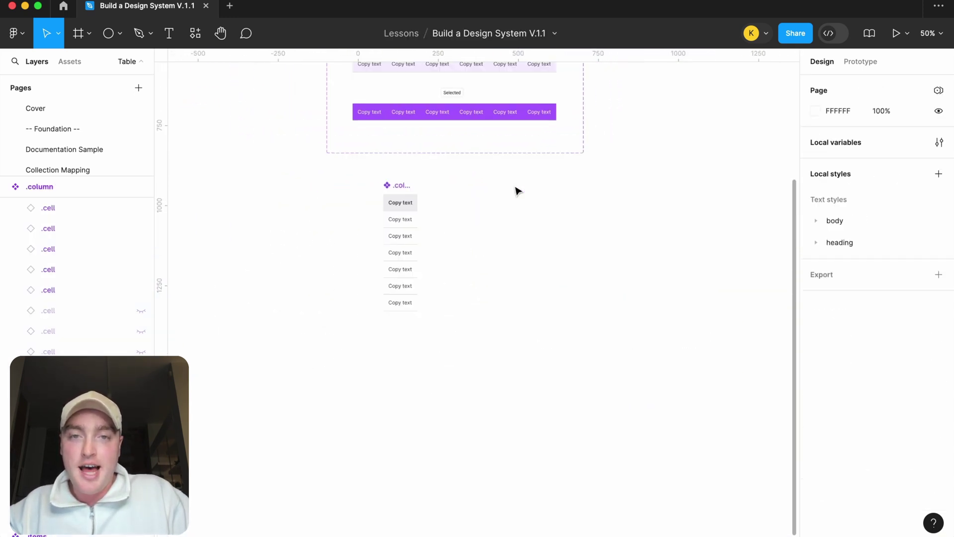
# Step: Move the .column component directly below the .row component set, aligned with its left edge
pyautogui.moveTo(398, 190); pyautogui.dragTo(341, 172)
pyautogui.click(398, 191)
pyautogui.scroll(4, 473, 231)
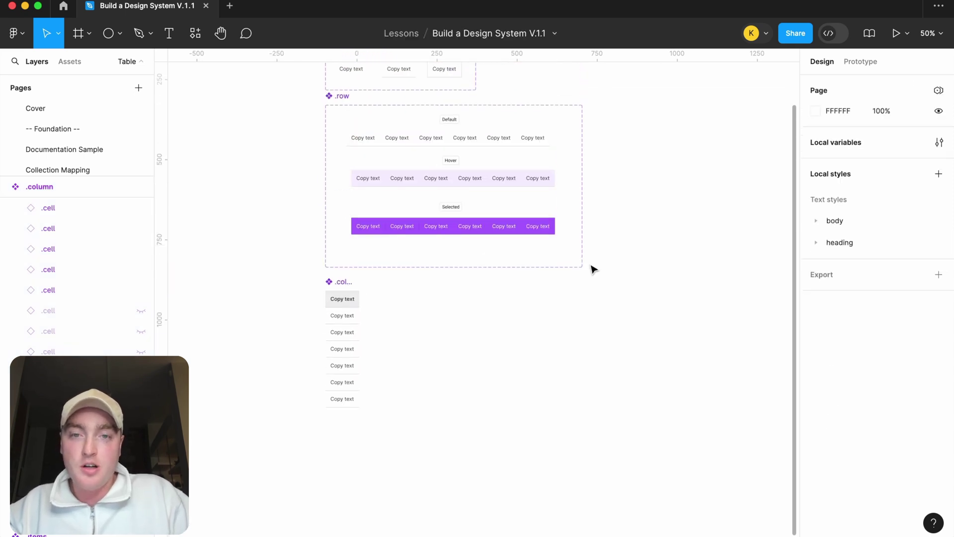
# Step: Review the .items, .cell, .row and .column components arranged on the Table page
pyautogui.scroll(-3, 593, 269)
pyautogui.scroll(2, 615, 134)
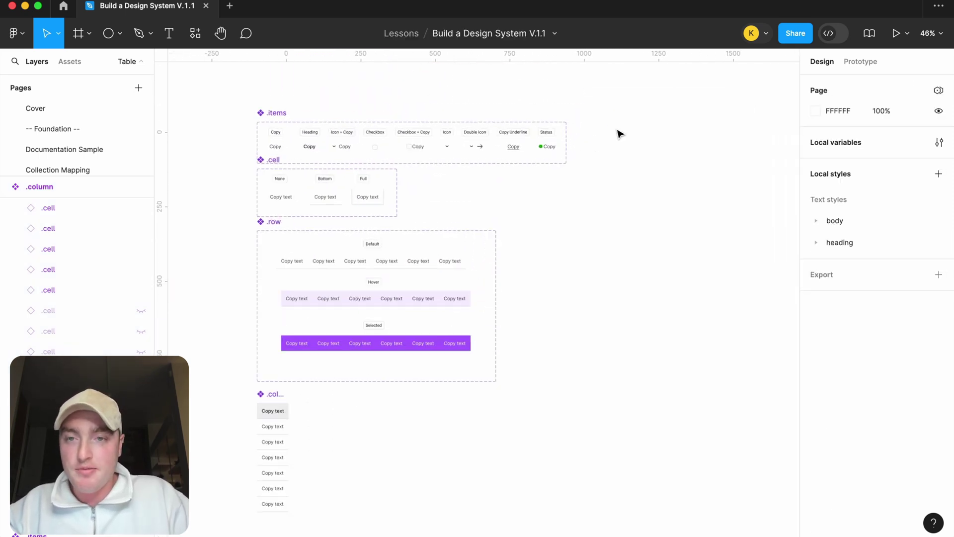
pyautogui.hscroll(-1, 620, 134)
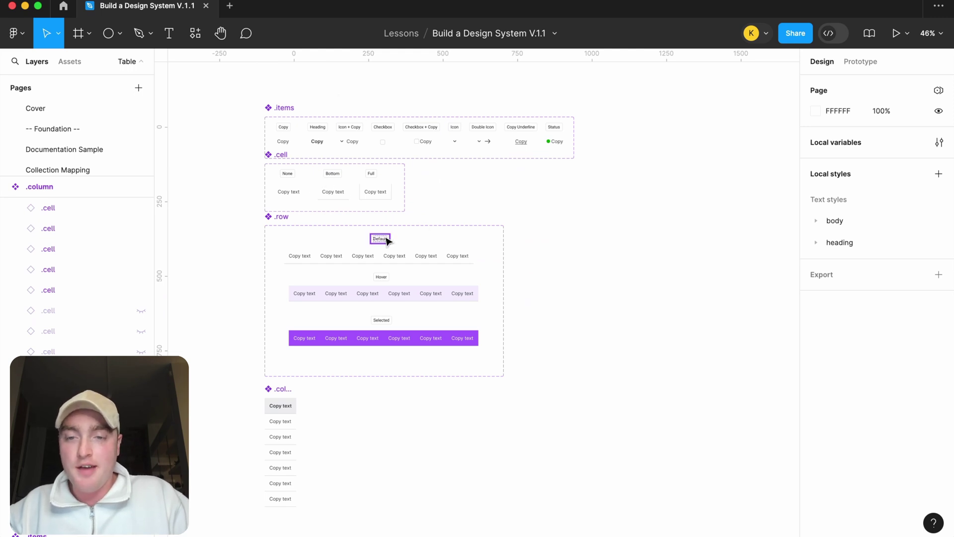
pyautogui.scroll(-1, 371, 319)
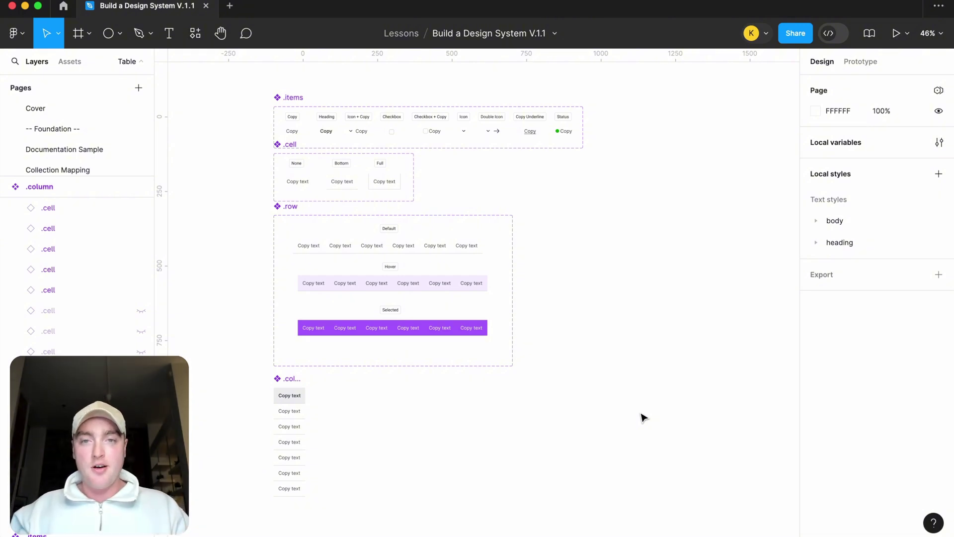
pyautogui.scroll(-2, 643, 416)
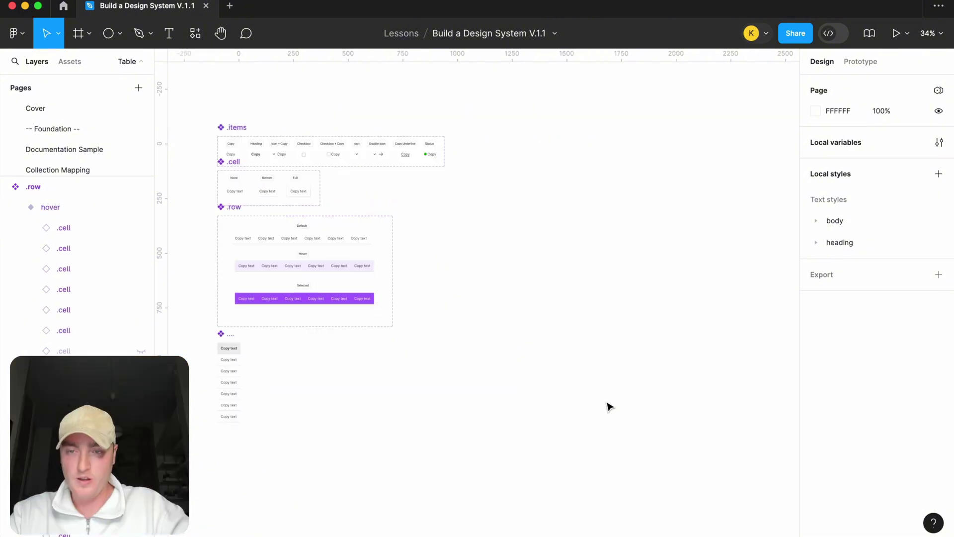
pyautogui.scroll(5, 400, 211)
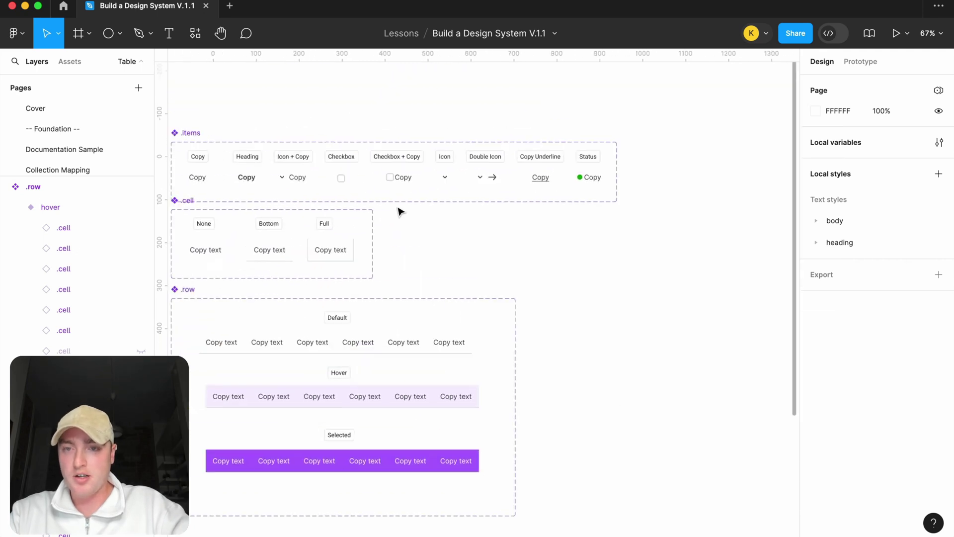
pyautogui.scroll(-3, 304, 185)
pyautogui.scroll(-3, 324, 326)
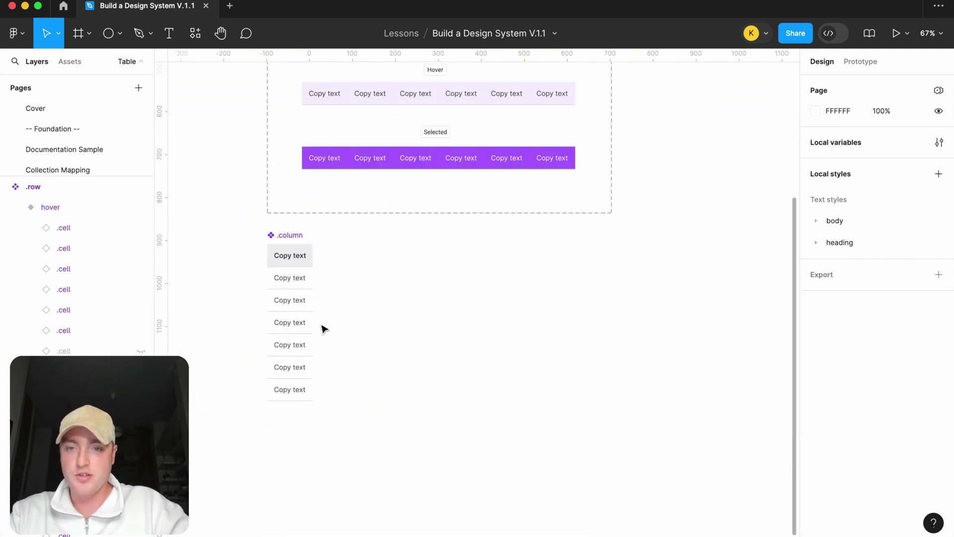
# Step: Place a copy of the default .row variant on the empty canvas beside the component sets, at X 1078, Y 406
pyautogui.scroll(-2, 373, 275)
pyautogui.scroll(2, 372, 275)
pyautogui.click(346, 183)
pyautogui.moveTo(345, 183); pyautogui.dragTo(712, 184)
pyautogui.hscroll(6, 705, 180)
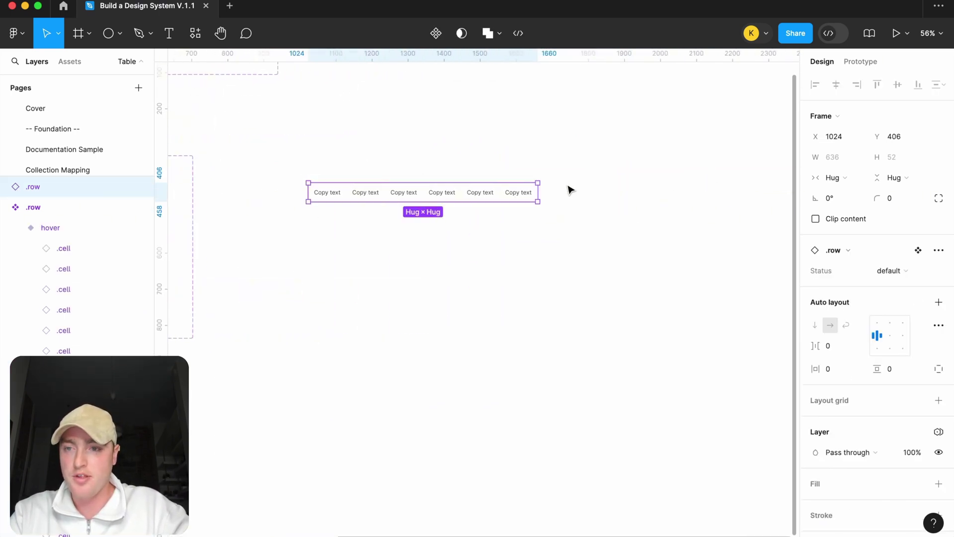
pyautogui.scroll(4, 447, 238)
pyautogui.moveTo(425, 285); pyautogui.dragTo(446, 285)
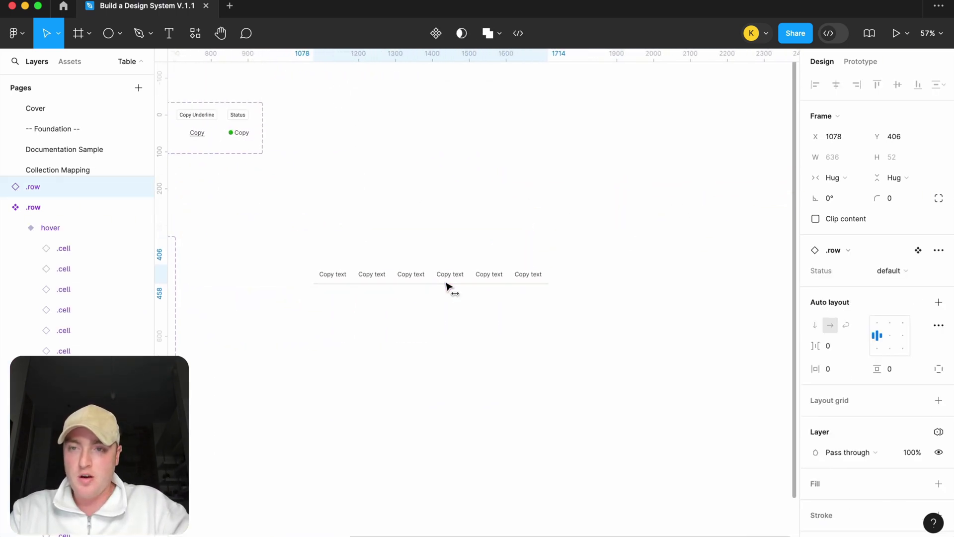
pyautogui.scroll(3, 486, 275)
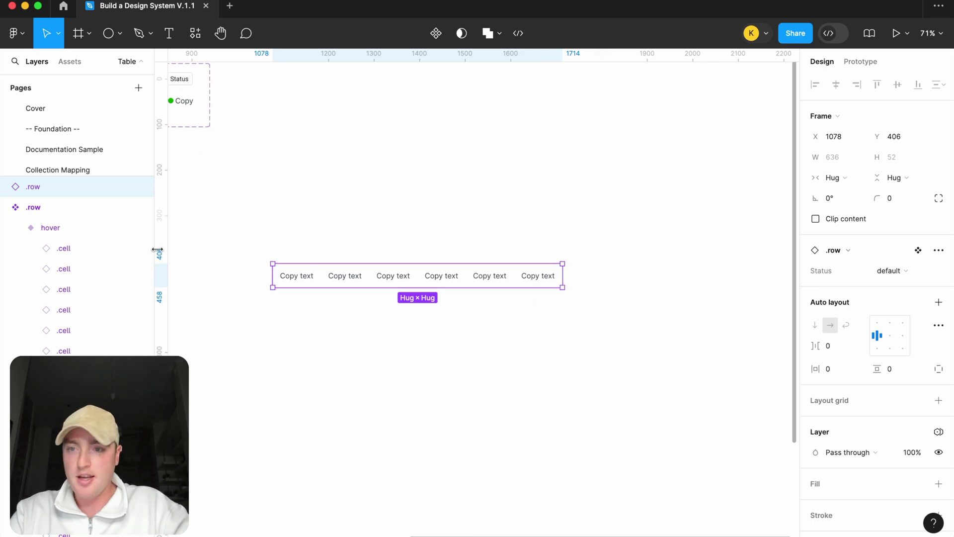
# Step: Show three more hidden .cell layers in the copied .row instance so the row has nine cells
pyautogui.click(5, 187)
pyautogui.click(141, 330)
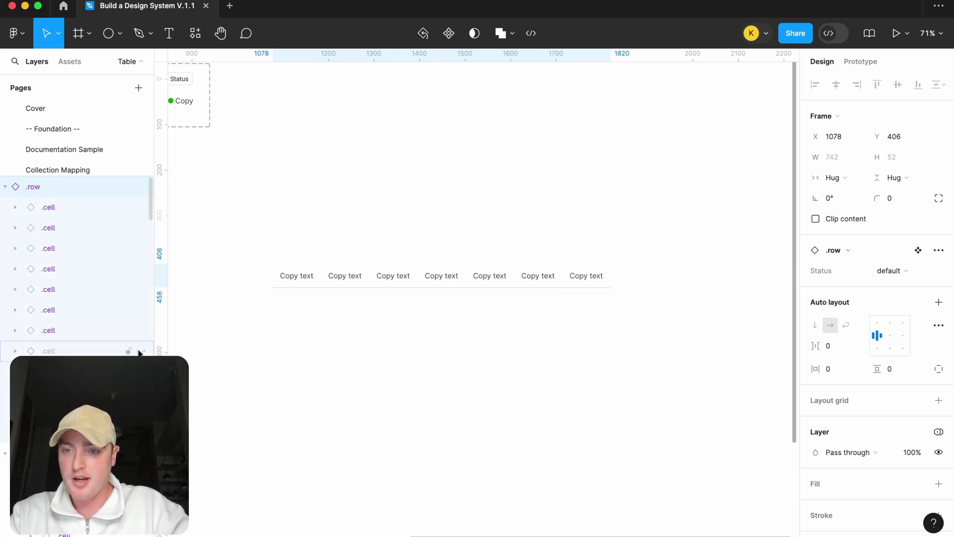
pyautogui.click(141, 351)
pyautogui.click(415, 365)
# Step: Duplicate the nine-cell row directly beneath itself and wrap both rows in a vertical auto layout frame
pyautogui.click(497, 275)
pyautogui.moveTo(496, 276); pyautogui.dragTo(534, 302)
pyautogui.moveTo(571, 358); pyautogui.dragTo(494, 269)
pyautogui.hotkey('shift', 'a')
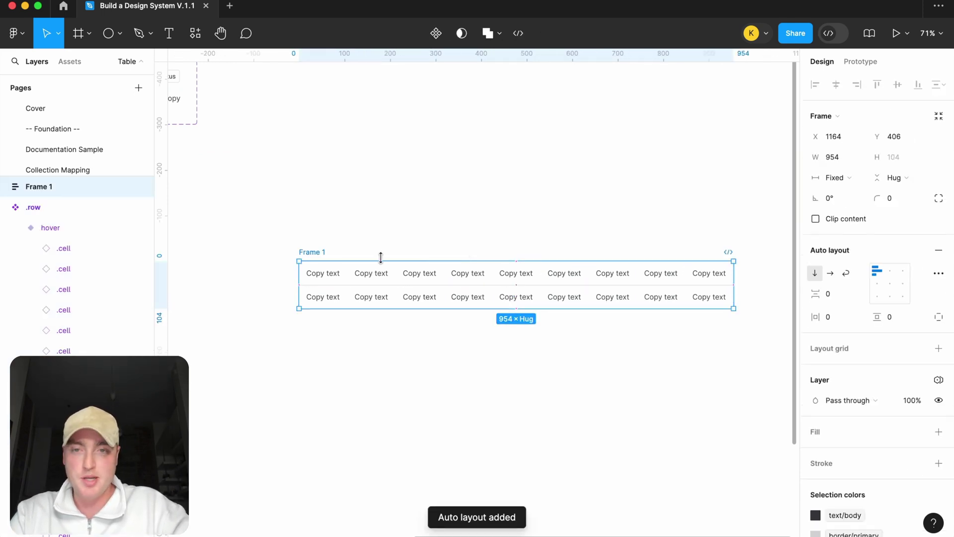
# Step: Duplicate the lower row inside the auto layout frame until the frame holds eight rows, and clear the selection
pyautogui.click(547, 304)
pyautogui.press('super+d')
pyautogui.press('super+d')
pyautogui.press('super+d')
pyautogui.press('super+d')
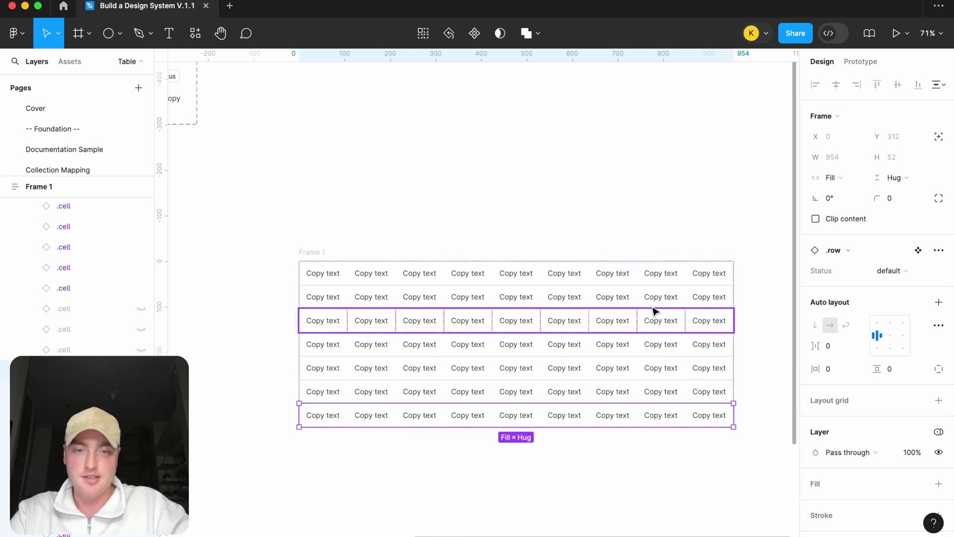
pyautogui.scroll(-3, 631, 341)
pyautogui.press('super+d')
pyautogui.press('super+d')
pyautogui.hscroll(1, 553, 343)
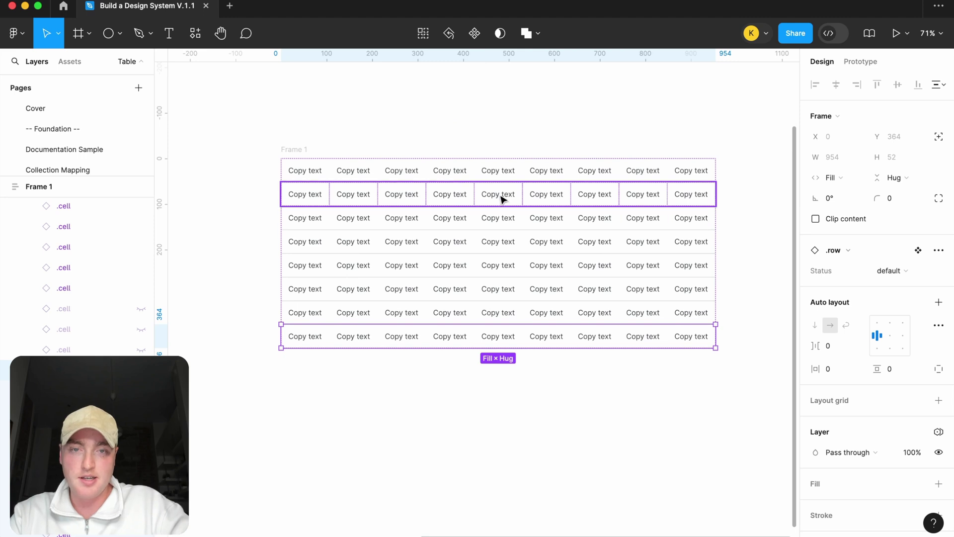
pyautogui.click(512, 156)
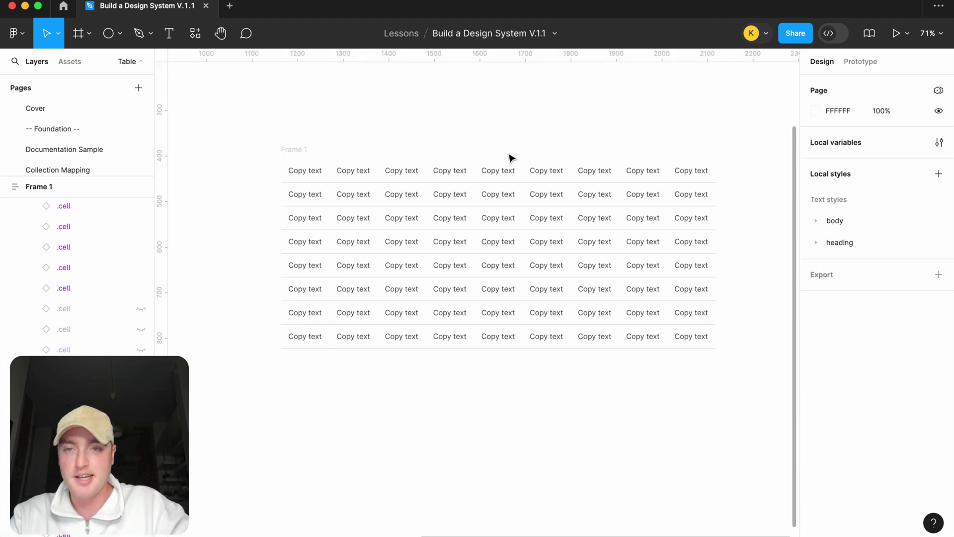
# Step: Rename the auto layout frame holding the rows as Content
pyautogui.click(294, 149)
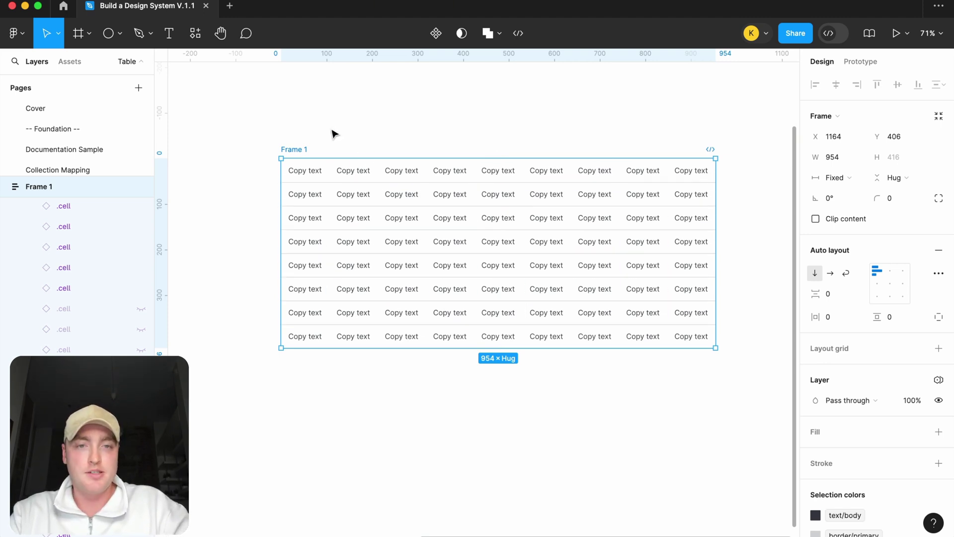
pyautogui.doubleClick(306, 148)
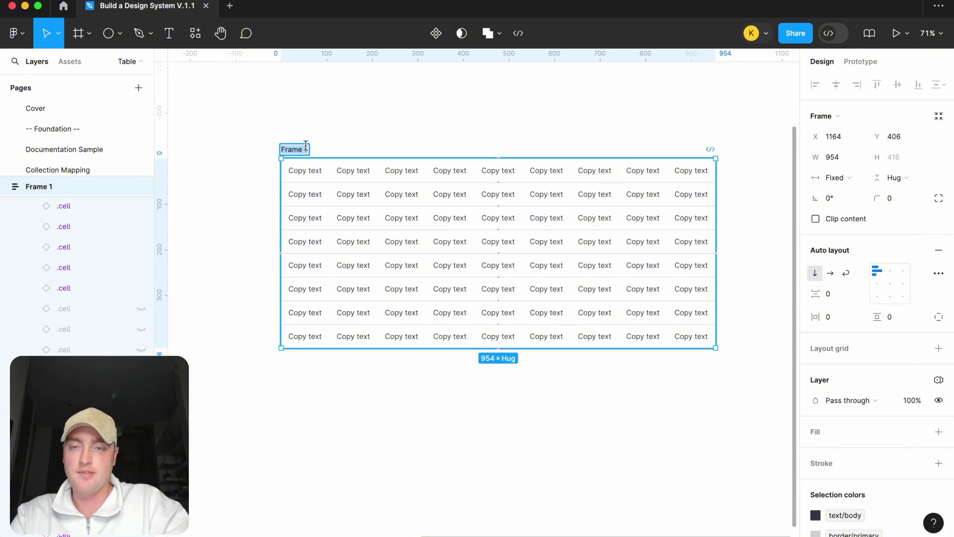
pyautogui.write('Content')
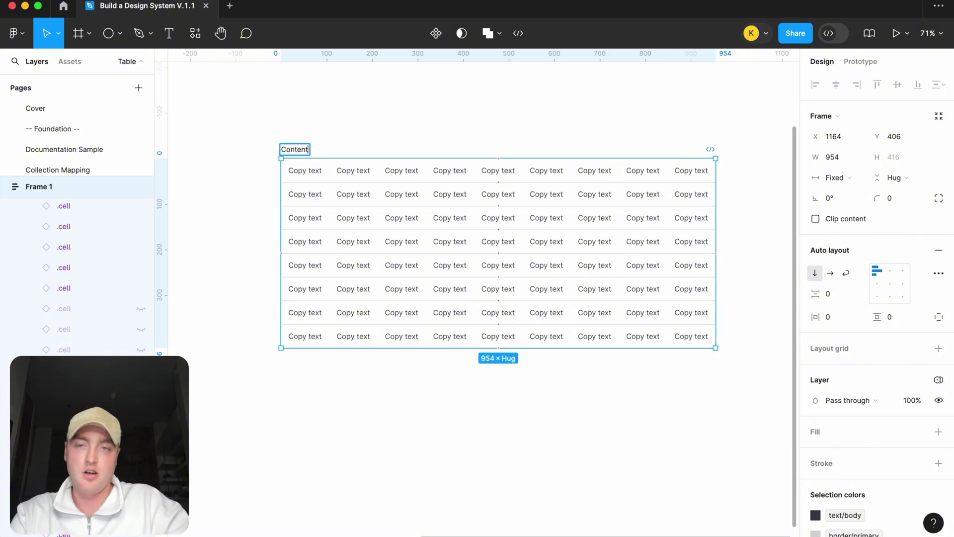
pyautogui.press('Return')
pyautogui.click(427, 139)
pyautogui.scroll(-3, 426, 139)
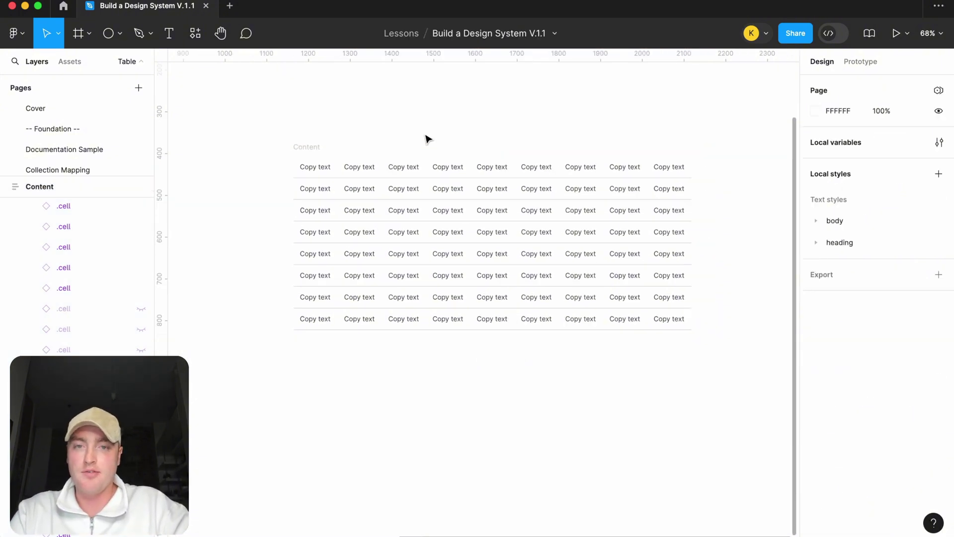
# Step: Move the Content frame farther from the component sets, to X 1319, and clear the selection
pyautogui.moveTo(324, 149); pyautogui.dragTo(379, 150)
pyautogui.scroll(3, 401, 144)
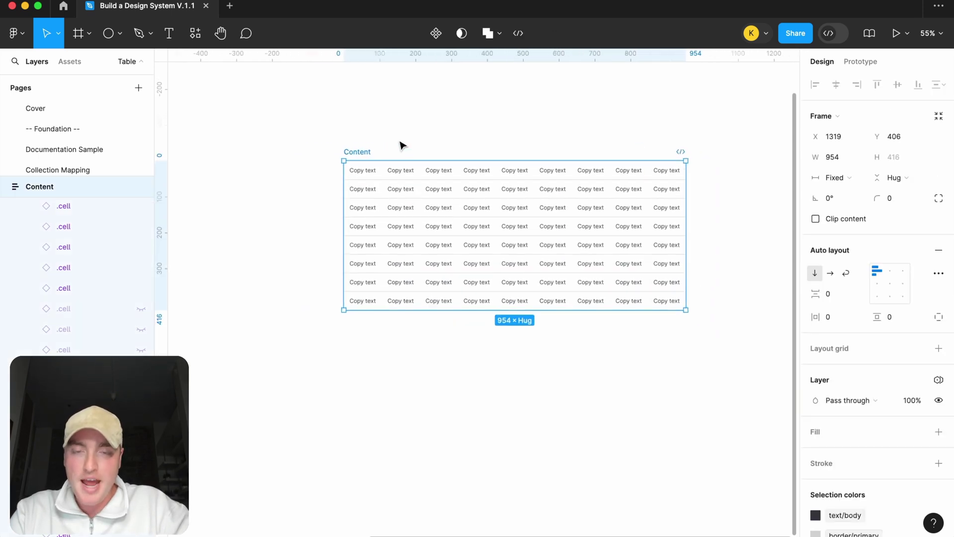
pyautogui.click(336, 186)
pyautogui.click(375, 141)
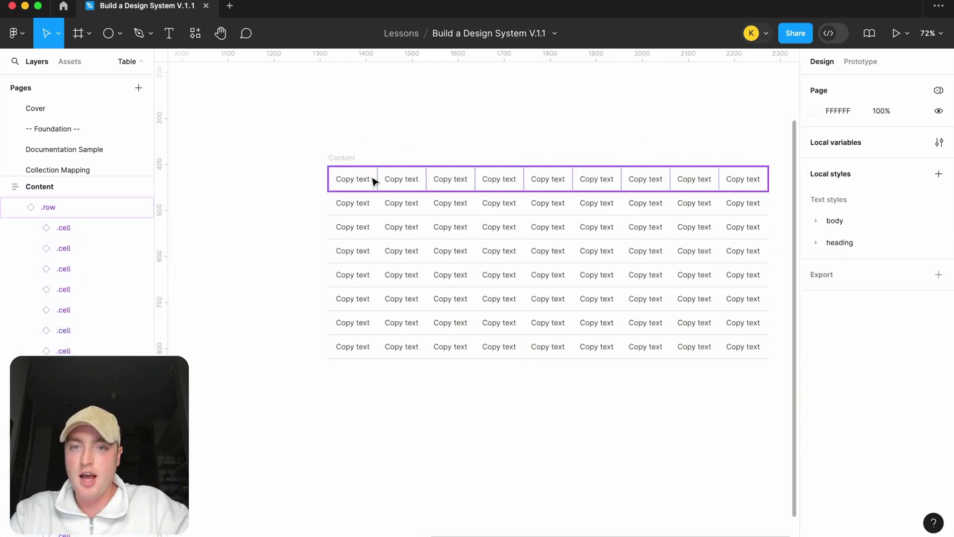
# Step: Inspect the individual .cell instances in the top row of the Content frame, selecting the first four together
pyautogui.click(402, 188)
pyautogui.click(398, 188)
pyautogui.click(359, 181)
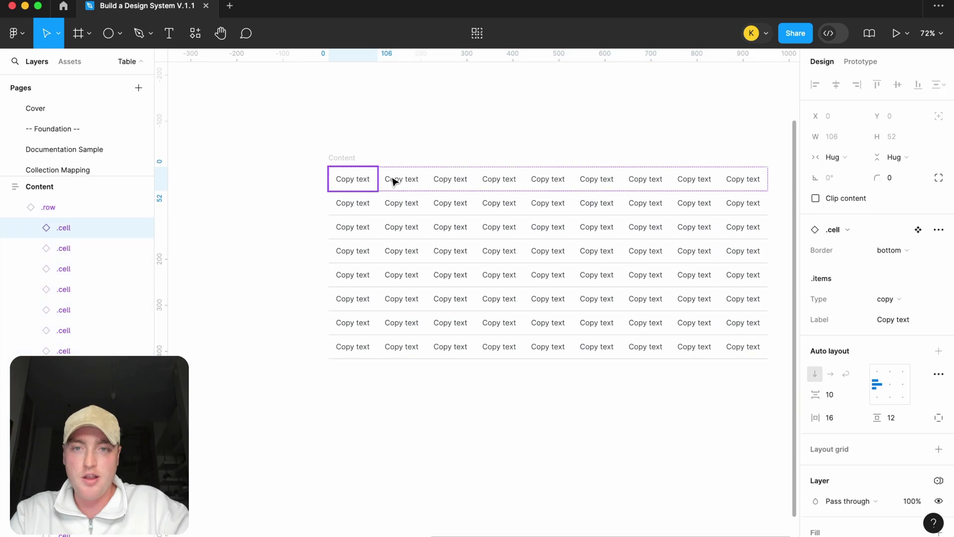
pyautogui.keyDown('shift'); pyautogui.click(413, 183); pyautogui.keyUp('shift')
pyautogui.keyDown('shift'); pyautogui.click(453, 183); pyautogui.keyUp('shift')
pyautogui.keyDown('shift'); pyautogui.click(499, 183); pyautogui.keyUp('shift')
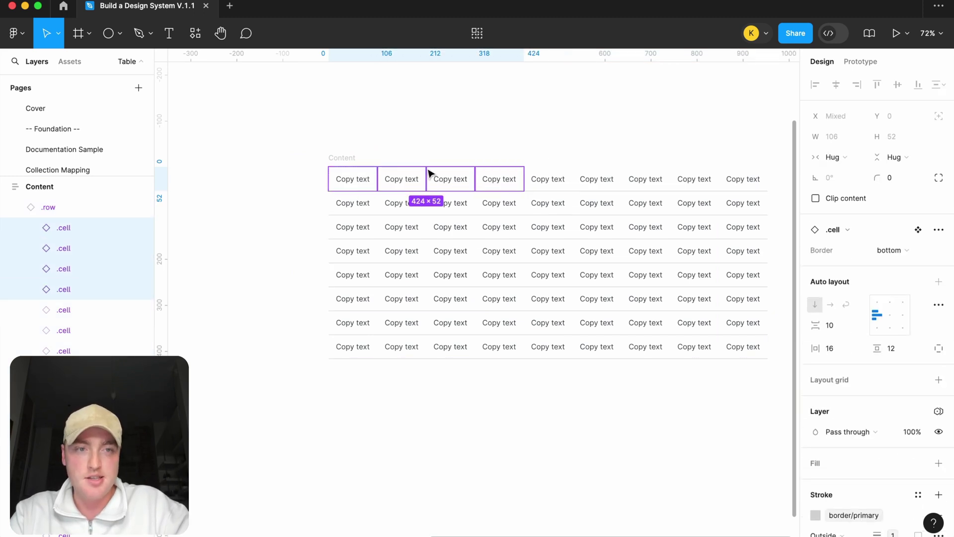
pyautogui.doubleClick(345, 179)
pyautogui.click(488, 119)
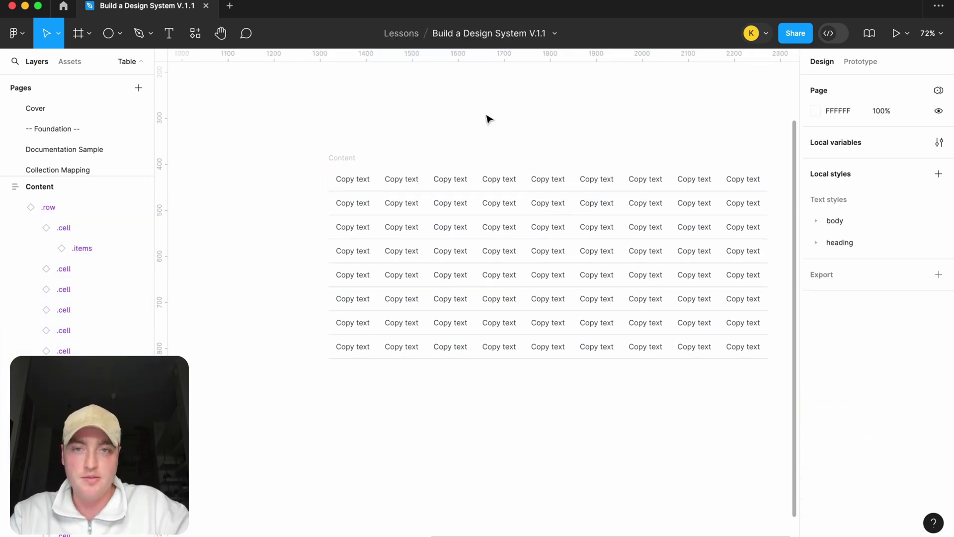
# Step: Compare the .column component's heading cell with the rows in the Content frame
pyautogui.scroll(-5, 488, 120)
pyautogui.scroll(5, 445, 151)
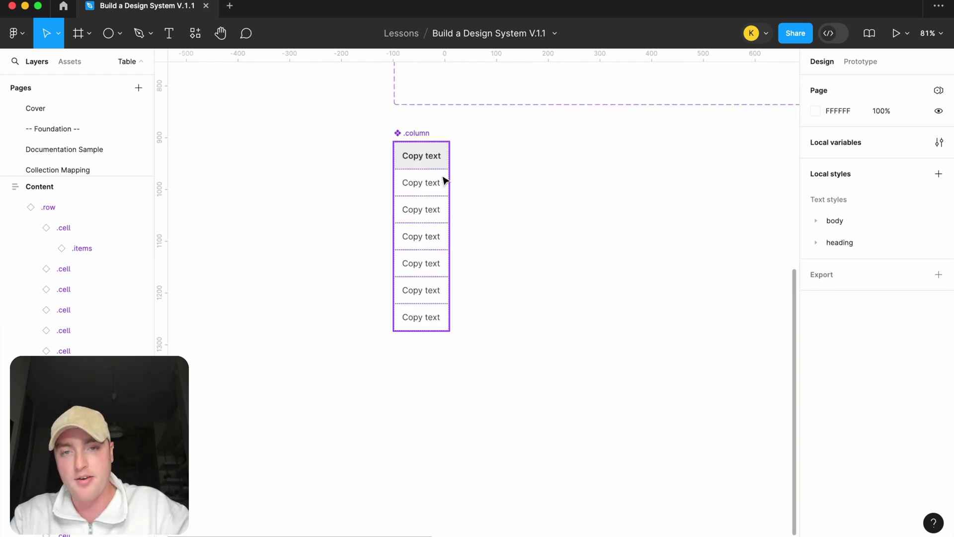
pyautogui.scroll(-5, 501, 171)
pyautogui.hscroll(8, 501, 170)
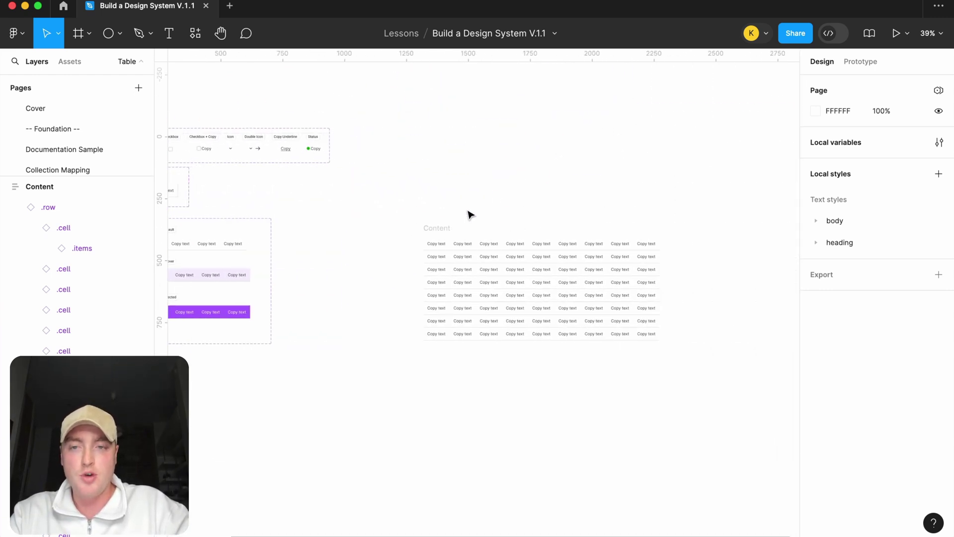
pyautogui.hscroll(-5, 295, 264)
pyautogui.scroll(5, 306, 270)
pyautogui.hscroll(8, 464, 208)
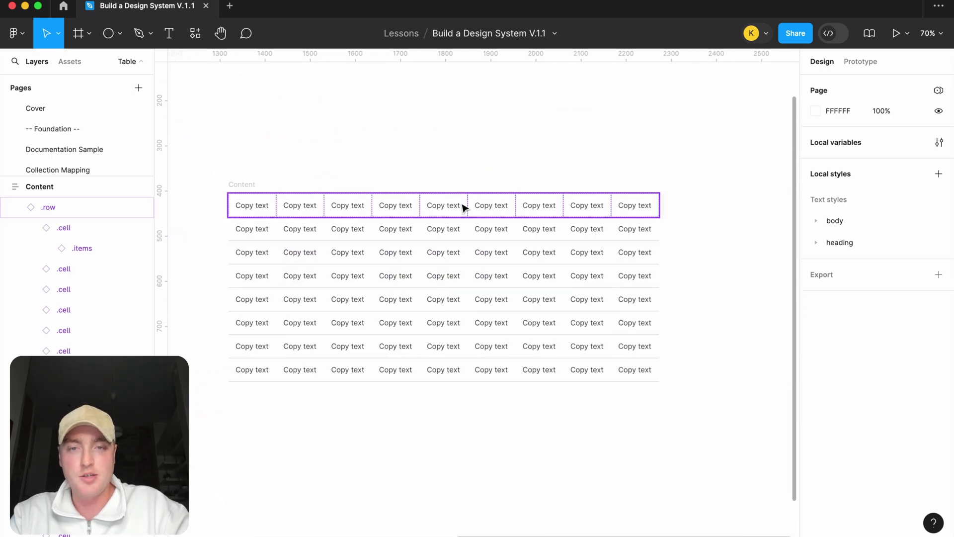
pyautogui.scroll(-5, 419, 217)
pyautogui.hscroll(-5, 419, 217)
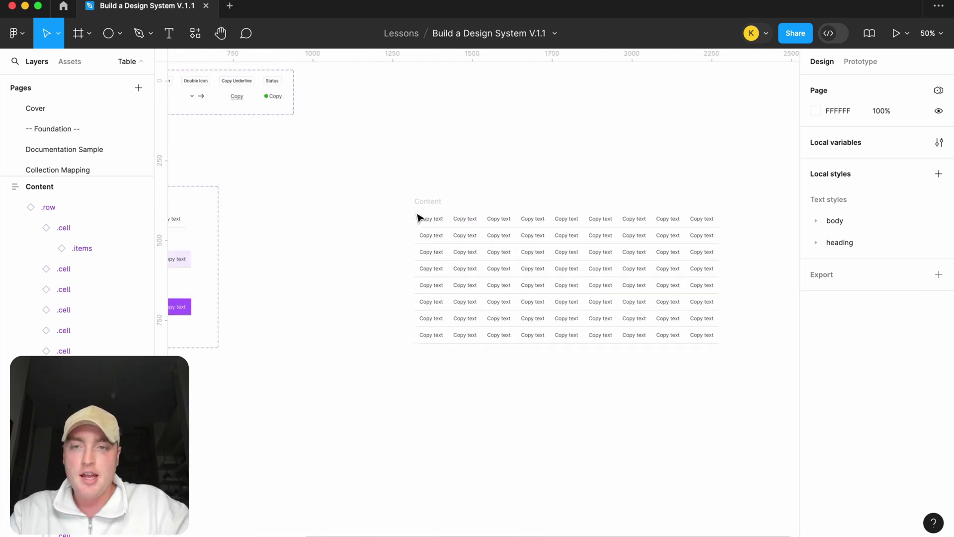
# Step: Move the .row component set and the .column component down together to free space beneath the .cell set
pyautogui.hscroll(-3, 419, 217)
pyautogui.scroll(-3, 419, 217)
pyautogui.moveTo(214, 445); pyautogui.dragTo(461, 219)
pyautogui.moveTo(407, 239); pyautogui.dragTo(411, 272)
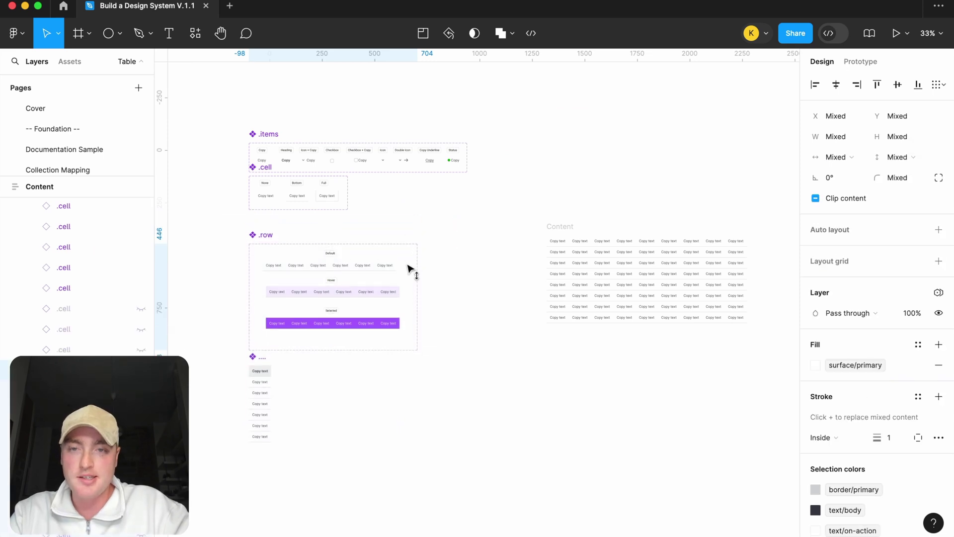
# Step: Extend the .cell component set downward to a height of about 289, leaving empty space below its variants
pyautogui.scroll(5, 294, 212)
pyautogui.click(220, 135)
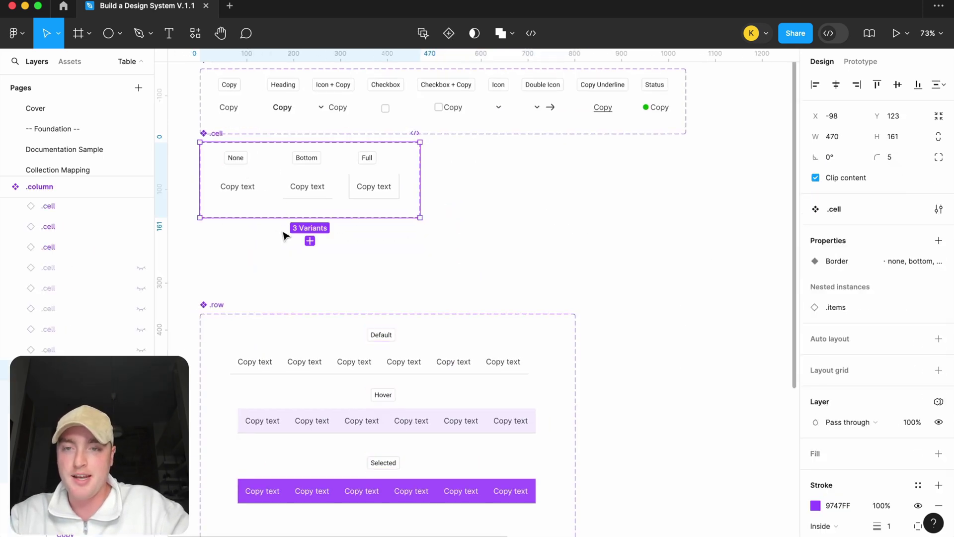
pyautogui.moveTo(284, 218); pyautogui.dragTo(285, 265)
pyautogui.press('super+z')
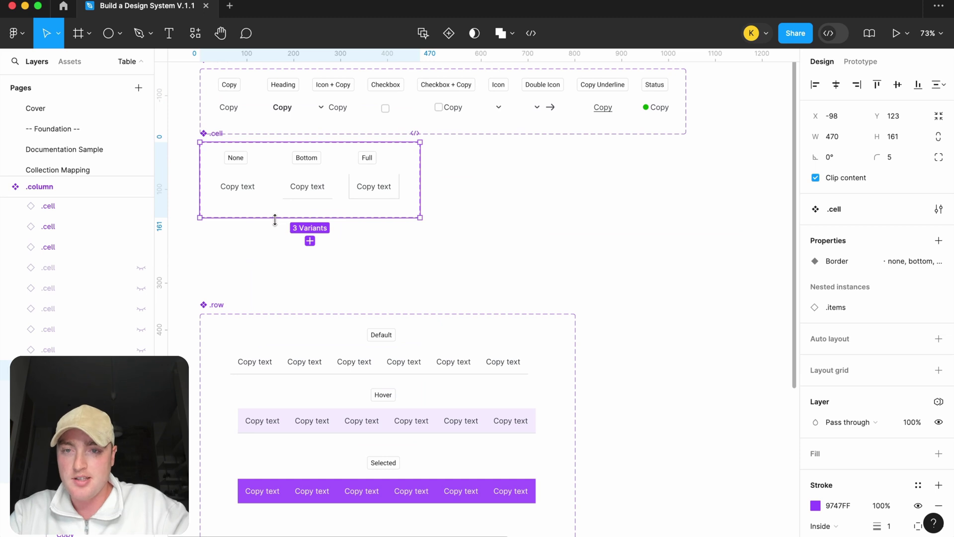
pyautogui.moveTo(276, 218); pyautogui.dragTo(274, 278)
pyautogui.hscroll(-3, 401, 206)
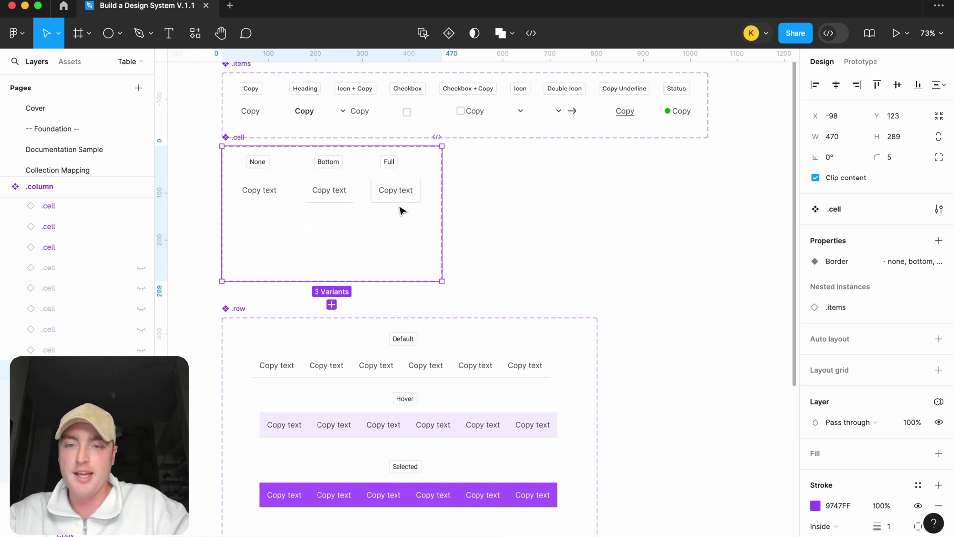
# Step: Add a variant property named Type with the value Default to the .cell component set
pyautogui.click(507, 209)
pyautogui.moveTo(533, 213); pyautogui.dragTo(291, 195)
pyautogui.click(293, 148)
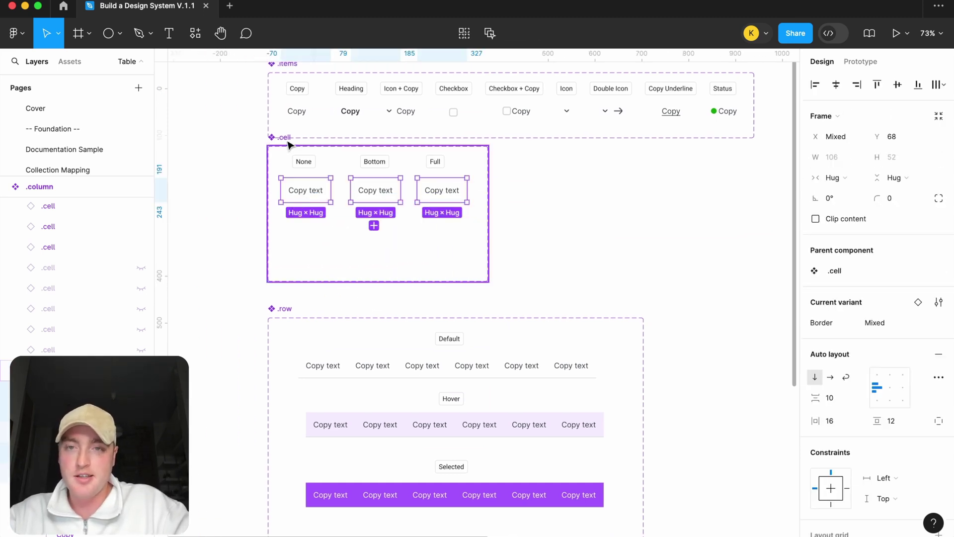
pyautogui.click(939, 240)
pyautogui.click(883, 283)
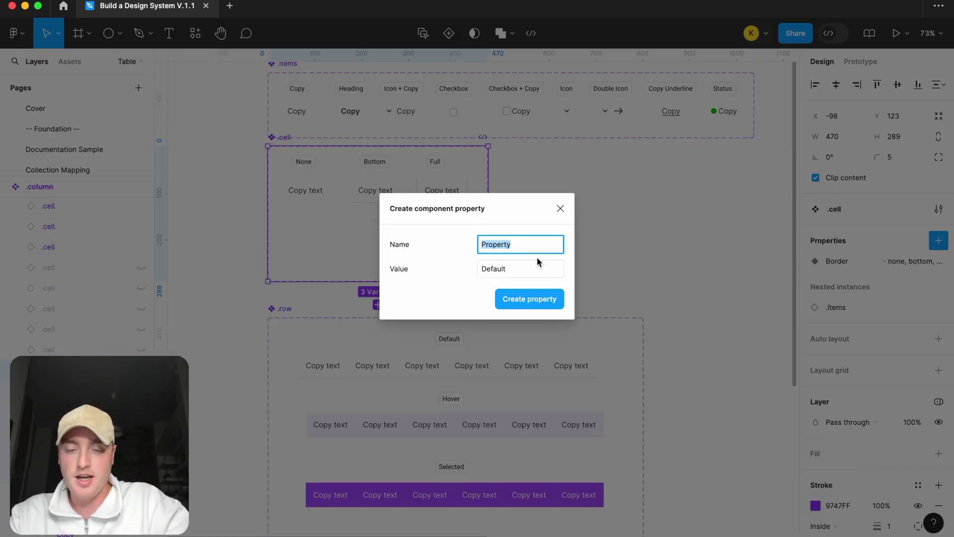
pyautogui.write('Type')
pyautogui.press('Return')
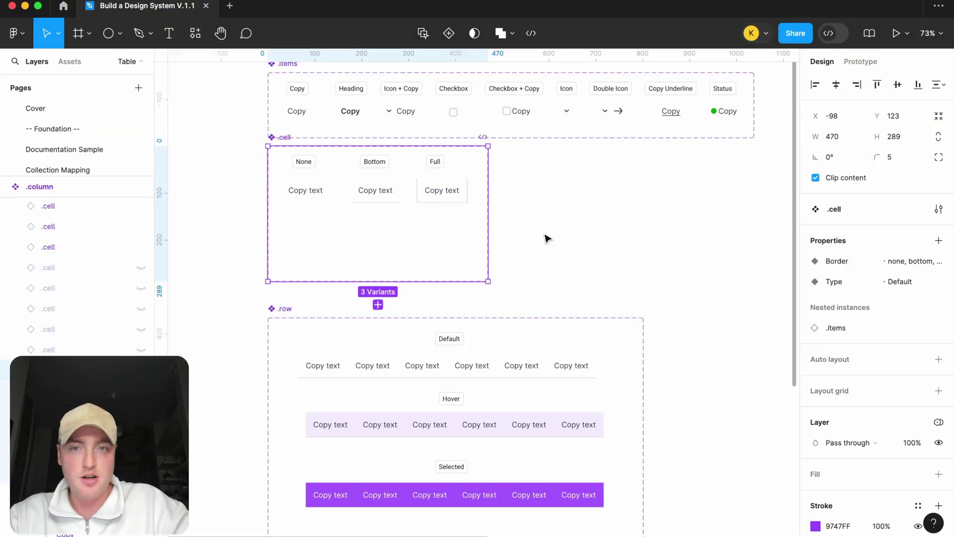
# Step: Set the Type value of the None, Bottom and Full .cell variants to lowercase "default"
pyautogui.click(442, 190)
pyautogui.keyDown('shift'); pyautogui.click(375, 190); pyautogui.keyUp('shift')
pyautogui.keyDown('shift'); pyautogui.click(305, 190); pyautogui.keyUp('shift')
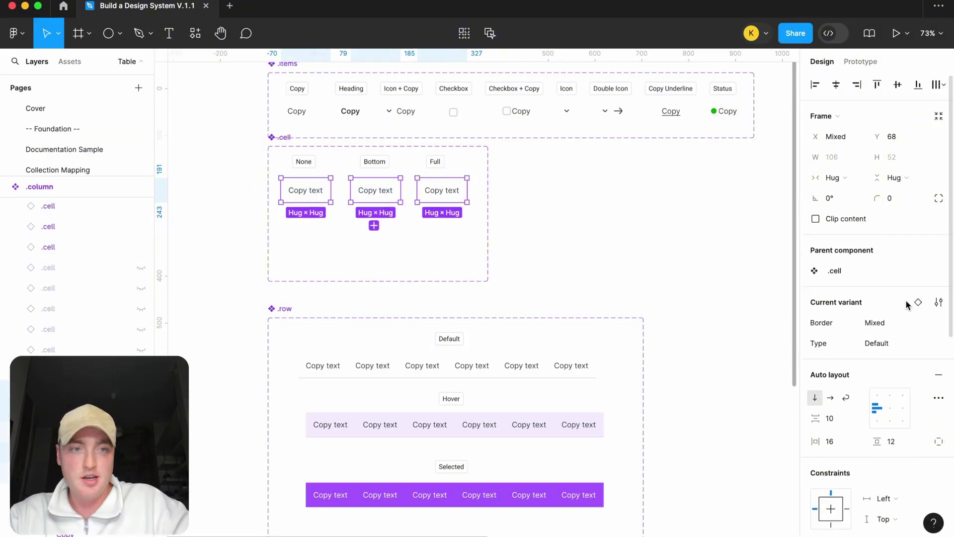
pyautogui.click(891, 348)
pyautogui.write('default')
pyautogui.press('Return')
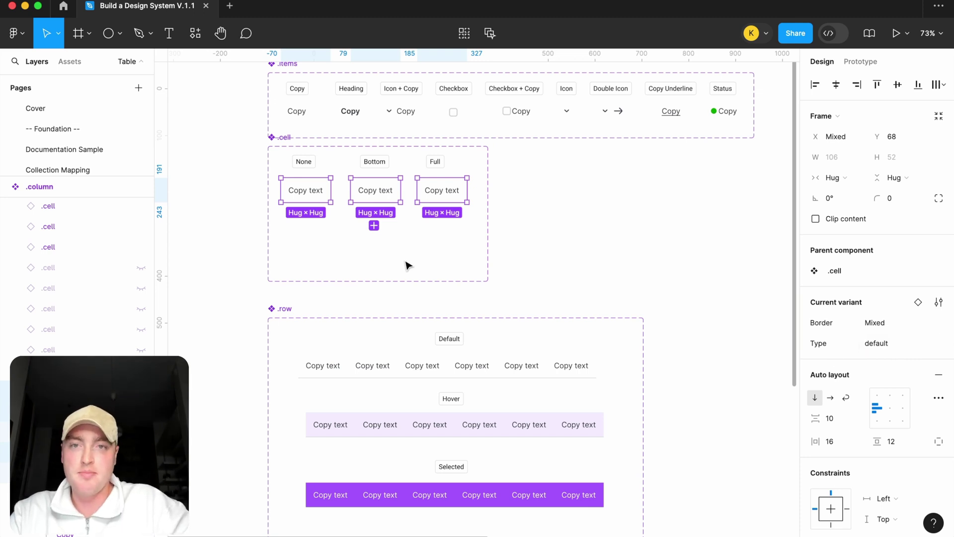
# Step: Duplicate the three .cell variants below the originals at Y 176 and set the copies' Type to "heading"
pyautogui.scroll(5, 373, 220)
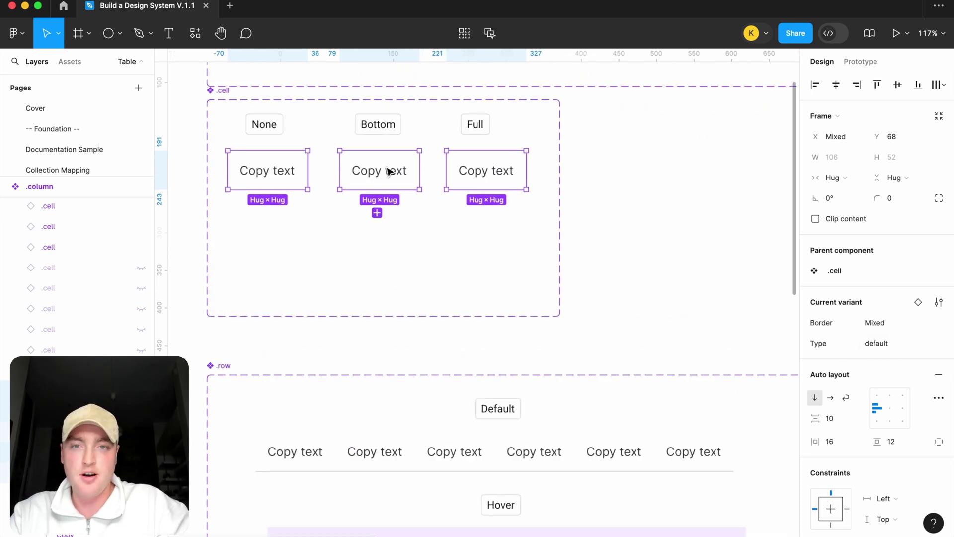
pyautogui.moveTo(389, 171); pyautogui.dragTo(389, 252)
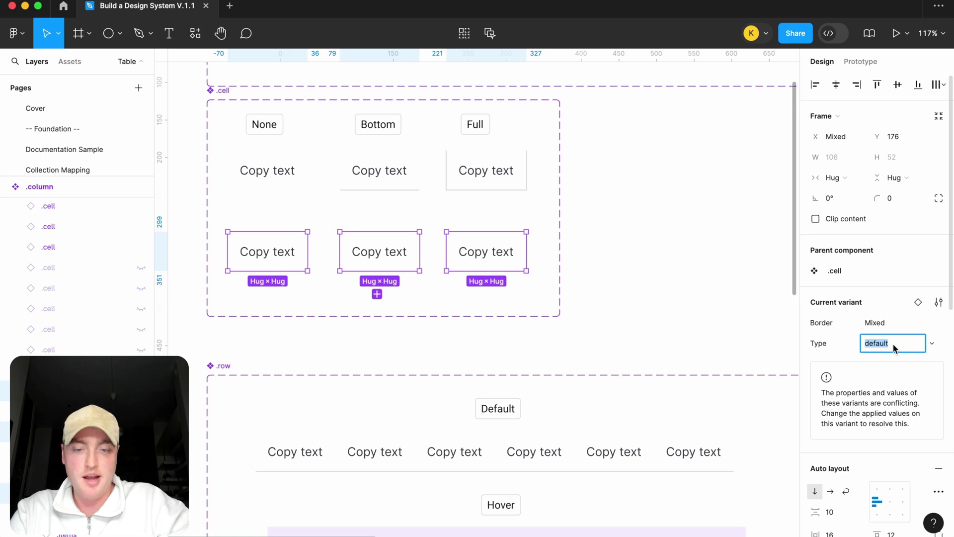
pyautogui.write('heading')
pyautogui.press('Return')
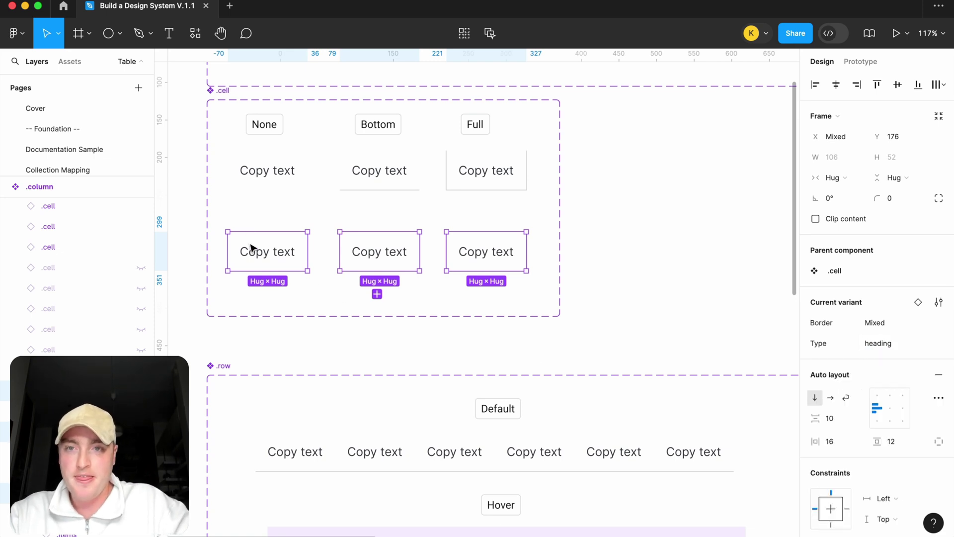
# Step: Set the nested .items Type to heading in the None, Bottom and Full copies in the lower row of the .cell set
pyautogui.scroll(-5, 284, 254)
pyautogui.doubleClick(276, 255)
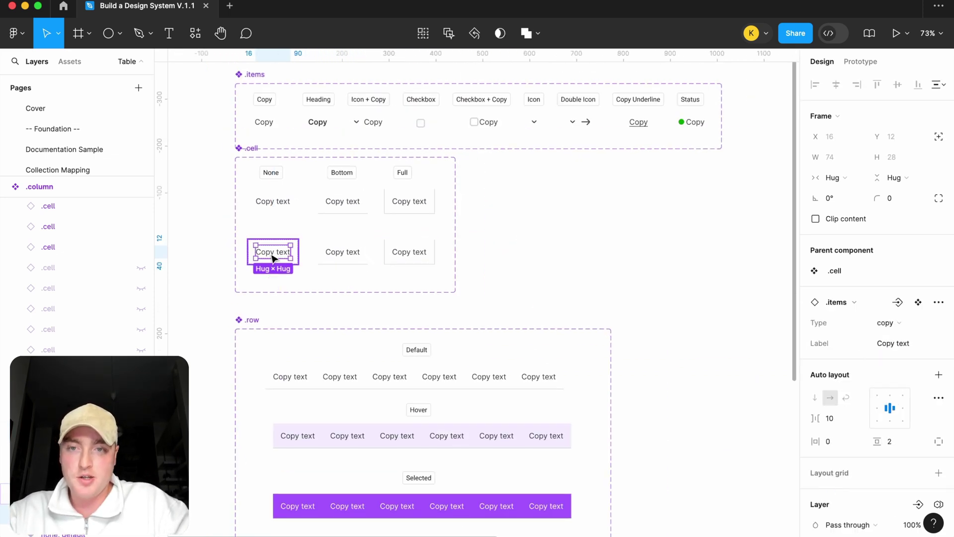
pyautogui.scroll(-2, 884, 395)
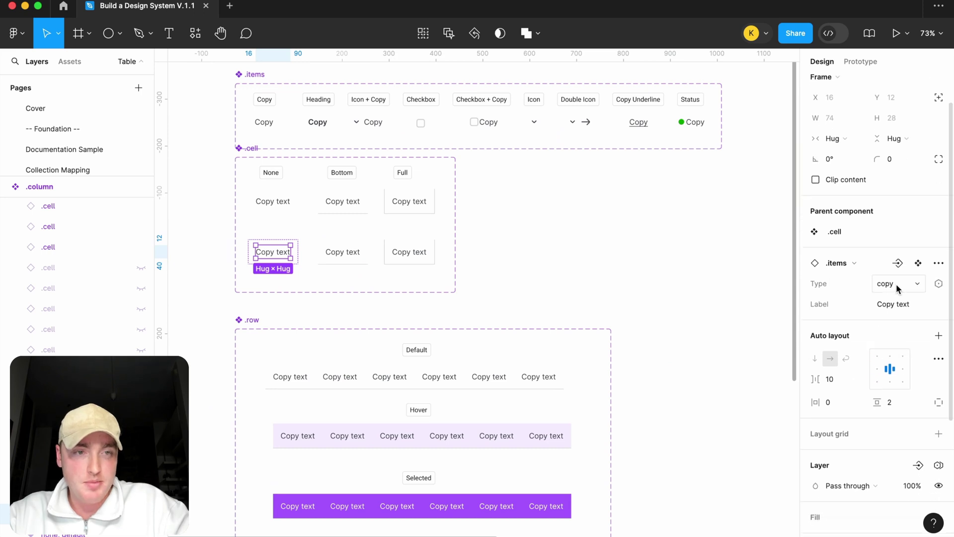
pyautogui.click(894, 283)
pyautogui.click(885, 299)
pyautogui.doubleClick(343, 252)
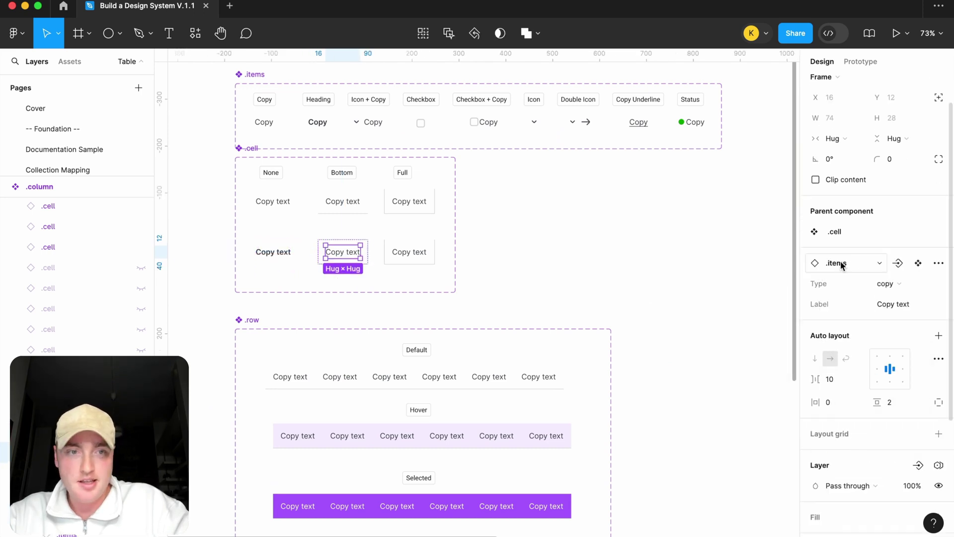
pyautogui.click(906, 287)
pyautogui.click(885, 298)
pyautogui.doubleClick(409, 251)
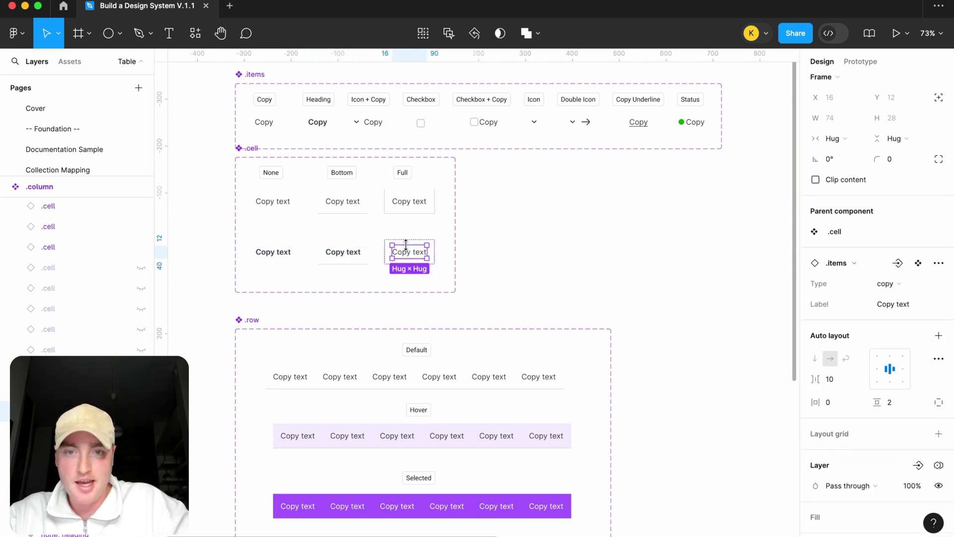
pyautogui.click(884, 282)
pyautogui.click(874, 298)
pyautogui.click(560, 260)
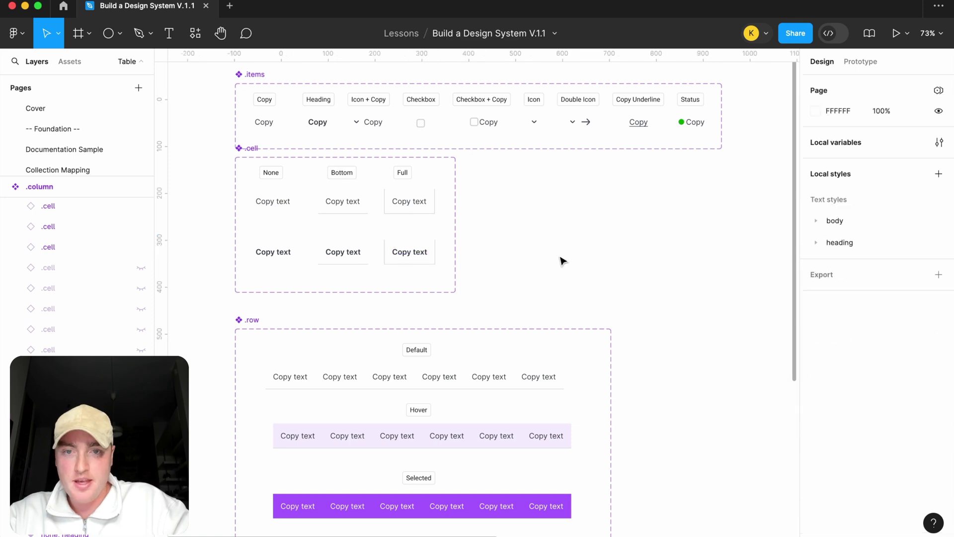
# Step: Give the three heading variants of .cell a surface/disabled fill from the library colors
pyautogui.click(273, 251)
pyautogui.keyDown('shift'); pyautogui.click(356, 264); pyautogui.keyUp('shift')
pyautogui.keyDown('shift'); pyautogui.click(409, 252); pyautogui.keyUp('shift')
pyautogui.scroll(-5, 905, 430)
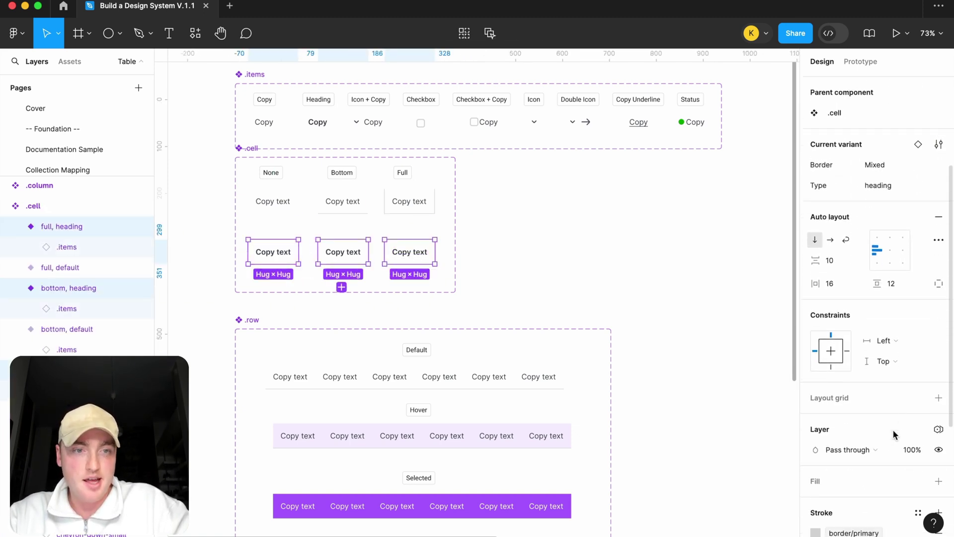
pyautogui.click(939, 434)
pyautogui.scroll(-1, 925, 418)
pyautogui.click(918, 407)
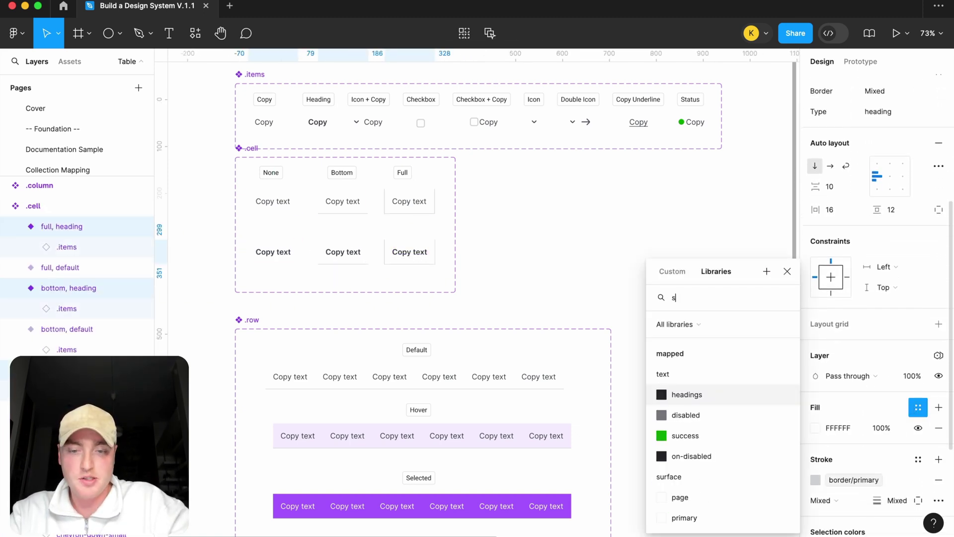
pyautogui.write('surf')
pyautogui.scroll(-3, 723, 502)
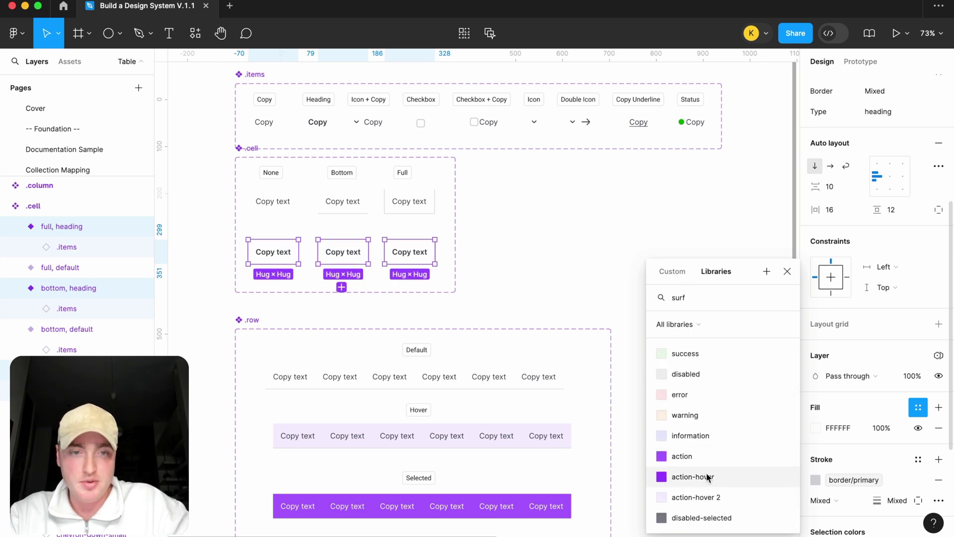
pyautogui.scroll(1, 708, 448)
pyautogui.click(703, 402)
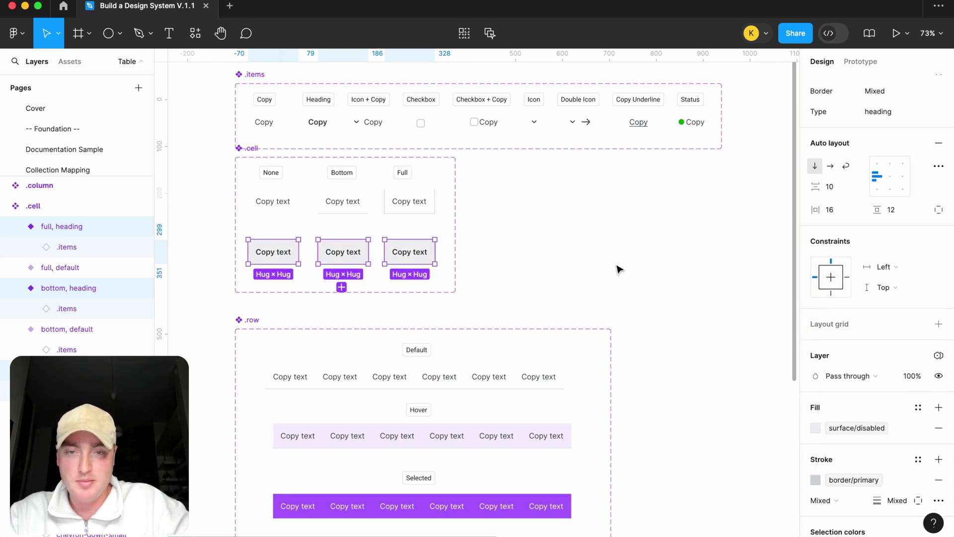
pyautogui.click(618, 270)
# Step: Set the Type of all nine cells in the Content table's first row to heading
pyautogui.scroll(-5, 619, 268)
pyautogui.hscroll(3, 647, 276)
pyautogui.scroll(5, 688, 284)
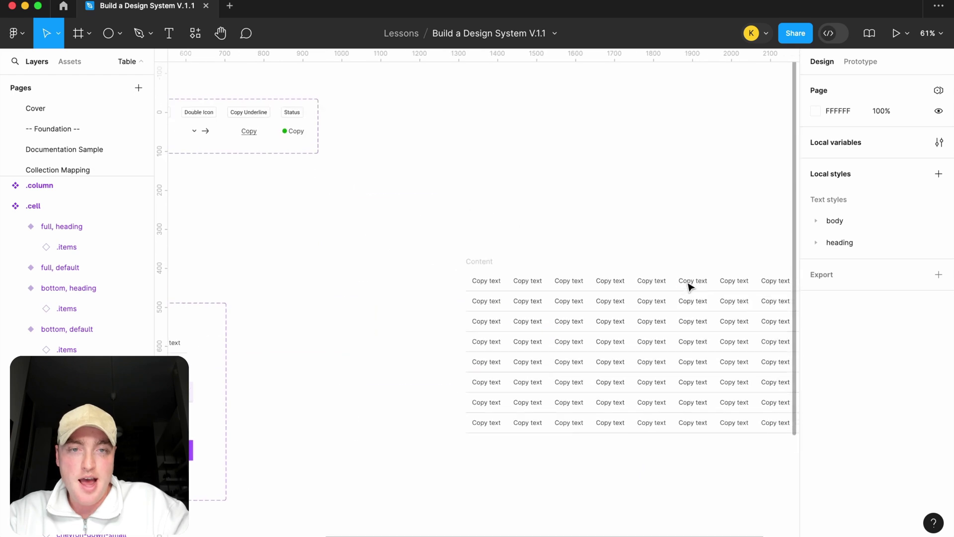
pyautogui.hscroll(3, 497, 279)
pyautogui.doubleClick(370, 278)
pyautogui.keyDown('shift'); pyautogui.click(409, 280); pyautogui.keyUp('shift')
pyautogui.keyDown('shift'); pyautogui.click(452, 283); pyautogui.keyUp('shift')
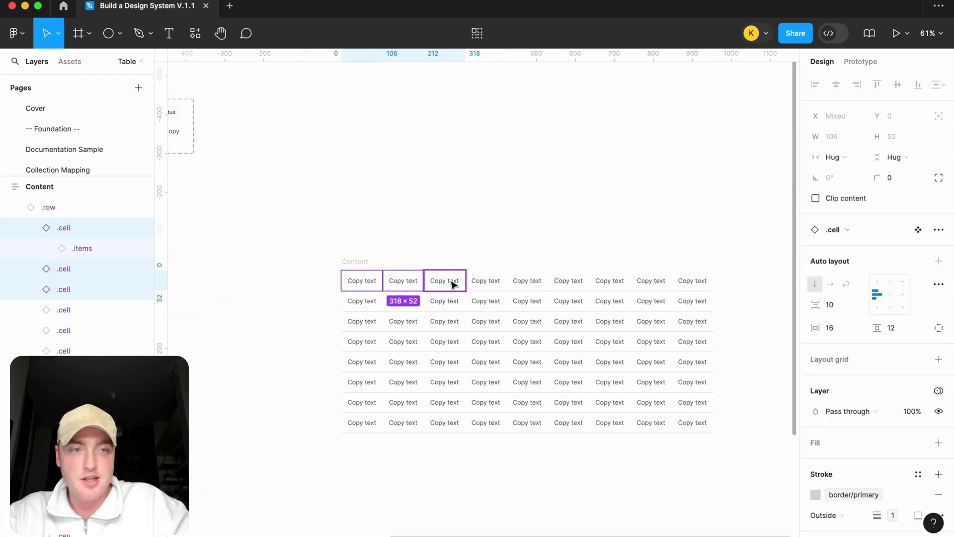
pyautogui.keyDown('shift'); pyautogui.click(490, 284); pyautogui.keyUp('shift')
pyautogui.keyDown('shift'); pyautogui.click(528, 282); pyautogui.keyUp('shift')
pyautogui.keyDown('shift'); pyautogui.click(569, 282); pyautogui.keyUp('shift')
pyautogui.keyDown('shift'); pyautogui.click(611, 282); pyautogui.keyUp('shift')
pyautogui.keyDown('shift'); pyautogui.click(650, 284); pyautogui.keyUp('shift')
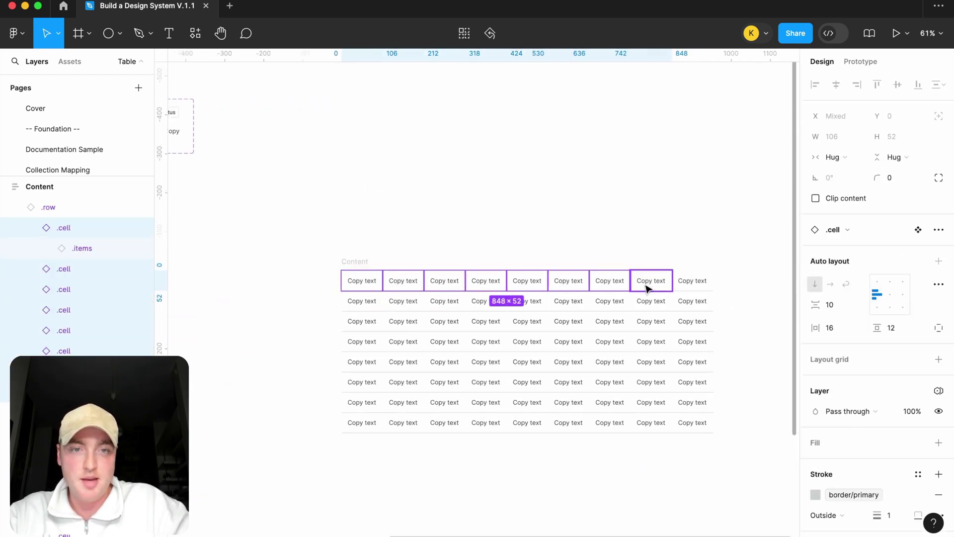
pyautogui.keyDown('shift'); pyautogui.click(693, 283); pyautogui.keyUp('shift')
pyautogui.click(890, 271)
pyautogui.click(882, 285)
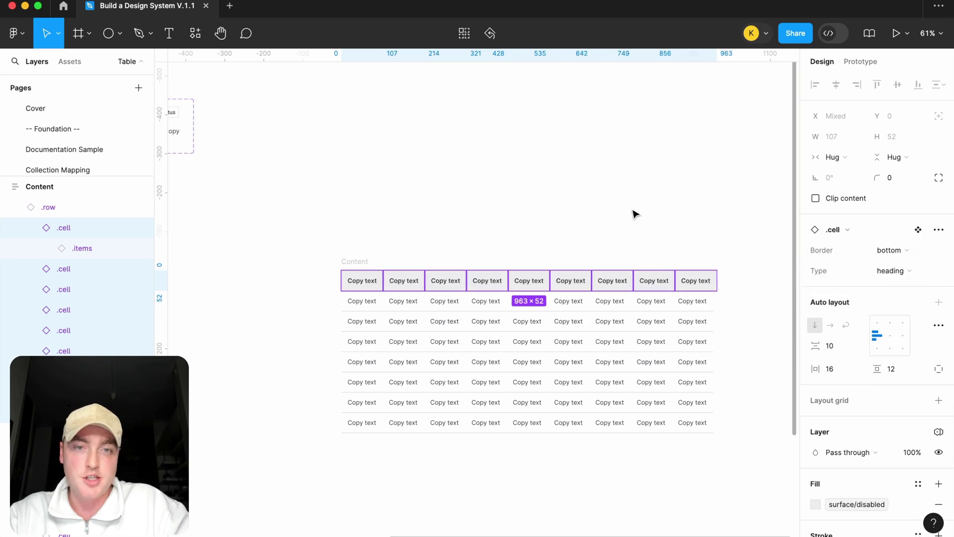
pyautogui.click(634, 212)
# Step: Try widening the Content frame to 995, and undo the resize
pyautogui.scroll(5, 692, 271)
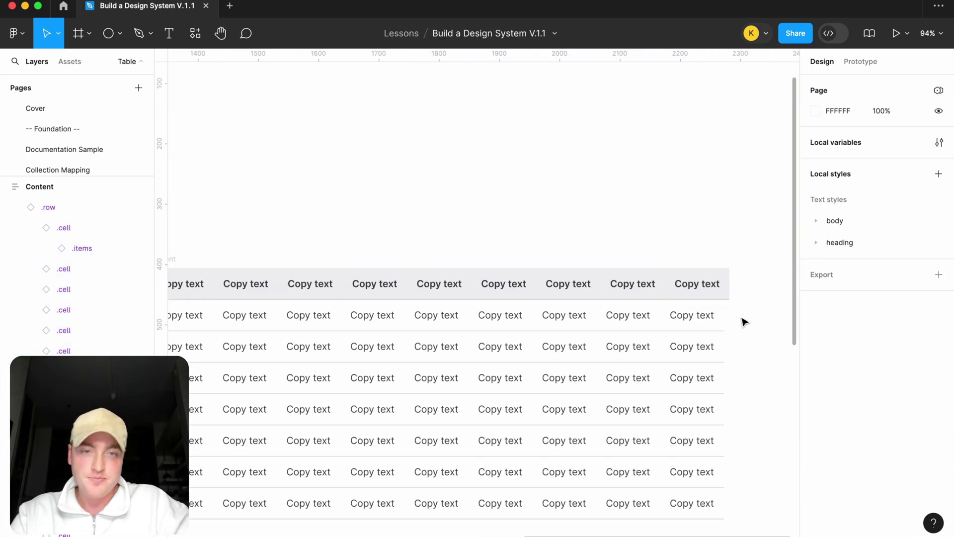
pyautogui.scroll(-3, 744, 319)
pyautogui.scroll(3, 673, 294)
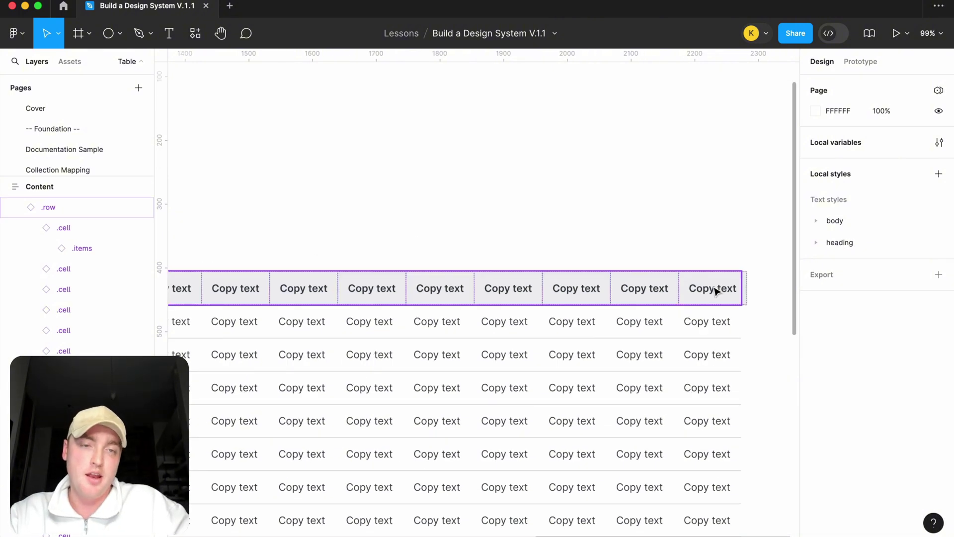
pyautogui.scroll(-3, 716, 291)
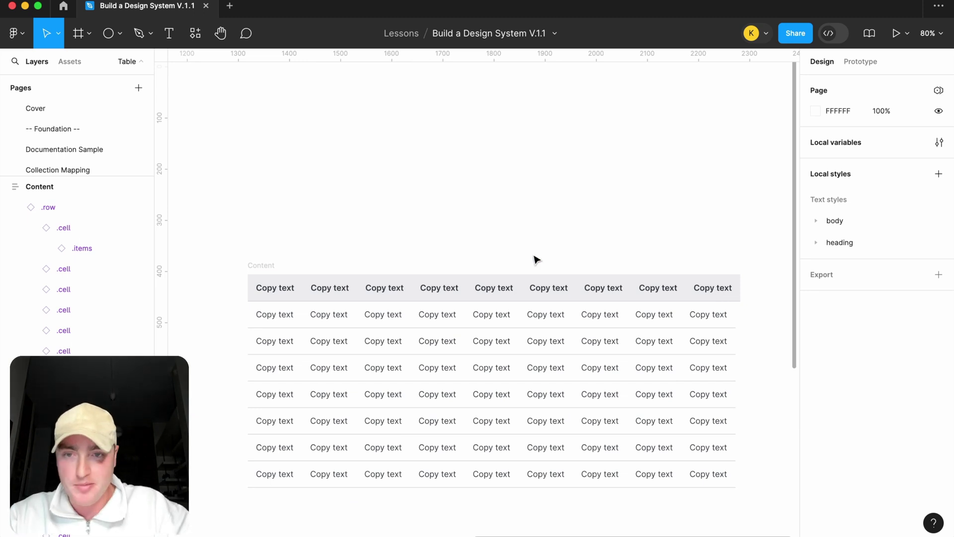
pyautogui.click(250, 274)
pyautogui.hscroll(3, 447, 278)
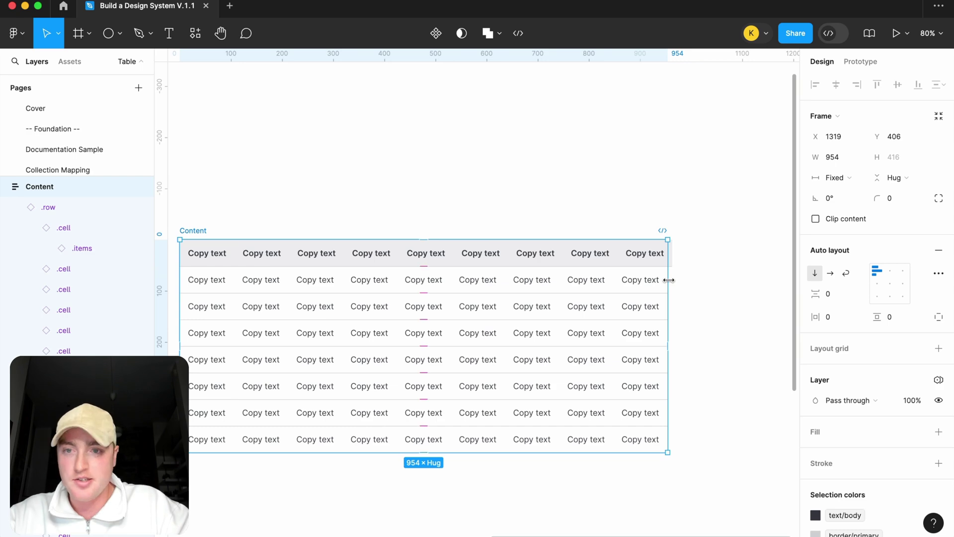
pyautogui.moveTo(677, 280)
pyautogui.mouseDown()
pyautogui.moveTo(711, 275)
pyautogui.moveTo(689, 274)
pyautogui.mouseUp()
pyautogui.scroll(5, 667, 273)
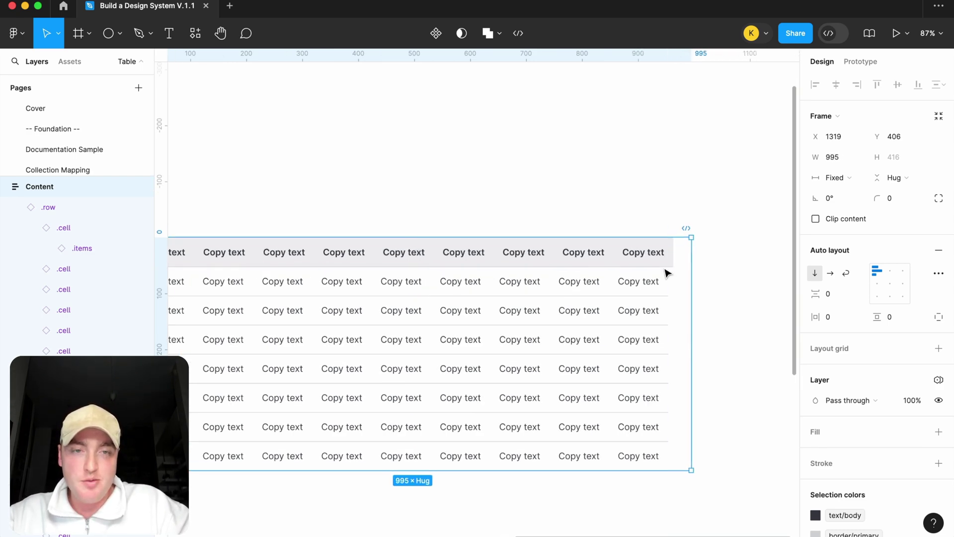
pyautogui.press('super+z')
# Step: Inspect the last heading cell of the Content table and place a vertical ruler guide near the start of its text
pyautogui.scroll(6, 703, 262)
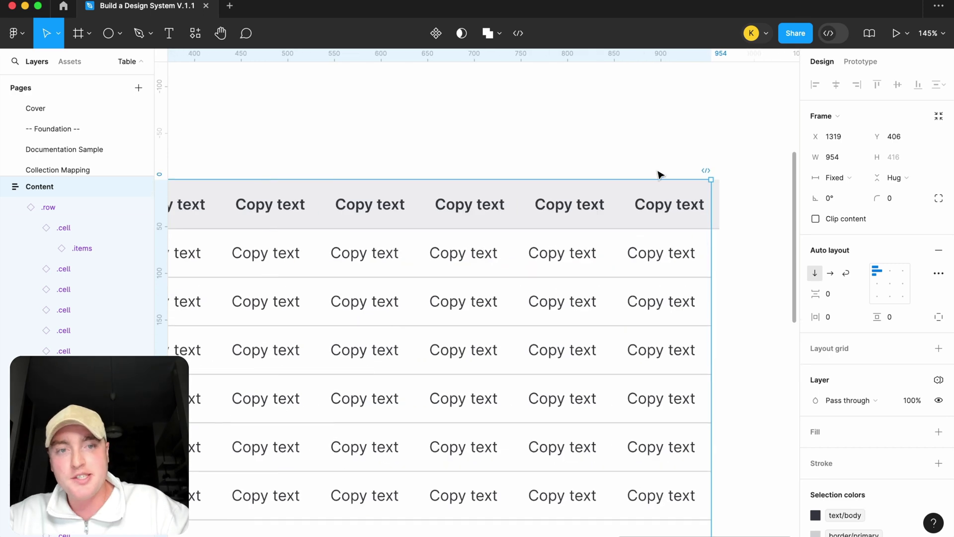
pyautogui.doubleClick(671, 227)
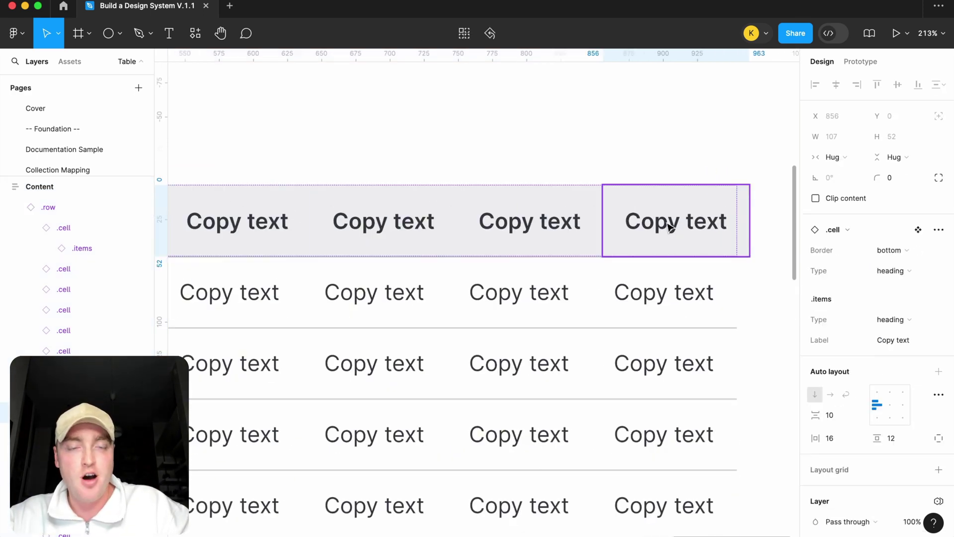
pyautogui.click(731, 171)
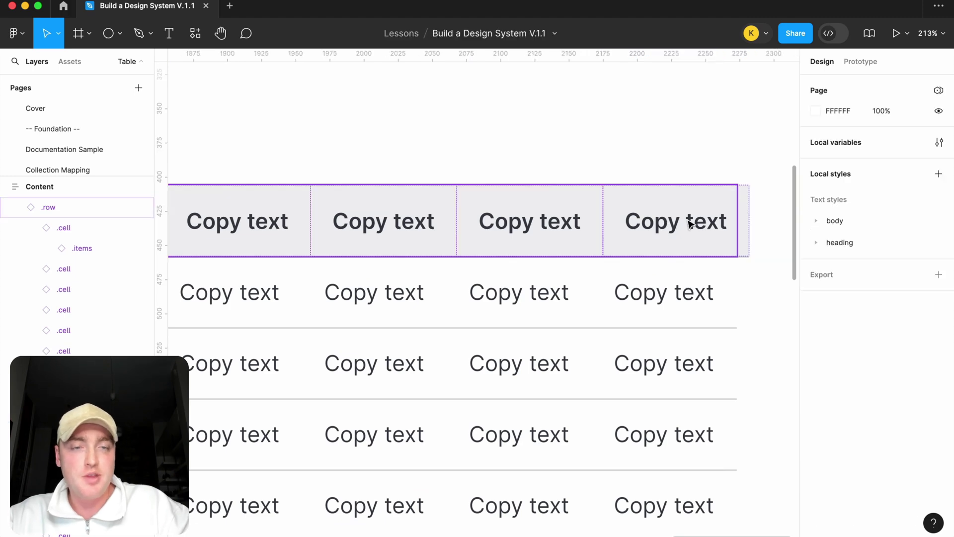
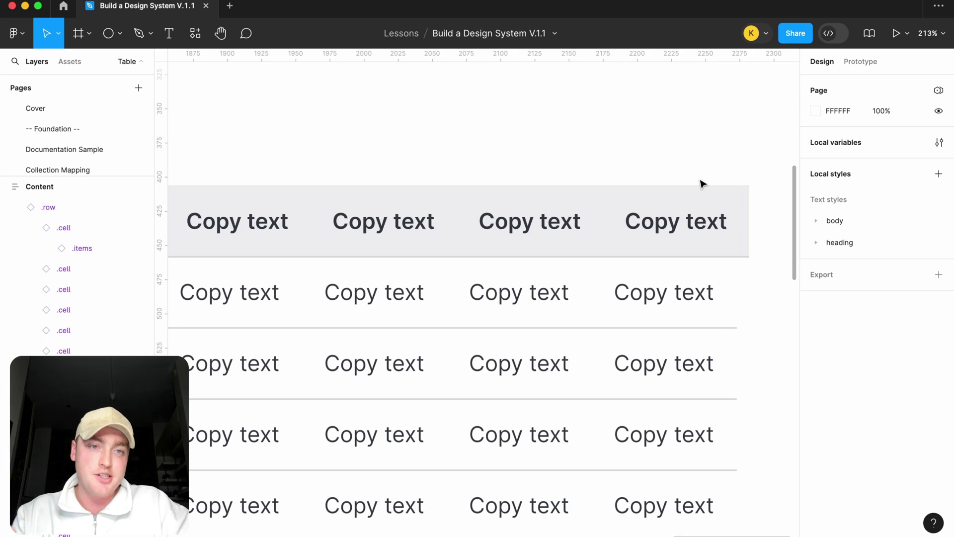
pyautogui.moveTo(160, 240); pyautogui.dragTo(615, 252)
# Step: Set the width of the six visible cells in the Default .row variant to Fill container
pyautogui.keyDown('ctrl'); pyautogui.scroll(-10, 716, 149); pyautogui.keyUp('ctrl')
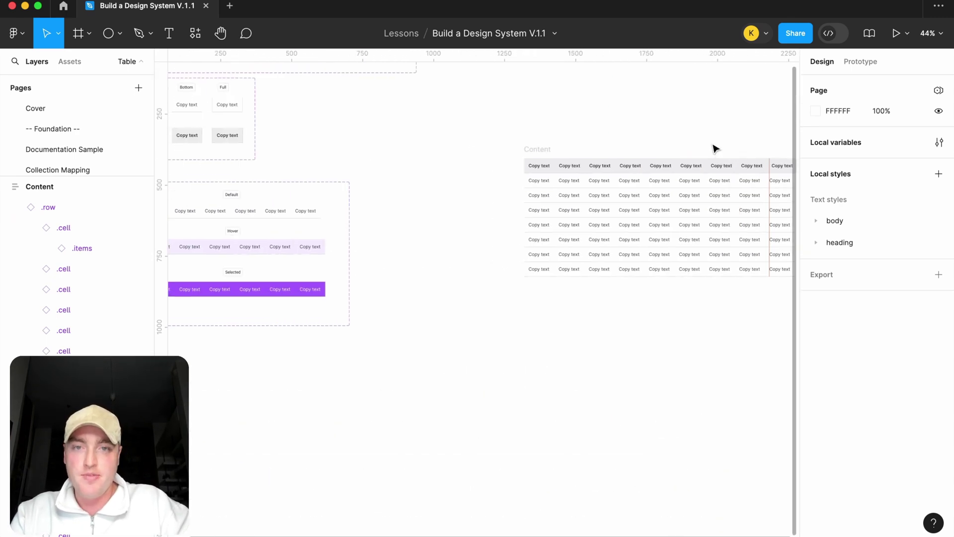
pyautogui.scroll(5, 716, 149)
pyautogui.scroll(-5, 671, 184)
pyautogui.keyDown('ctrl'); pyautogui.scroll(5, 623, 215); pyautogui.keyUp('ctrl')
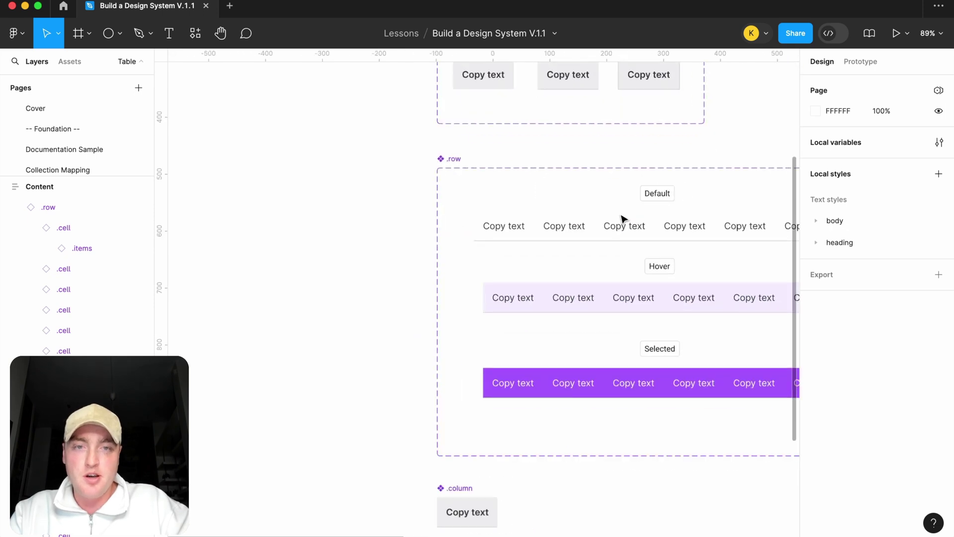
pyautogui.hscroll(3, 497, 229)
pyautogui.doubleClick(390, 242)
pyautogui.keyDown('shift'); pyautogui.click(437, 237); pyautogui.keyUp('shift')
pyautogui.keyDown('shift'); pyautogui.click(512, 239); pyautogui.keyUp('shift')
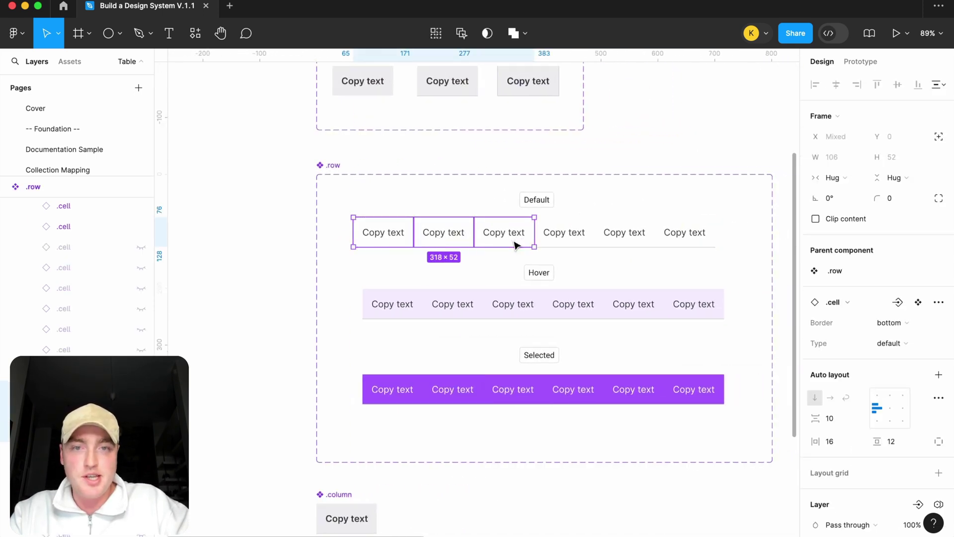
pyautogui.keyDown('shift'); pyautogui.click(564, 235); pyautogui.keyUp('shift')
pyautogui.keyDown('shift'); pyautogui.click(625, 236); pyautogui.keyUp('shift')
pyautogui.keyDown('shift'); pyautogui.click(690, 232); pyautogui.keyUp('shift')
pyautogui.click(833, 177)
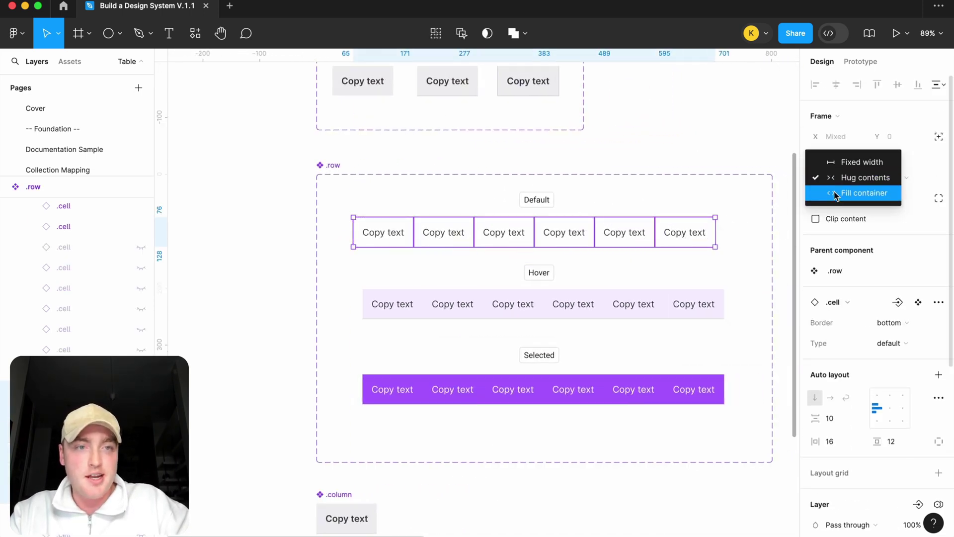
pyautogui.click(836, 193)
# Step: Set the width of the six visible cells in the Hover .row variant to Fill container
pyautogui.scroll(-5, 644, 160)
pyautogui.hscroll(5, 643, 160)
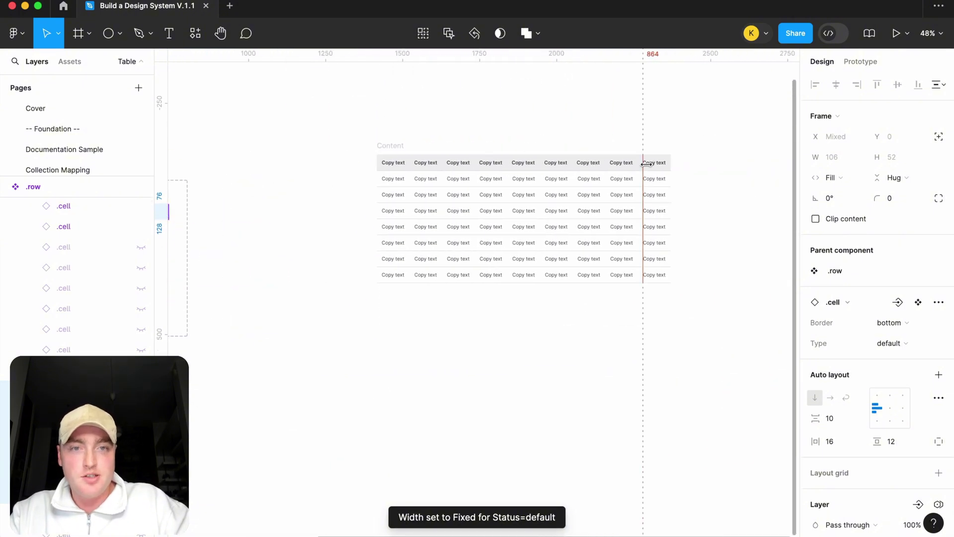
pyautogui.scroll(3, 643, 160)
pyautogui.scroll(10, 643, 159)
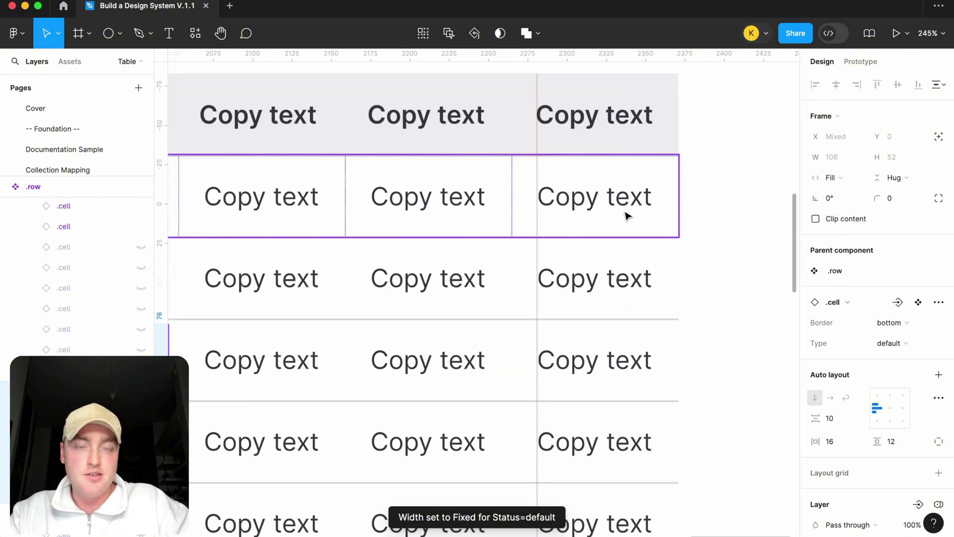
pyautogui.scroll(-10, 585, 207)
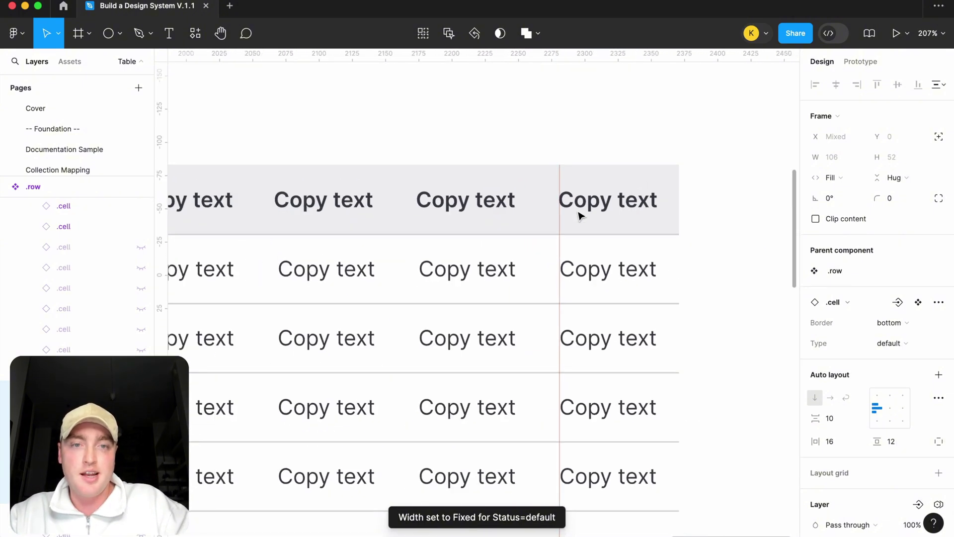
pyautogui.hscroll(-15, 583, 215)
pyautogui.scroll(5, 558, 315)
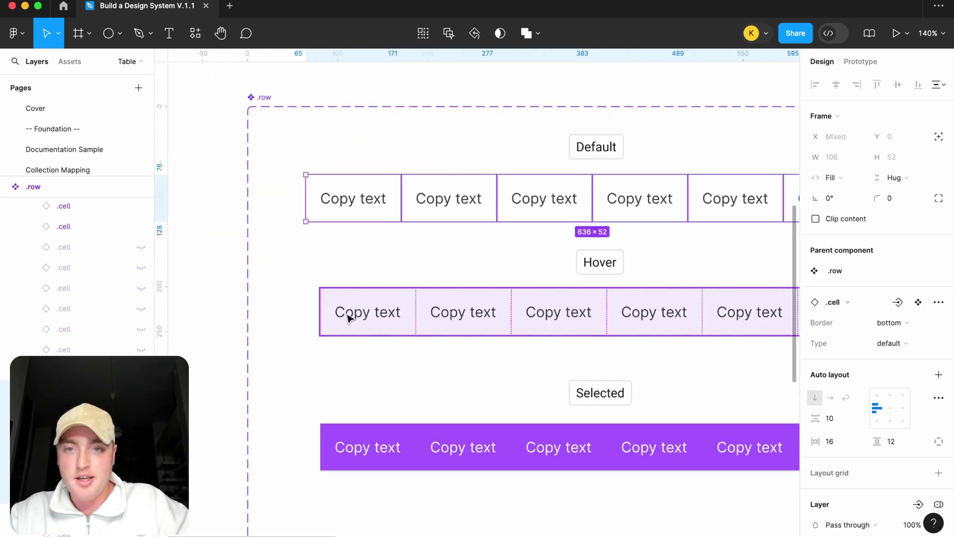
pyautogui.click(348, 314)
pyautogui.keyDown('shift'); pyautogui.click(448, 317); pyautogui.keyUp('shift')
pyautogui.keyDown('shift'); pyautogui.click(543, 315); pyautogui.keyUp('shift')
pyautogui.hscroll(5, 497, 315)
pyautogui.keyDown('shift'); pyautogui.click(469, 315); pyautogui.keyUp('shift')
pyautogui.keyDown('shift'); pyautogui.click(537, 320); pyautogui.keyUp('shift')
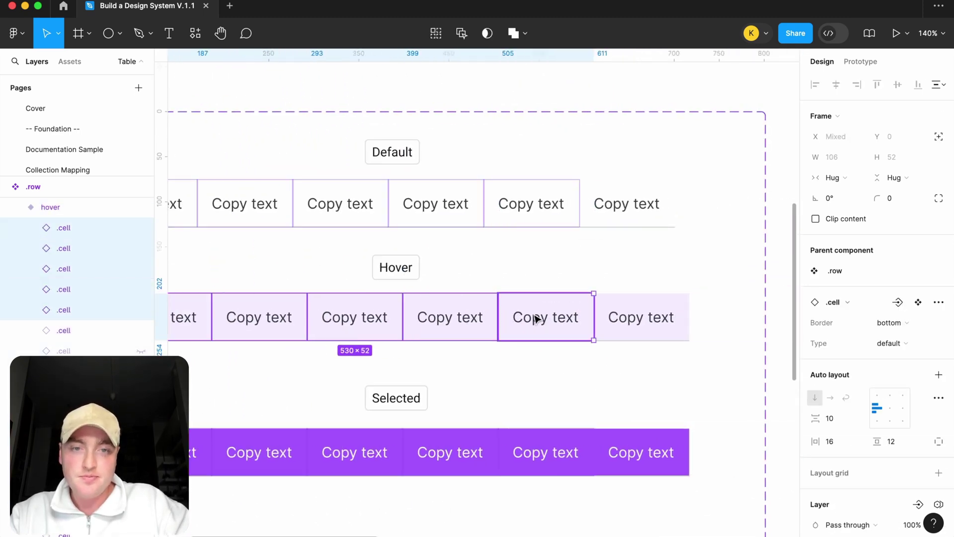
pyautogui.keyDown('shift'); pyautogui.click(641, 317); pyautogui.keyUp('shift')
pyautogui.click(834, 178)
pyautogui.click(852, 192)
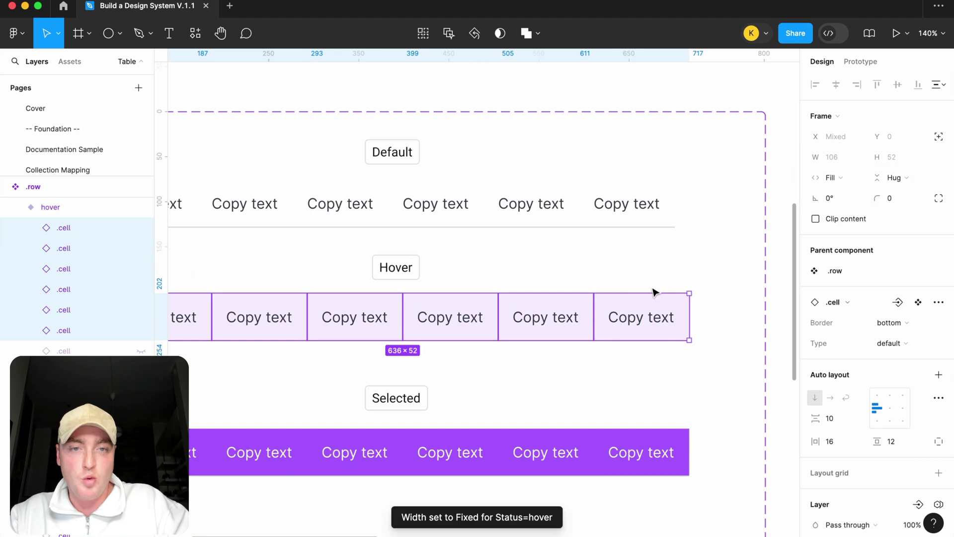
# Step: Set the width of the six visible cells in the Selected .row variant to Fill container
pyautogui.scroll(-3, 600, 321)
pyautogui.click(368, 384)
pyautogui.click(370, 384)
pyautogui.keyDown('shift'); pyautogui.click(427, 384); pyautogui.keyUp('shift')
pyautogui.keyDown('shift'); pyautogui.click(483, 384); pyautogui.keyUp('shift')
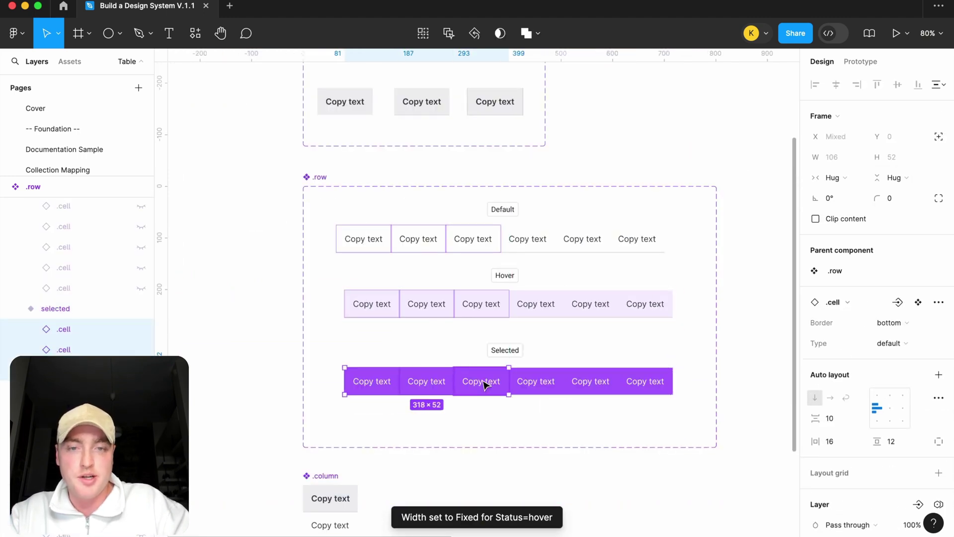
pyautogui.keyDown('shift'); pyautogui.click(536, 382); pyautogui.keyUp('shift')
pyautogui.keyDown('shift'); pyautogui.click(579, 376); pyautogui.keyUp('shift')
pyautogui.keyDown('shift'); pyautogui.click(637, 383); pyautogui.keyUp('shift')
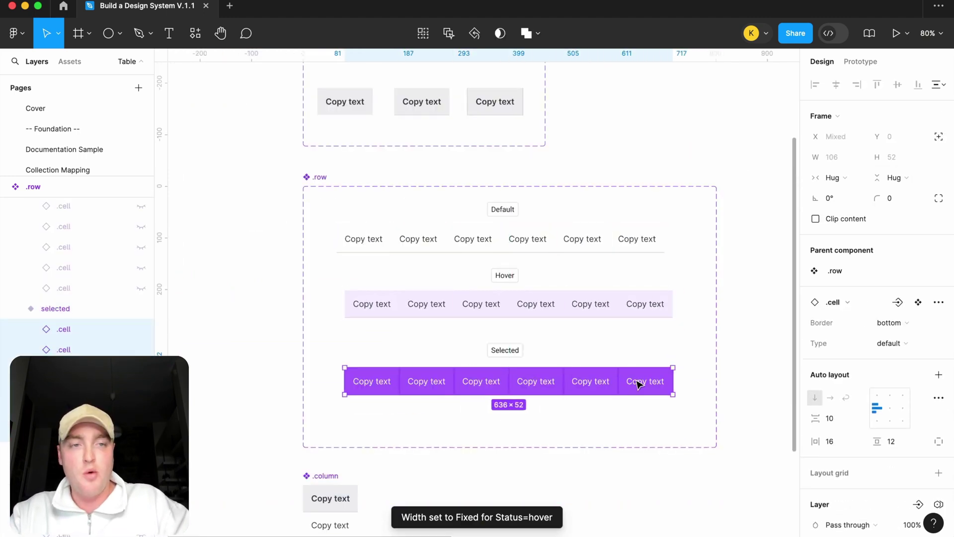
pyautogui.click(833, 177)
pyautogui.click(832, 194)
pyautogui.click(723, 142)
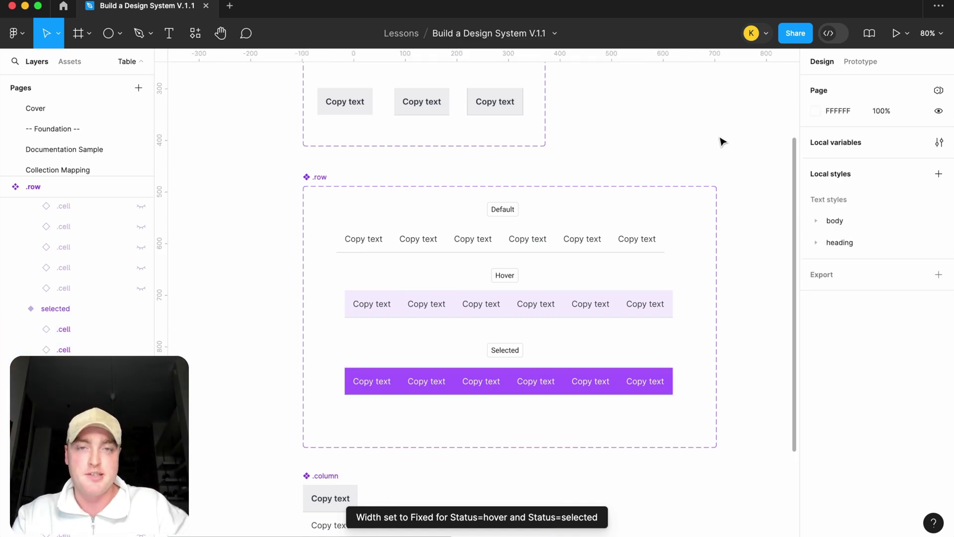
# Step: Remove the vertical ruler guide from the Content table and check the alignment of its last columns
pyautogui.scroll(-5, 722, 142)
pyautogui.hscroll(8, 696, 149)
pyautogui.scroll(4, 676, 153)
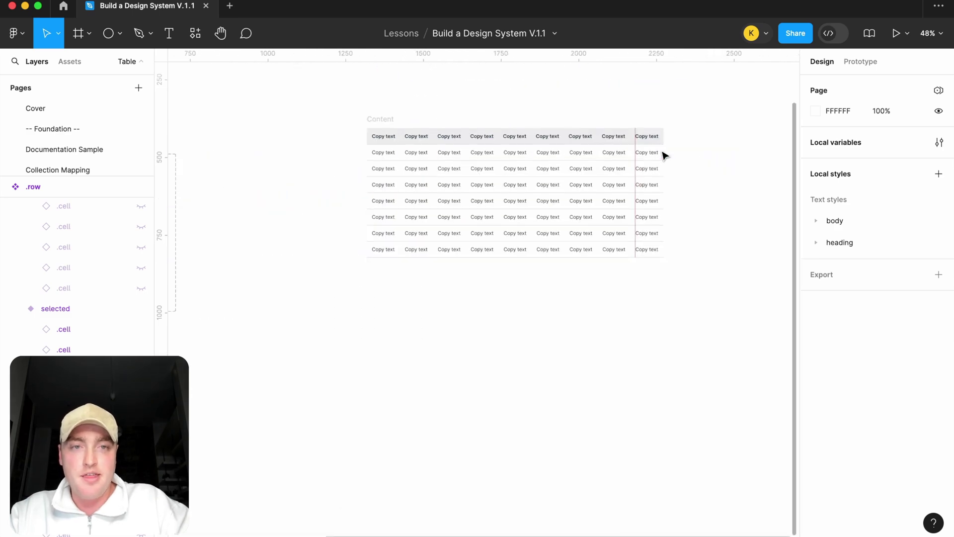
pyautogui.click(638, 159)
pyautogui.scroll(4, 641, 158)
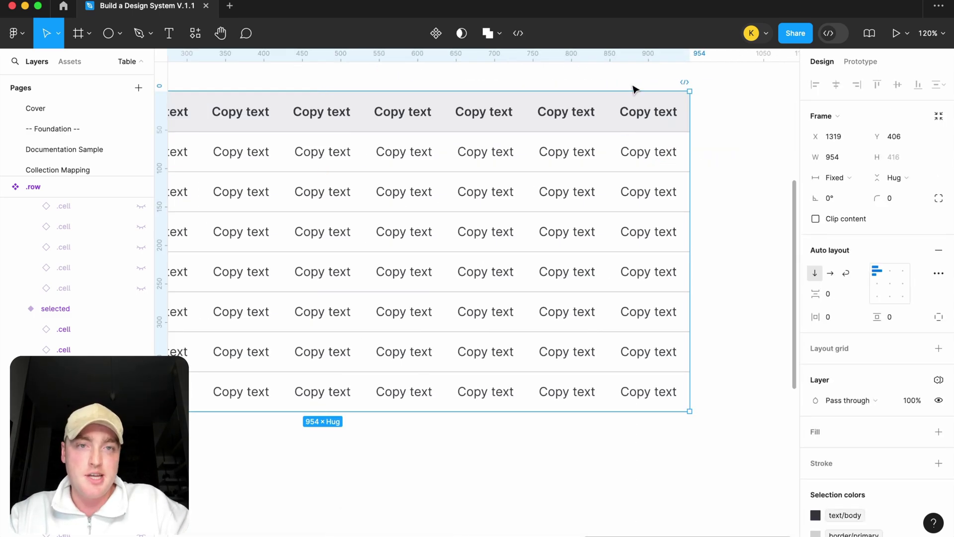
pyautogui.scroll(3, 616, 134)
pyautogui.scroll(-1, 622, 199)
pyautogui.click(741, 171)
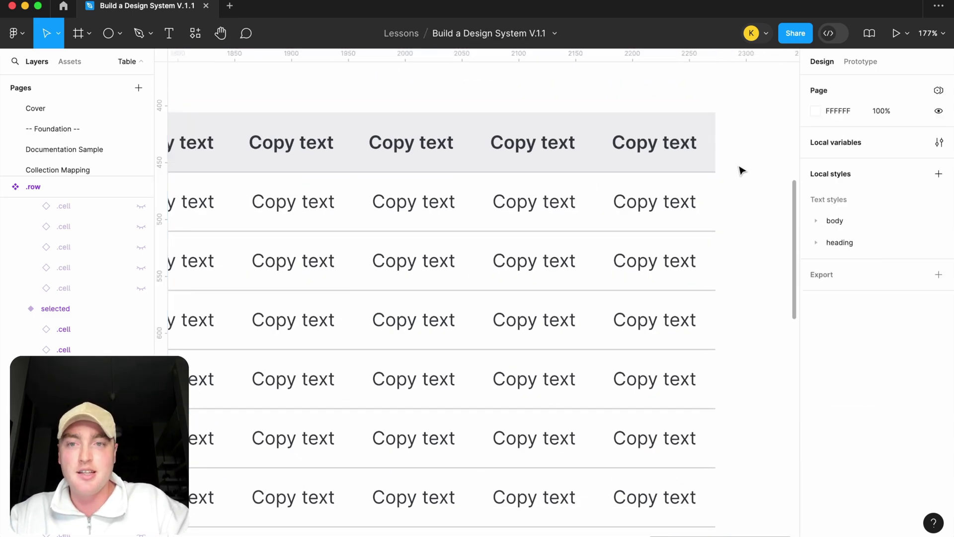
pyautogui.scroll(-5, 742, 170)
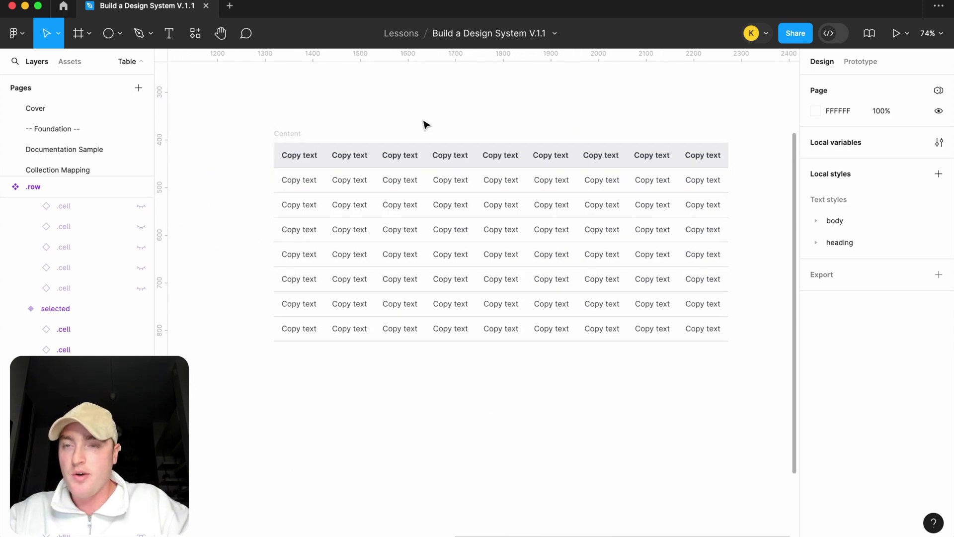
pyautogui.hscroll(2, 426, 124)
pyautogui.scroll(1, 426, 125)
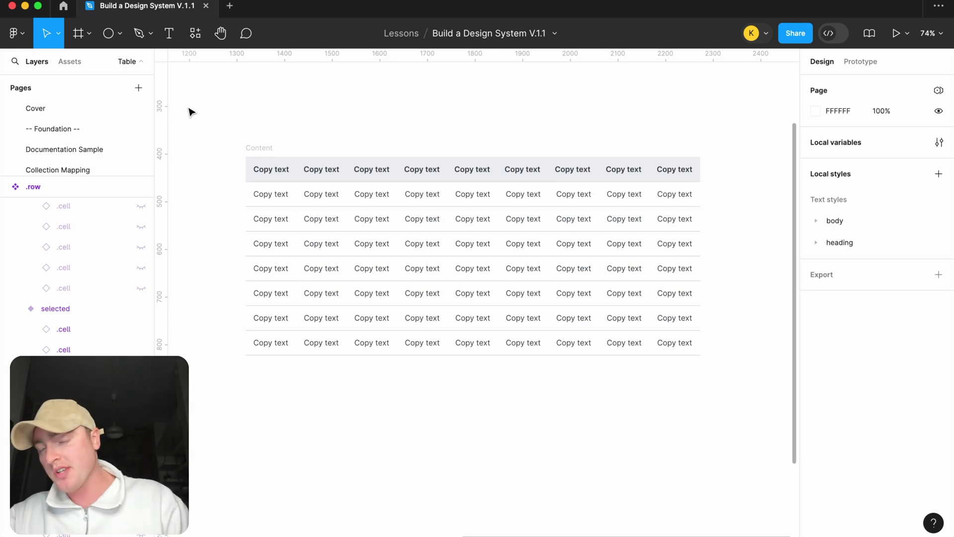
# Step: Insert an instance of the local Pagination component and centre it just below the Content table
pyautogui.click(71, 60)
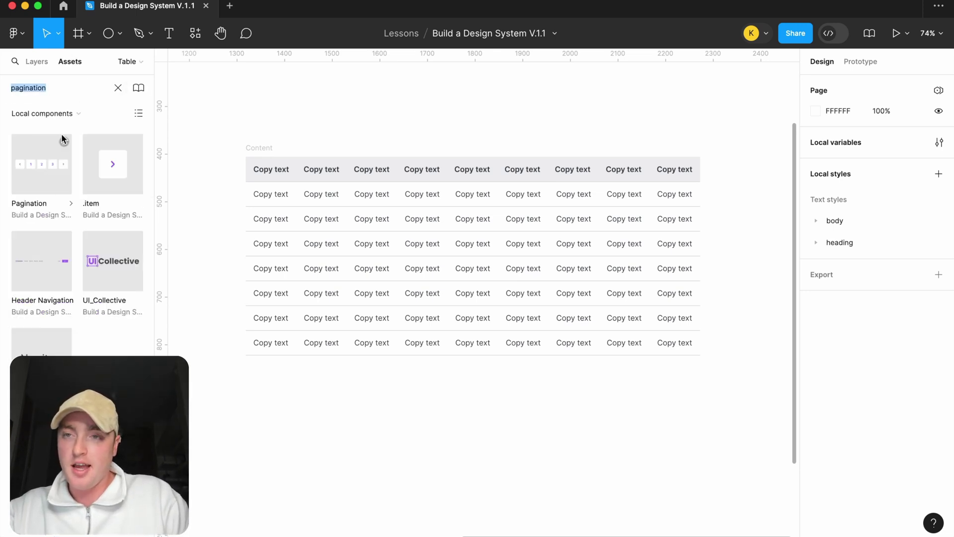
pyautogui.moveTo(43, 180); pyautogui.dragTo(368, 377)
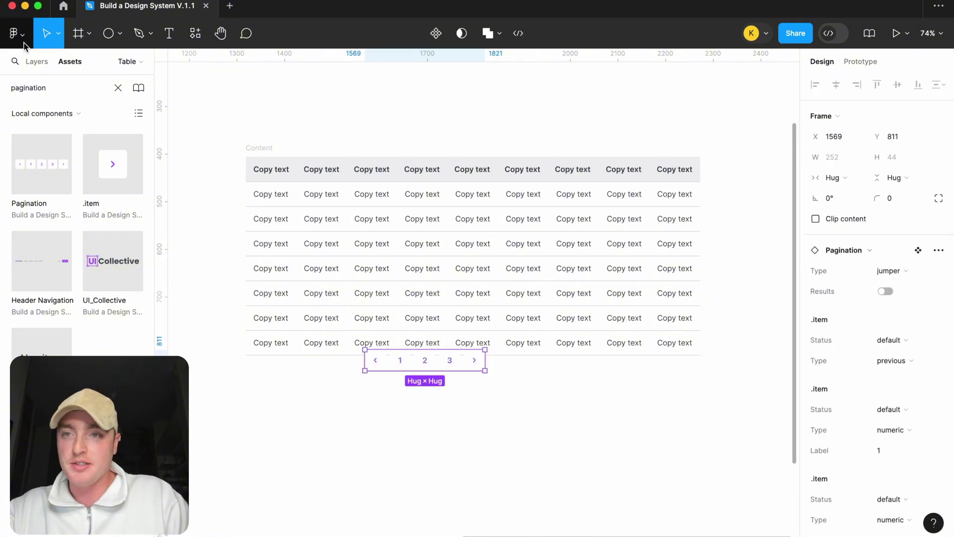
pyautogui.click(35, 63)
pyautogui.click(470, 394)
pyautogui.moveTo(462, 359); pyautogui.dragTo(507, 376)
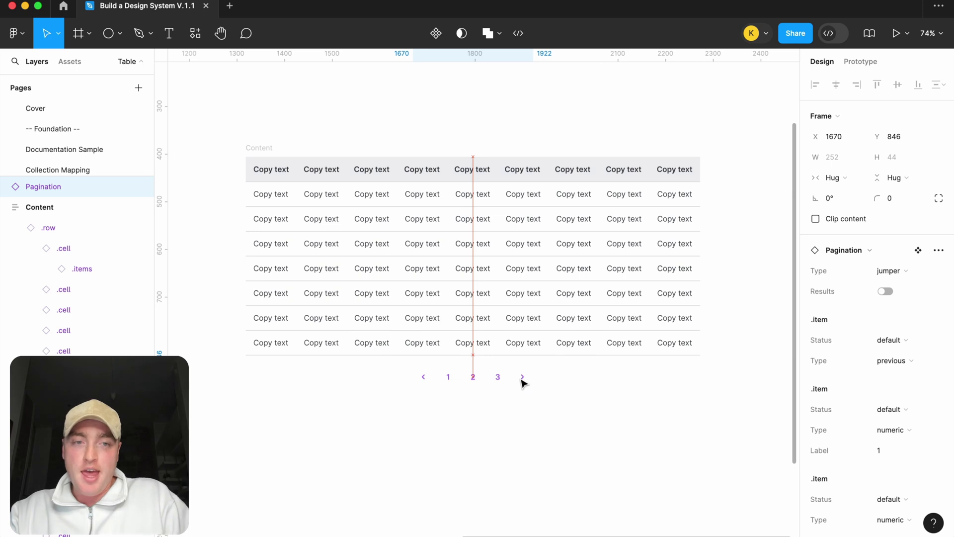
pyautogui.moveTo(523, 383); pyautogui.dragTo(527, 381)
# Step: Try the default type on the Pagination instance and return it to jumper
pyautogui.click(890, 270)
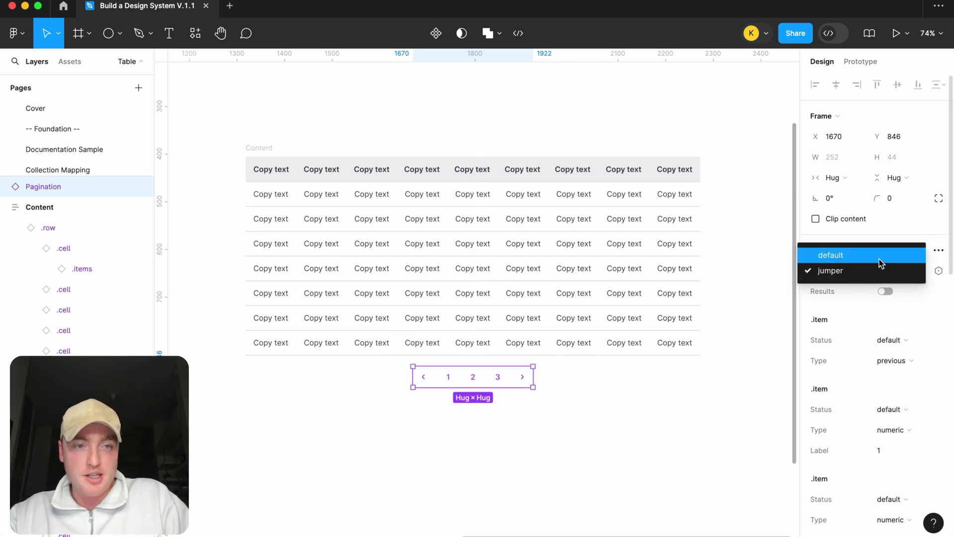
pyautogui.click(879, 259)
pyautogui.click(884, 269)
pyautogui.click(879, 288)
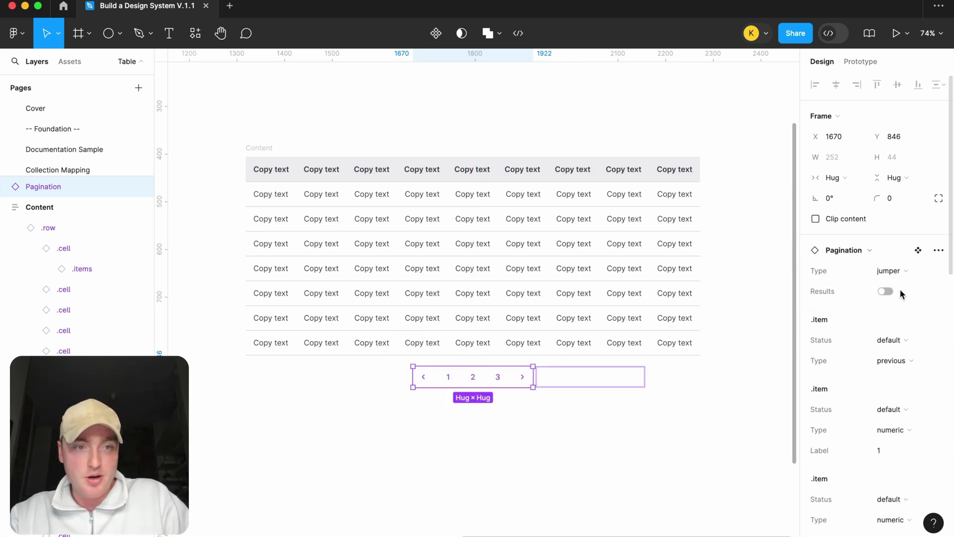
# Step: Turn on Results for the Pagination instance and move it under the start of the Content table
pyautogui.click(890, 291)
pyautogui.click(660, 428)
pyautogui.moveTo(550, 384); pyautogui.dragTo(393, 384)
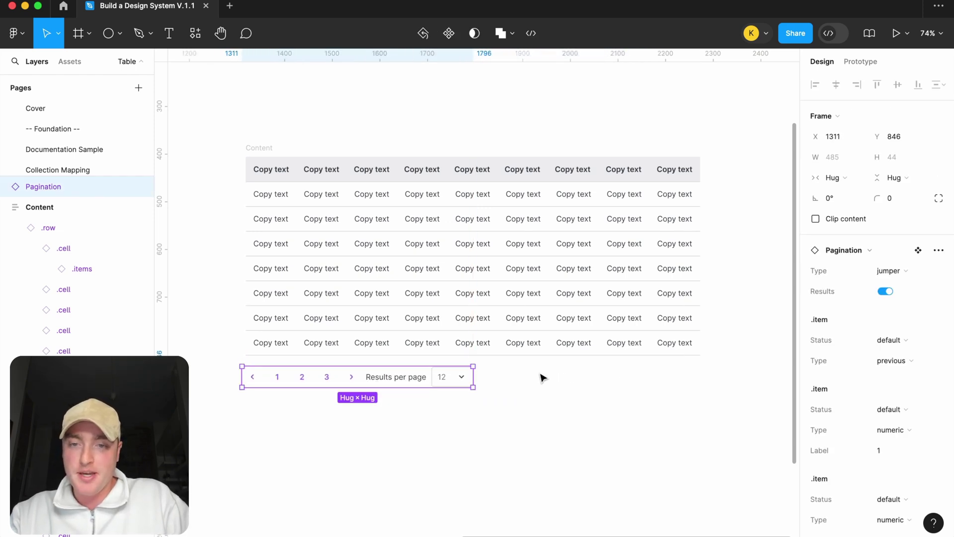
# Step: Wrap the Pagination instance in an auto layout frame named "pagination" and align its left edge with the Content table
pyautogui.hotkey('shift', 'a')
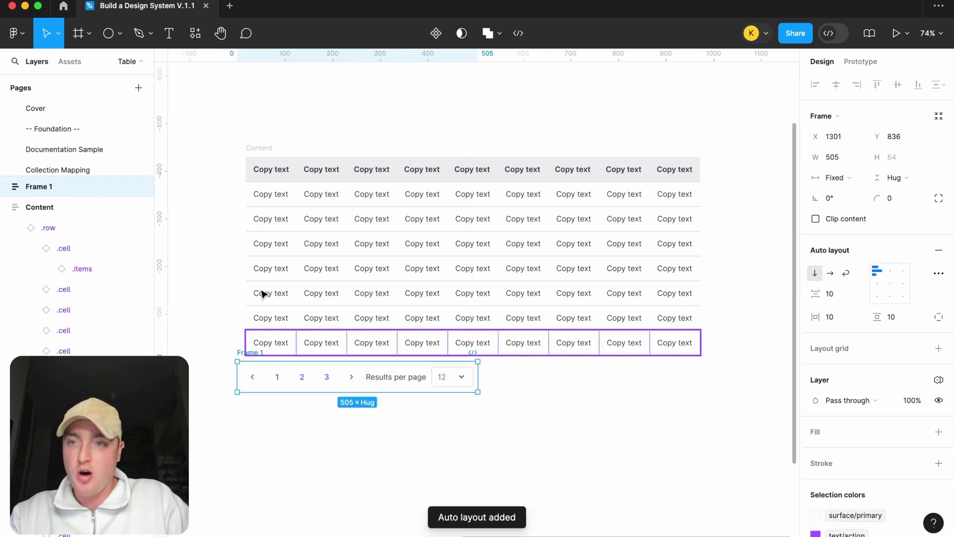
pyautogui.doubleClick(47, 188)
pyautogui.write('pa')
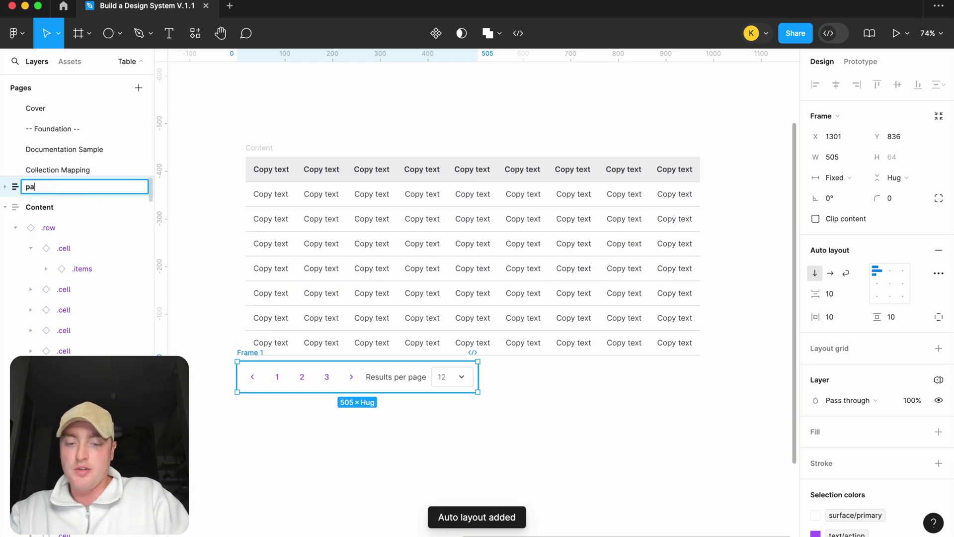
pyautogui.write('gination')
pyautogui.press('Return')
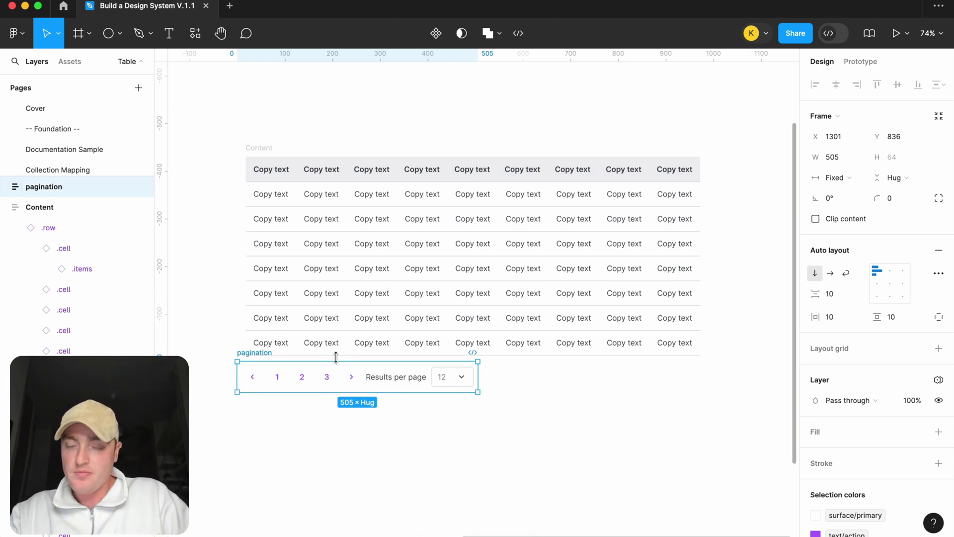
pyautogui.moveTo(271, 361); pyautogui.dragTo(300, 359)
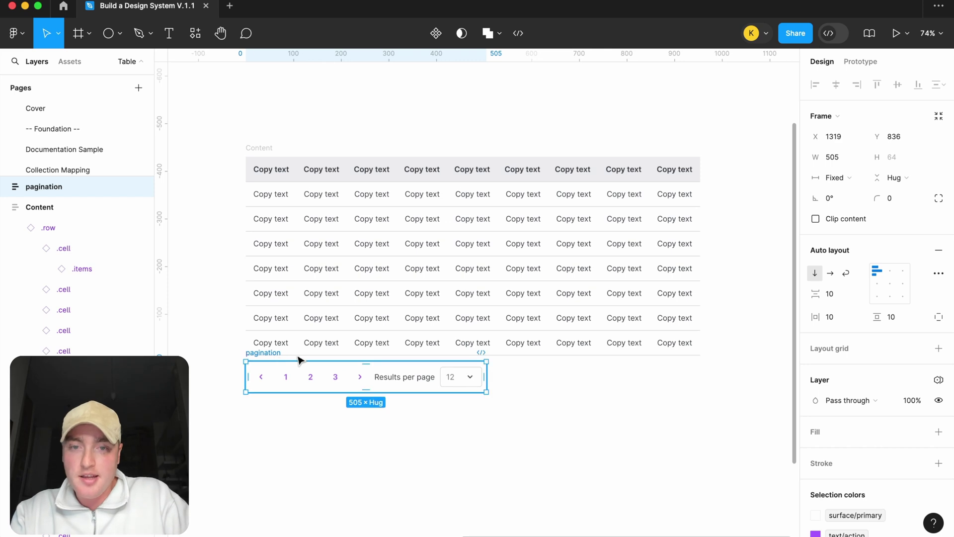
# Step: Combine the Content table and the pagination frame in one auto layout frame, and set the pagination frame's width to Fill container
pyautogui.keyDown('shift'); pyautogui.click(259, 147); pyautogui.keyUp('shift')
pyautogui.hotkey('shift', 'a')
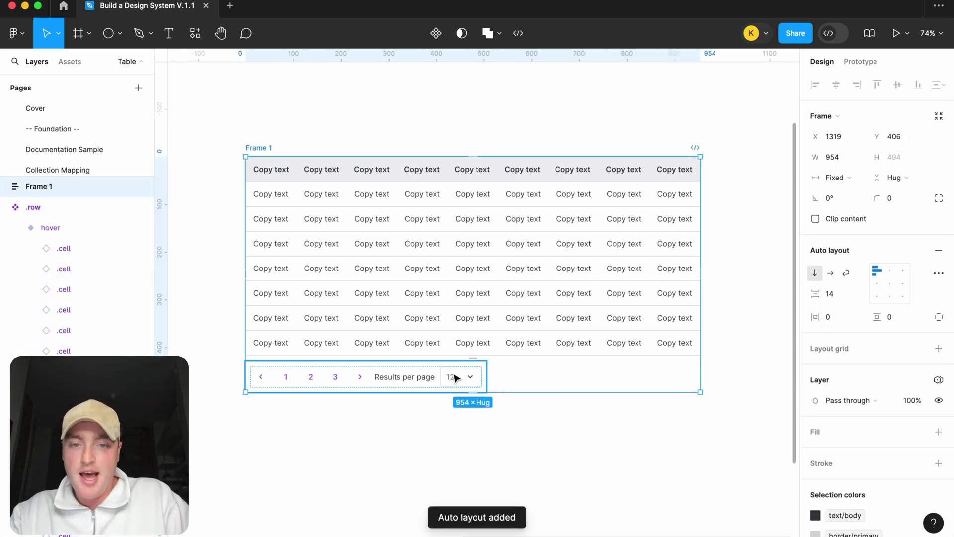
pyautogui.click(479, 380)
pyautogui.click(837, 177)
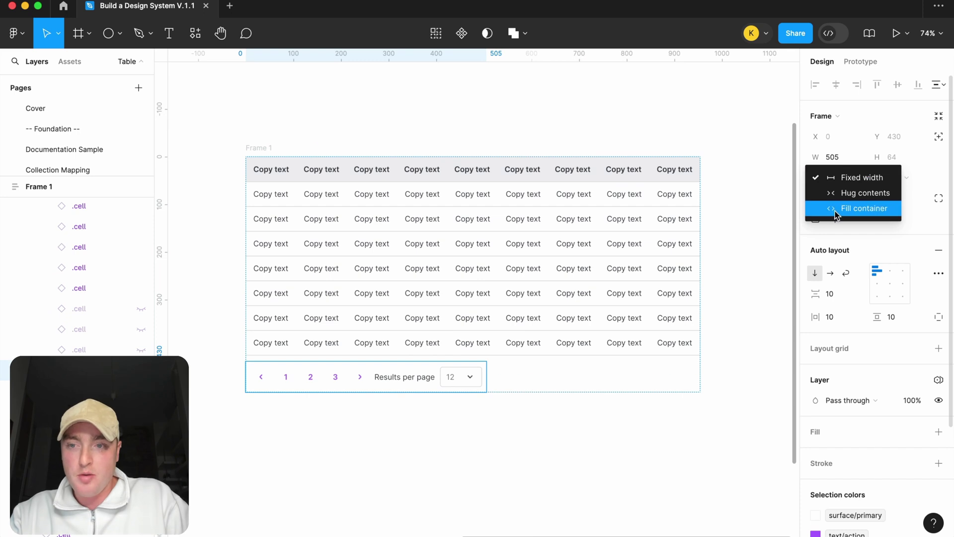
pyautogui.click(835, 211)
# Step: Set the width of the Pagination instance and its inner page-number container to Fill container
pyautogui.doubleClick(361, 378)
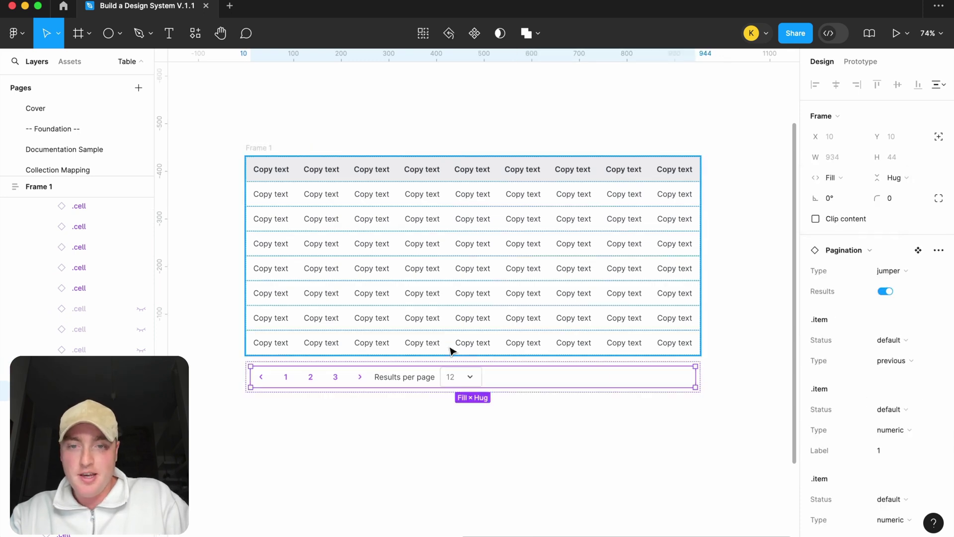
pyautogui.doubleClick(340, 385)
pyautogui.click(835, 157)
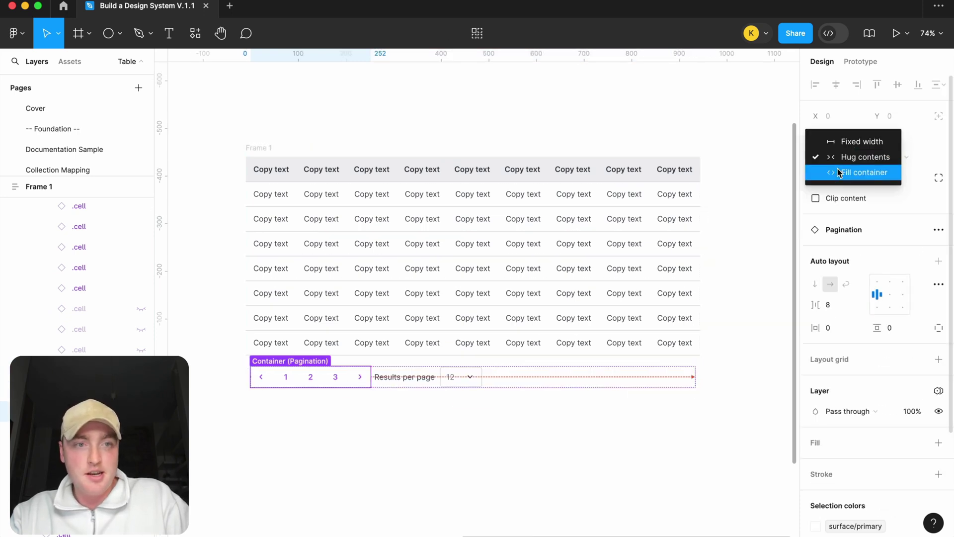
pyautogui.click(841, 174)
pyautogui.click(573, 423)
pyautogui.click(298, 377)
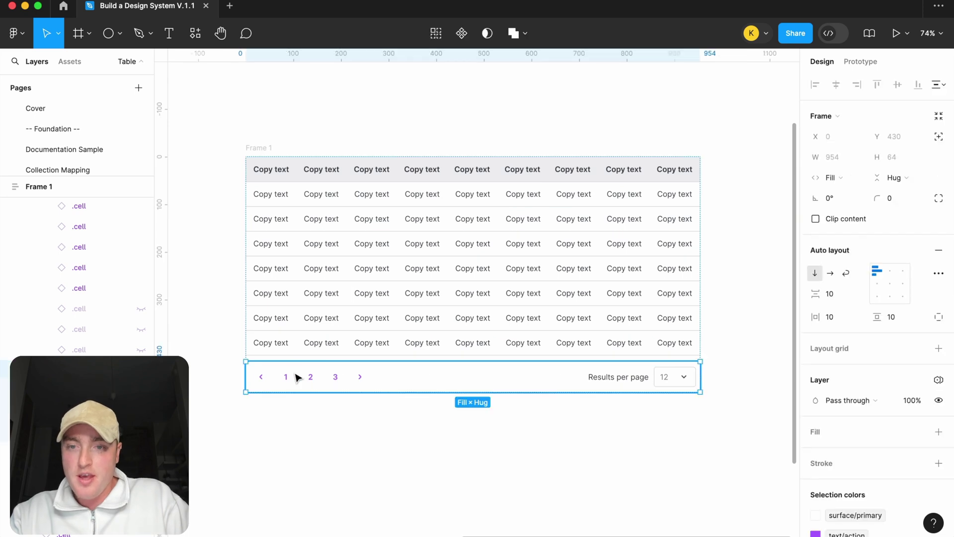
# Step: Set the vertical spacing between the table and the pagination in Frame 1 to 12
pyautogui.click(255, 149)
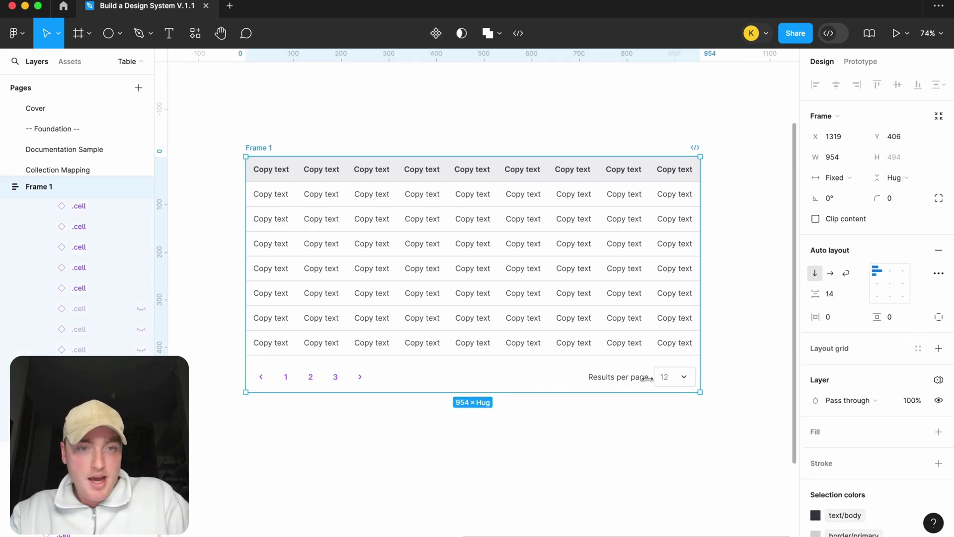
pyautogui.click(618, 381)
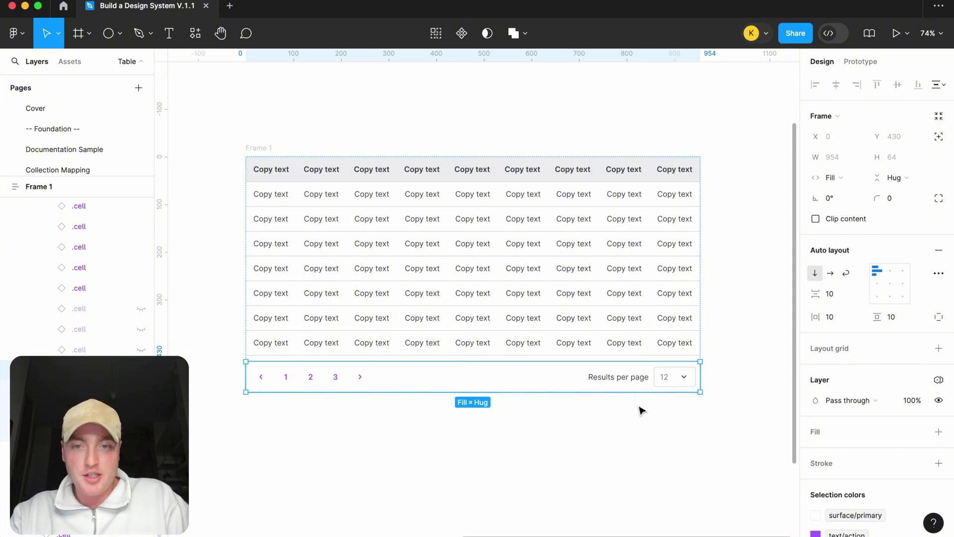
pyautogui.click(255, 148)
pyautogui.click(831, 295)
pyautogui.write('1')
pyautogui.press('Return')
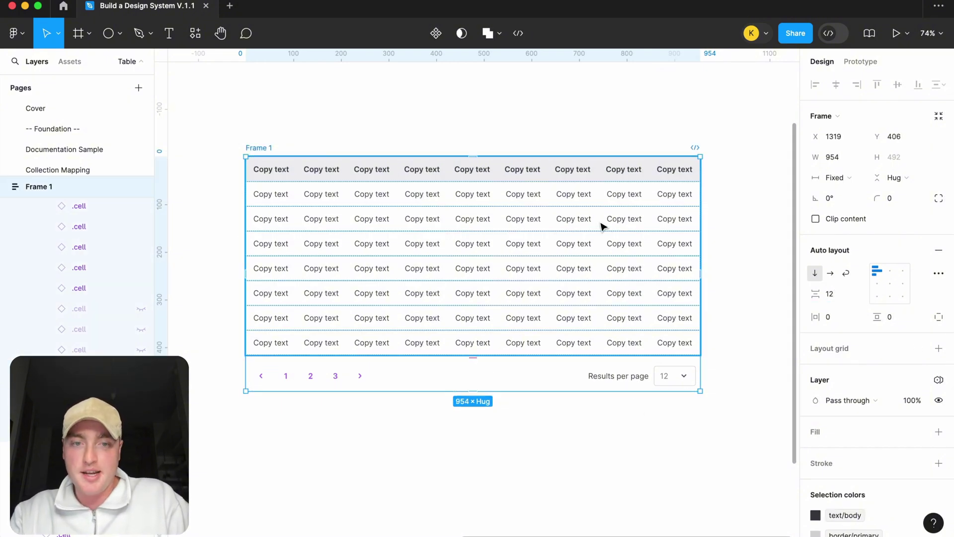
pyautogui.click(557, 107)
pyautogui.click(265, 146)
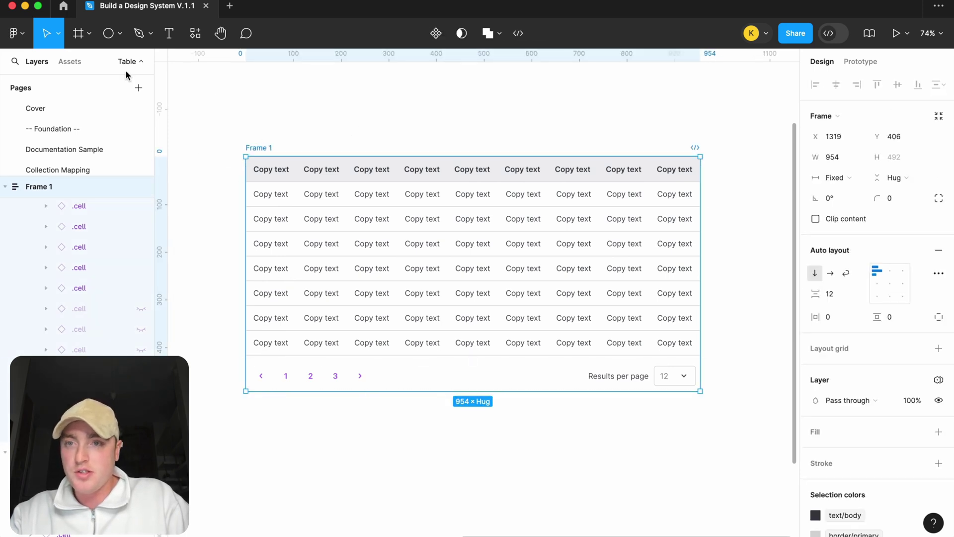
# Step: Draw a text box about 209 × 65 above the start of the table and enter "Heading"
pyautogui.click(169, 33)
pyautogui.moveTo(247, 101); pyautogui.dragTo(346, 132)
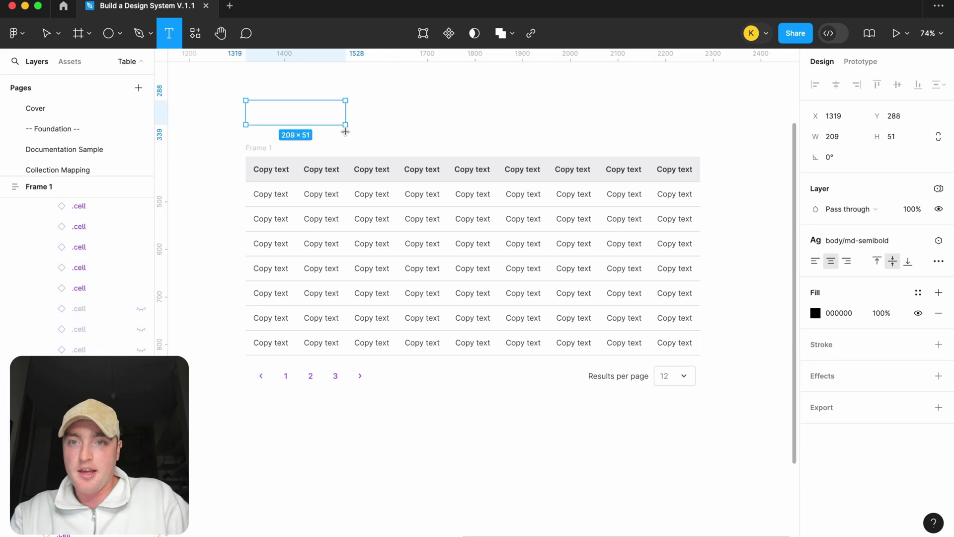
pyautogui.write('Heading')
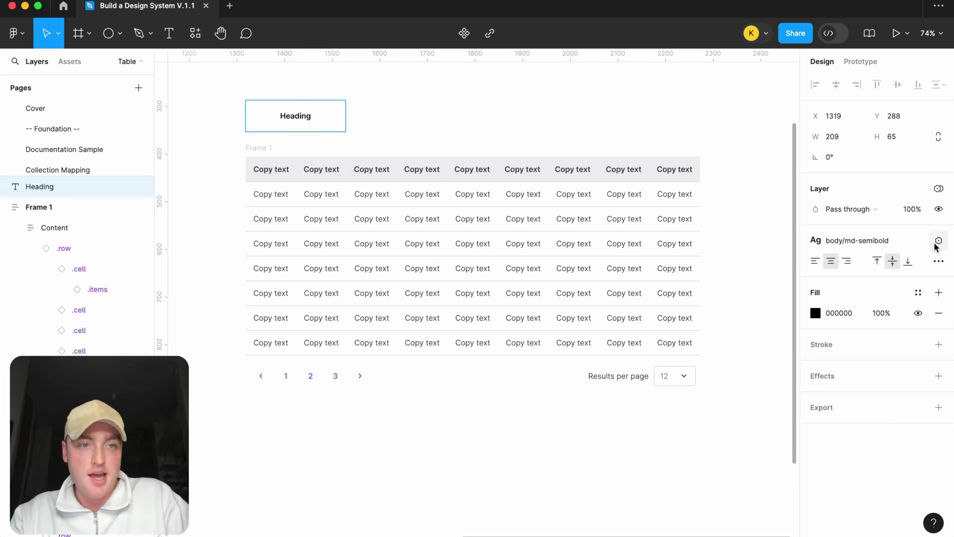
# Step: Apply the heading/h5 text style to the heading above the table
pyautogui.click(858, 241)
pyautogui.scroll(-5, 853, 399)
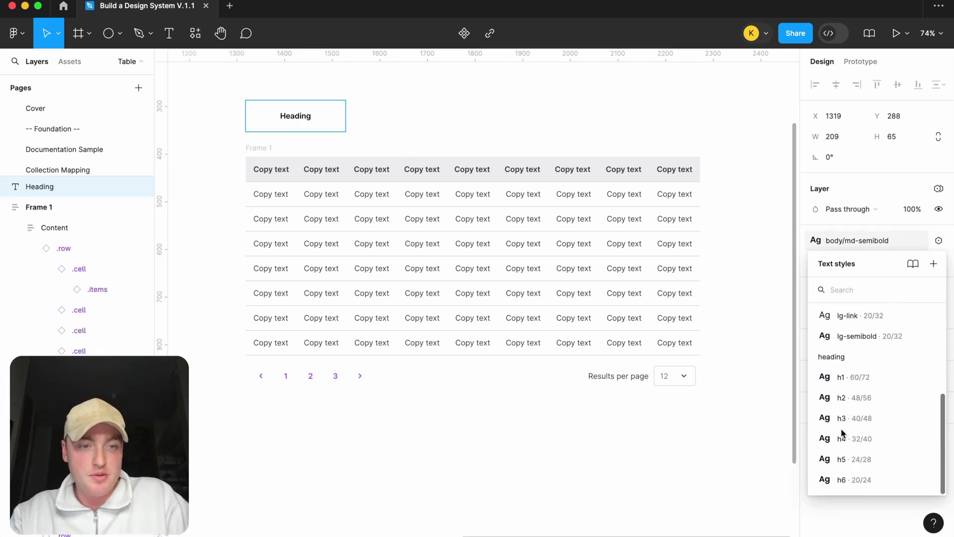
pyautogui.click(854, 440)
pyautogui.hotkey('ctrl', 'a')
pyautogui.click(883, 240)
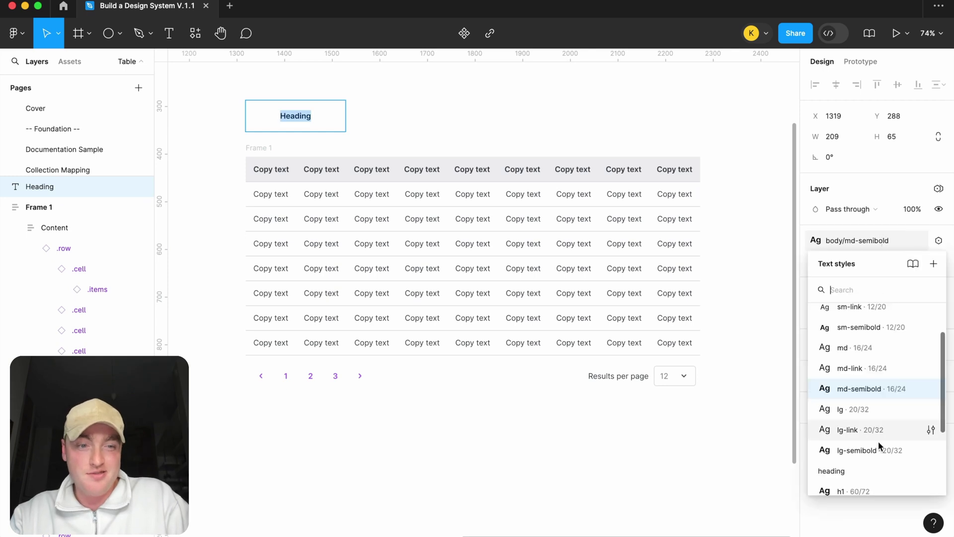
pyautogui.scroll(-1, 875, 452)
pyautogui.scroll(-3, 873, 464)
pyautogui.click(873, 464)
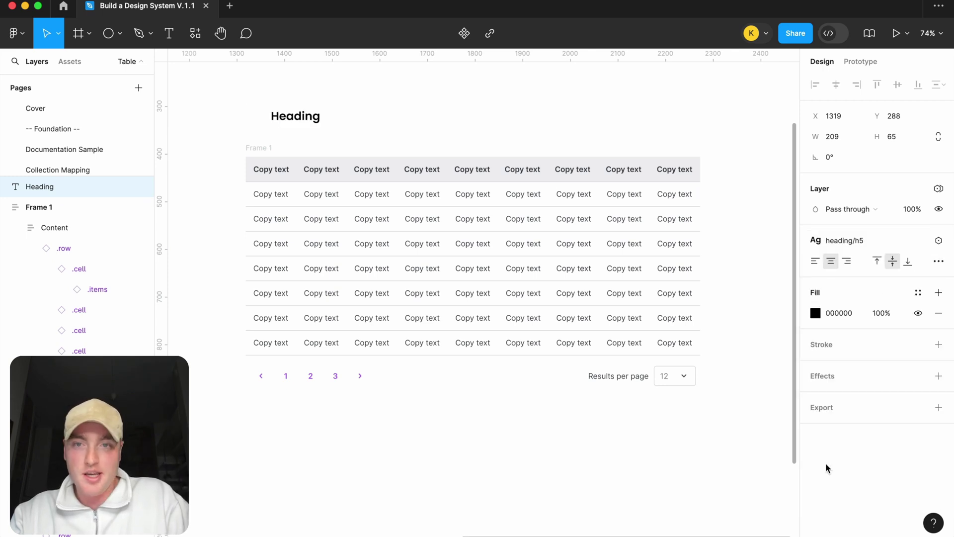
# Step: Replace the heading with left-aligned "User Data" text fitted to its box, and wrap it in an auto layout frame
pyautogui.doubleClick(284, 118)
pyautogui.write('User Data')
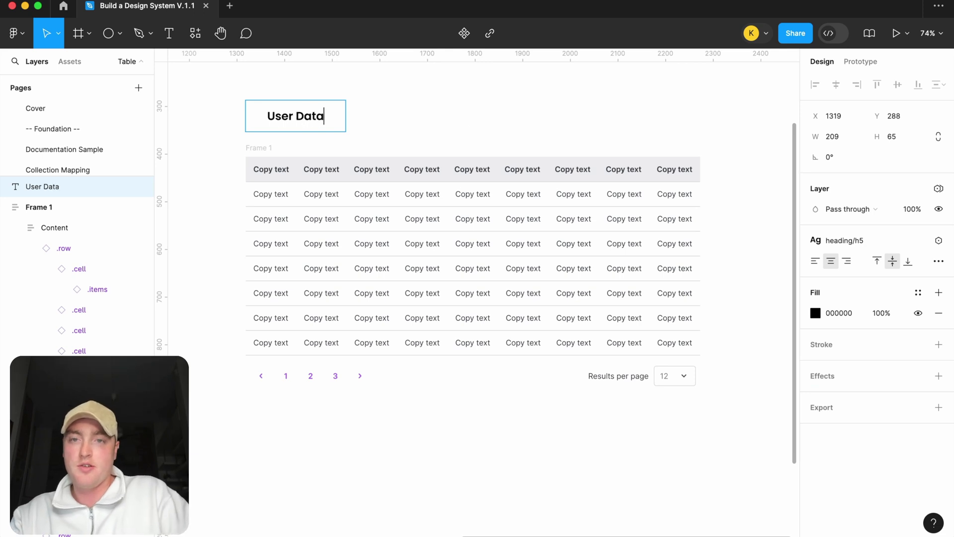
pyautogui.press('Escape')
pyautogui.click(816, 265)
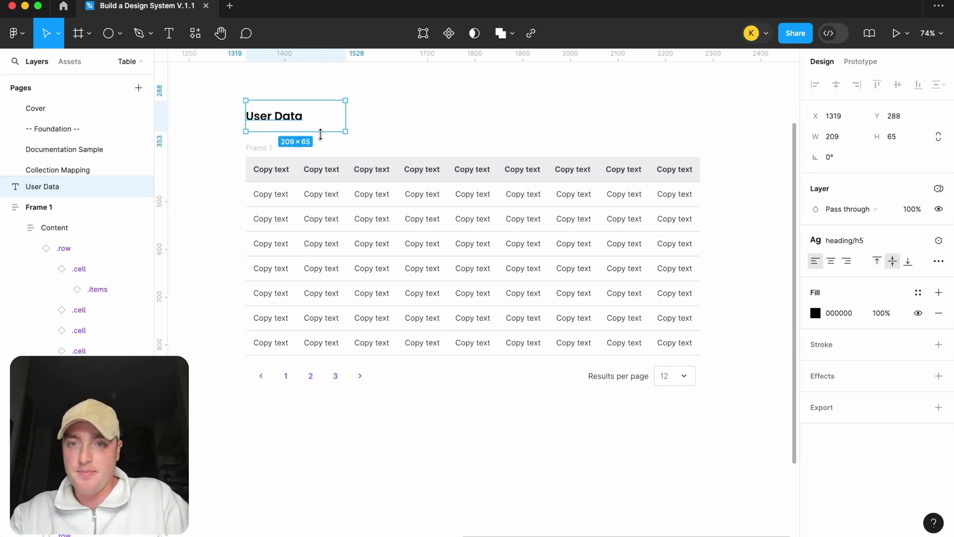
pyautogui.moveTo(321, 131); pyautogui.dragTo(321, 128)
pyautogui.hotkey('shift', 'a')
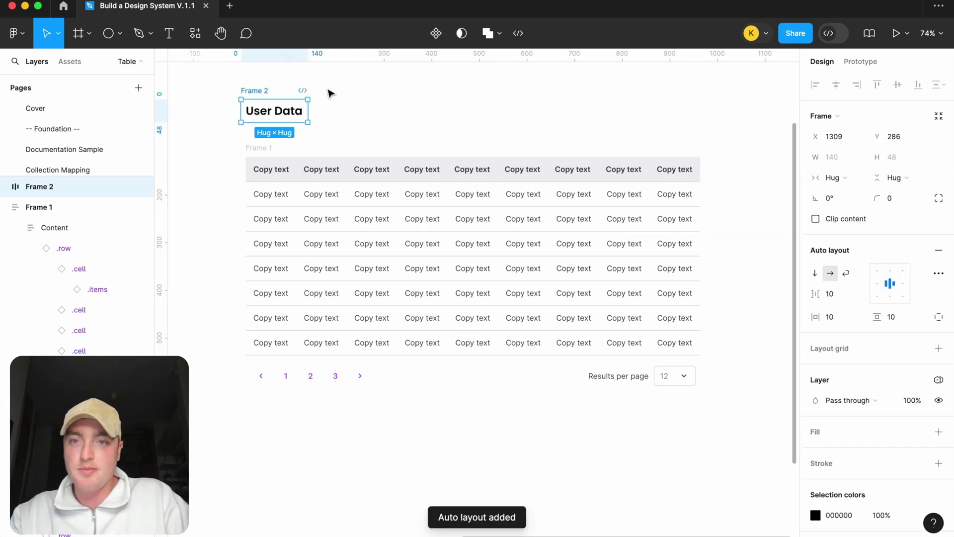
# Step: Move the User Data frame into Frame 1 above the Content table and set its width to Fill container
pyautogui.press('Delete')
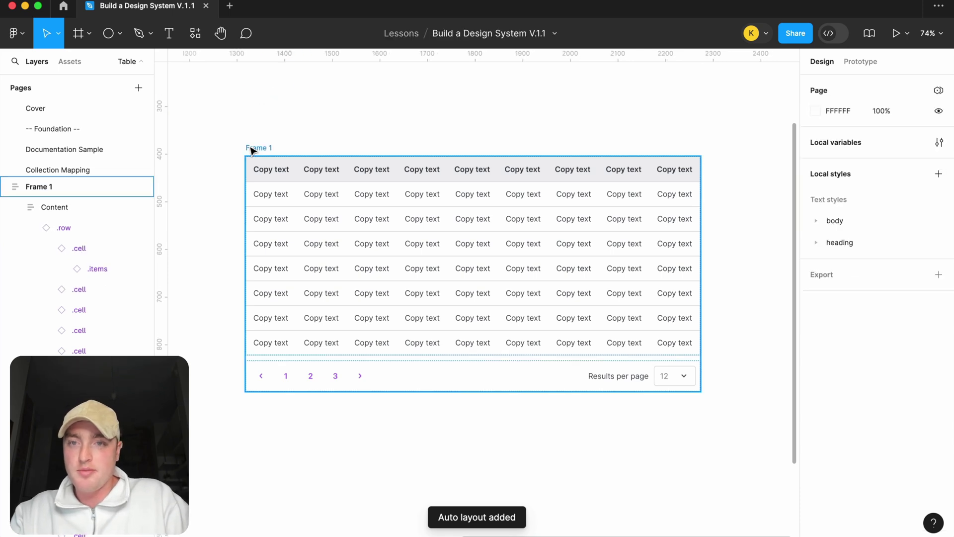
pyautogui.click(253, 149)
pyautogui.hotkey('ctrl', 'v')
pyautogui.press('Up')
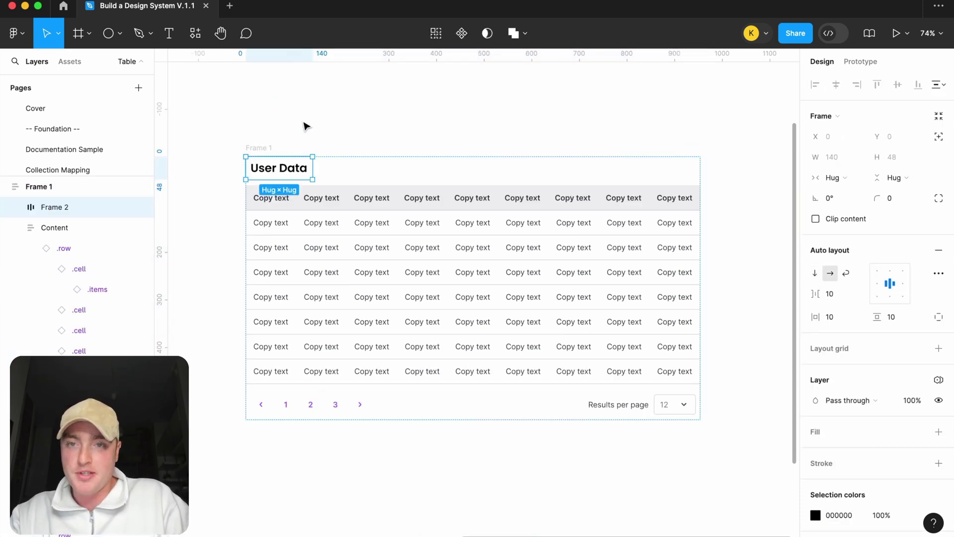
pyautogui.click(832, 177)
pyautogui.click(840, 193)
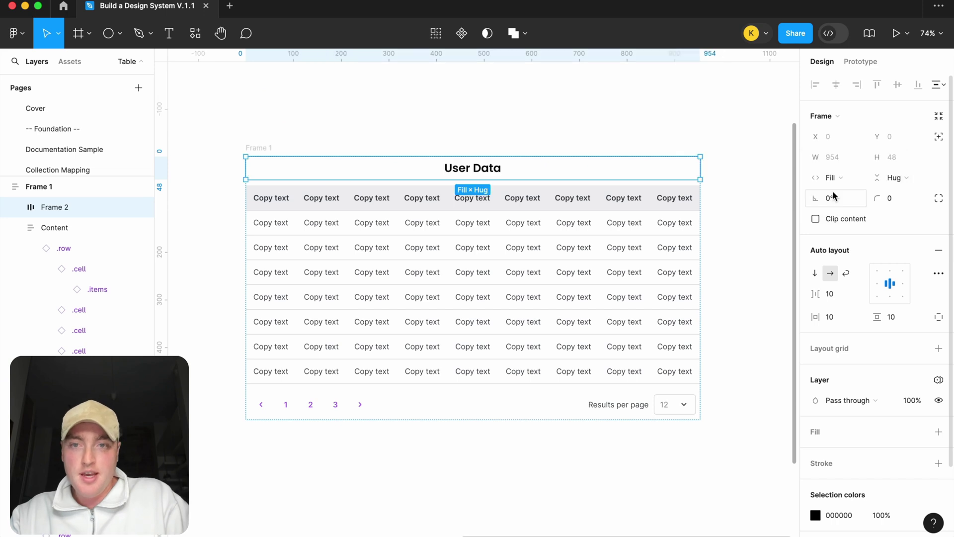
# Step: Align the title frame's content to the left and set the User Data text's width to Fill container
pyautogui.click(877, 289)
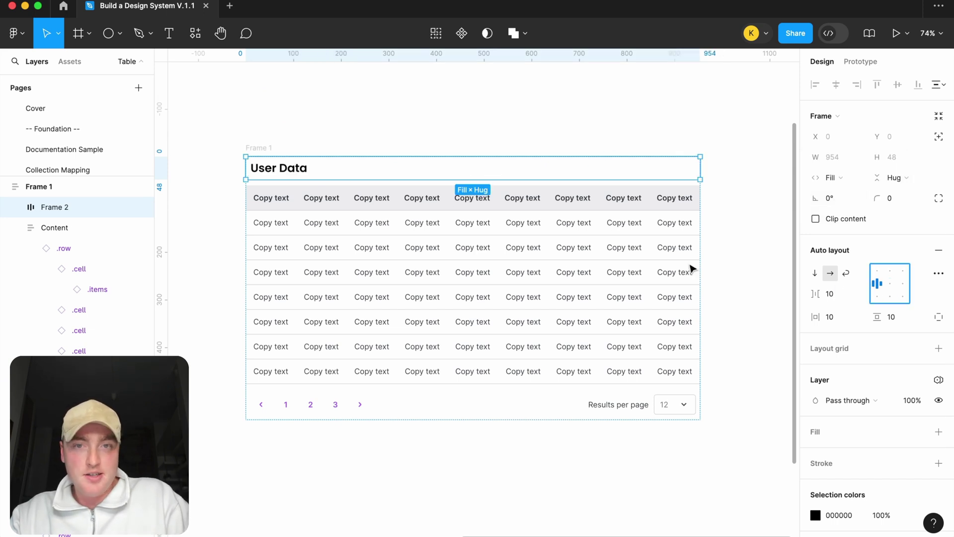
pyautogui.doubleClick(302, 172)
pyautogui.click(833, 157)
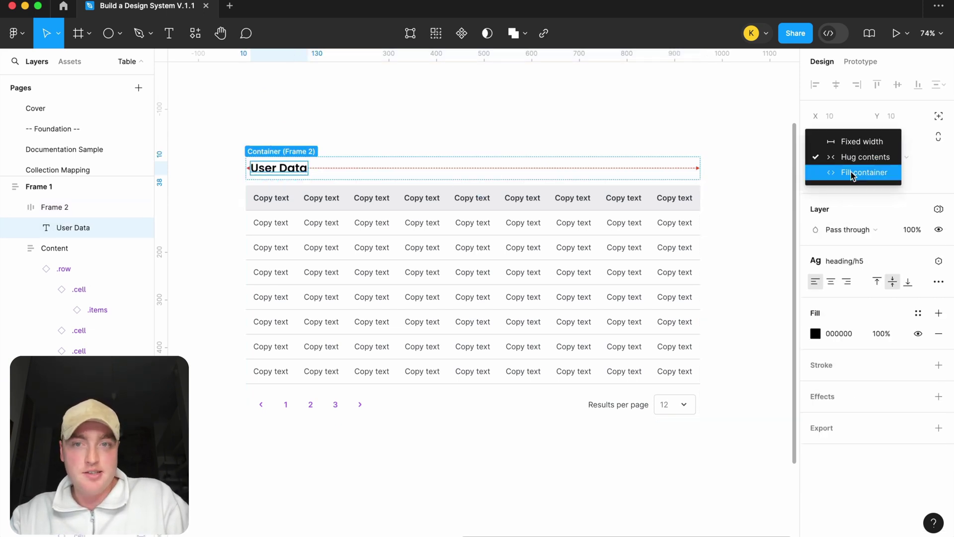
pyautogui.click(845, 170)
pyautogui.click(493, 136)
# Step: Rename the auto layout frame around the User Data text as Heading
pyautogui.click(273, 168)
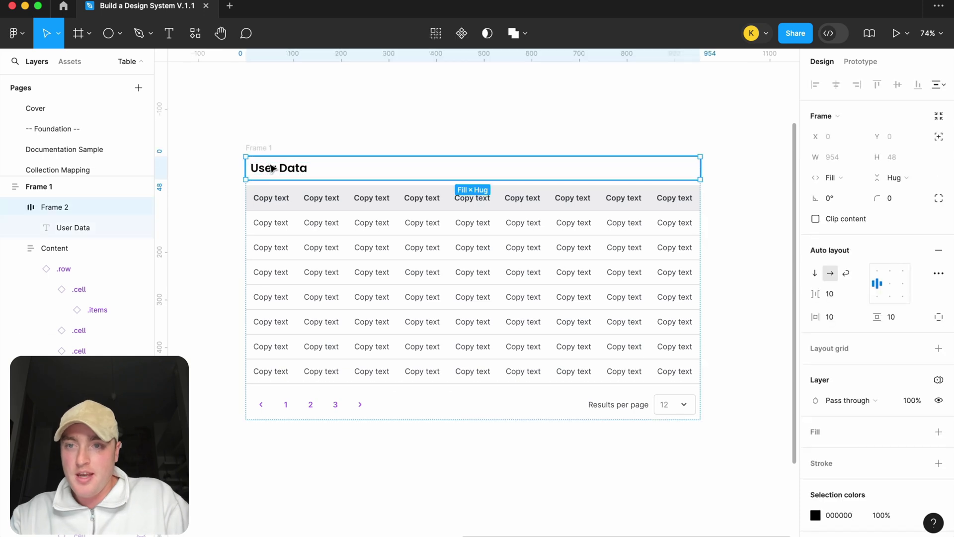
pyautogui.doubleClick(55, 208)
pyautogui.write('Heading')
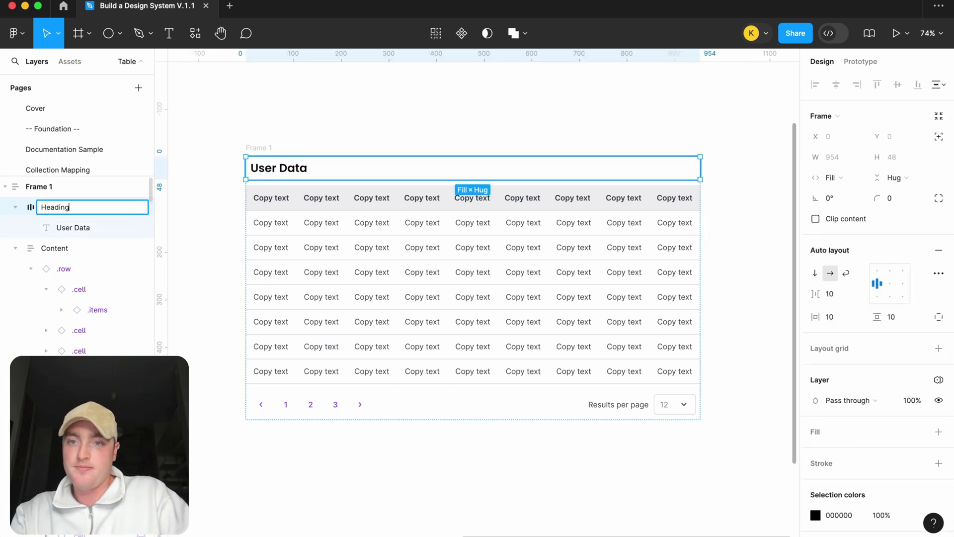
pyautogui.press('Return')
# Step: Rename the outer Frame 1 that holds the heading, content and pagination as Table
pyautogui.click(260, 148)
pyautogui.click(260, 149)
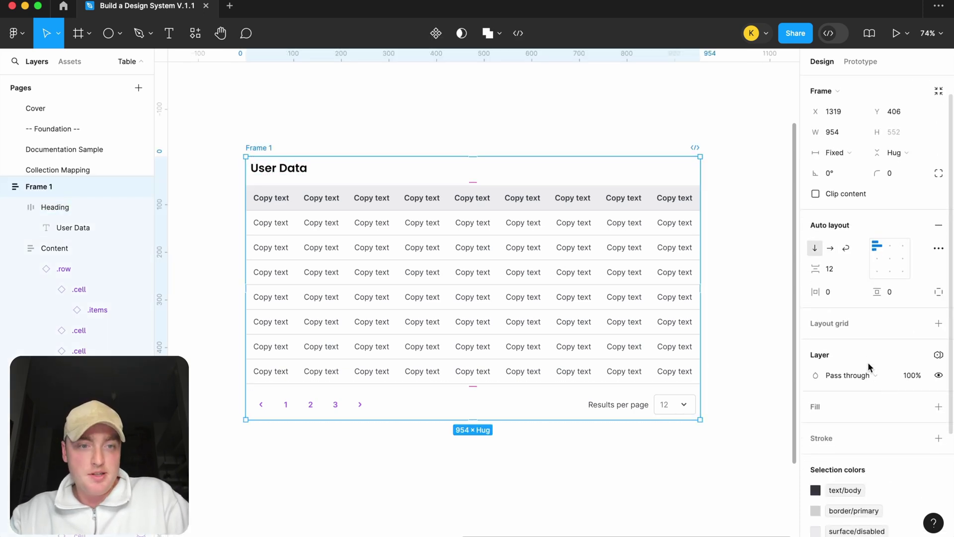
pyautogui.scroll(-5, 935, 423)
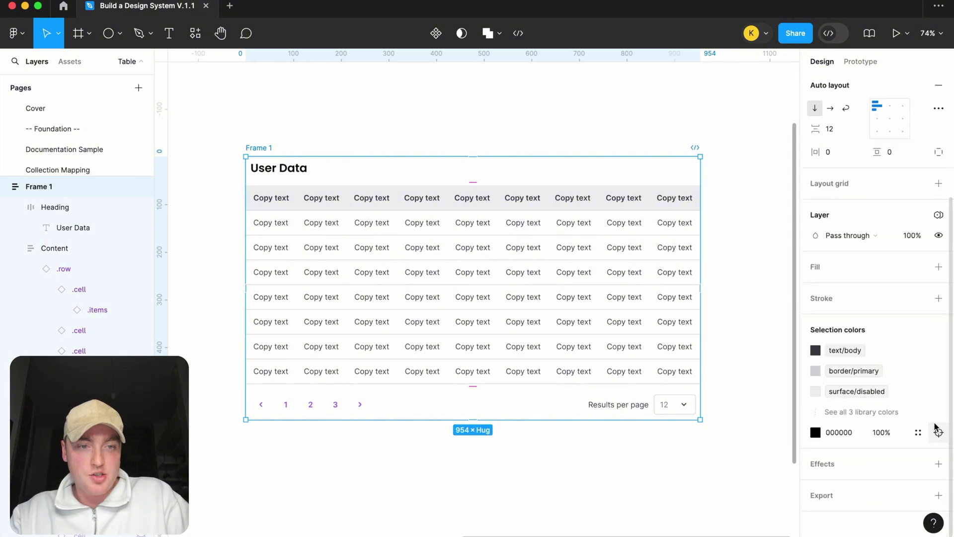
pyautogui.click(379, 150)
pyautogui.click(261, 148)
pyautogui.write('Table')
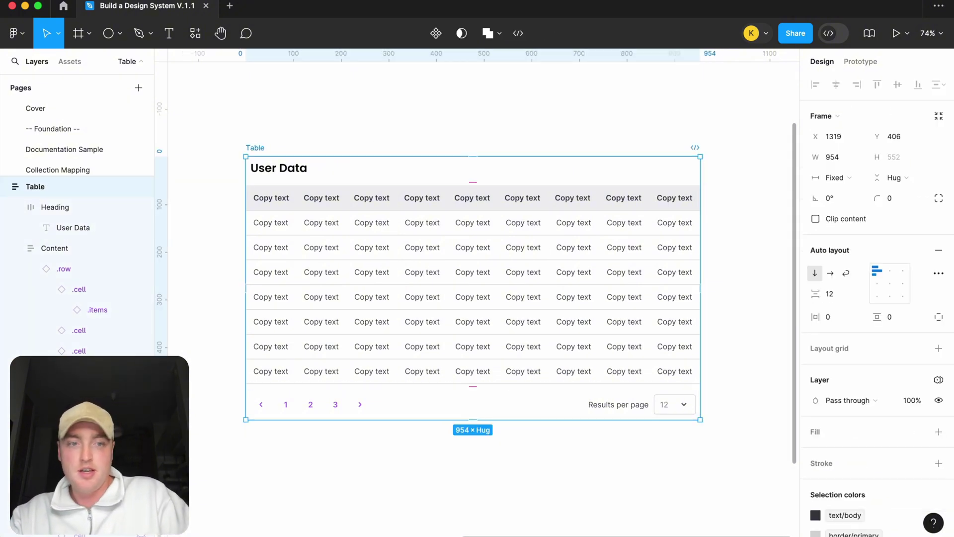
# Step: Add an outside stroke to the Table frame and bind its thickness to the border width variable sm
pyautogui.click(939, 462)
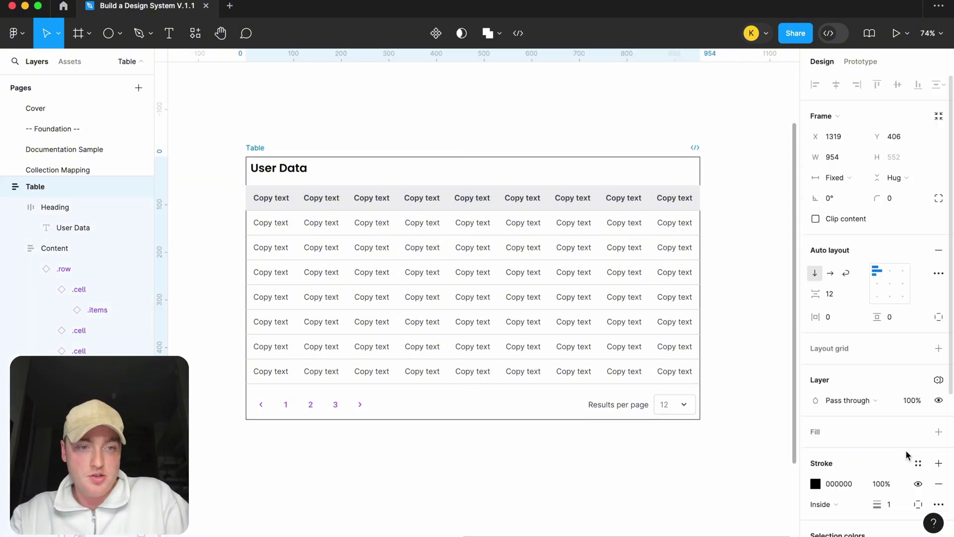
pyautogui.scroll(-1, 895, 457)
pyautogui.click(827, 459)
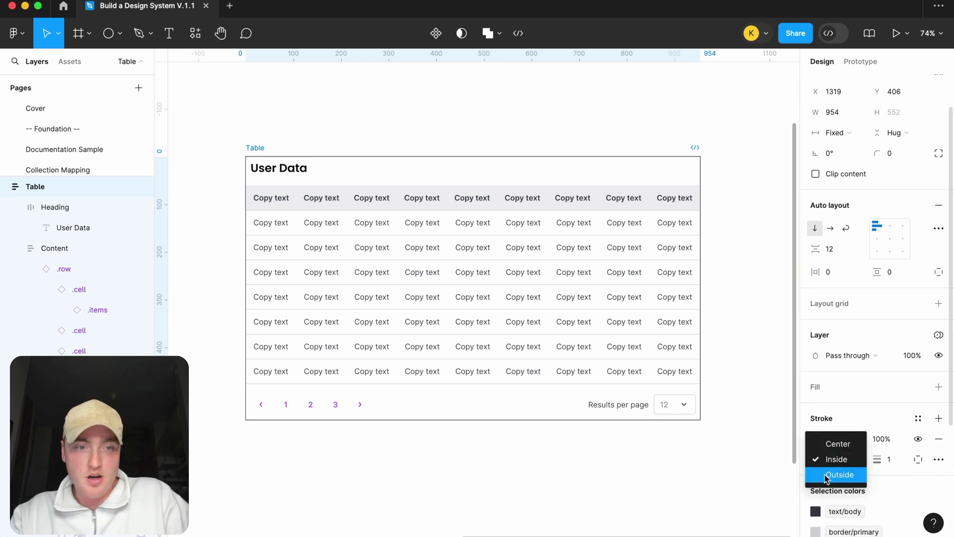
pyautogui.click(825, 476)
pyautogui.scroll(-3, 909, 461)
pyautogui.rightClick(892, 304)
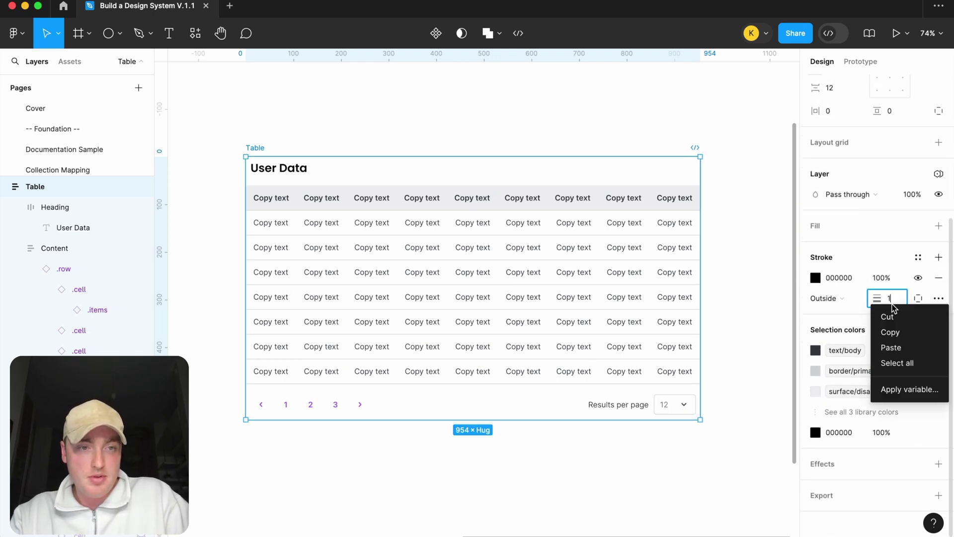
pyautogui.click(904, 390)
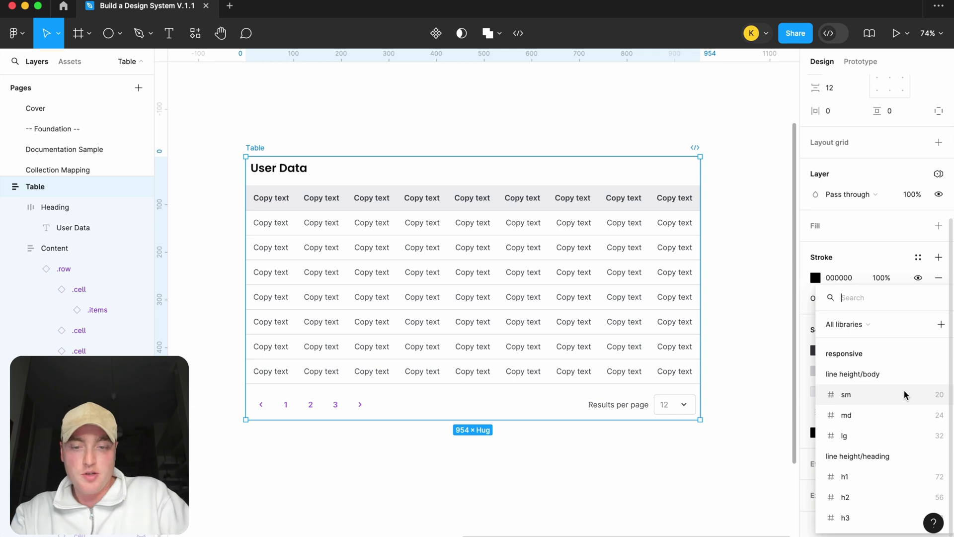
pyautogui.write('bor')
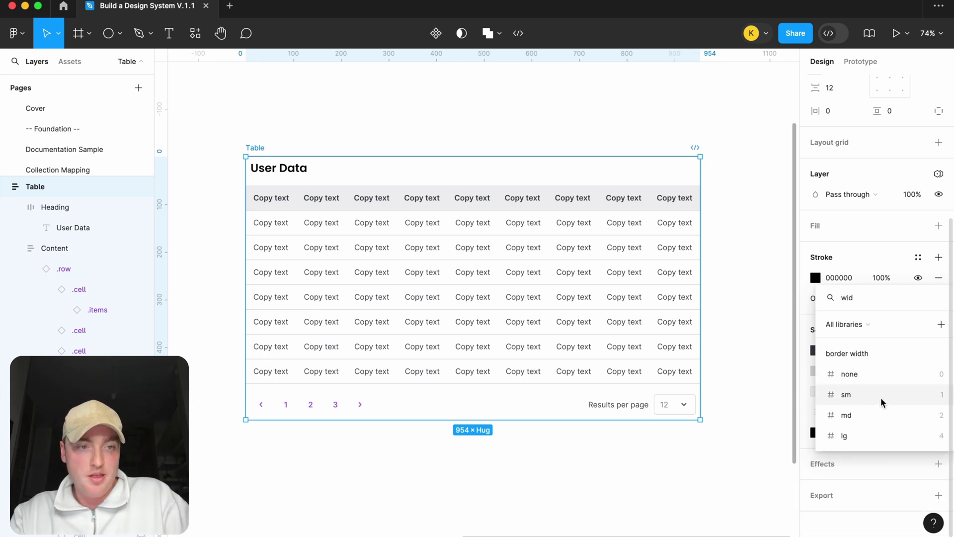
pyautogui.click(880, 398)
# Step: Apply the border/primary colour variable to the Table frame's stroke
pyautogui.click(918, 257)
pyautogui.write('bor')
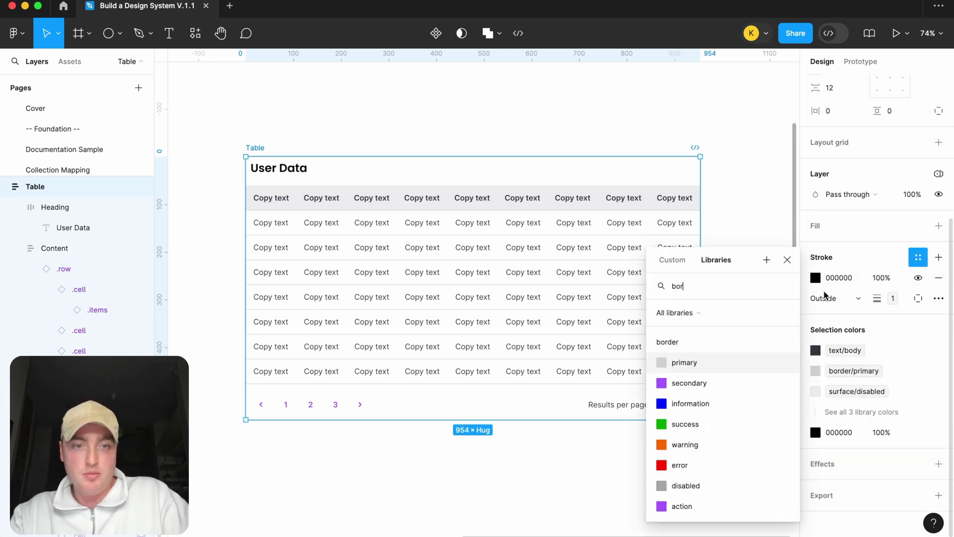
pyautogui.click(737, 362)
# Step: Bind the Table frame's corner radius to the border radius variable md
pyautogui.scroll(5, 932, 193)
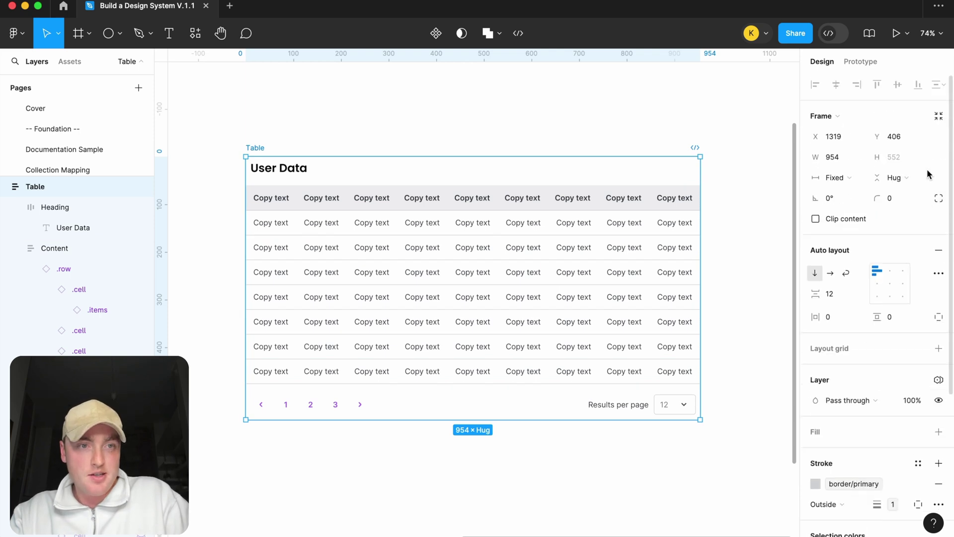
pyautogui.click(919, 200)
pyautogui.write('rad')
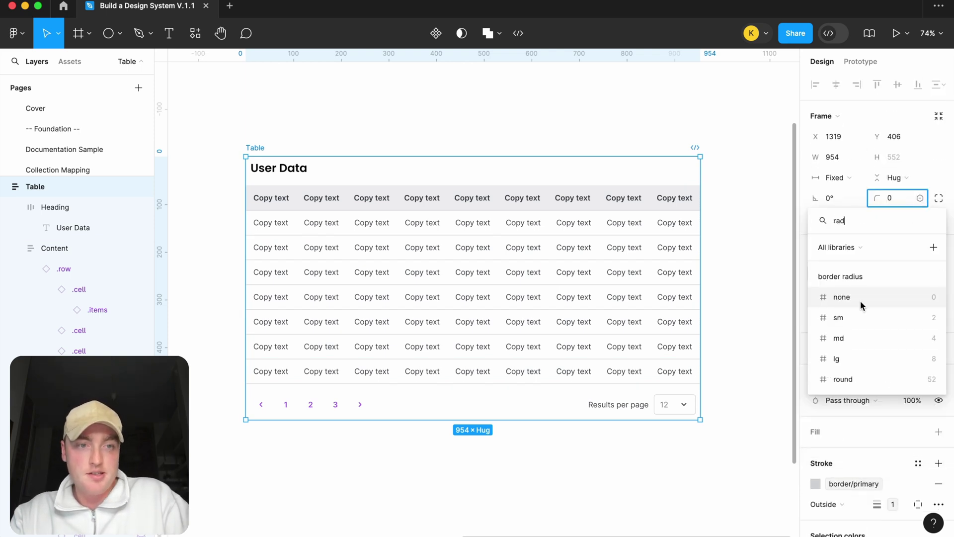
pyautogui.click(849, 335)
pyautogui.click(473, 106)
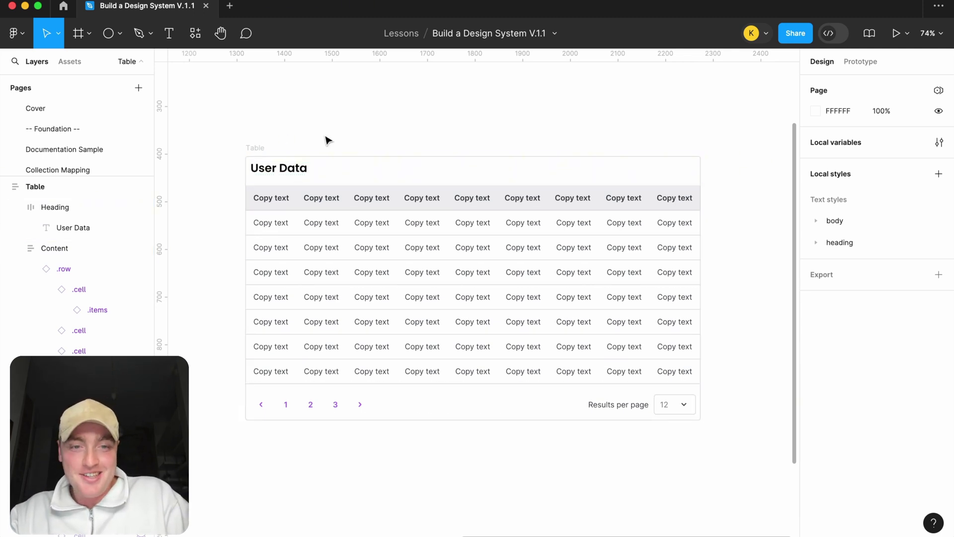
# Step: Replace the black 000000 colour in the Heading frame with the text/headings colour variable
pyautogui.click(387, 168)
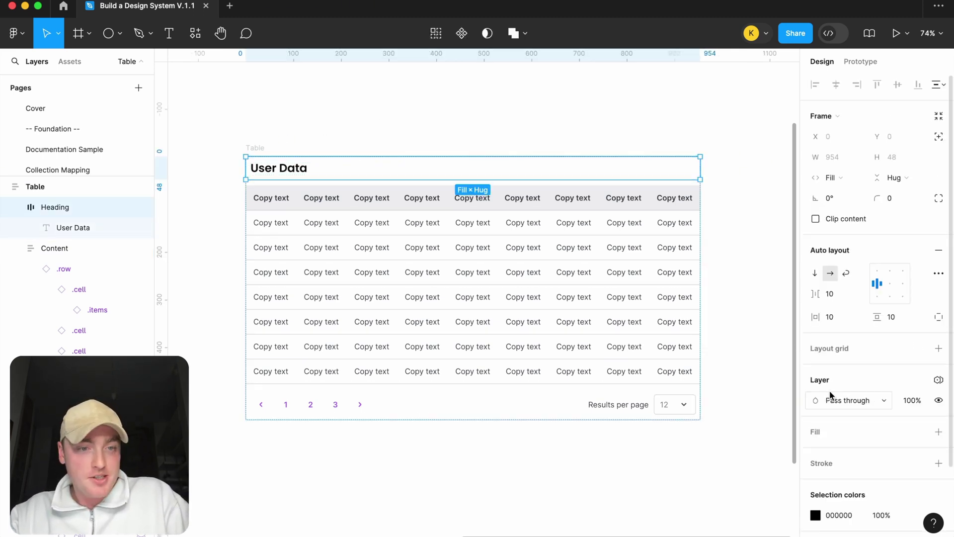
pyautogui.click(918, 433)
pyautogui.write('biod')
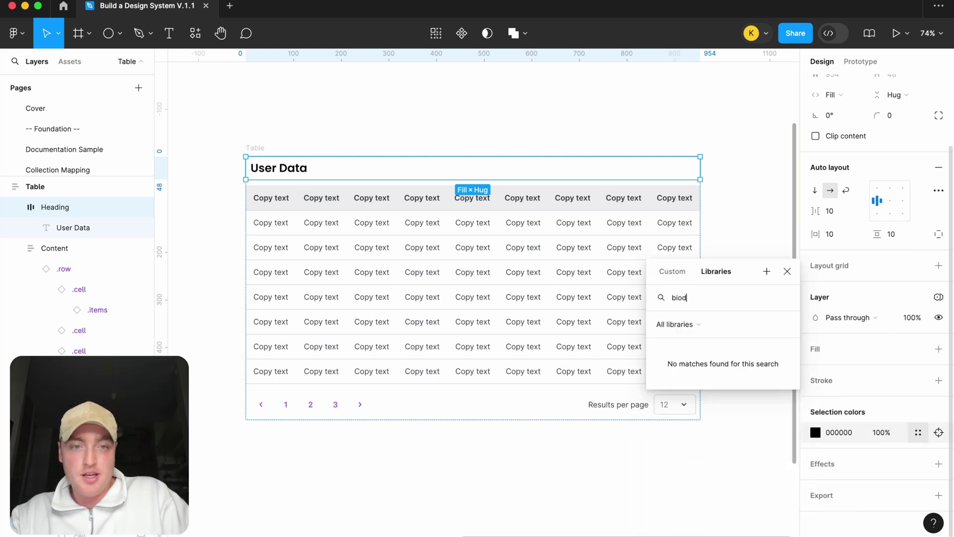
pyautogui.press('BackSpace')
pyautogui.press('BackSpace')
pyautogui.press('BackSpace')
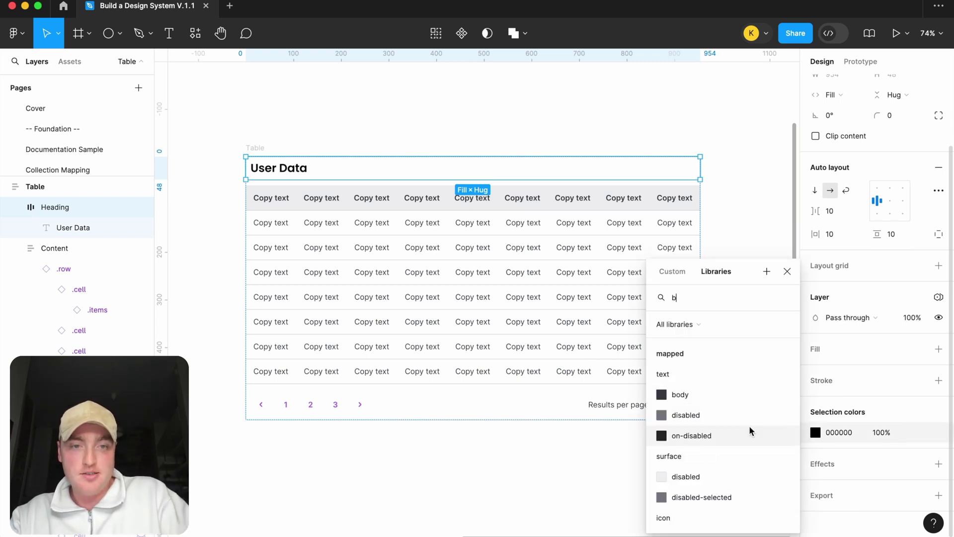
pyautogui.write('od')
pyautogui.press('BackSpace')
pyautogui.press('BackSpace')
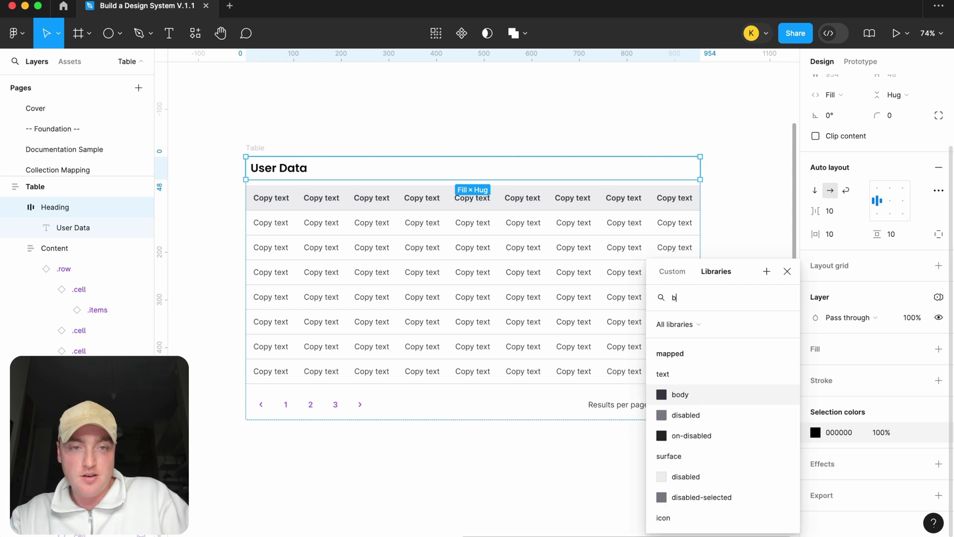
pyautogui.press('BackSpace')
pyautogui.write('head')
pyautogui.click(682, 374)
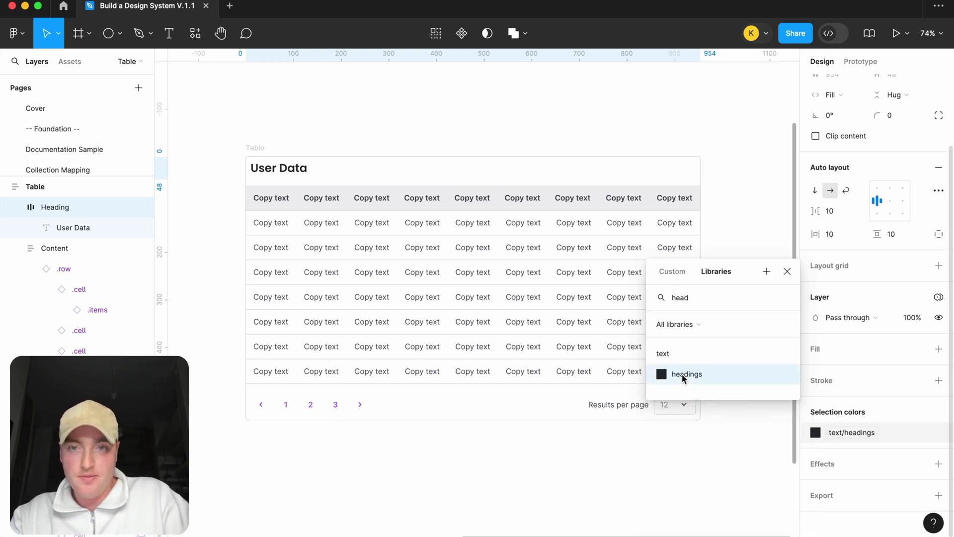
pyautogui.click(489, 105)
# Step: Set the Heading frame's vertical padding to 12 and place a vertical ruler guide at the start of the first column's text
pyautogui.click(292, 176)
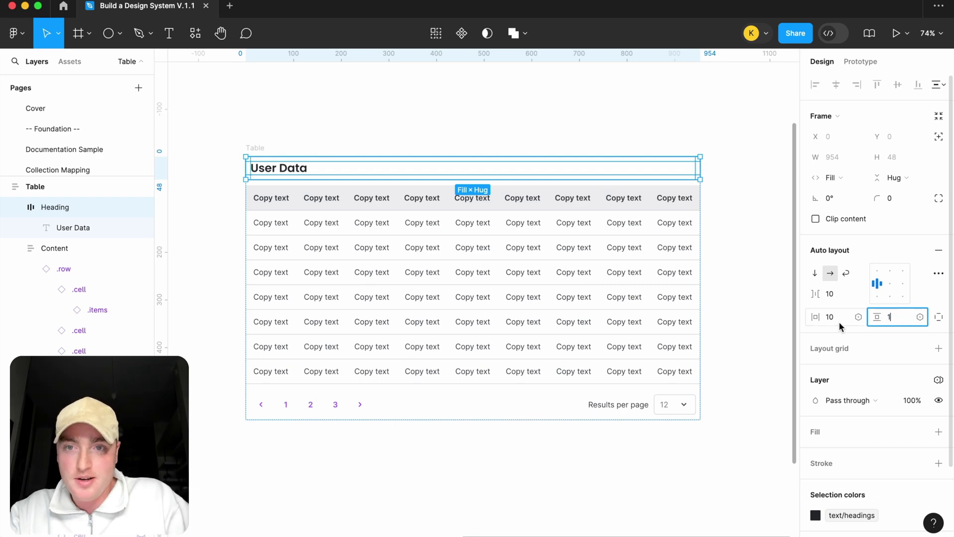
pyautogui.press('Return')
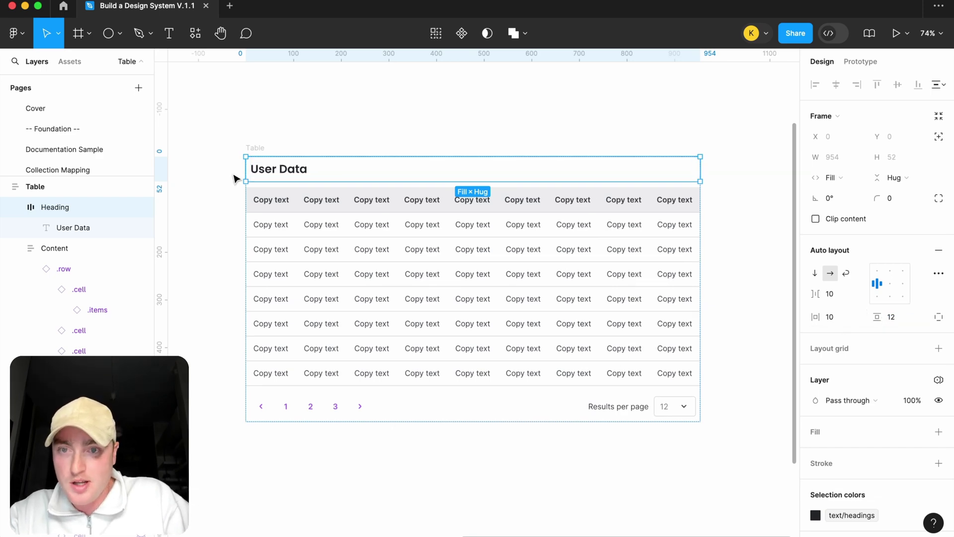
pyautogui.scroll(5, 234, 179)
pyautogui.moveTo(161, 227); pyautogui.dragTo(278, 225)
pyautogui.scroll(5, 313, 188)
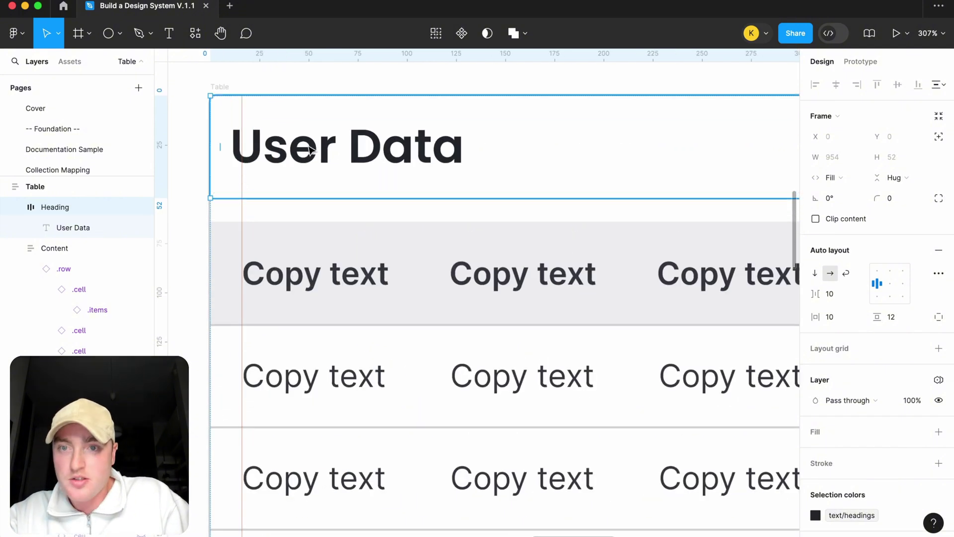
# Step: Try horizontal paddings of 16 and 14 on the Heading frame, and settle on 15 to line the title up with the guide
pyautogui.click(829, 317)
pyautogui.write('1')
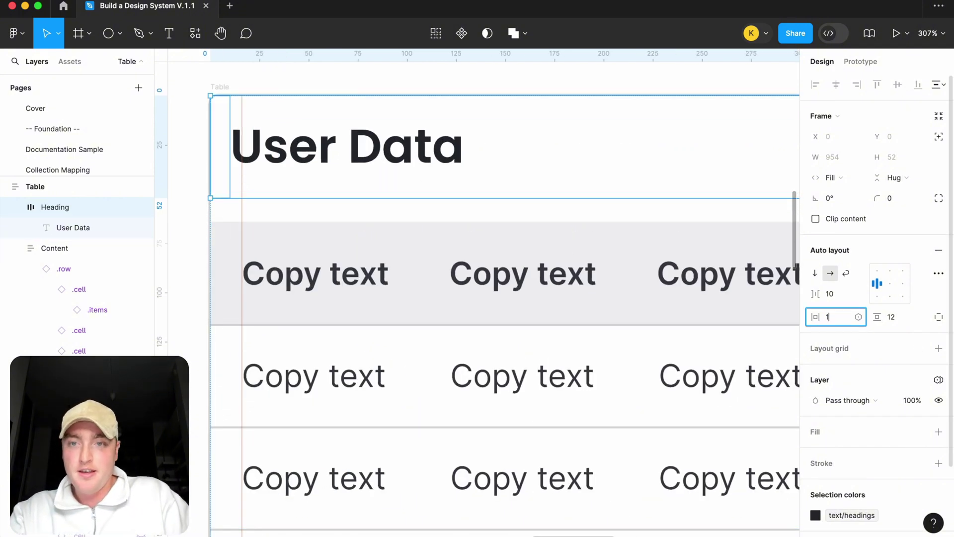
pyautogui.write('6')
pyautogui.press('Return')
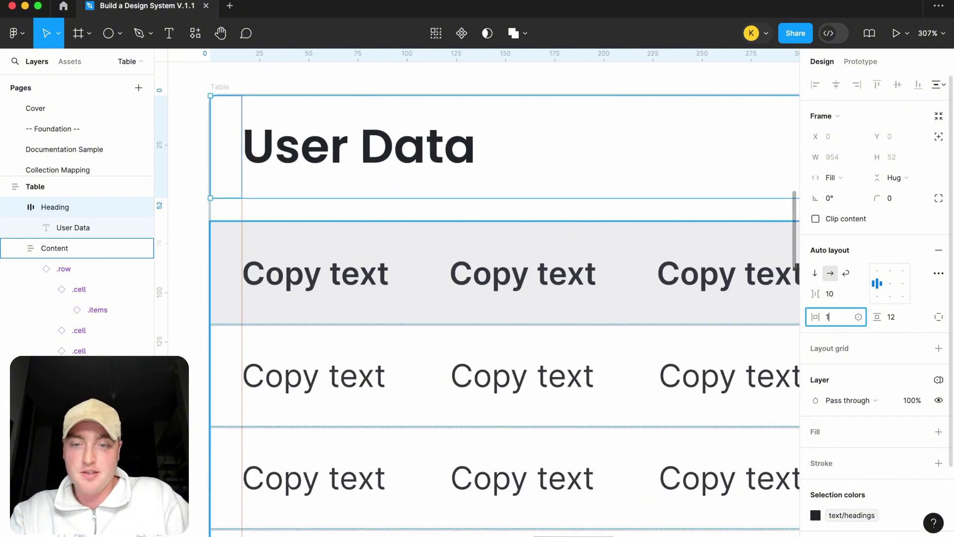
pyautogui.write('4')
pyautogui.press('Return')
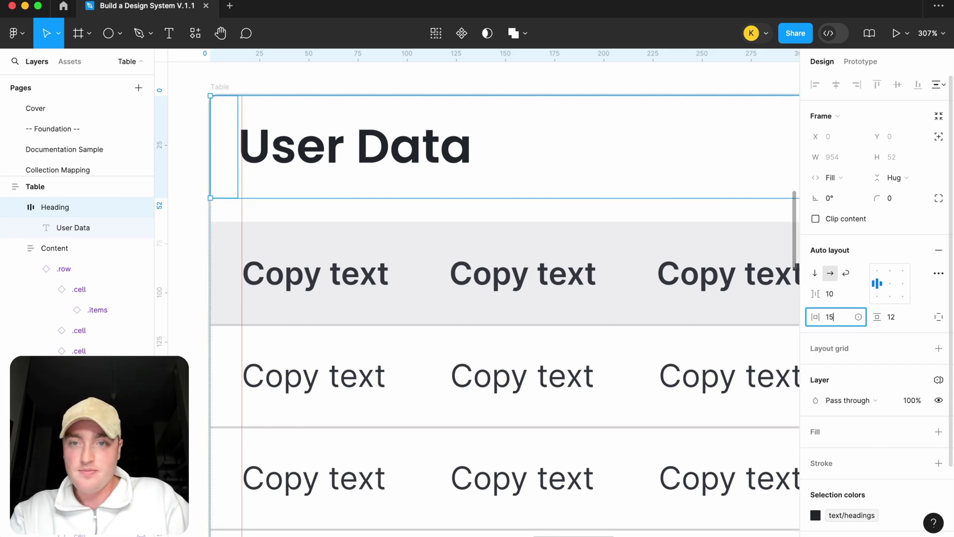
pyautogui.press('Return')
pyautogui.scroll(-5, 439, 198)
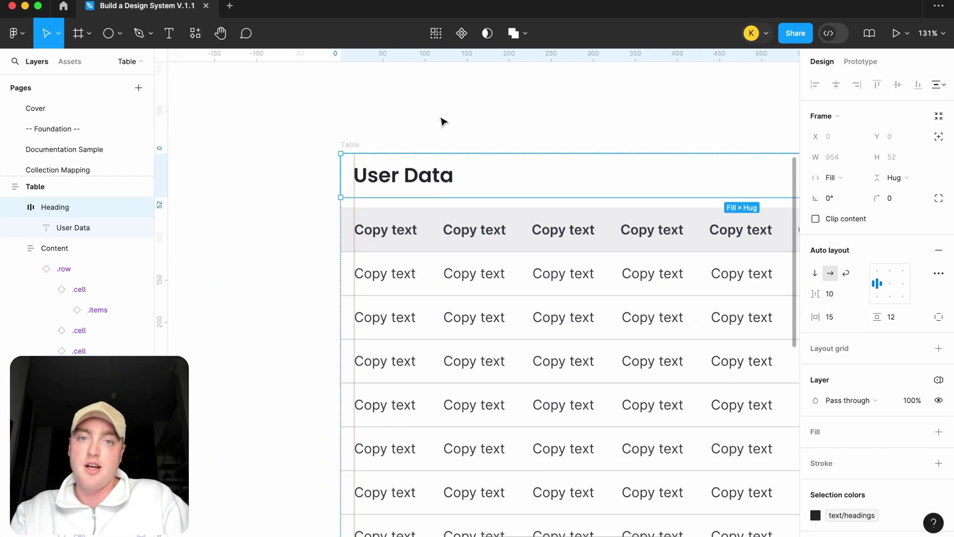
pyautogui.scroll(-5, 437, 119)
pyautogui.click(431, 114)
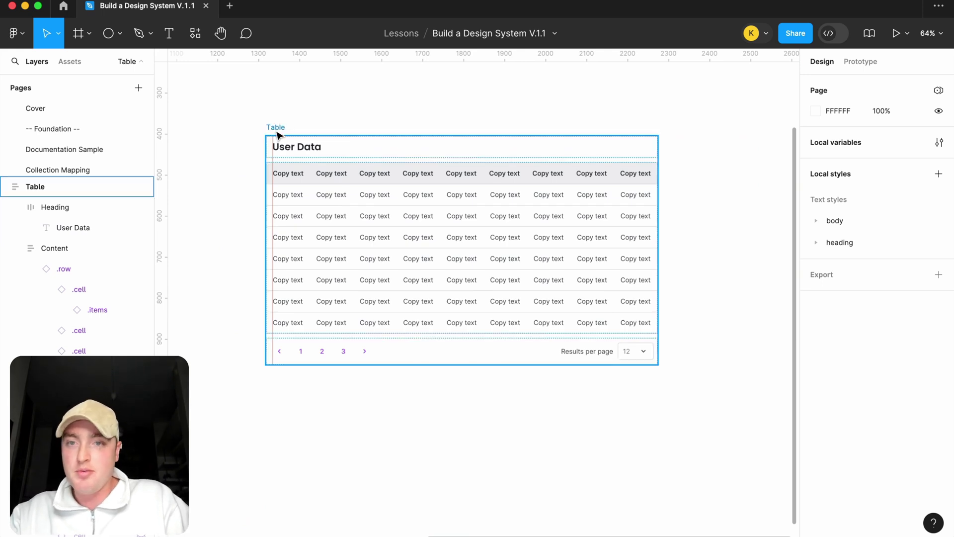
# Step: Try the heading/h6 text style on the User Data title, and undo the change
pyautogui.doubleClick(312, 146)
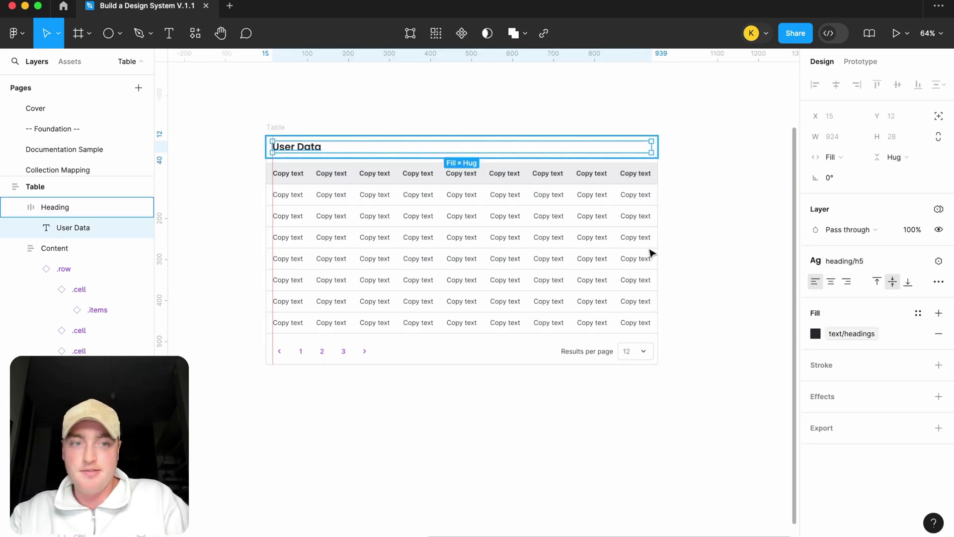
pyautogui.click(845, 261)
pyautogui.press('Escape')
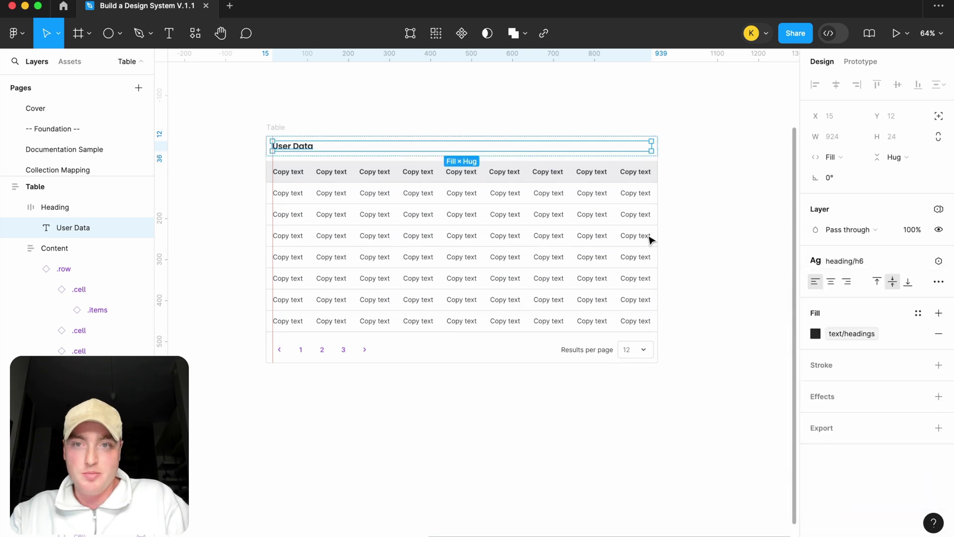
pyautogui.click(698, 149)
pyautogui.press('super+z')
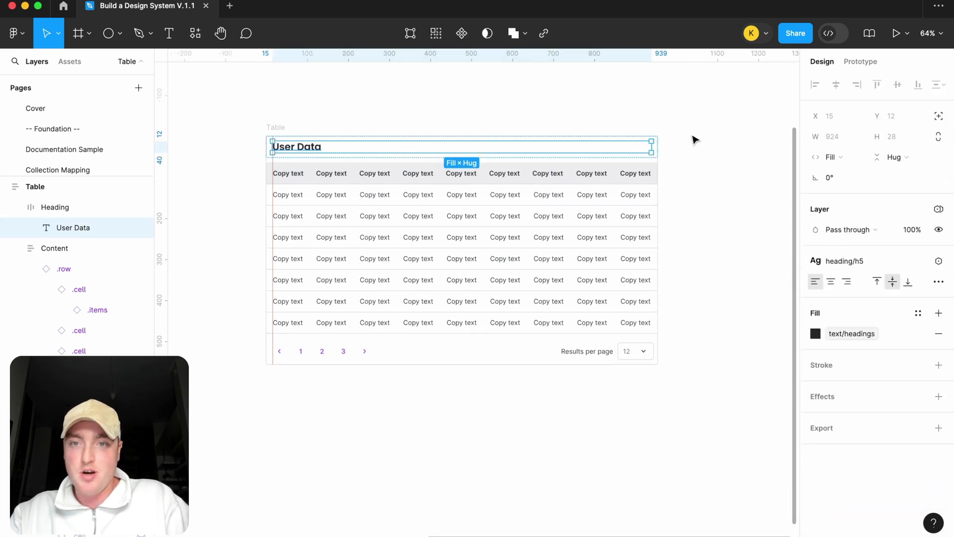
pyautogui.click(694, 139)
# Step: Set the Heading frame's top padding to 16 separately from its bottom padding, and keep the frame selected in a closer view
pyautogui.click(319, 157)
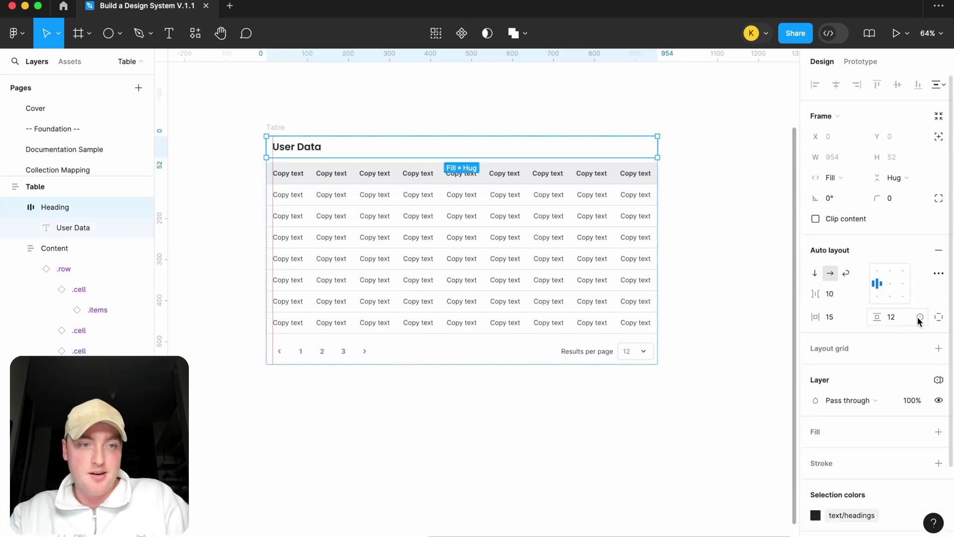
pyautogui.press('Return')
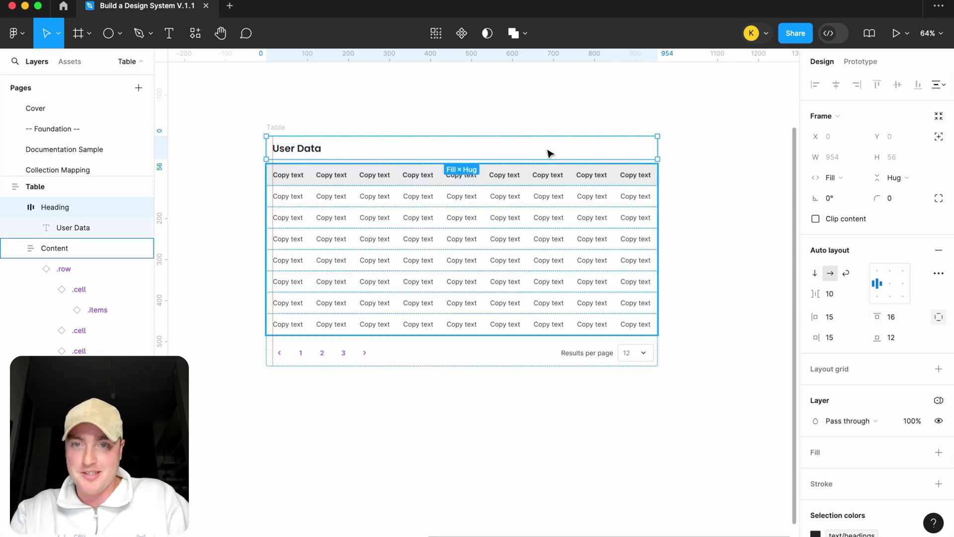
pyautogui.click(559, 108)
pyautogui.scroll(5, 303, 127)
pyautogui.click(311, 150)
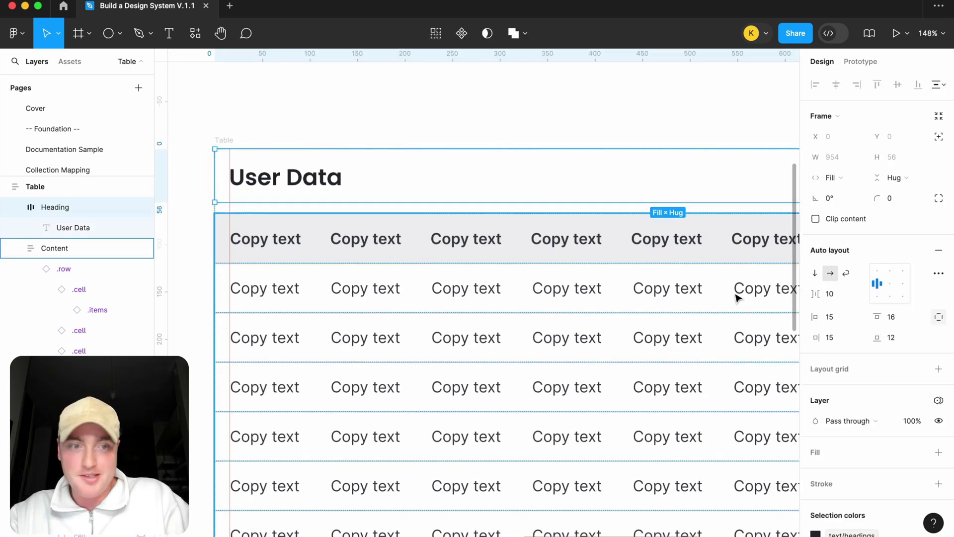
# Step: Set the Heading frame's top padding to 20, deselect it and bring the whole table into view
pyautogui.click(903, 322)
pyautogui.write('20')
pyautogui.press('Return')
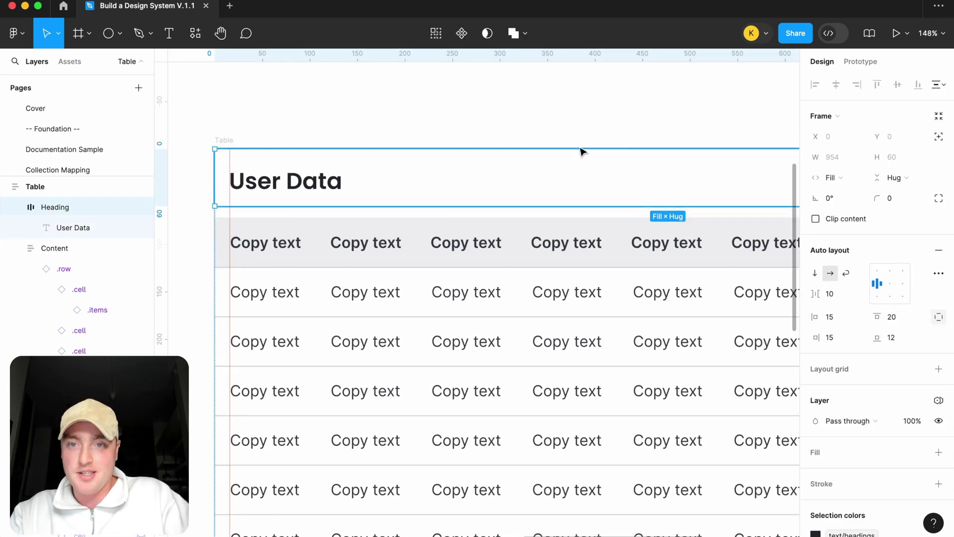
pyautogui.click(592, 106)
pyautogui.scroll(-5, 592, 106)
pyautogui.hscroll(2, 595, 108)
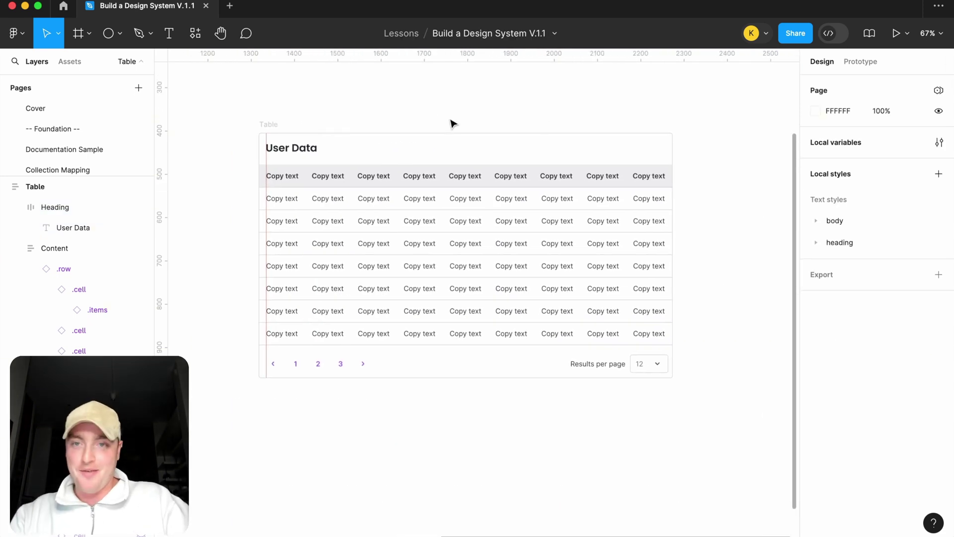
# Step: Turn the Table frame into a component and place a test instance beside it
pyautogui.click(270, 125)
pyautogui.rightClick(272, 127)
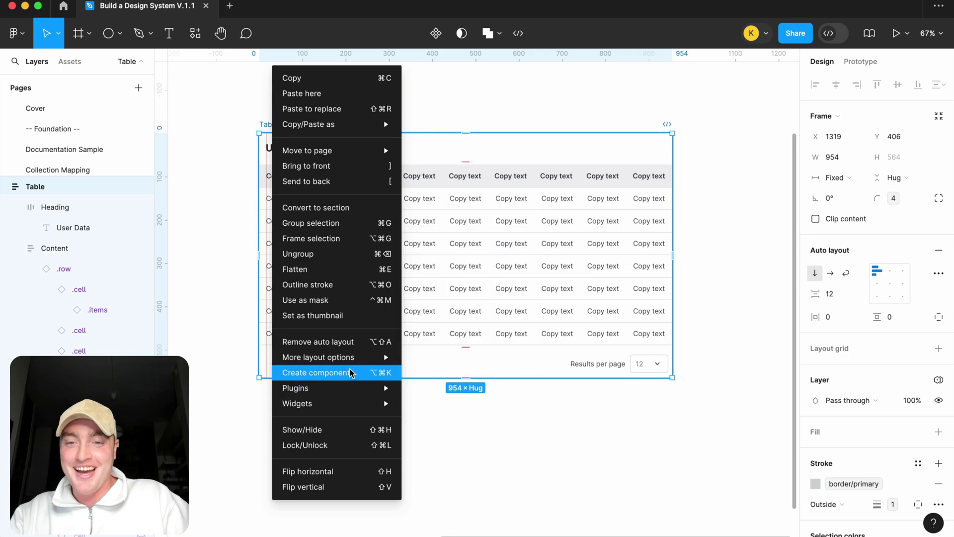
pyautogui.click(351, 373)
pyautogui.scroll(-5, 351, 374)
pyautogui.moveTo(384, 307); pyautogui.dragTo(641, 304)
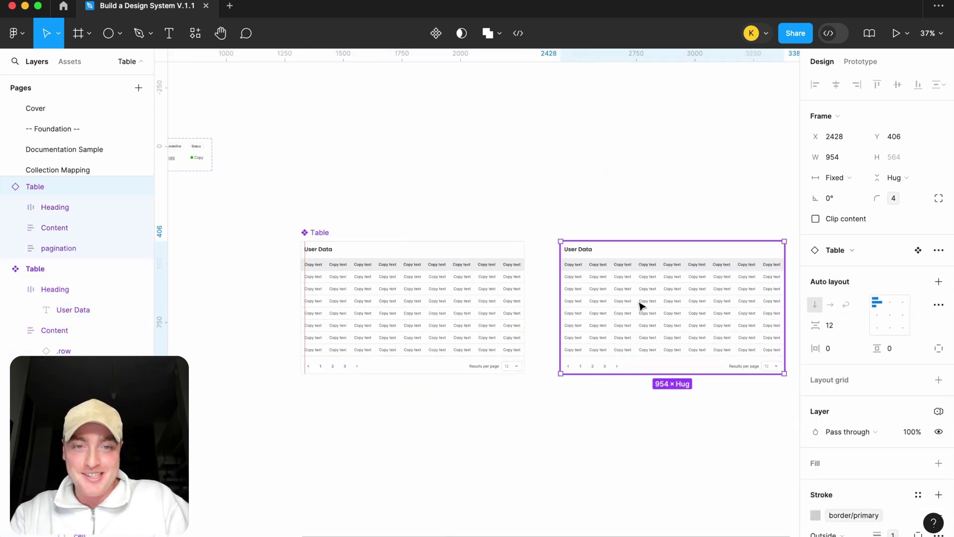
# Step: Create a visibility property named Pagination, with value True, on the main component's pagination frame
pyautogui.doubleClick(394, 370)
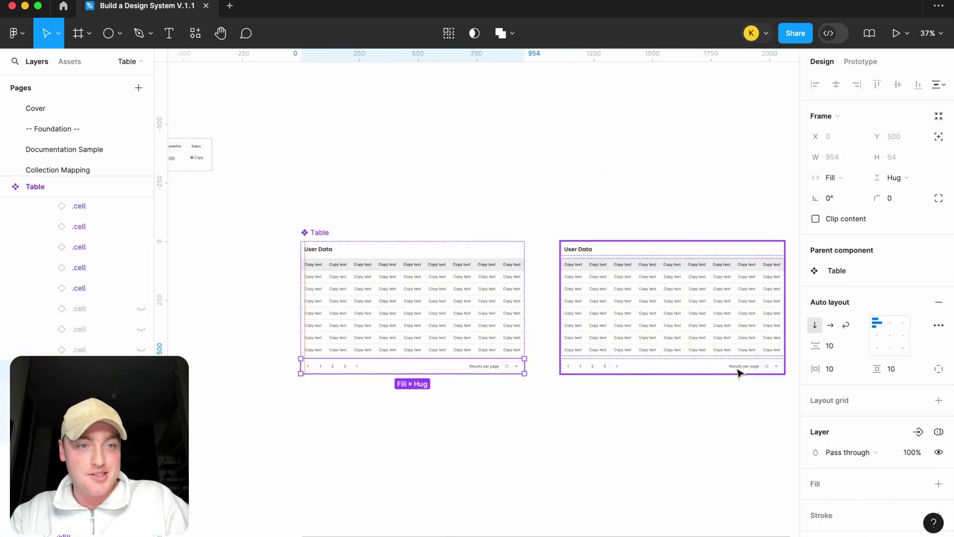
pyautogui.scroll(-3, 845, 392)
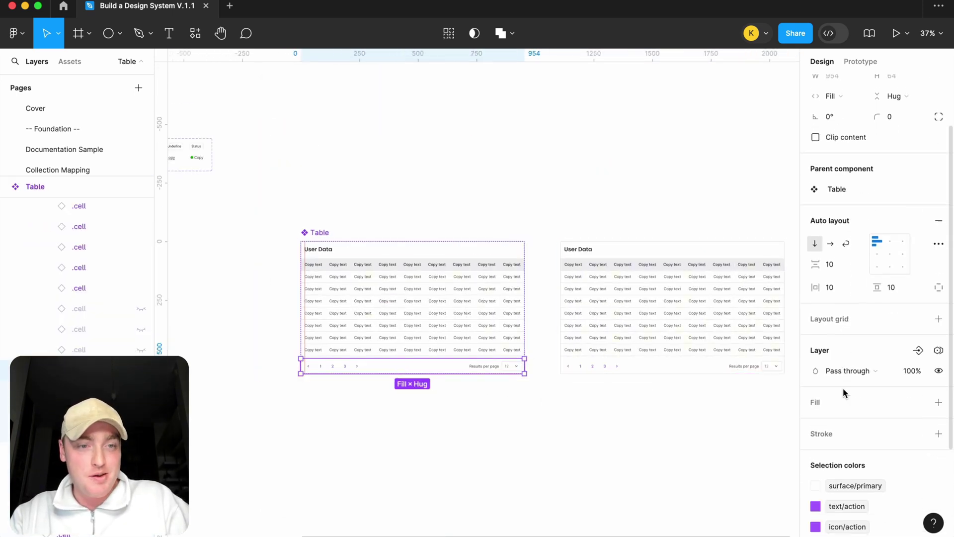
pyautogui.click(918, 345)
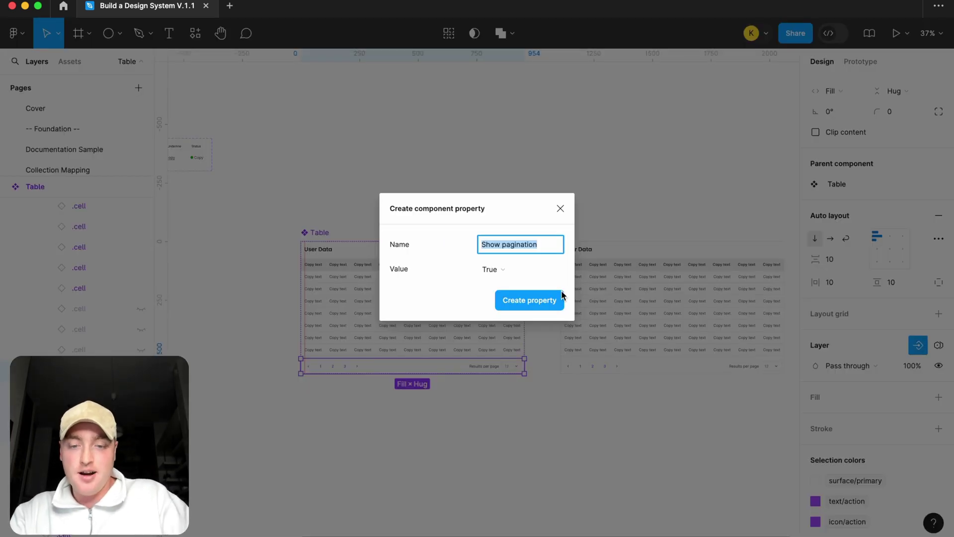
pyautogui.click(529, 300)
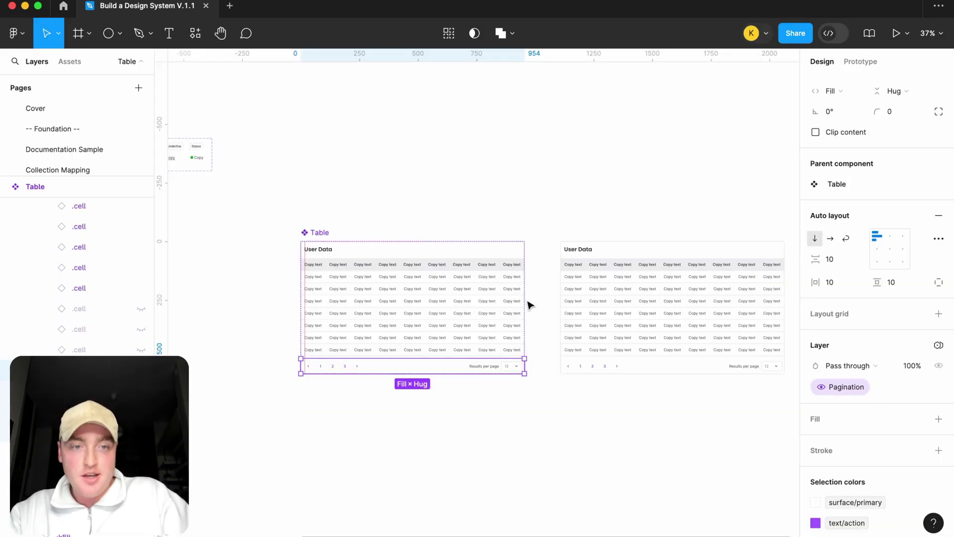
# Step: Switch off the Pagination property on the Table instance and compare it with the main component
pyautogui.click(686, 300)
pyautogui.click(890, 180)
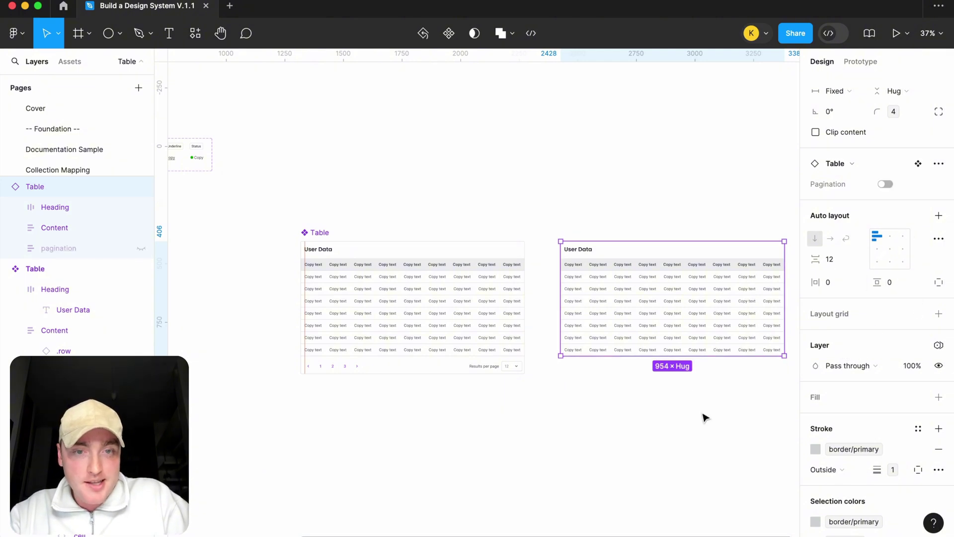
pyautogui.click(702, 415)
pyautogui.scroll(5, 724, 390)
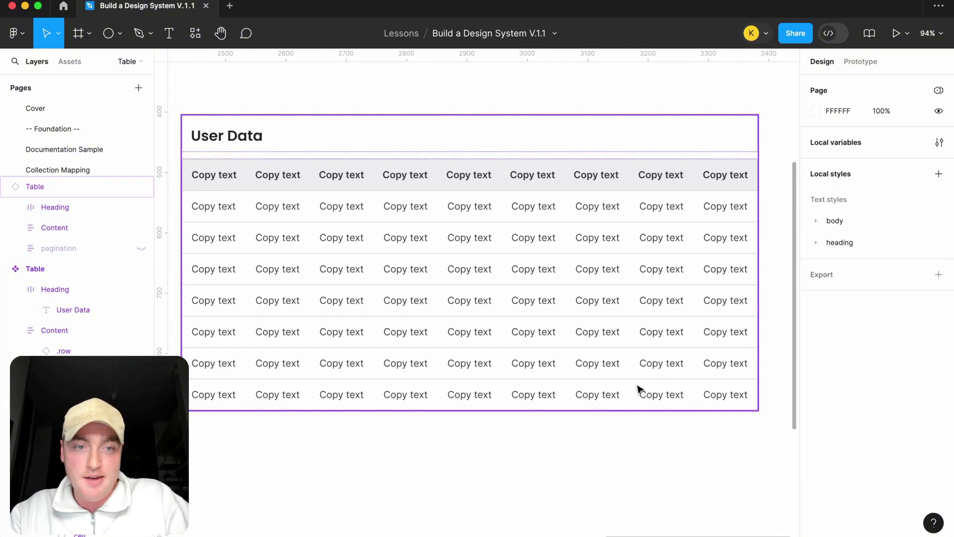
pyautogui.scroll(-3, 682, 358)
pyautogui.hscroll(-10, 646, 358)
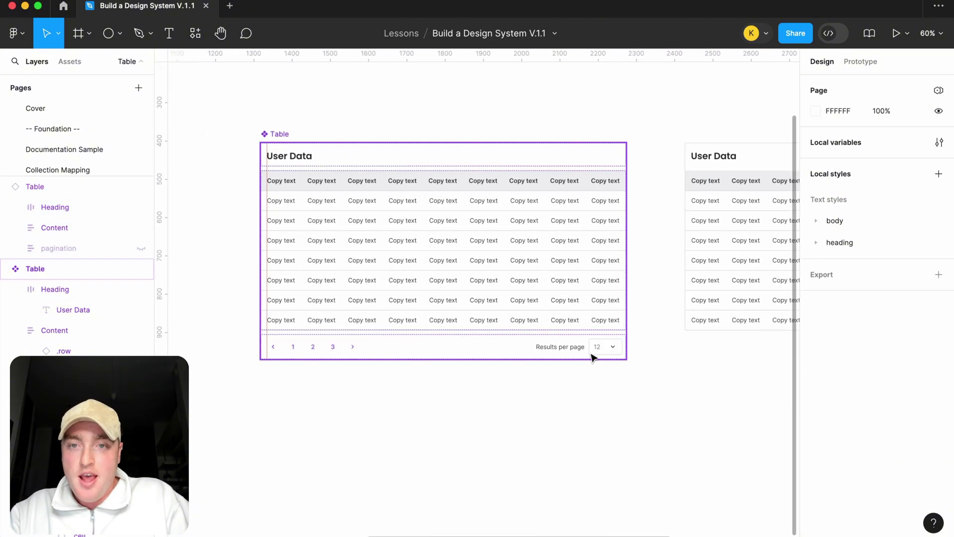
# Step: Create a visibility property named Heading, with value True, on the main component's Heading frame
pyautogui.click(353, 171)
pyautogui.click(354, 171)
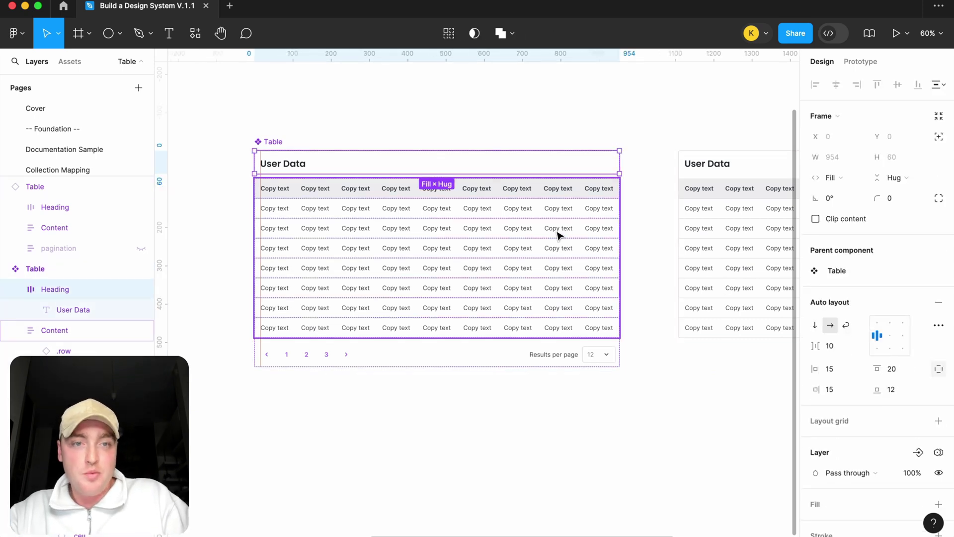
pyautogui.click(281, 166)
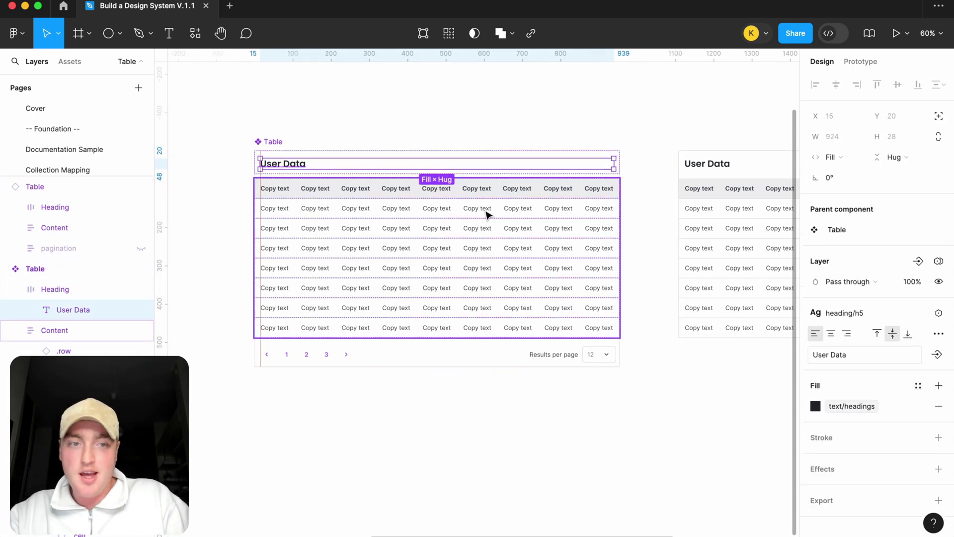
pyautogui.click(487, 187)
pyautogui.click(523, 172)
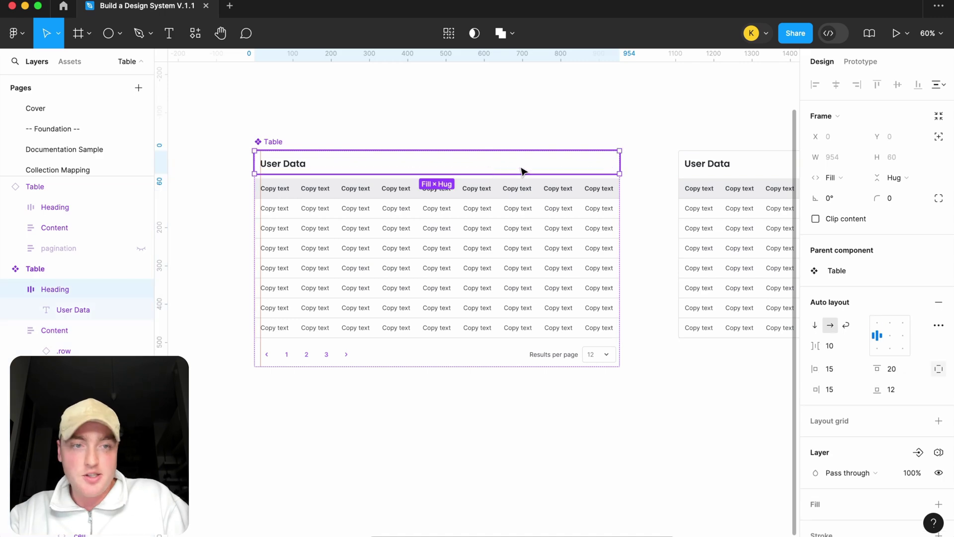
pyautogui.scroll(-3, 904, 385)
pyautogui.click(919, 367)
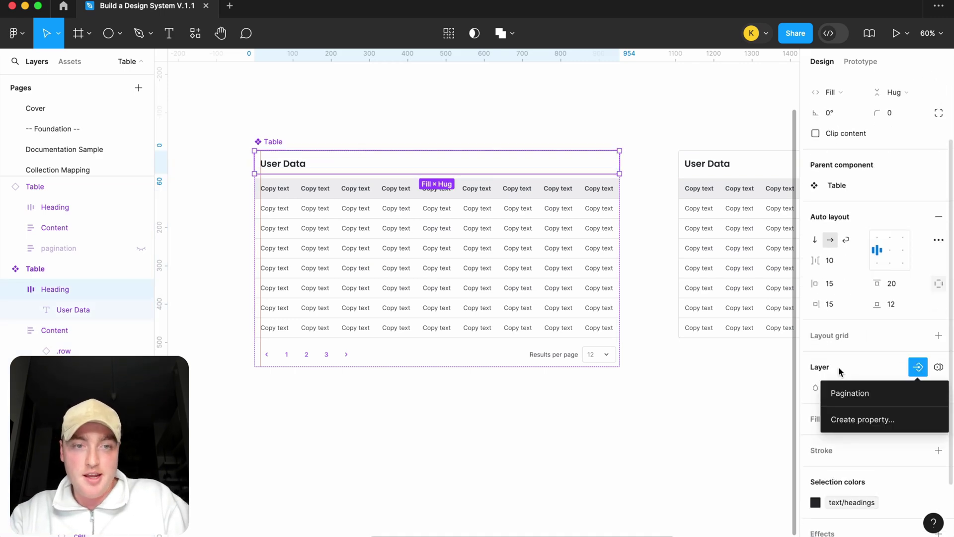
pyautogui.click(857, 422)
pyautogui.write('Headin')
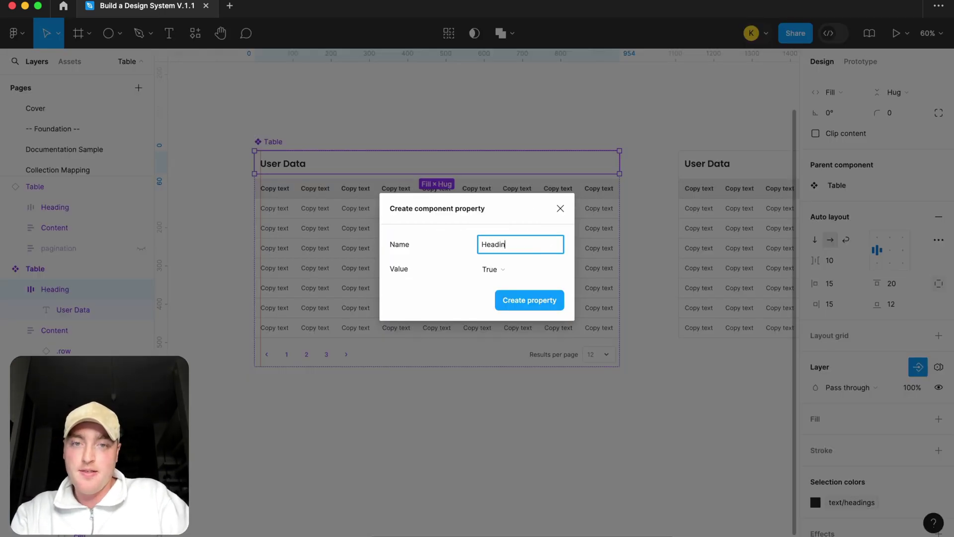
pyautogui.write('g')
pyautogui.press('Return')
# Step: Switch off the Heading property on the Table instance
pyautogui.hscroll(5, 512, 315)
pyautogui.click(522, 298)
pyautogui.hscroll(2, 530, 287)
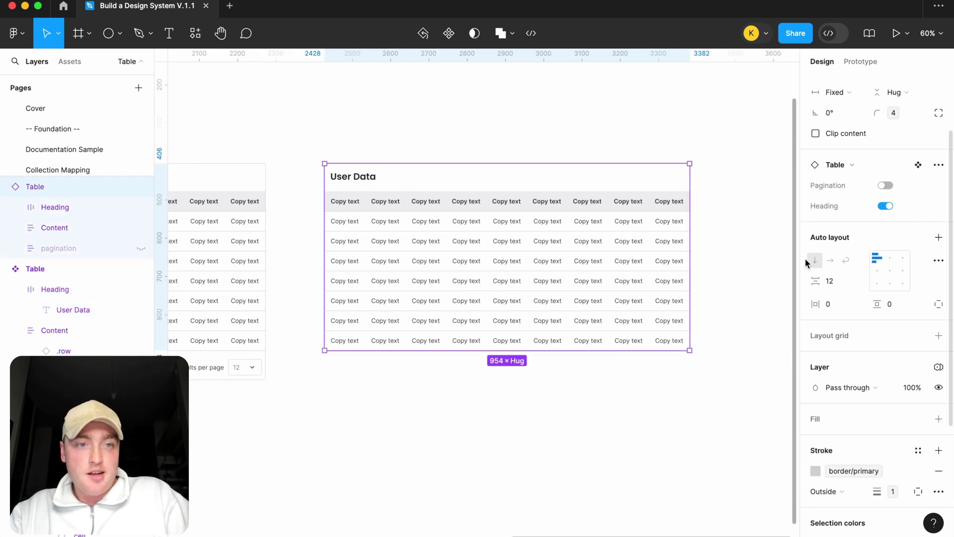
pyautogui.click(885, 205)
pyautogui.click(747, 145)
pyautogui.click(631, 215)
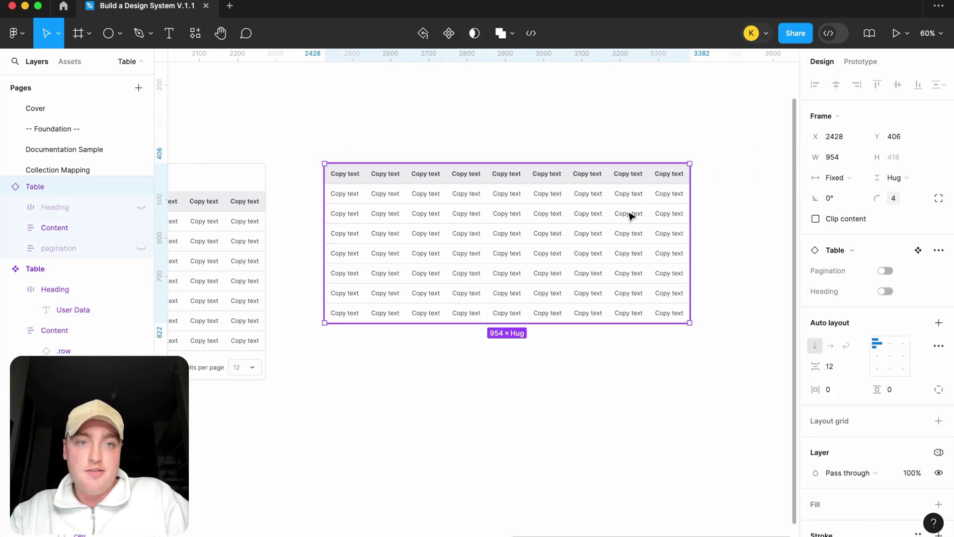
# Step: Test the instance's Heading and Pagination properties in different combinations, leaving both switched on
pyautogui.click(885, 291)
pyautogui.click(882, 270)
pyautogui.click(885, 292)
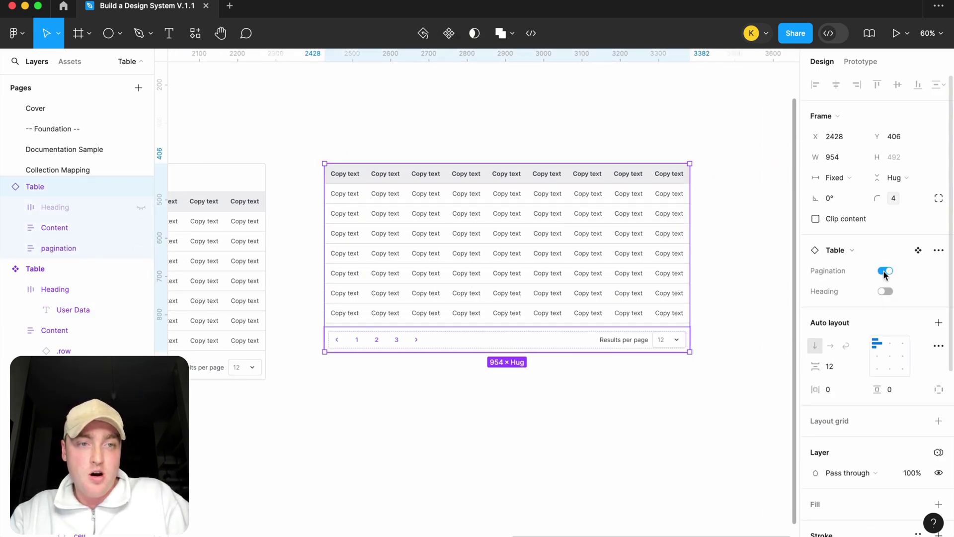
pyautogui.click(885, 273)
pyautogui.click(887, 292)
pyautogui.click(889, 269)
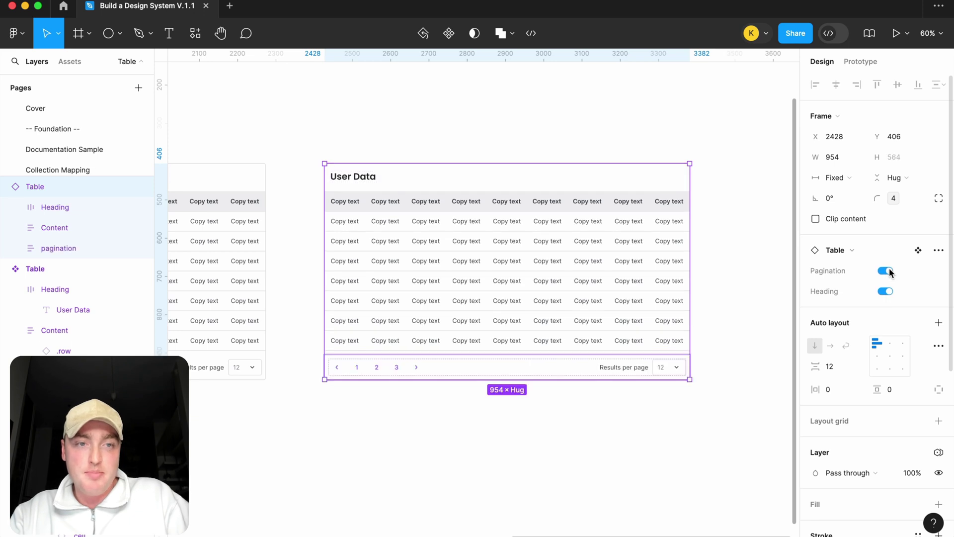
# Step: Delete the test Table instance beside the main component
pyautogui.click(576, 134)
pyautogui.scroll(-5, 577, 134)
pyautogui.click(509, 181)
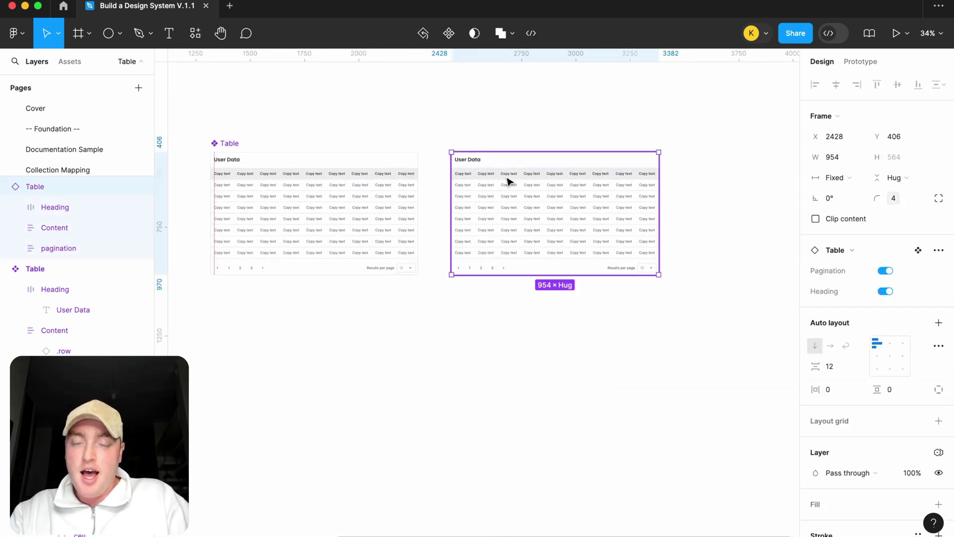
pyautogui.moveTo(509, 181); pyautogui.dragTo(499, 181)
pyautogui.click(451, 116)
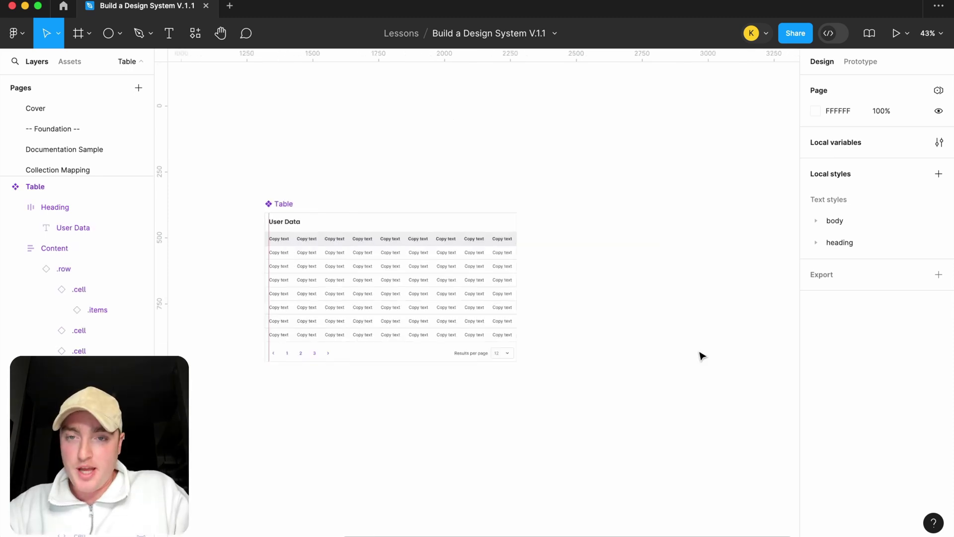
# Step: Place an instance of the .column component in the empty area below and to the right of the Table component
pyautogui.scroll(-5, 700, 356)
pyautogui.scroll(-4, 547, 328)
pyautogui.hscroll(-3, 547, 328)
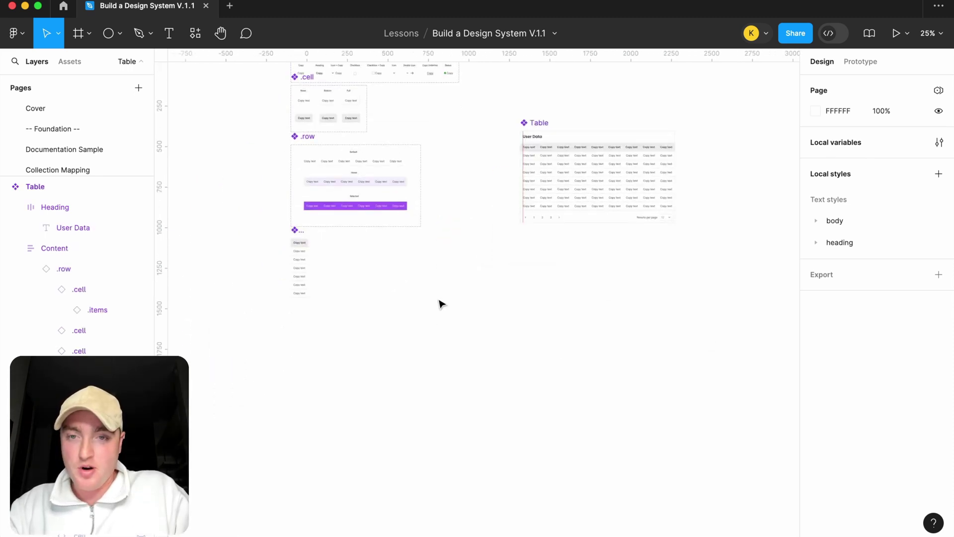
pyautogui.click(302, 256)
pyautogui.moveTo(302, 255); pyautogui.dragTo(715, 234)
pyautogui.scroll(3, 718, 230)
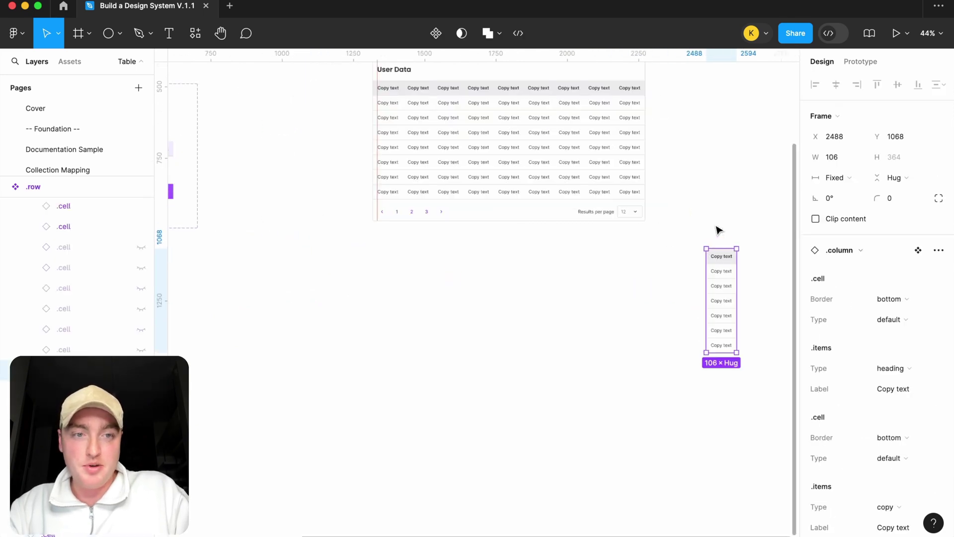
# Step: Move the .column instance up beside the Table component, to about X 2578, Y 494
pyautogui.click(724, 264)
pyautogui.hscroll(3, 723, 265)
pyautogui.scroll(1, 723, 266)
pyautogui.click(723, 266)
pyautogui.click(564, 336)
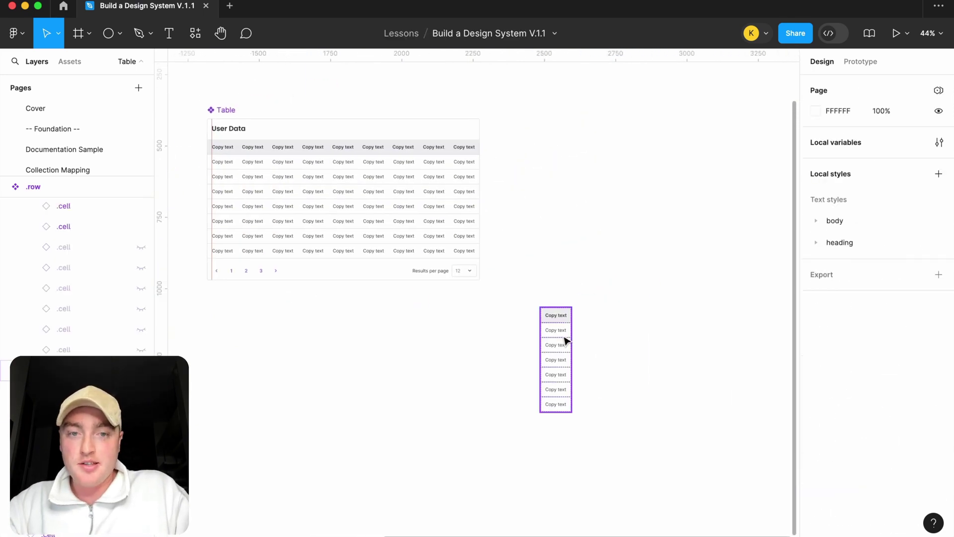
pyautogui.moveTo(564, 336); pyautogui.dragTo(629, 210)
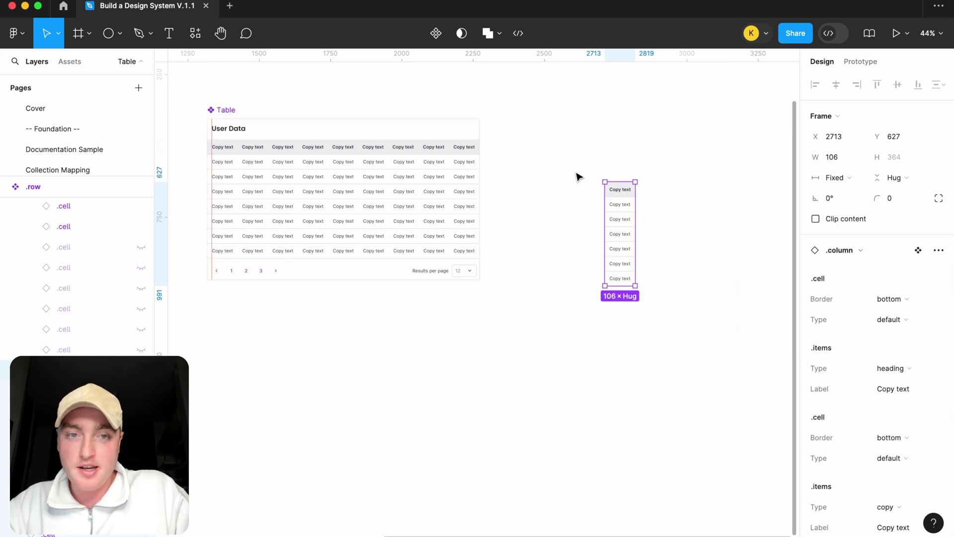
pyautogui.hscroll(3, 529, 228)
pyautogui.moveTo(529, 228); pyautogui.dragTo(488, 196)
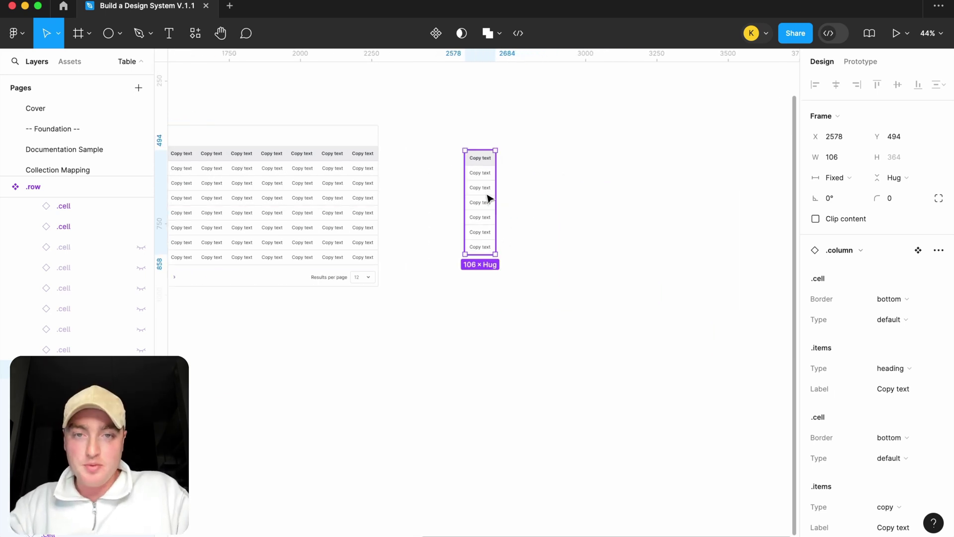
# Step: Examine the column instance's top cell and the .cell component set's Border and Type variants
pyautogui.doubleClick(484, 166)
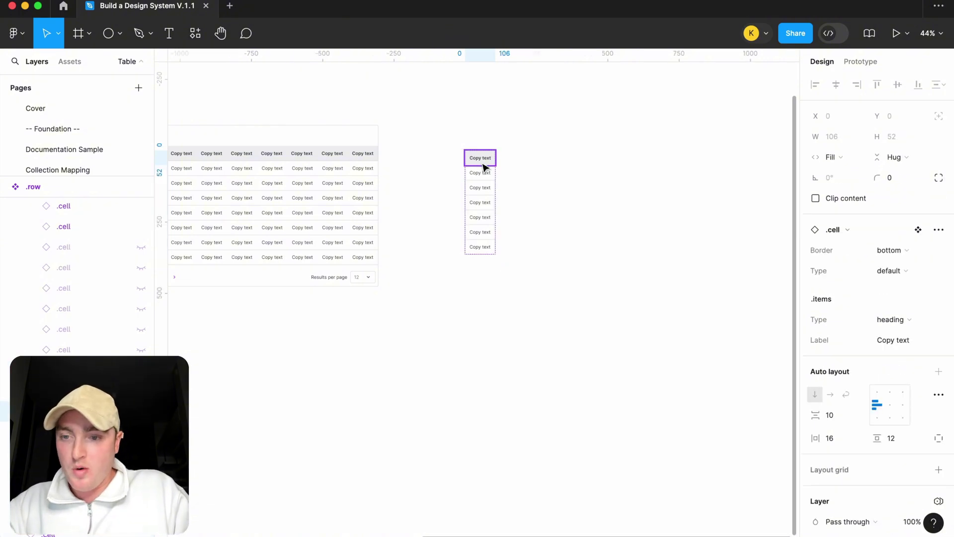
pyautogui.scroll(-5, 661, 207)
pyautogui.hscroll(-5, 667, 209)
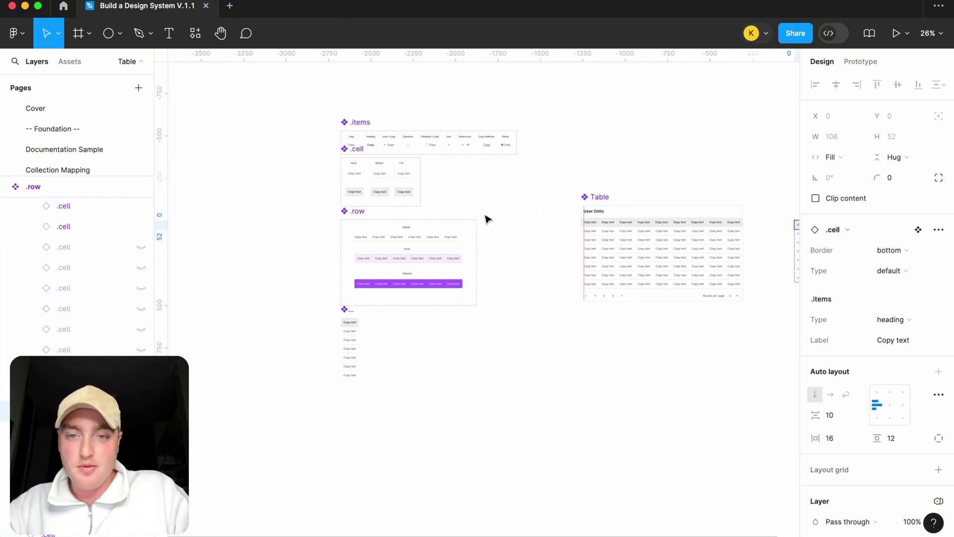
pyautogui.scroll(5, 400, 174)
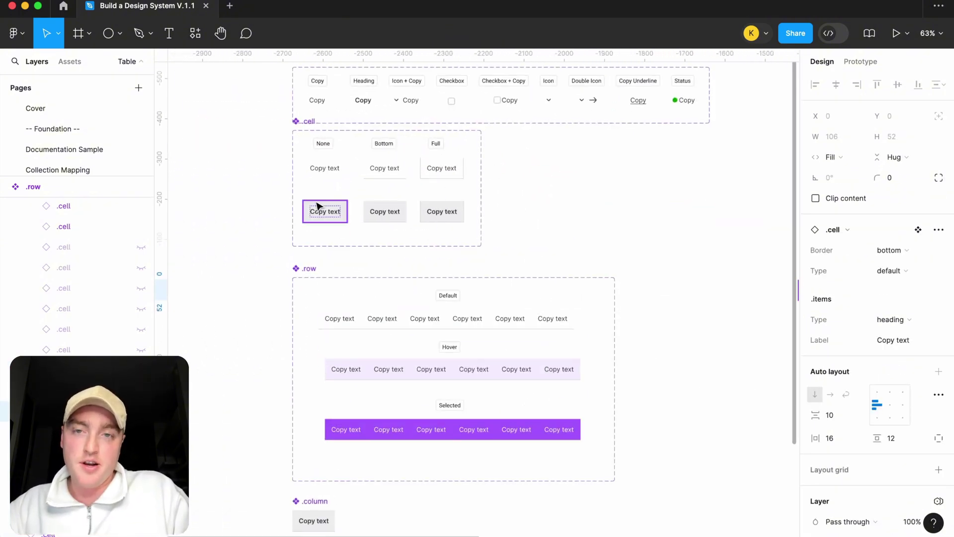
pyautogui.click(315, 132)
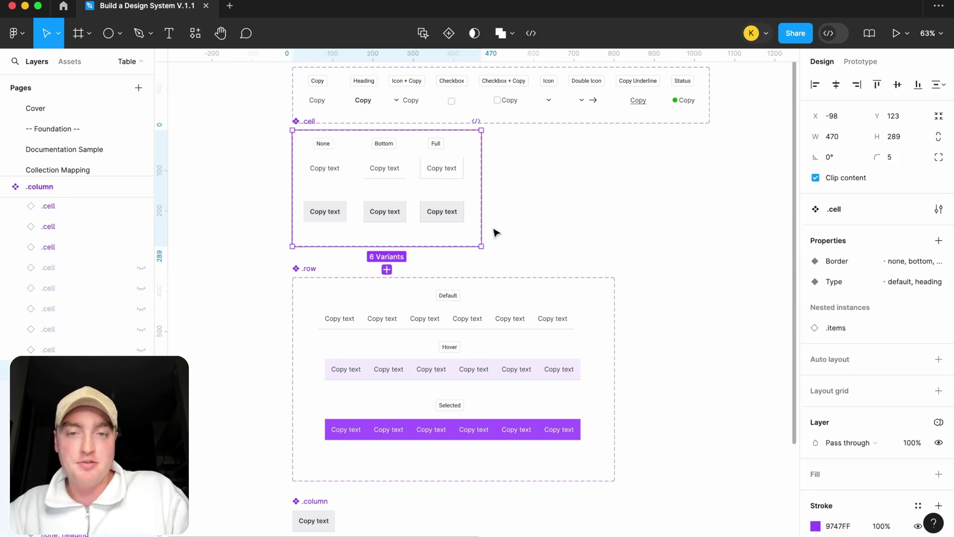
pyautogui.scroll(-3, 675, 239)
pyautogui.hscroll(10, 558, 271)
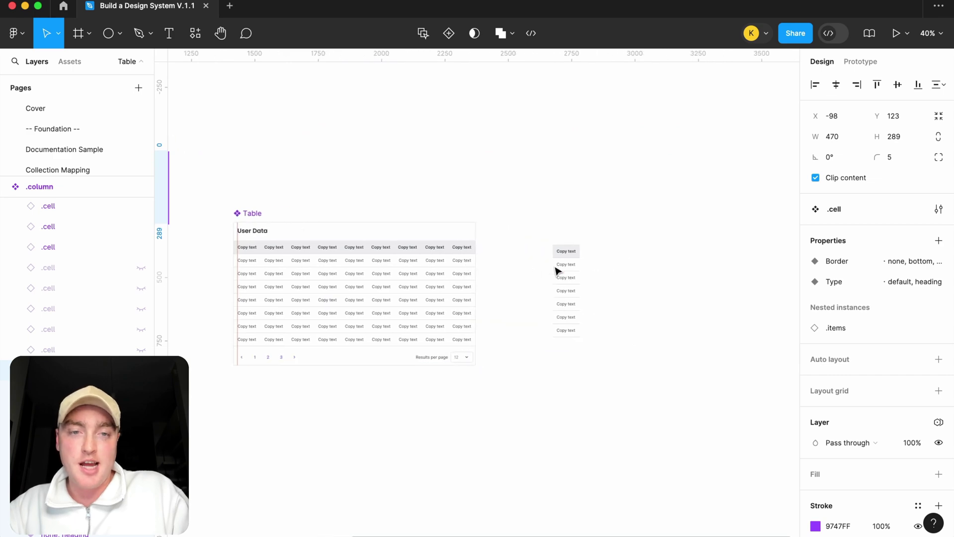
# Step: Set the Type of the top cell in the .column instance beside the Table component to heading
pyautogui.click(567, 256)
pyautogui.hscroll(-5, 655, 260)
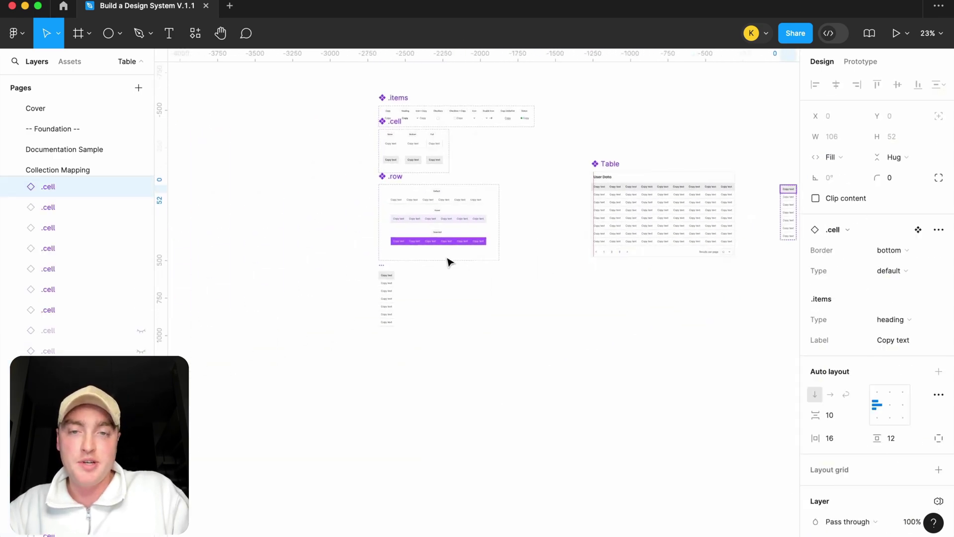
pyautogui.scroll(5, 448, 260)
pyautogui.hscroll(15, 308, 313)
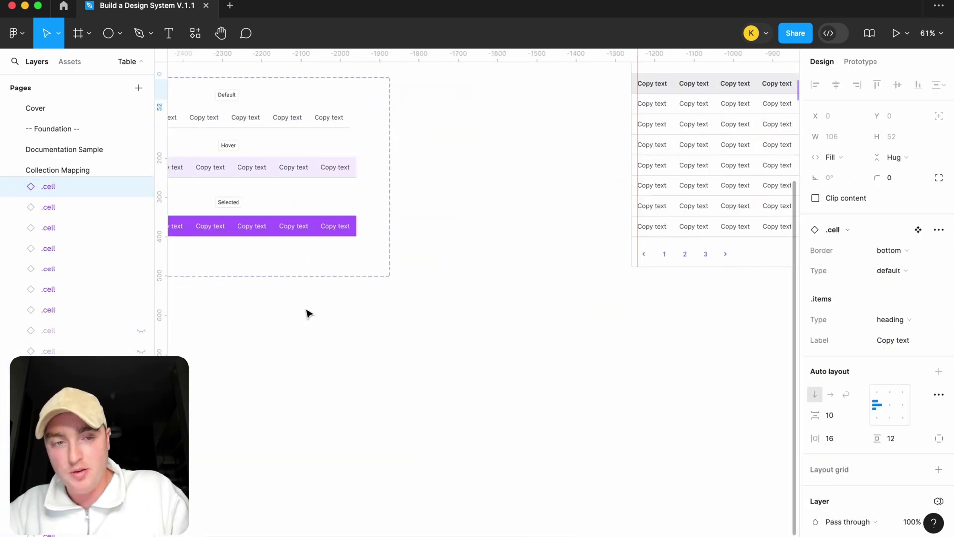
pyautogui.scroll(5, 308, 313)
pyautogui.click(904, 271)
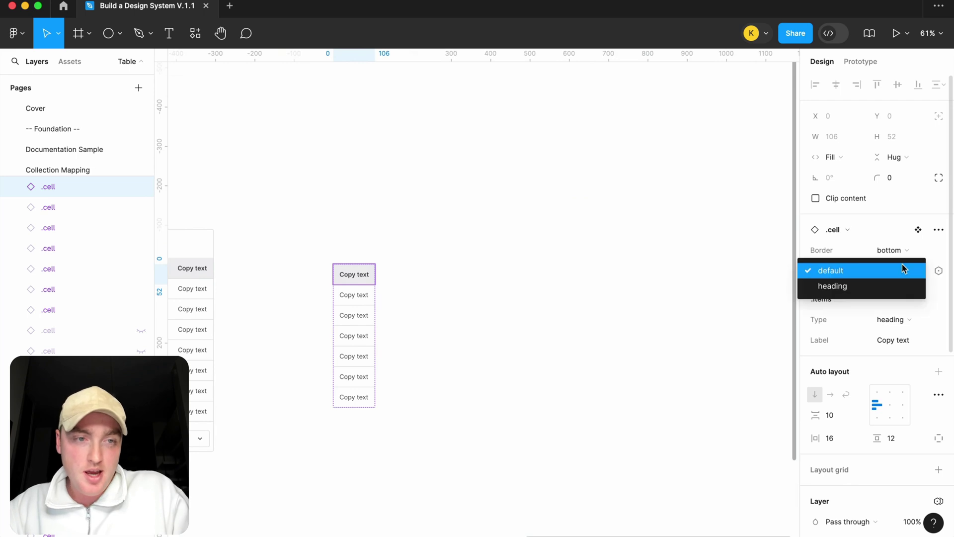
pyautogui.click(876, 285)
pyautogui.click(428, 283)
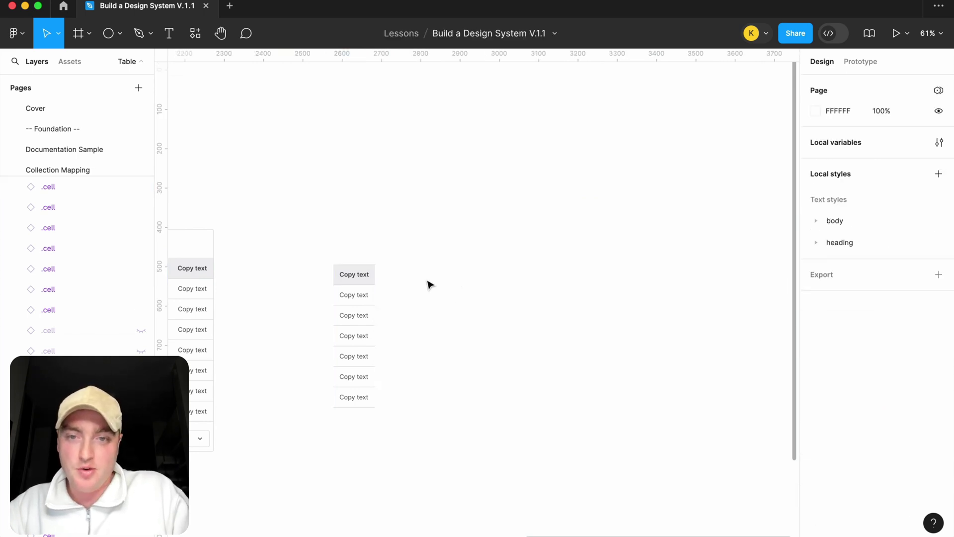
# Step: Duplicate the .column instance directly beside the original and wrap both columns in an auto layout frame
pyautogui.scroll(-3, 431, 291)
pyautogui.click(401, 296)
pyautogui.scroll(3, 402, 297)
pyautogui.scroll(3, 402, 298)
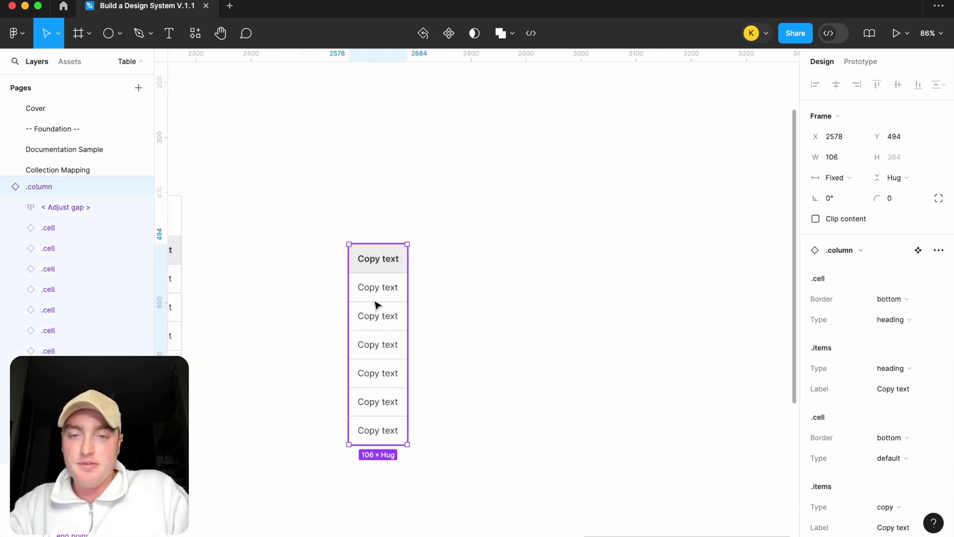
pyautogui.click(448, 284)
pyautogui.click(365, 278)
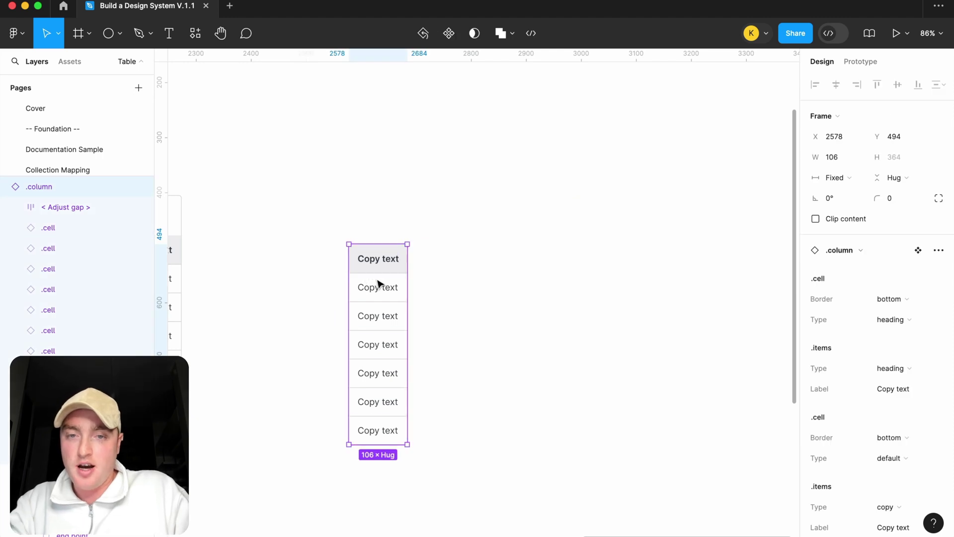
pyautogui.moveTo(379, 284); pyautogui.dragTo(439, 284)
pyautogui.click(528, 334)
pyautogui.press('super+a')
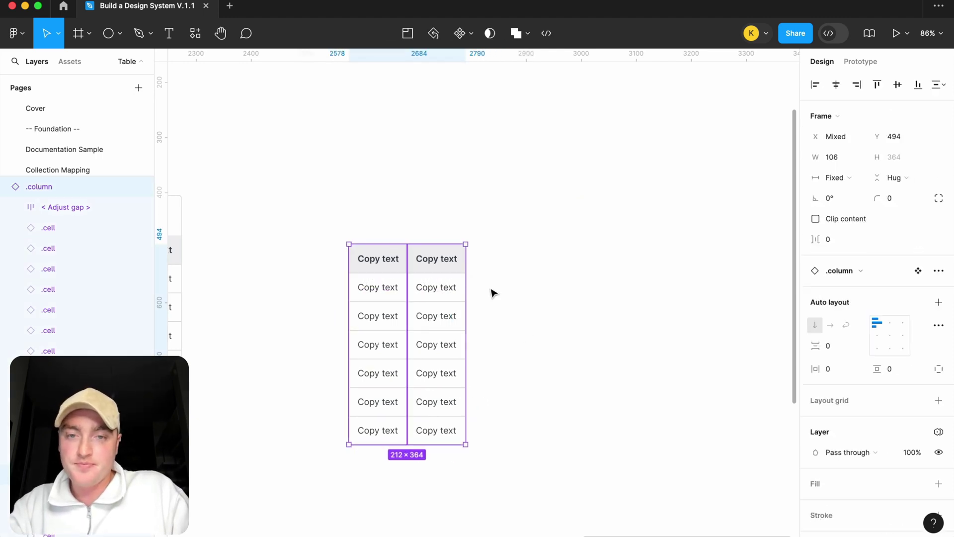
pyautogui.hotkey('shift', 'a')
# Step: Duplicate the column inside the auto layout frame until it holds nine columns side by side
pyautogui.click(435, 292)
pyautogui.press('super+d')
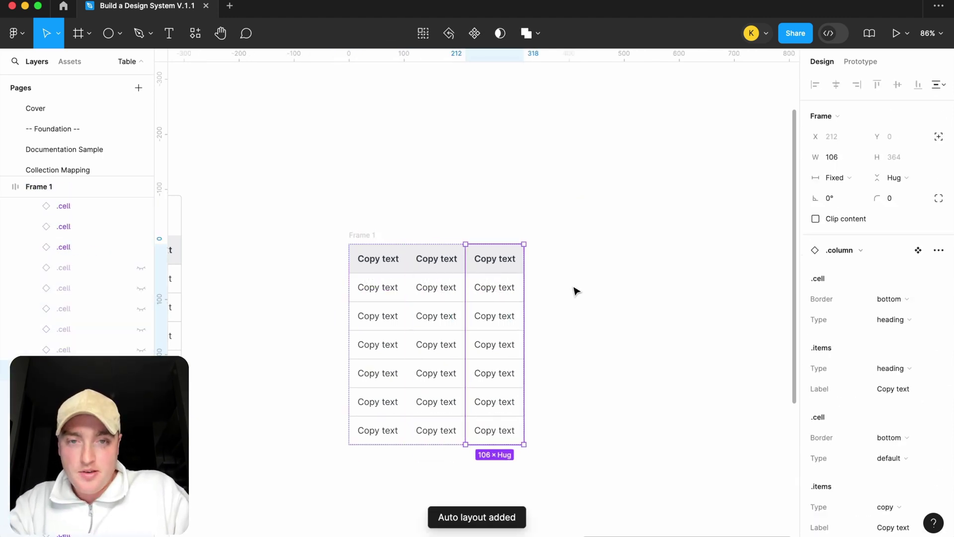
pyautogui.press('super+d')
pyautogui.press('super+d')
pyautogui.press('super+d')
pyautogui.press('super+d')
pyautogui.press('super+d')
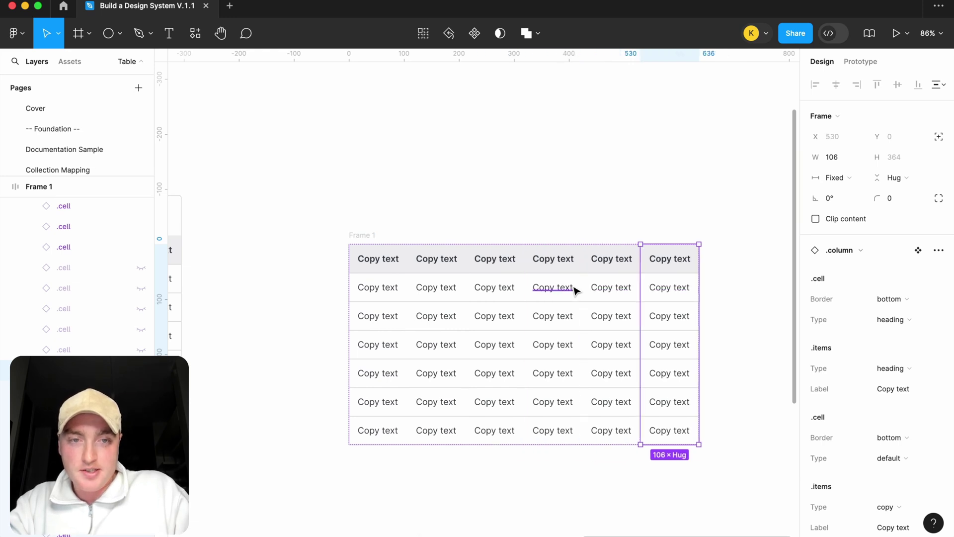
pyautogui.press('super+d')
pyautogui.hscroll(5, 575, 292)
pyautogui.scroll(-3, 575, 291)
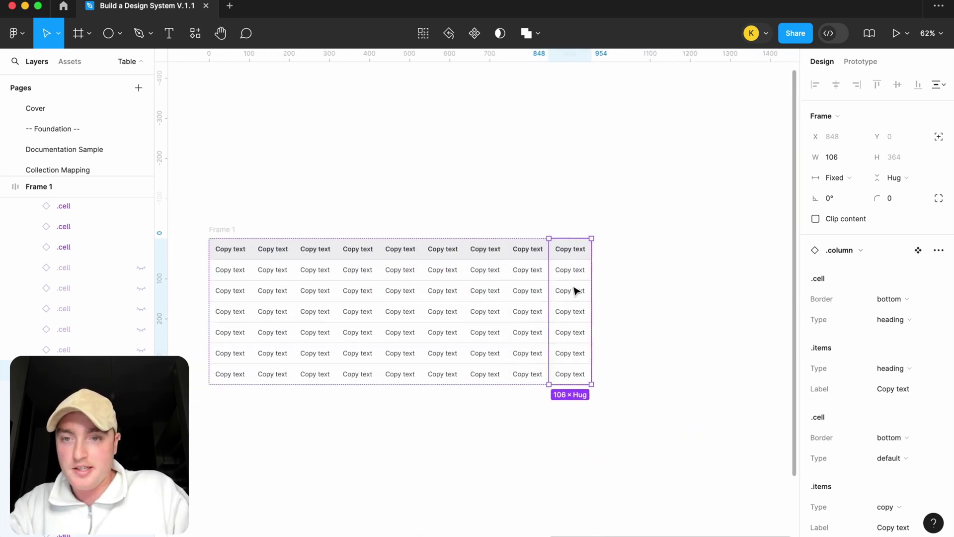
# Step: Rename the auto layout frame holding the nine columns as Content
pyautogui.hscroll(-1, 427, 253)
pyautogui.doubleClick(275, 215)
pyautogui.write('Cont')
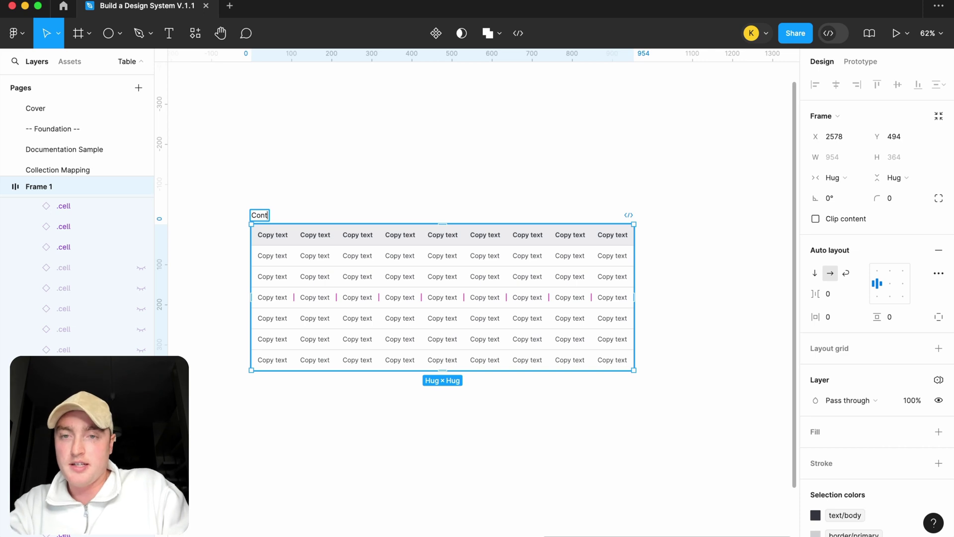
pyautogui.write('ent')
pyautogui.scroll(-3, 508, 172)
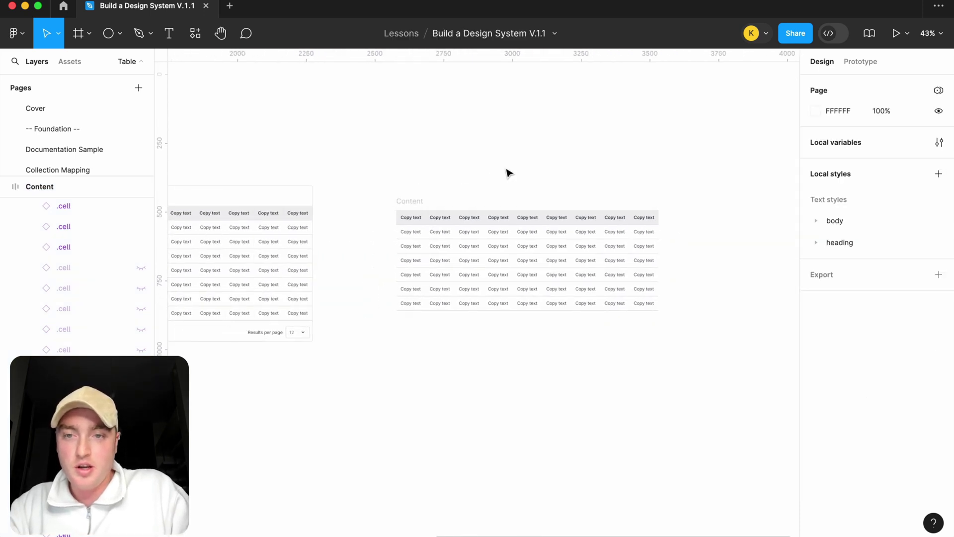
# Step: Place a copy of the Table component's pagination frame directly below the new Content frame, at about X 2578, Y 906
pyautogui.doubleClick(251, 330)
pyautogui.hscroll(-5, 251, 330)
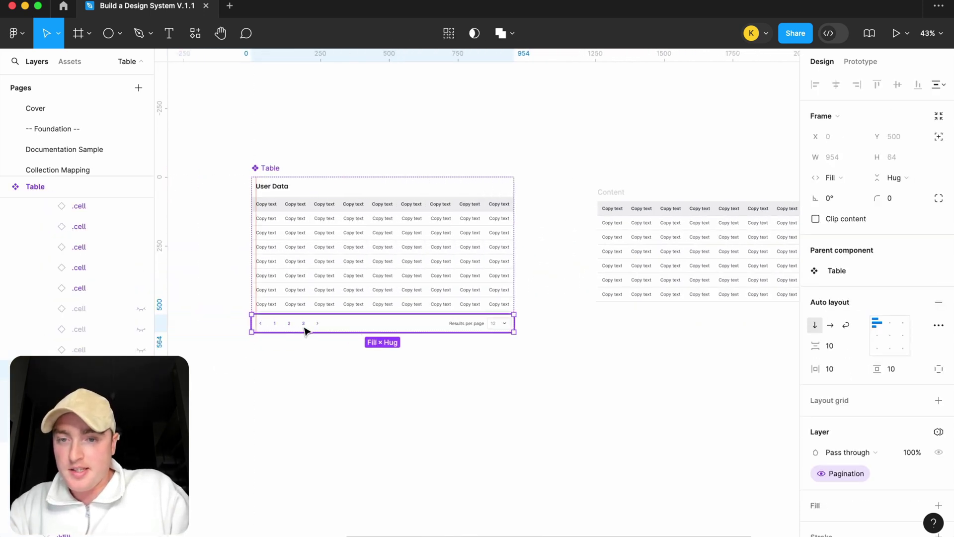
pyautogui.moveTo(305, 330); pyautogui.dragTo(312, 394)
pyautogui.moveTo(430, 372); pyautogui.dragTo(770, 305)
pyautogui.hscroll(5, 449, 219)
pyautogui.hscroll(-5, 449, 218)
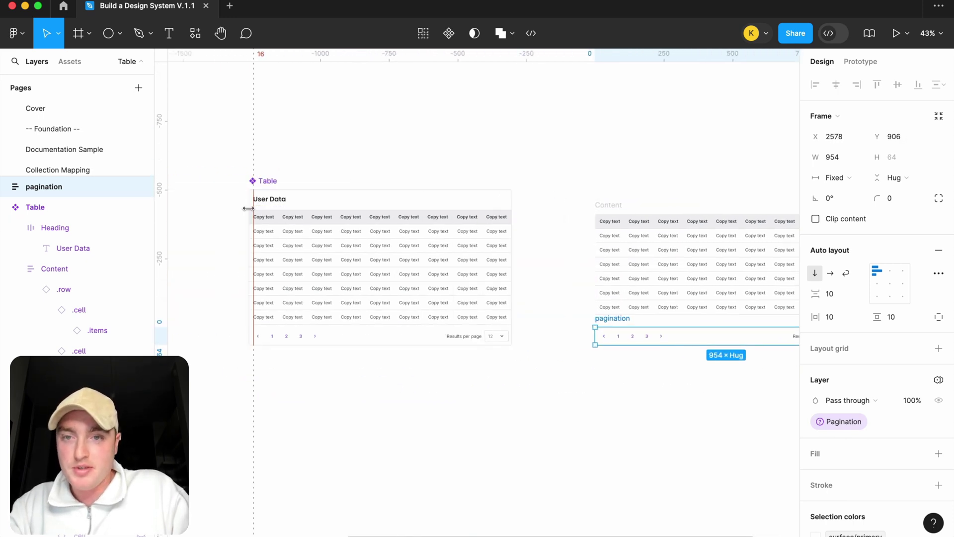
# Step: Place a copy of the Table component's Heading frame directly above the new Content frame
pyautogui.doubleClick(277, 198)
pyautogui.moveTo(277, 199); pyautogui.dragTo(619, 204)
pyautogui.hscroll(5, 615, 383)
pyautogui.click(615, 383)
# Step: Wrap the copied Heading, the Content and the pagination frames together in one vertical auto layout frame
pyautogui.scroll(3, 615, 382)
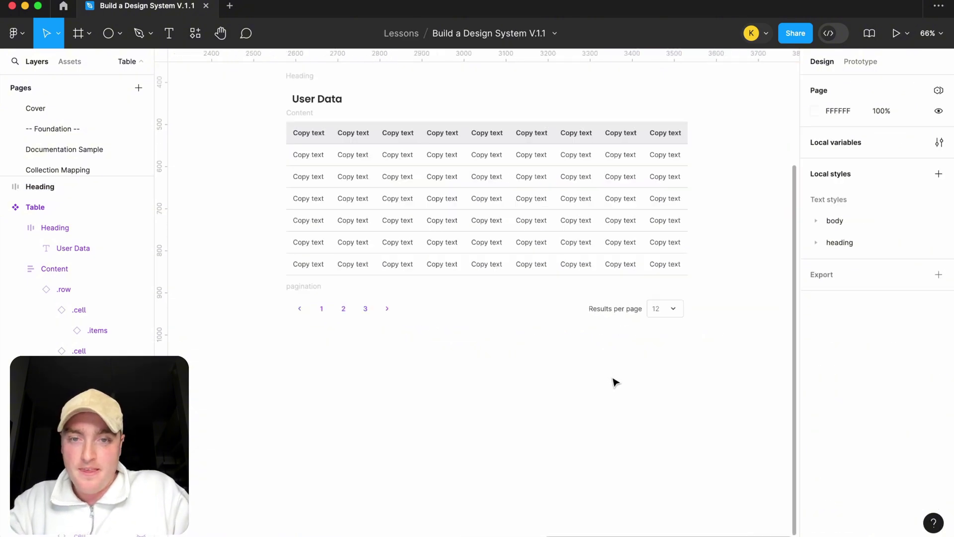
pyautogui.click(324, 292)
pyautogui.scroll(3, 324, 293)
pyautogui.keyDown('shift'); pyautogui.click(299, 154); pyautogui.keyUp('shift')
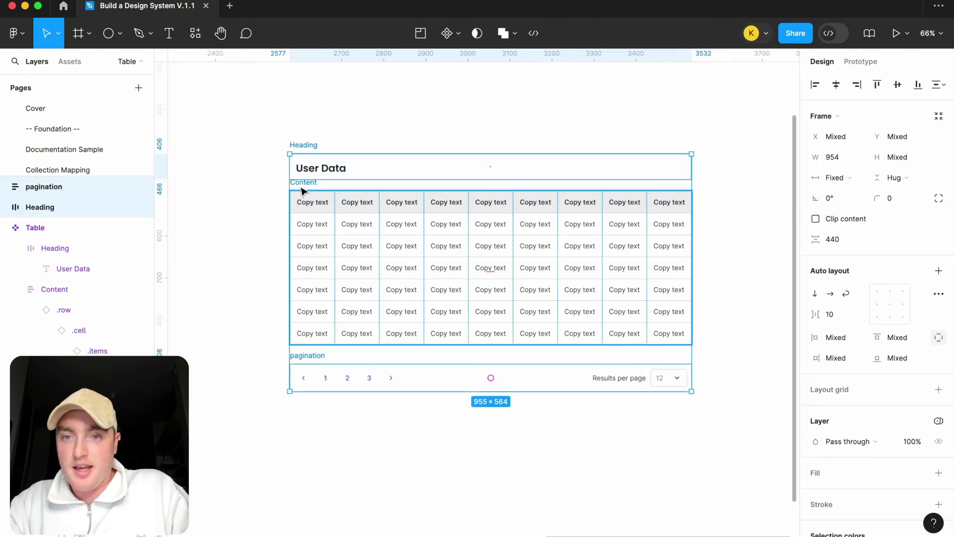
pyautogui.keyDown('shift'); pyautogui.click(305, 188); pyautogui.keyUp('shift')
pyautogui.hotkey('shift', 'a')
# Step: Set the vertical gap of the new auto layout frame around heading, content and pagination to 12
pyautogui.hscroll(-10, 426, 171)
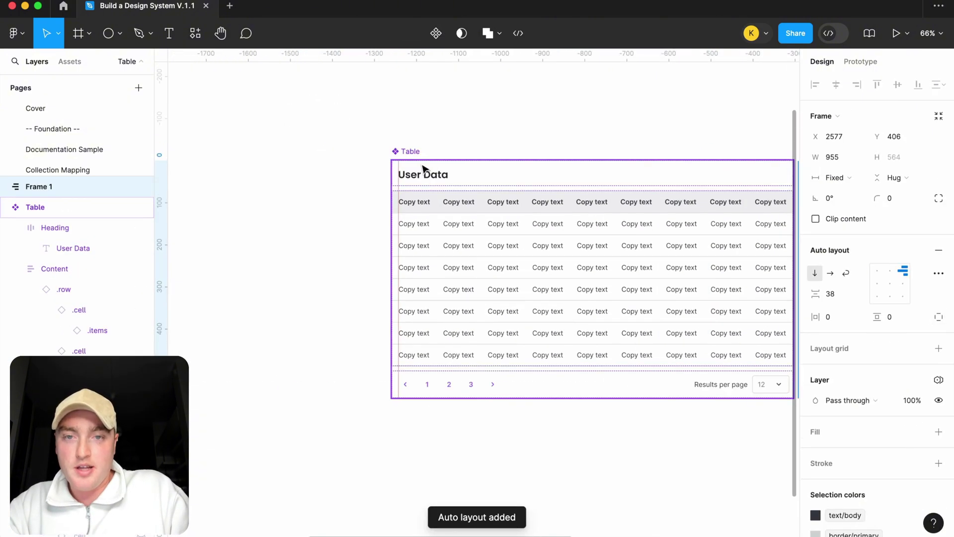
pyautogui.click(430, 174)
pyautogui.hscroll(12, 590, 304)
pyautogui.click(203, 145)
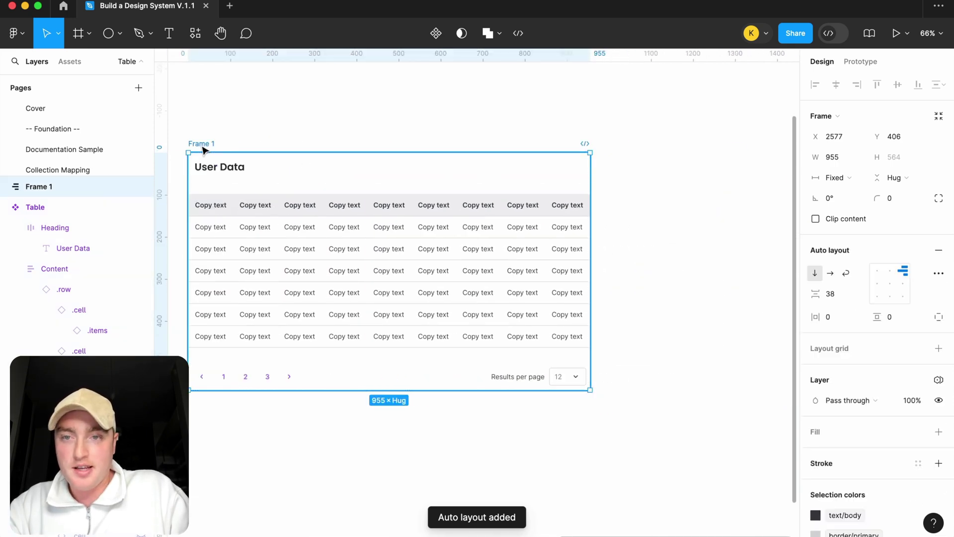
pyautogui.click(833, 294)
pyautogui.write('12')
pyautogui.press('Return')
pyautogui.hscroll(-5, 309, 144)
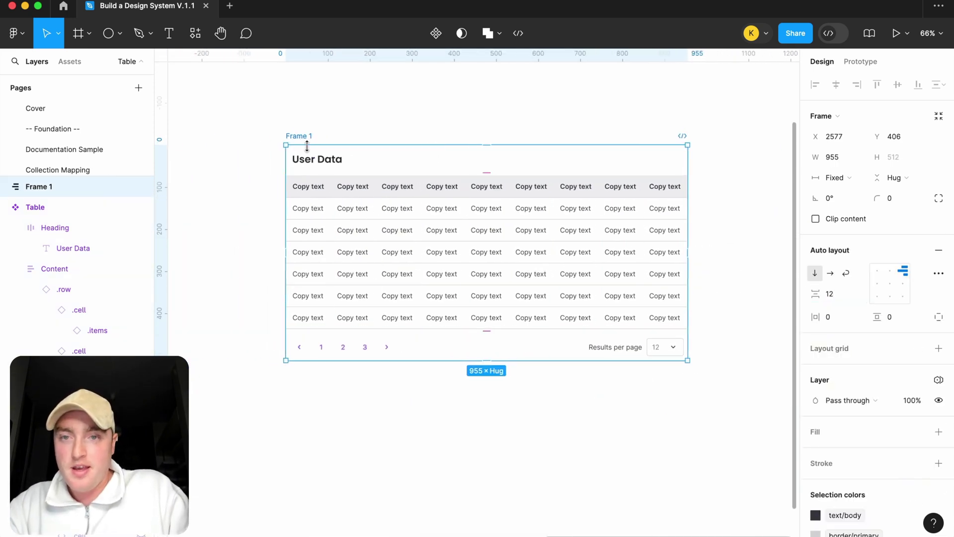
# Step: Rename the combined frame as Table Columns
pyautogui.doubleClick(302, 135)
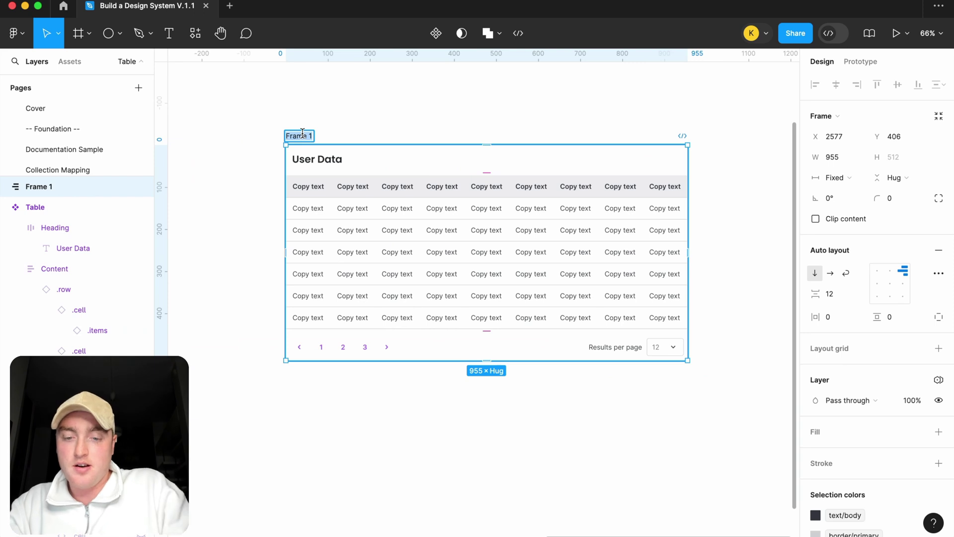
pyautogui.write('Tbal')
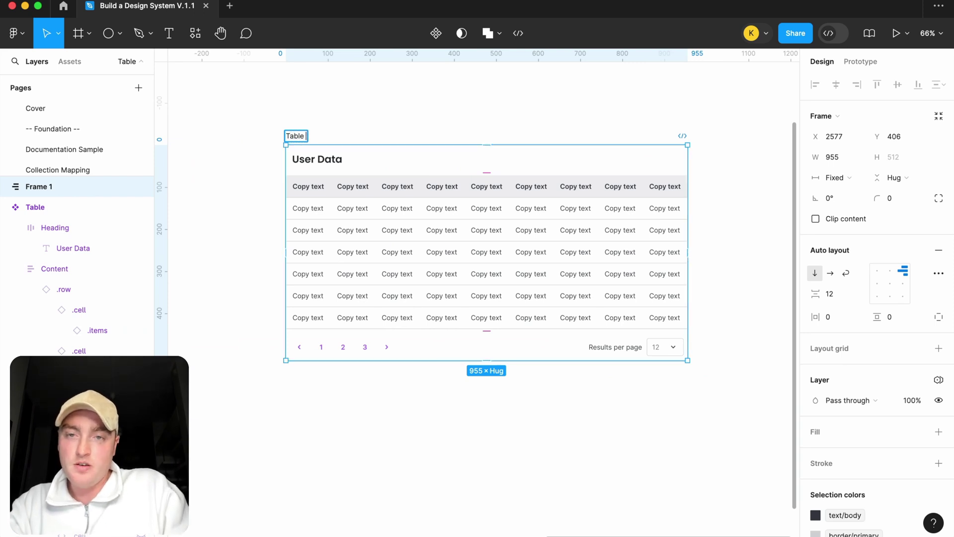
pyautogui.write('e Columns')
pyautogui.press('Return')
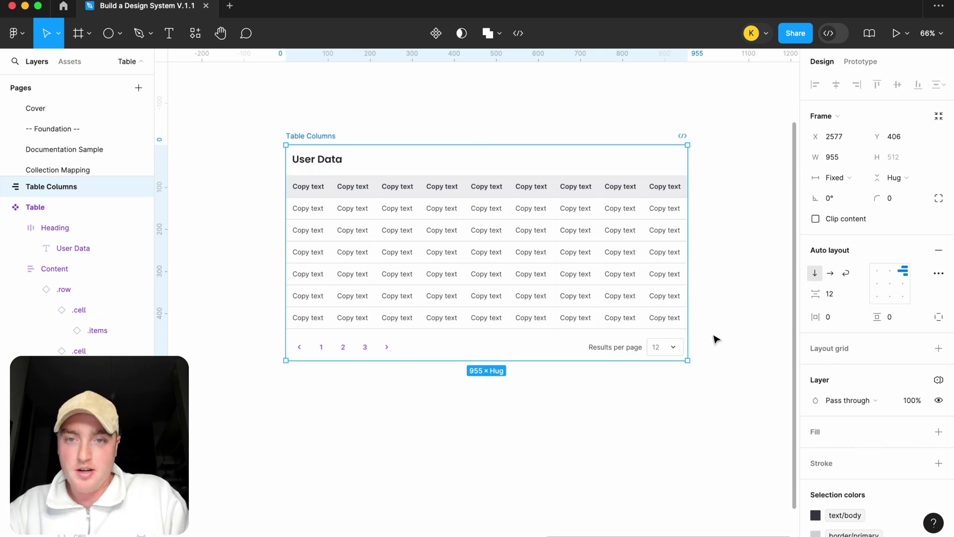
# Step: Turn the Table Columns frame into a component and place an instance of it directly below
pyautogui.scroll(-1, 704, 339)
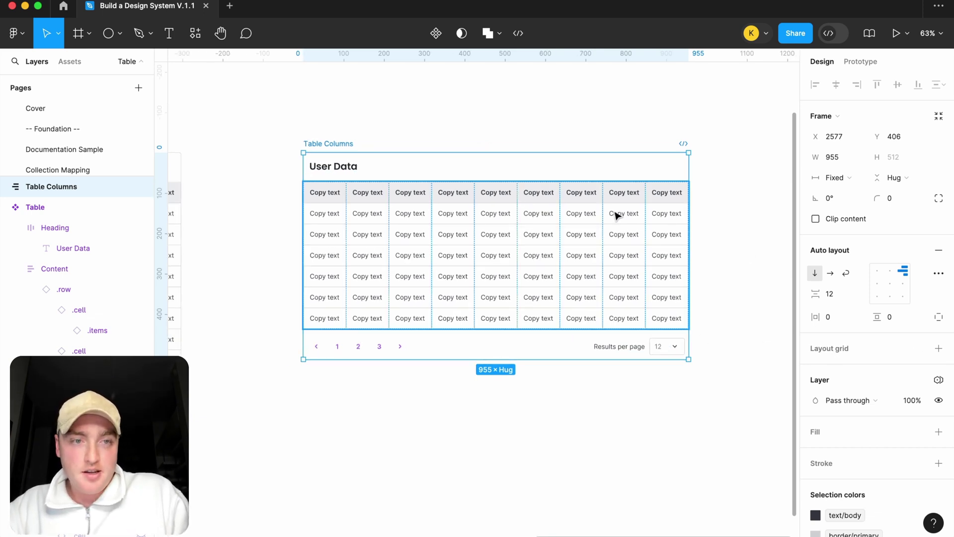
pyautogui.rightClick(348, 148)
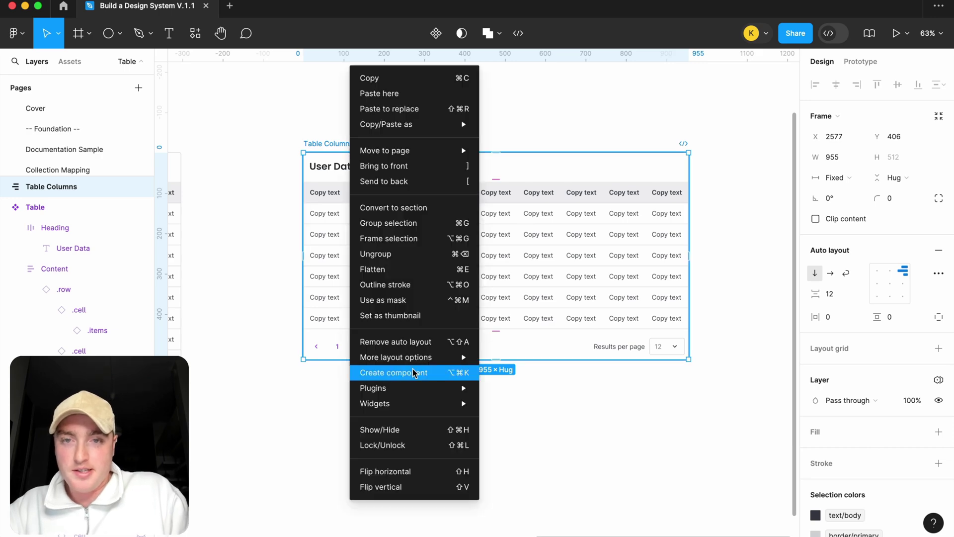
pyautogui.click(420, 373)
pyautogui.moveTo(443, 274); pyautogui.dragTo(443, 399)
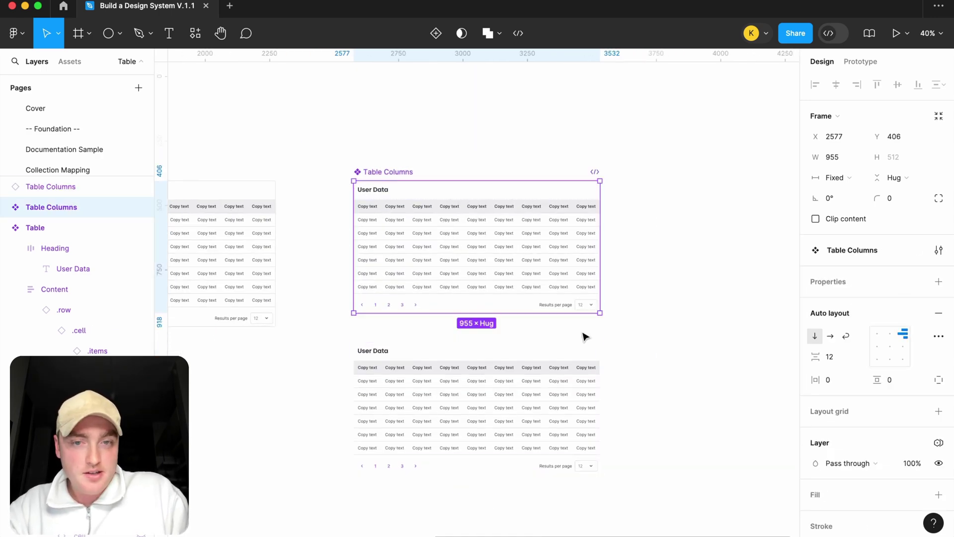
# Step: Detach the old visibility property from the Table Columns component's pagination layer and create a boolean property named Pagination with value True
pyautogui.click(497, 468)
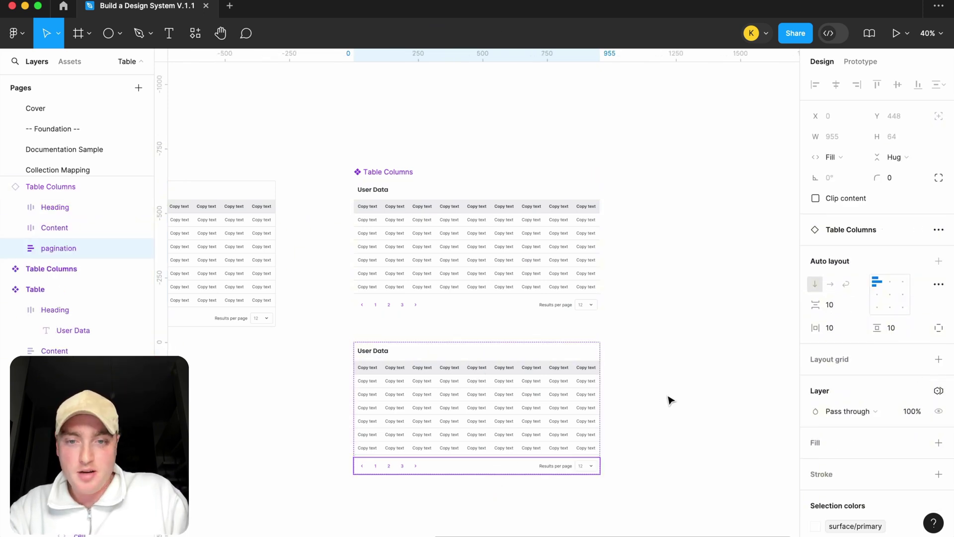
pyautogui.scroll(-1, 665, 398)
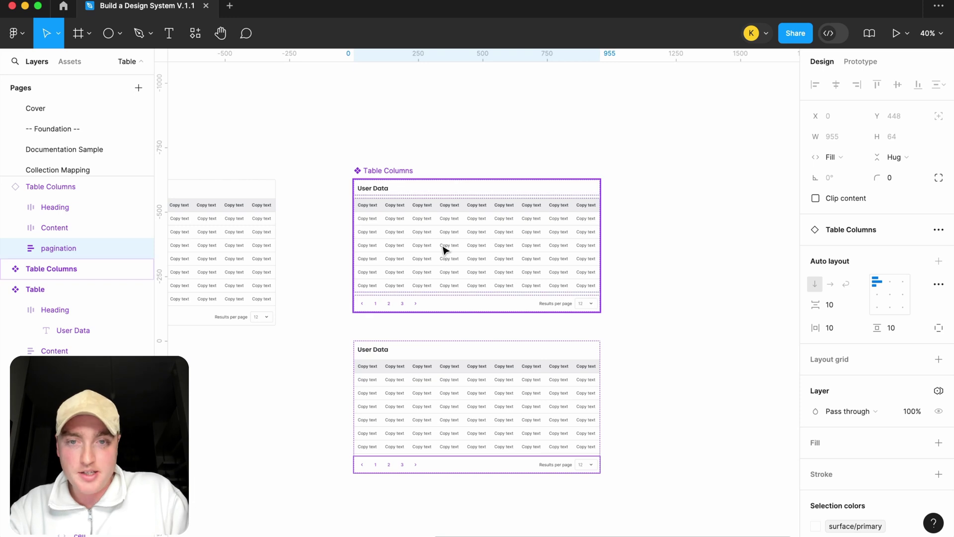
pyautogui.click(426, 309)
pyautogui.scroll(-2, 899, 407)
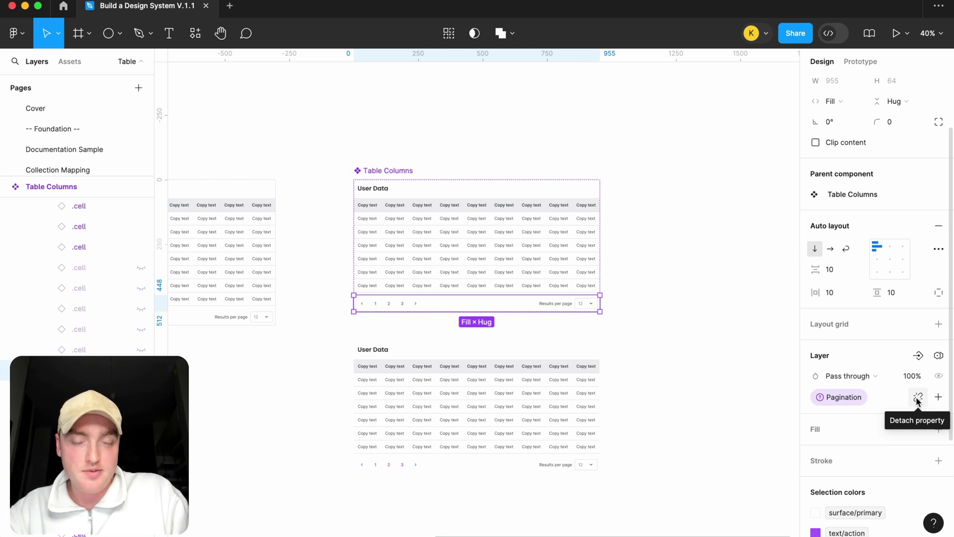
pyautogui.click(918, 400)
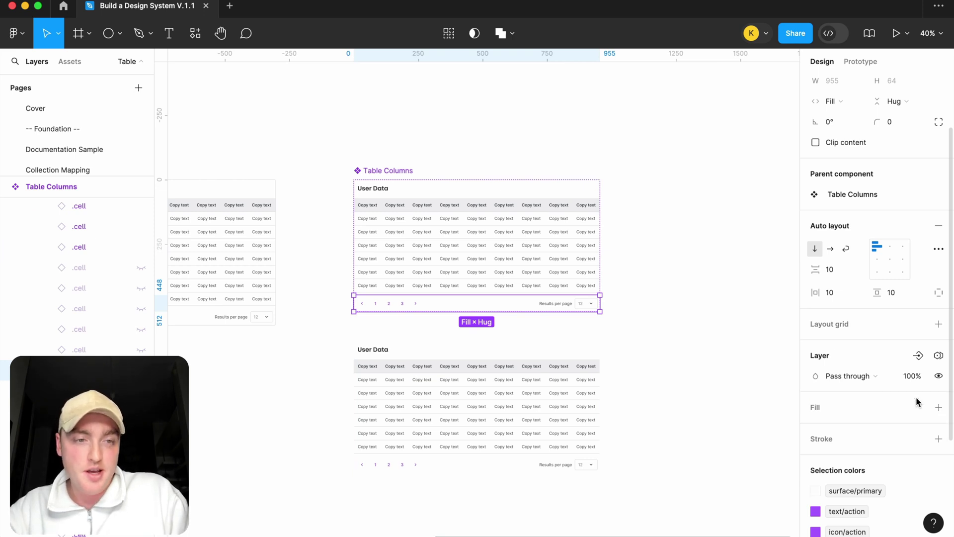
pyautogui.click(918, 356)
pyautogui.write('Pagination')
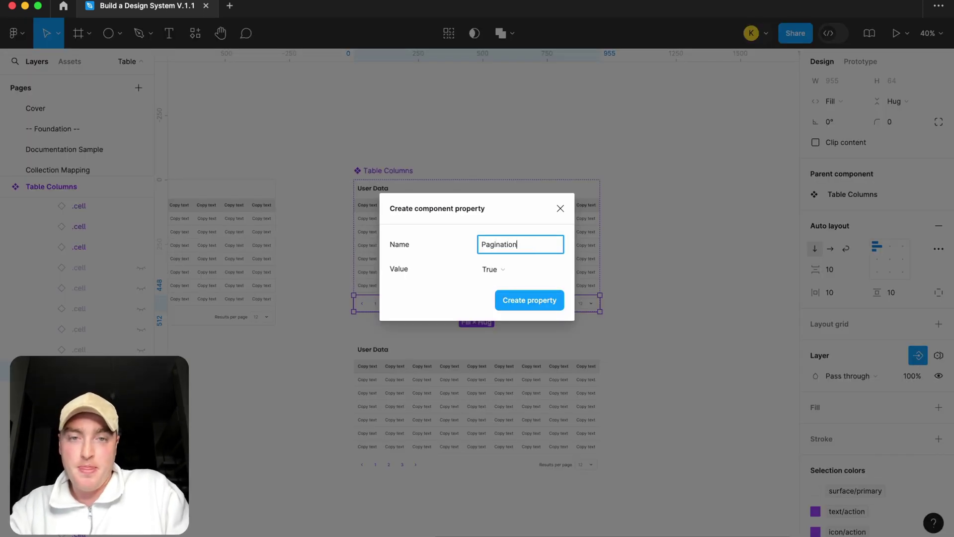
pyautogui.press('Return')
# Step: Test the Pagination toggle on the Table Columns instance and leave it switched off
pyautogui.click(465, 365)
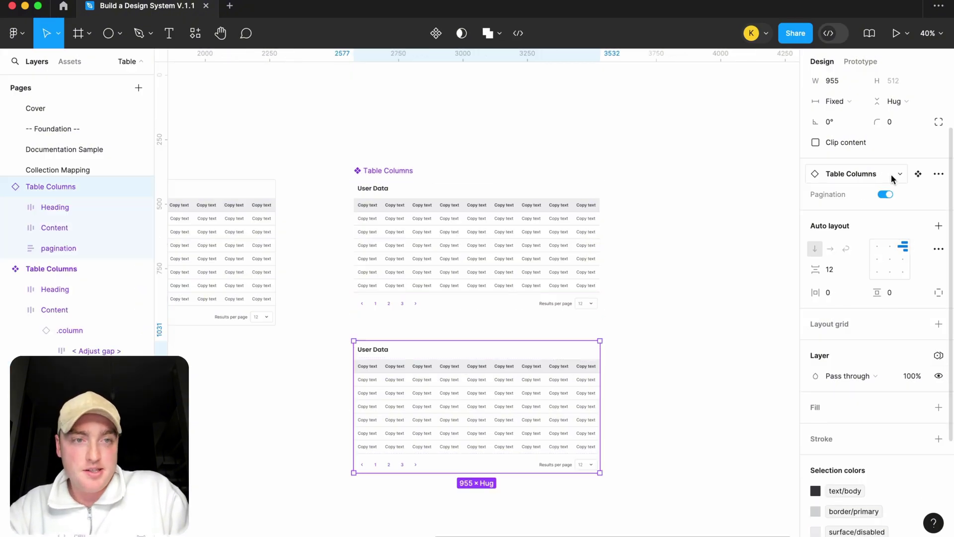
pyautogui.click(885, 195)
pyautogui.click(885, 195)
pyautogui.click(885, 195)
pyautogui.click(710, 362)
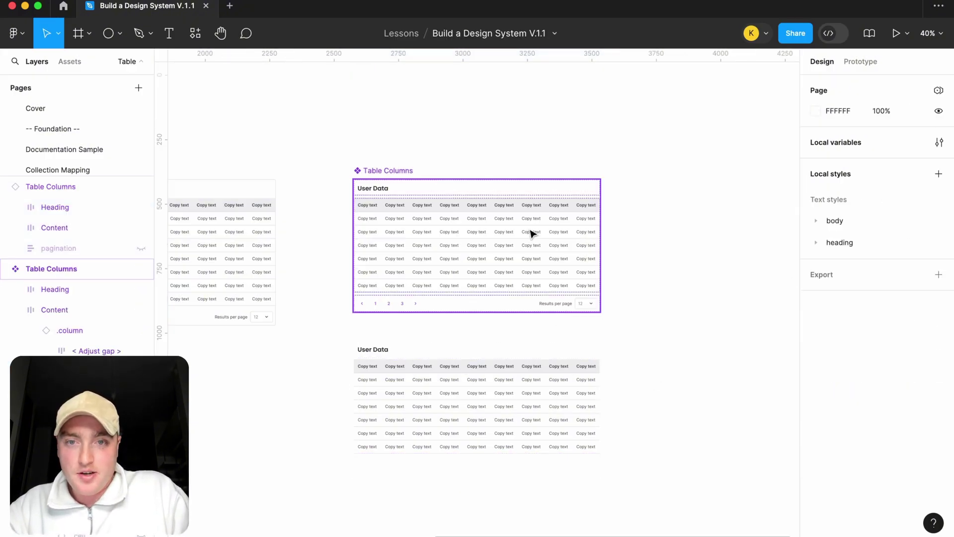
# Step: Detach the old visibility property from the Table Columns component's heading layer and create a boolean property named Heading with value True
pyautogui.click(419, 192)
pyautogui.click(419, 192)
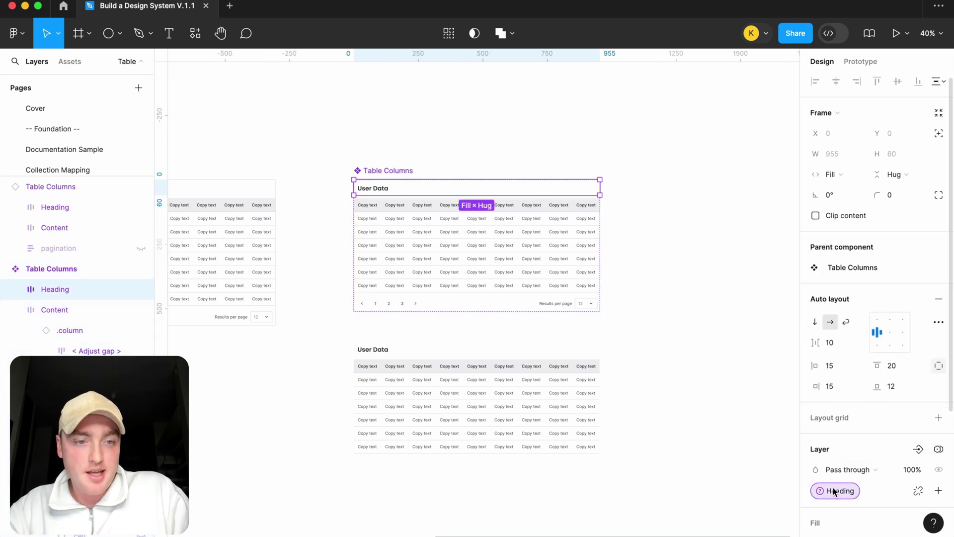
pyautogui.scroll(-2, 853, 492)
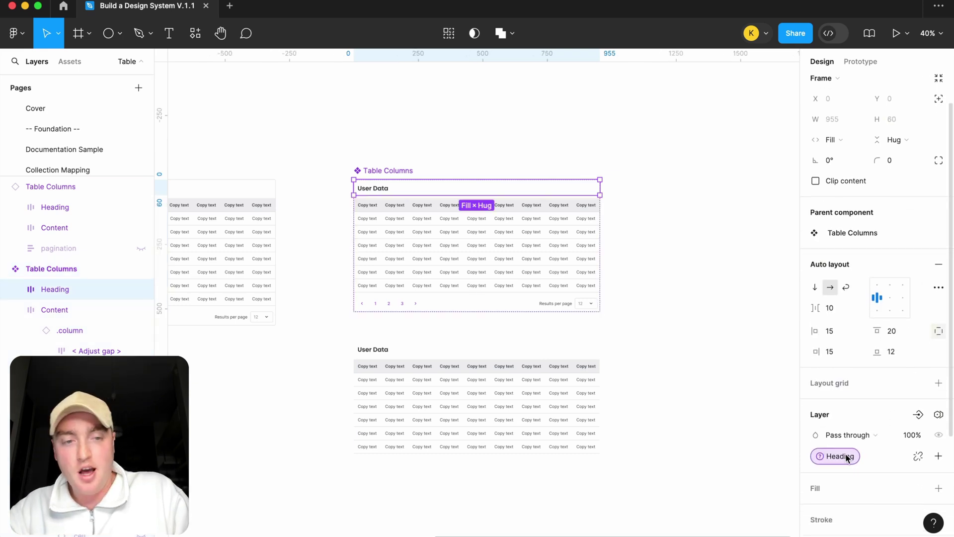
pyautogui.click(919, 456)
pyautogui.click(919, 414)
pyautogui.click(881, 469)
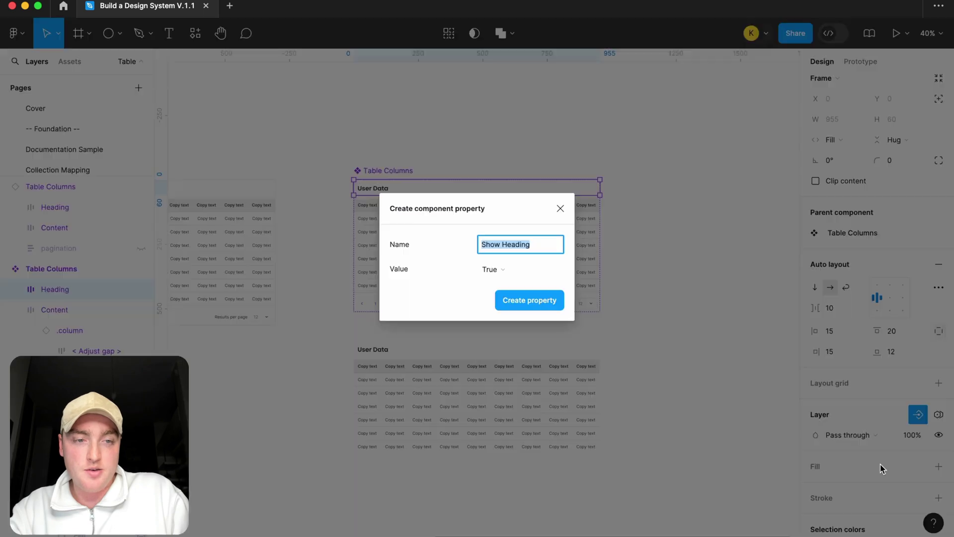
pyautogui.write('Heading')
pyautogui.press('Return')
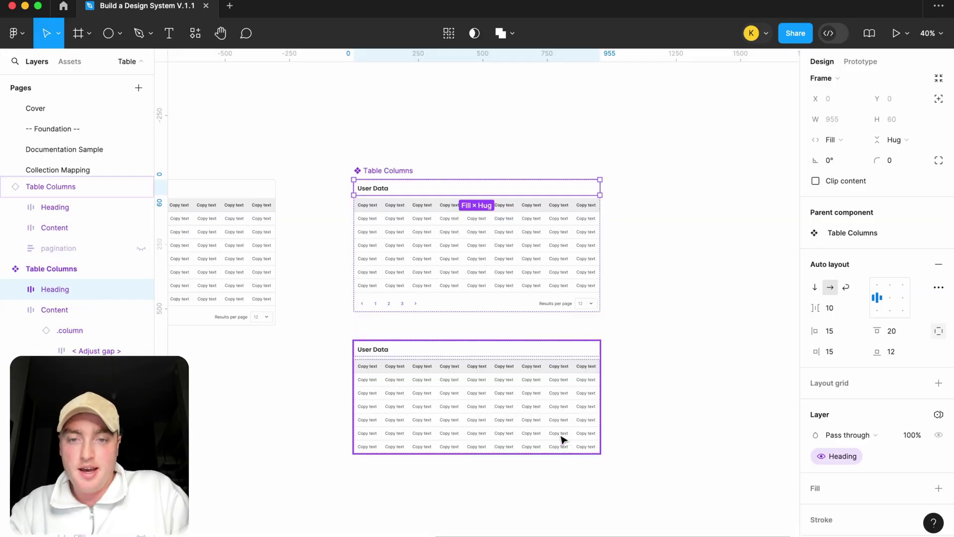
# Step: Test the Heading toggle on the Table Columns instance and leave it switched on
pyautogui.click(576, 433)
pyautogui.click(886, 254)
pyautogui.click(885, 253)
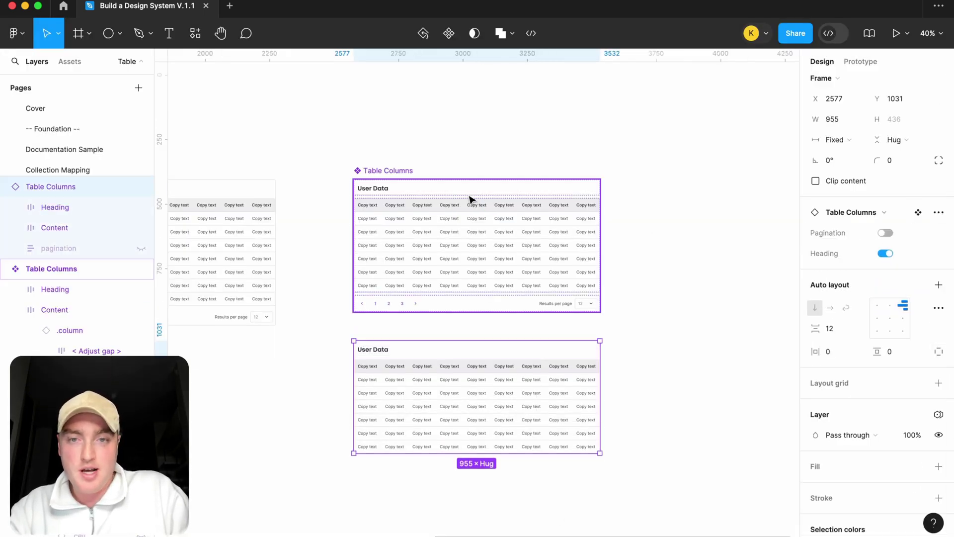
# Step: Add a stroke to the Table Columns main component and align it Outside
pyautogui.click(415, 175)
pyautogui.scroll(-3, 940, 448)
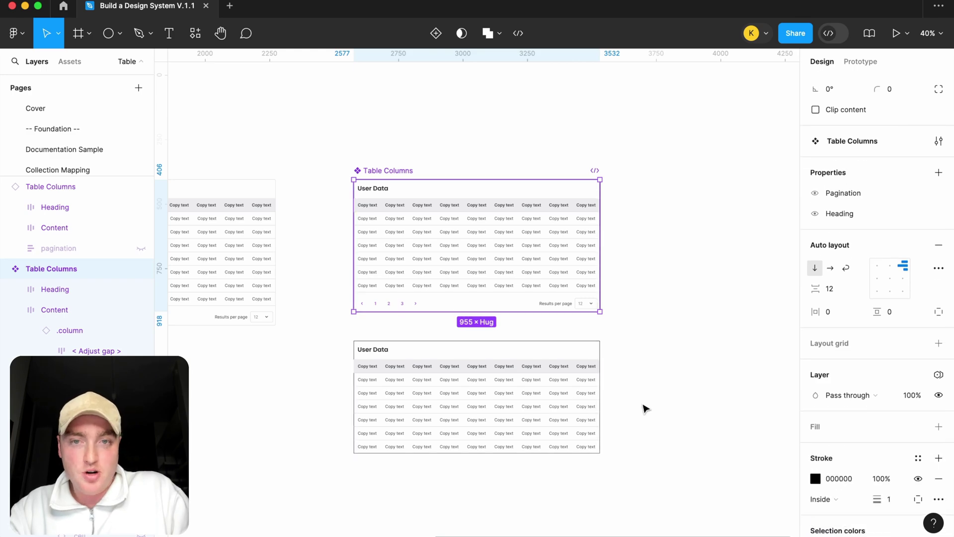
pyautogui.scroll(5, 458, 239)
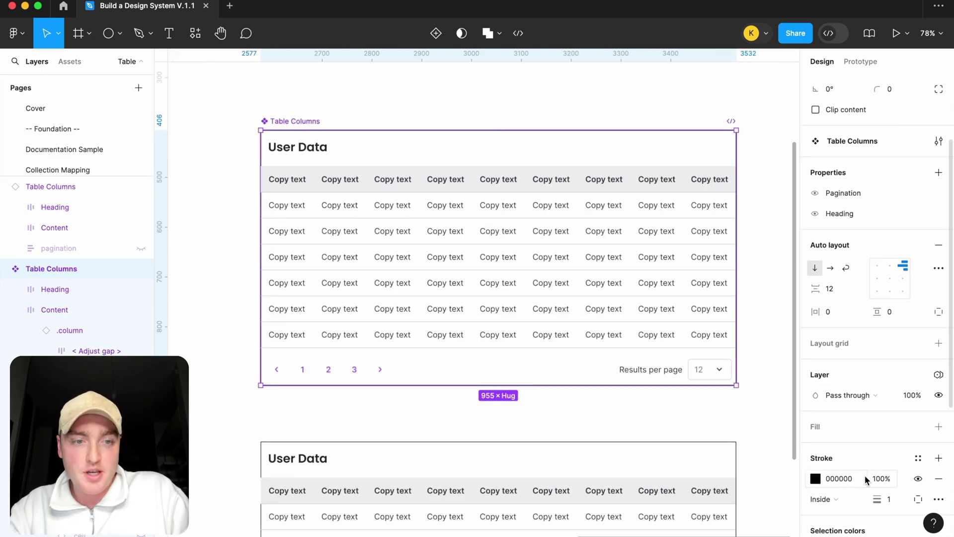
pyautogui.click(851, 510)
pyautogui.click(839, 514)
# Step: Bind the Table Columns stroke weight to the width variable of 1 and apply the border/primary colour to the stroke
pyautogui.scroll(-5, 862, 419)
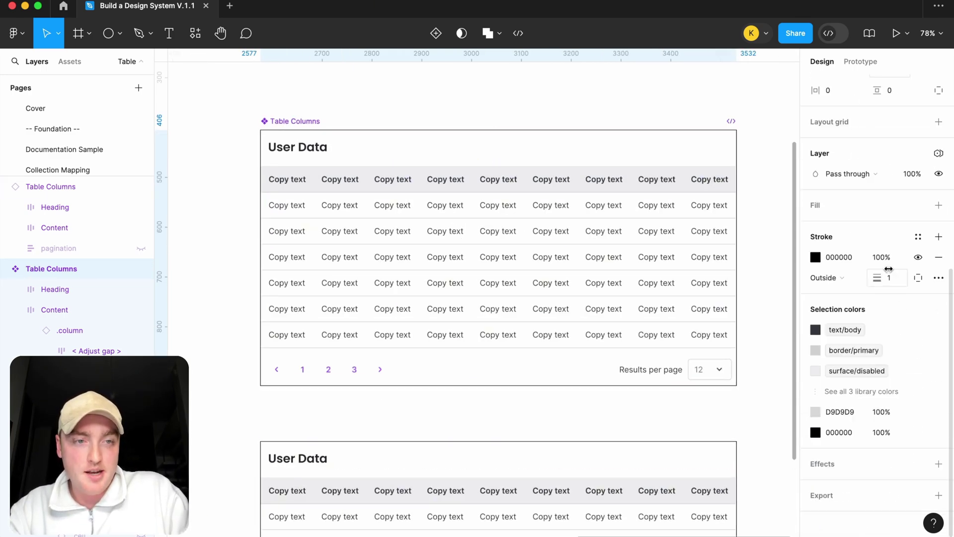
pyautogui.rightClick(890, 281)
pyautogui.click(903, 366)
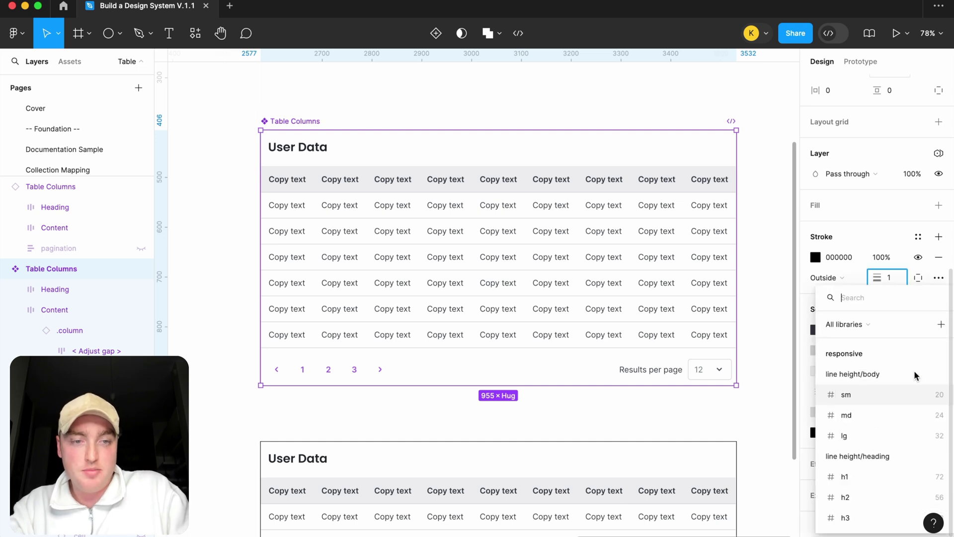
pyautogui.write('wid')
pyautogui.click(878, 395)
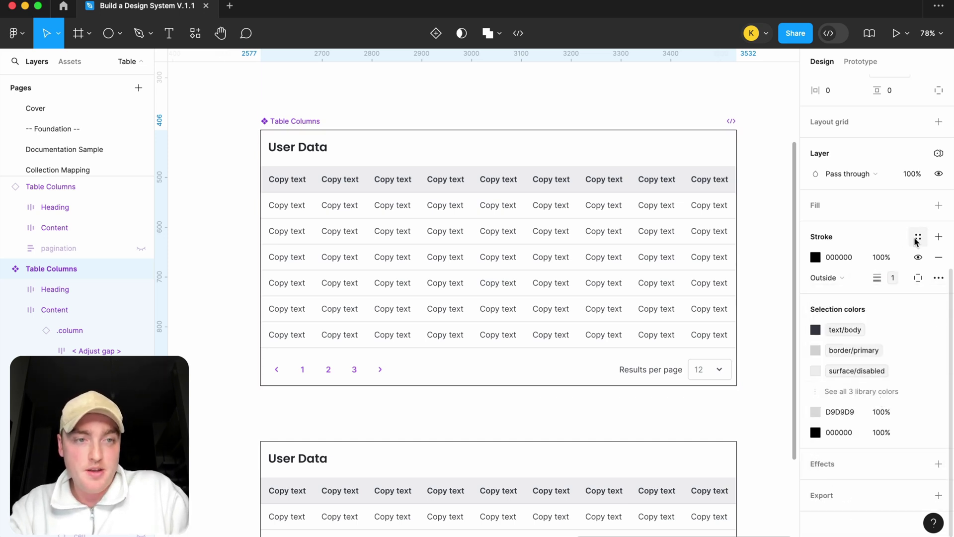
pyautogui.click(917, 239)
pyautogui.write('bor')
pyautogui.click(729, 348)
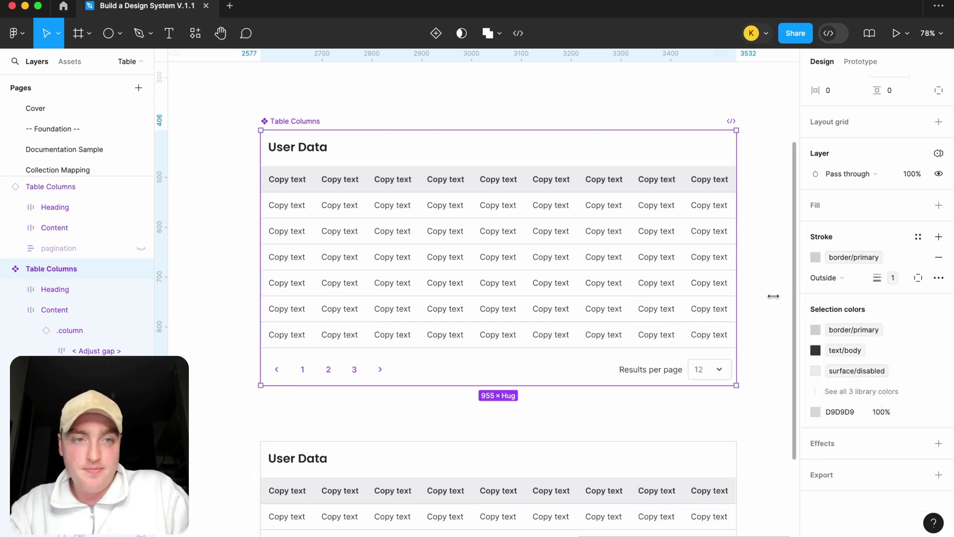
# Step: Bind the Table Columns component's corner radius to the radius variable of 4
pyautogui.scroll(5, 905, 230)
pyautogui.click(915, 119)
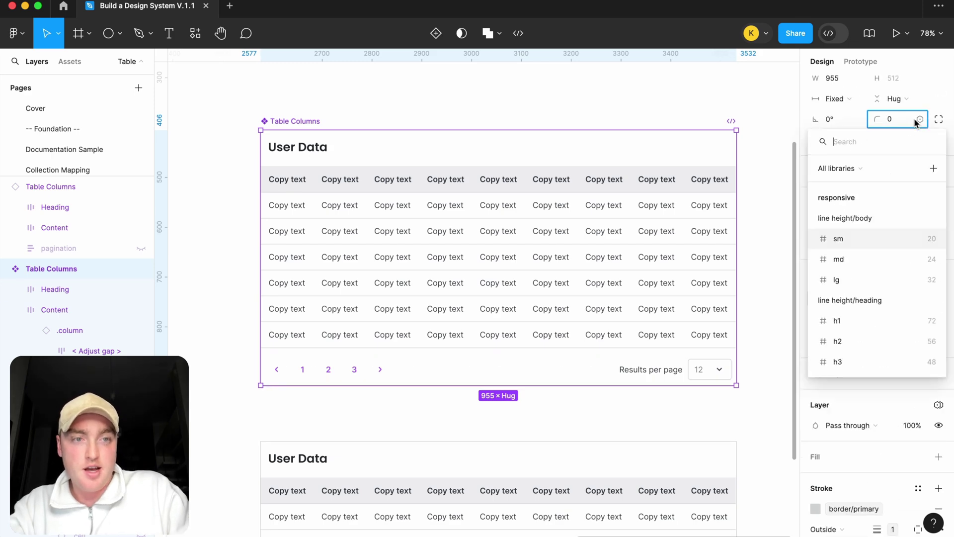
pyautogui.write('rad')
pyautogui.click(866, 258)
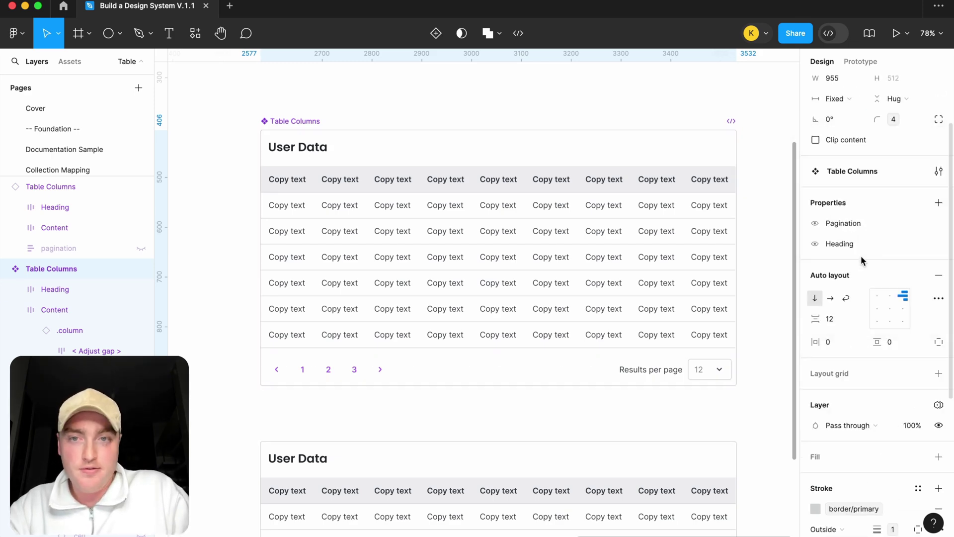
pyautogui.click(637, 81)
# Step: Switch off Heading on the Table Columns test instance, then delete the instance
pyautogui.scroll(-5, 740, 283)
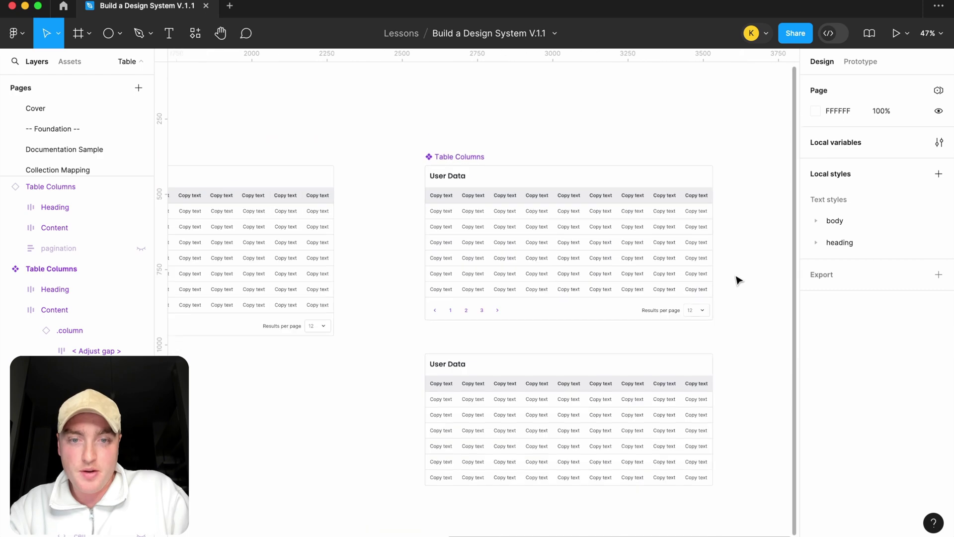
pyautogui.click(596, 335)
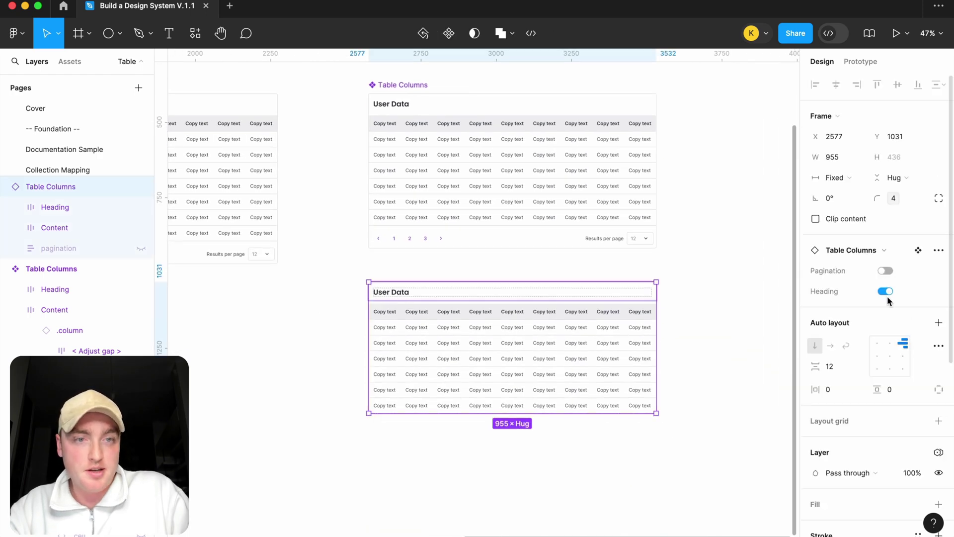
pyautogui.click(886, 292)
pyautogui.click(720, 262)
pyautogui.scroll(-4, 720, 262)
pyautogui.click(616, 297)
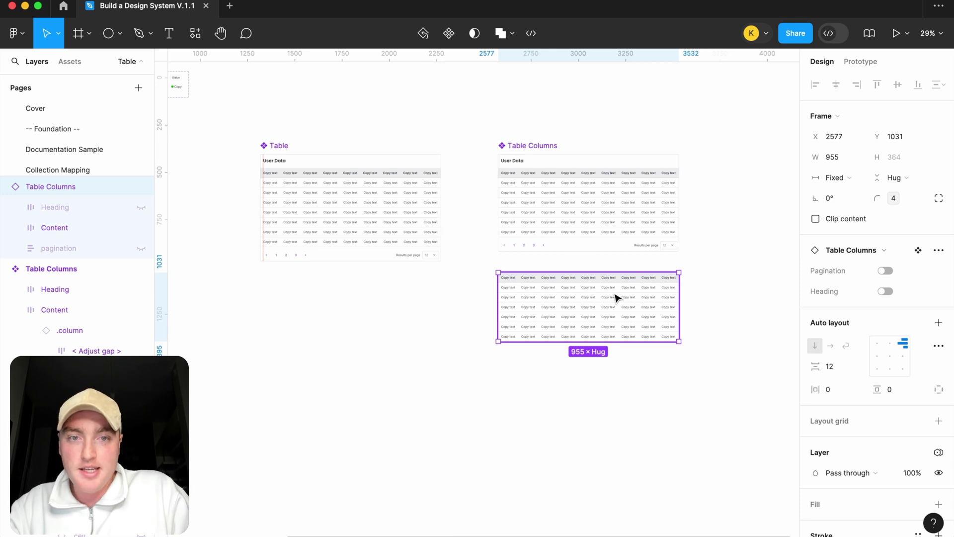
pyautogui.press('Delete')
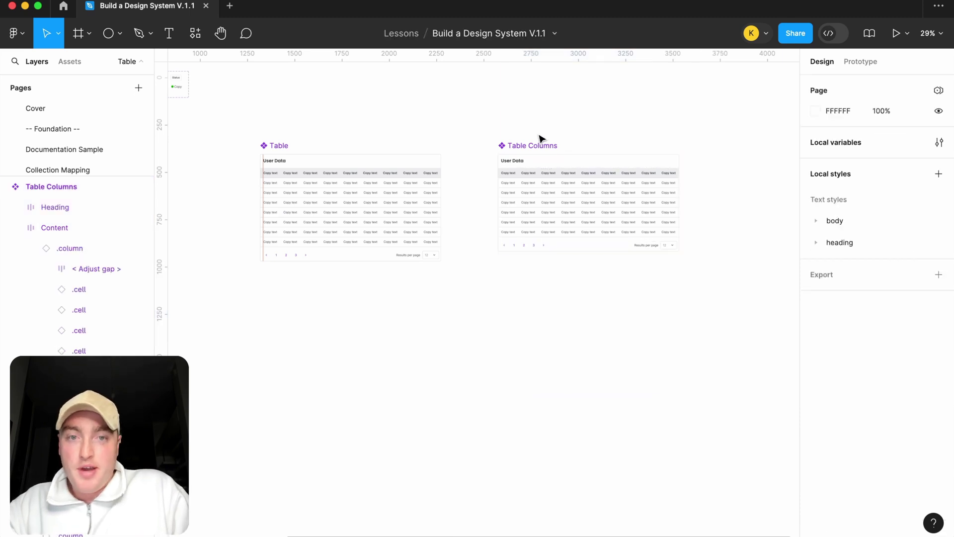
# Step: Move the Table Columns component closer to the Table component and combine the two as variants
pyautogui.moveTo(537, 147); pyautogui.dragTo(513, 148)
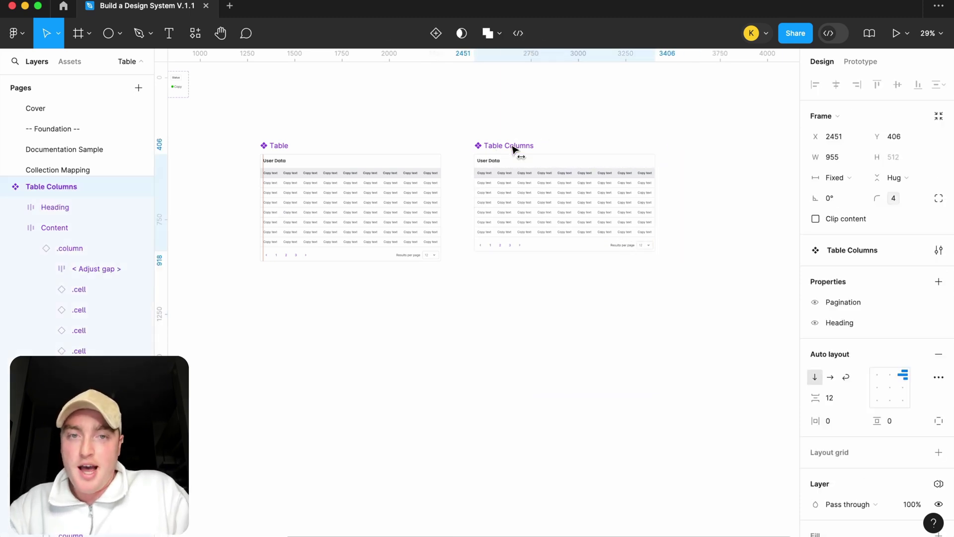
pyautogui.keyDown('shift'); pyautogui.click(274, 146); pyautogui.keyUp('shift')
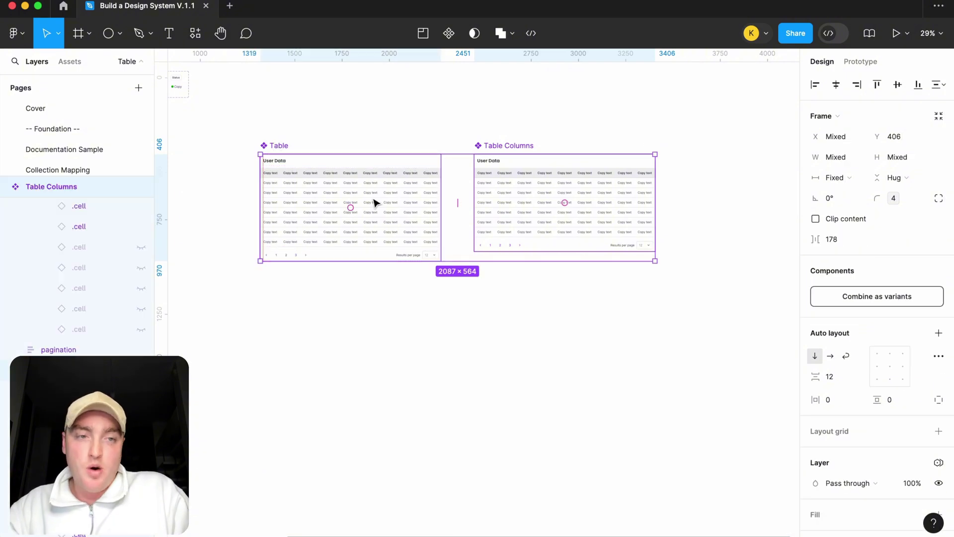
pyautogui.click(851, 297)
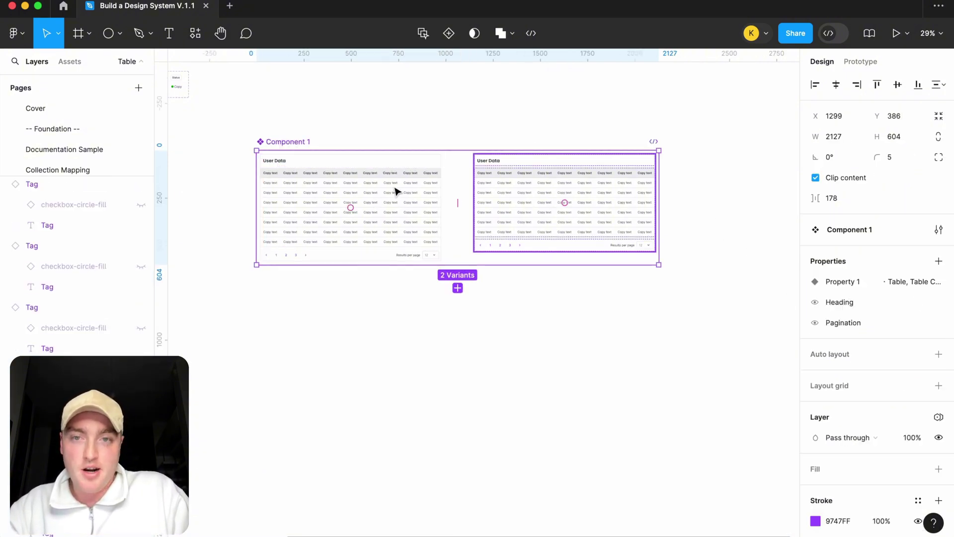
# Step: Rename the new component set as Tables and its variant property as Type
pyautogui.doubleClick(287, 141)
pyautogui.write('Tables')
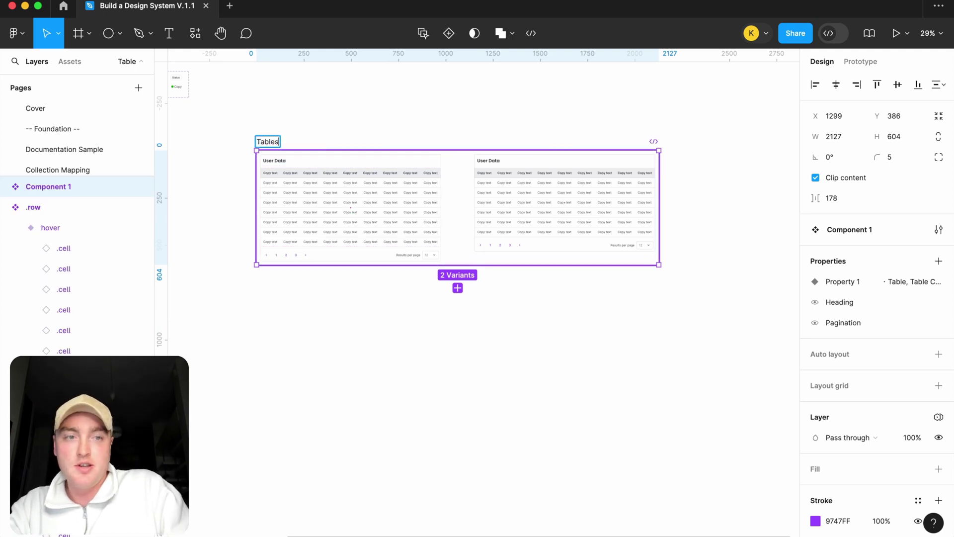
pyautogui.press('Return')
pyautogui.doubleClick(858, 282)
pyautogui.write('Ty')
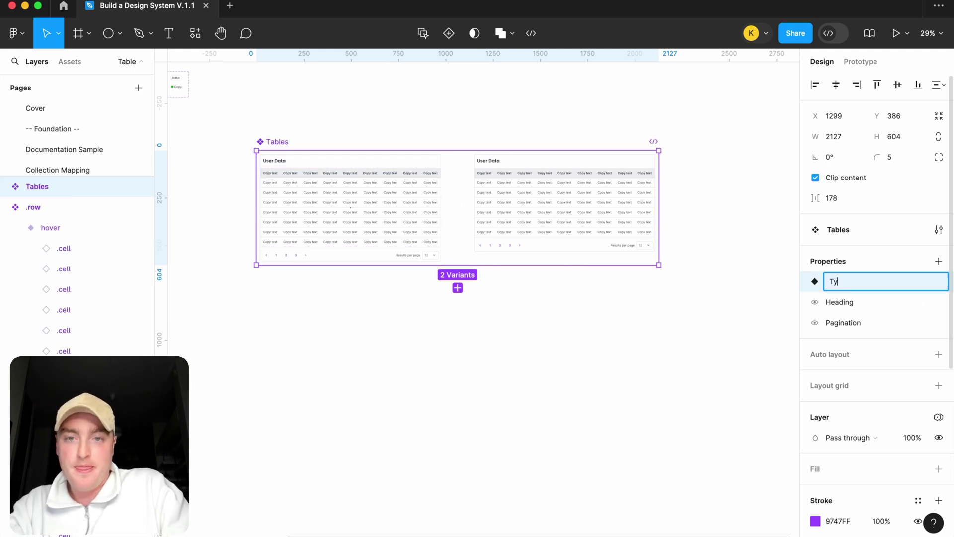
pyautogui.write('pe')
pyautogui.press('Return')
# Step: Set the Type value to row for the original Table variant and to column for the Table Columns variant
pyautogui.click(367, 250)
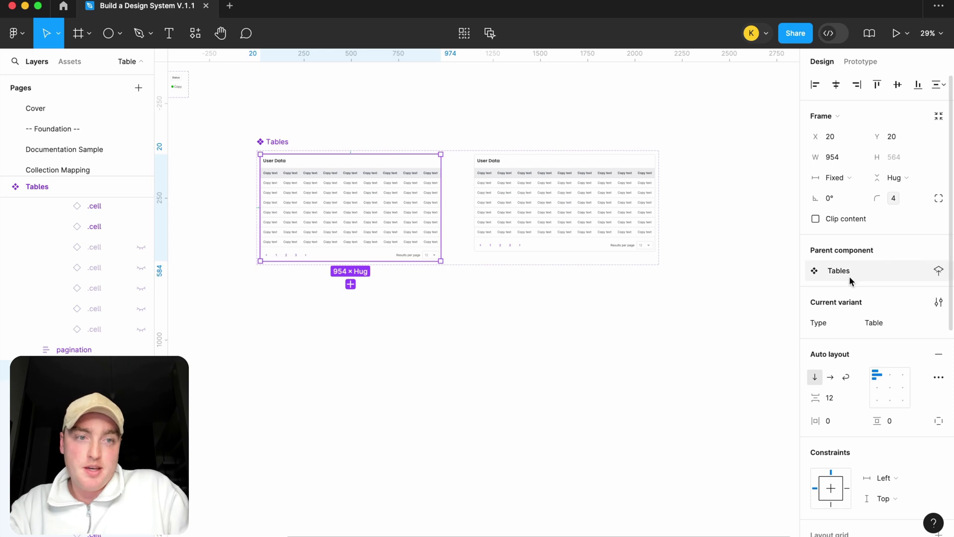
pyautogui.doubleClick(877, 324)
pyautogui.press('Return')
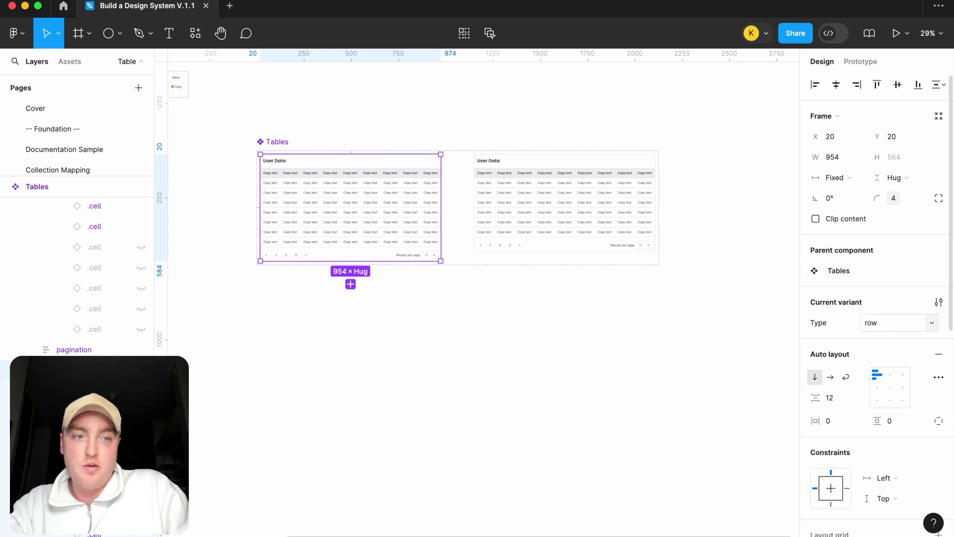
pyautogui.click(590, 188)
pyautogui.doubleClick(895, 324)
pyautogui.write('co')
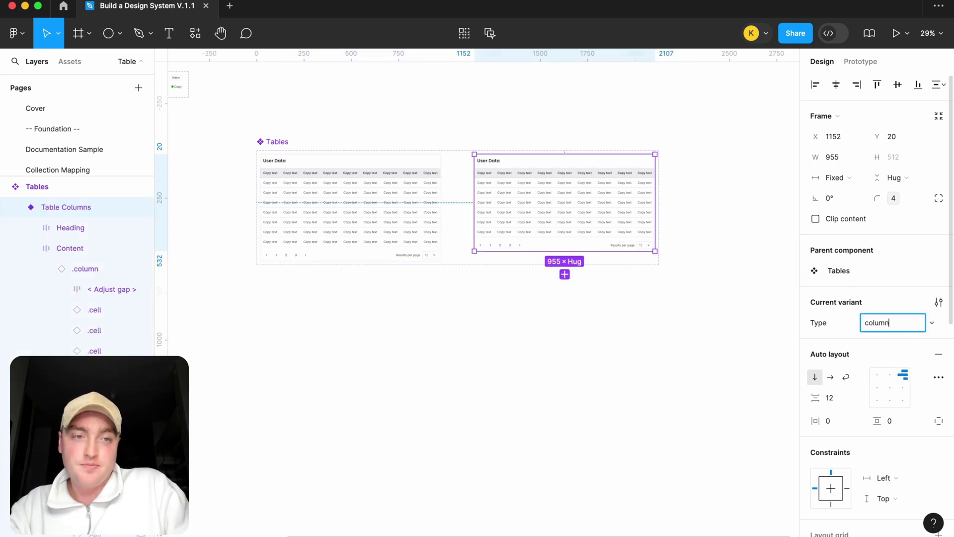
pyautogui.write('lumn')
pyautogui.press('Return')
pyautogui.click(625, 324)
# Step: Nudge the column variant toward the row variant, leaving a 48 px gap between them
pyautogui.scroll(3, 528, 200)
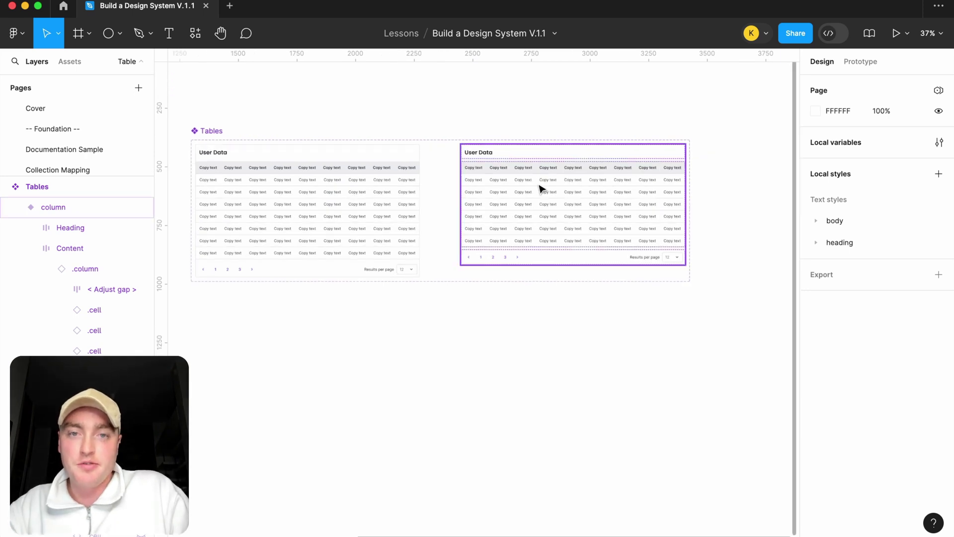
pyautogui.click(542, 189)
pyautogui.hotkey('shift', 'Left')
pyautogui.hotkey('shift', 'Left')
pyautogui.hotkey('shift', 'Left')
pyautogui.hotkey('shift', 'Left')
pyautogui.hotkey('shift', 'Left')
pyautogui.hotkey('shift', 'Left')
pyautogui.hotkey('shift', 'Left')
pyautogui.hotkey('shift', 'Left')
pyautogui.hotkey('shift', 'Left')
pyautogui.hotkey('shift', 'Left')
pyautogui.hotkey('shift', 'Left')
pyautogui.hotkey('shift', 'Left')
pyautogui.hotkey('shift', 'Left')
pyautogui.hotkey('shift', 'Left')
pyautogui.hotkey('shift', 'Left')
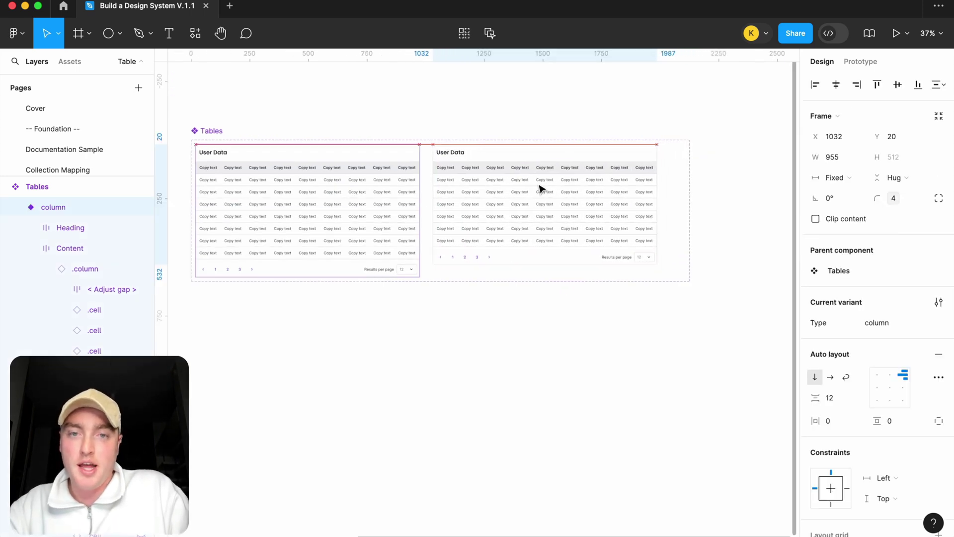
# Step: Narrow the Tables component set frame from its right edge to fit closely around the two variants
pyautogui.click(205, 131)
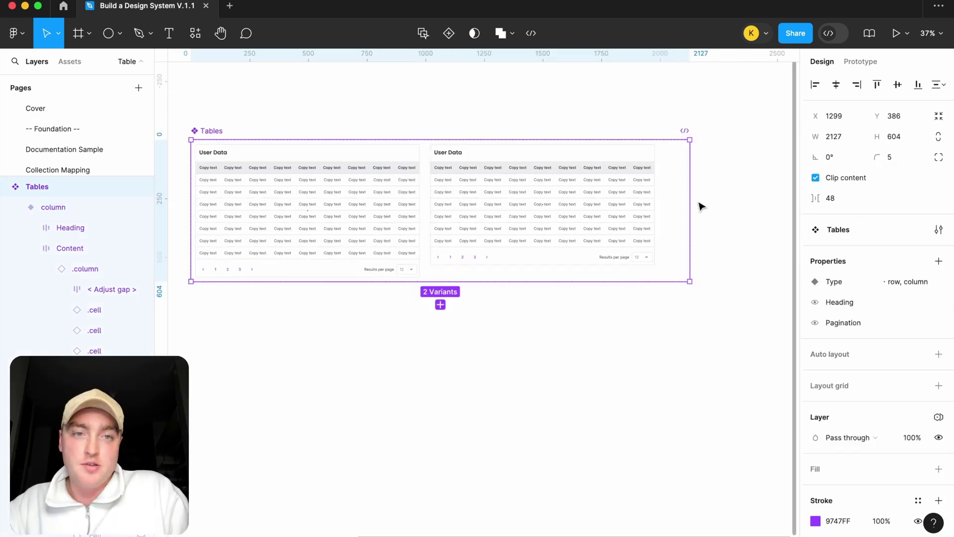
pyautogui.moveTo(690, 198); pyautogui.dragTo(667, 196)
pyautogui.click(683, 194)
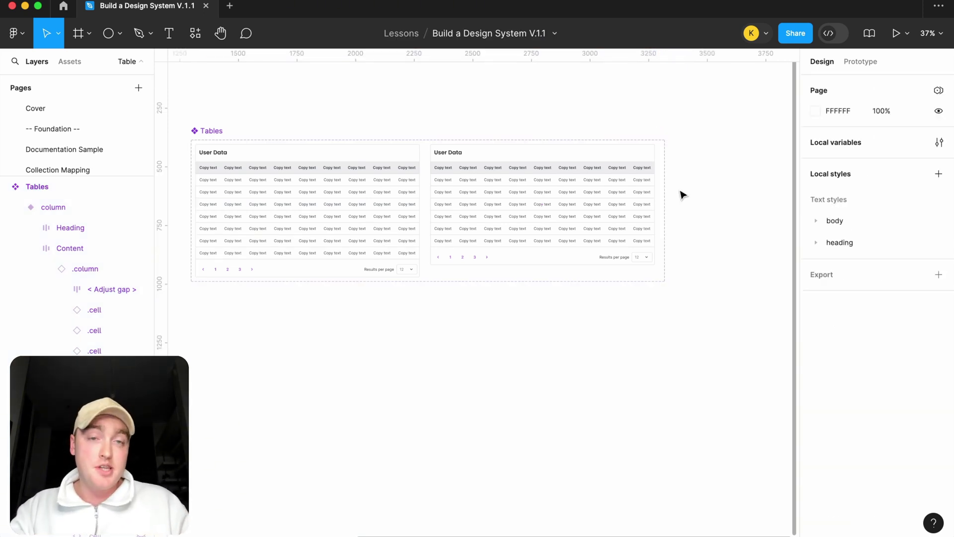
pyautogui.scroll(3, 629, 184)
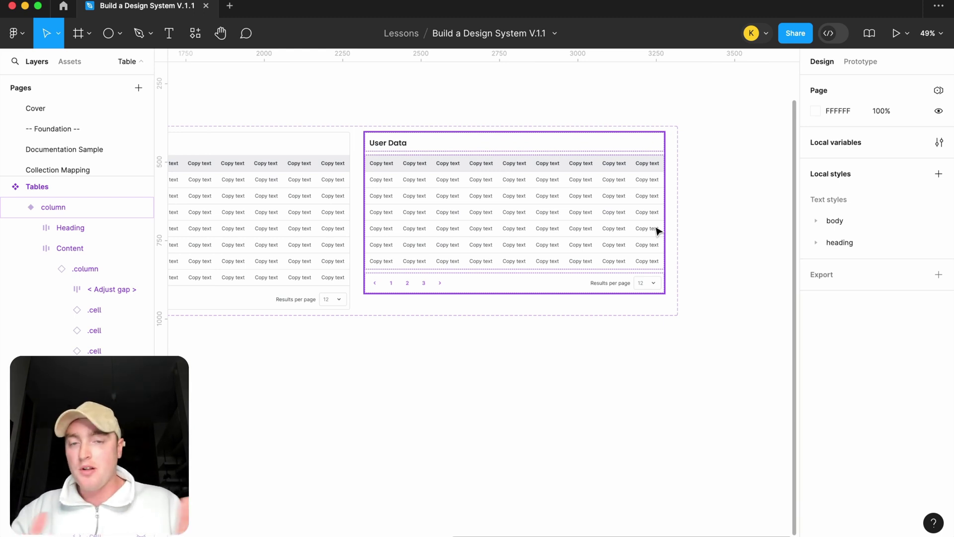
pyautogui.hscroll(-3, 658, 231)
pyautogui.scroll(1, 658, 231)
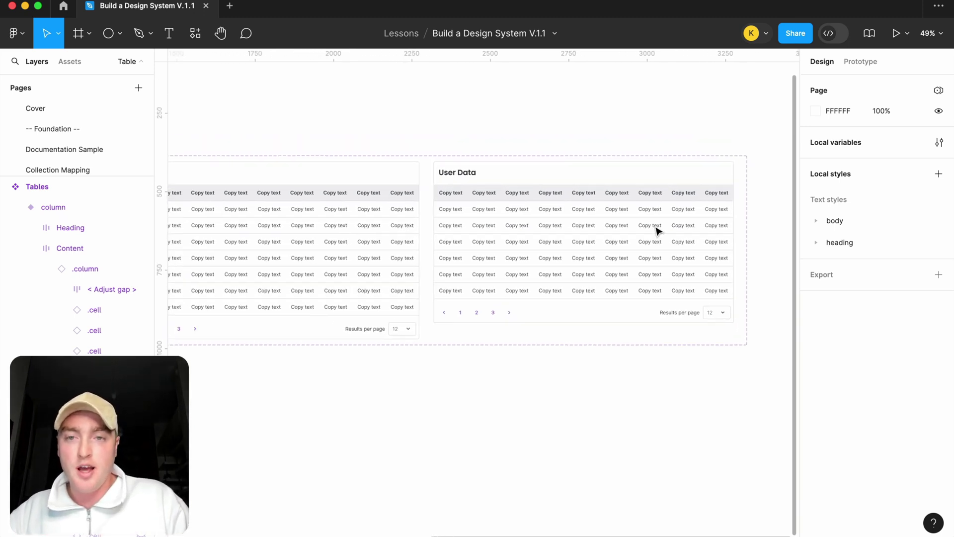
pyautogui.scroll(-3, 658, 230)
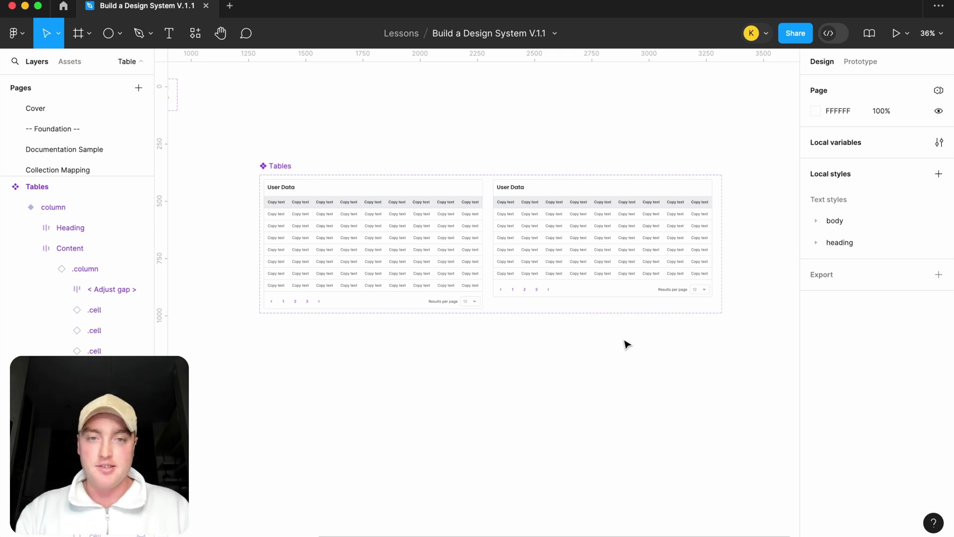
pyautogui.scroll(-2, 628, 345)
pyautogui.scroll(1, 615, 336)
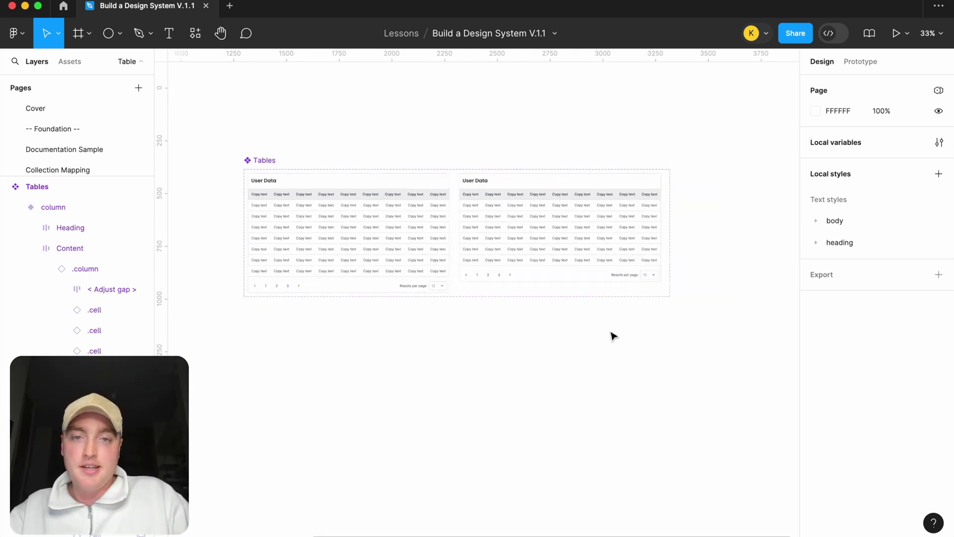
# Step: Place an instance of the column variant below the Tables component set
pyautogui.click(357, 253)
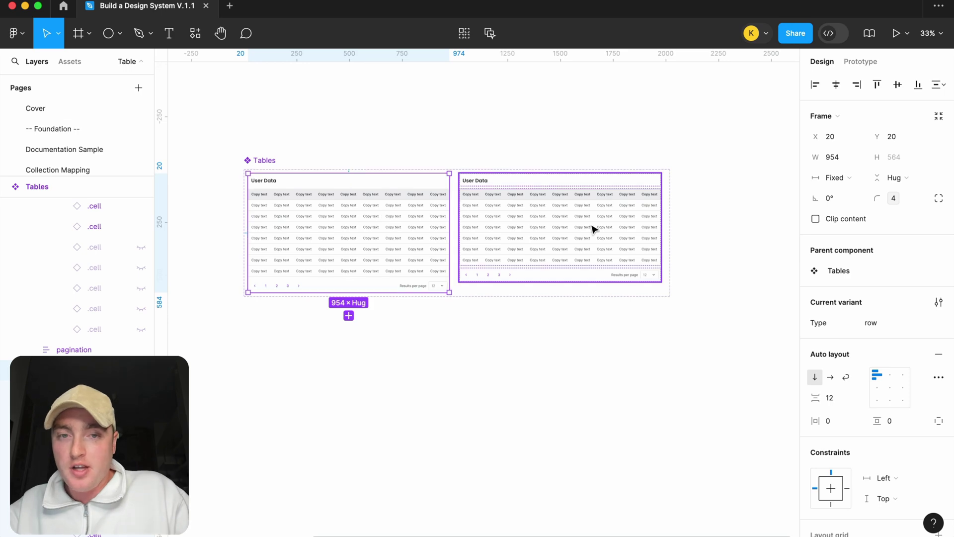
pyautogui.click(559, 231)
pyautogui.moveTo(559, 231); pyautogui.dragTo(596, 396)
pyautogui.scroll(5, 597, 396)
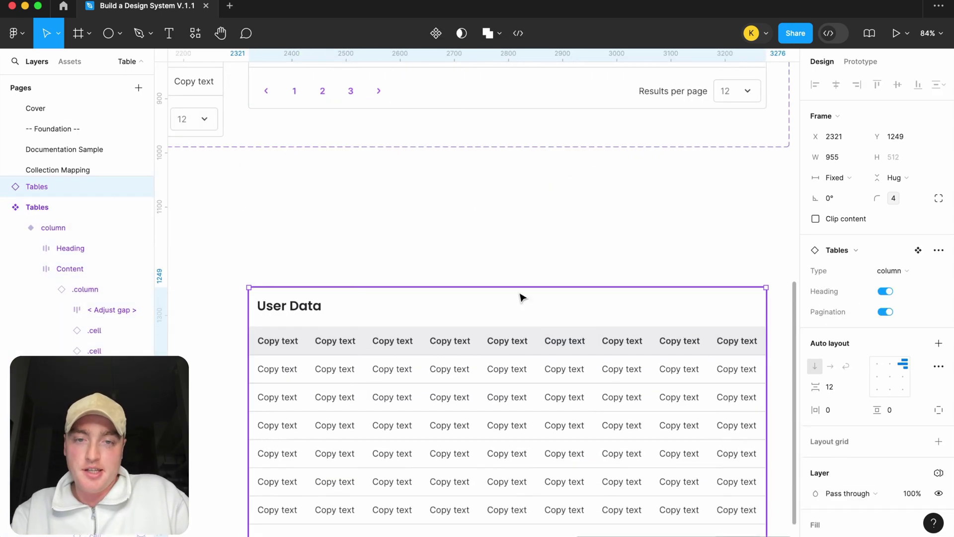
# Step: Change the fourth column's heading in the table instance to "User ID"
pyautogui.scroll(-3, 503, 346)
pyautogui.hscroll(-2, 497, 329)
pyautogui.doubleClick(505, 280)
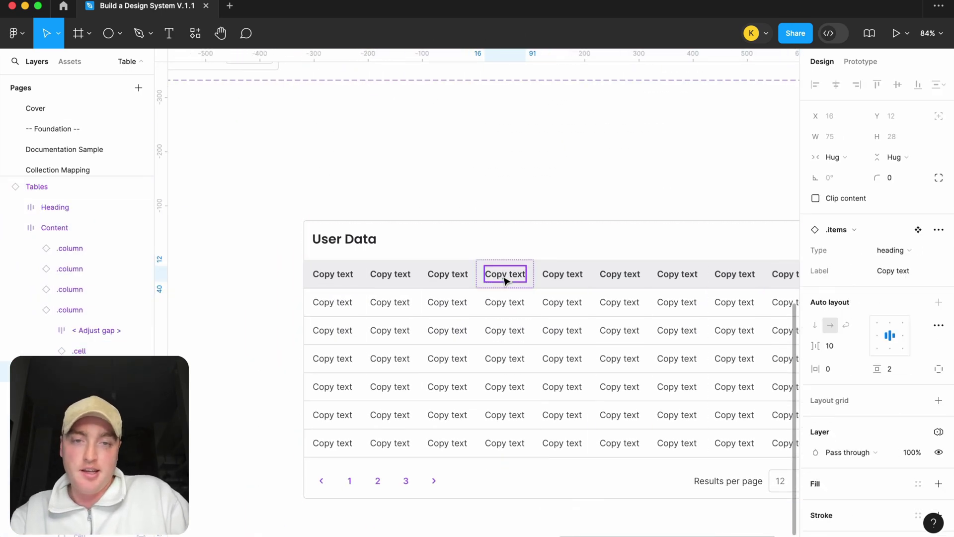
pyautogui.doubleClick(503, 277)
pyautogui.write('User ID')
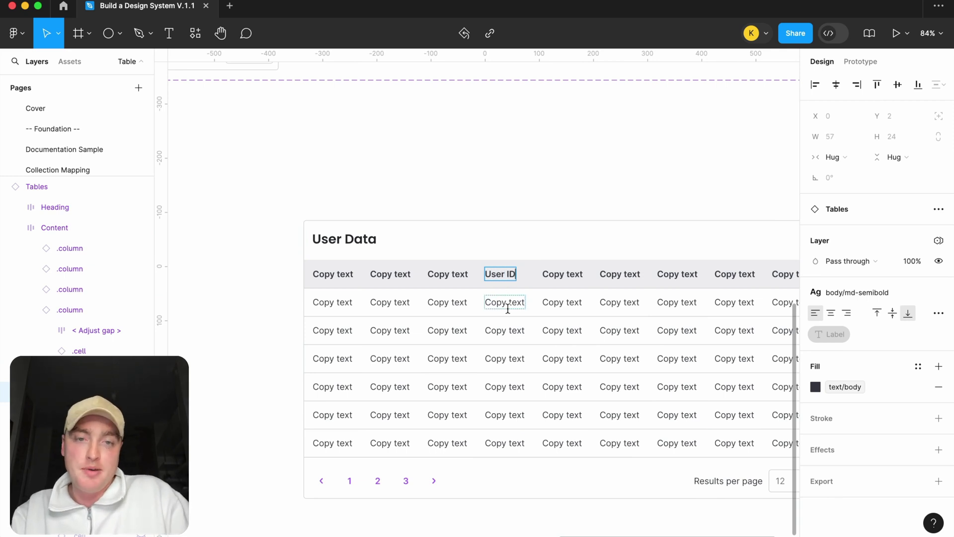
# Step: Replace the text of the first cell under the User ID heading with a long numeric sample ID
pyautogui.doubleClick(508, 303)
pyautogui.write('12')
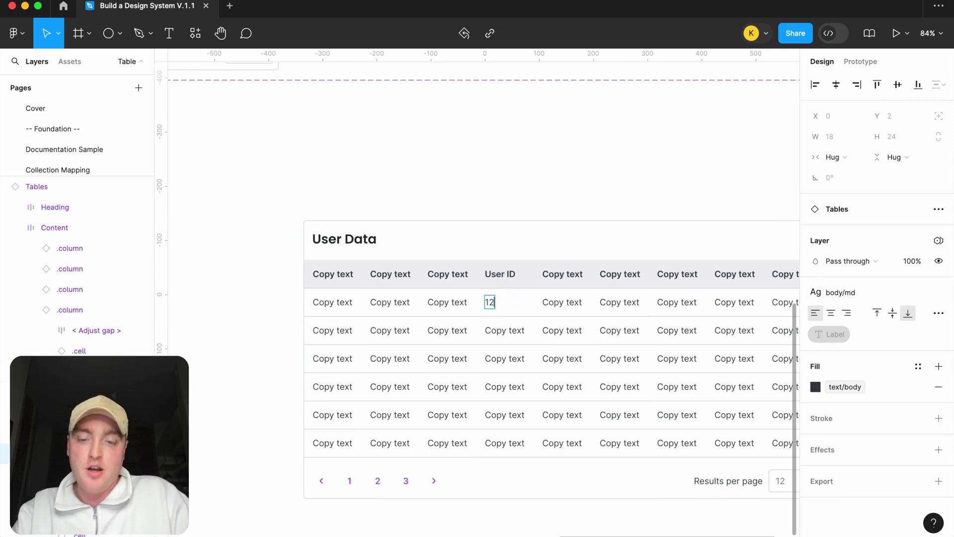
pyautogui.write('3456677')
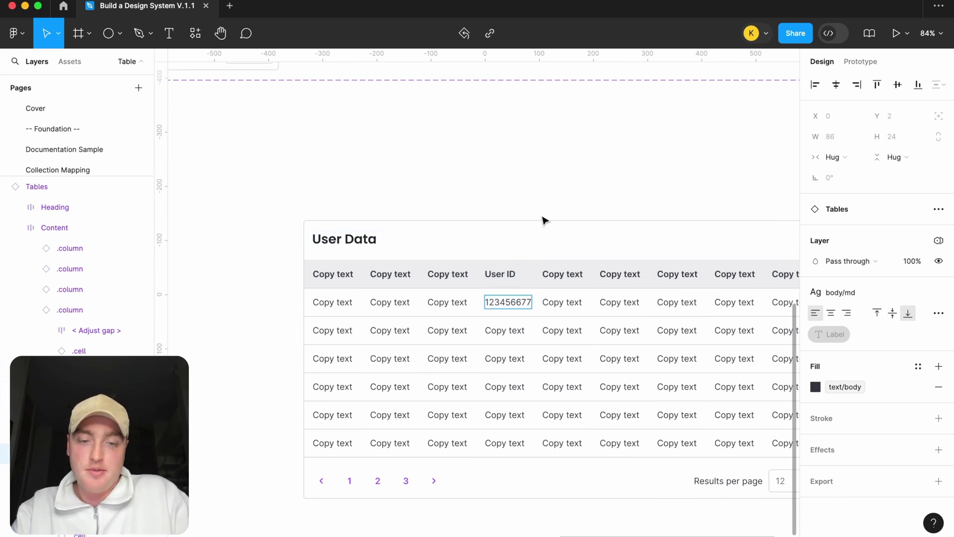
pyautogui.write('89')
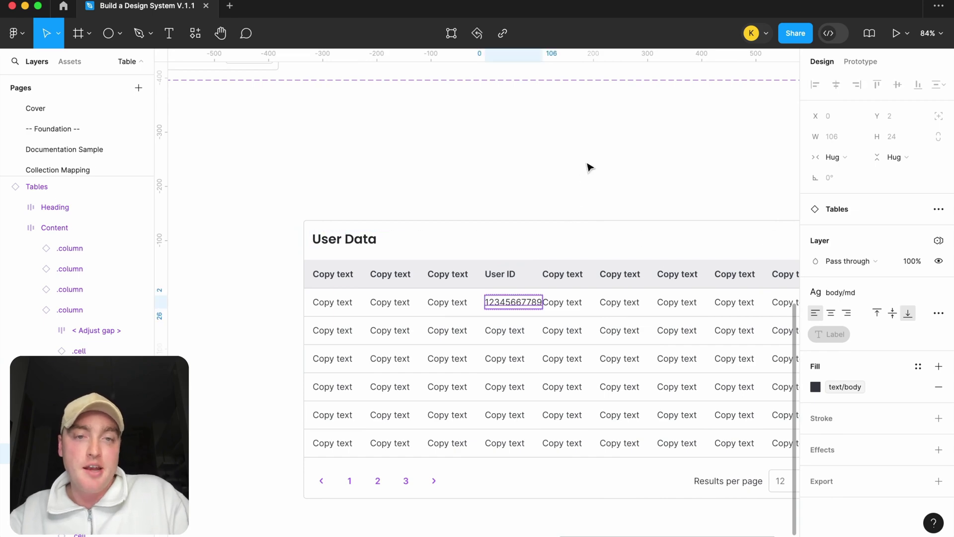
pyautogui.click(590, 167)
# Step: Enable text truncation for all the matching Copy text layers across the .items variants
pyautogui.scroll(-3, 590, 167)
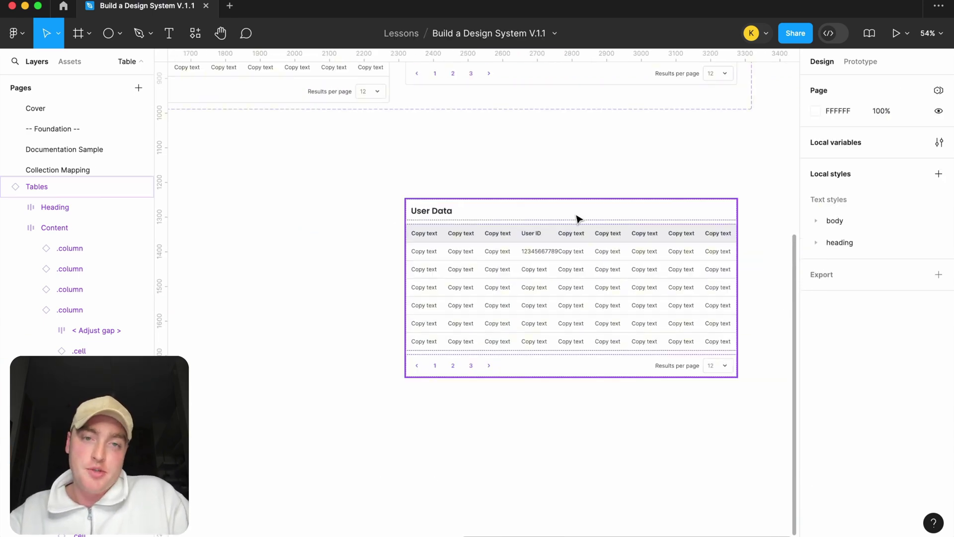
pyautogui.scroll(-5, 578, 218)
pyautogui.hscroll(-3, 375, 256)
pyautogui.scroll(8, 454, 276)
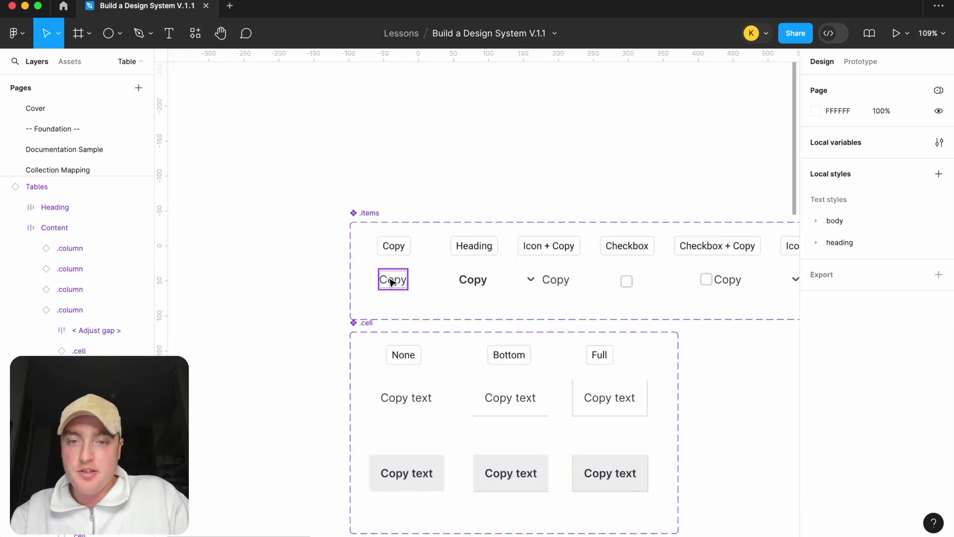
pyautogui.doubleClick(392, 281)
pyautogui.click(437, 33)
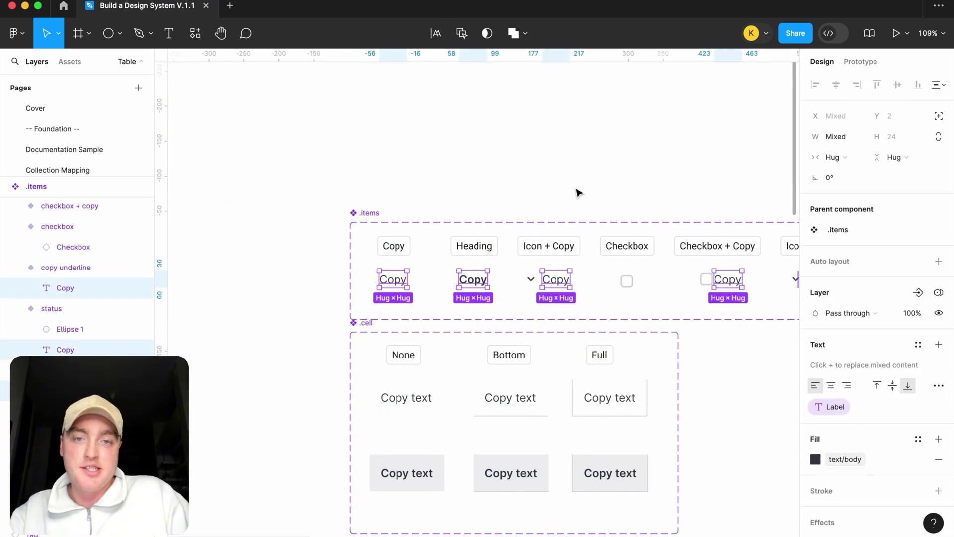
pyautogui.click(938, 388)
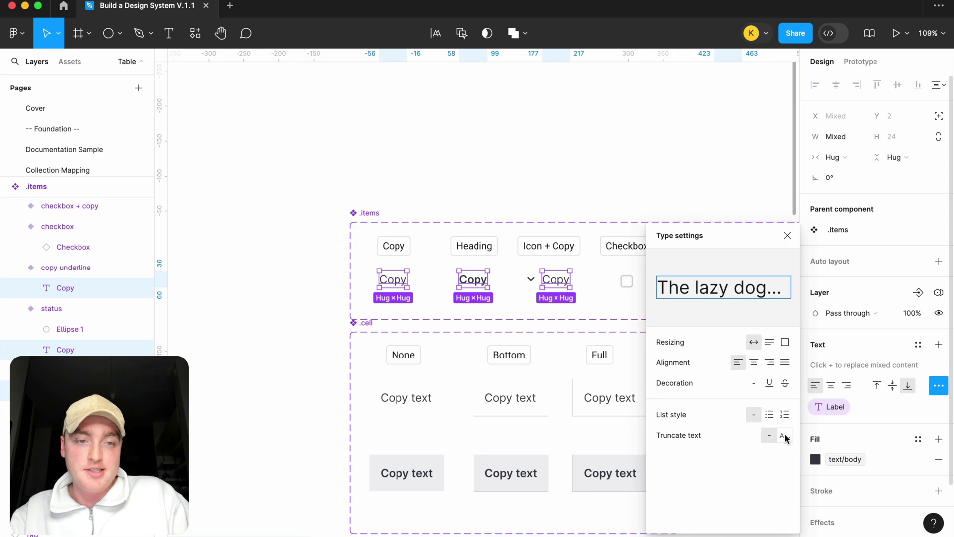
pyautogui.click(784, 436)
# Step: Set the resizing of the selected Copy text layers to Auto height, also trying a fixed width and height
pyautogui.scroll(-5, 558, 351)
pyautogui.hscroll(5, 558, 353)
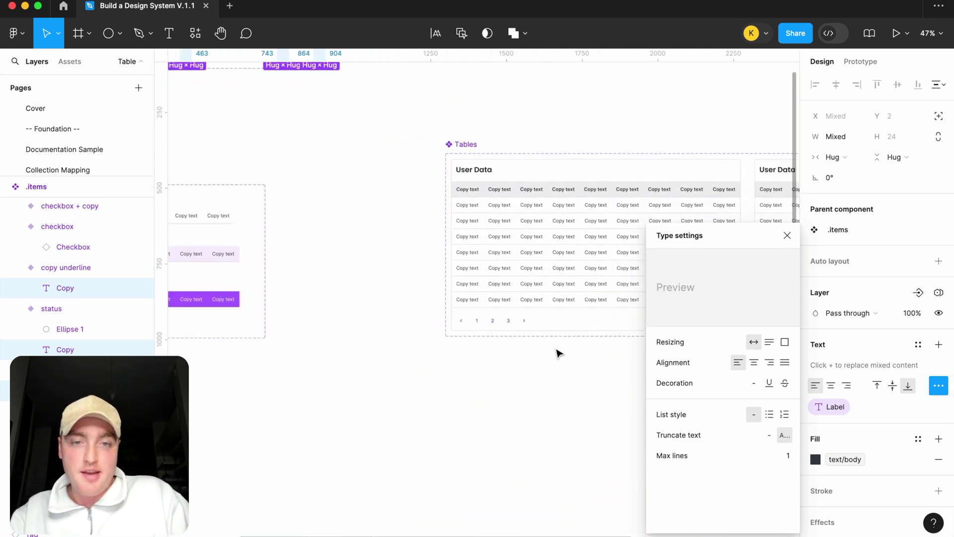
pyautogui.scroll(-5, 558, 352)
pyautogui.hscroll(3, 405, 330)
pyautogui.scroll(5, 375, 300)
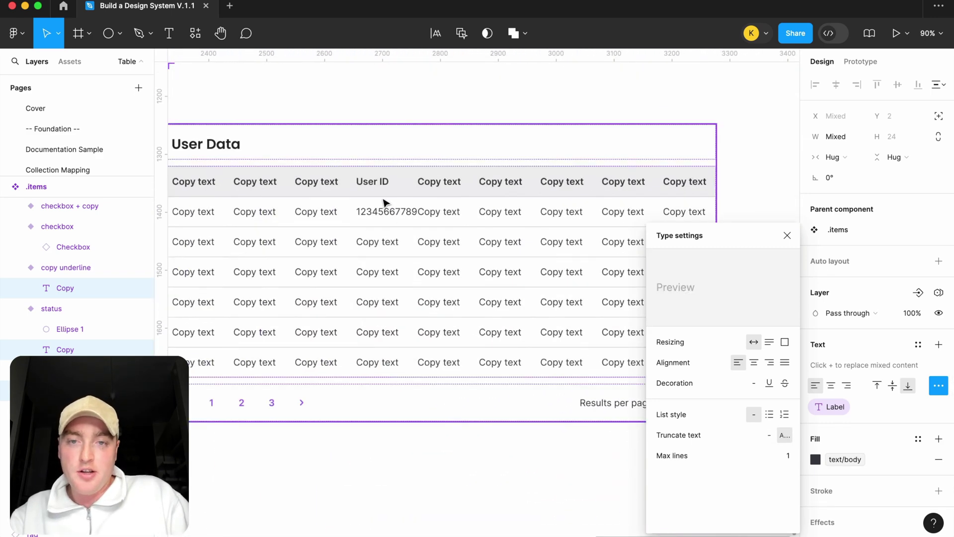
pyautogui.scroll(5, 388, 196)
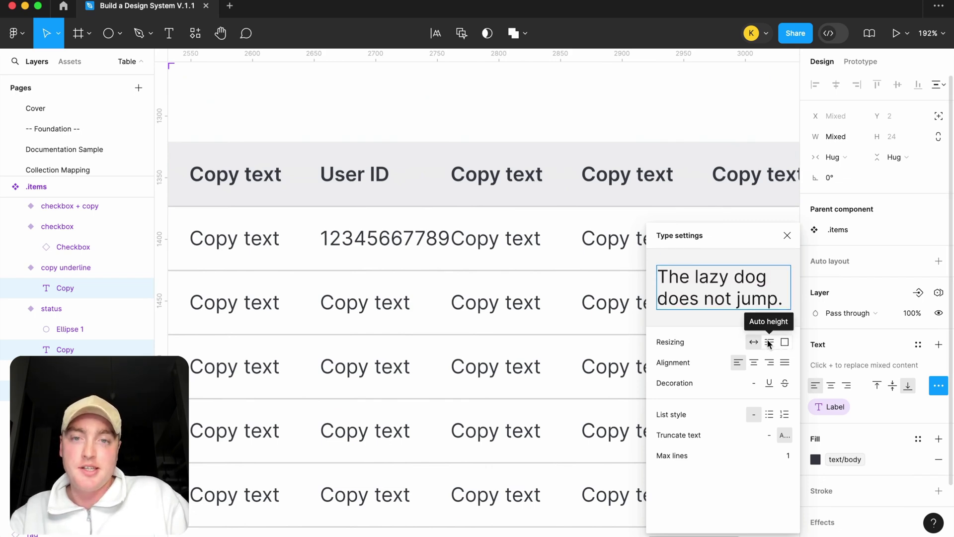
pyautogui.click(769, 343)
pyautogui.scroll(-4, 536, 272)
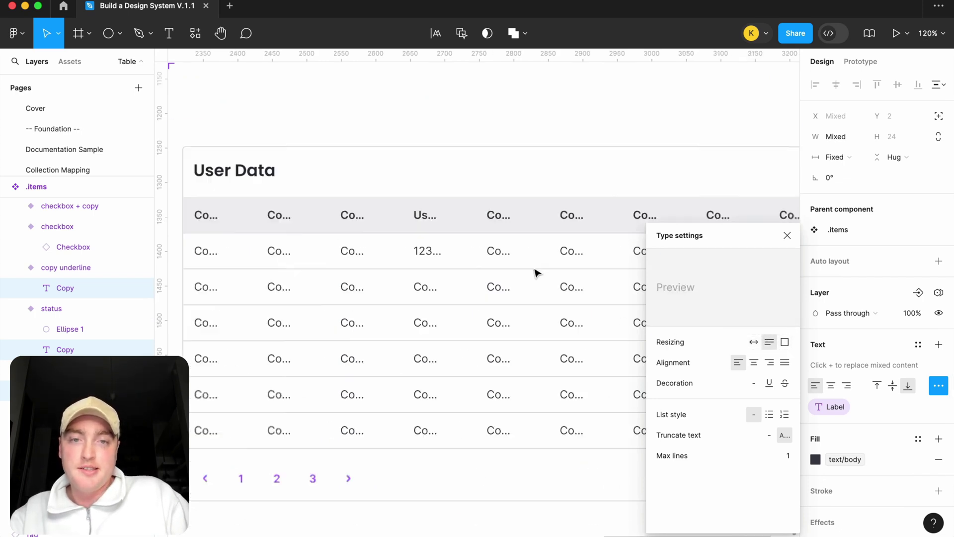
pyautogui.scroll(-3, 536, 273)
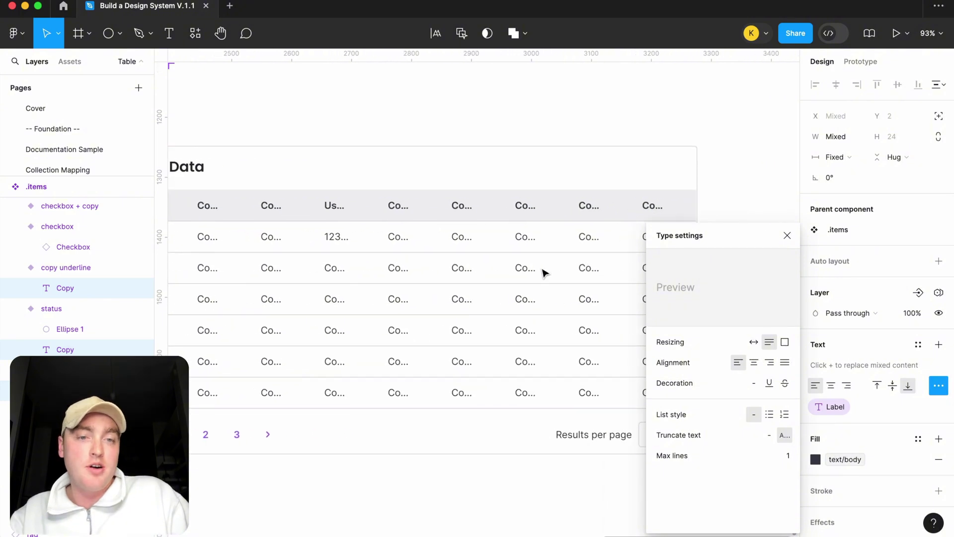
pyautogui.click(786, 344)
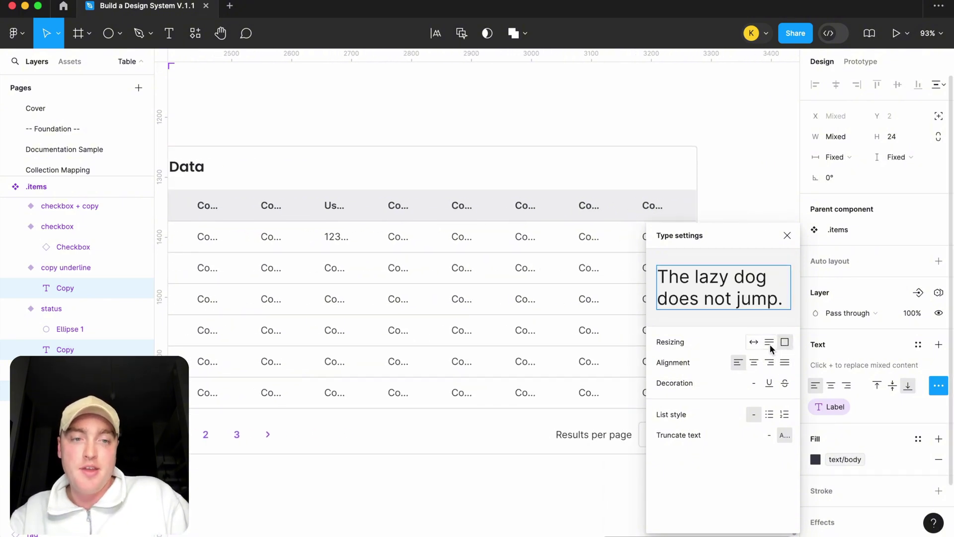
pyautogui.click(770, 344)
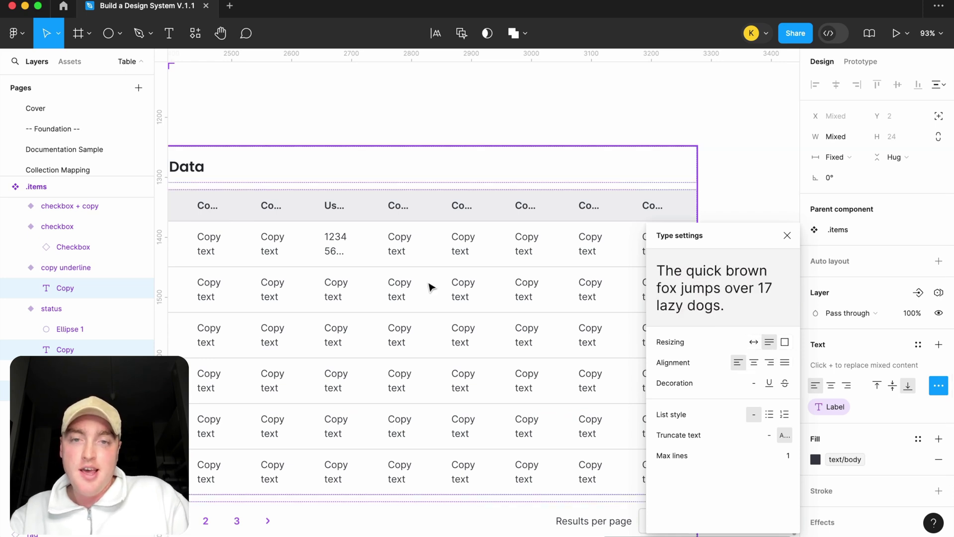
# Step: Check the table instance, and undo the resizing changes to the .items Copy text layers until their width hugs again
pyautogui.scroll(-2, 432, 287)
pyautogui.hscroll(-3, 431, 288)
pyautogui.click(411, 229)
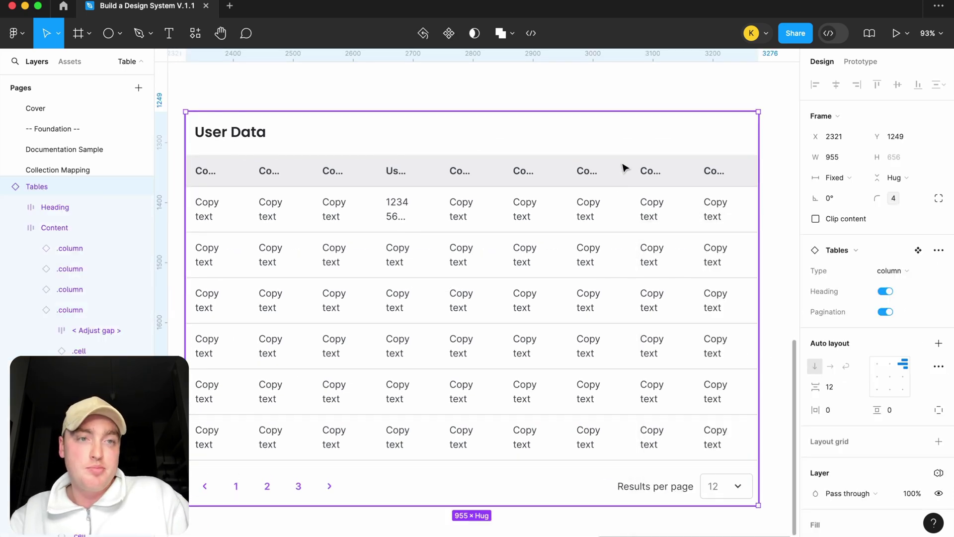
pyautogui.scroll(-3, 592, 185)
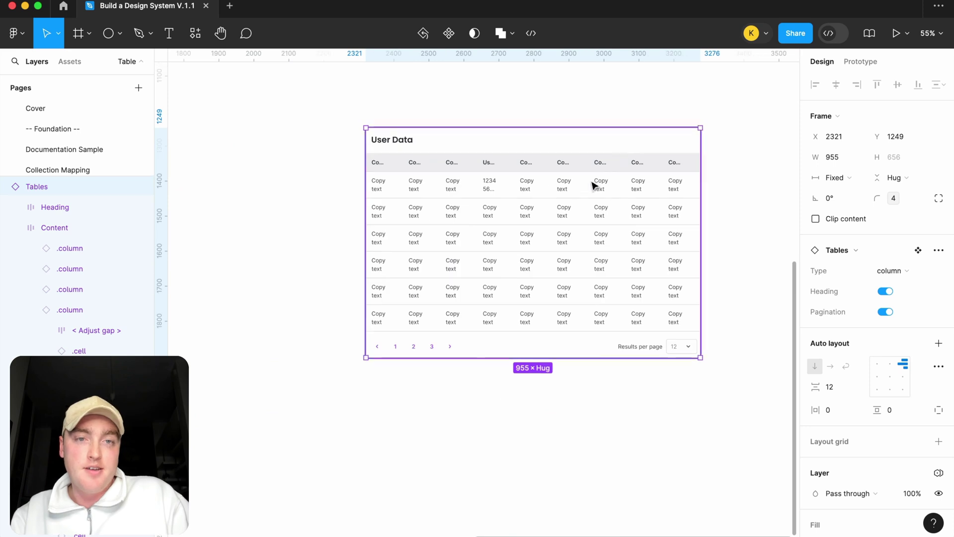
pyautogui.scroll(2, 591, 187)
pyautogui.scroll(-2, 590, 189)
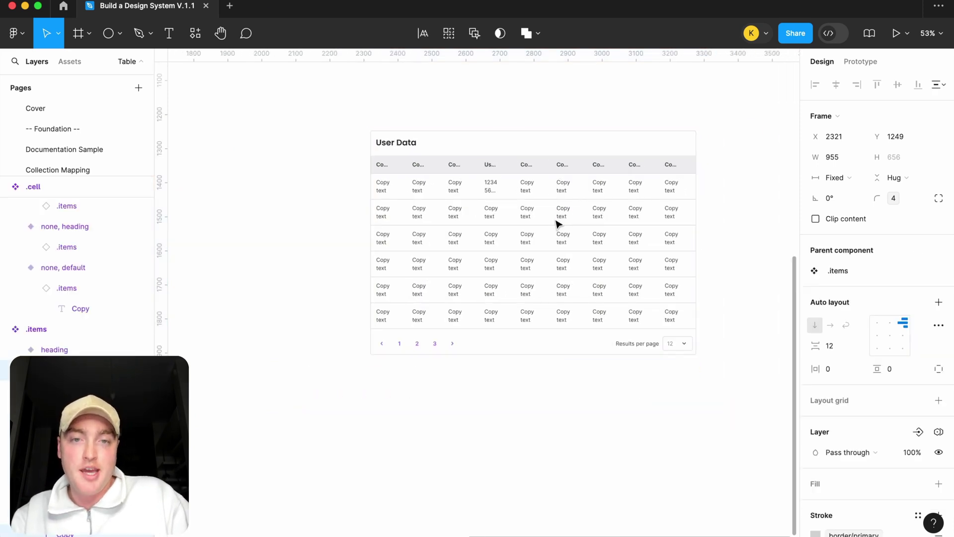
pyautogui.hotkey('alt', 'shift', 'h')
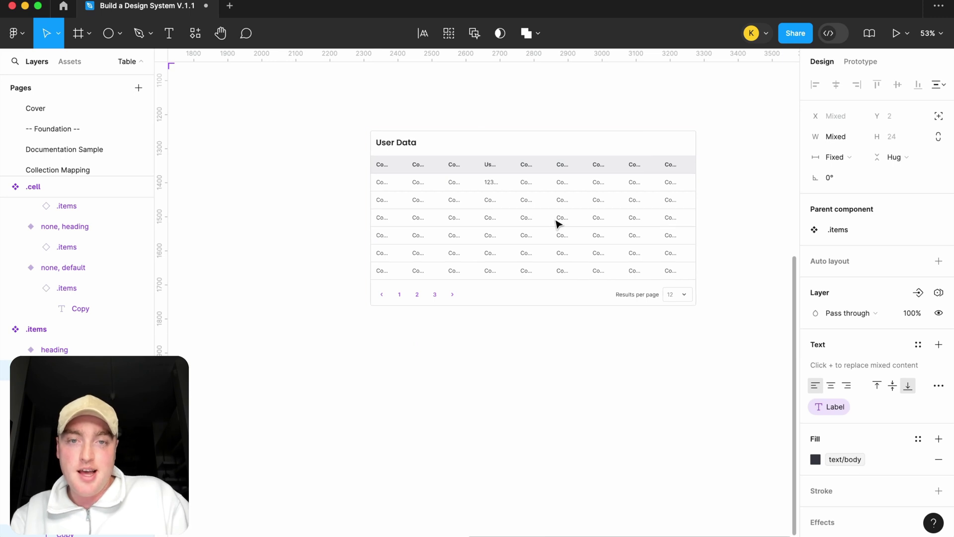
pyautogui.hotkey('alt', 'shift', 'w')
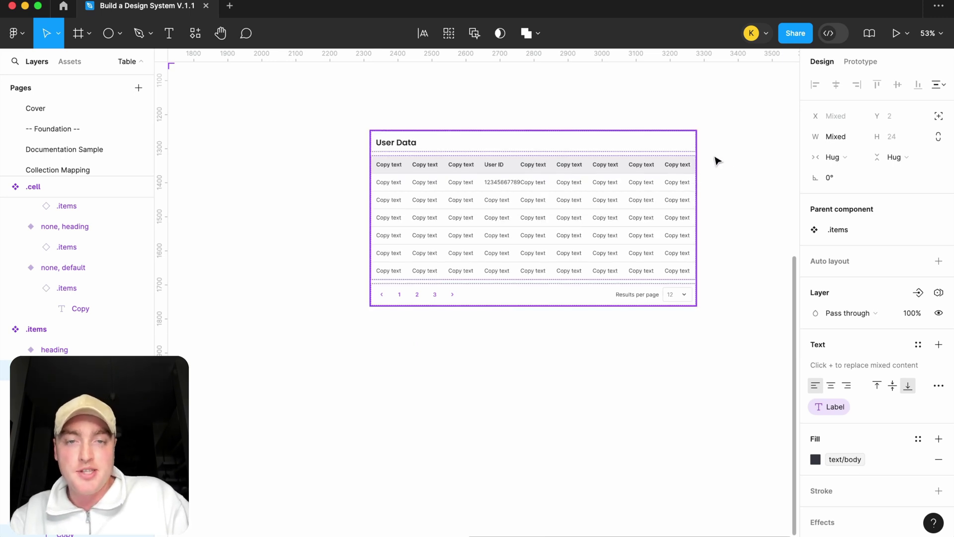
# Step: Delete the test table instance below the Tables component set
pyautogui.click(592, 207)
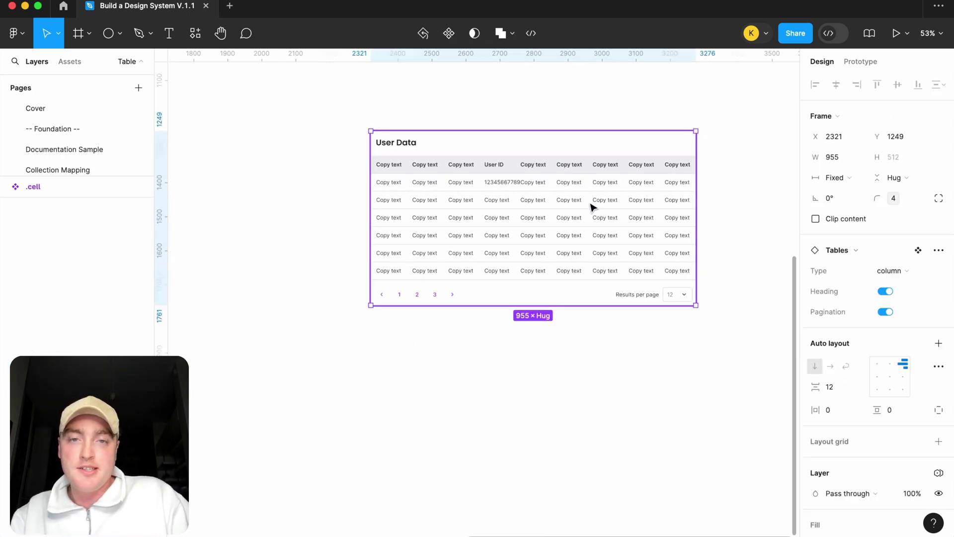
pyautogui.press('Delete')
pyautogui.scroll(-5, 592, 207)
pyautogui.scroll(2, 575, 291)
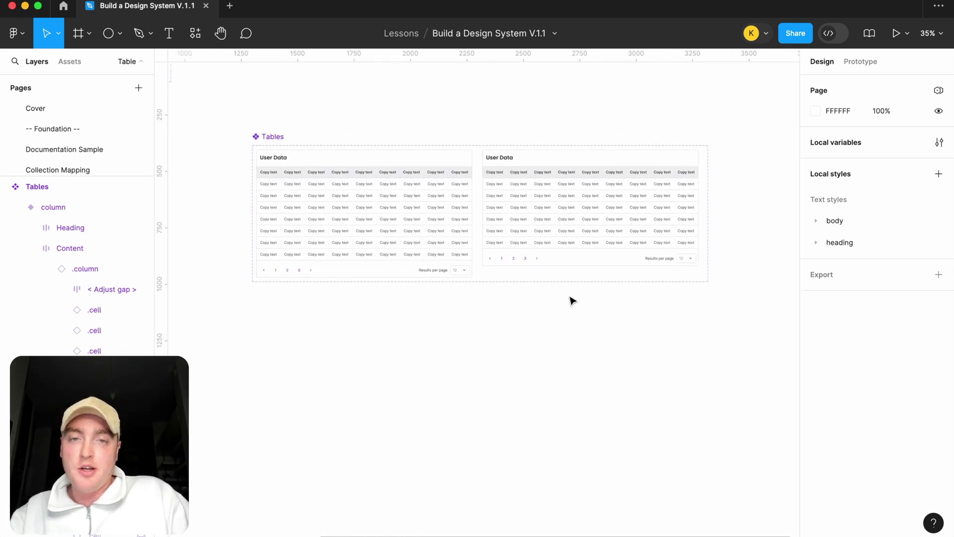
# Step: Place a fresh instance of the column variant below the Tables component set at X 2321, Y 1250
pyautogui.scroll(2, 573, 300)
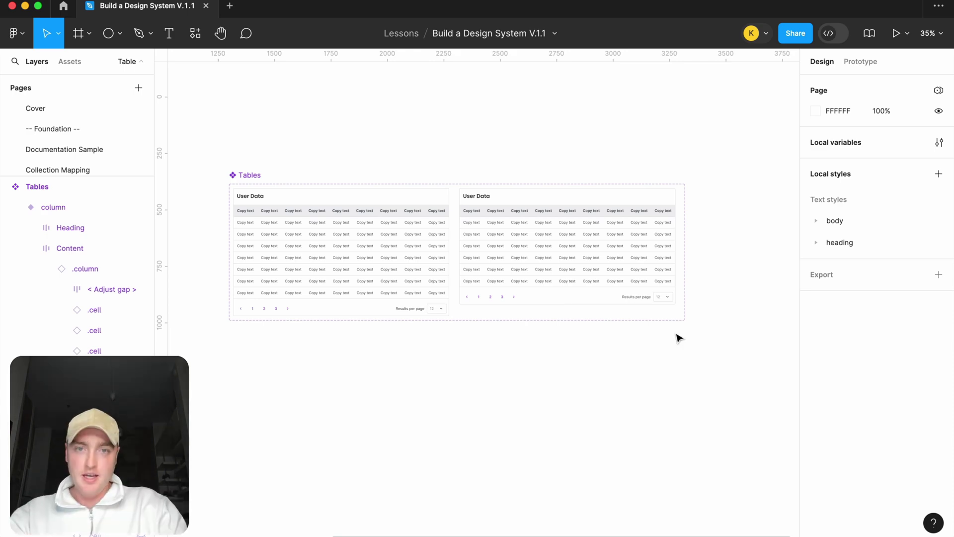
pyautogui.moveTo(603, 279); pyautogui.dragTo(613, 454)
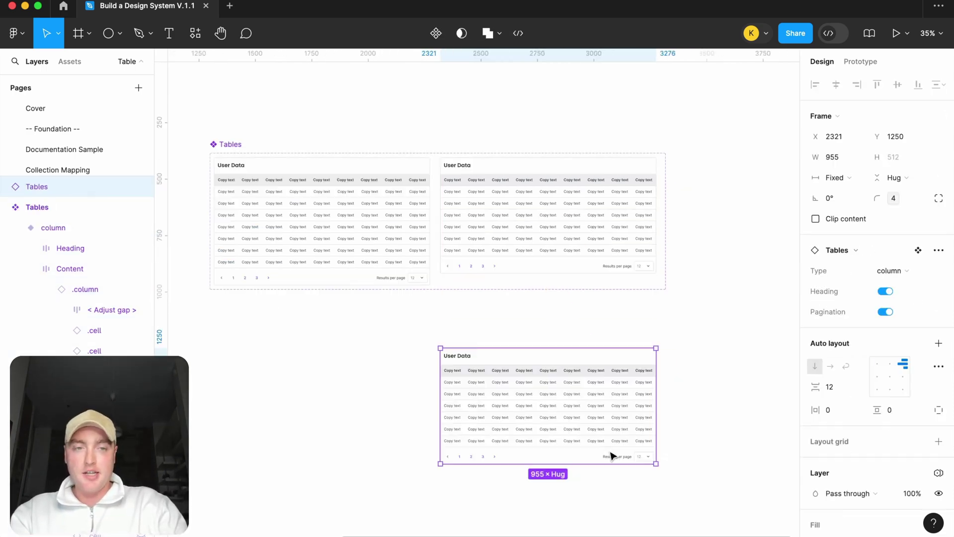
pyautogui.hotkey('shift', '2')
# Step: Change the fifth column's heading in the new table instance to "User ID"
pyautogui.scroll(3, 571, 288)
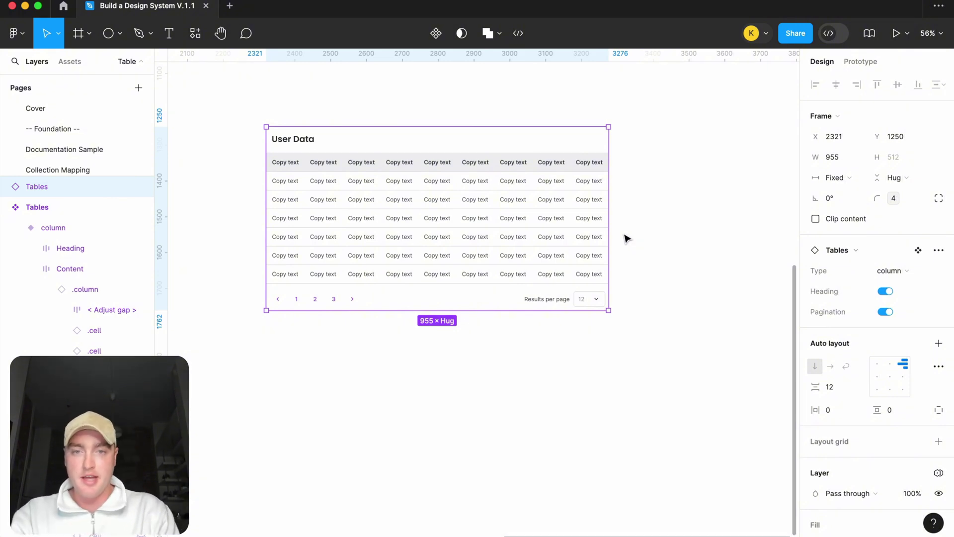
pyautogui.doubleClick(441, 182)
pyautogui.doubleClick(442, 179)
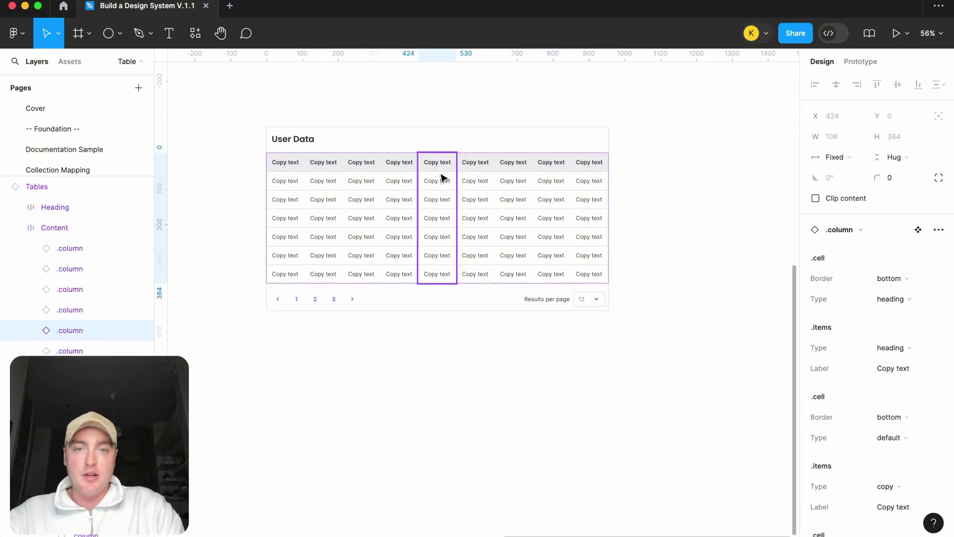
pyautogui.doubleClick(428, 164)
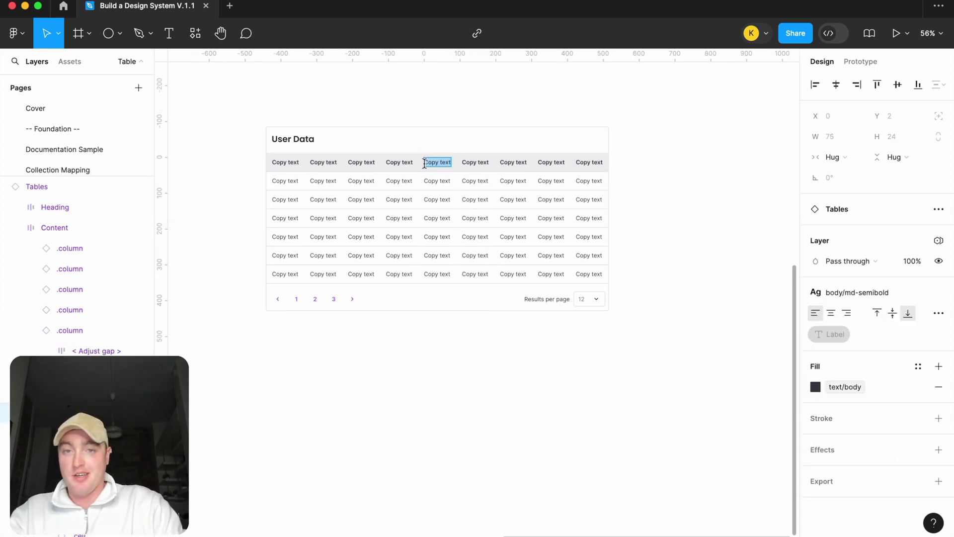
pyautogui.write('User ID')
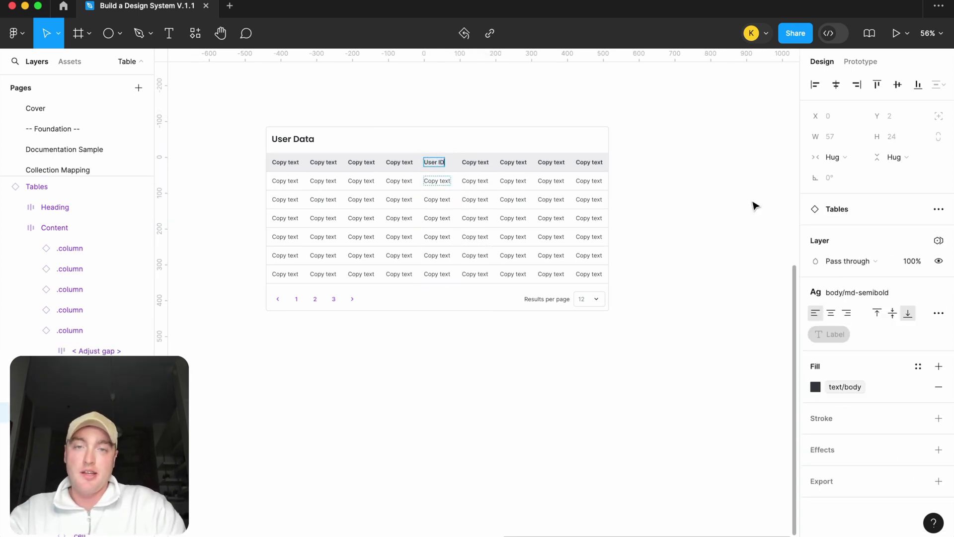
pyautogui.click(675, 177)
# Step: Set the auto layout gap of the < Adjust gap > layer in the User ID column to 123
pyautogui.click(451, 171)
pyautogui.doubleClick(449, 170)
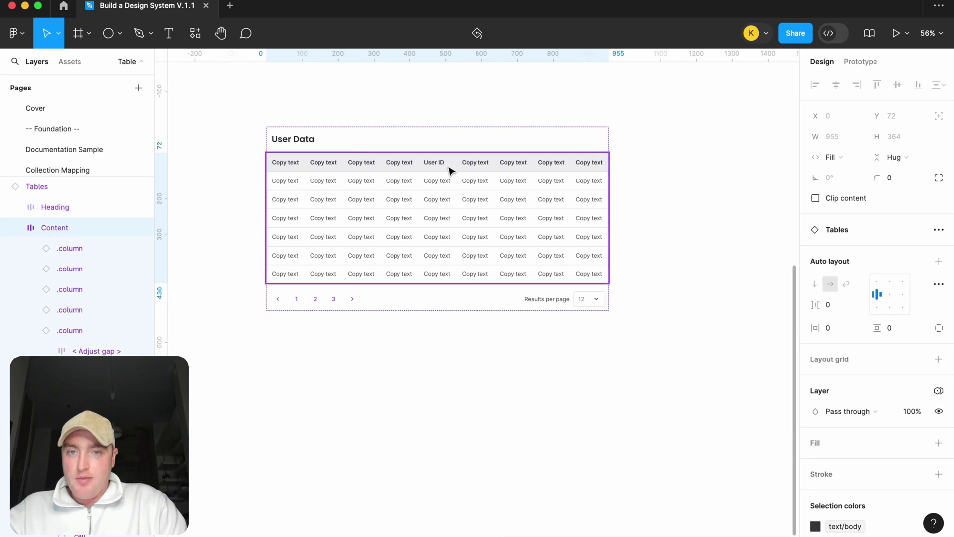
pyautogui.click(449, 170)
pyautogui.click(139, 351)
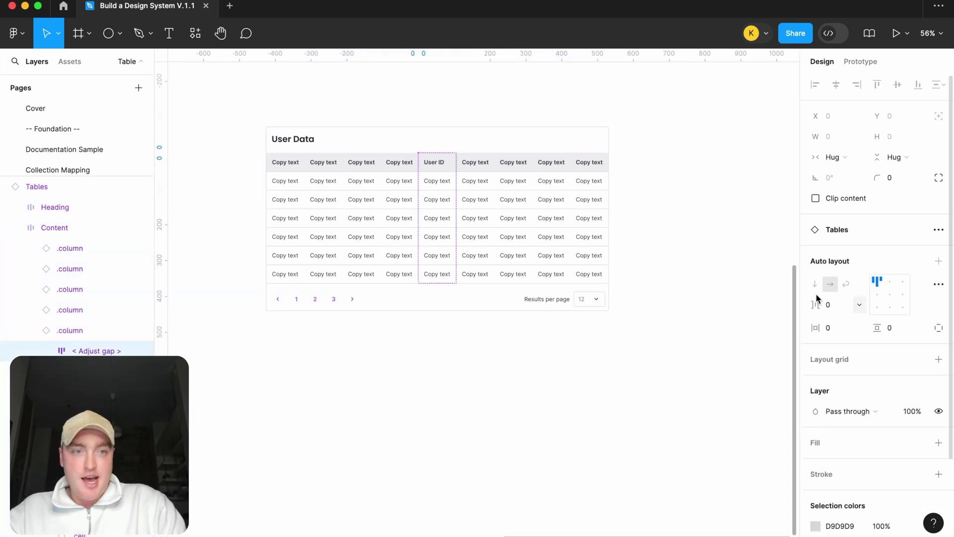
pyautogui.moveTo(818, 299); pyautogui.dragTo(341, 187)
# Step: Switch the User ID column's horizontal resizing from Fixed to Hug
pyautogui.scroll(10, 451, 162)
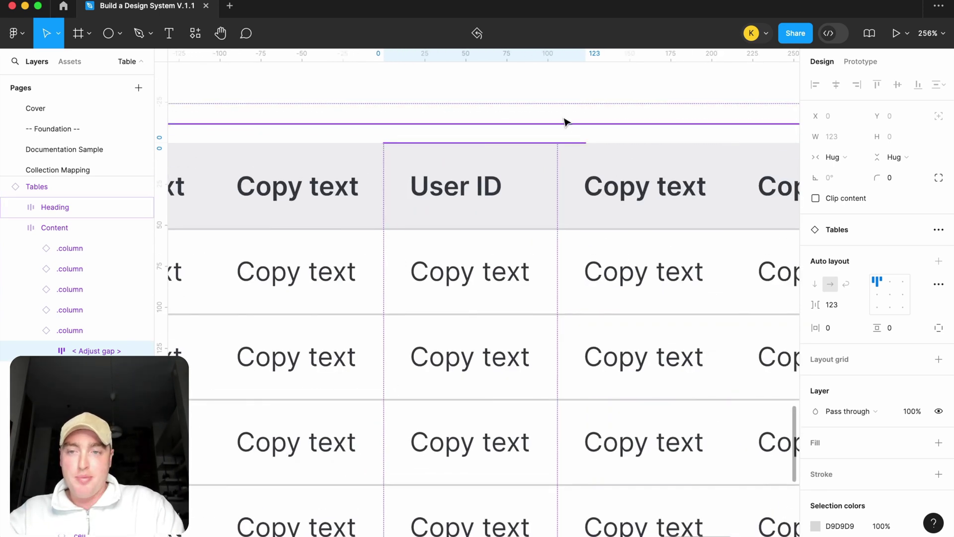
pyautogui.click(486, 206)
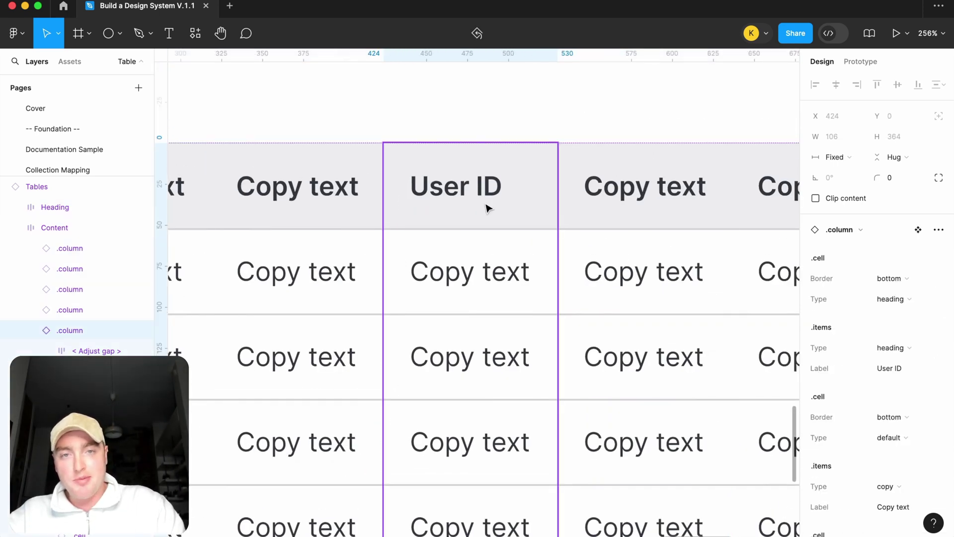
pyautogui.click(848, 164)
pyautogui.click(848, 172)
pyautogui.scroll(-8, 584, 183)
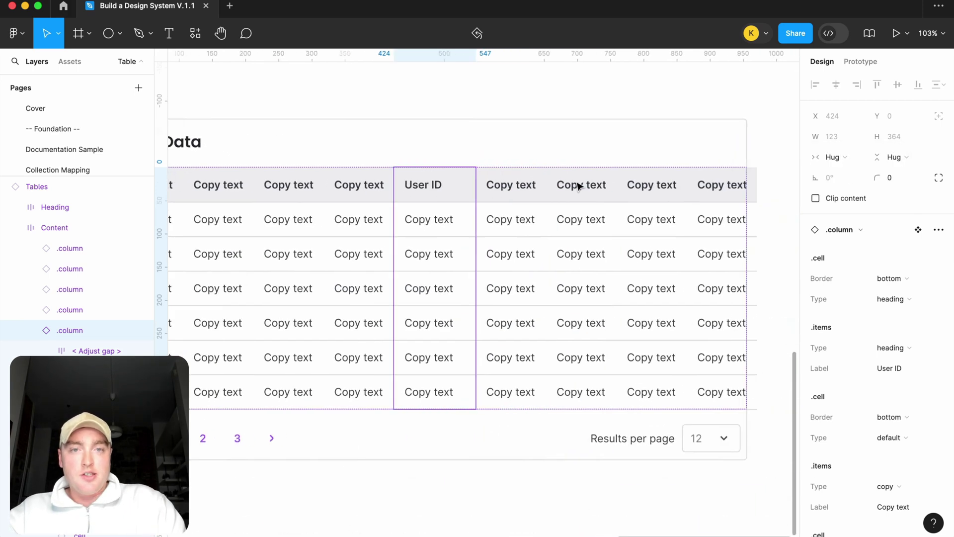
# Step: Widen the User ID column by setting the auto layout gap of its < Adjust gap > layer to 139
pyautogui.click(109, 349)
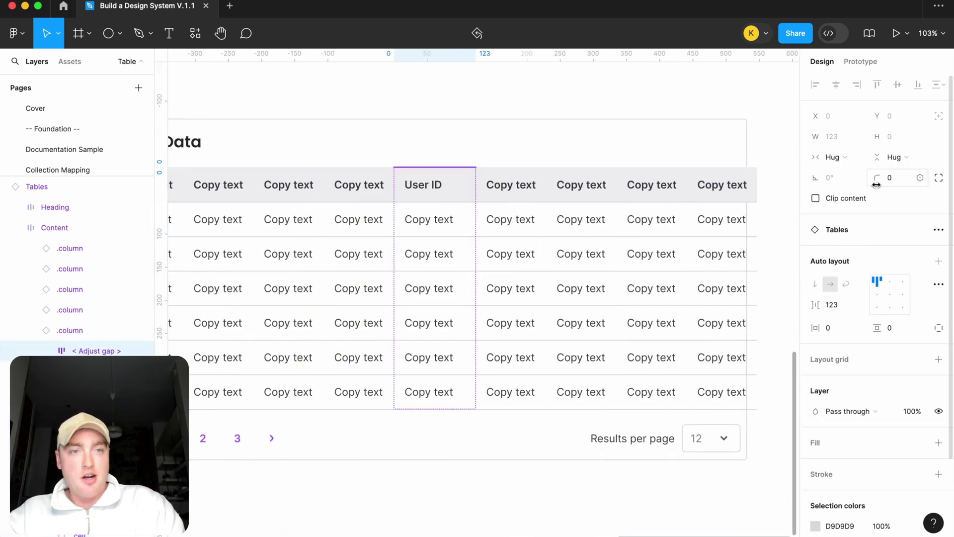
pyautogui.moveTo(815, 304); pyautogui.dragTo(845, 306)
pyautogui.scroll(-3, 593, 216)
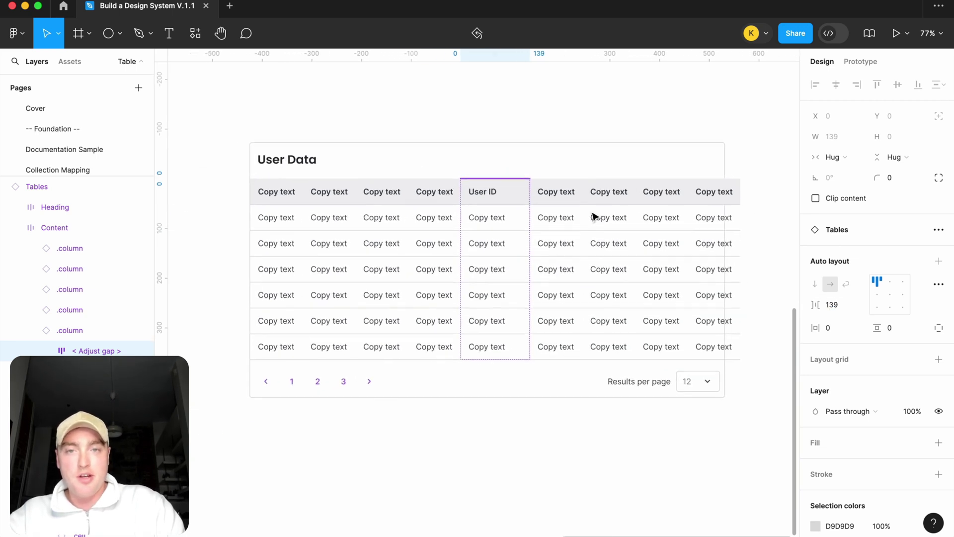
pyautogui.click(761, 180)
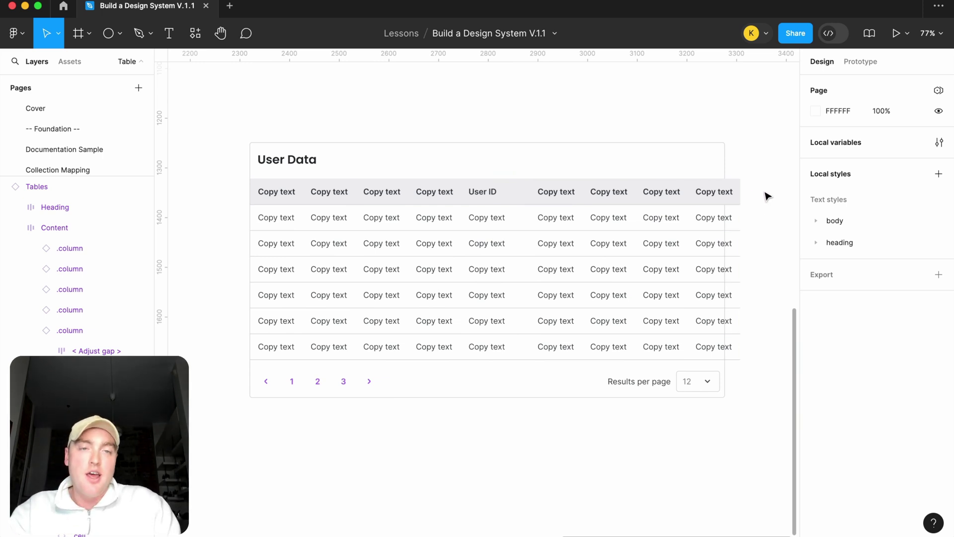
# Step: Set the horizontal resizing of all columns in the table instance except User ID to Fill
pyautogui.click(727, 199)
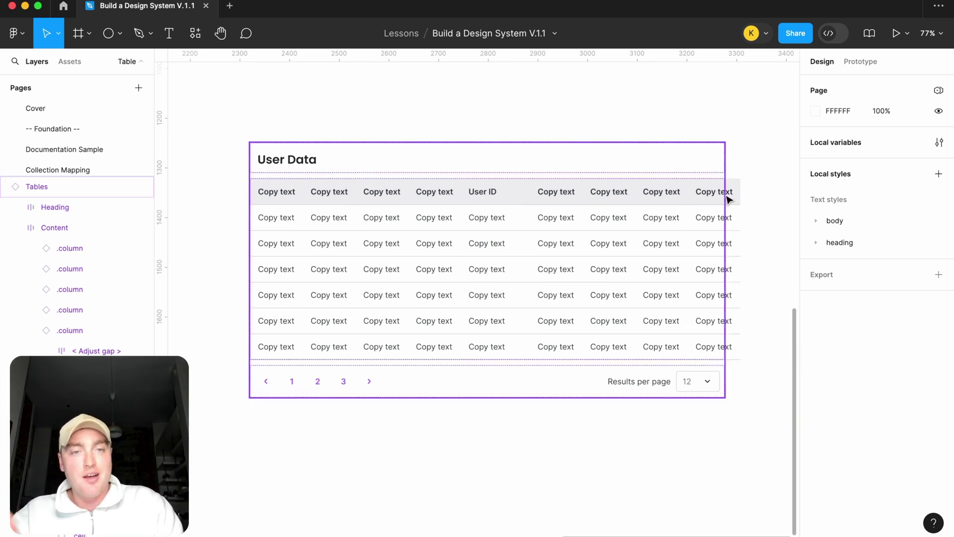
pyautogui.click(727, 199)
pyautogui.keyDown('shift'); pyautogui.click(665, 203); pyautogui.keyUp('shift')
pyautogui.keyDown('shift'); pyautogui.click(593, 217); pyautogui.keyUp('shift')
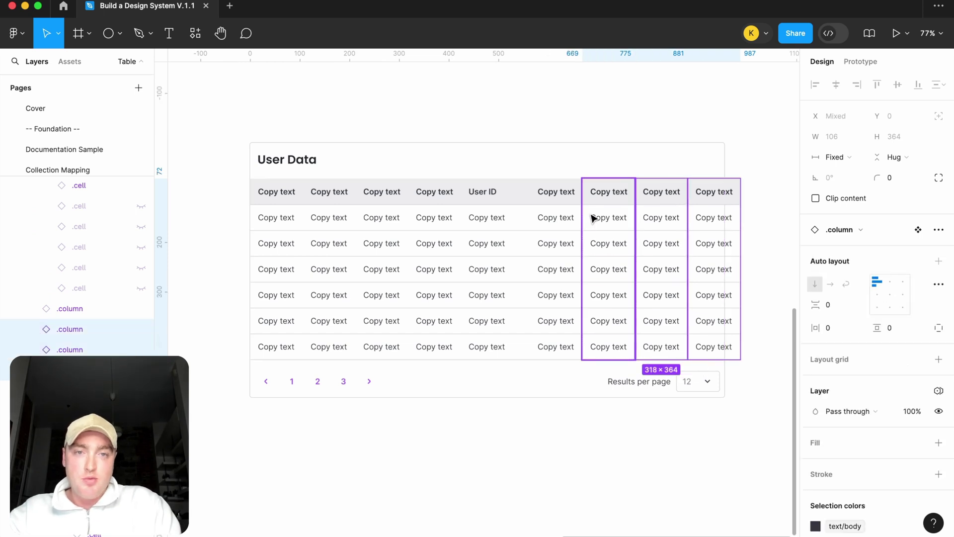
pyautogui.keyDown('shift'); pyautogui.click(556, 217); pyautogui.keyUp('shift')
pyautogui.keyDown('shift'); pyautogui.click(492, 217); pyautogui.keyUp('shift')
pyautogui.keyDown('shift'); pyautogui.click(426, 217); pyautogui.keyUp('shift')
pyautogui.keyDown('shift'); pyautogui.click(377, 217); pyautogui.keyUp('shift')
pyautogui.keyDown('shift'); pyautogui.click(328, 218); pyautogui.keyUp('shift')
pyautogui.keyDown('shift'); pyautogui.click(272, 231); pyautogui.keyUp('shift')
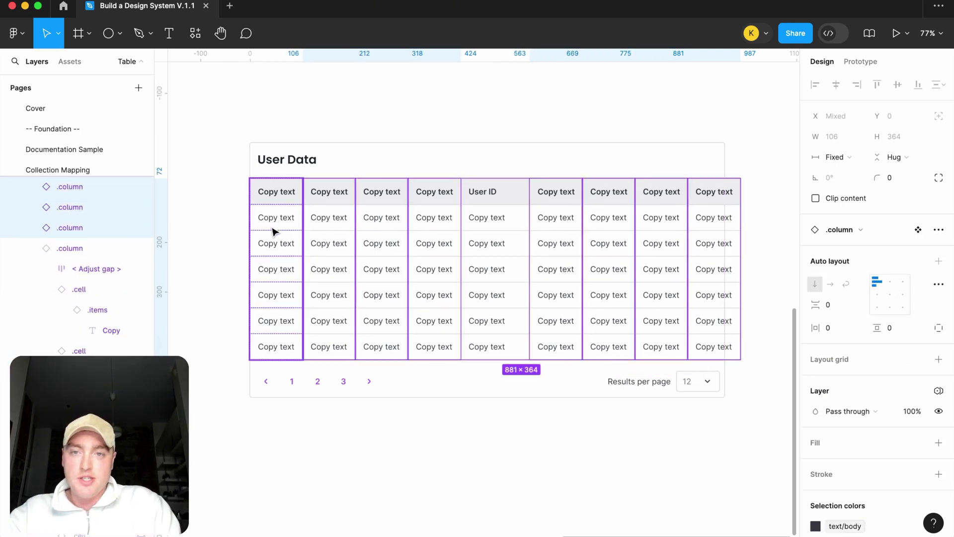
pyautogui.click(845, 157)
pyautogui.click(848, 186)
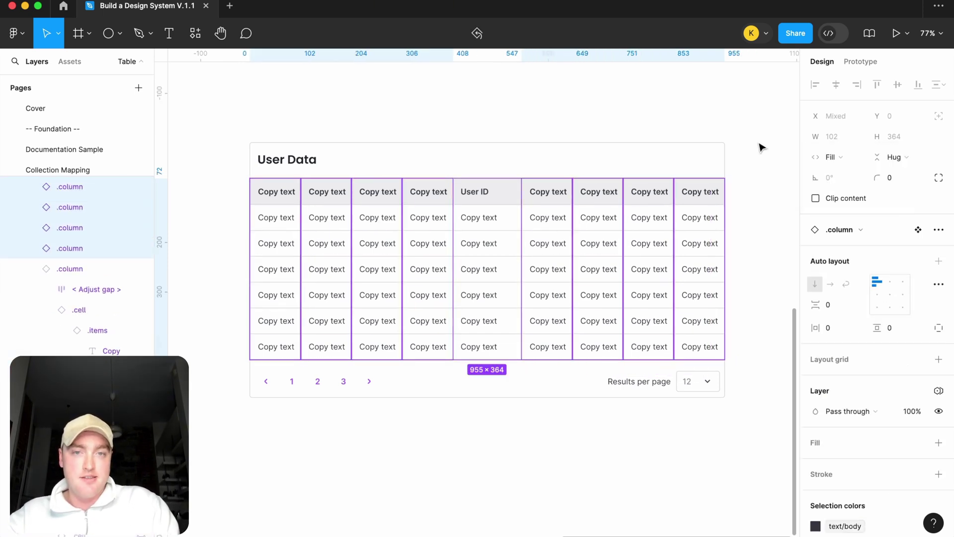
pyautogui.click(762, 147)
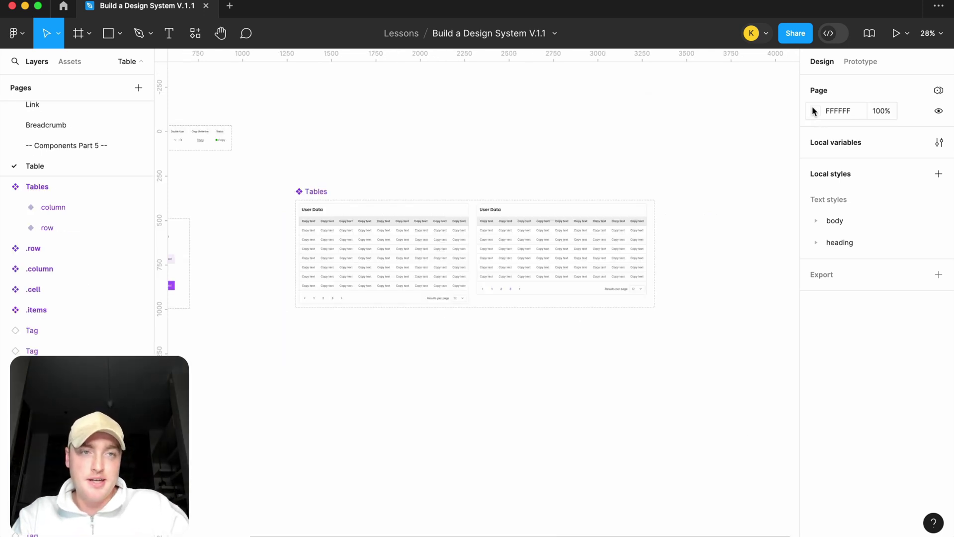
# Step: Change the page background color to black (000000)
pyautogui.click(816, 111)
pyautogui.click(741, 179)
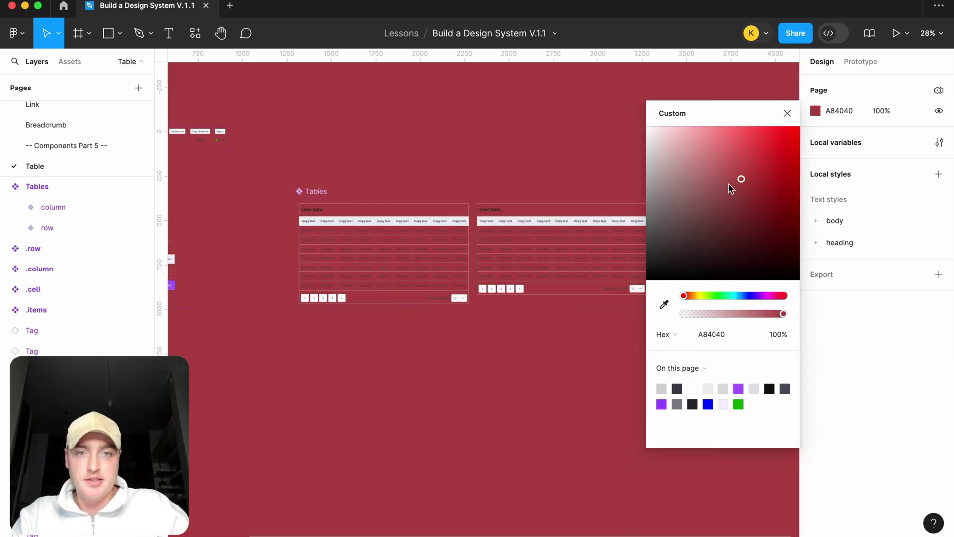
pyautogui.moveTo(731, 189); pyautogui.dragTo(547, 291)
pyautogui.click(499, 353)
# Step: Add a fill to both the row and column variants of Tables and bind it to surface/primary
pyautogui.click(383, 260)
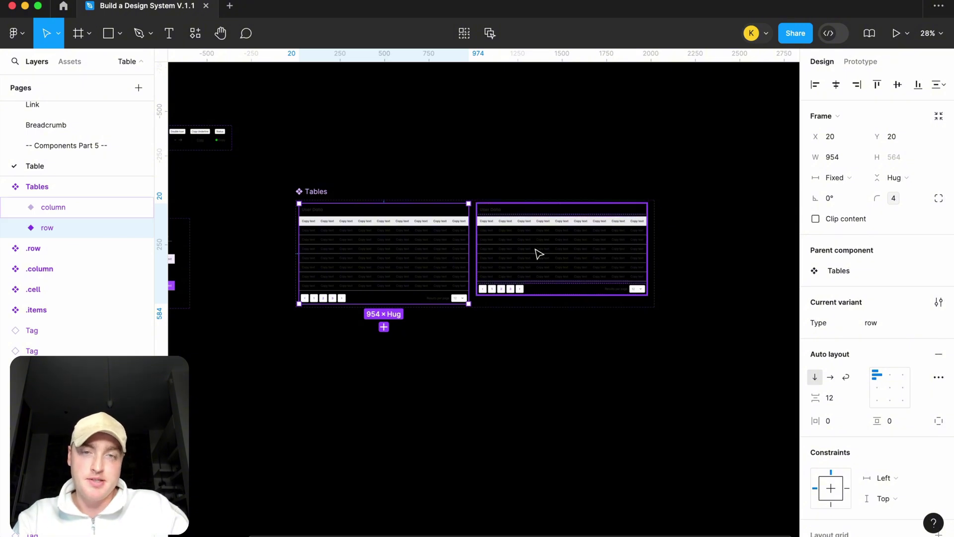
pyautogui.keyDown('shift'); pyautogui.click(561, 251); pyautogui.keyUp('shift')
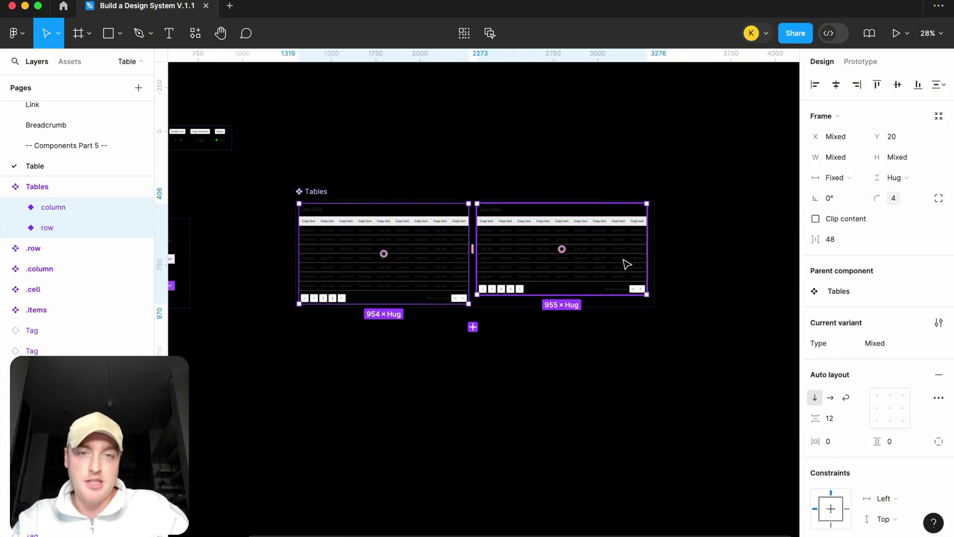
pyautogui.scroll(-10, 915, 393)
pyautogui.click(939, 392)
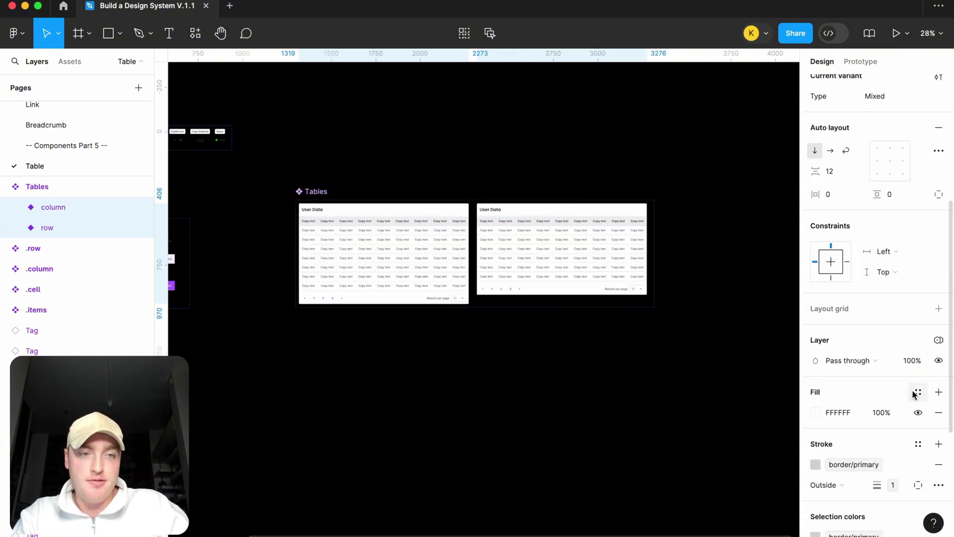
pyautogui.click(917, 392)
pyautogui.write('surf')
pyautogui.click(741, 394)
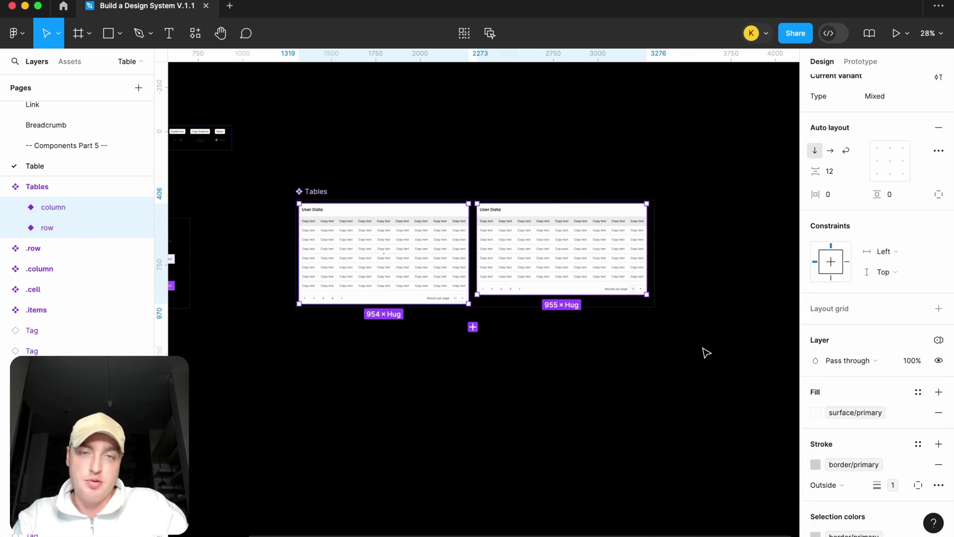
pyautogui.click(706, 353)
# Step: Restore the page background color to white (FFFFFF)
pyautogui.click(816, 111)
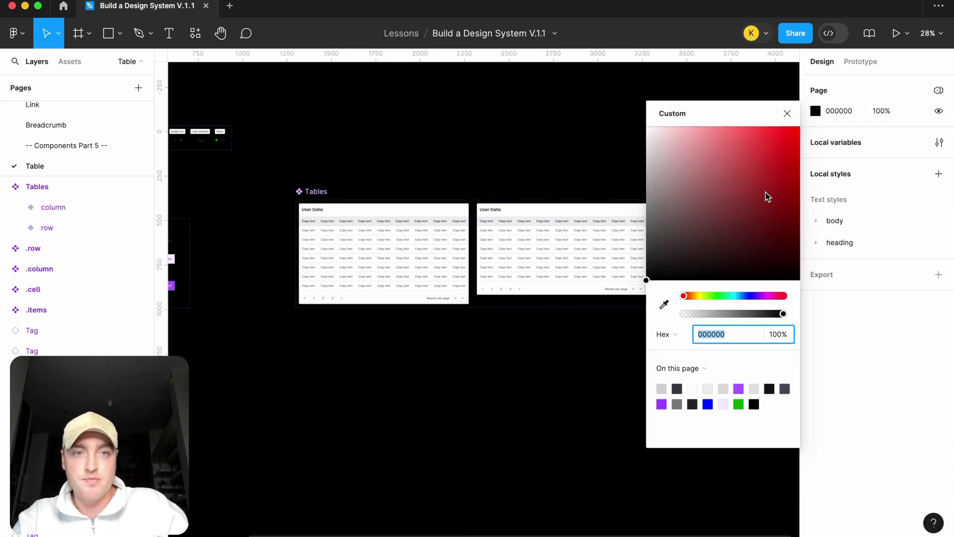
pyautogui.moveTo(768, 197); pyautogui.dragTo(641, 119)
pyautogui.click(586, 136)
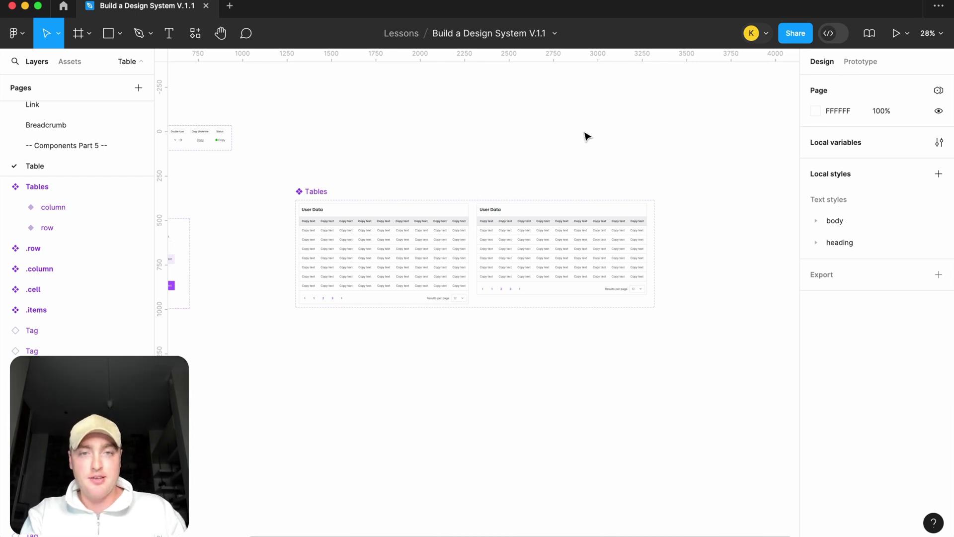
pyautogui.hscroll(-10, 587, 136)
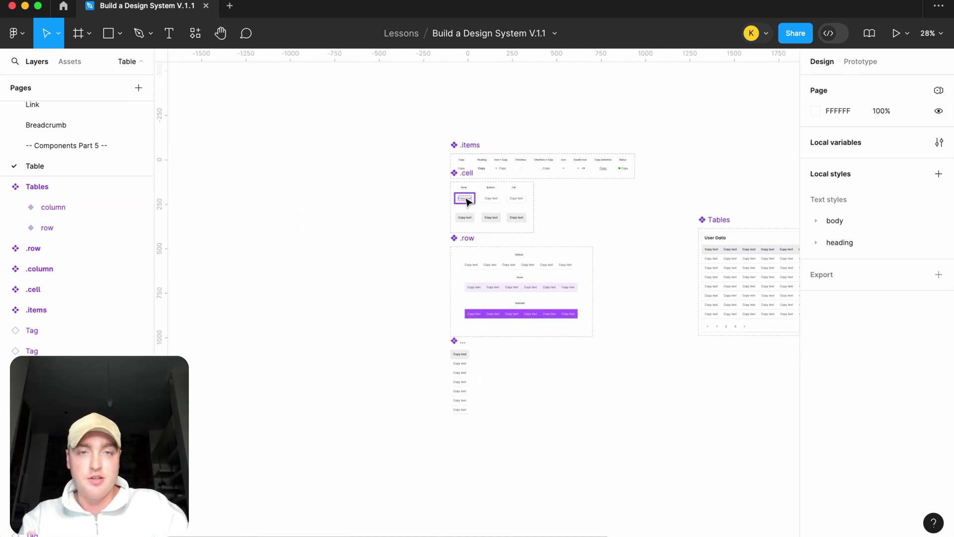
pyautogui.hscroll(8, 468, 201)
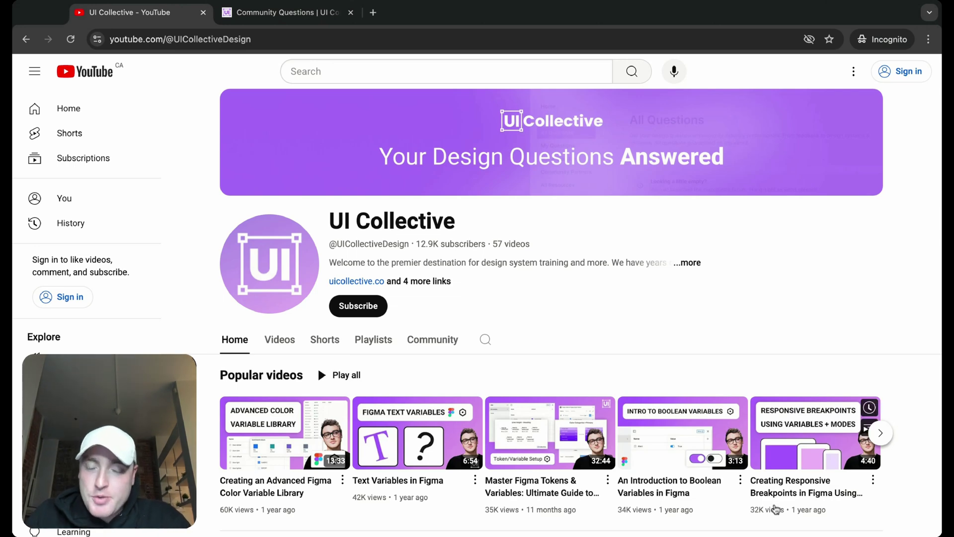
# Step: Switch to the UI Collective Community Questions page in the browser and look through its question feed
pyautogui.moveTo(524, 427)
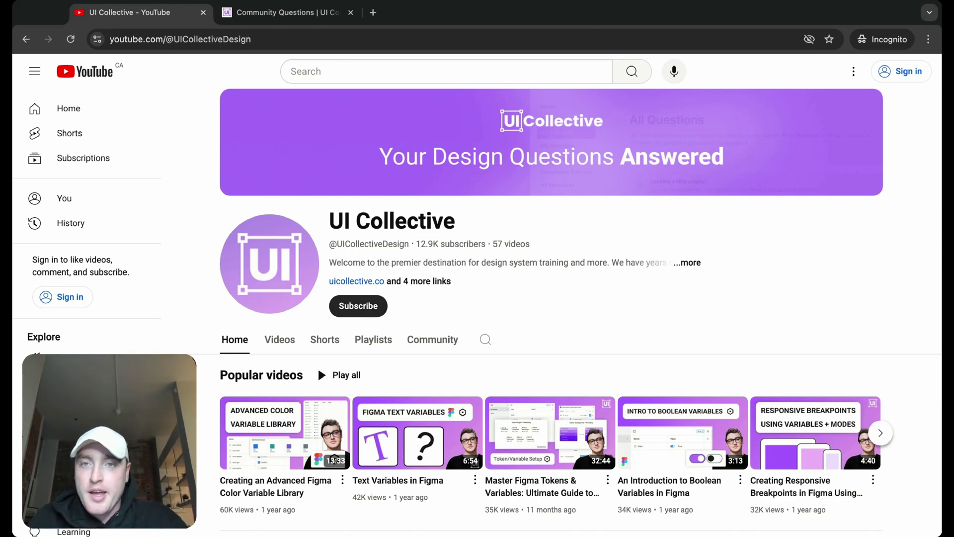
pyautogui.click(319, 19)
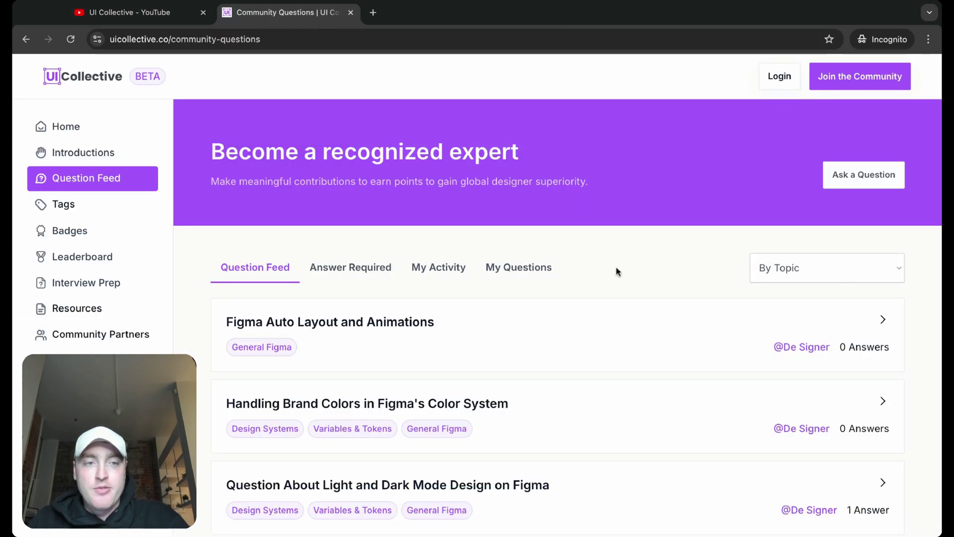
pyautogui.scroll(-7, 593, 388)
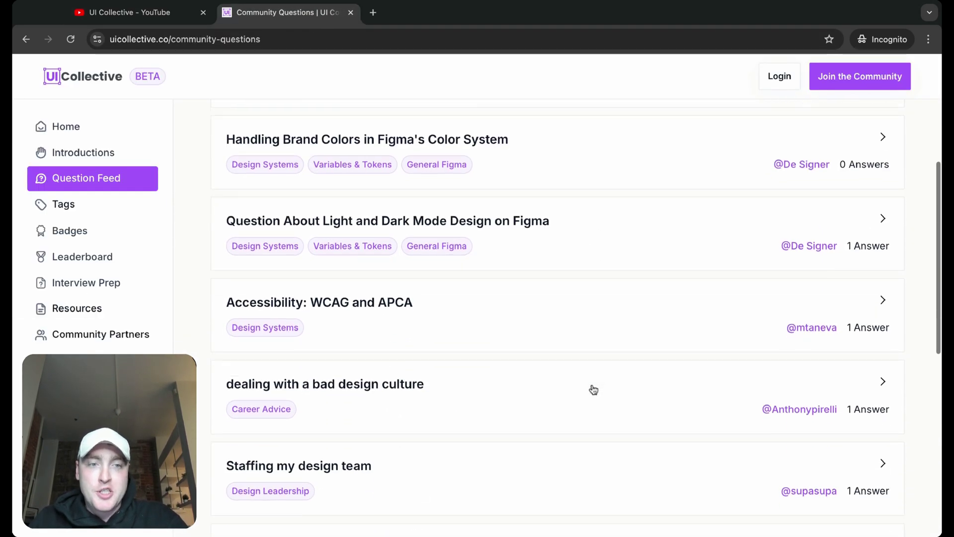
pyautogui.scroll(-3, 593, 389)
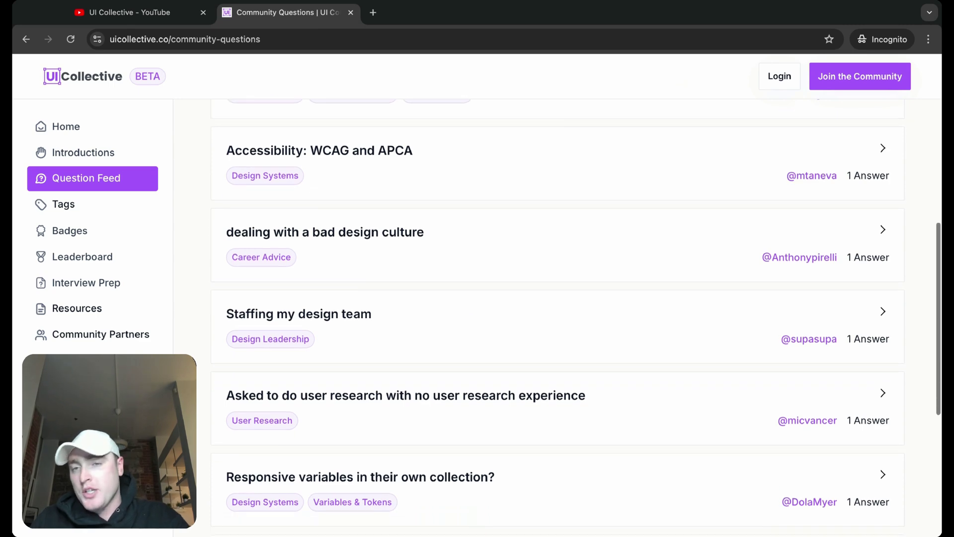
pyautogui.scroll(10, 606, 277)
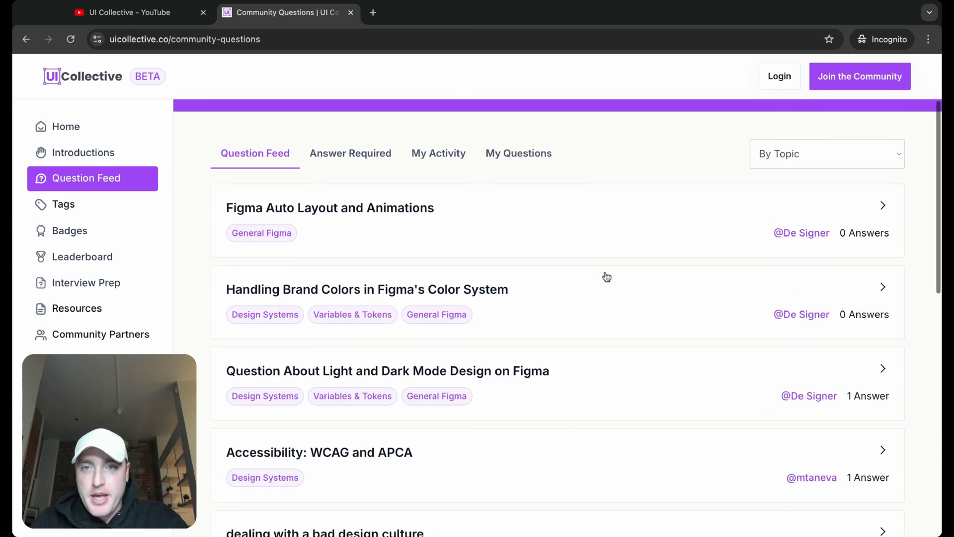